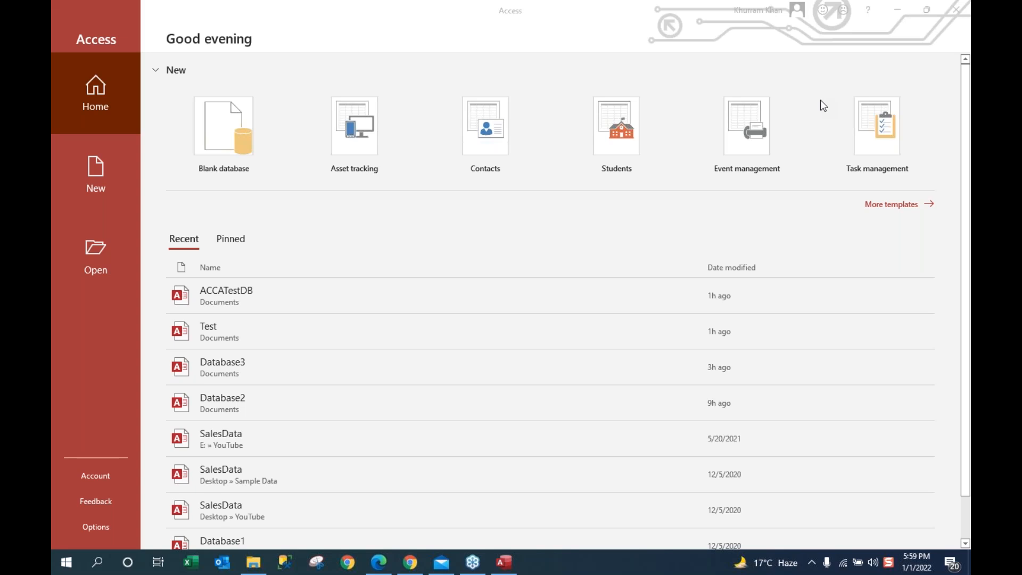
# Step: Create a new blank database
pyautogui.click(737, 221)
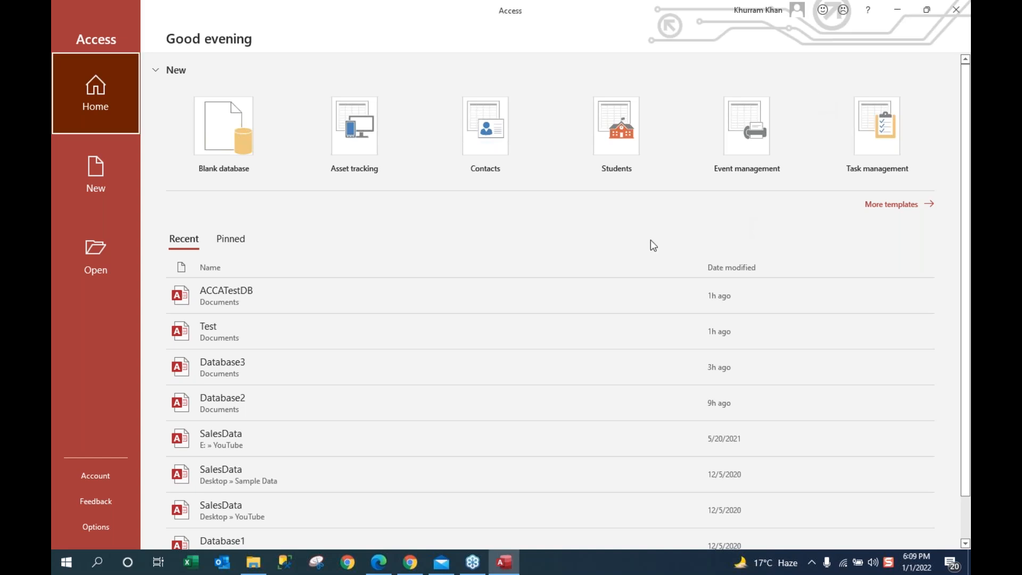
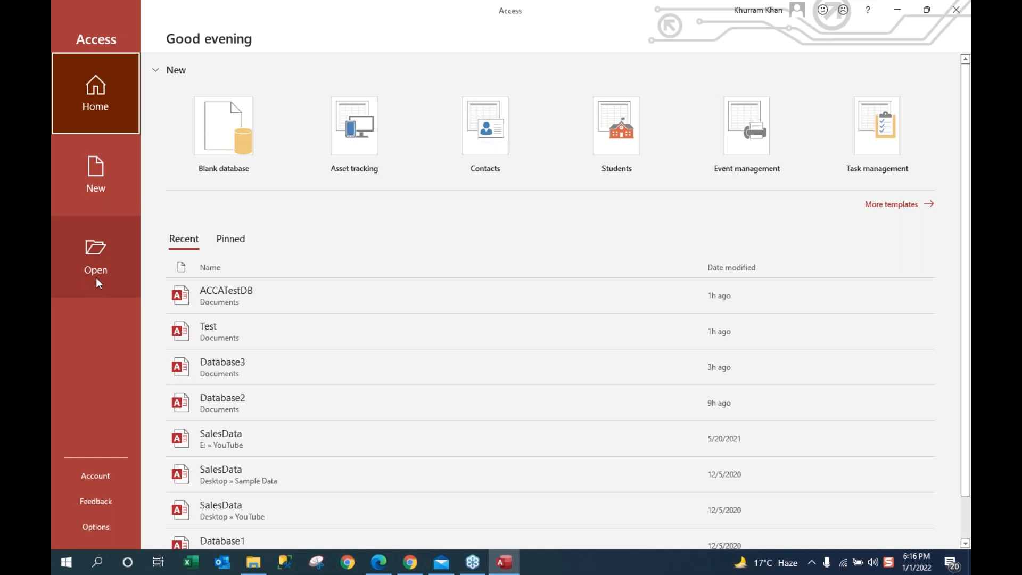
pyautogui.click(230, 146)
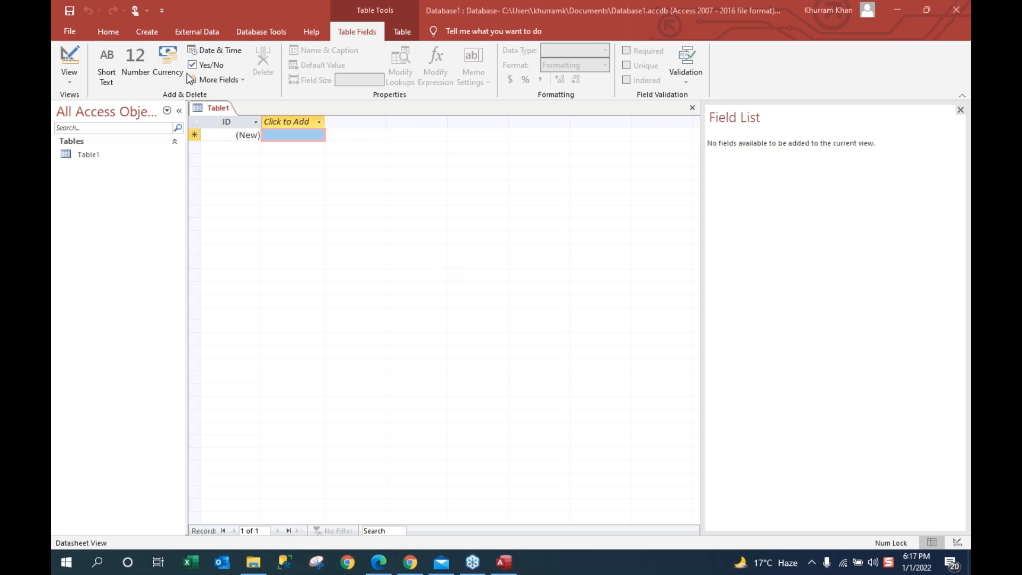
# Step: Add a second blank table in Datasheet view to the database
pyautogui.click(152, 35)
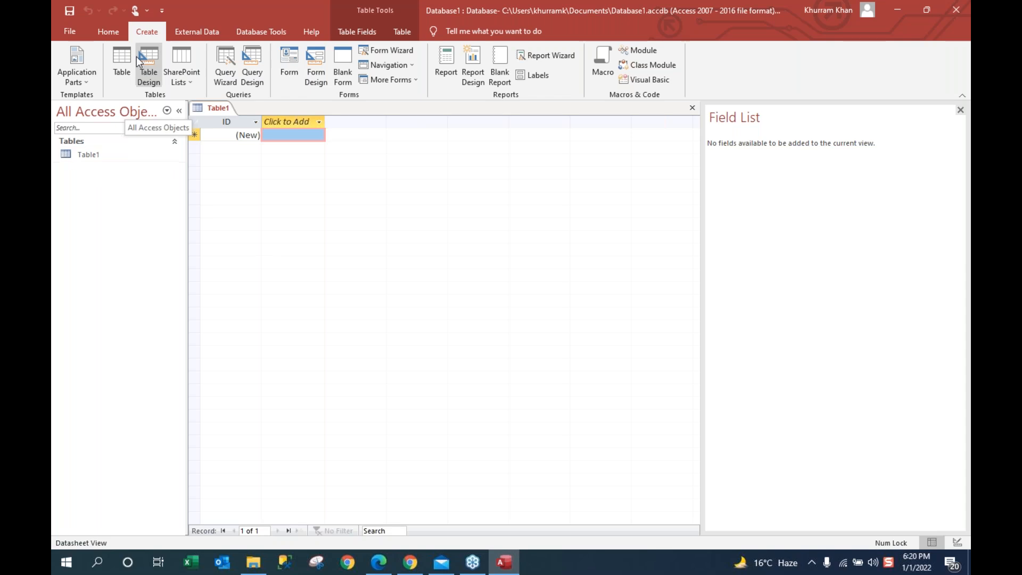
pyautogui.click(120, 70)
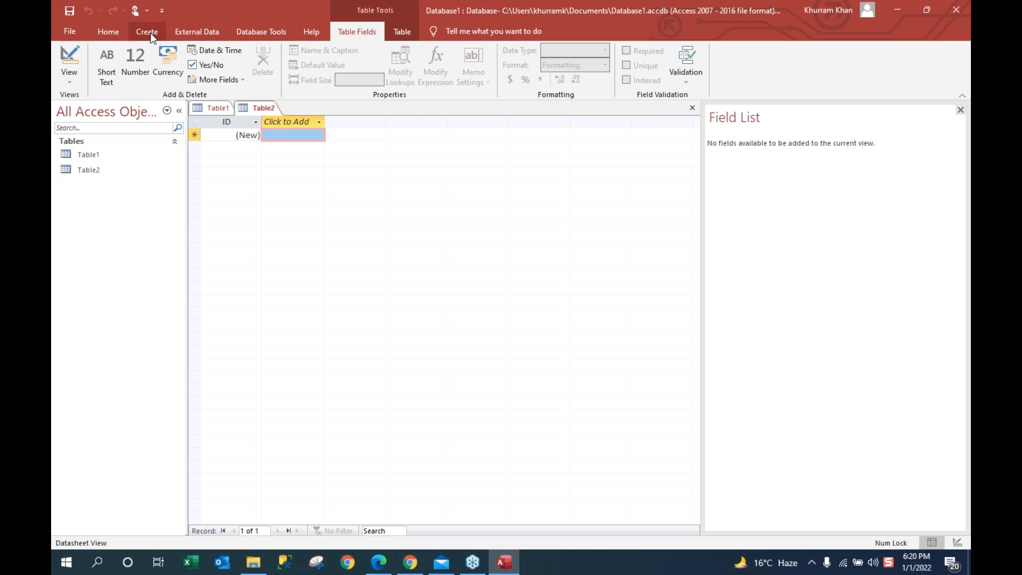
pyautogui.click(151, 33)
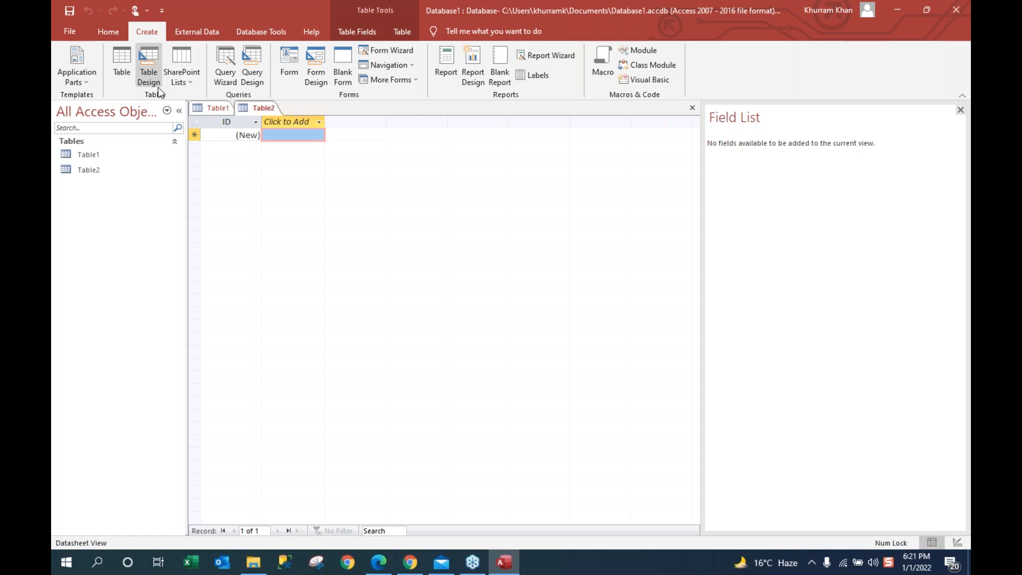
# Step: Try to delete Table2 while it is open, and close the unsaved table
pyautogui.rightClick(103, 171)
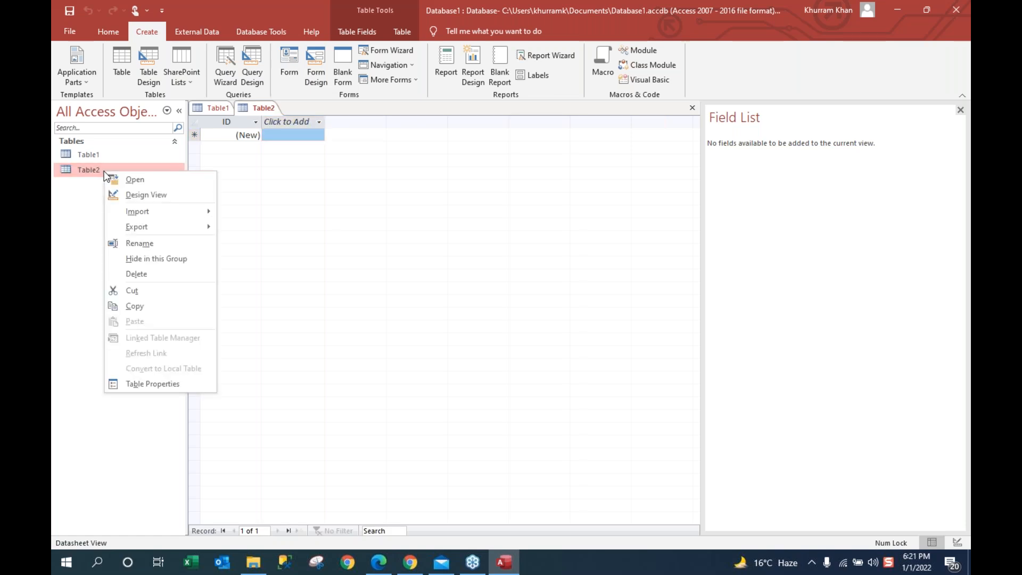
pyautogui.click(128, 277)
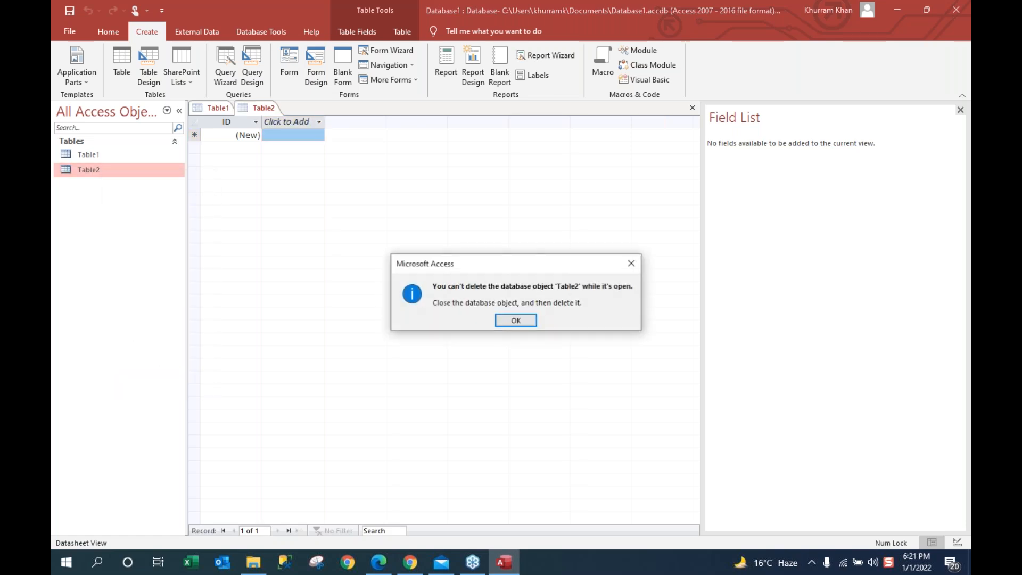
pyautogui.click(516, 320)
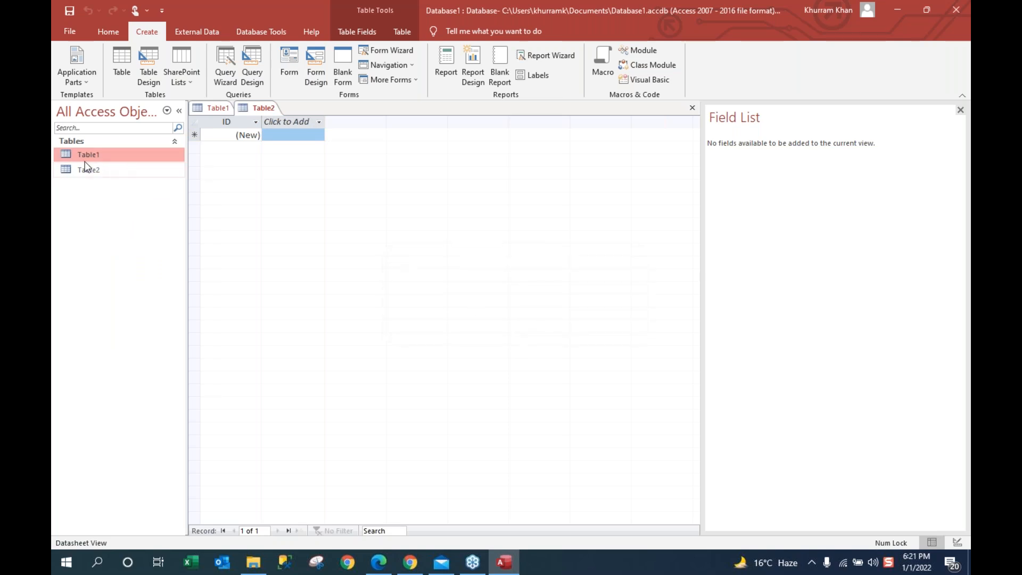
pyautogui.click(265, 109)
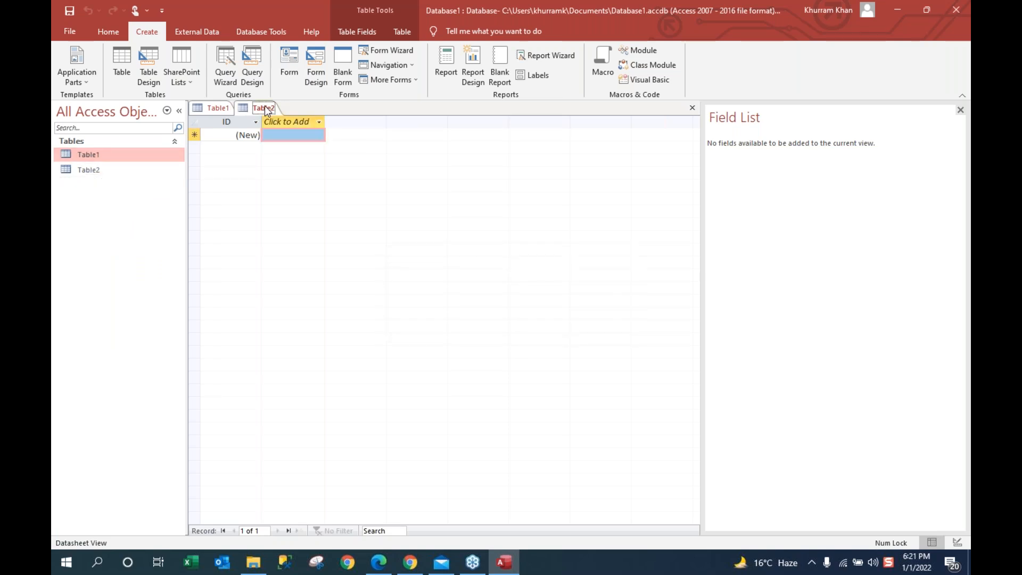
pyautogui.rightClick(266, 110)
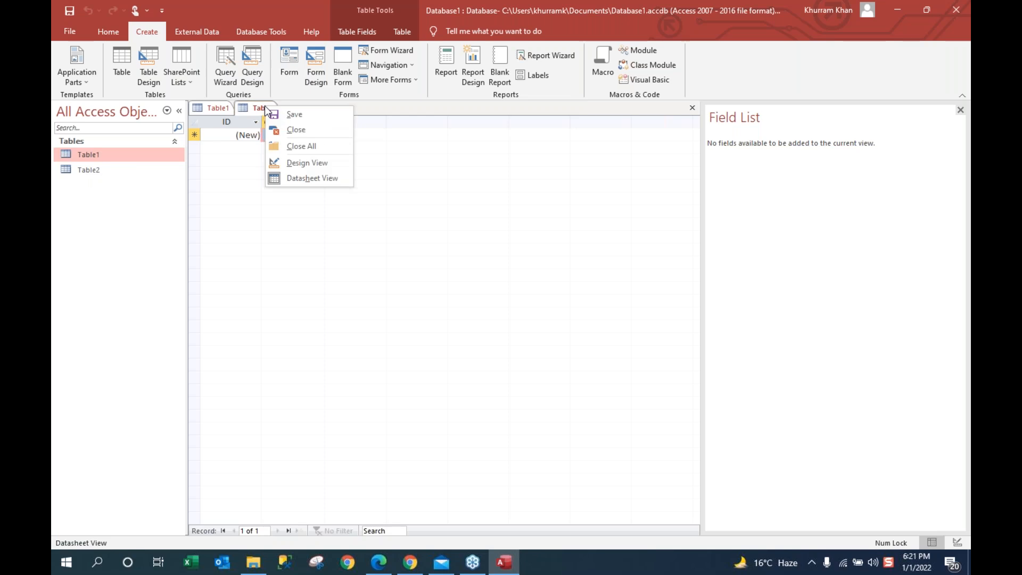
pyautogui.click(299, 129)
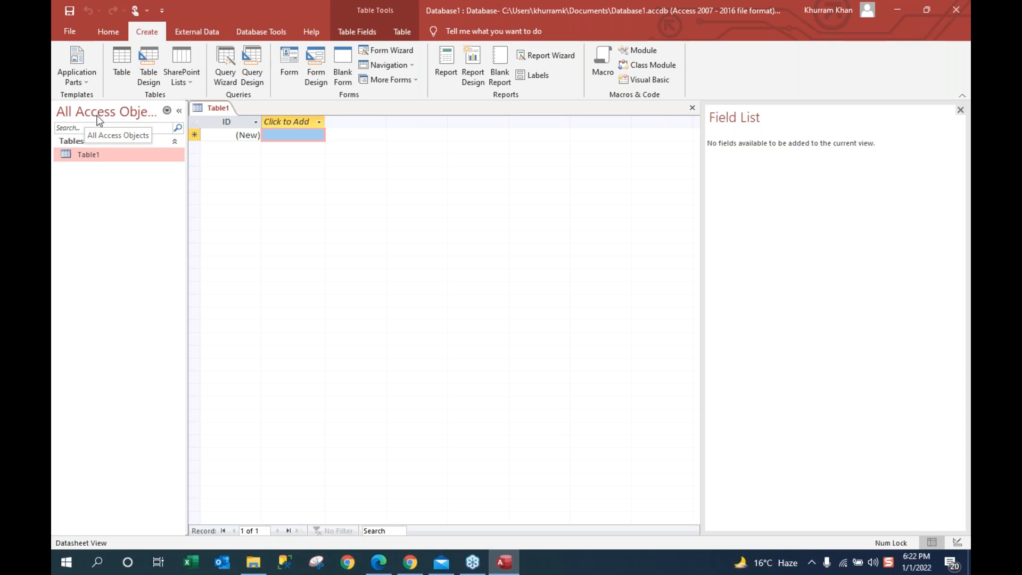
# Step: Filter the list of database objects to tables only and open Table1
pyautogui.click(167, 111)
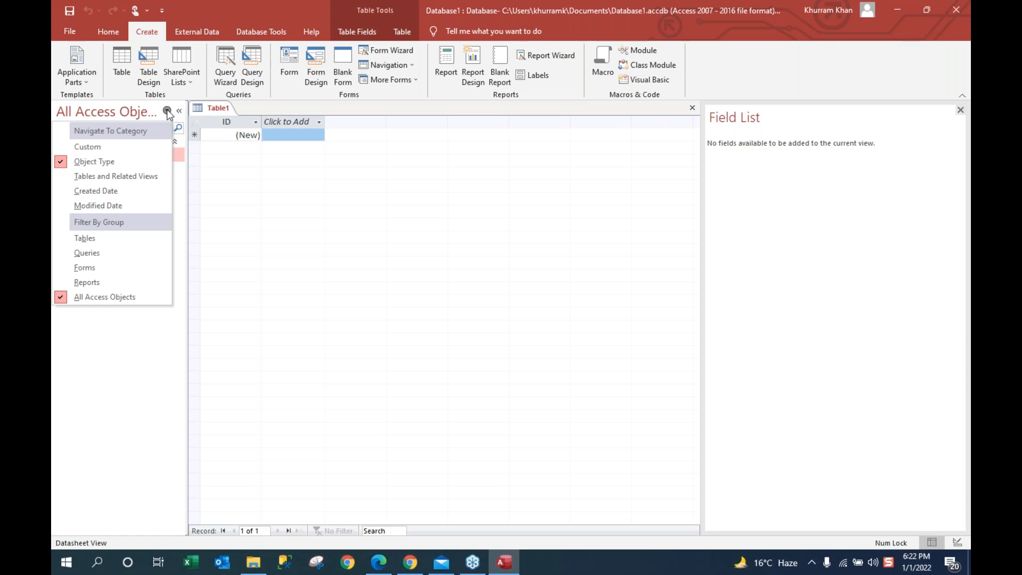
pyautogui.click(83, 239)
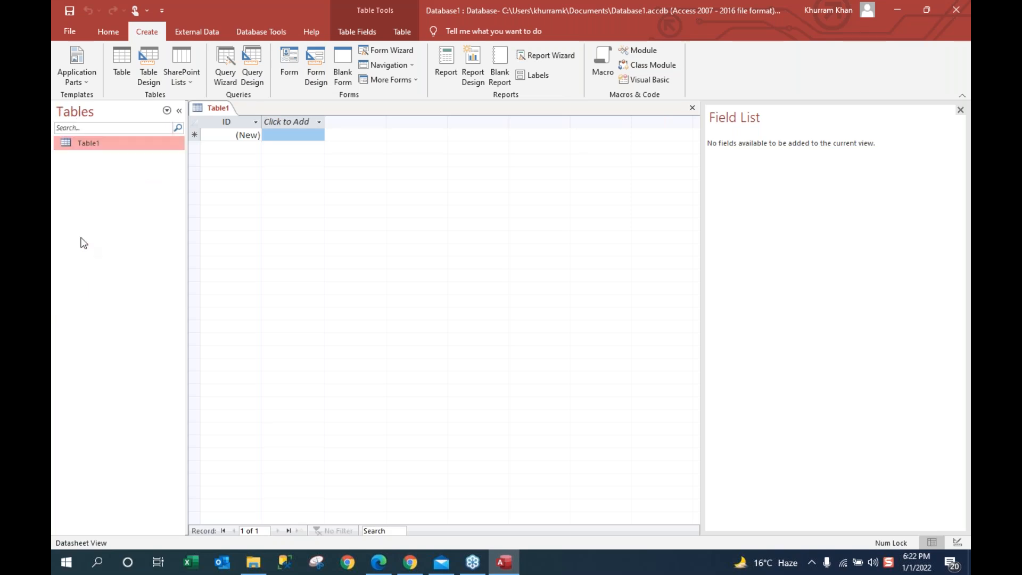
pyautogui.doubleClick(107, 149)
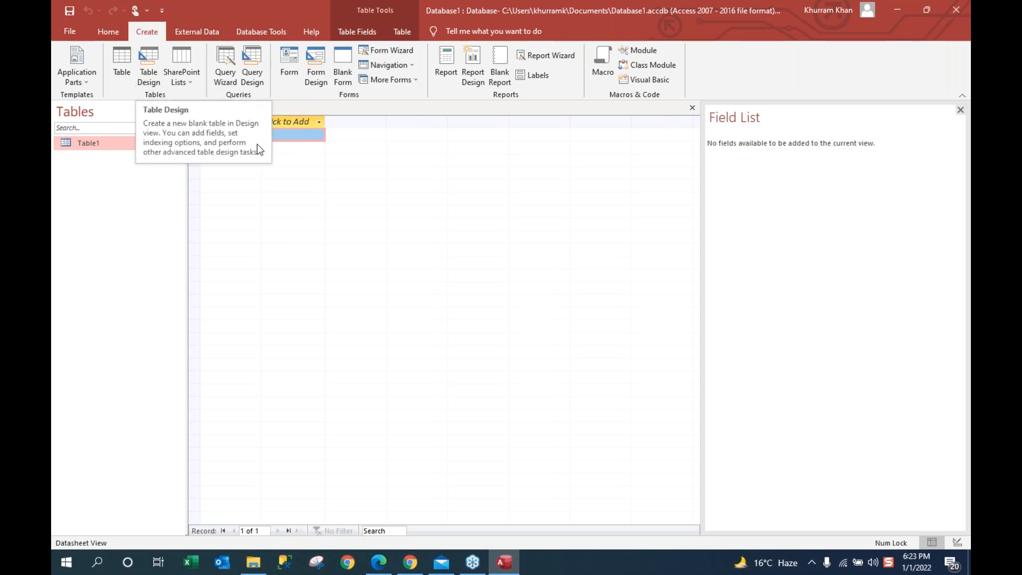
# Step: Start a blank table in Design view to compare with Table1's datasheet, and close it unsaved
pyautogui.click(149, 75)
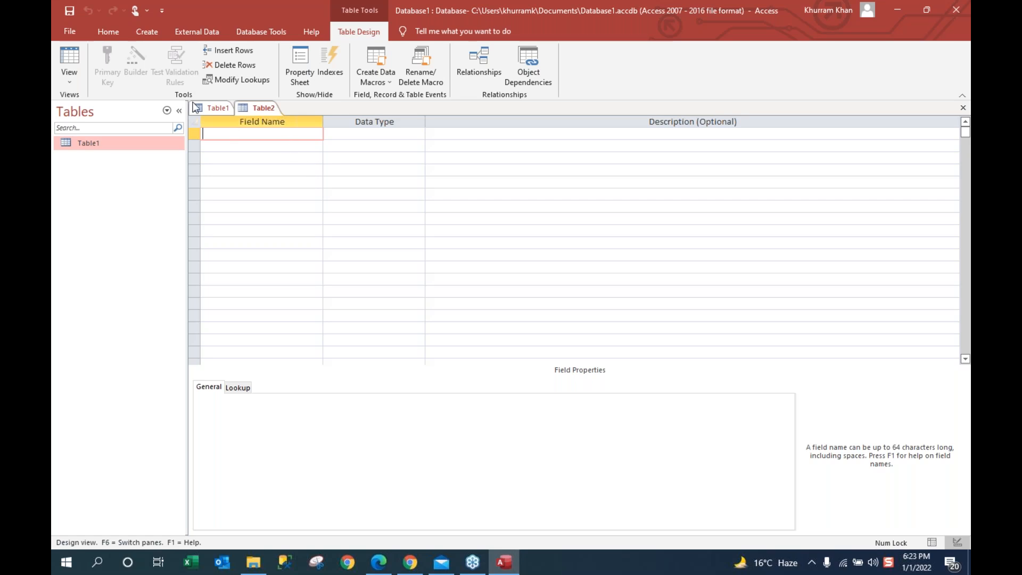
pyautogui.click(213, 111)
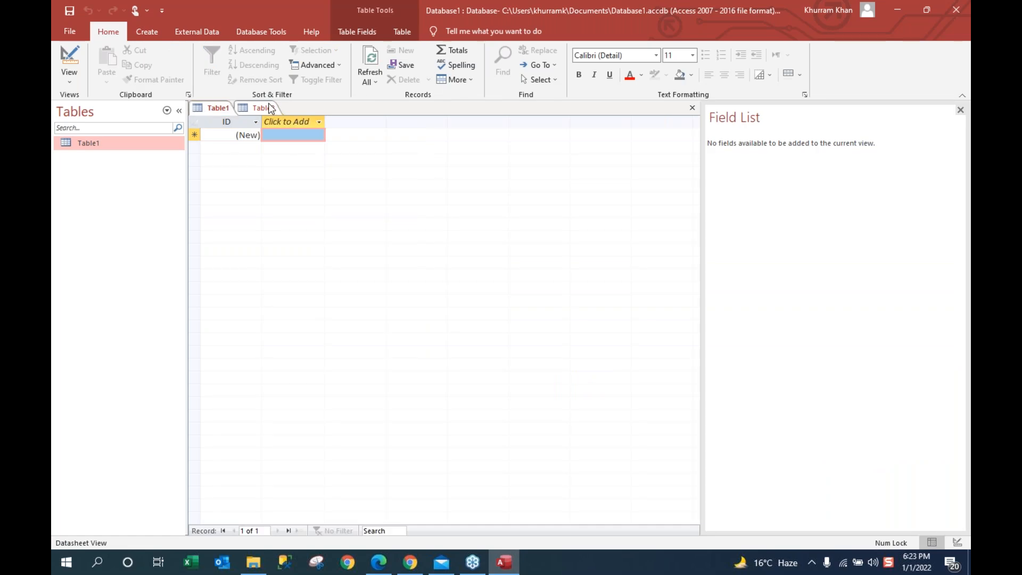
pyautogui.click(267, 107)
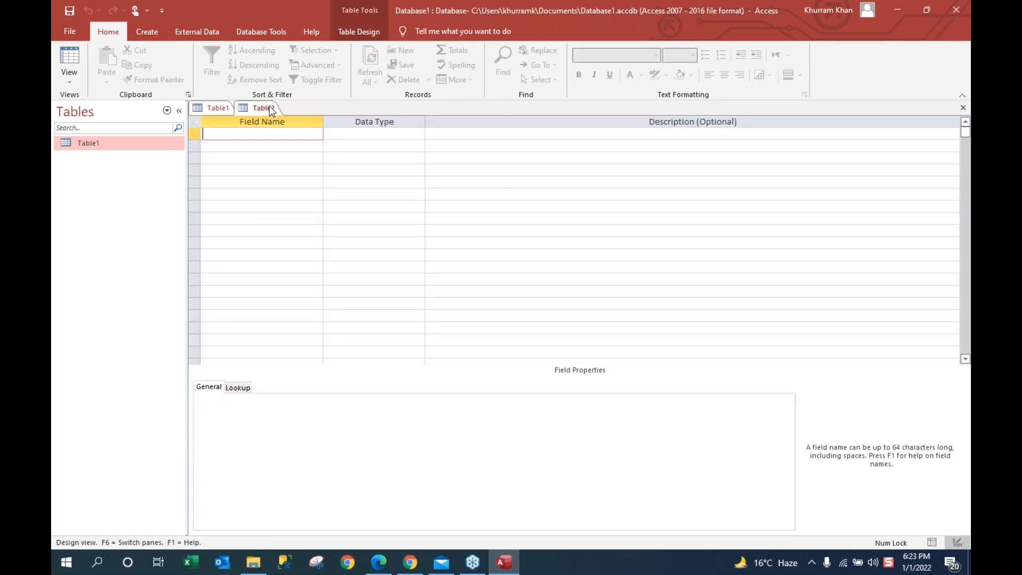
pyautogui.rightClick(271, 110)
pyautogui.click(301, 130)
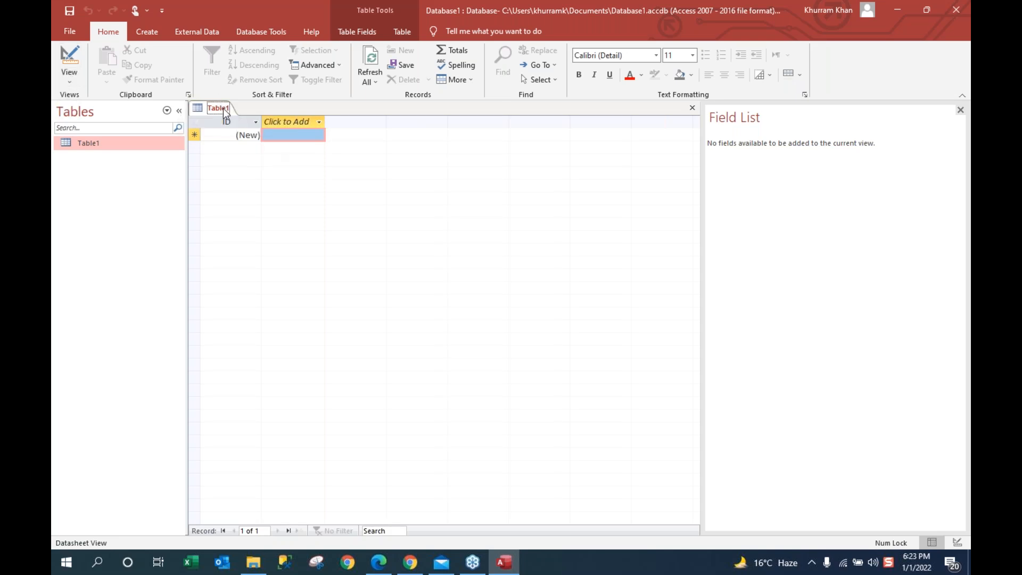
# Step: Switch Table1 from Datasheet view to Design view, saving the table under the name EmpInfo
pyautogui.click(71, 83)
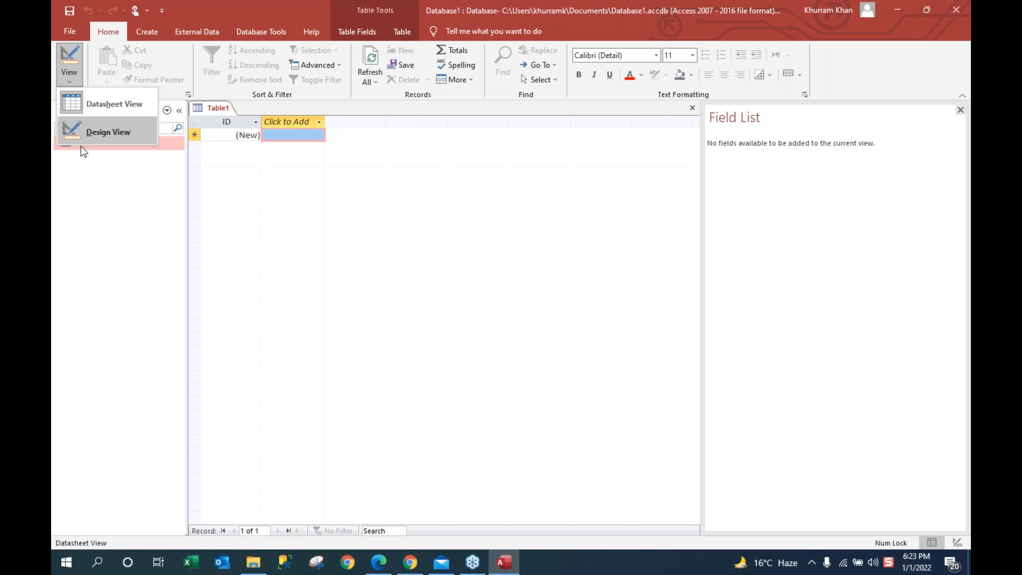
pyautogui.click(82, 104)
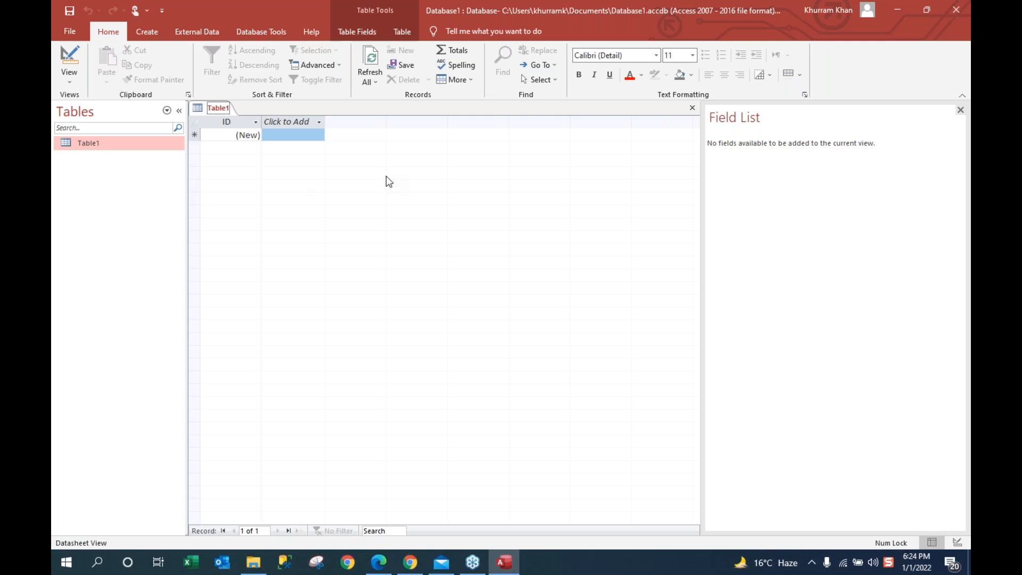
pyautogui.click(72, 82)
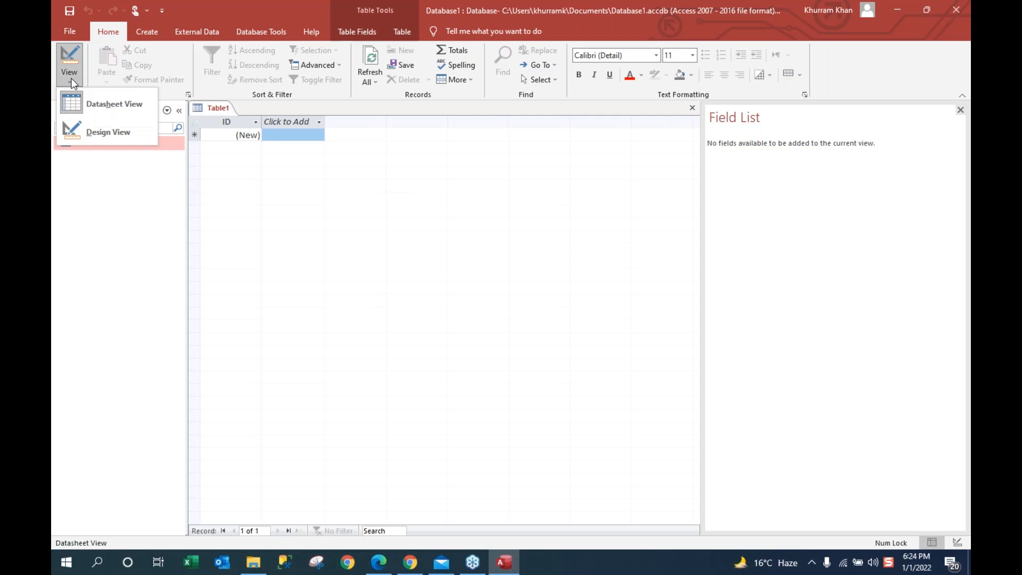
pyautogui.click(103, 134)
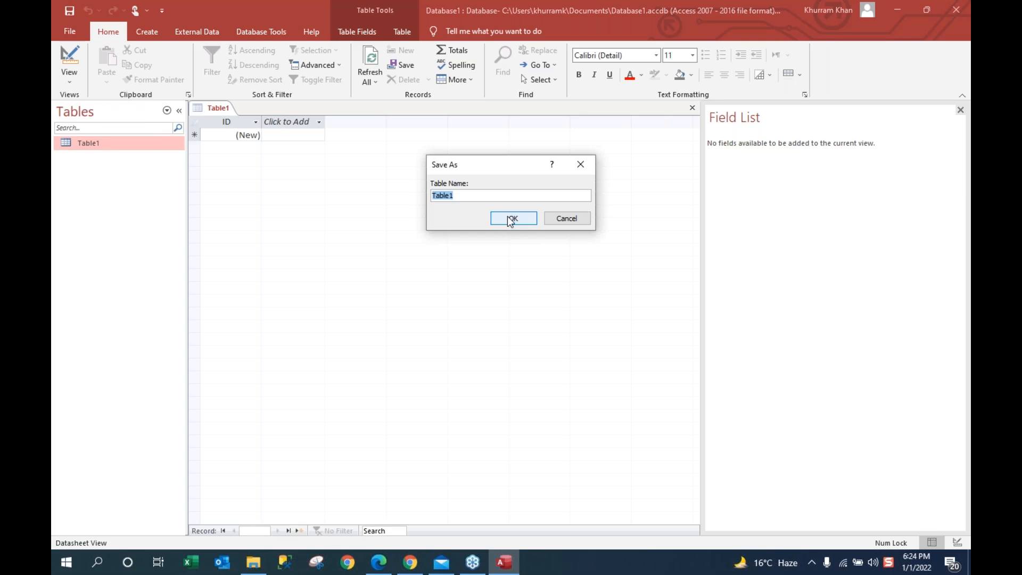
pyautogui.write('EmpInfo')
pyautogui.click(511, 220)
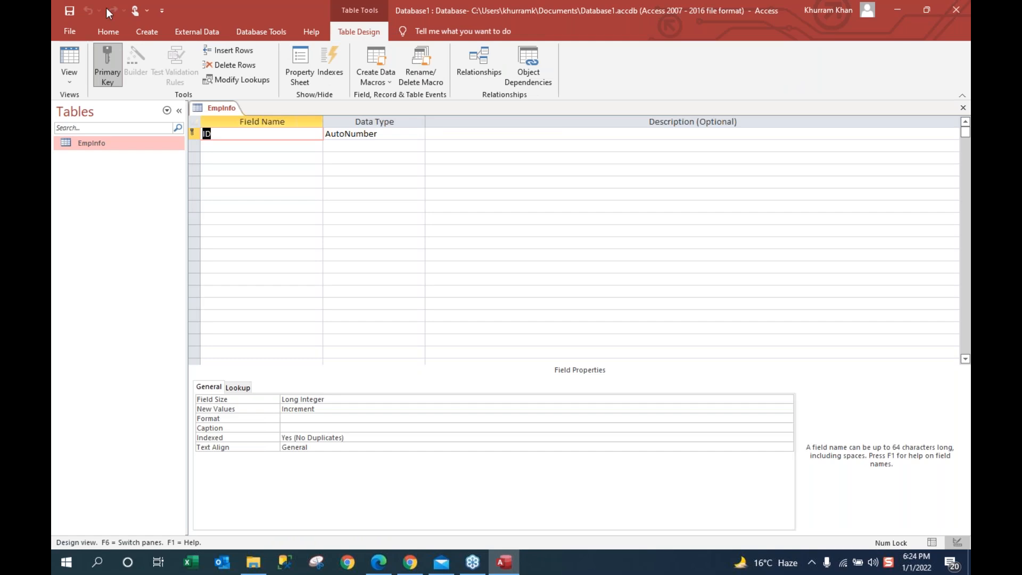
# Step: Save the database in the default Access Database format as EmployeeDataBase in the Documents folder, closing the open objects
pyautogui.click(66, 30)
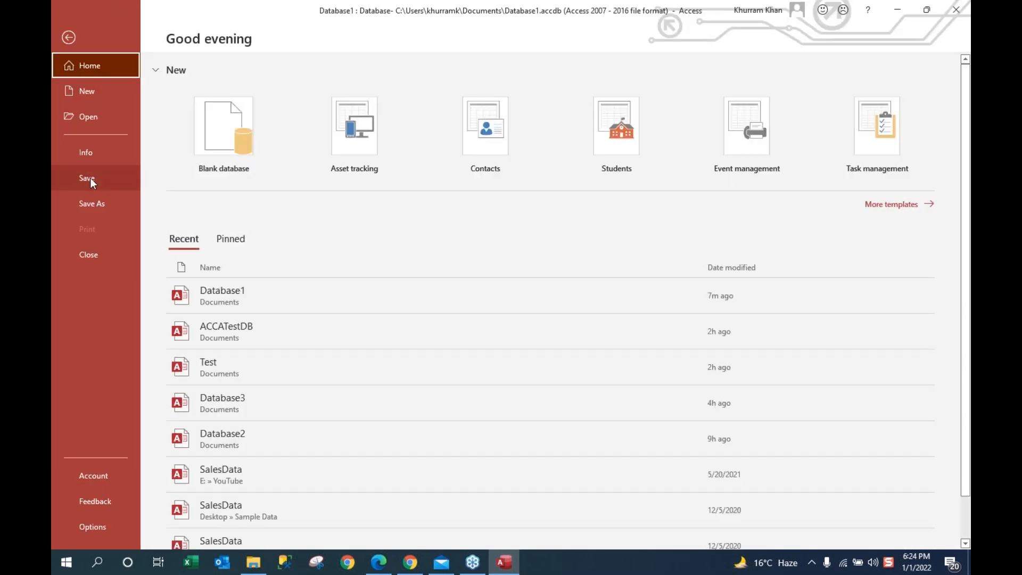
pyautogui.click(94, 203)
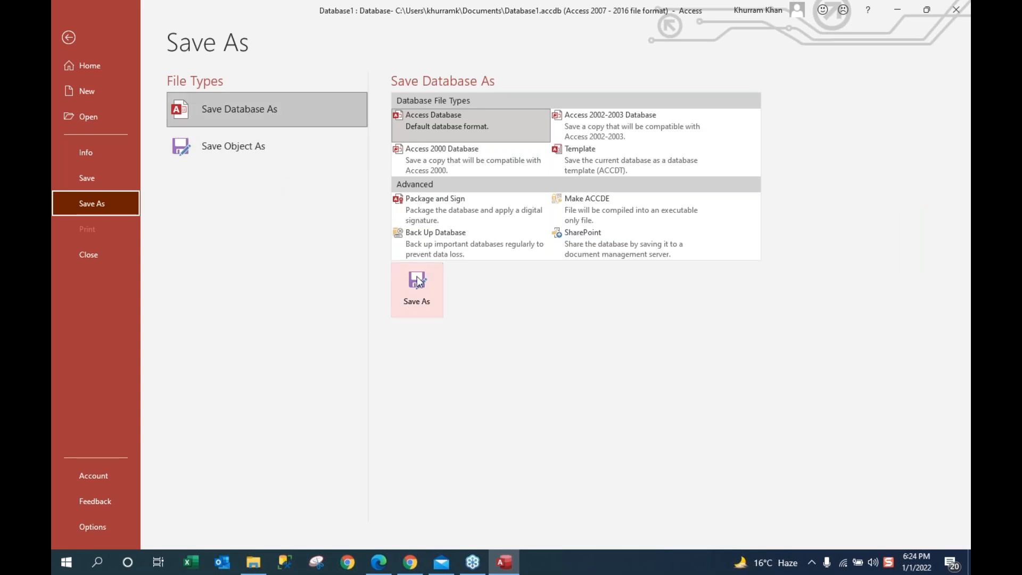
pyautogui.click(427, 291)
pyautogui.click(491, 321)
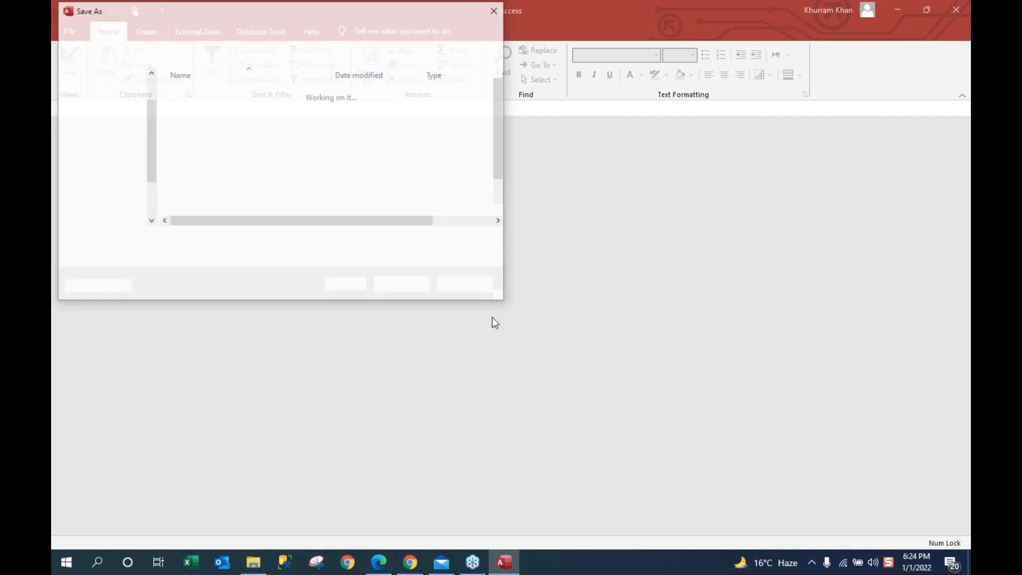
pyautogui.write('EmployeeDa')
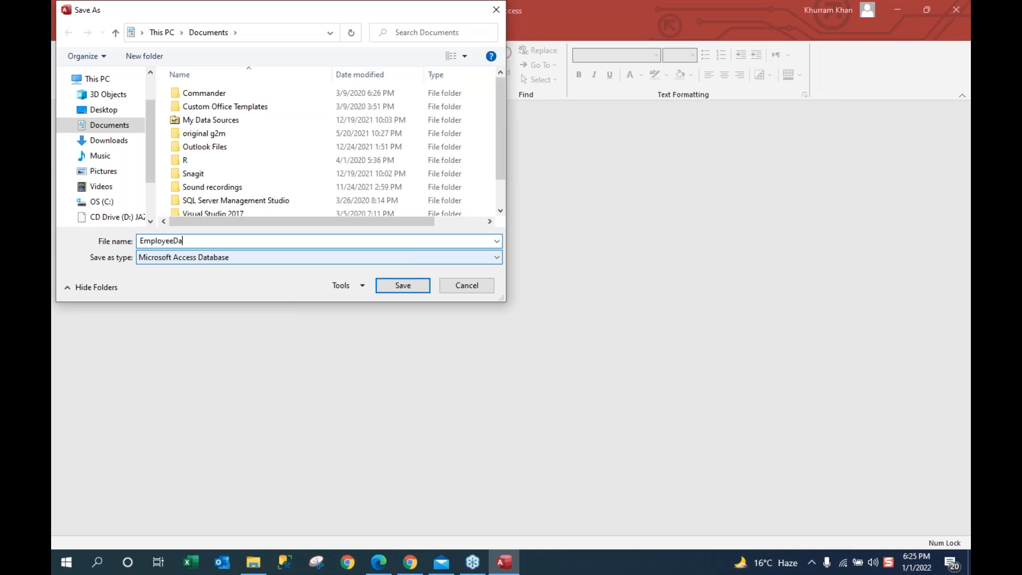
pyautogui.write('taBase')
pyautogui.click(404, 284)
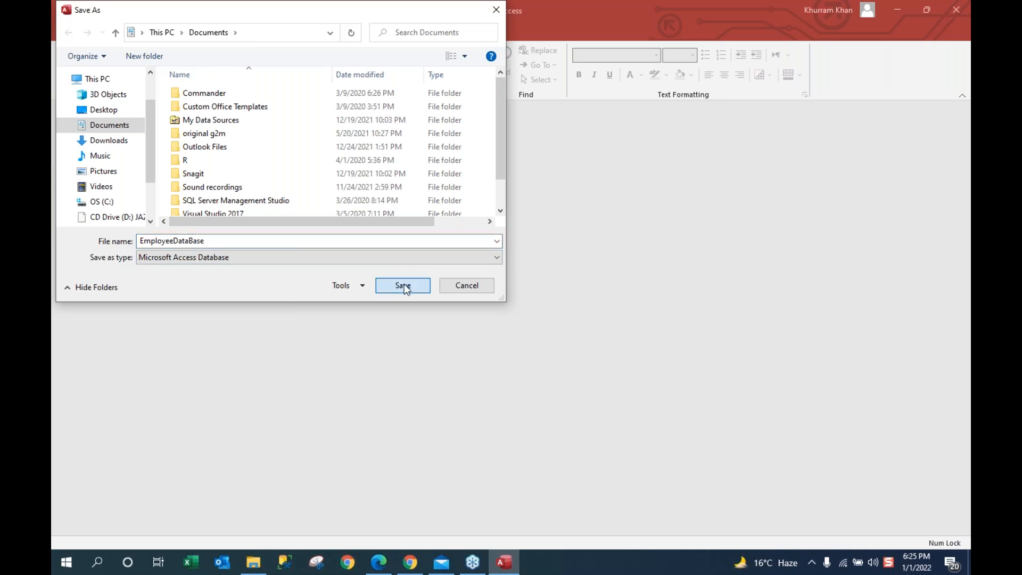
pyautogui.click(424, 110)
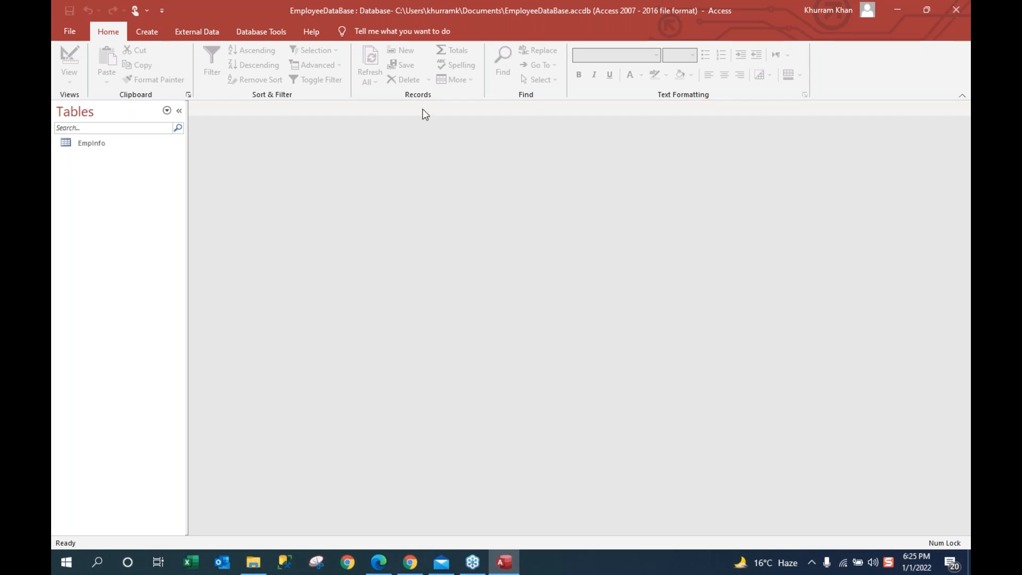
# Step: Open the EmpInfo table in Design view and select the whole ID field row
pyautogui.click(94, 144)
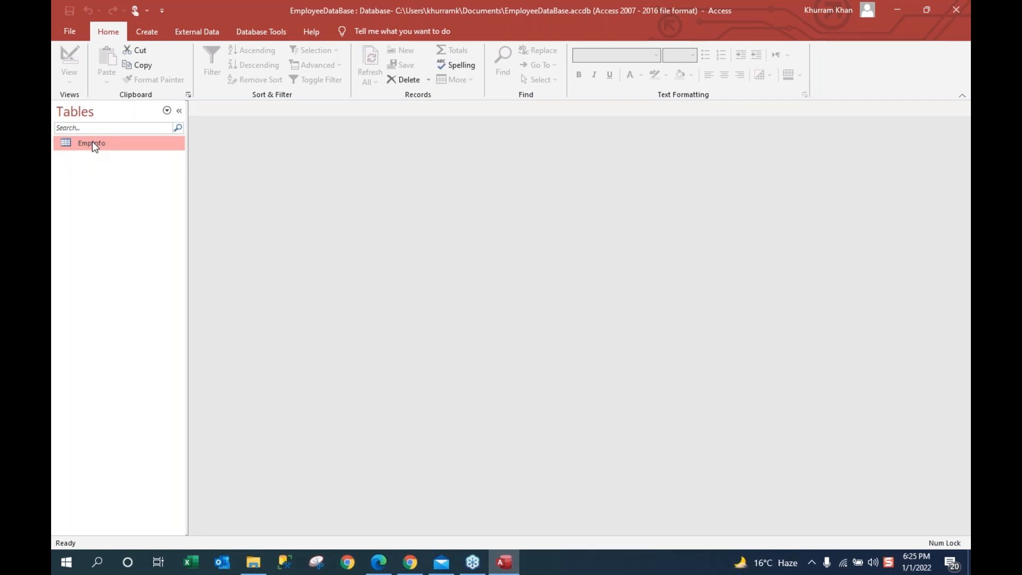
pyautogui.doubleClick(91, 142)
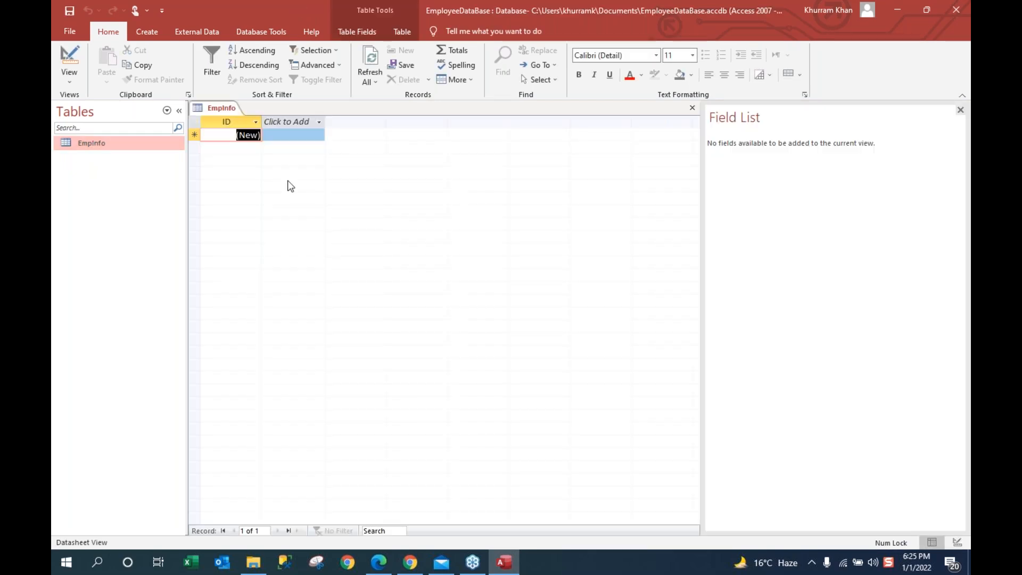
pyautogui.click(69, 83)
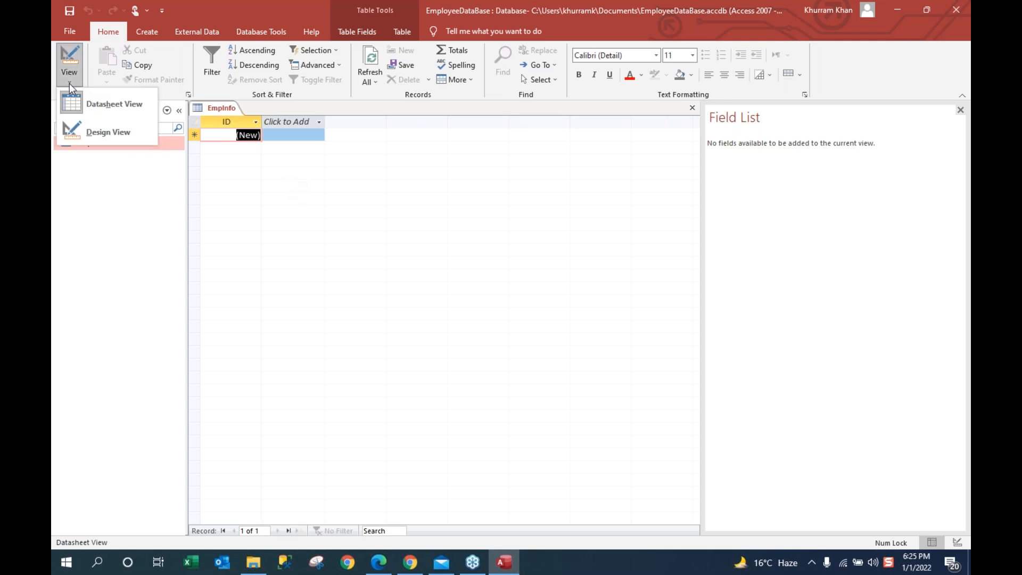
pyautogui.click(101, 133)
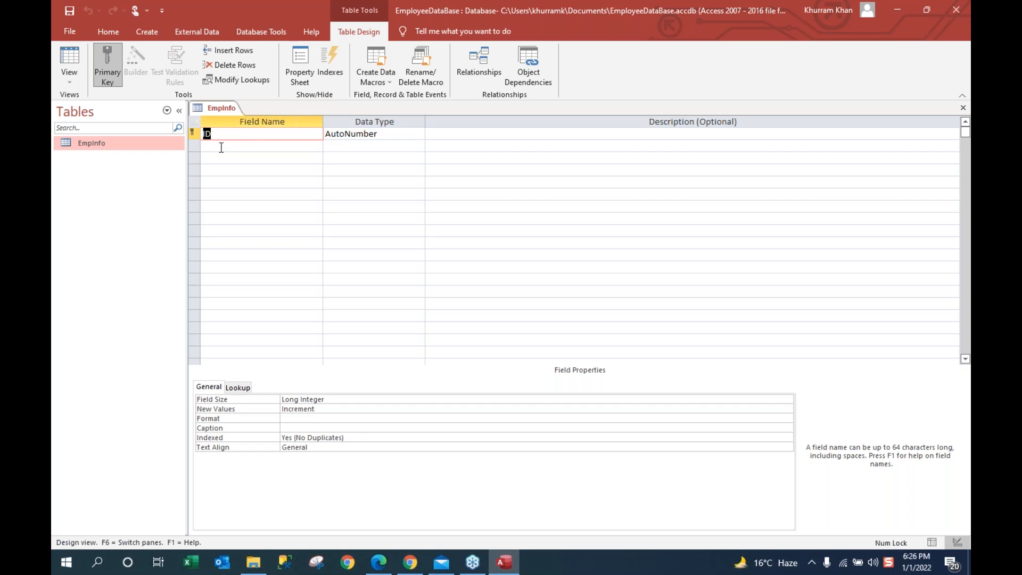
pyautogui.click(193, 133)
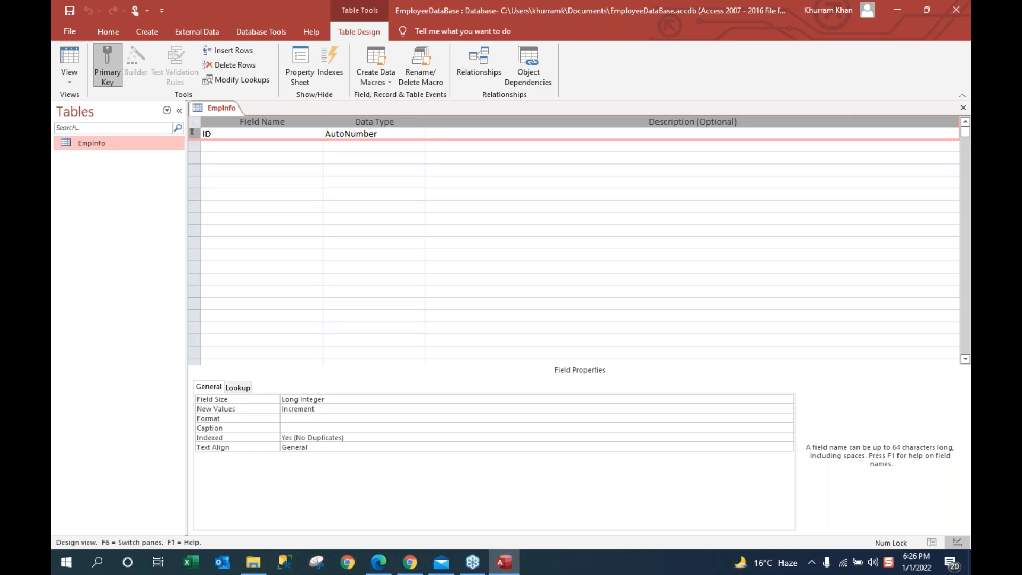
# Step: Delete the ID field row from the EmpInfo table, confirming the removal
pyautogui.rightClick(192, 134)
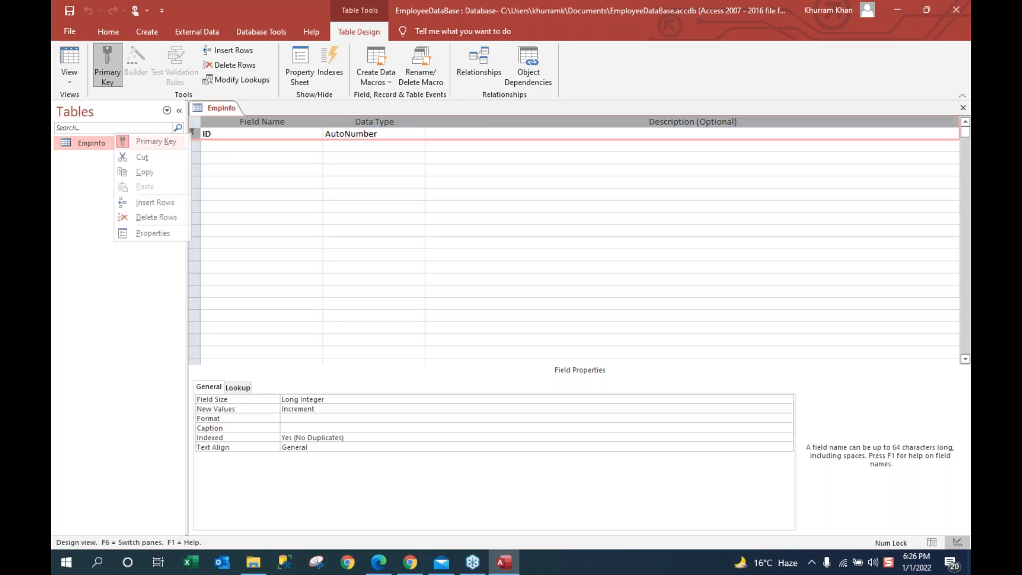
pyautogui.click(165, 216)
pyautogui.click(486, 320)
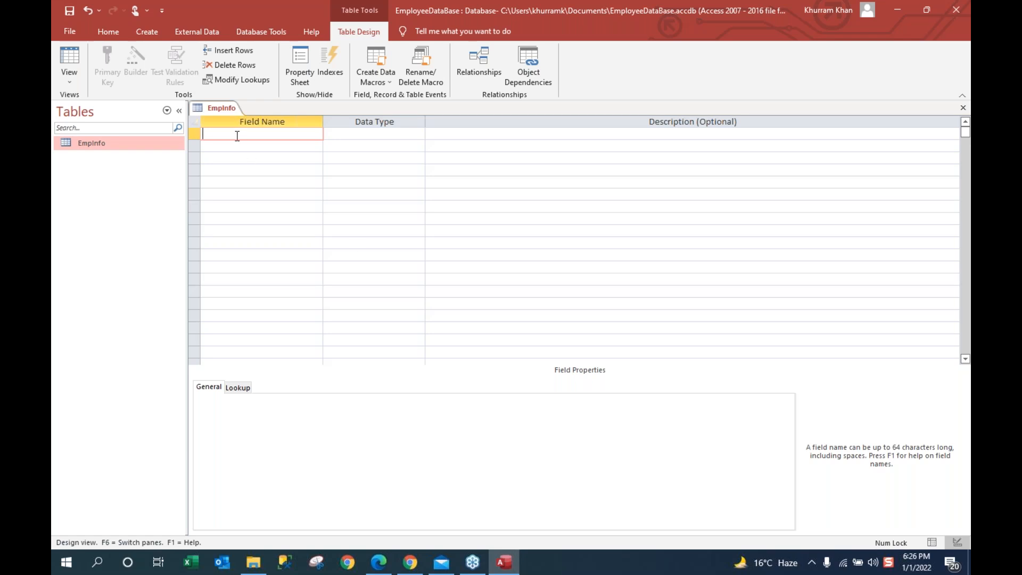
# Step: Add a first field named EmpCode with the Short Text data type and display its data type options
pyautogui.write('EmpCode')
pyautogui.press('Down')
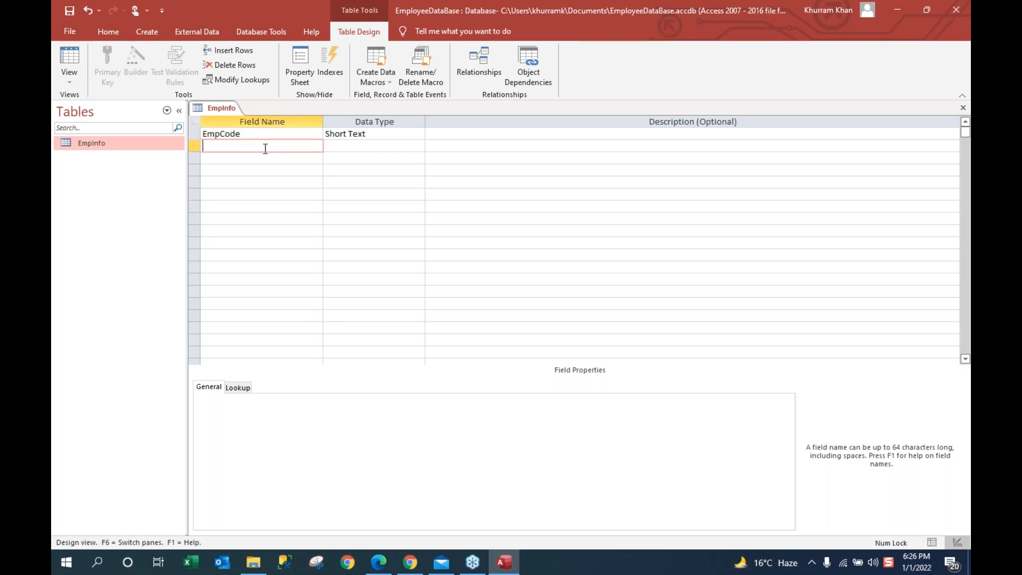
pyautogui.click(245, 134)
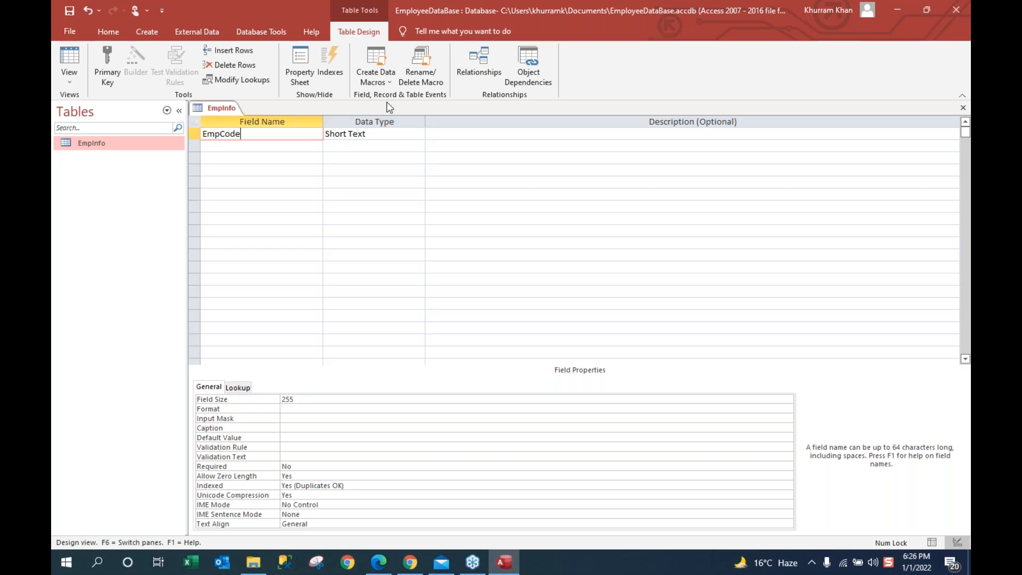
pyautogui.click(377, 133)
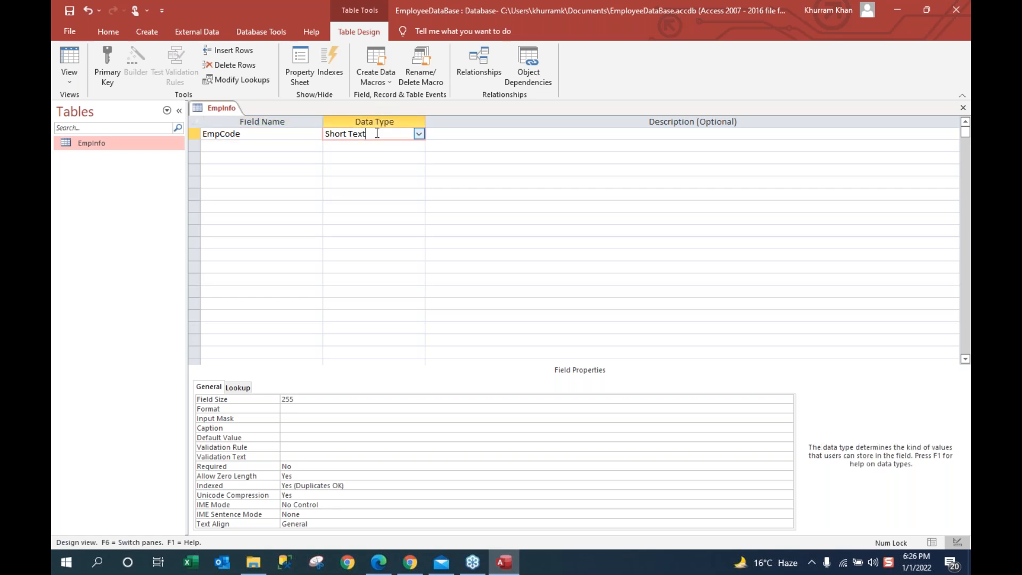
pyautogui.click(419, 134)
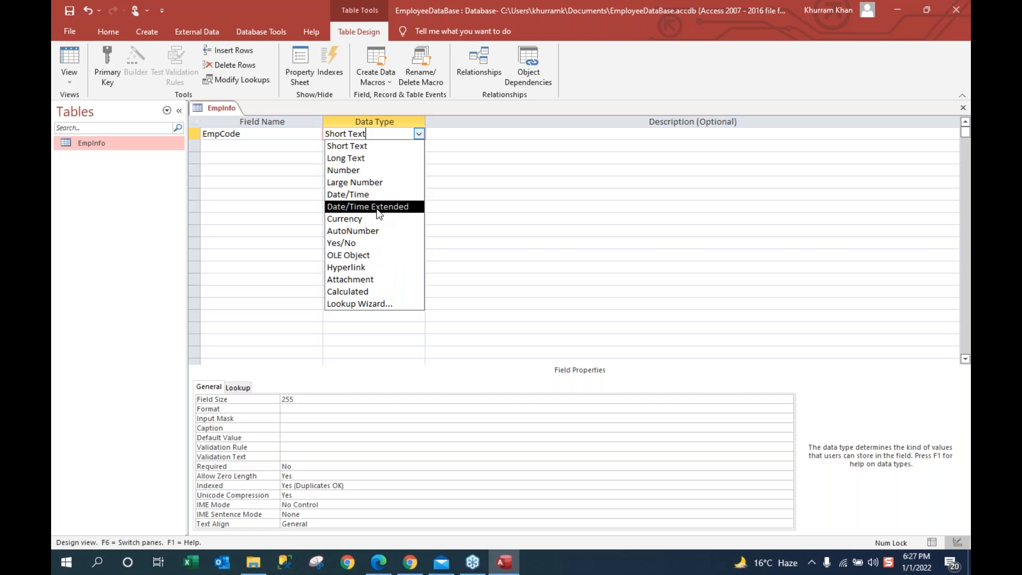
# Step: Add a Name field below EmpCode, accepting the reserved word, with Short Text as its data type
pyautogui.click(255, 144)
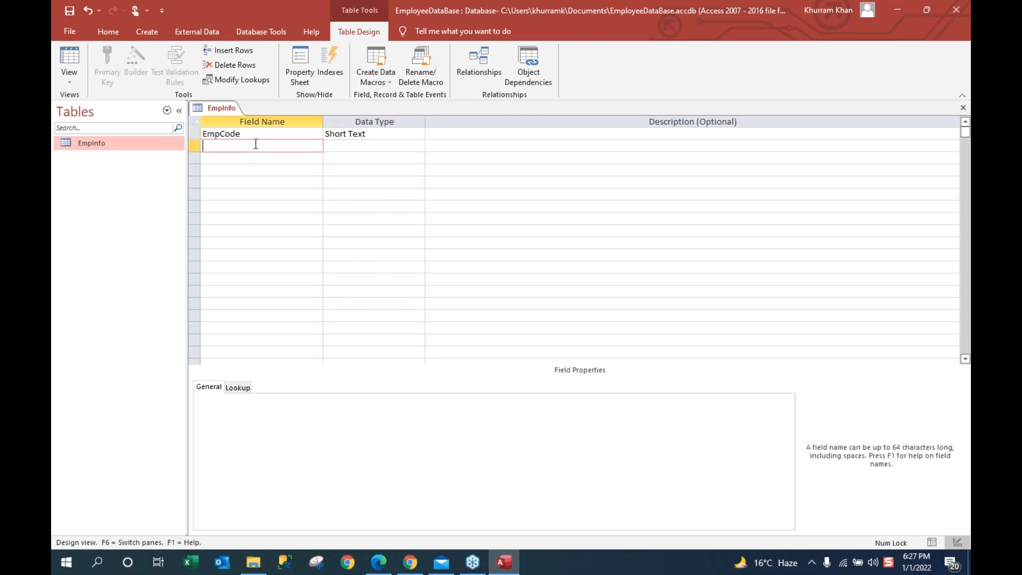
pyautogui.write('Name')
pyautogui.click(350, 145)
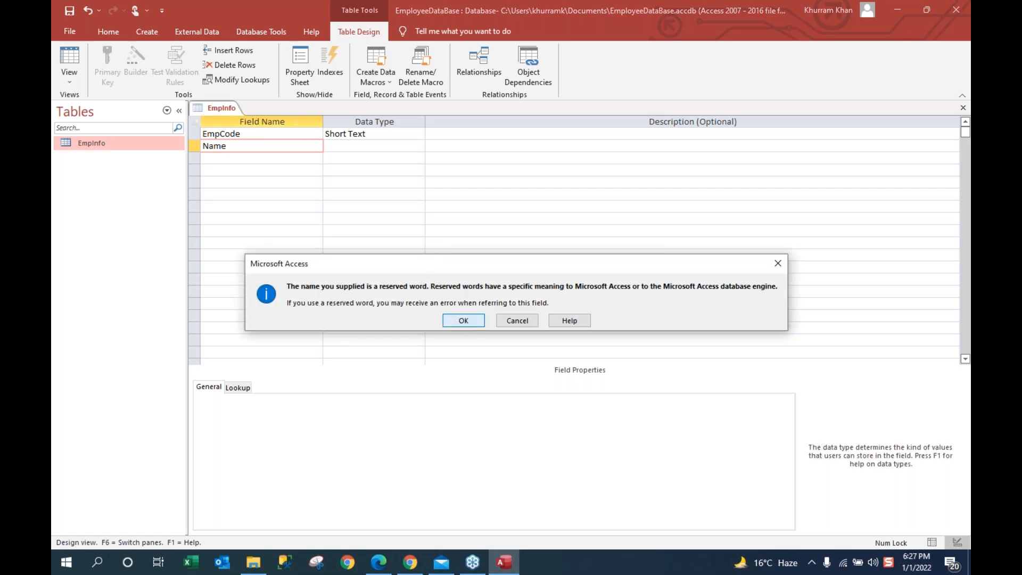
pyautogui.click(464, 321)
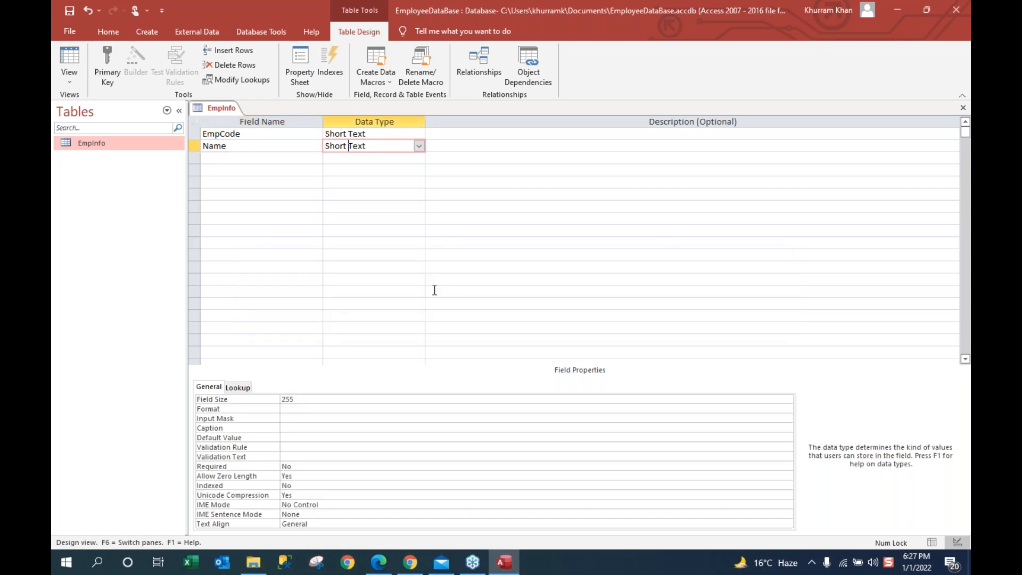
pyautogui.click(419, 147)
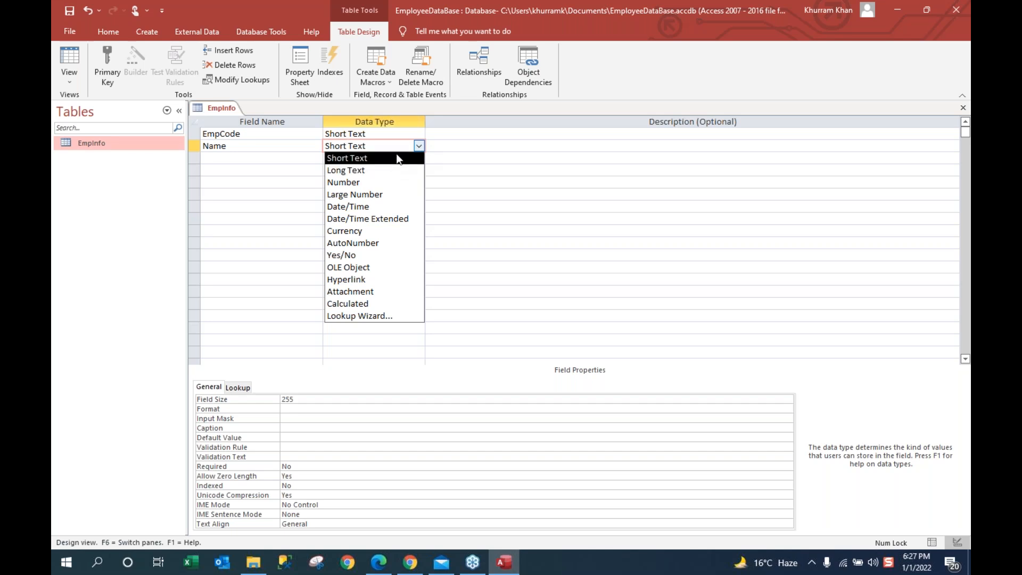
pyautogui.click(397, 158)
# Step: Add Designation and Department fields below Name, both with the Short Text data type
pyautogui.click(264, 160)
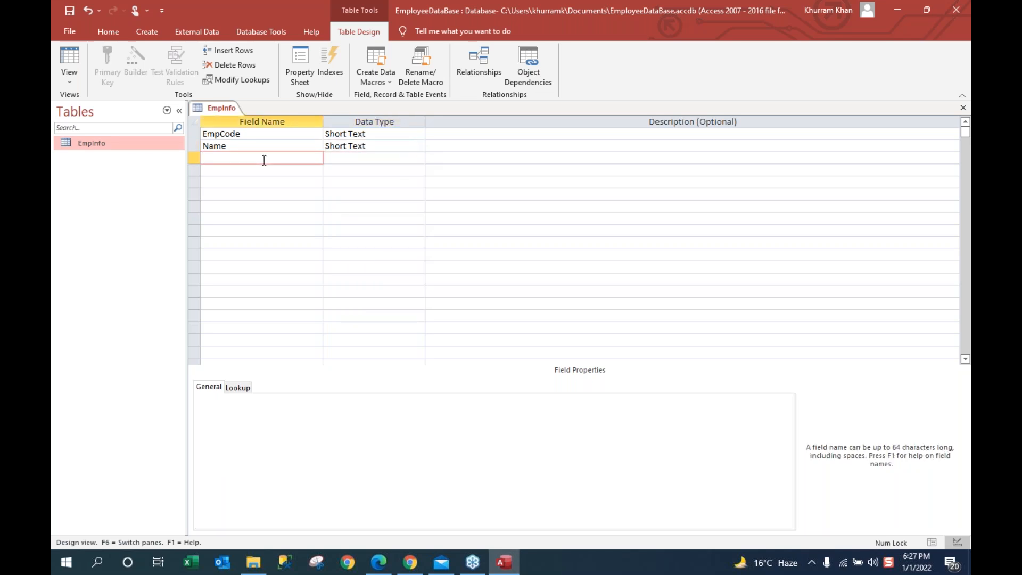
pyautogui.write('Designation')
pyautogui.click(397, 159)
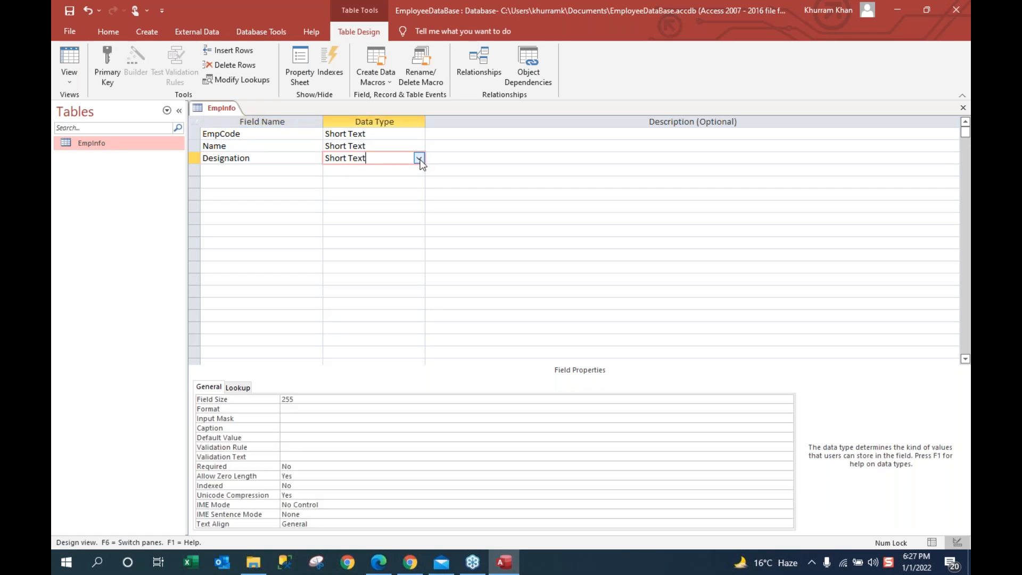
pyautogui.click(230, 173)
pyautogui.write('Department')
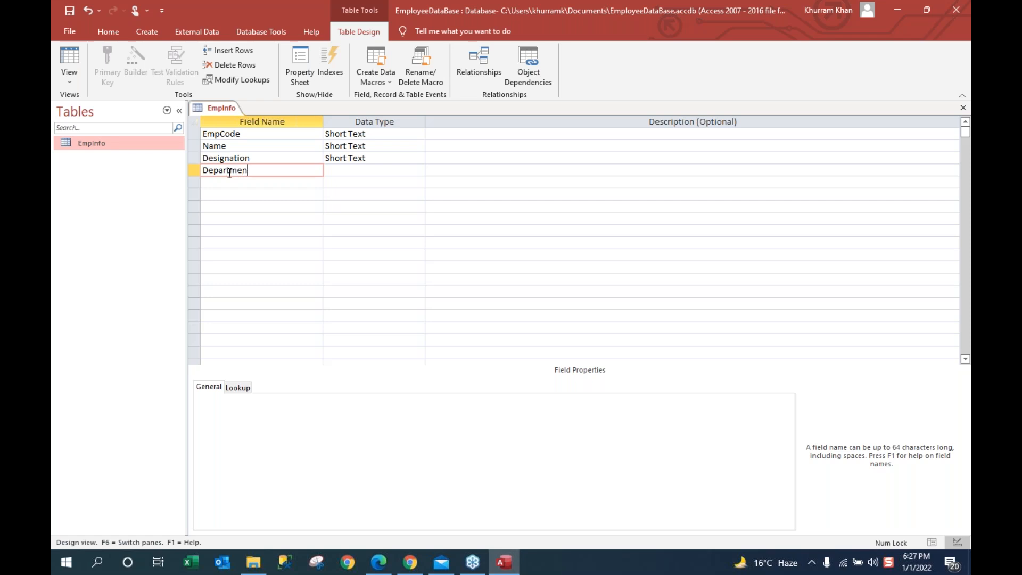
pyautogui.click(350, 167)
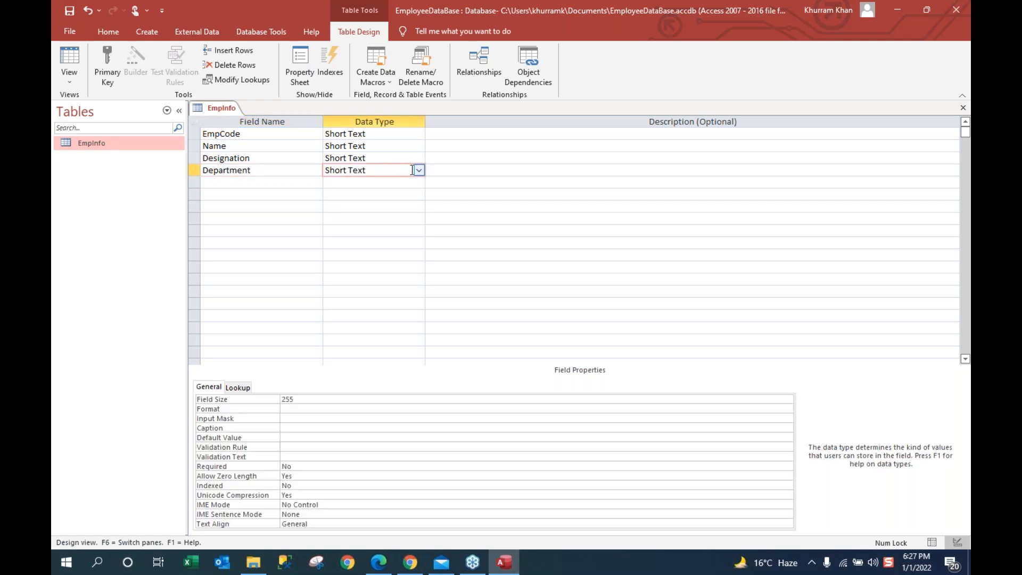
# Step: Add a Status field below Department with the Short Text data type
pyautogui.click(218, 182)
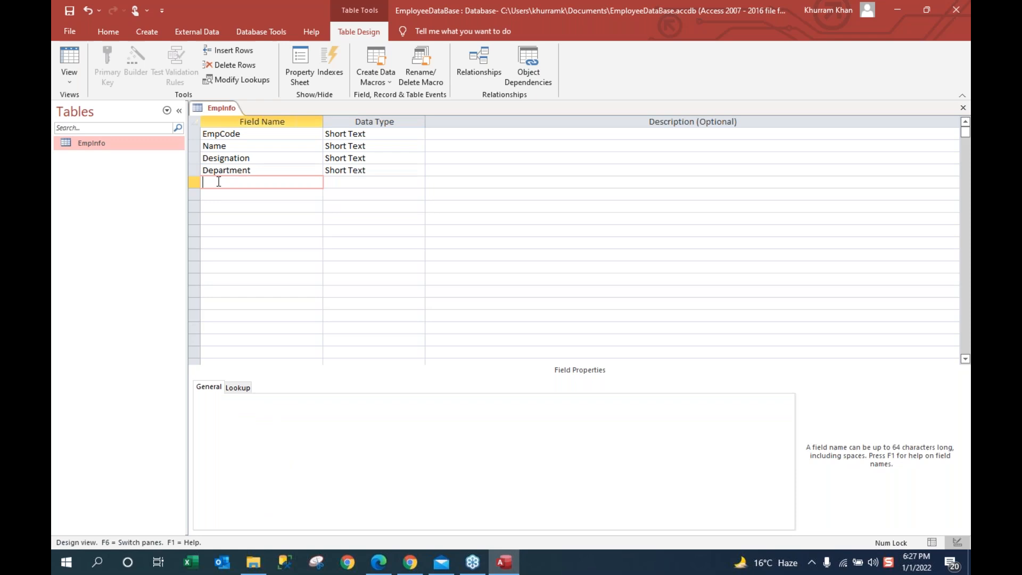
pyautogui.write('Status')
pyautogui.click(370, 180)
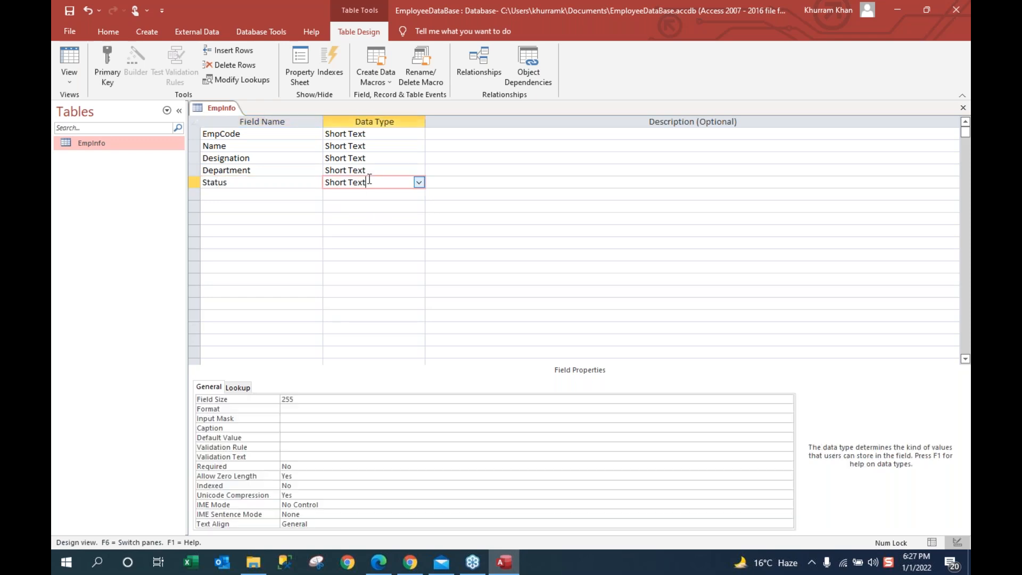
pyautogui.click(419, 182)
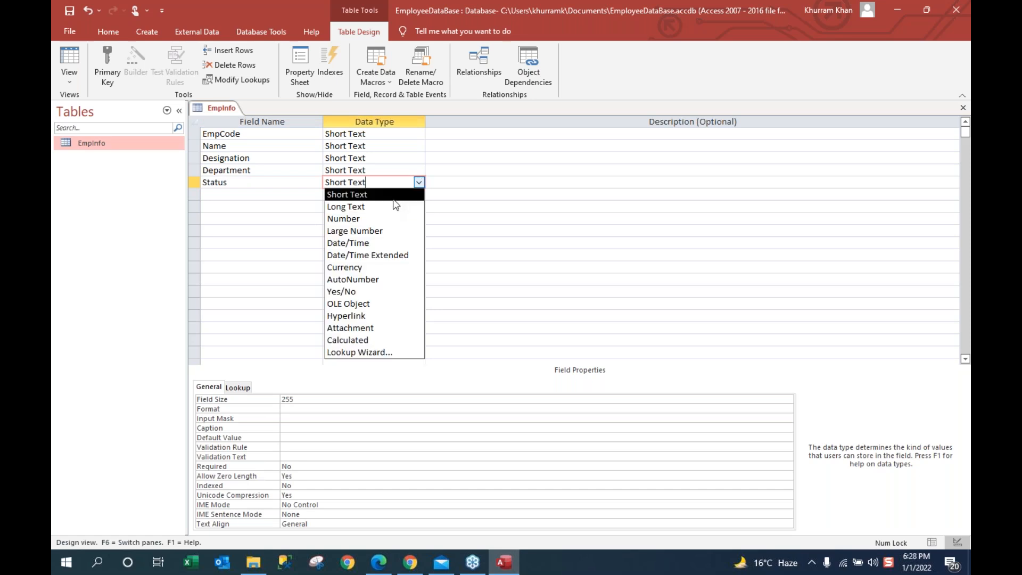
pyautogui.click(399, 195)
# Step: Add a JoinDate field below Status with the Date/Time data type
pyautogui.click(253, 195)
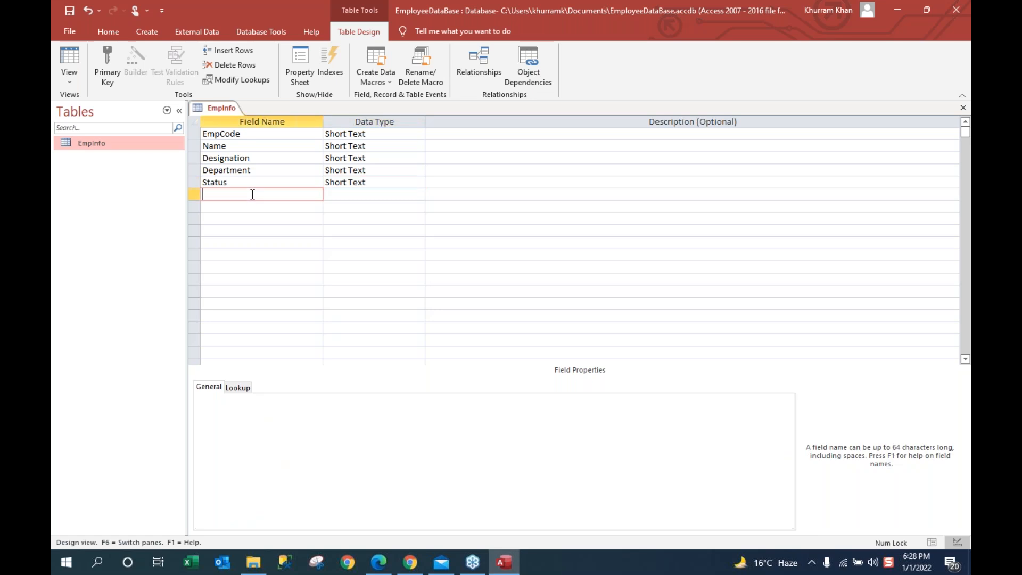
pyautogui.write('JoinDate')
pyautogui.click(344, 196)
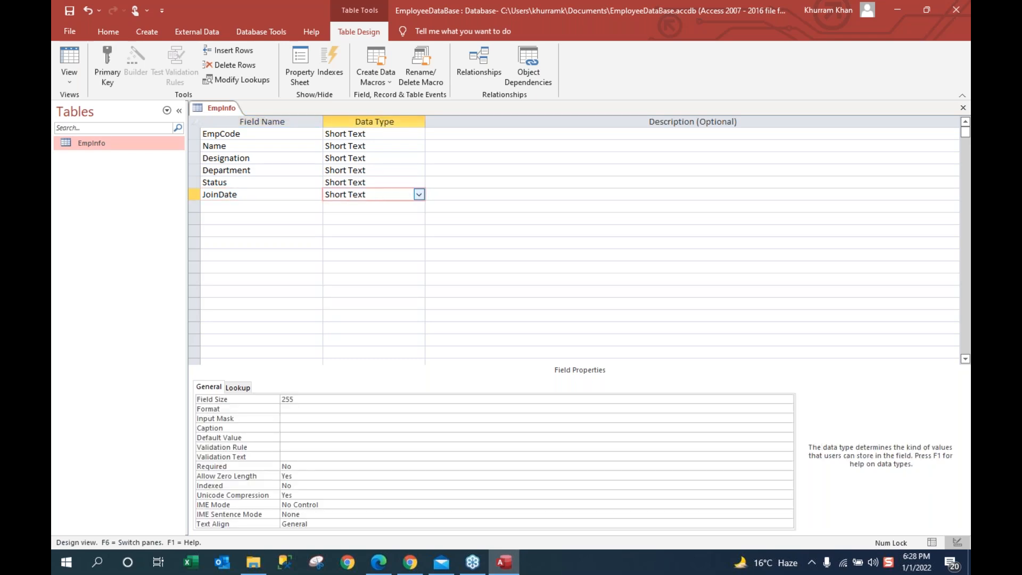
pyautogui.click(418, 194)
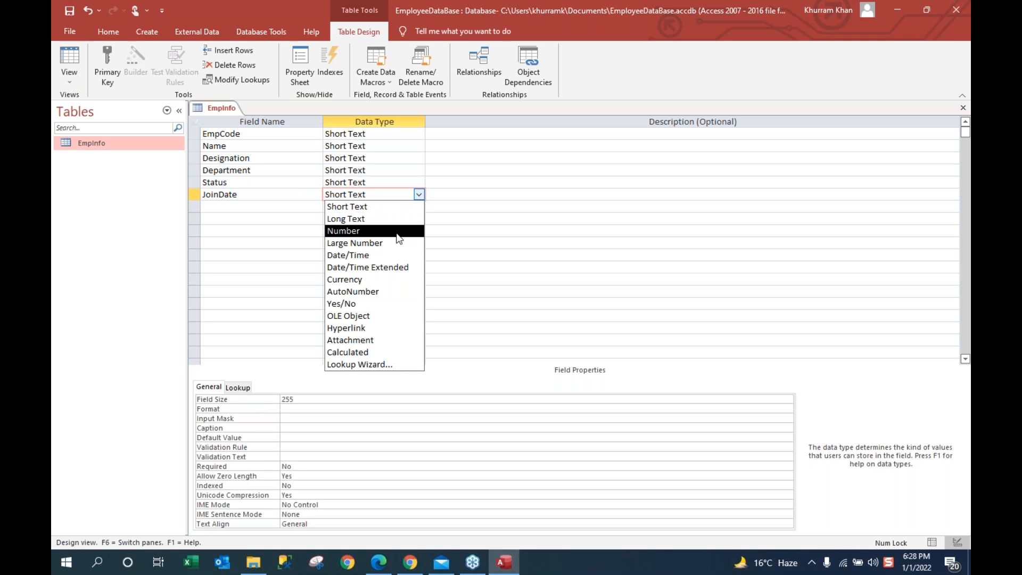
pyautogui.click(396, 256)
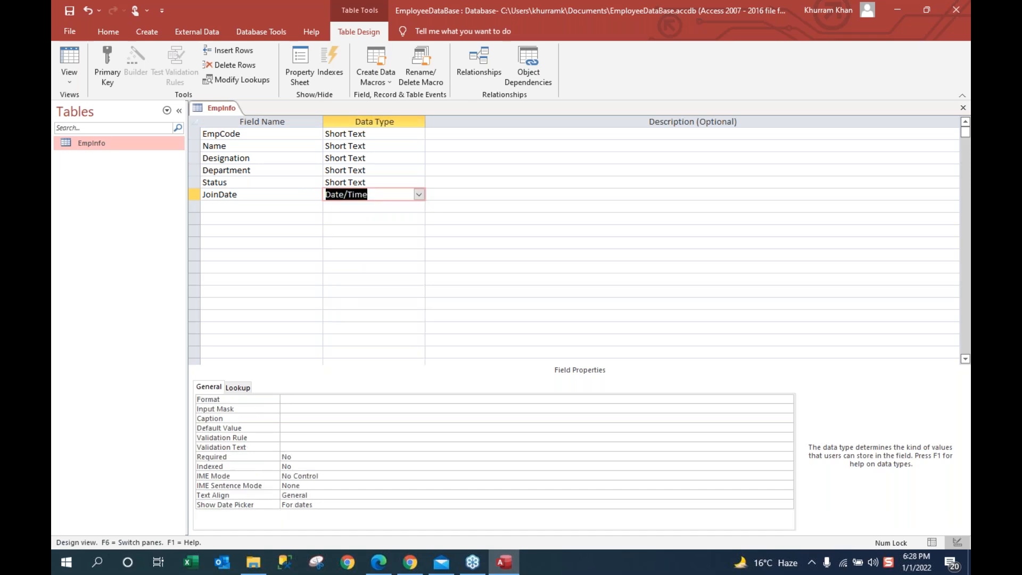
# Step: Add a BasicSalary field below JoinDate with the Number data type
pyautogui.click(255, 206)
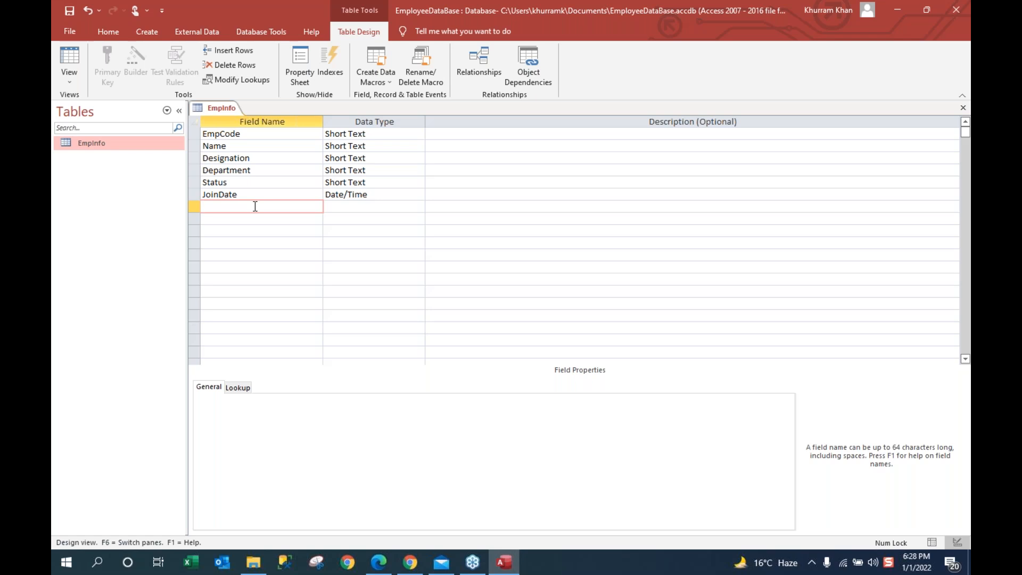
pyautogui.write('BasicS')
pyautogui.press('BackSpace')
pyautogui.write('Salary')
pyautogui.click(348, 206)
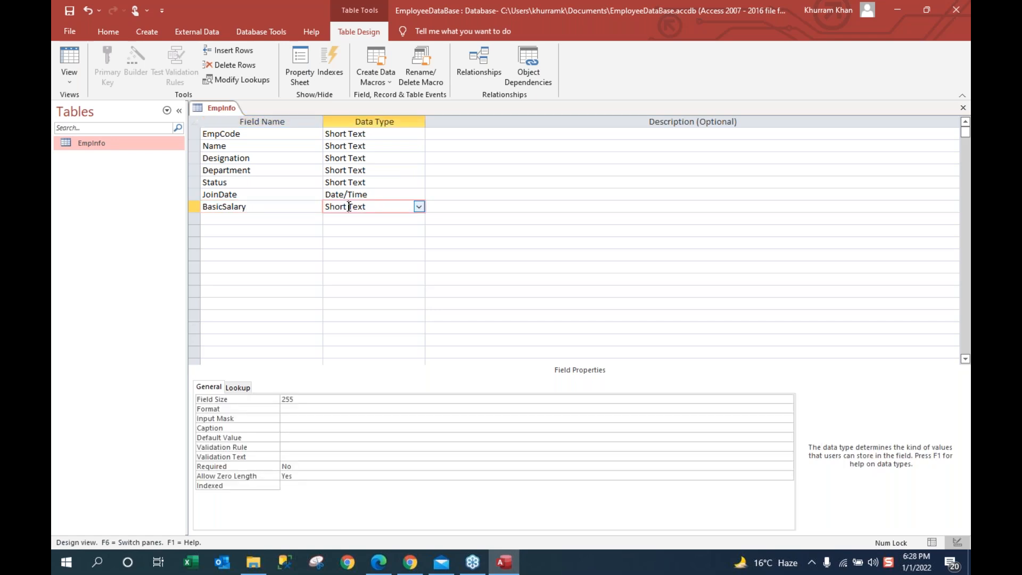
pyautogui.click(419, 206)
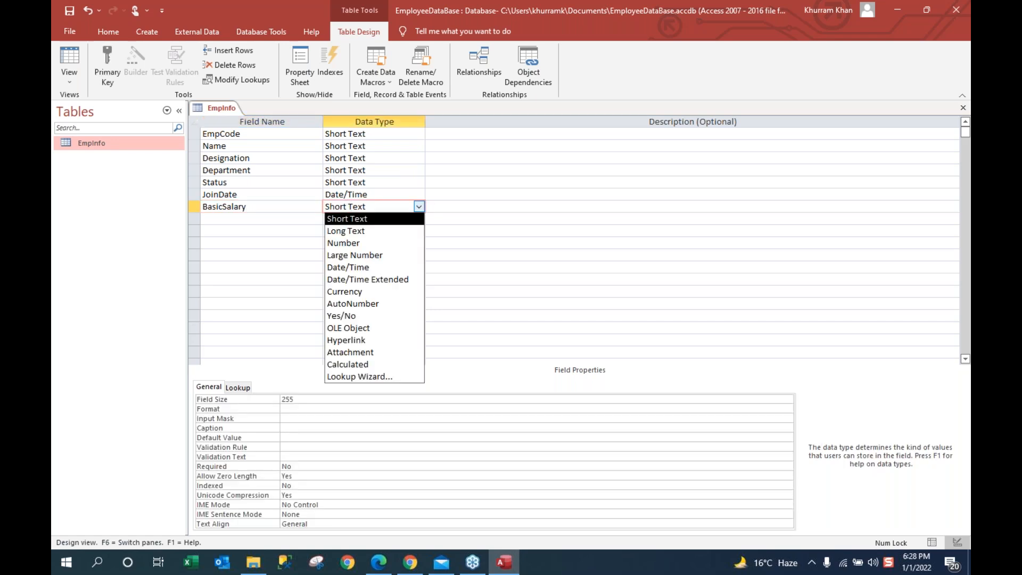
pyautogui.click(374, 245)
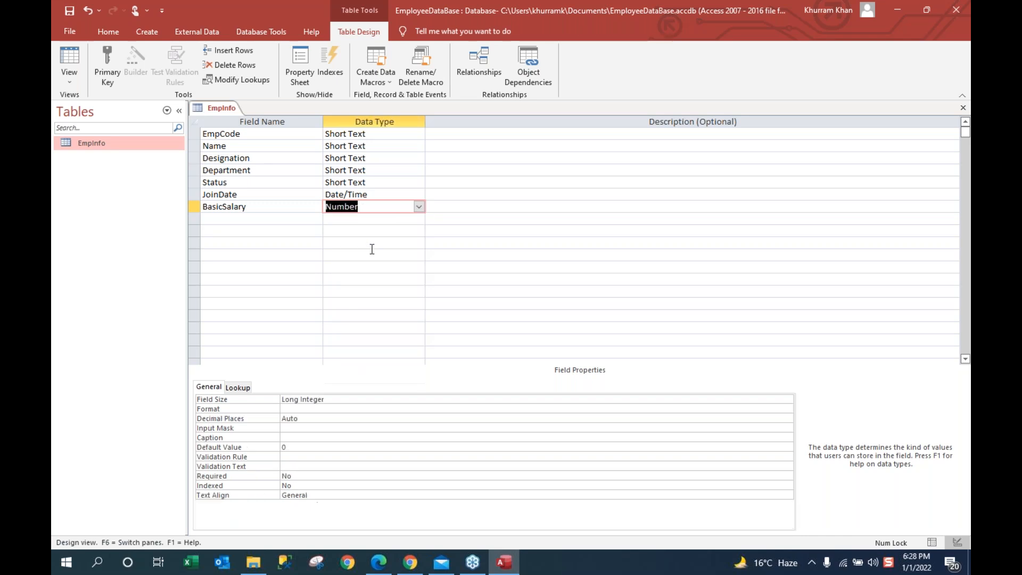
pyautogui.click(282, 266)
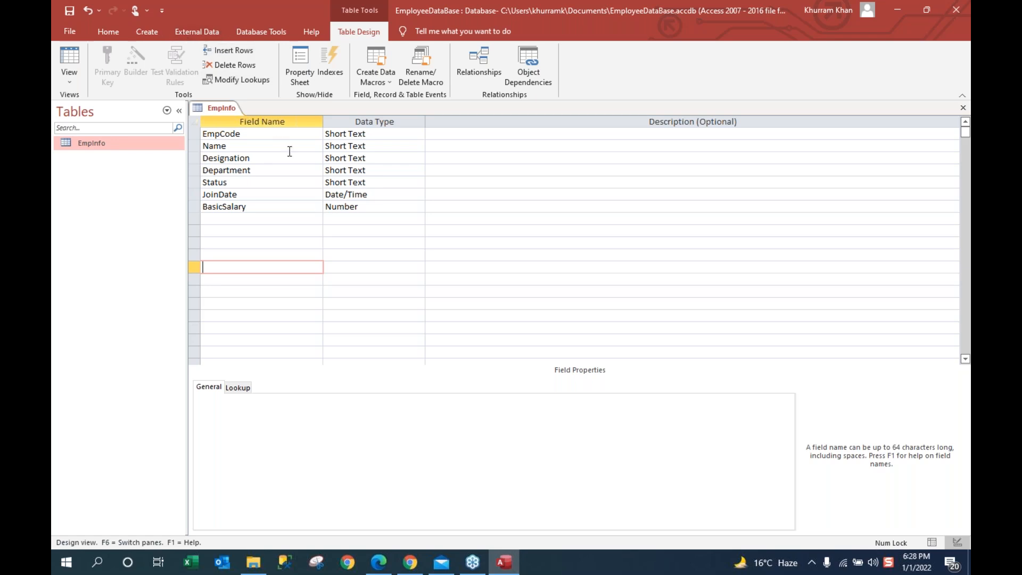
# Step: Create a second blank table in the database alongside EmpInfo and select it in the list of tables
pyautogui.click(149, 32)
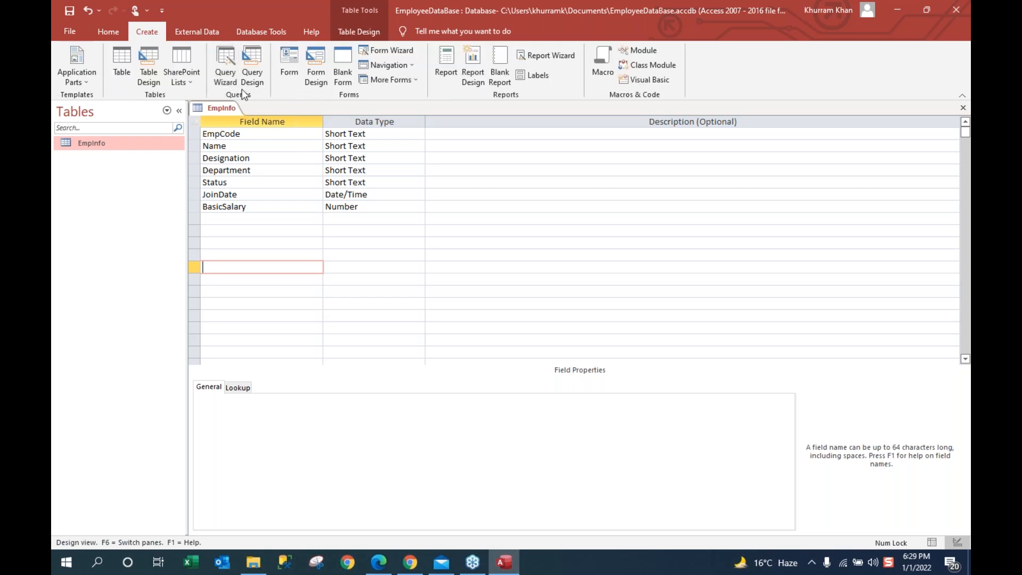
pyautogui.click(122, 66)
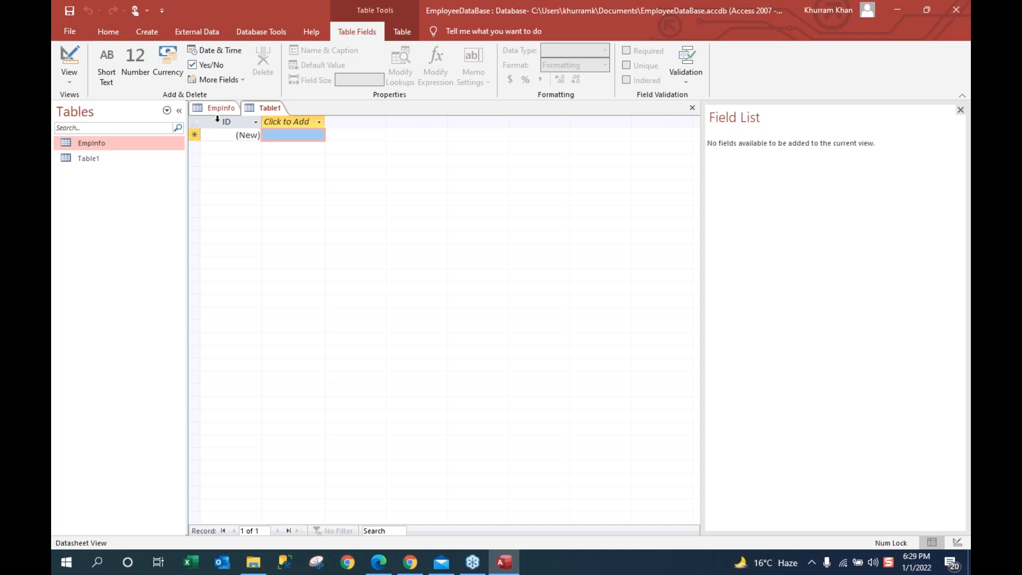
pyautogui.click(90, 158)
pyautogui.rightClick(90, 158)
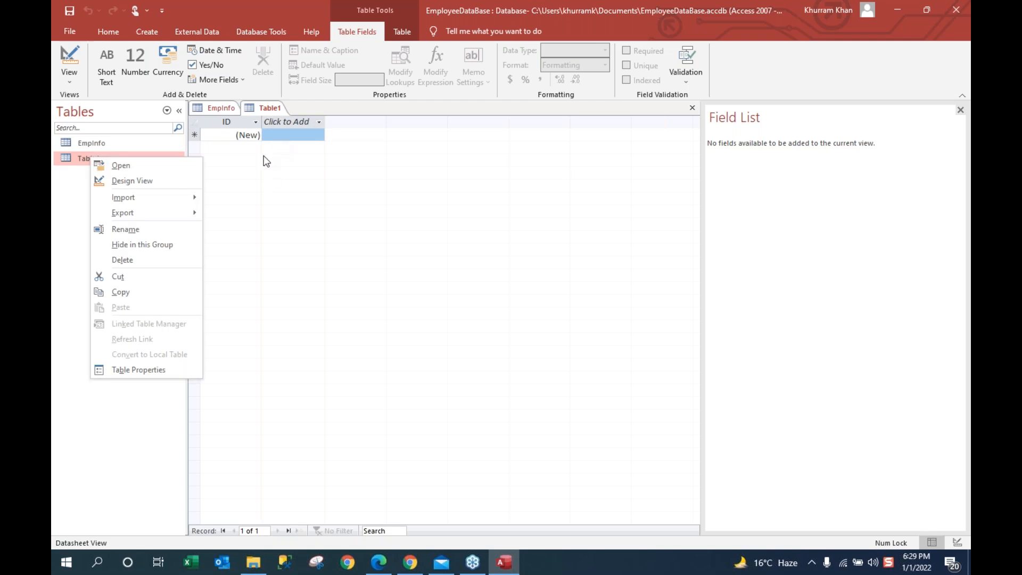
# Step: Switch the new table to Design view, saving it under the name Dept
pyautogui.click(69, 84)
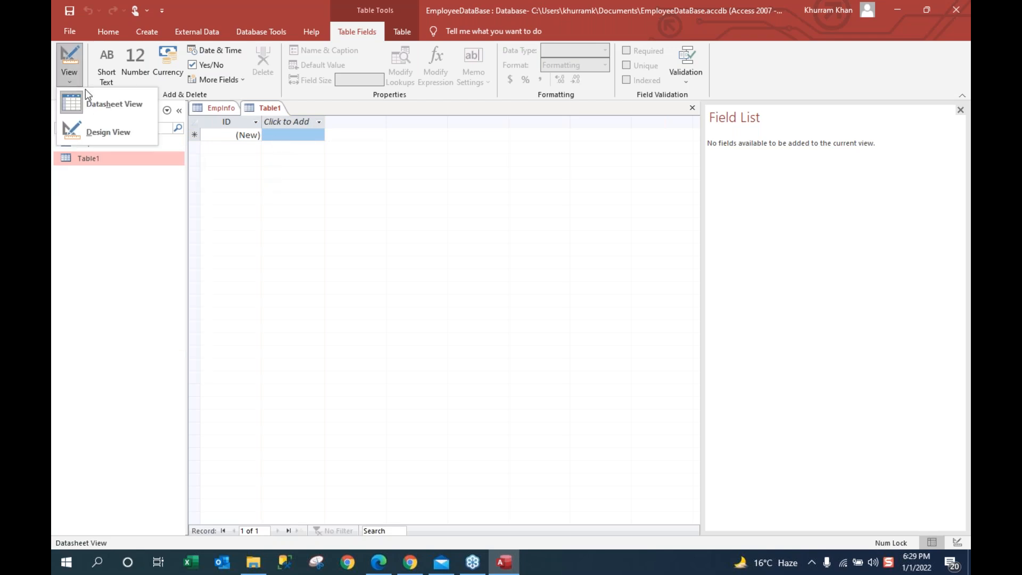
pyautogui.click(118, 130)
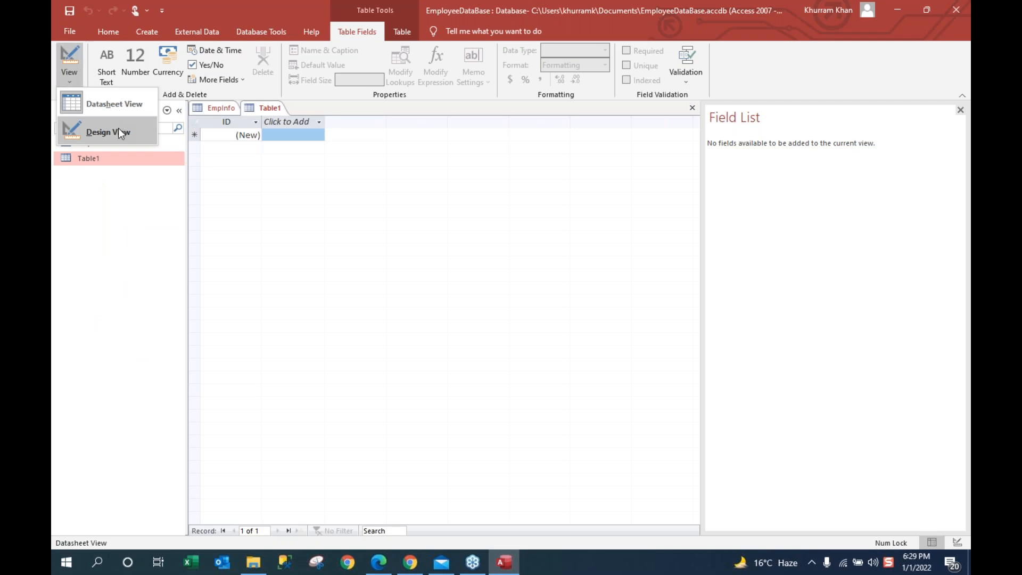
pyautogui.write('Depart')
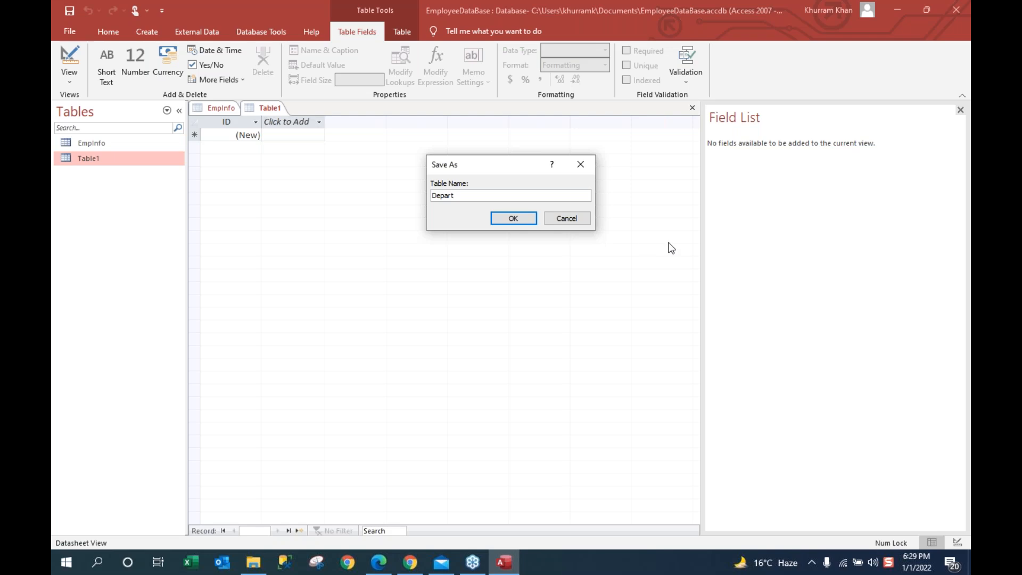
pyautogui.press('BackSpace')
pyautogui.press('BackSpace')
pyautogui.press('BackSpace')
pyautogui.write('t')
pyautogui.click(528, 219)
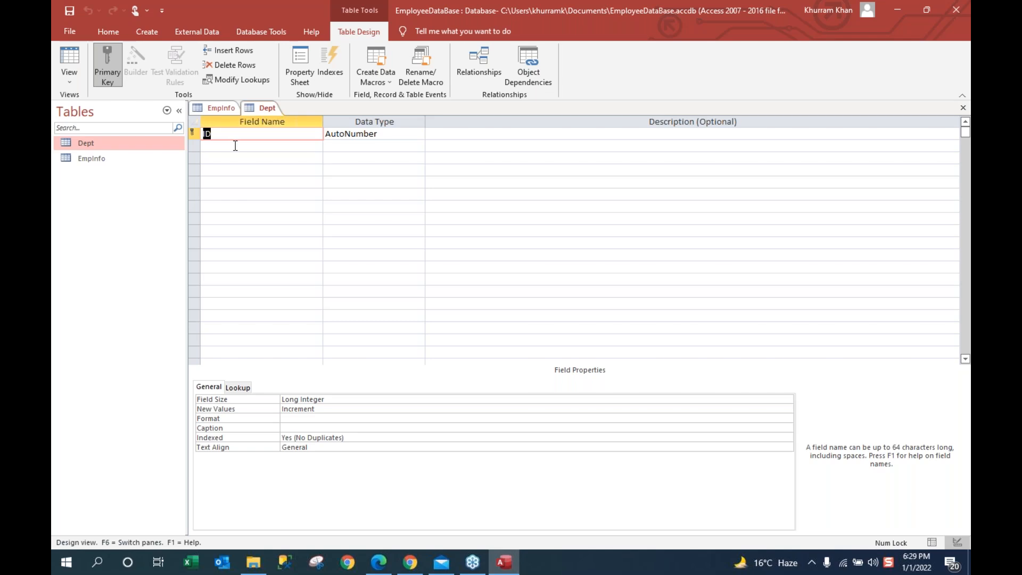
# Step: Add a Dept field below ID with the Short Text data type
pyautogui.click(235, 145)
pyautogui.click(195, 145)
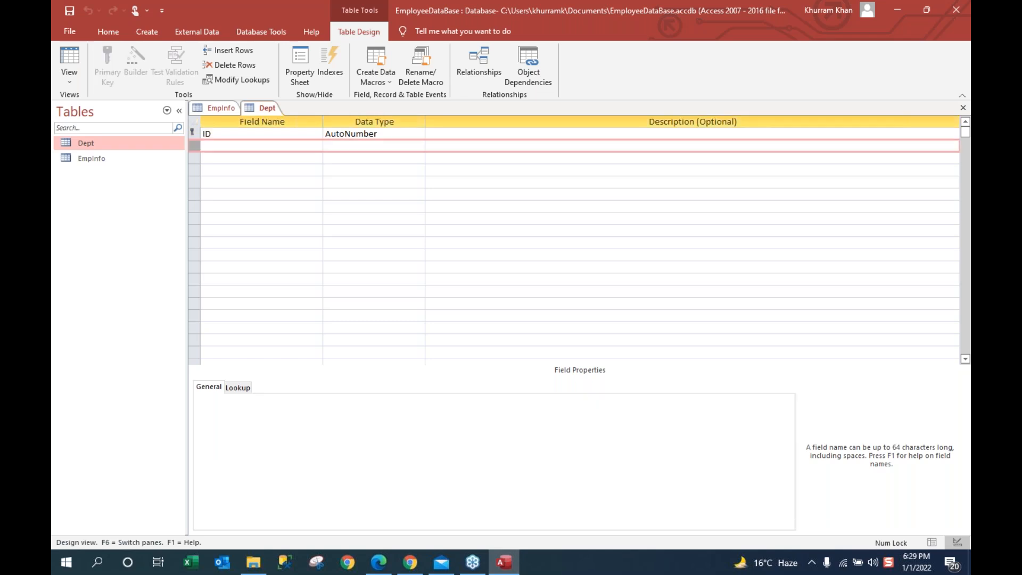
pyautogui.click(215, 146)
pyautogui.write('D')
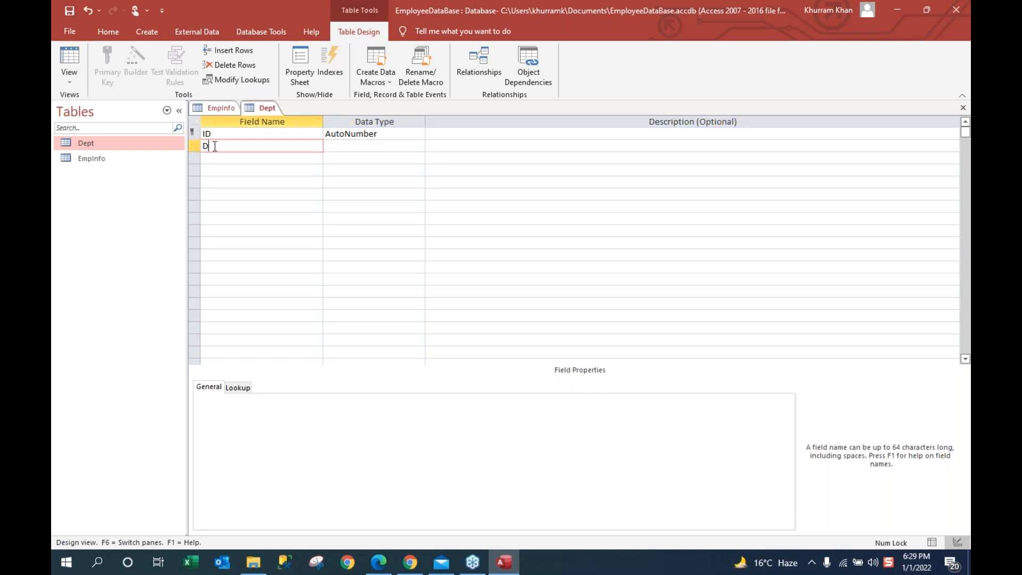
pyautogui.write('ept')
pyautogui.click(344, 145)
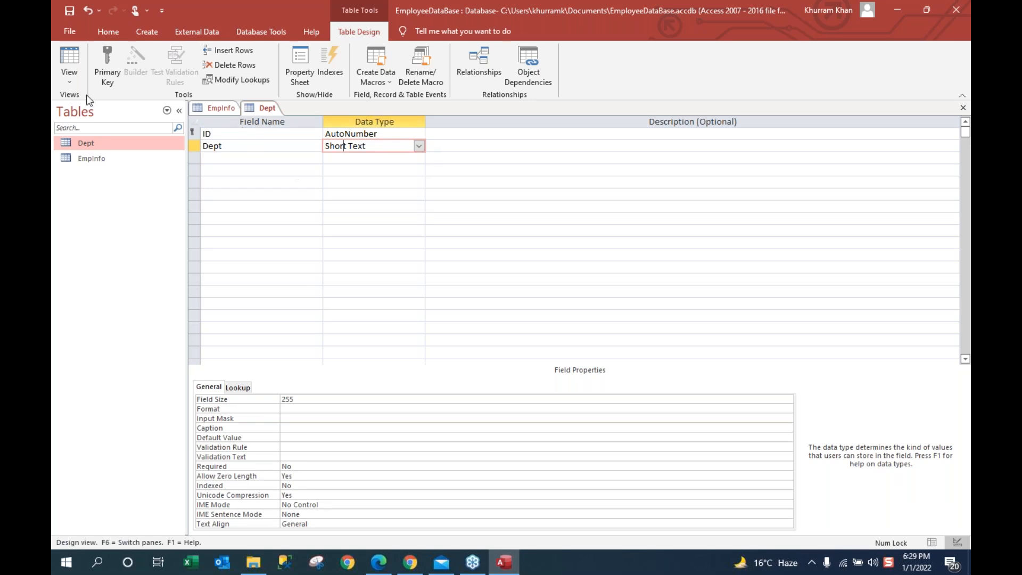
# Step: Switch the Dept table to Datasheet view, saving its design
pyautogui.click(71, 85)
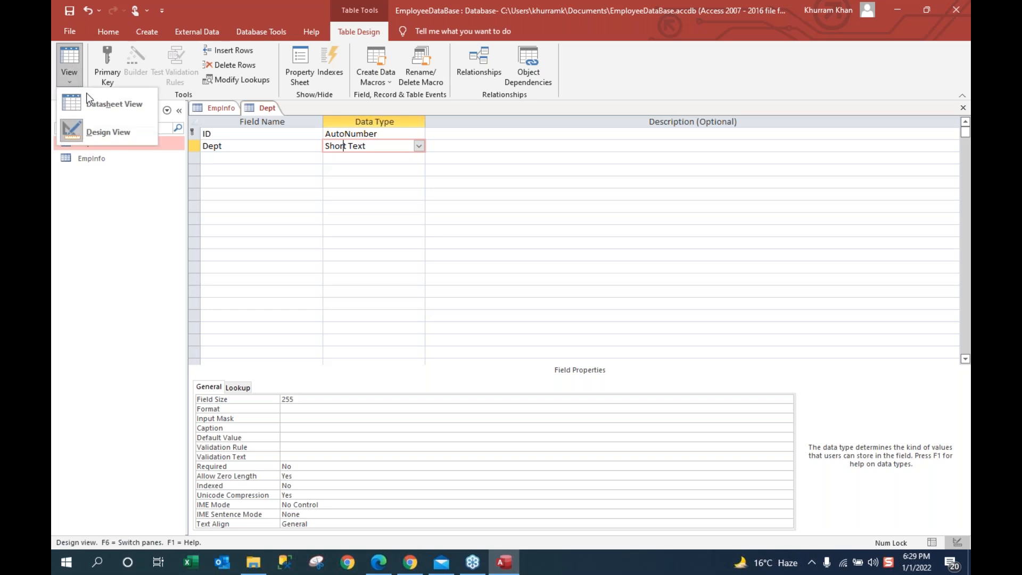
pyautogui.click(102, 104)
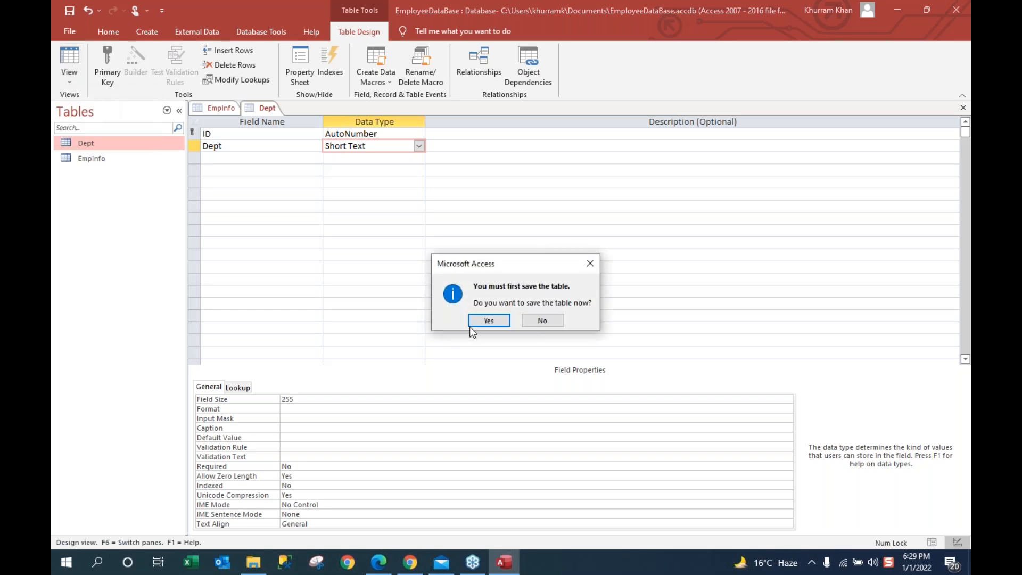
pyautogui.click(494, 321)
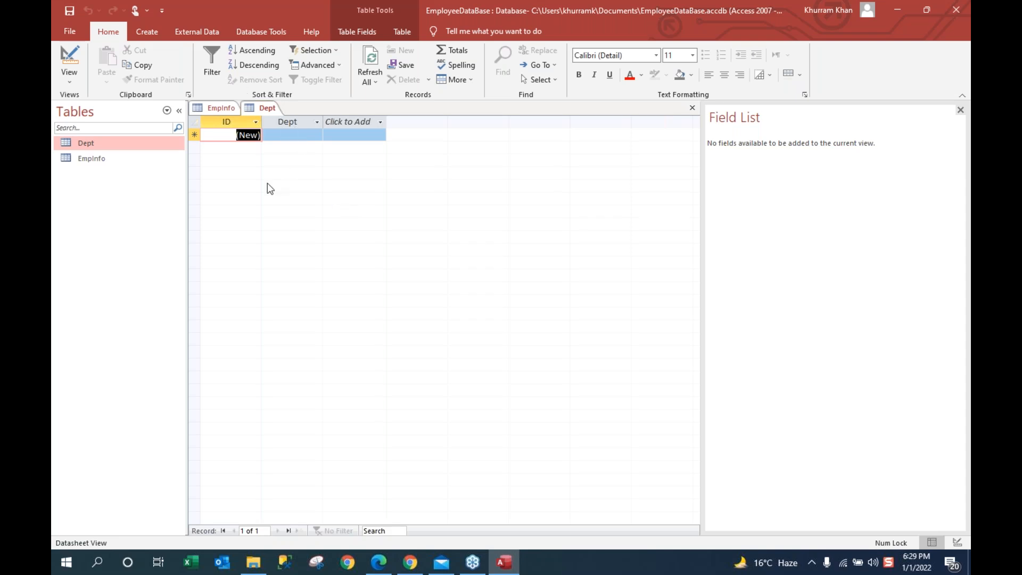
# Step: Enter FIN and MKT in the Dept column as the first two records
pyautogui.click(289, 136)
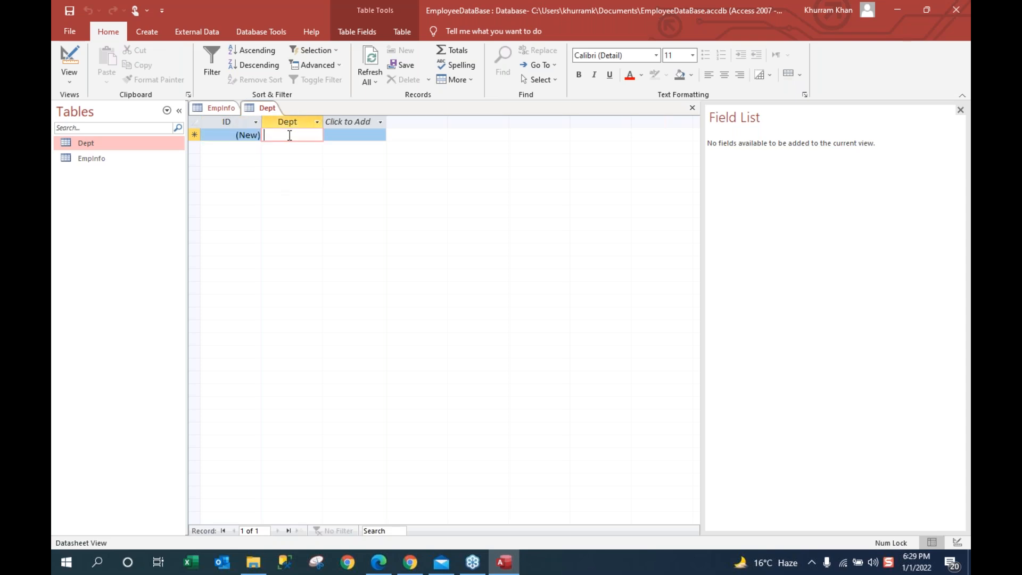
pyautogui.write('Fin')
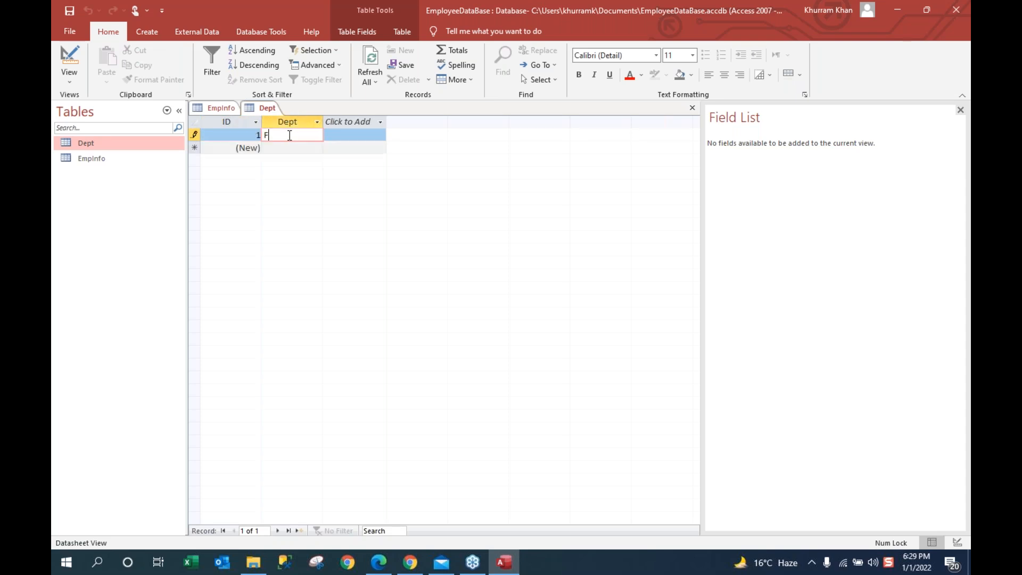
pyautogui.press('BackSpace')
pyautogui.press('BackSpace')
pyautogui.write('IN')
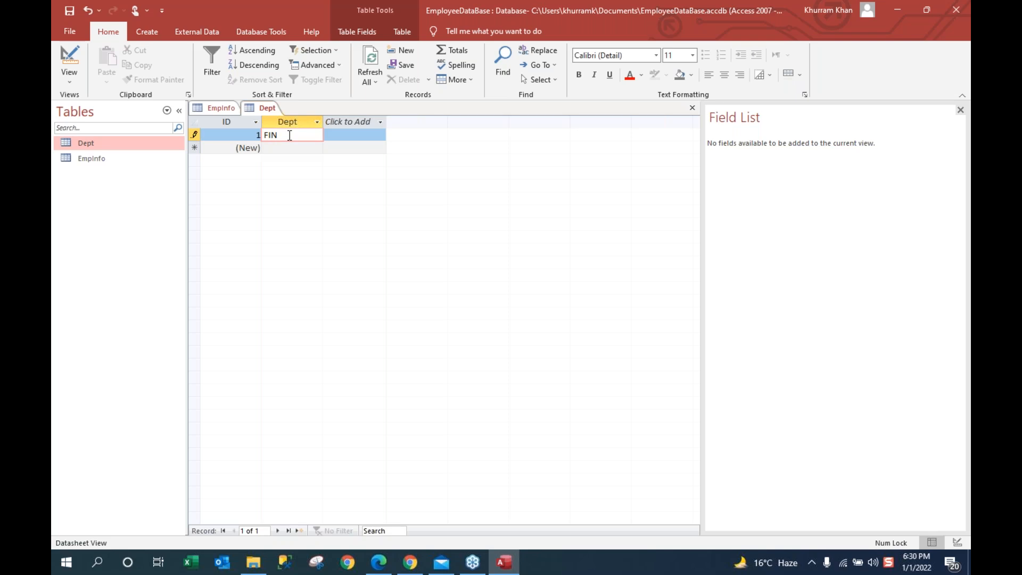
pyautogui.press('Return')
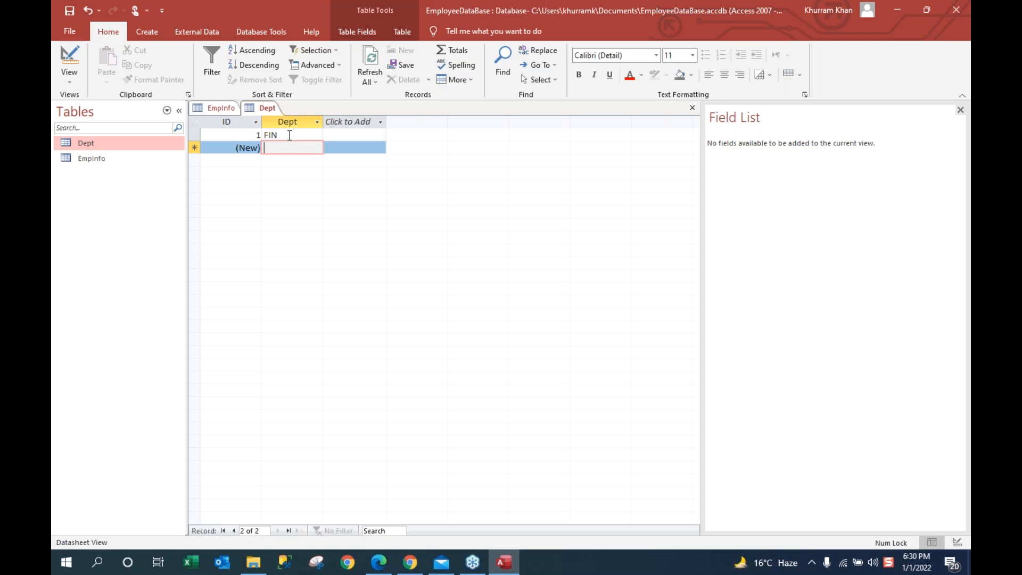
pyautogui.write('MKT')
pyautogui.press('Return')
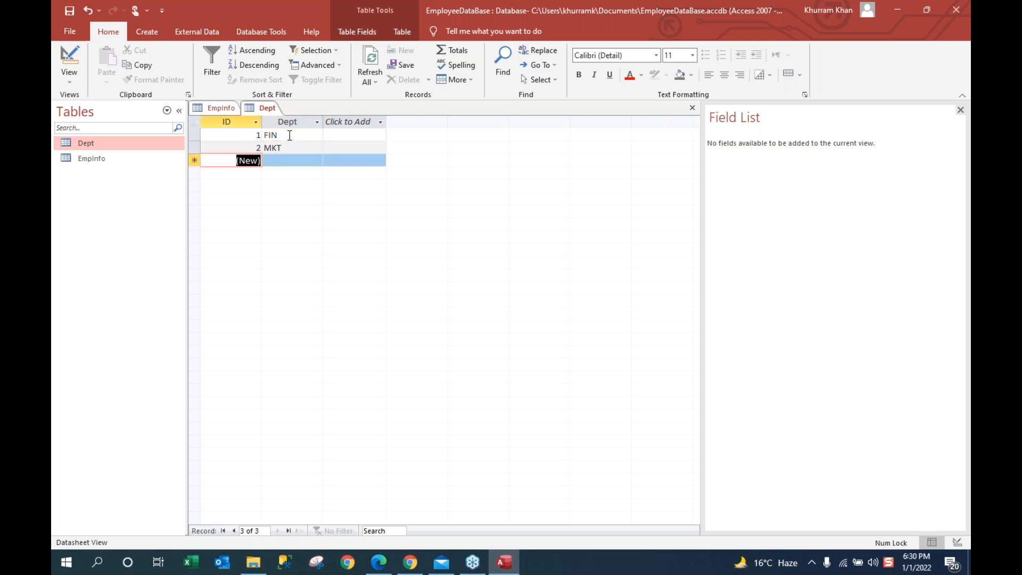
# Step: Enter HR and ADM in the Dept column as the third and fourth records
pyautogui.press('Return')
pyautogui.write('HR')
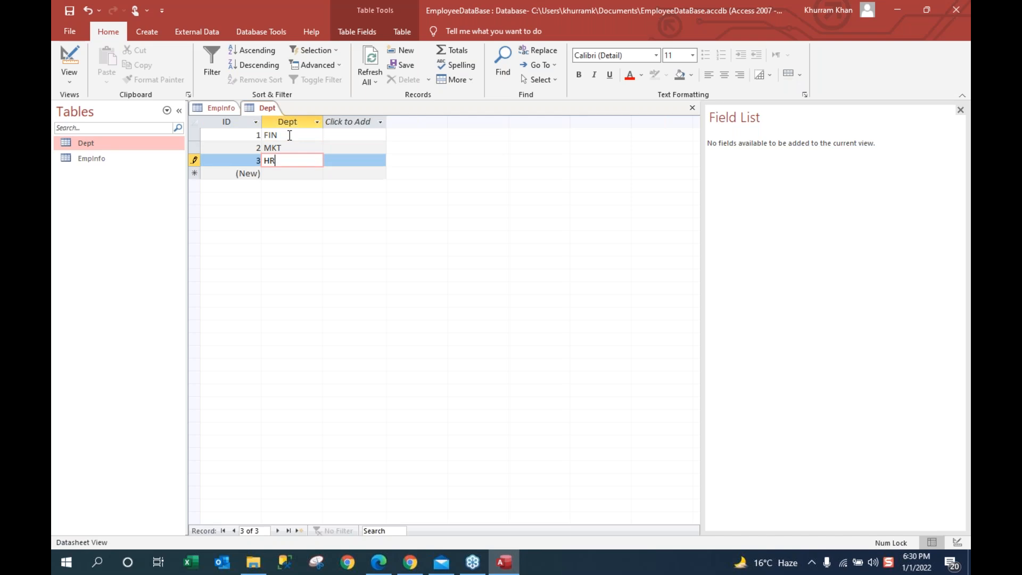
pyautogui.press('Return')
pyautogui.press('Return')
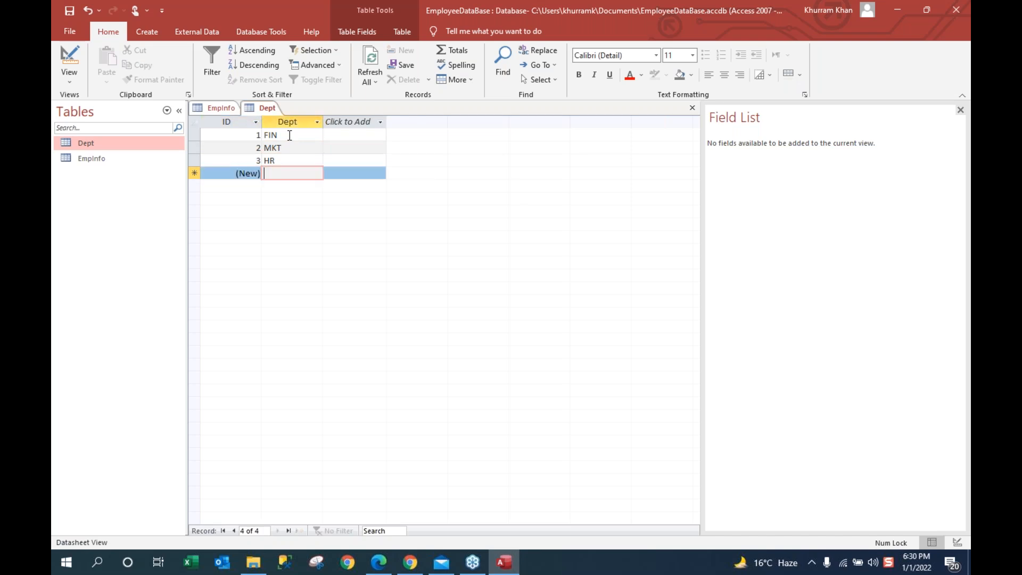
pyautogui.write('ADM')
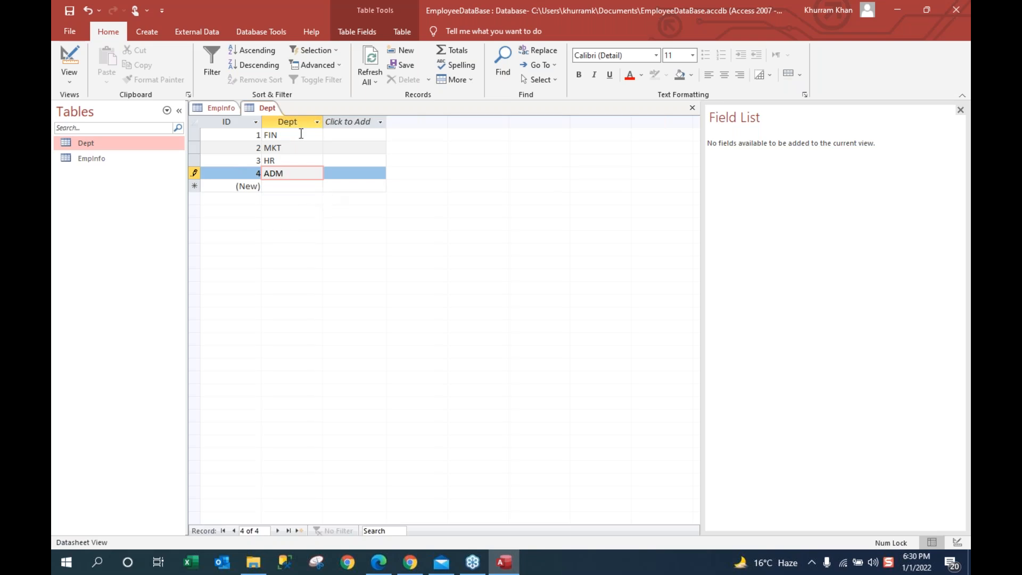
pyautogui.click(290, 121)
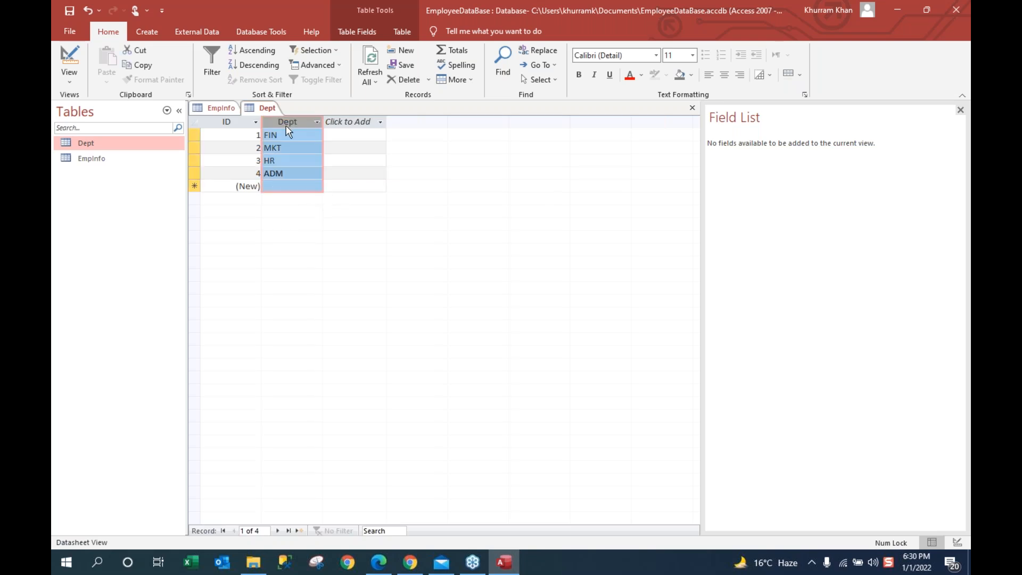
pyautogui.click(287, 173)
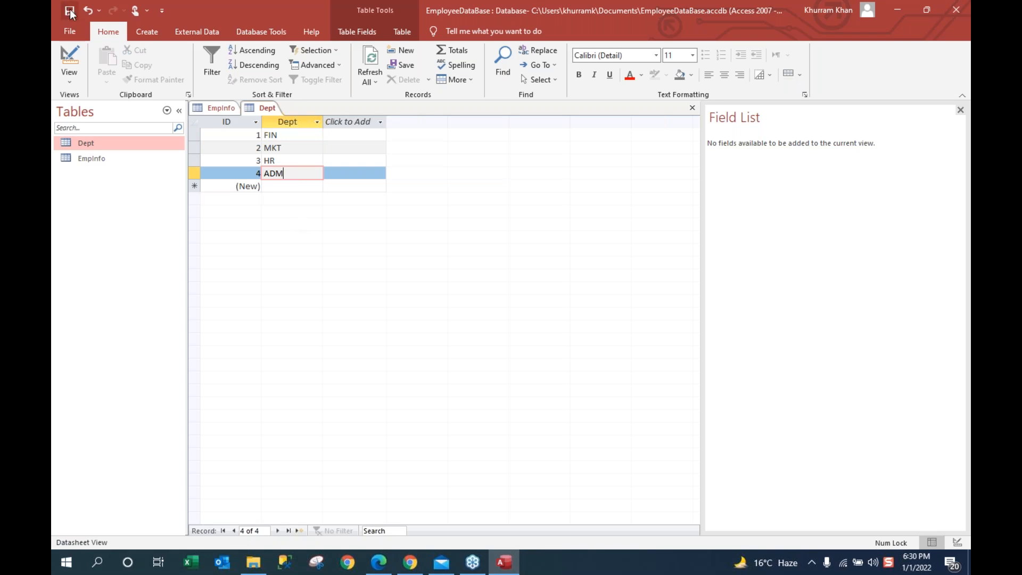
# Step: Save the Dept table and open EmpInfo in Datasheet view, saving its design as well
pyautogui.rightClick(264, 108)
pyautogui.click(296, 119)
pyautogui.click(101, 159)
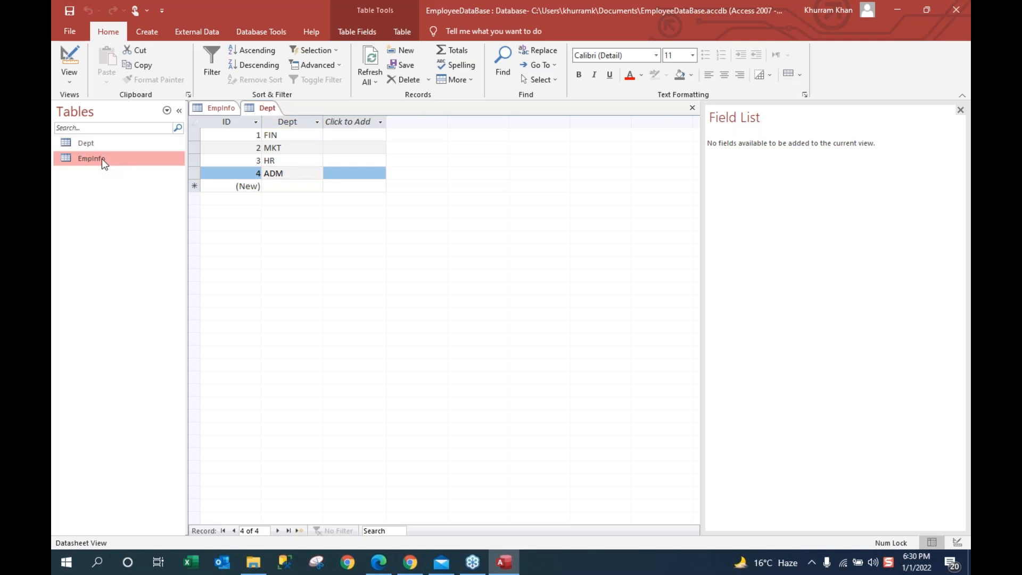
pyautogui.doubleClick(101, 159)
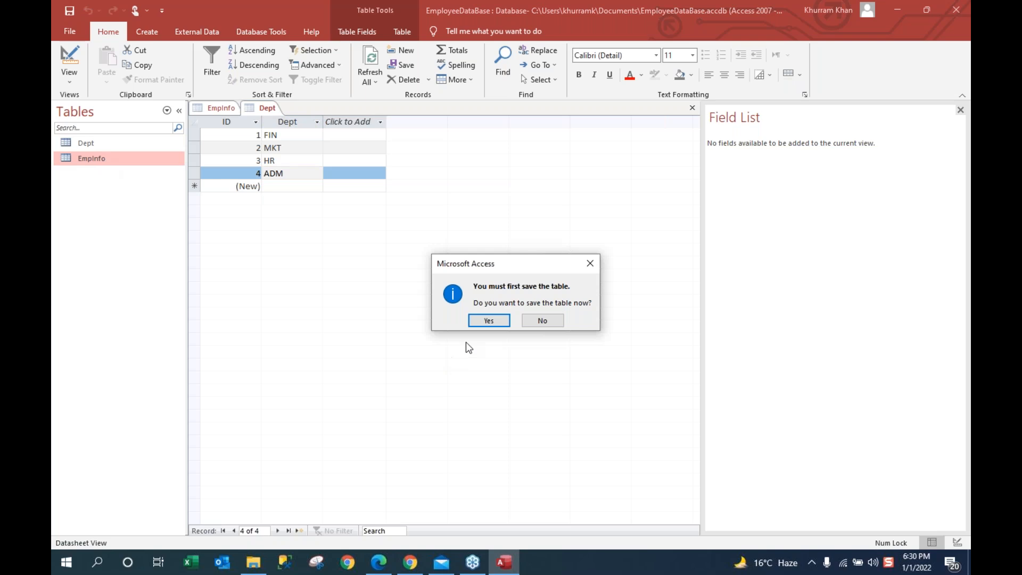
pyautogui.click(497, 322)
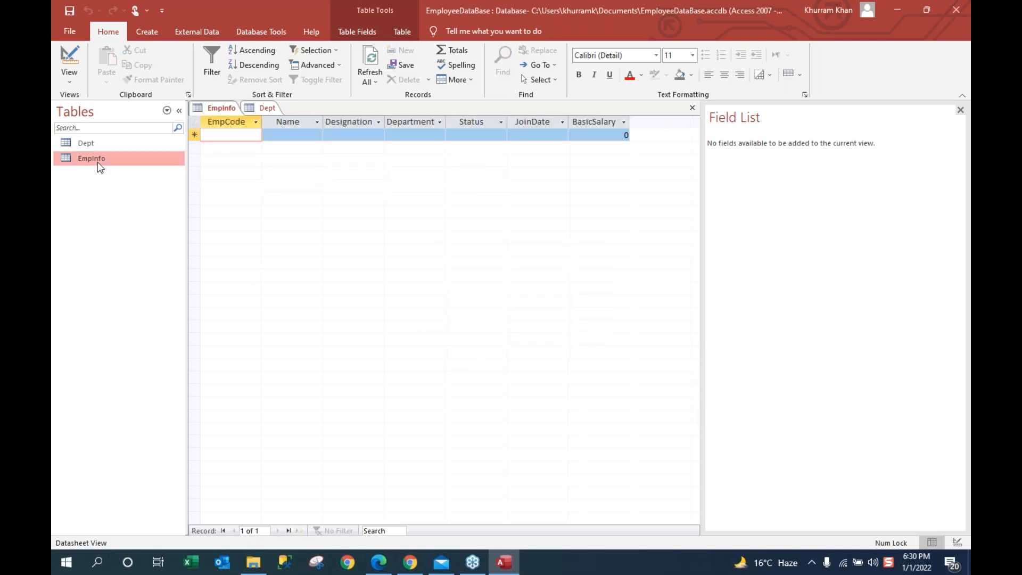
# Step: Switch the EmpInfo table back to Design view
pyautogui.click(66, 79)
pyautogui.click(112, 109)
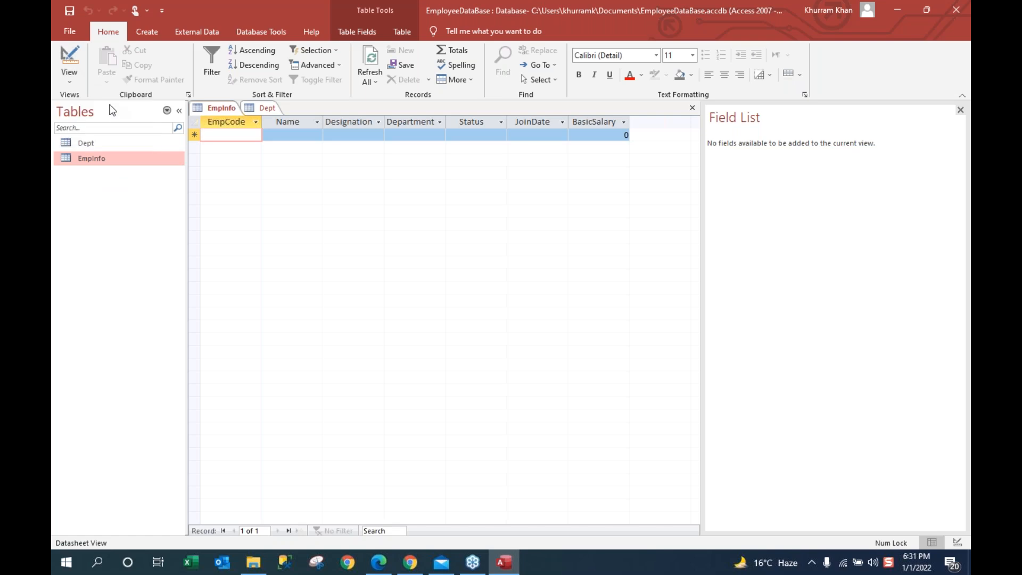
pyautogui.click(72, 84)
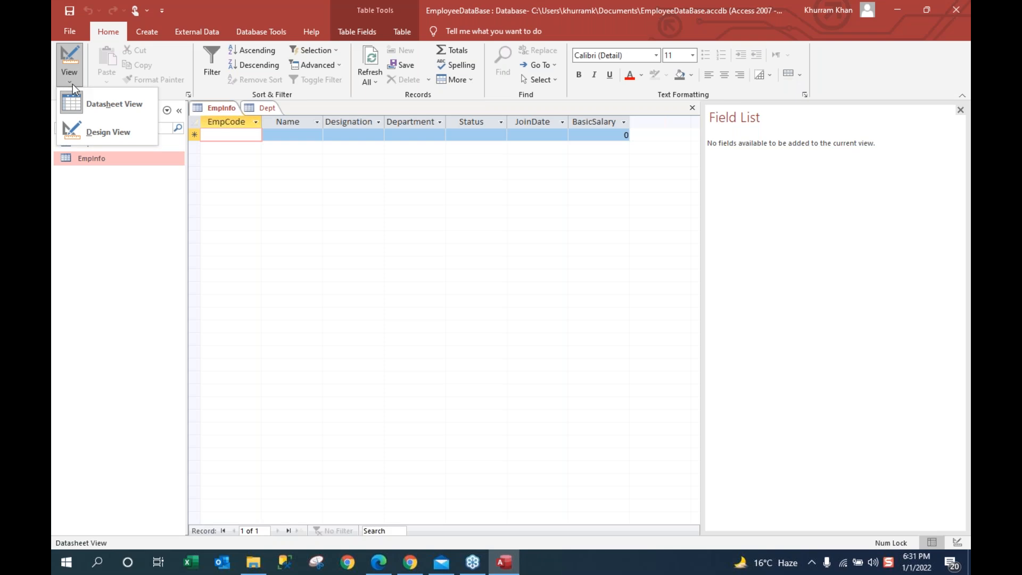
pyautogui.click(99, 133)
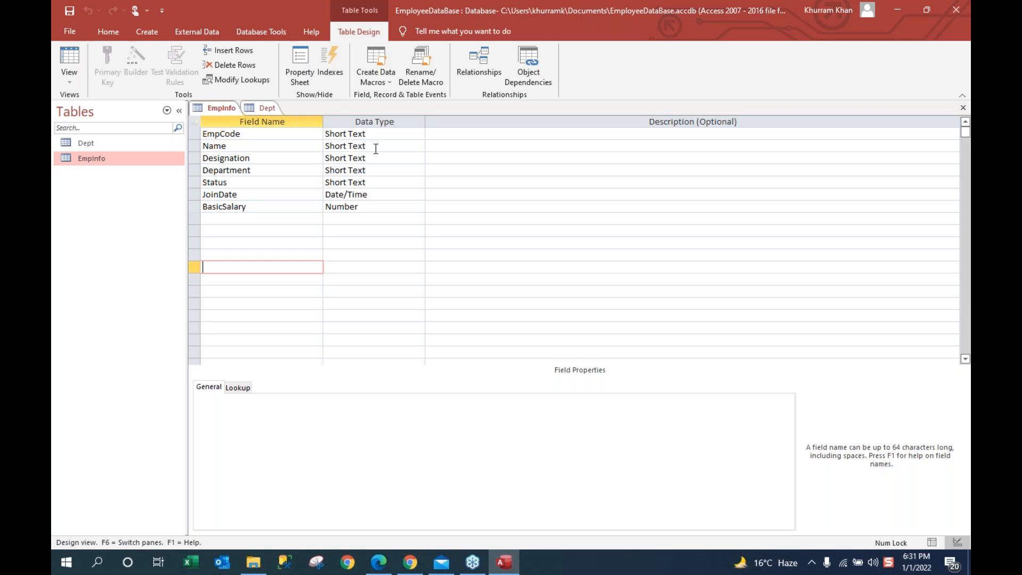
# Step: Make EmpCode the primary key of the EmpInfo table
pyautogui.click(368, 135)
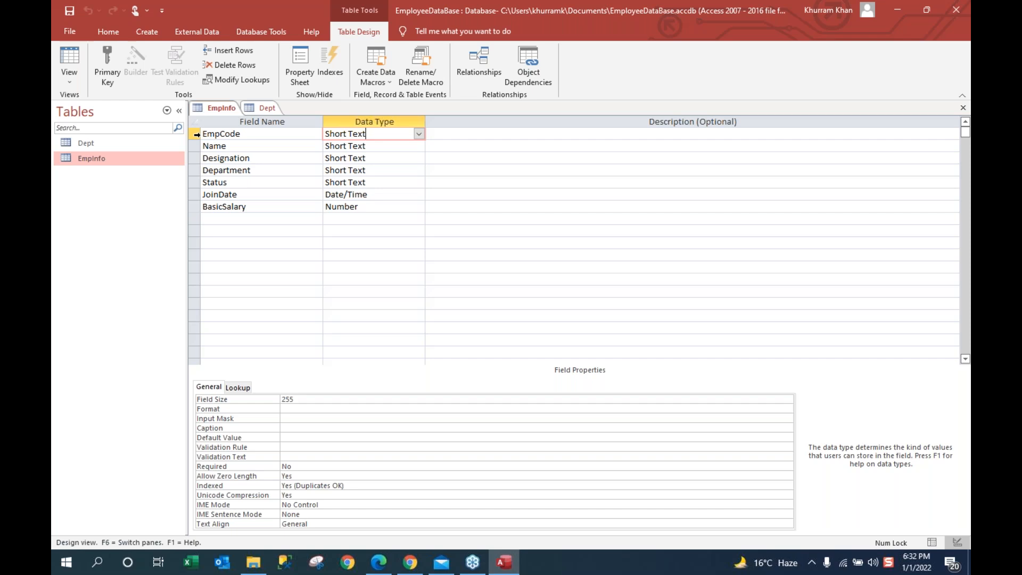
pyautogui.rightClick(195, 134)
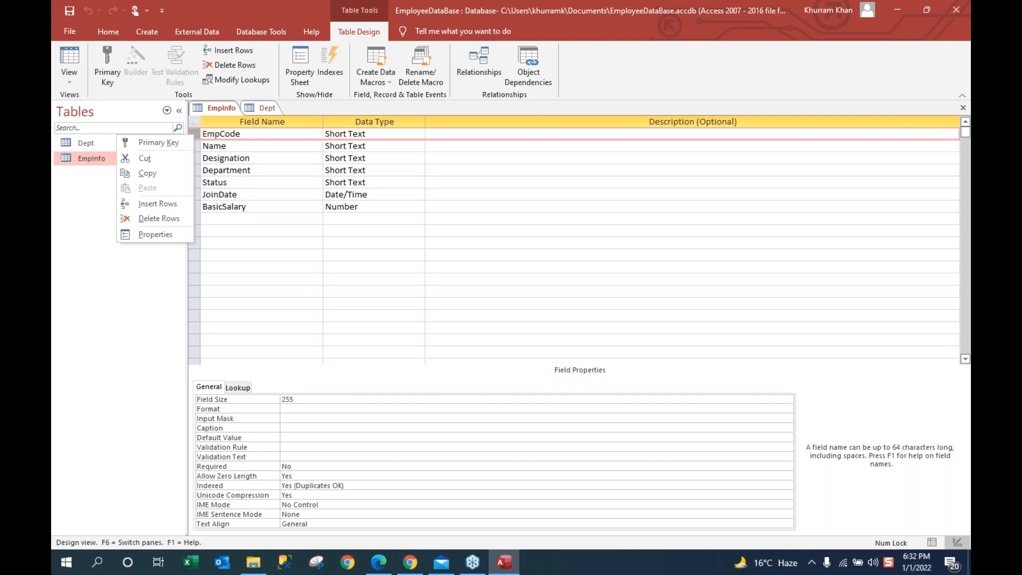
pyautogui.click(171, 144)
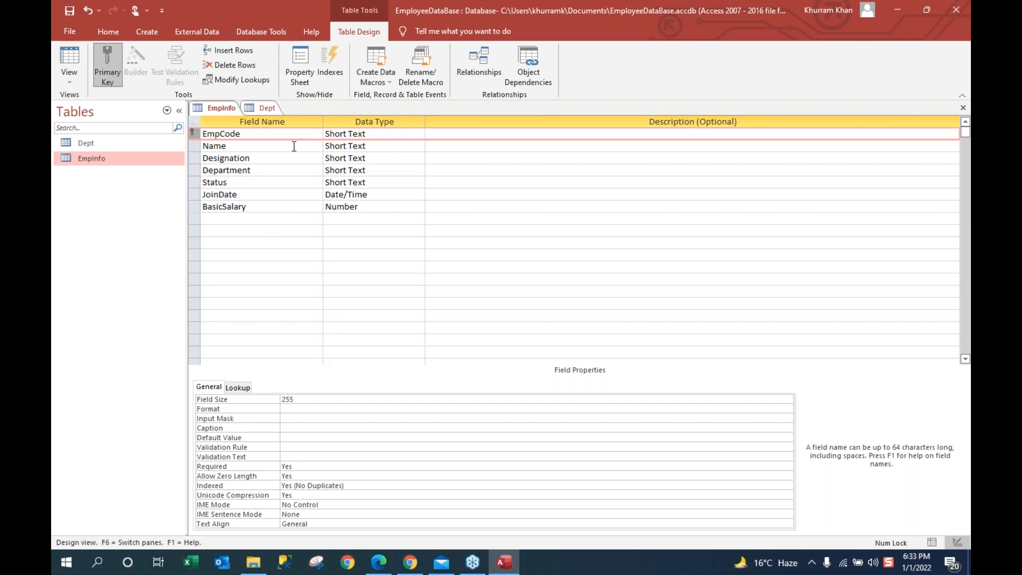
# Step: Set the Designation field's size to 25
pyautogui.click(340, 157)
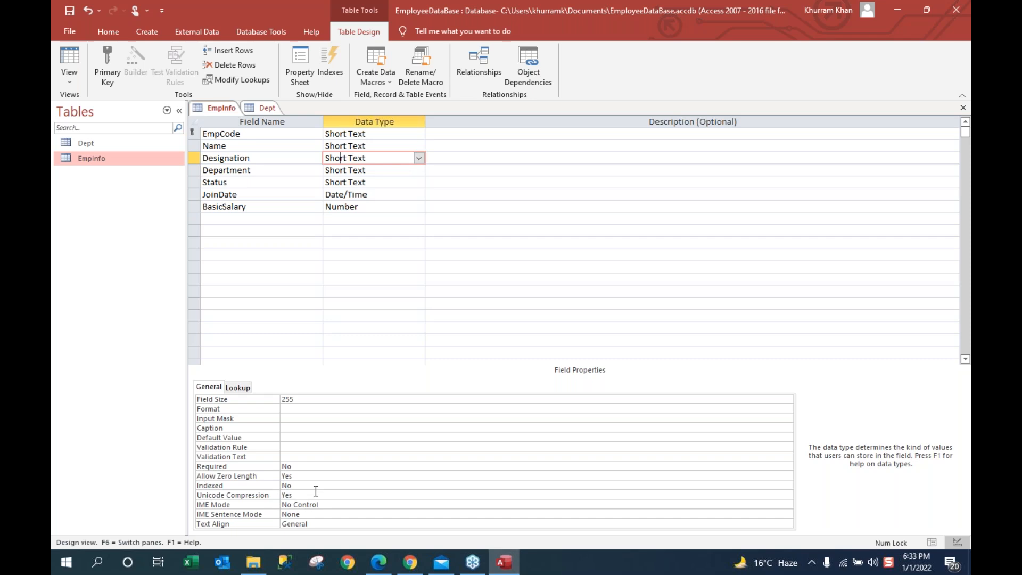
pyautogui.doubleClick(285, 400)
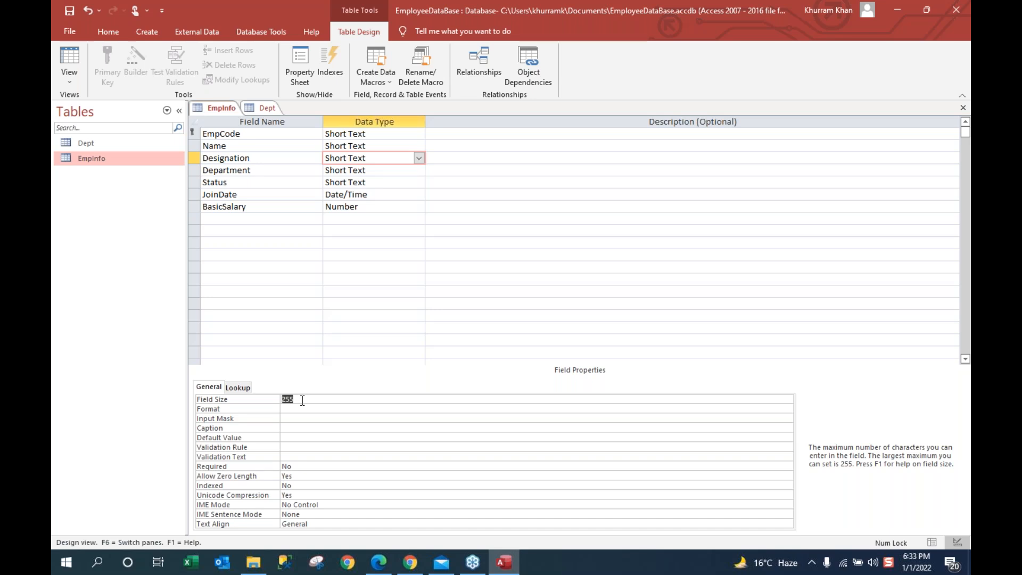
pyautogui.write('25')
pyautogui.click(302, 407)
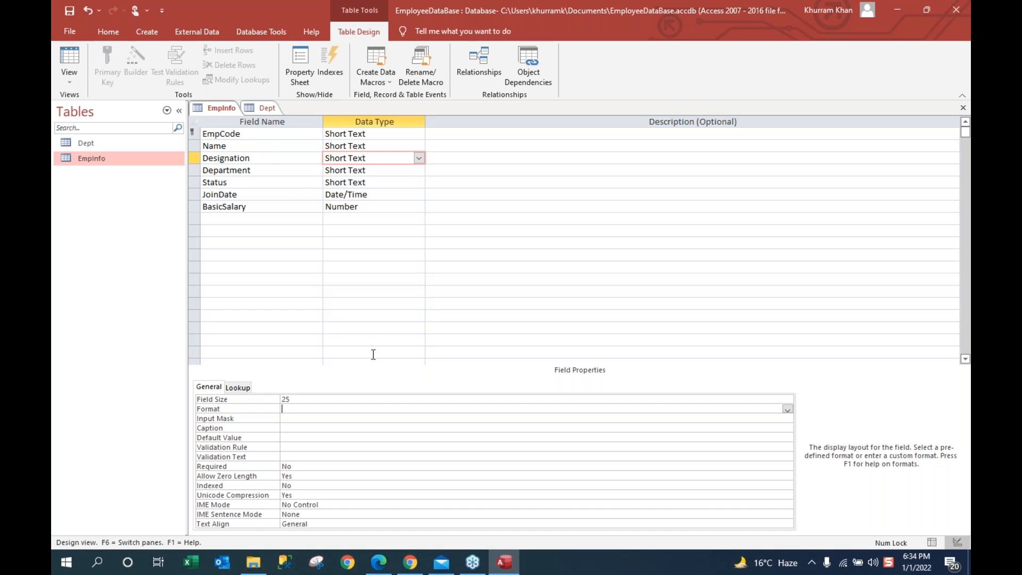
# Step: Set the Designation field's size to 20 and clear its Format property
pyautogui.write('2')
pyautogui.click(249, 399)
pyautogui.write('20')
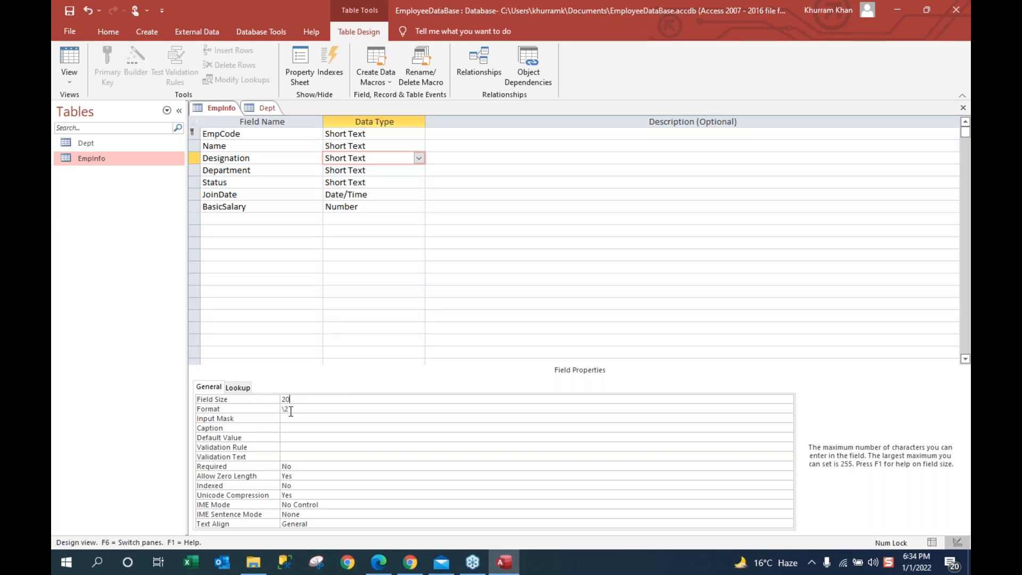
pyautogui.click(255, 406)
pyautogui.press('BackSpace')
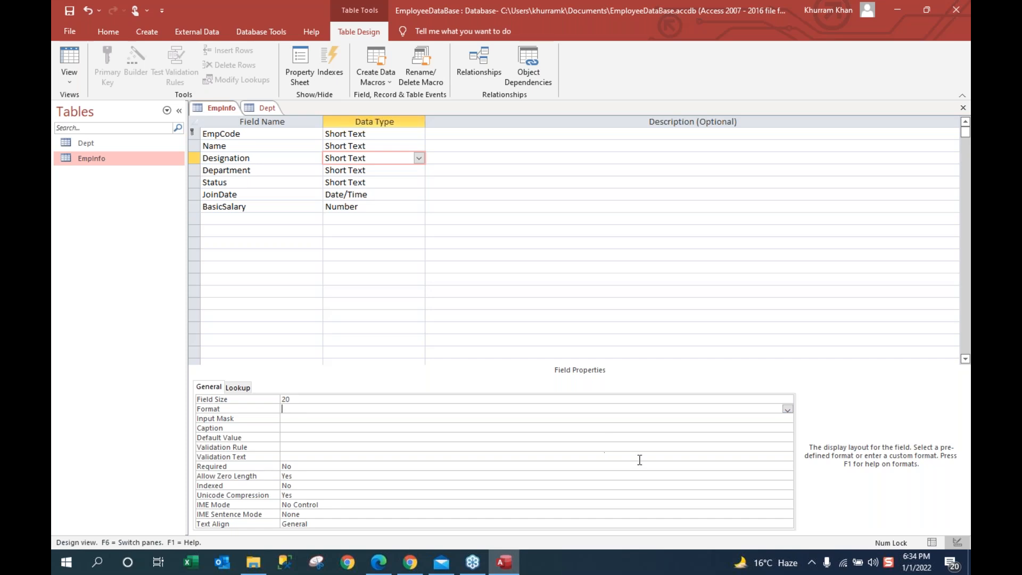
pyautogui.click(788, 409)
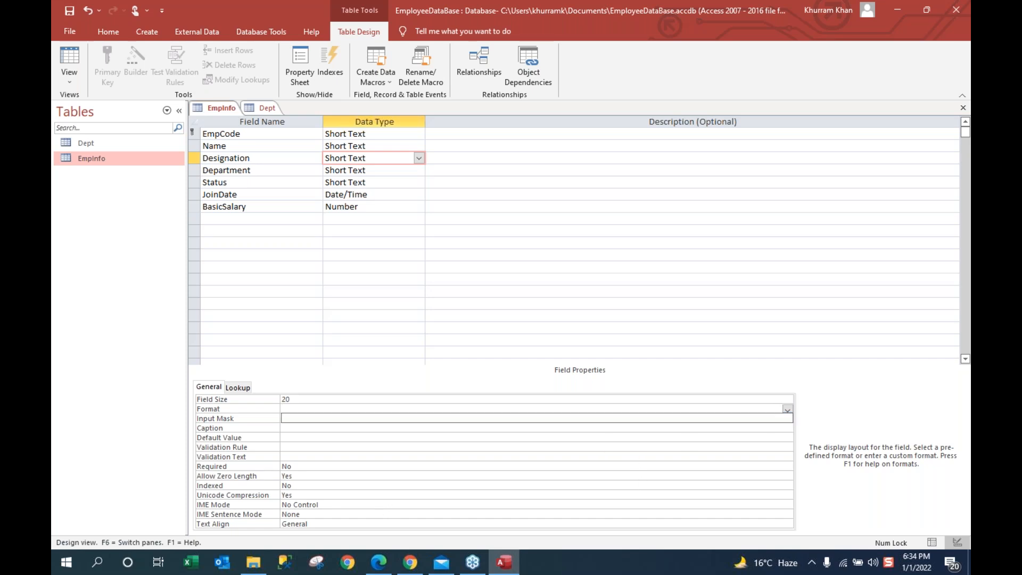
# Step: Set the default value of the Designation field to Manager
pyautogui.click(787, 437)
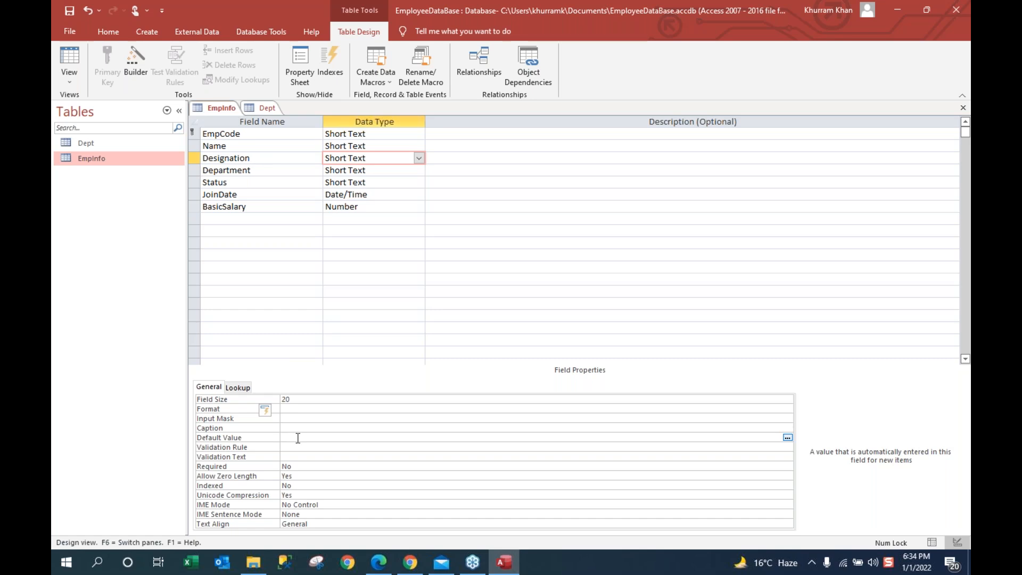
pyautogui.write('Manager')
pyautogui.click(322, 448)
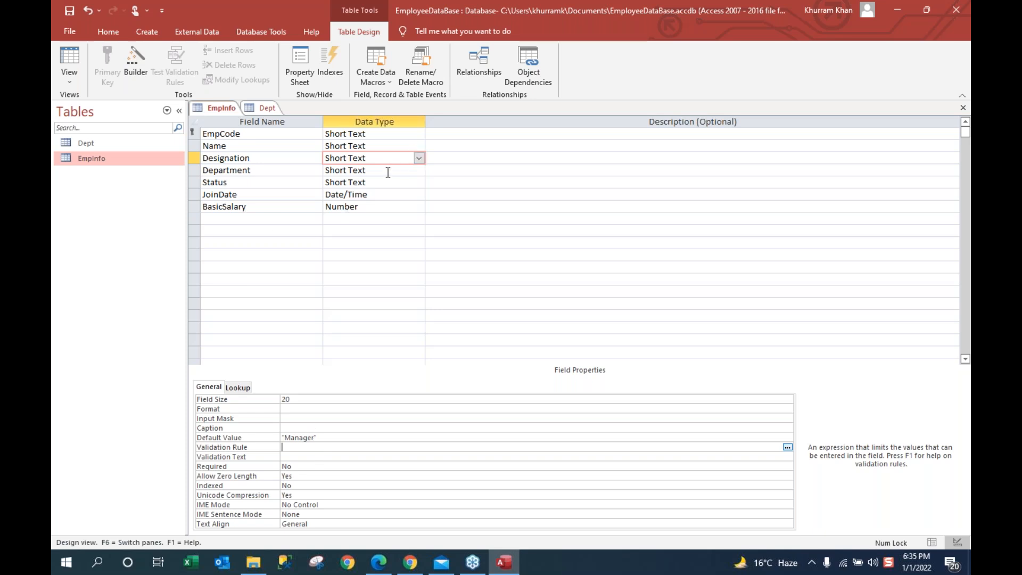
pyautogui.click(388, 170)
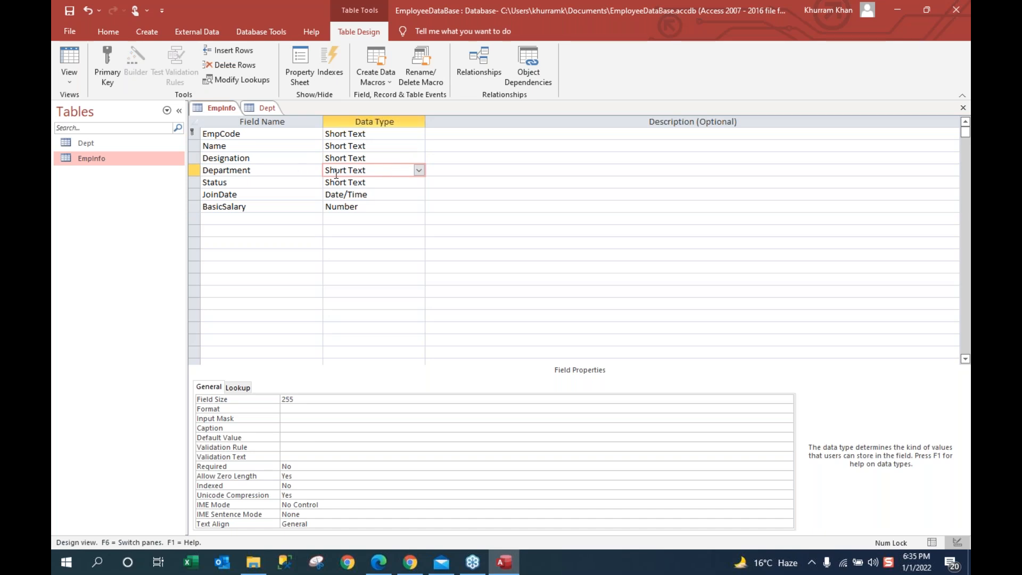
pyautogui.click(420, 171)
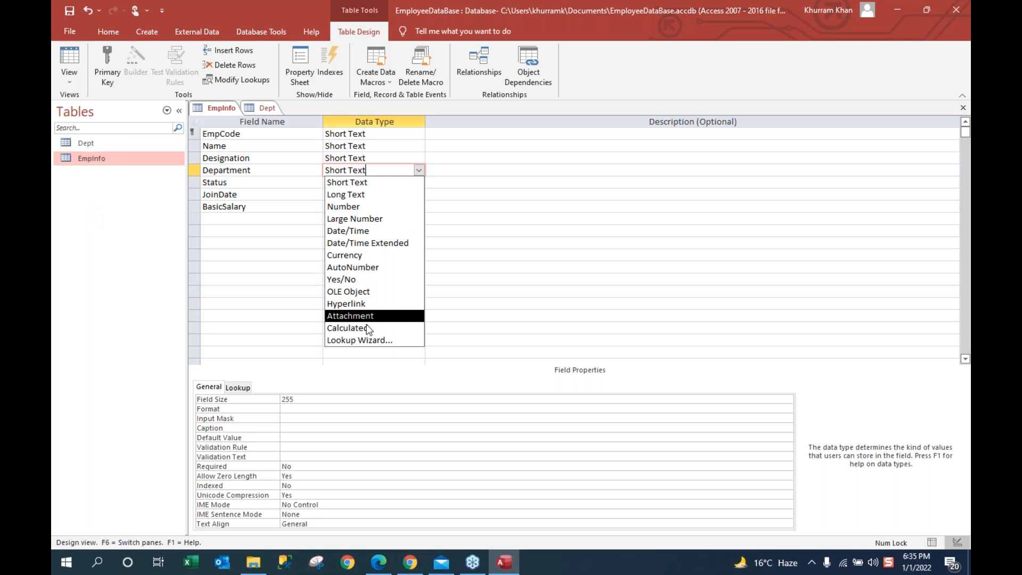
pyautogui.click(378, 340)
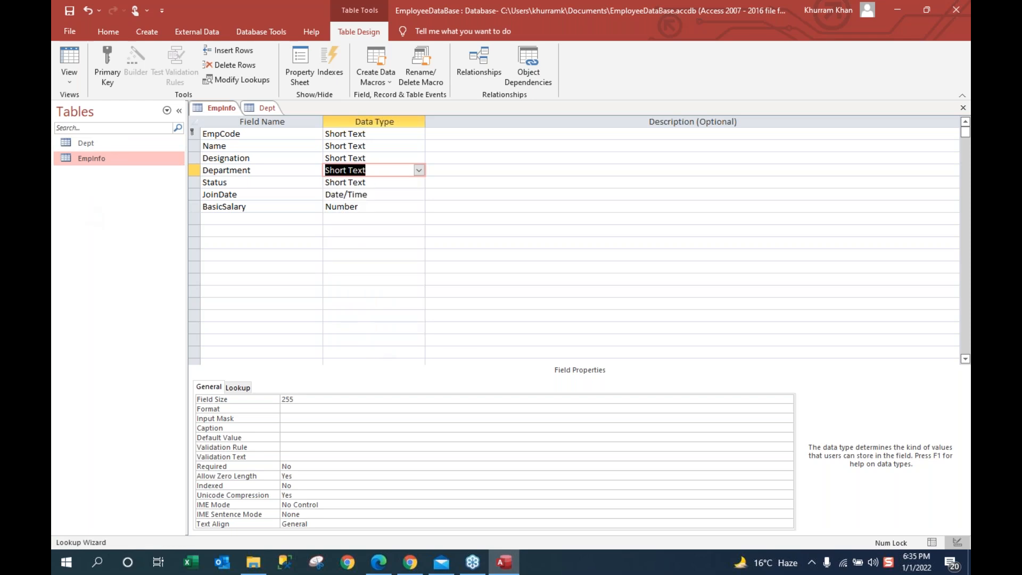
pyautogui.moveTo(494, 113); pyautogui.dragTo(645, 174)
pyautogui.click(628, 372)
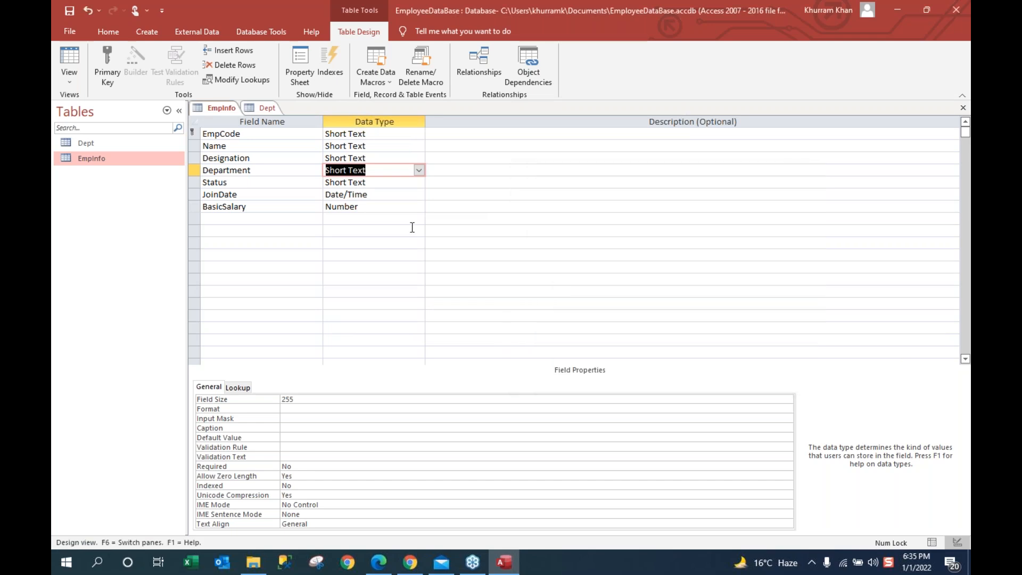
# Step: Start a lookup for the Department field that takes its values from the Dept field of the Dept table
pyautogui.click(420, 170)
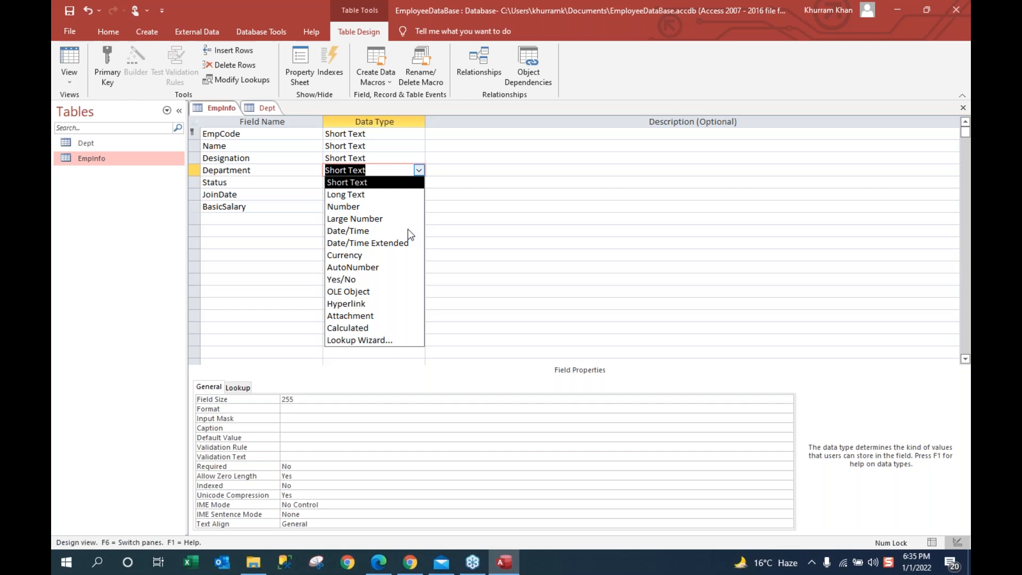
pyautogui.click(395, 343)
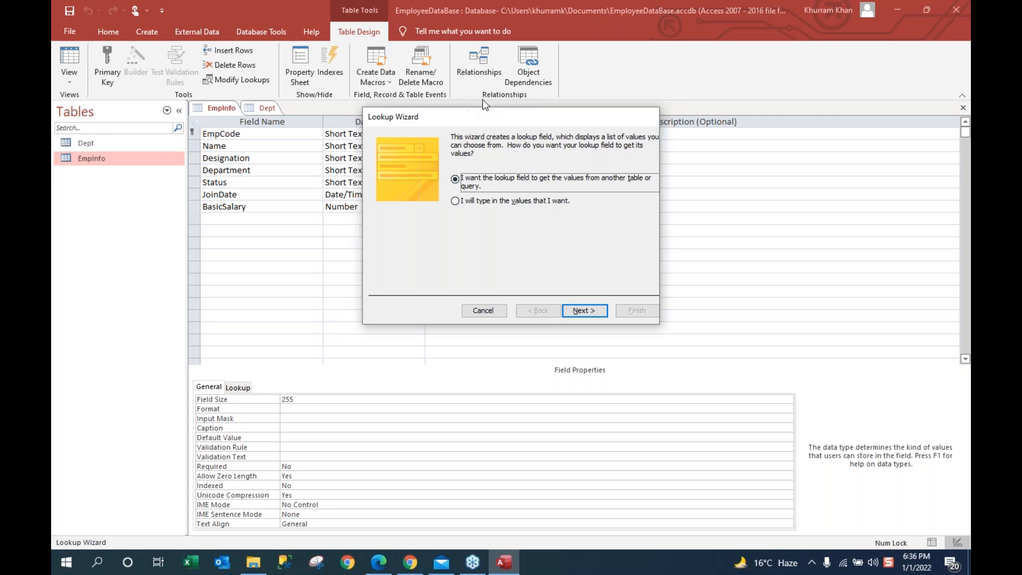
pyautogui.moveTo(484, 116); pyautogui.dragTo(682, 141)
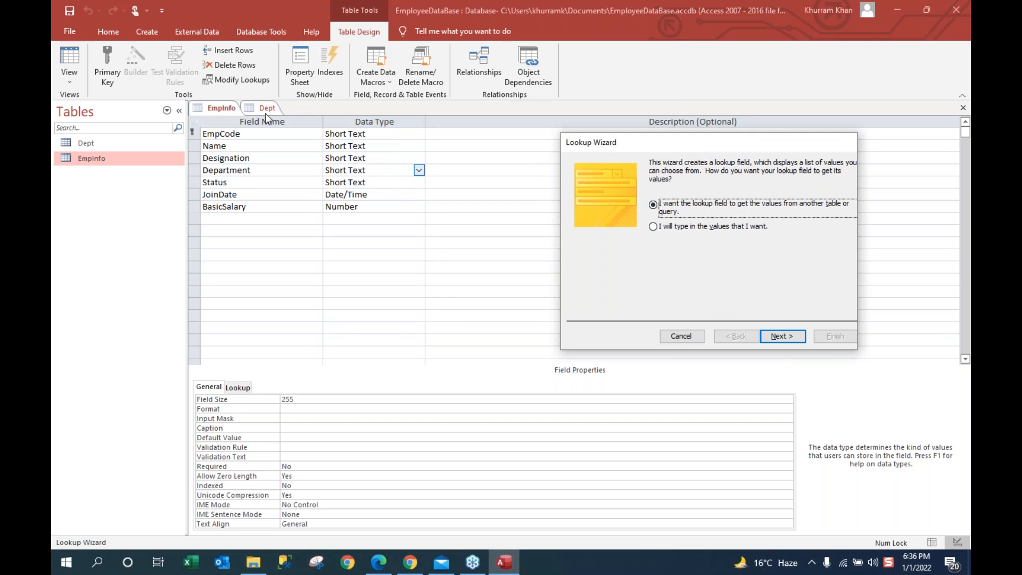
pyautogui.click(778, 336)
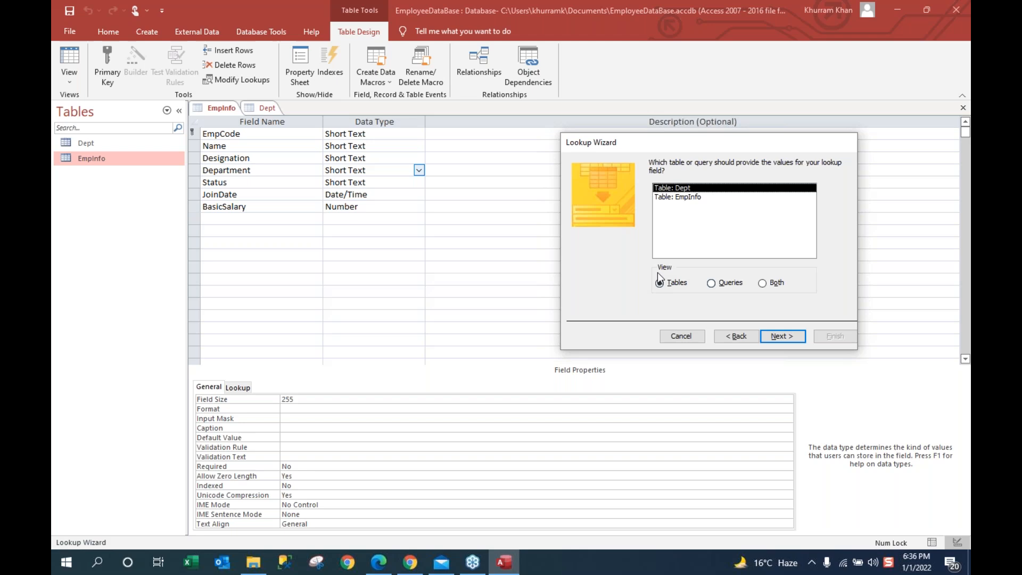
pyautogui.click(786, 339)
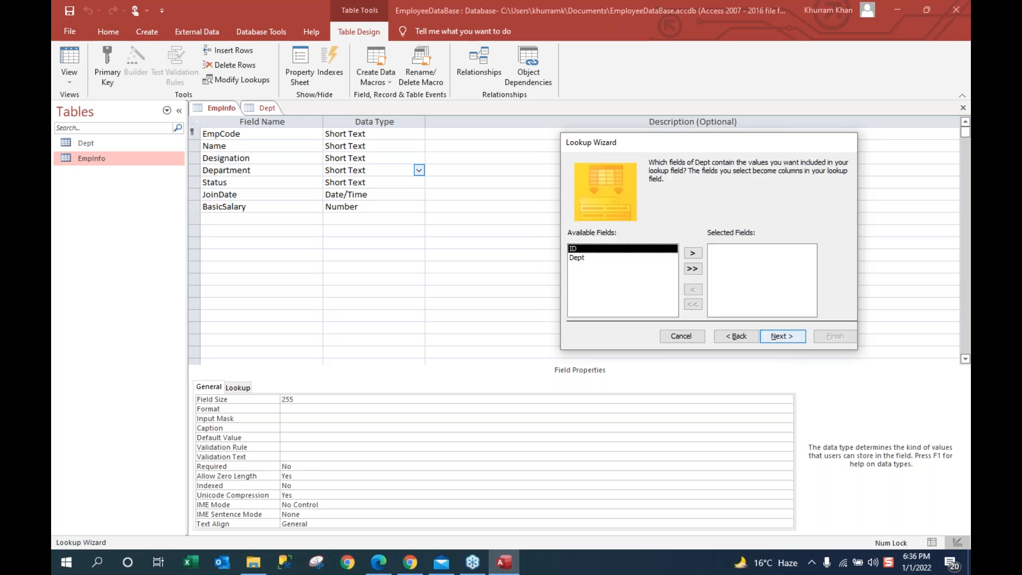
pyautogui.click(578, 259)
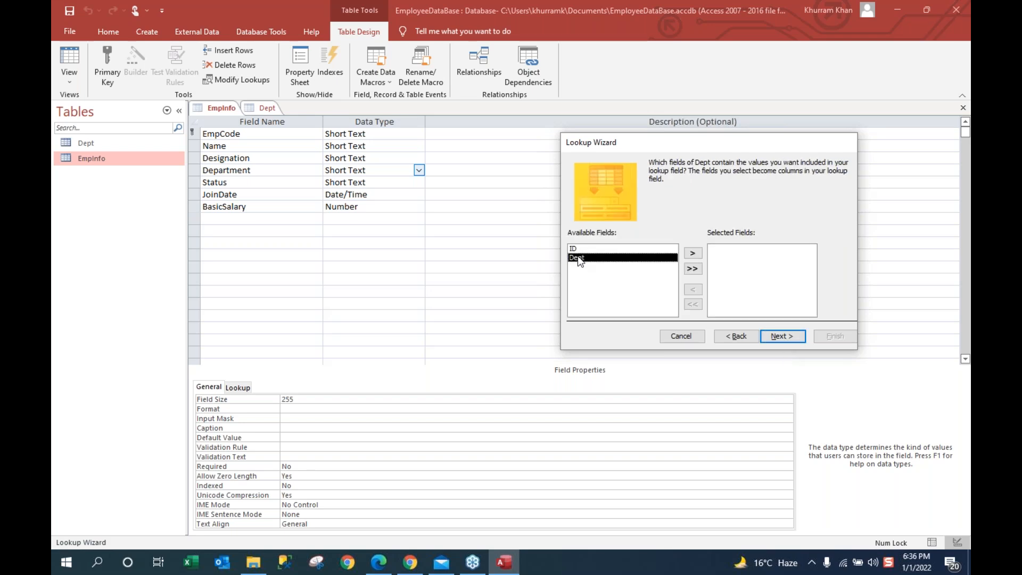
pyautogui.click(691, 255)
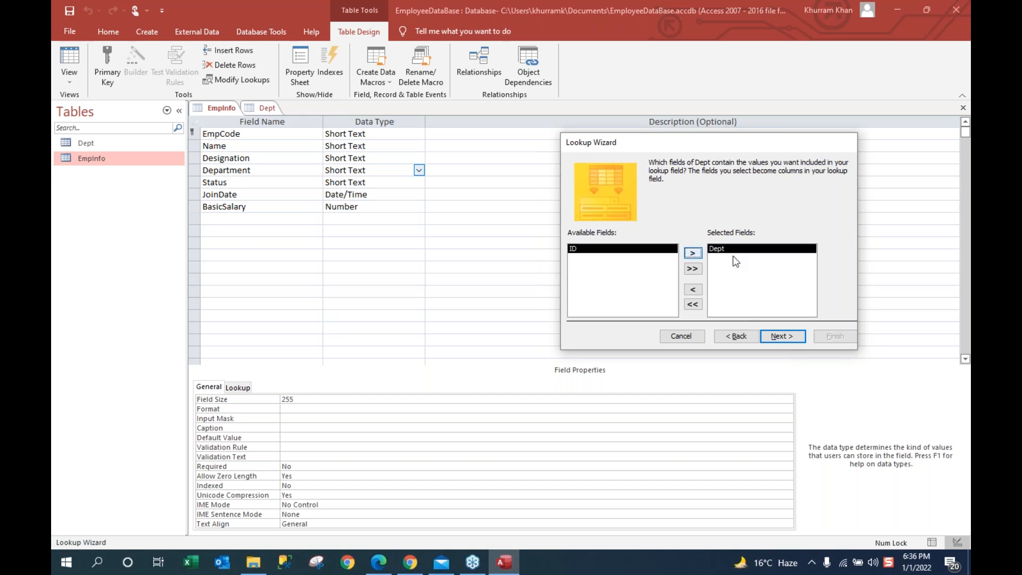
pyautogui.click(780, 338)
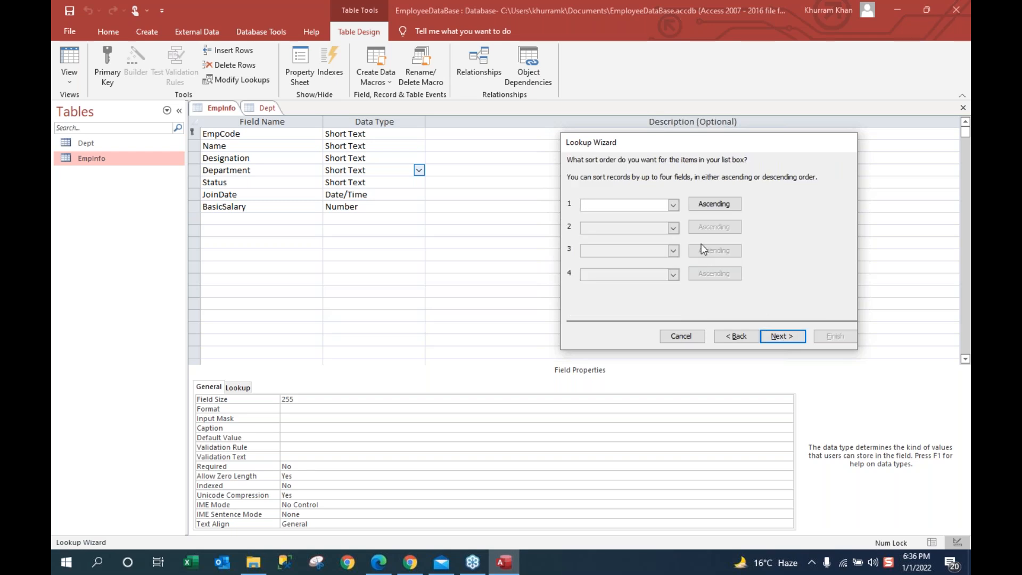
# Step: Sort the Department lookup by Dept in ascending order, then complete it with the label Department and save the table
pyautogui.click(674, 205)
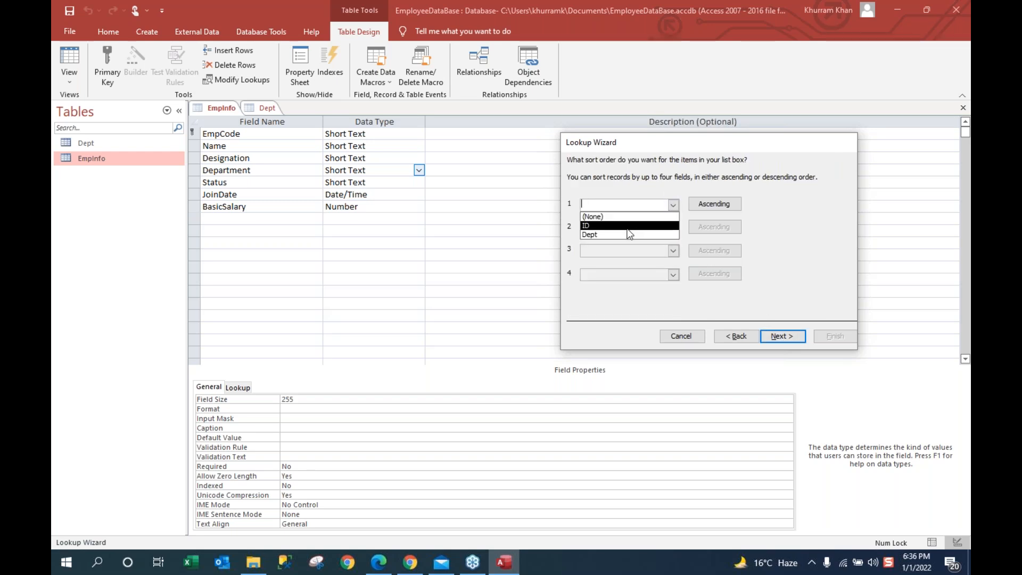
pyautogui.click(628, 235)
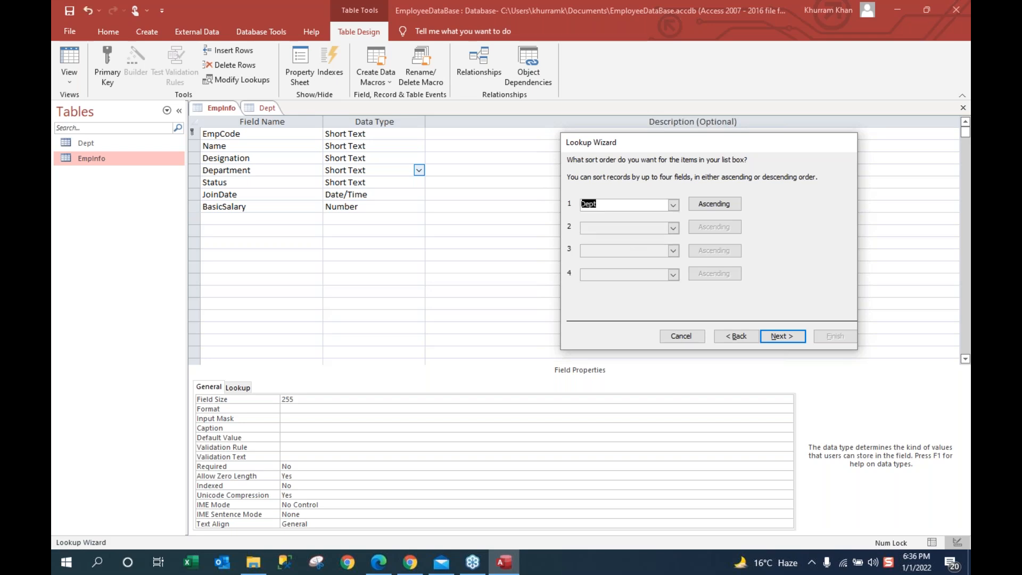
pyautogui.click(773, 341)
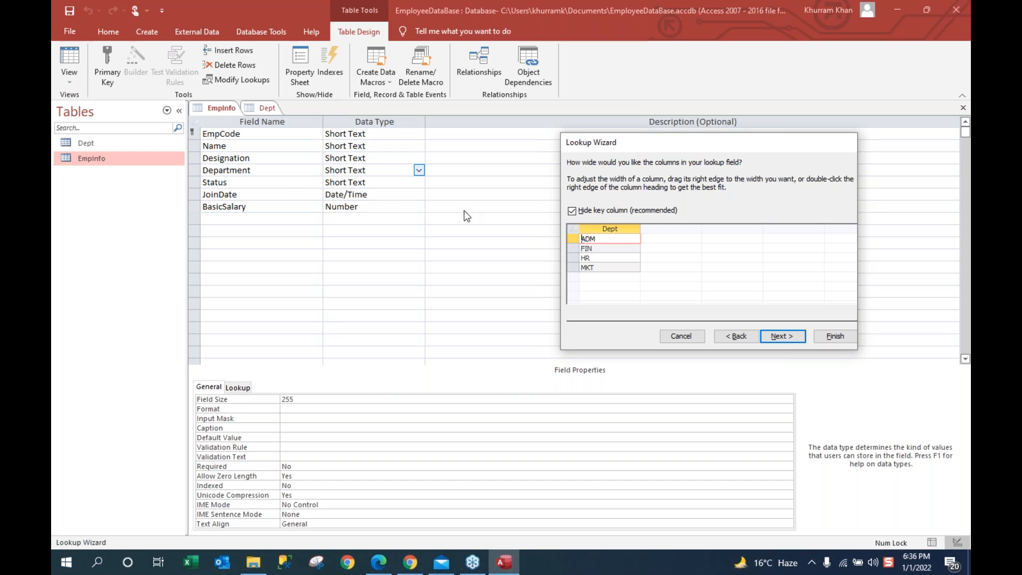
pyautogui.click(790, 337)
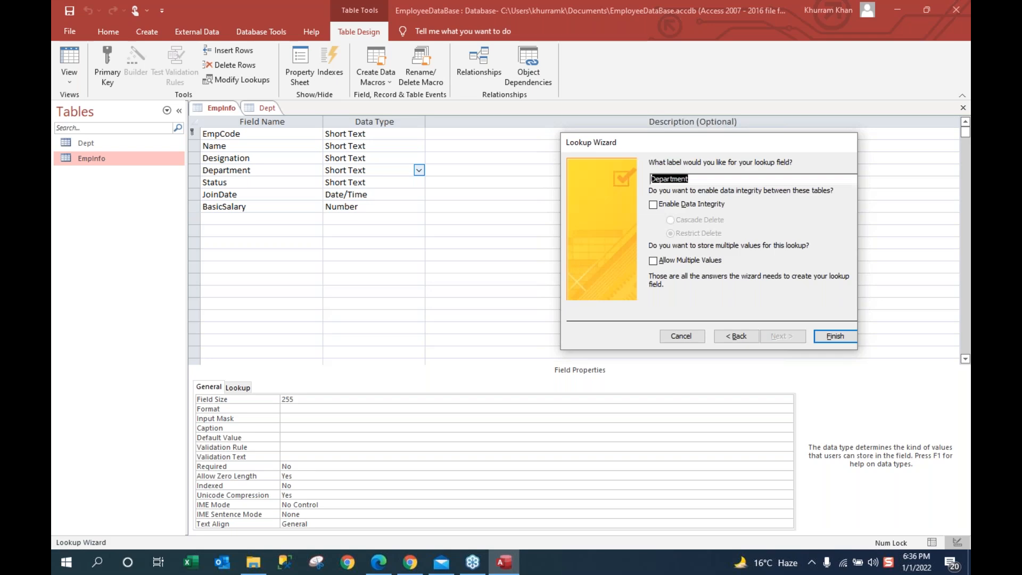
pyautogui.click(832, 336)
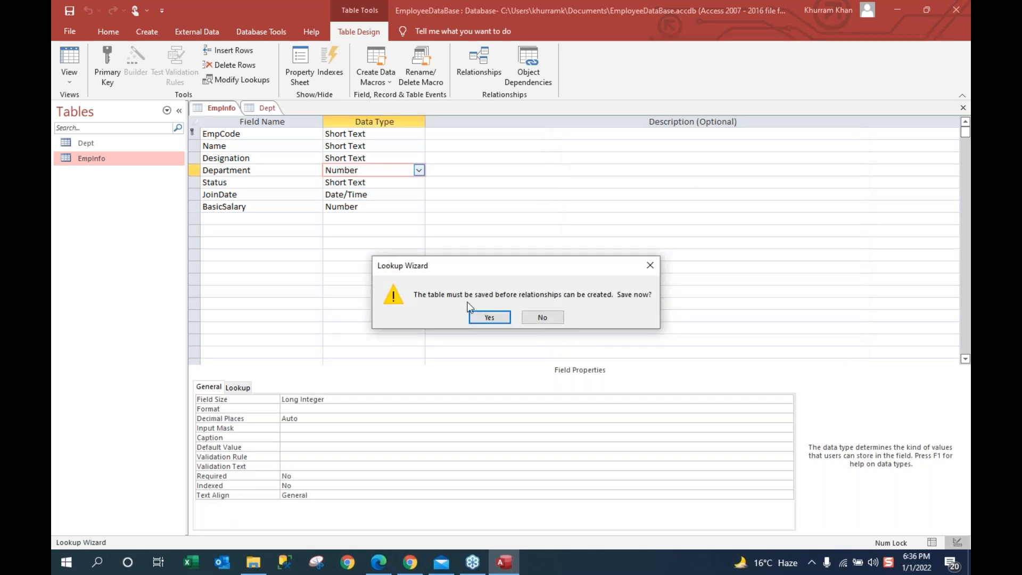
pyautogui.click(489, 317)
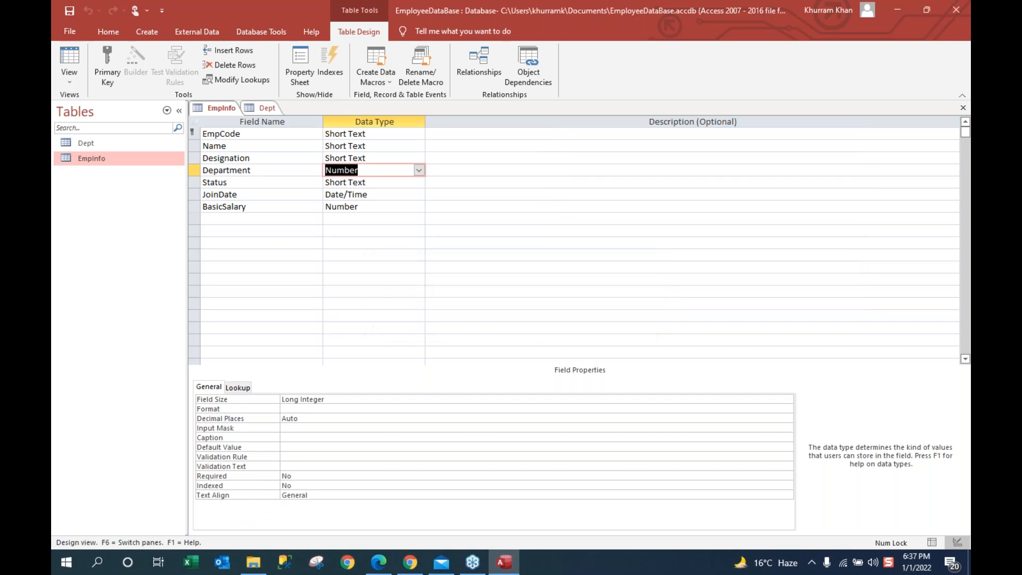
# Step: Try to change the Department field's data type to Short Text
pyautogui.click(419, 171)
pyautogui.click(399, 186)
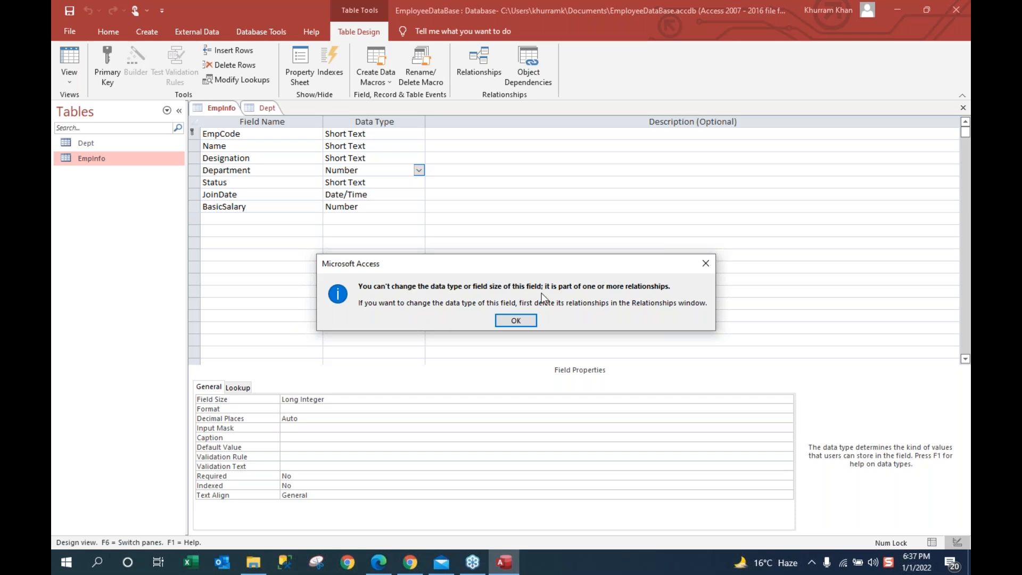
pyautogui.click(517, 321)
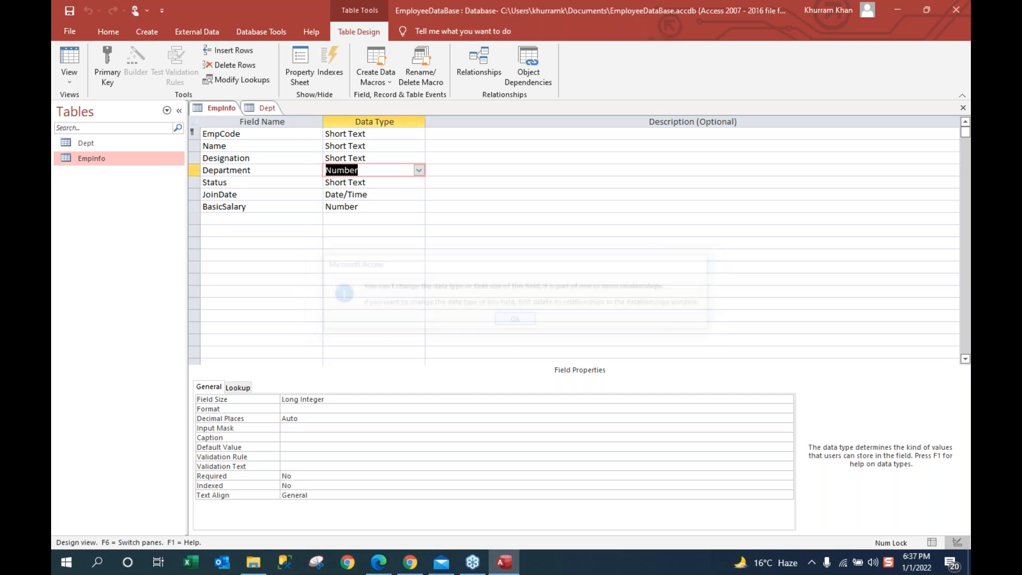
# Step: Start a lookup for the Status field that uses a self-entered list of values
pyautogui.click(372, 182)
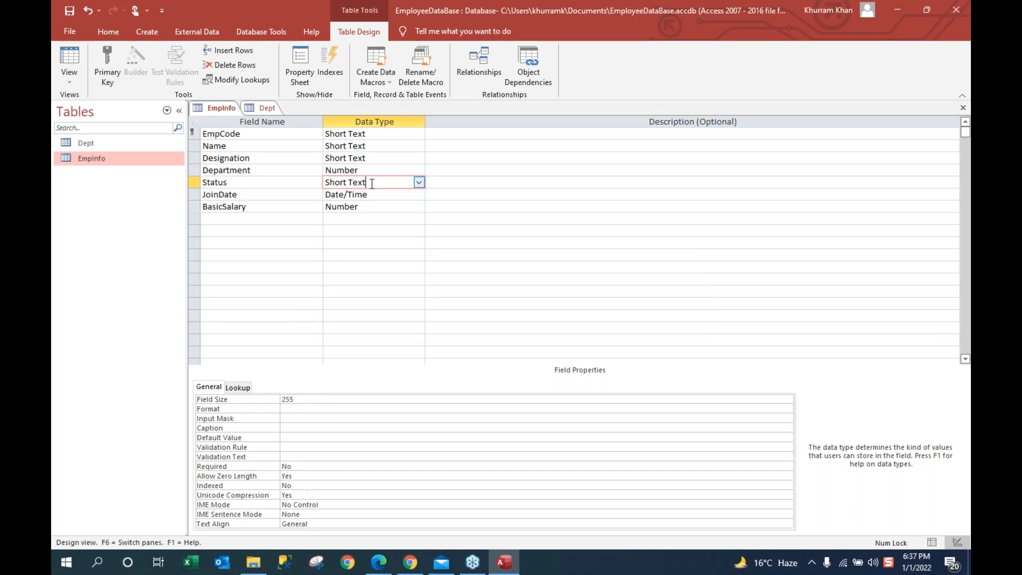
pyautogui.click(419, 183)
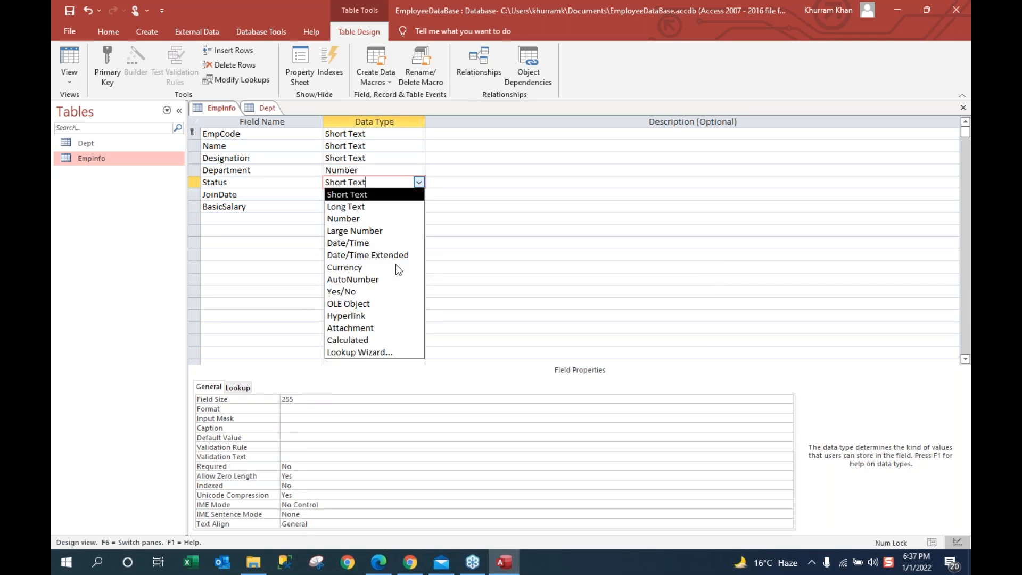
pyautogui.click(385, 351)
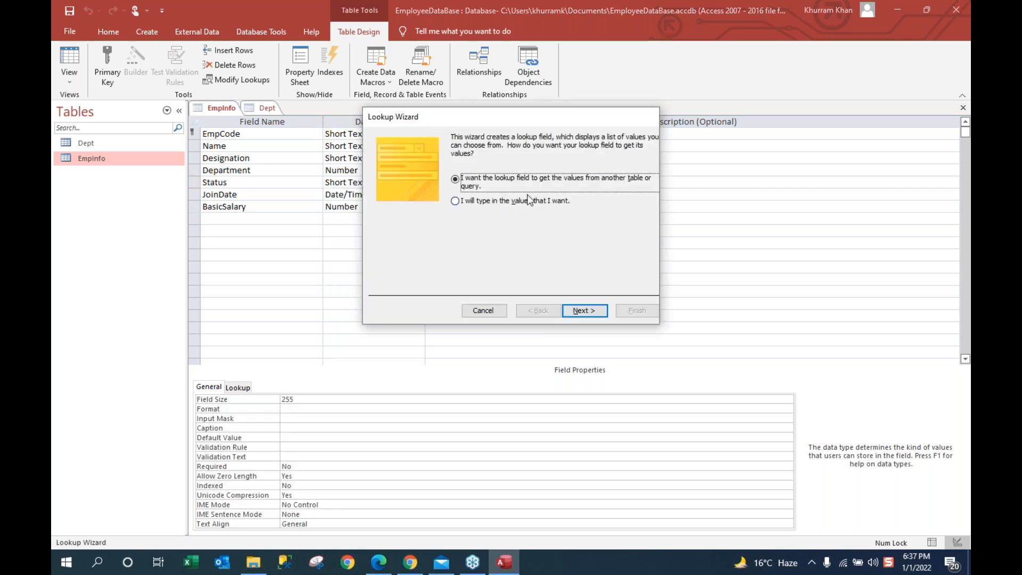
pyautogui.click(454, 201)
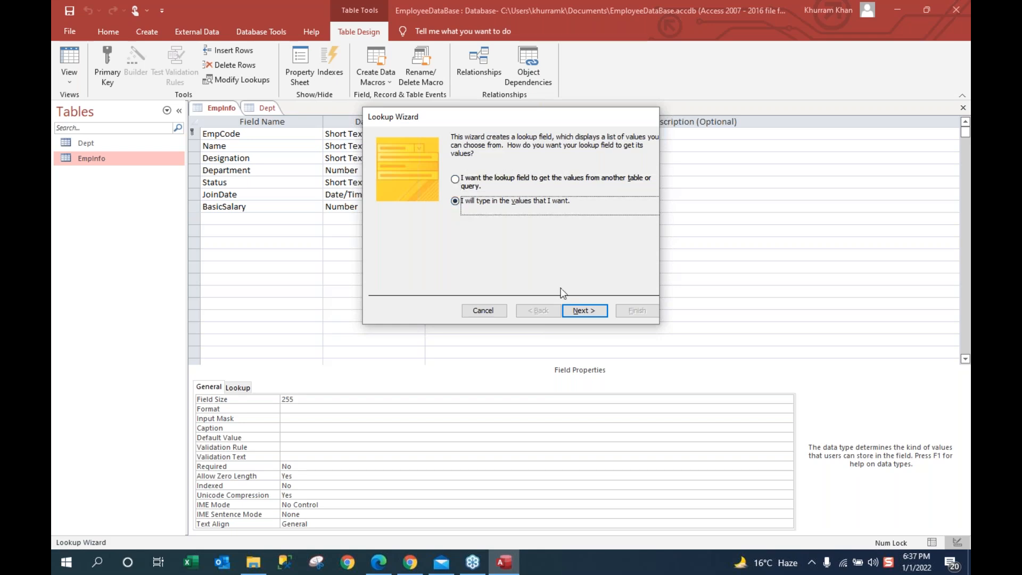
pyautogui.click(581, 312)
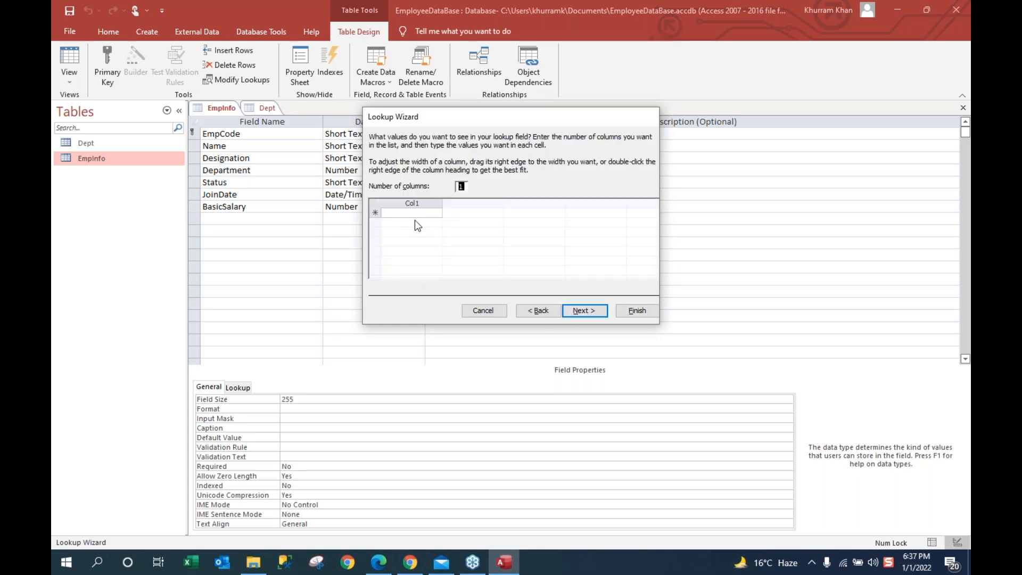
# Step: Enter Full Time and Part Time as the Status lookup values and complete the lookup
pyautogui.click(415, 214)
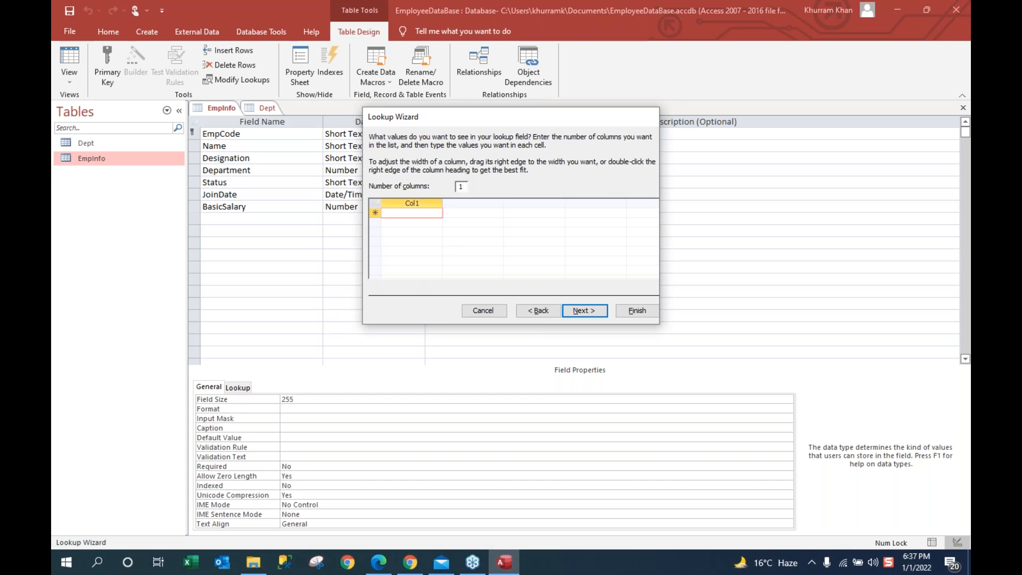
pyautogui.write('Full Time')
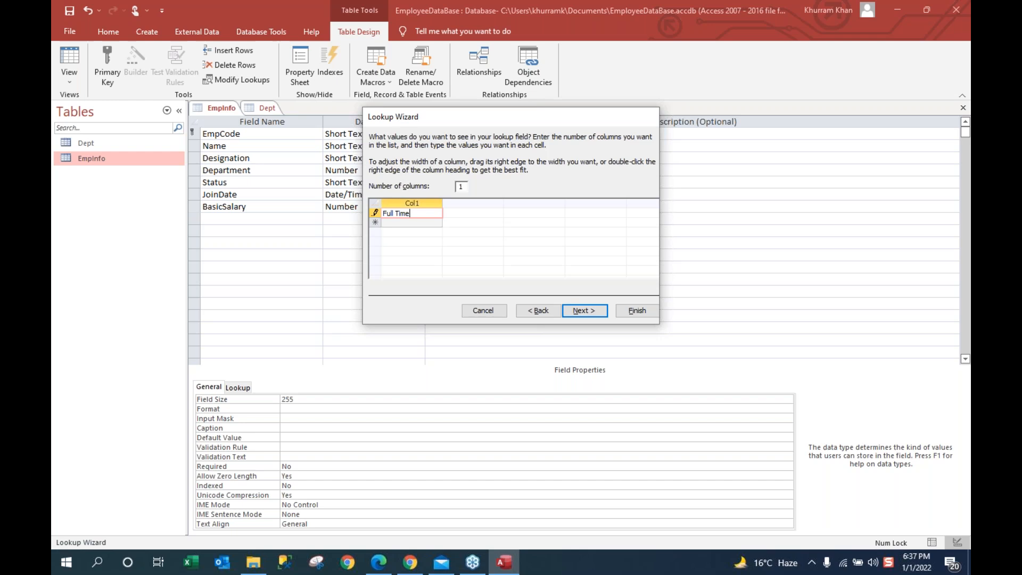
pyautogui.click(421, 224)
pyautogui.write('Part ')
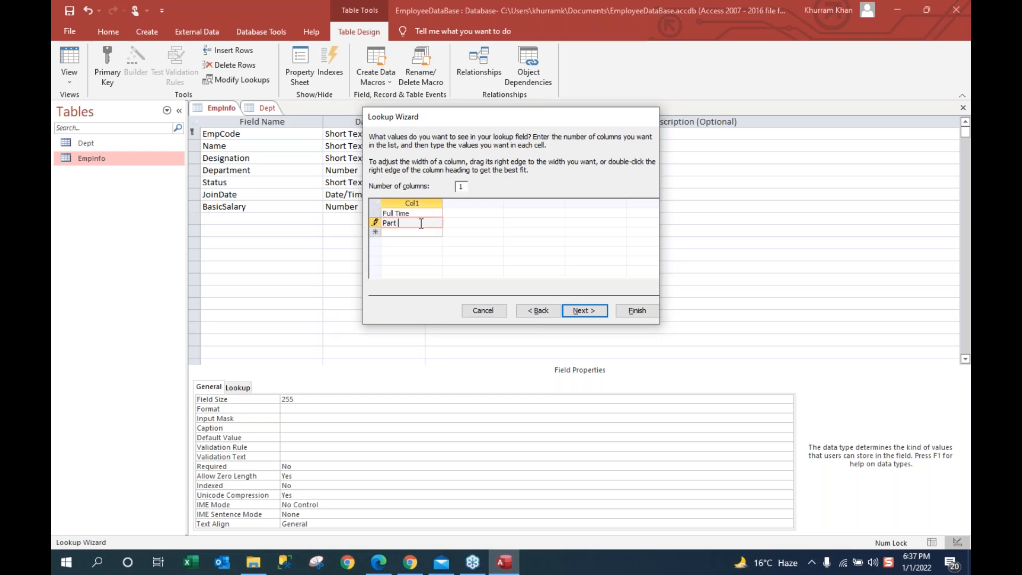
pyautogui.write('Time')
pyautogui.click(575, 311)
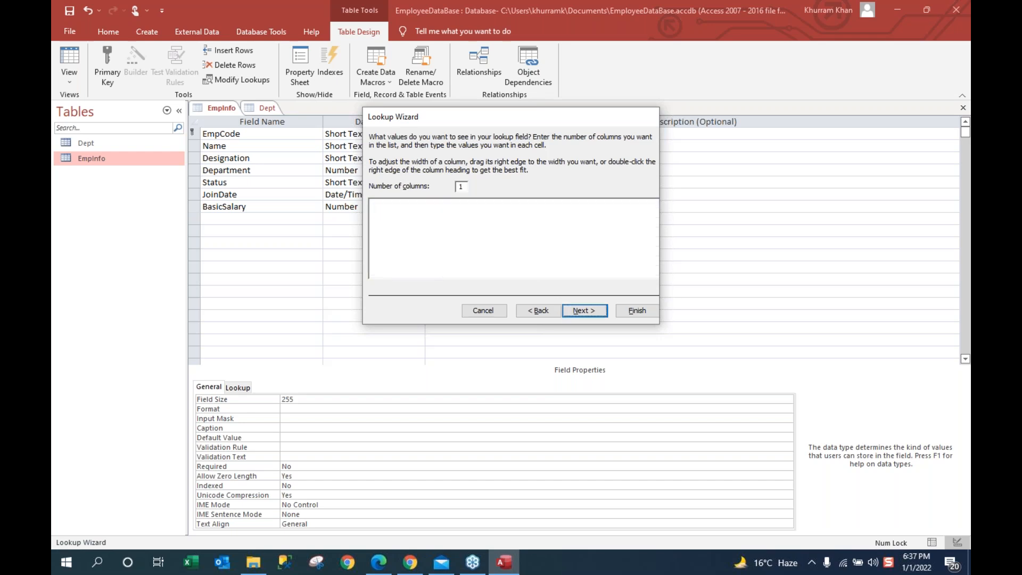
pyautogui.click(637, 311)
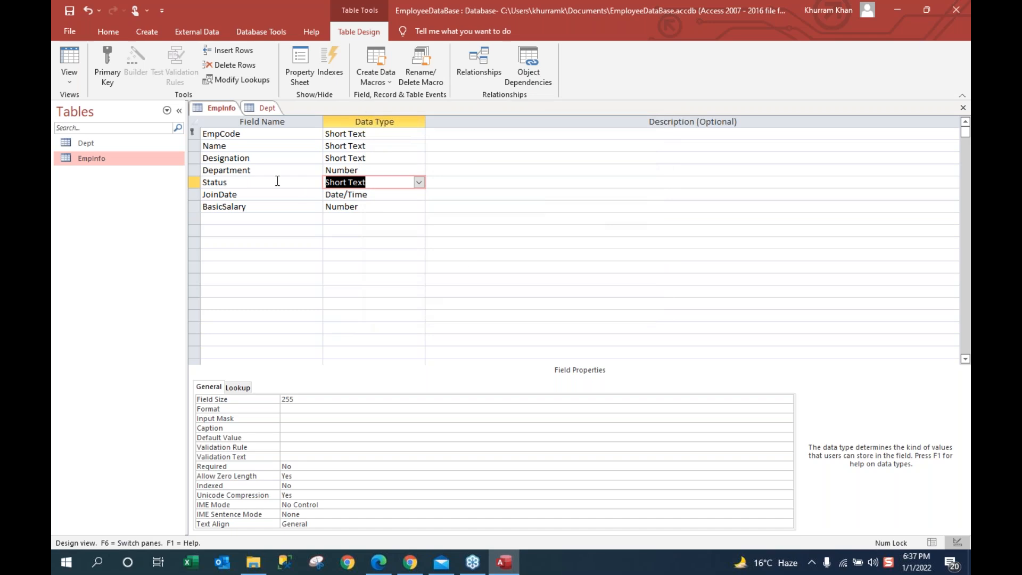
# Step: Try again to set the Department field's data type to Short Text
pyautogui.click(362, 170)
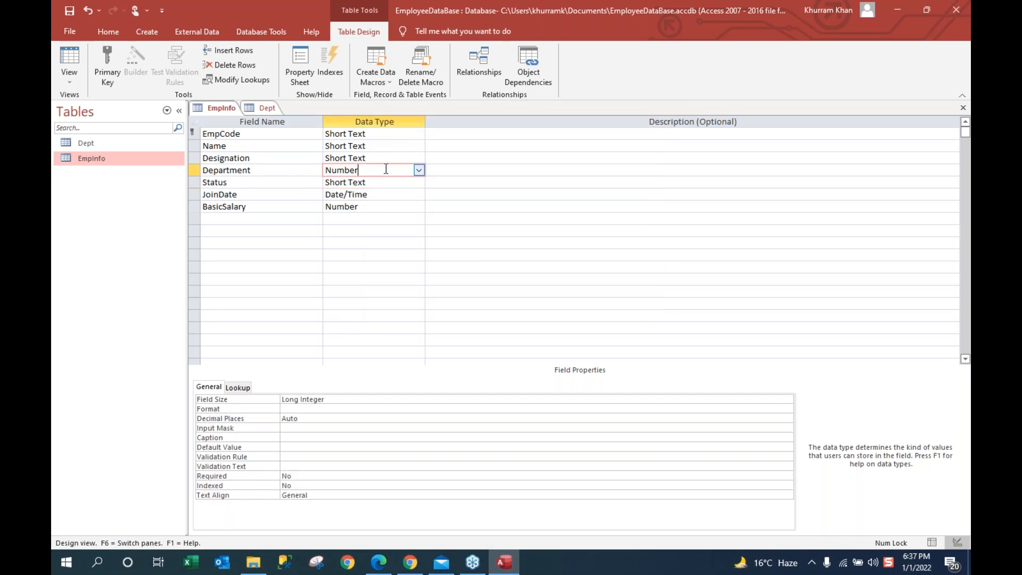
pyautogui.click(419, 170)
pyautogui.click(412, 183)
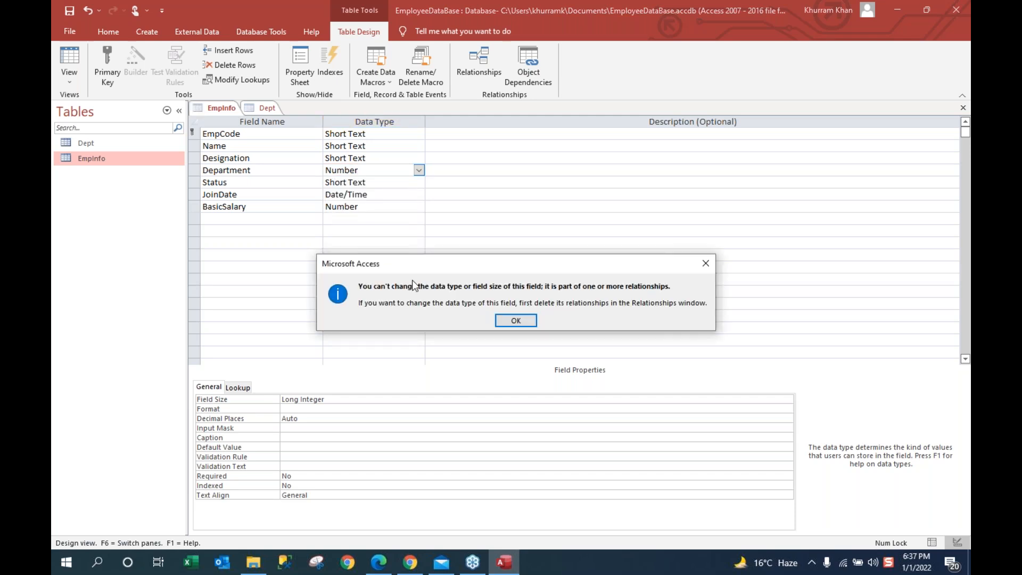
pyautogui.click(514, 321)
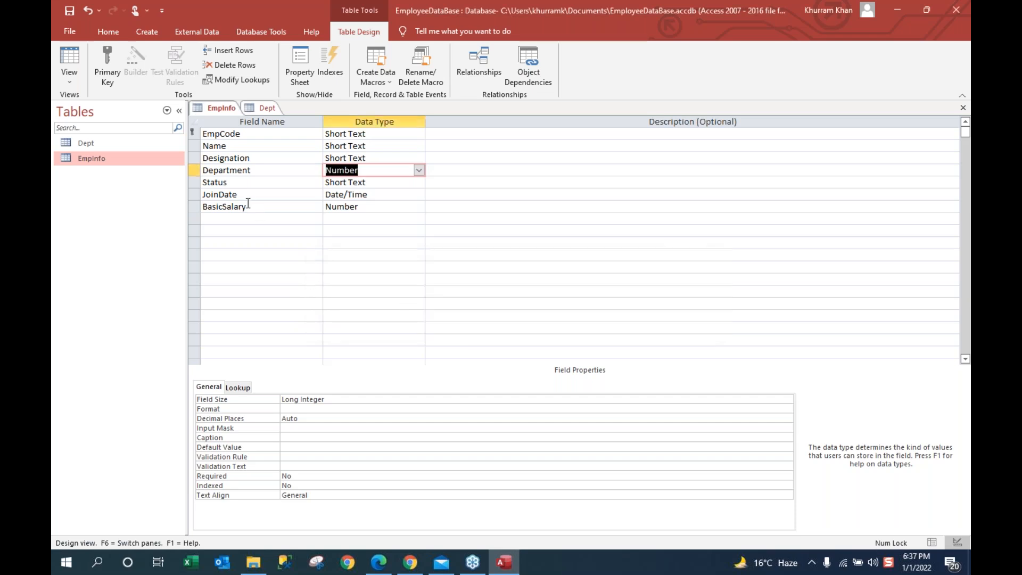
# Step: Build a validation rule of >0 for the BasicSalary field with the Expression Builder
pyautogui.click(361, 207)
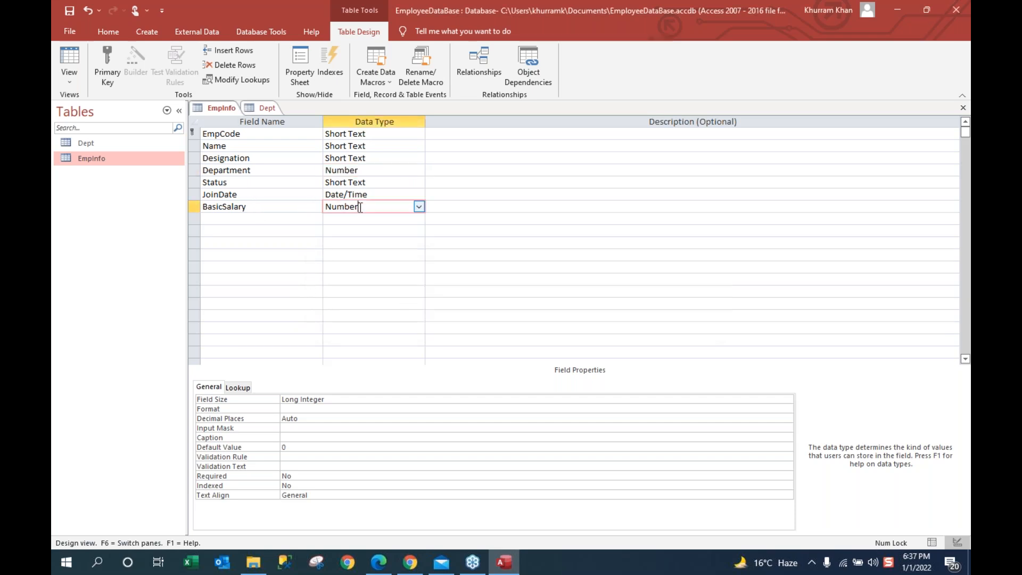
pyautogui.click(299, 457)
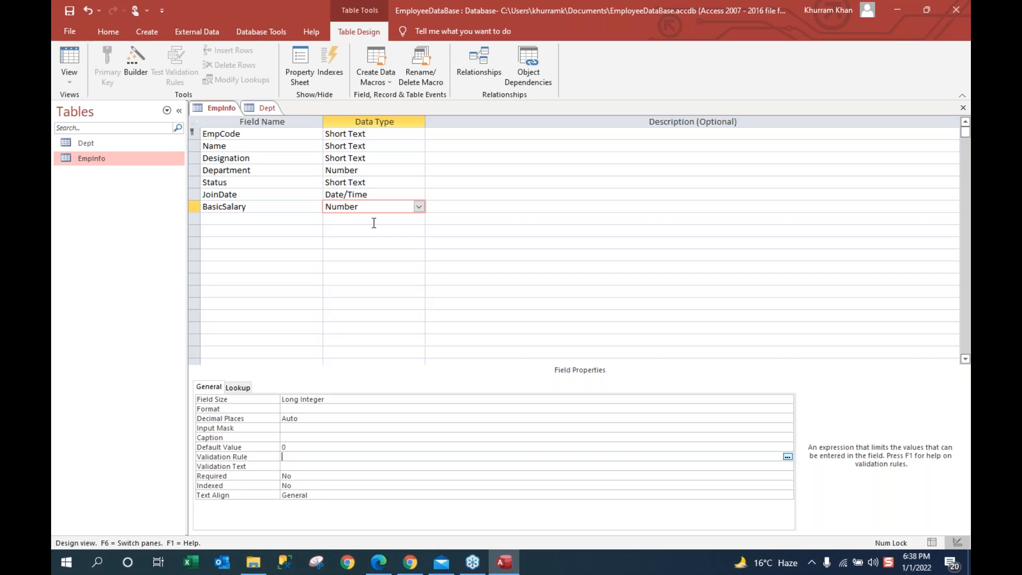
pyautogui.click(788, 457)
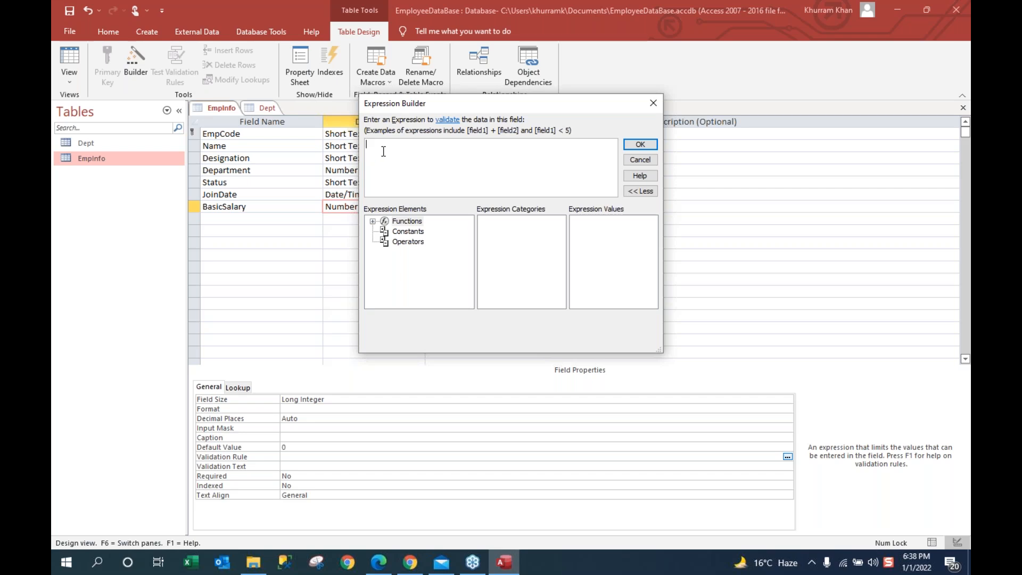
pyautogui.write('>=')
pyautogui.press('BackSpace')
pyautogui.write('0')
pyautogui.click(642, 144)
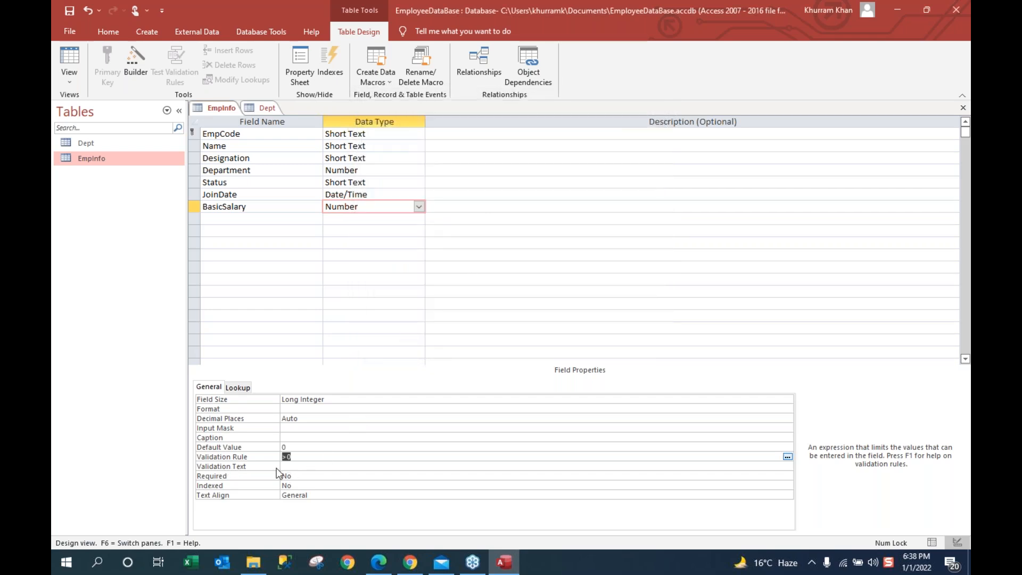
# Step: Set BasicSalary's validation text to "Value of Basic Salary should be greater than 0" and save the EmpInfo table
pyautogui.click(296, 467)
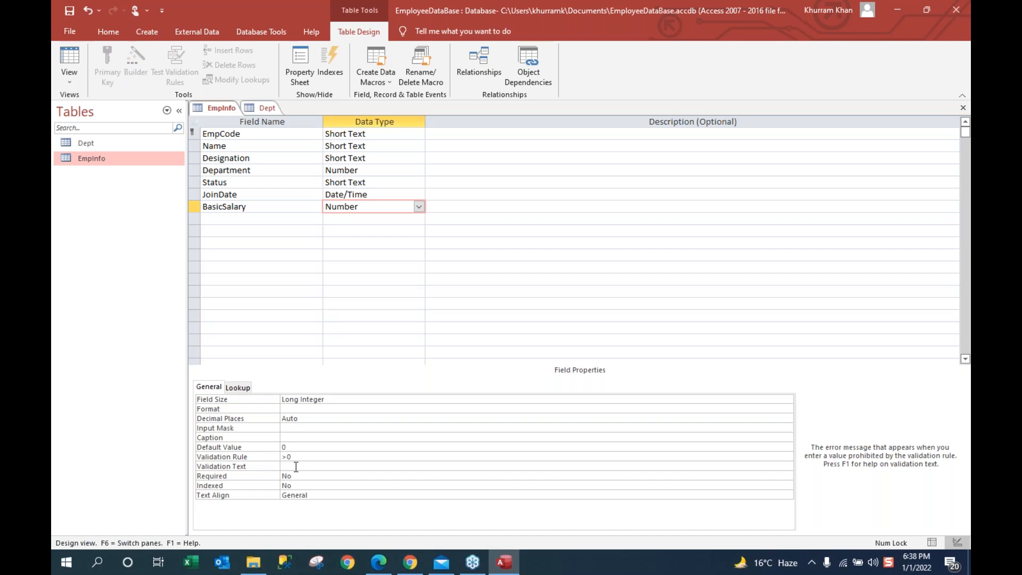
pyautogui.write('Value of Basic Salary should be greater than 0')
pyautogui.click(69, 12)
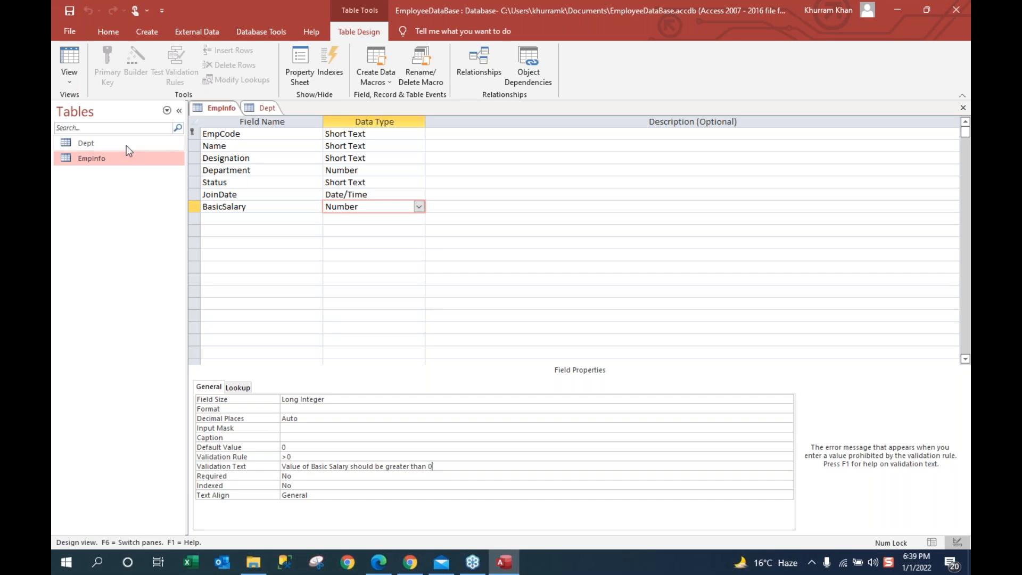
# Step: Show EmpInfo in Datasheet View and check the choices offered by the Department and Status lookups
pyautogui.click(73, 82)
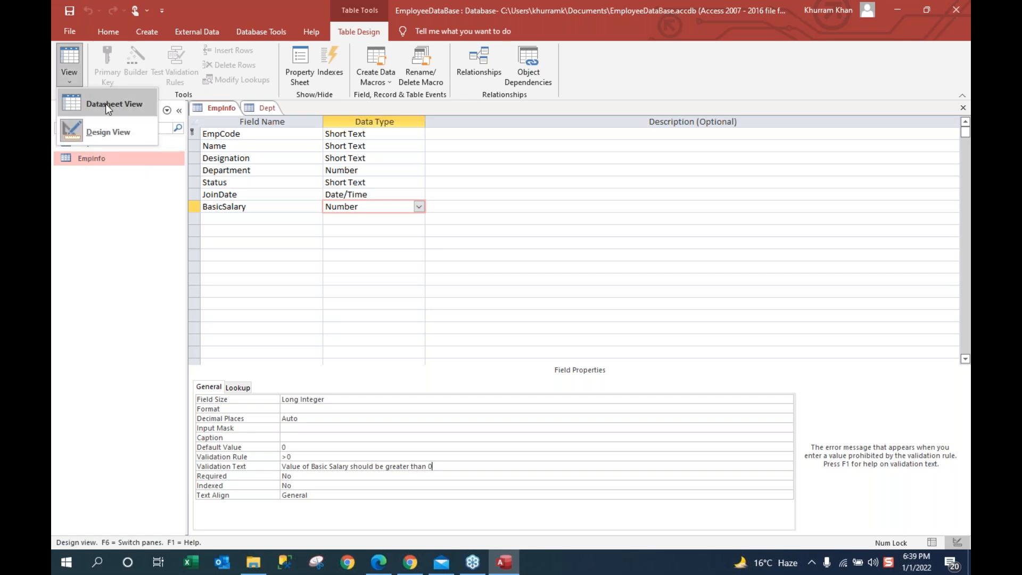
pyautogui.click(105, 103)
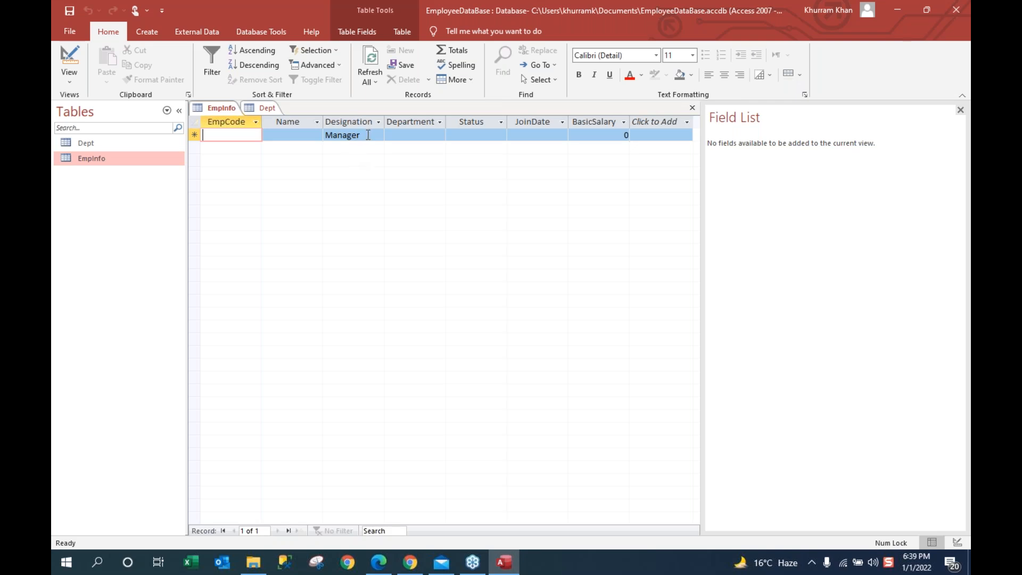
pyautogui.click(408, 135)
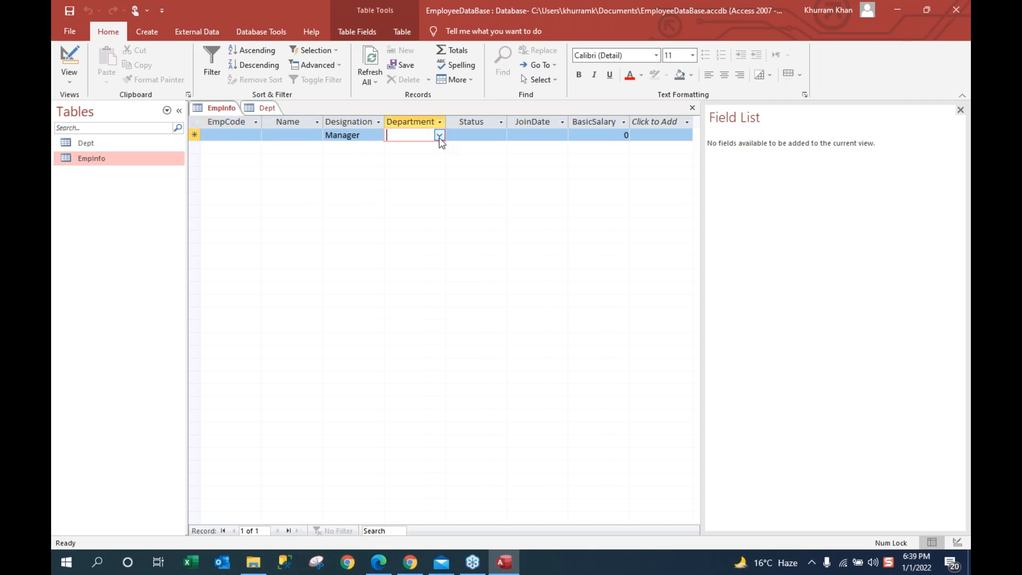
pyautogui.click(439, 136)
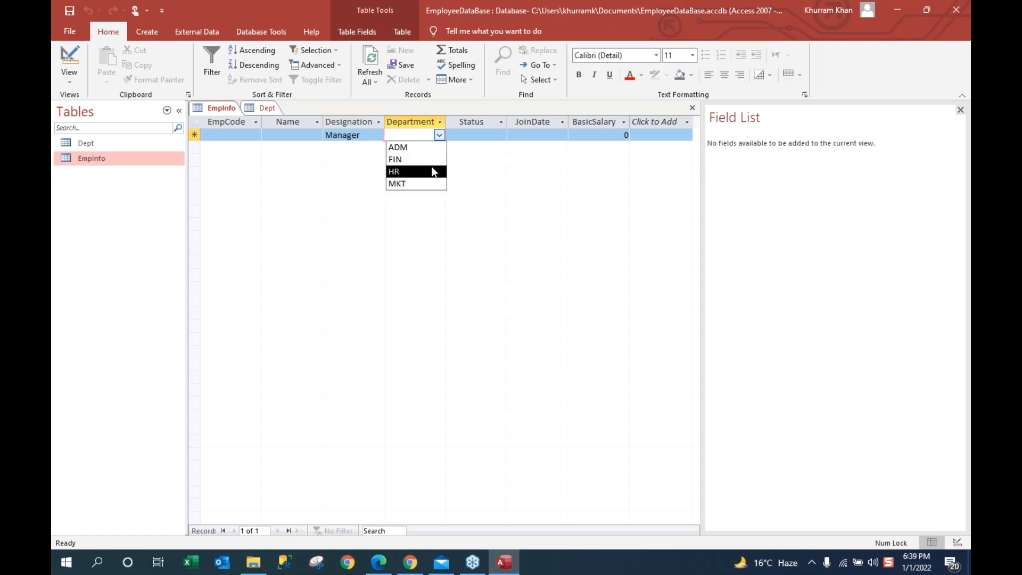
pyautogui.click(482, 134)
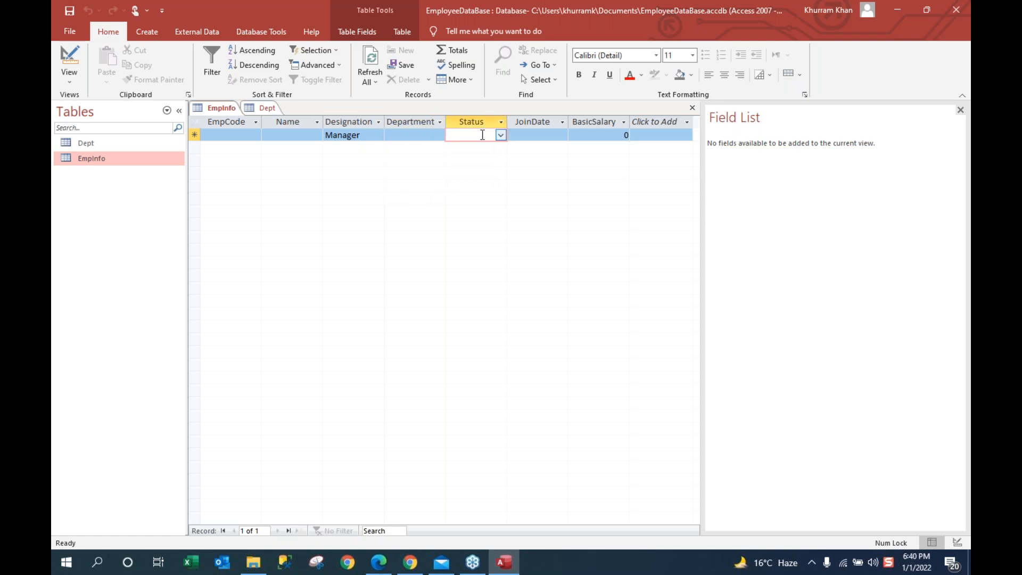
pyautogui.click(501, 136)
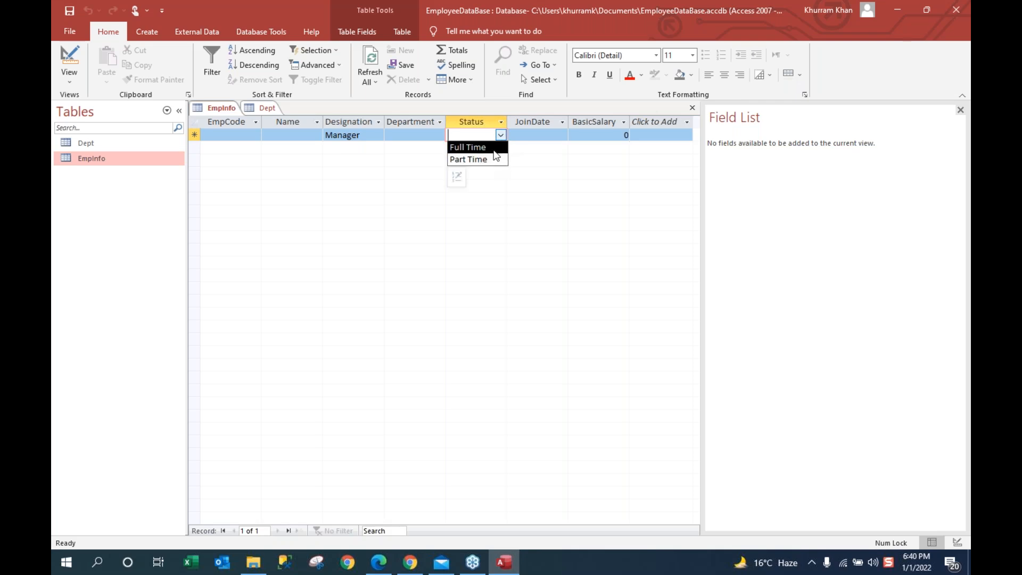
pyautogui.click(347, 172)
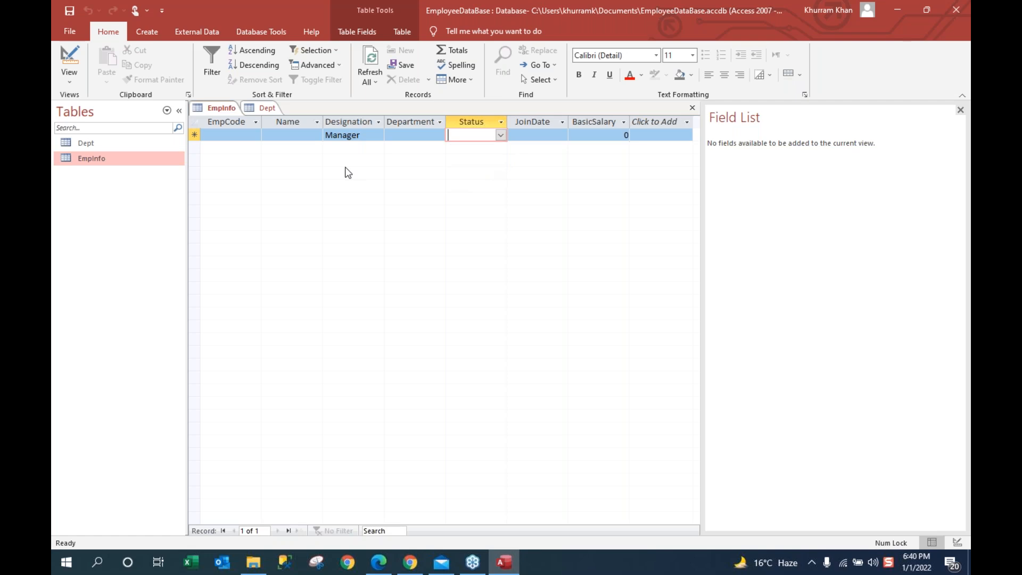
# Step: Start the first EmpInfo record with EmpCode MKT, the employee's name, and the designation Trainer
pyautogui.click(232, 134)
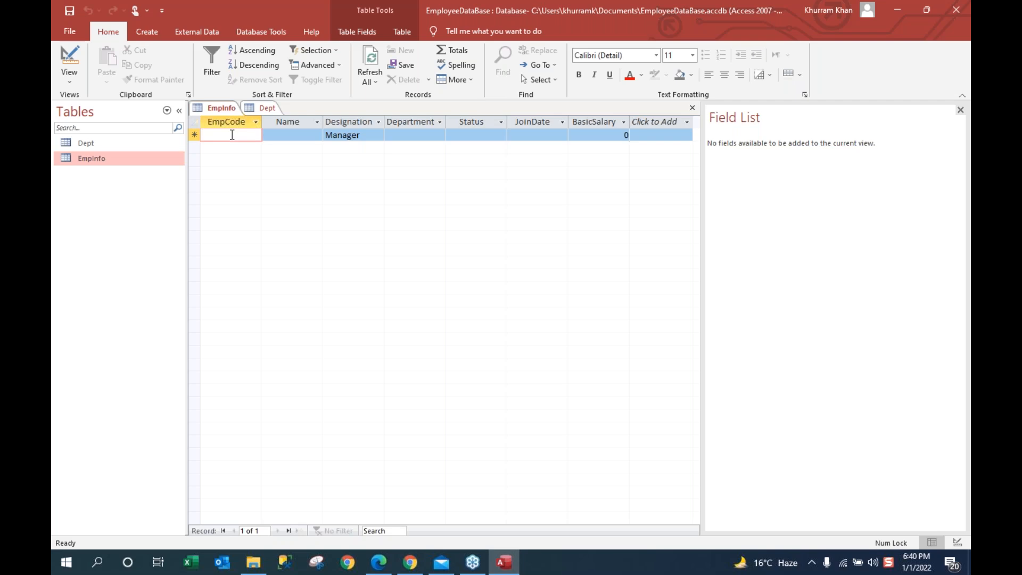
pyautogui.write('MKT')
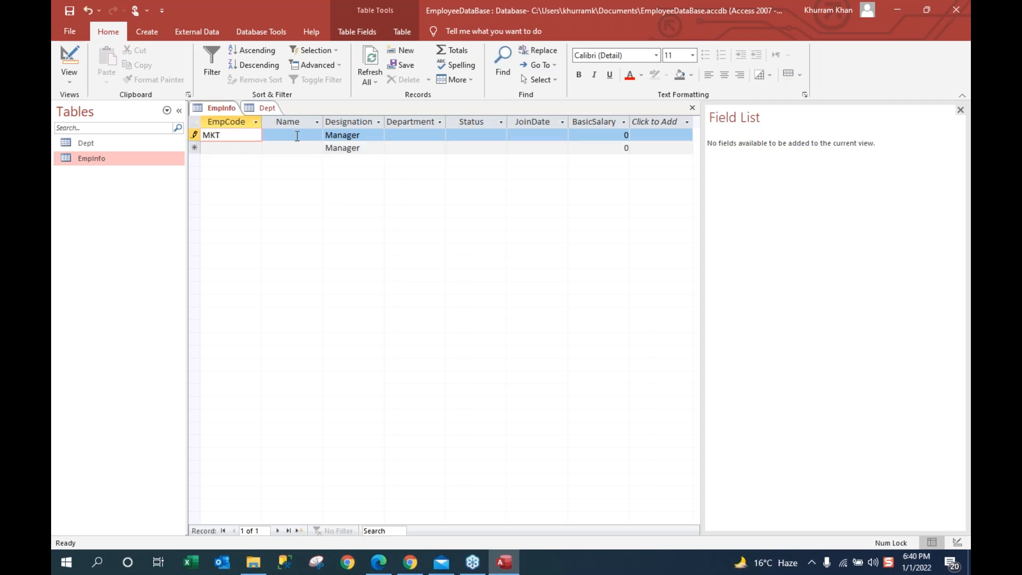
pyautogui.click(297, 136)
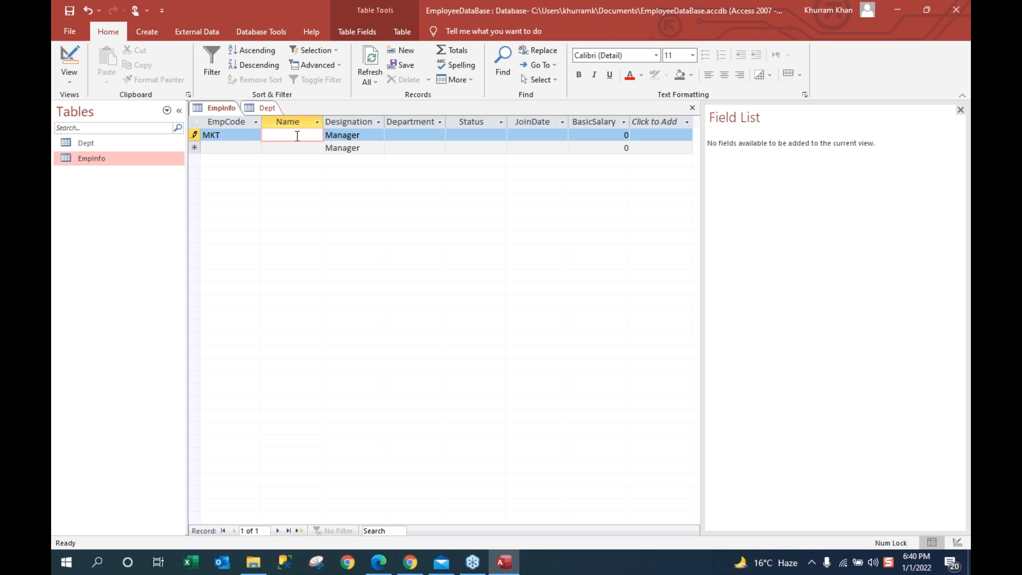
pyautogui.write('Khurram')
pyautogui.click(367, 136)
pyautogui.moveTo(367, 136); pyautogui.dragTo(318, 137)
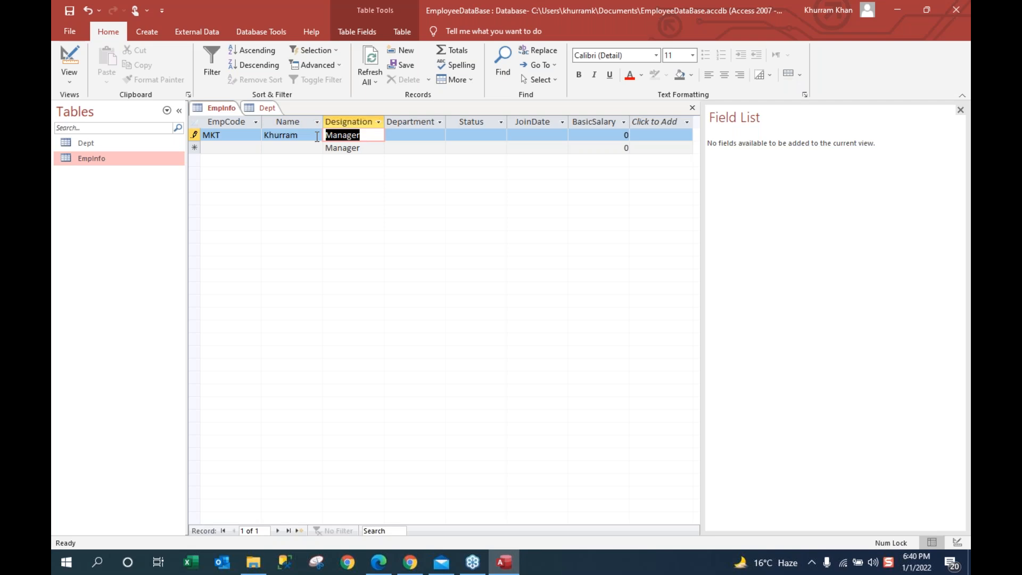
pyautogui.write('Trainer')
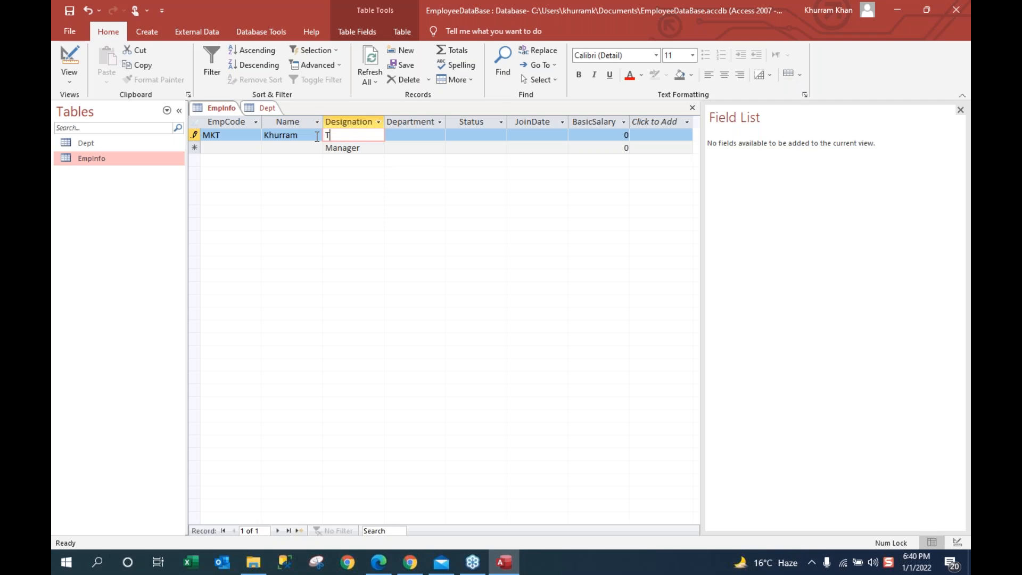
# Step: Choose HR as the first record's Department and Part Time as its Status
pyautogui.click(400, 135)
pyautogui.click(440, 136)
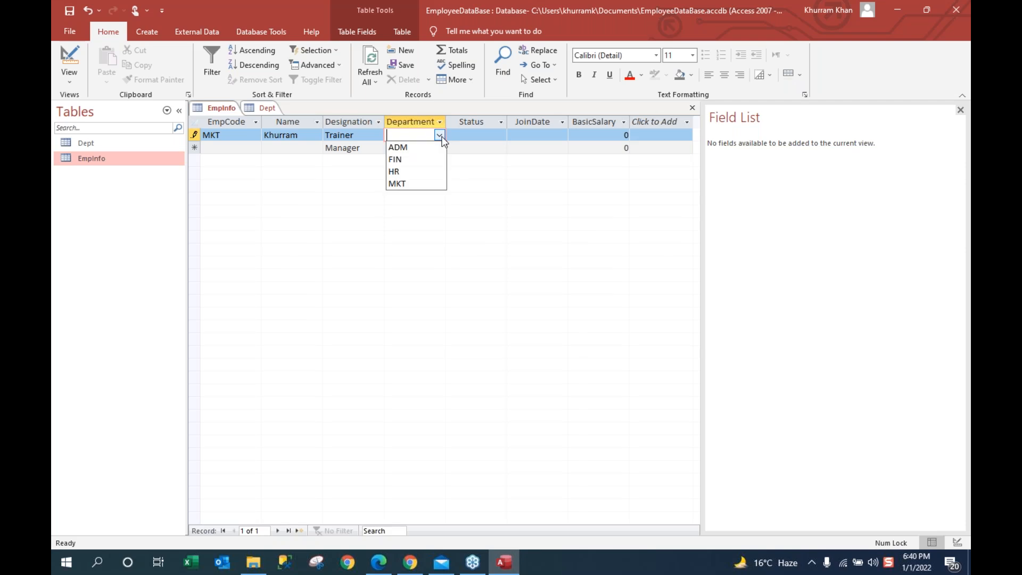
pyautogui.click(433, 171)
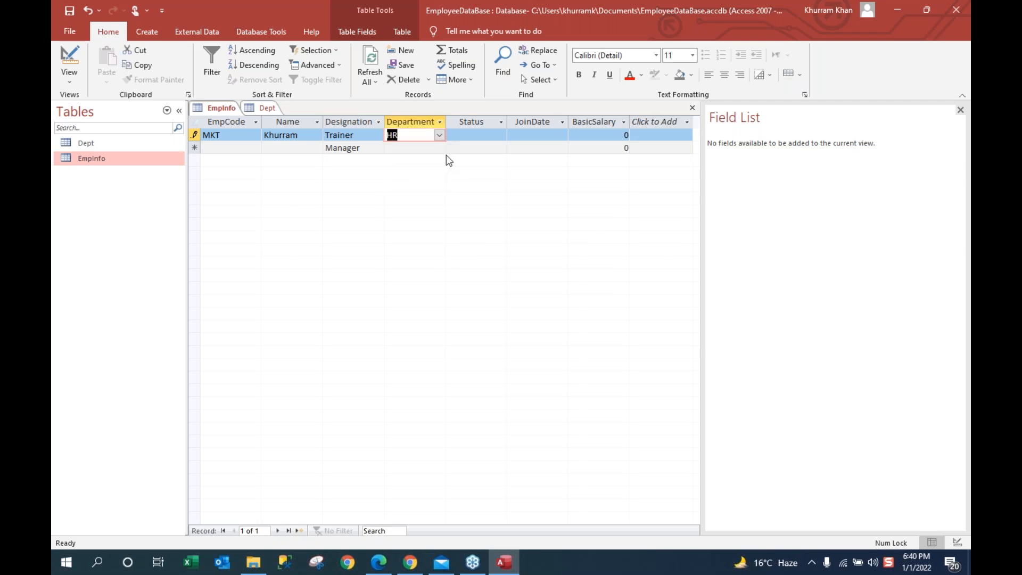
pyautogui.click(495, 135)
pyautogui.click(501, 135)
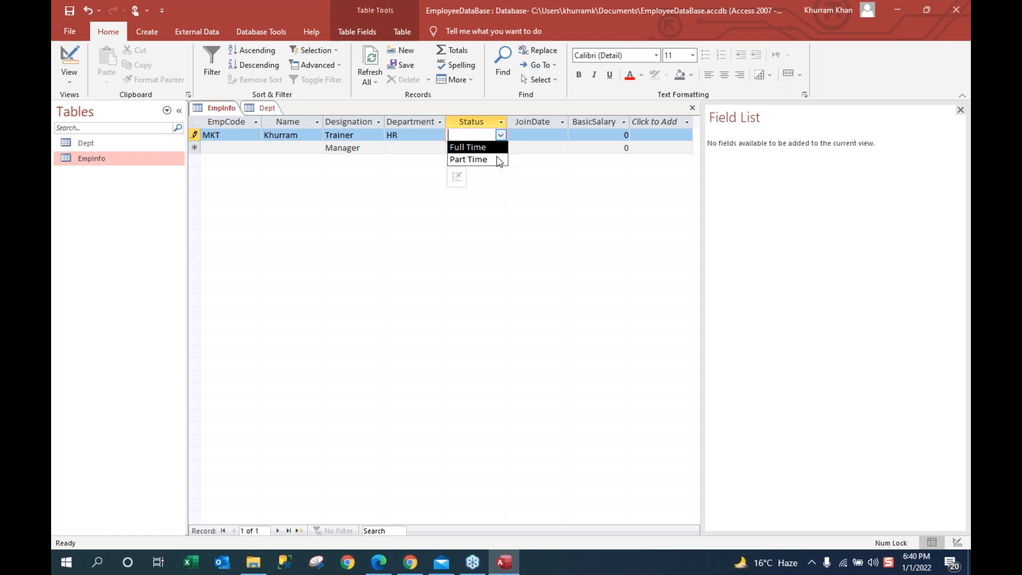
pyautogui.click(496, 158)
# Step: Pick 1/1/2021 from the calendar as the first record's JoinDate
pyautogui.click(537, 134)
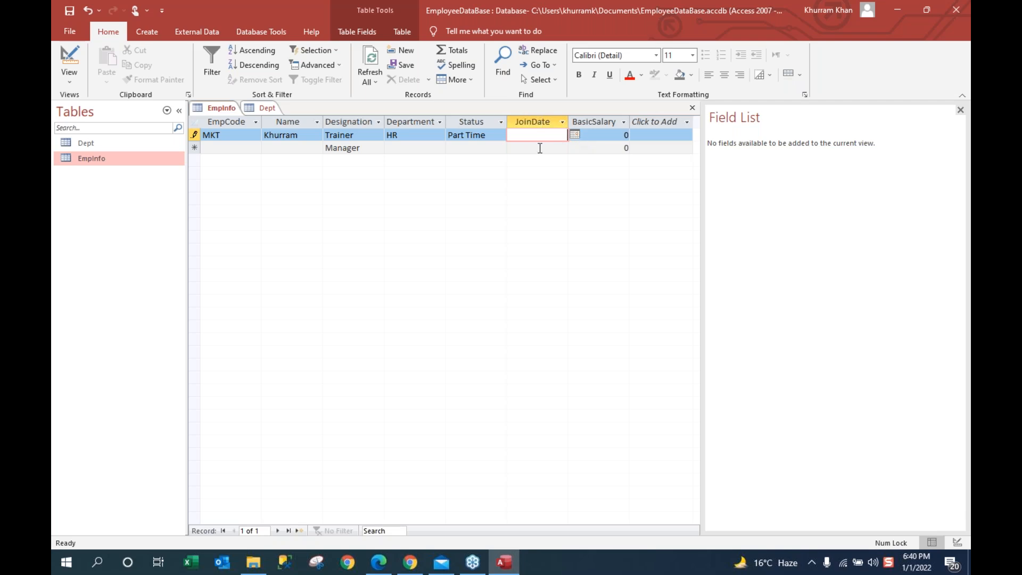
pyautogui.click(575, 136)
pyautogui.click(466, 147)
pyautogui.click(466, 147)
pyautogui.click(466, 147)
pyautogui.click(466, 147)
pyautogui.click(466, 147)
pyautogui.click(466, 147)
pyautogui.click(466, 147)
pyautogui.click(466, 146)
pyautogui.click(467, 147)
pyautogui.click(466, 147)
pyautogui.click(467, 147)
pyautogui.click(467, 147)
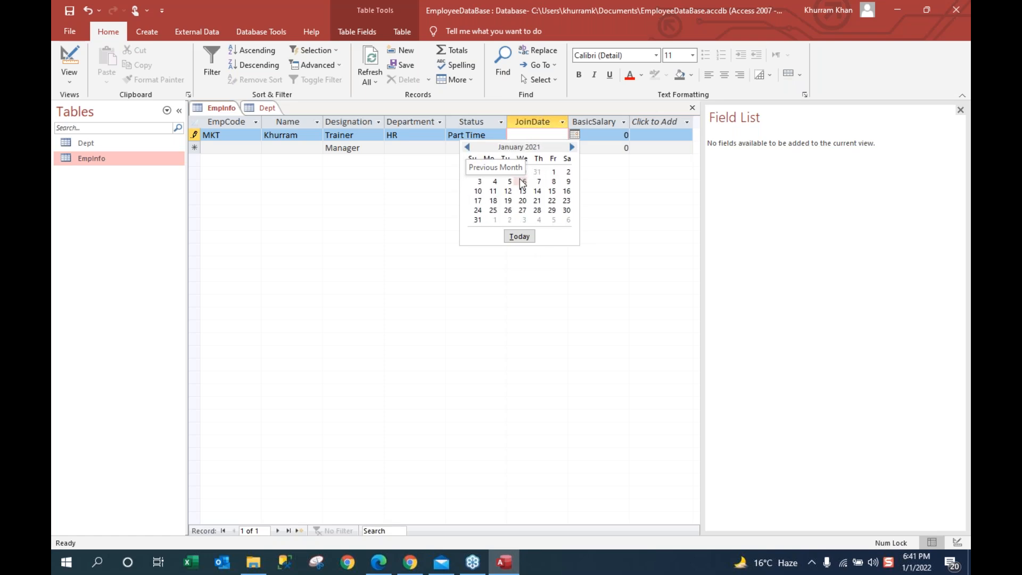
pyautogui.click(553, 172)
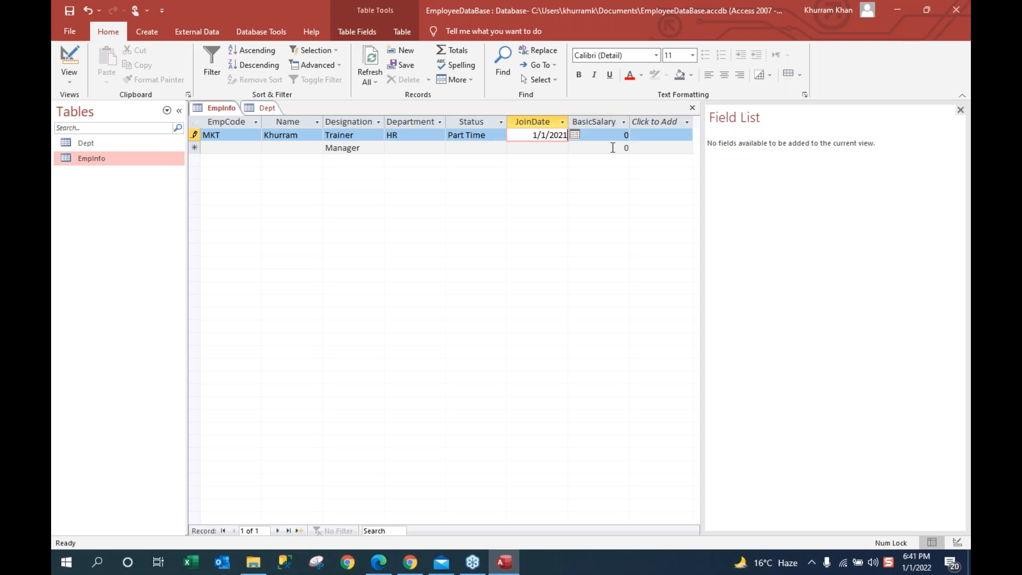
# Step: Test the first record's BasicSalary validation with 0, and replace it with 120000 to commit the record
pyautogui.click(596, 133)
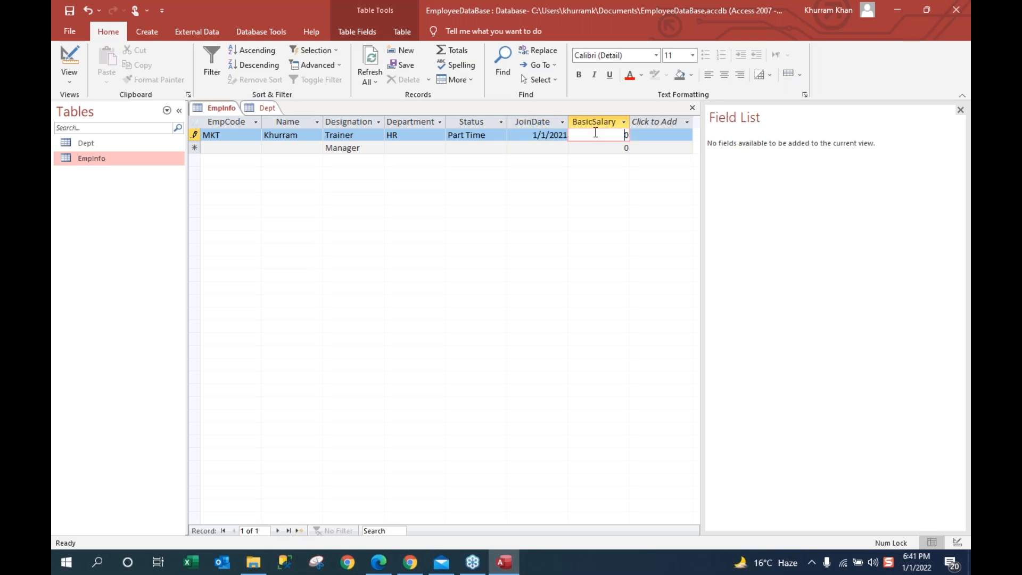
pyautogui.press('Tab')
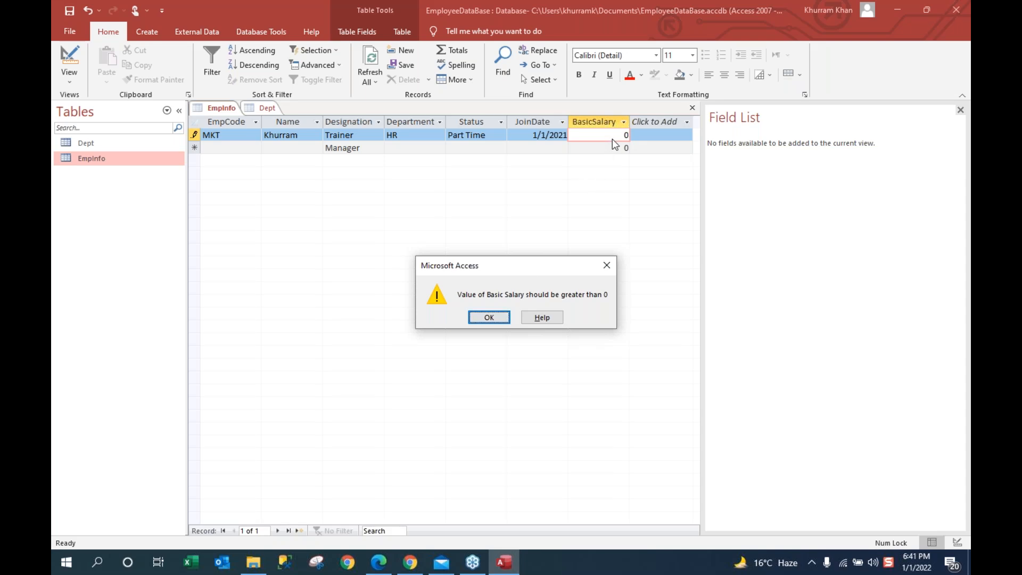
pyautogui.click(489, 320)
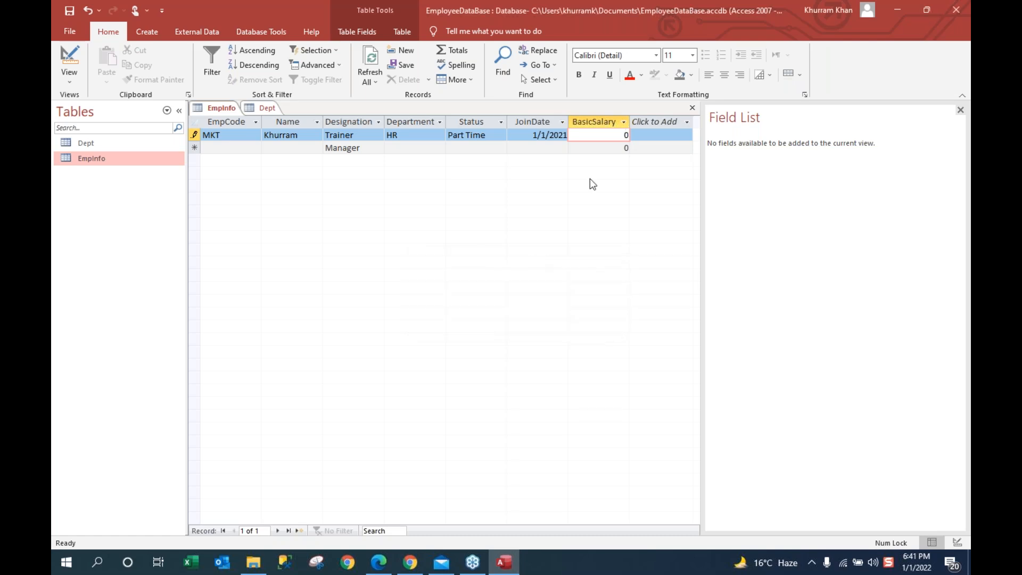
pyautogui.write('120000')
pyautogui.click(609, 148)
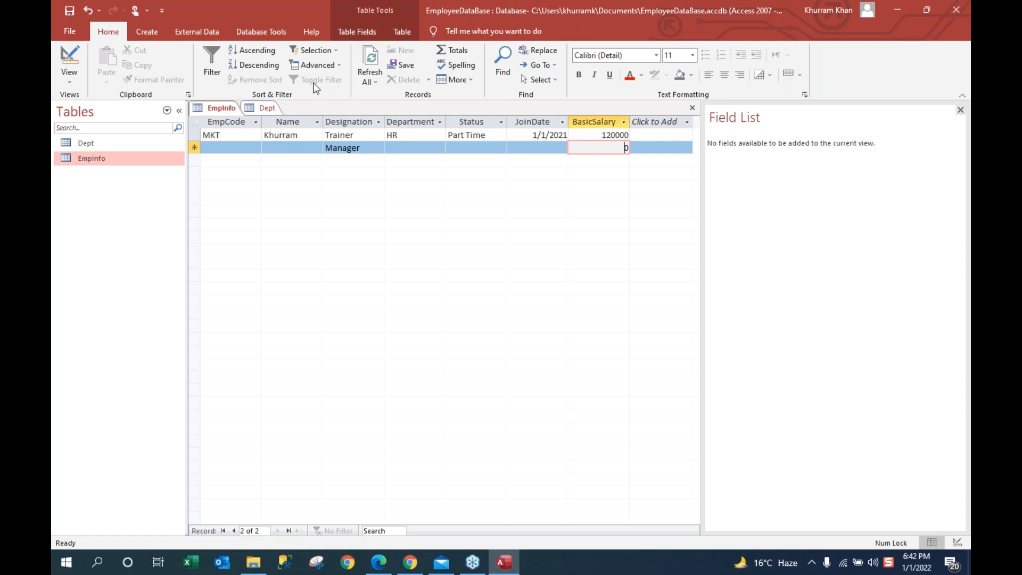
# Step: Return EmpInfo to Design View and start a new field row below BasicSalary
pyautogui.click(71, 82)
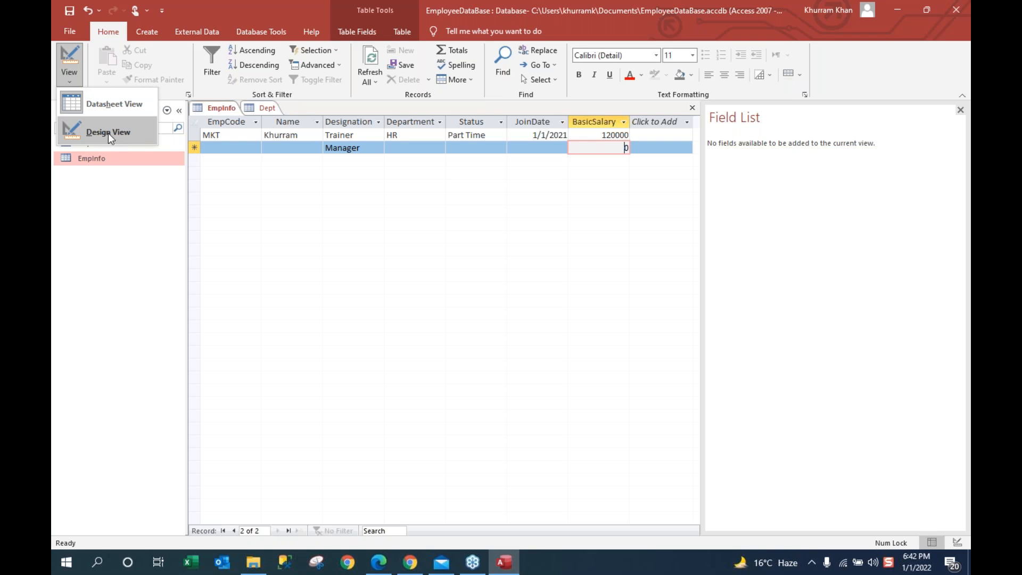
pyautogui.click(107, 132)
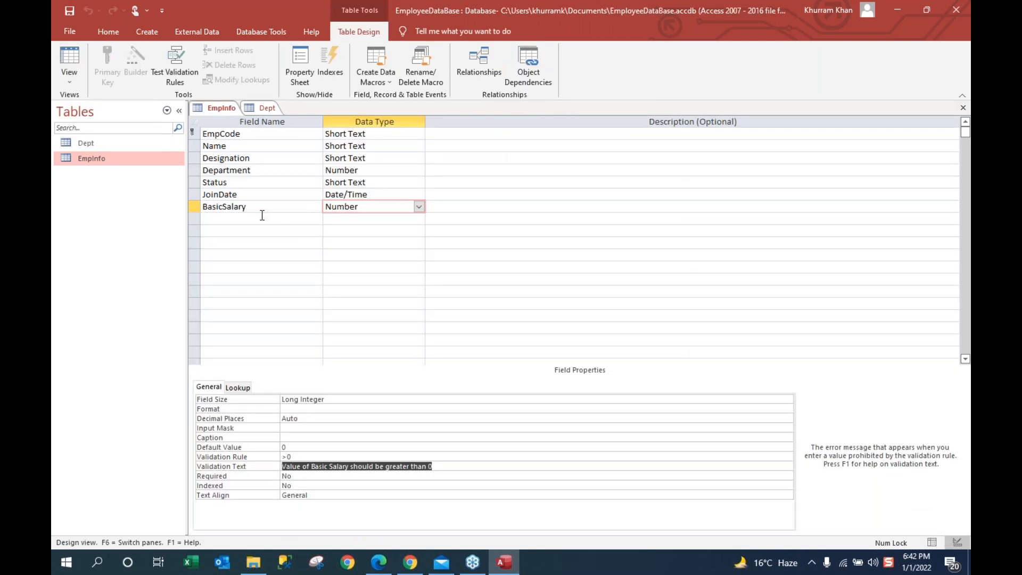
pyautogui.click(260, 218)
pyautogui.write('Emp')
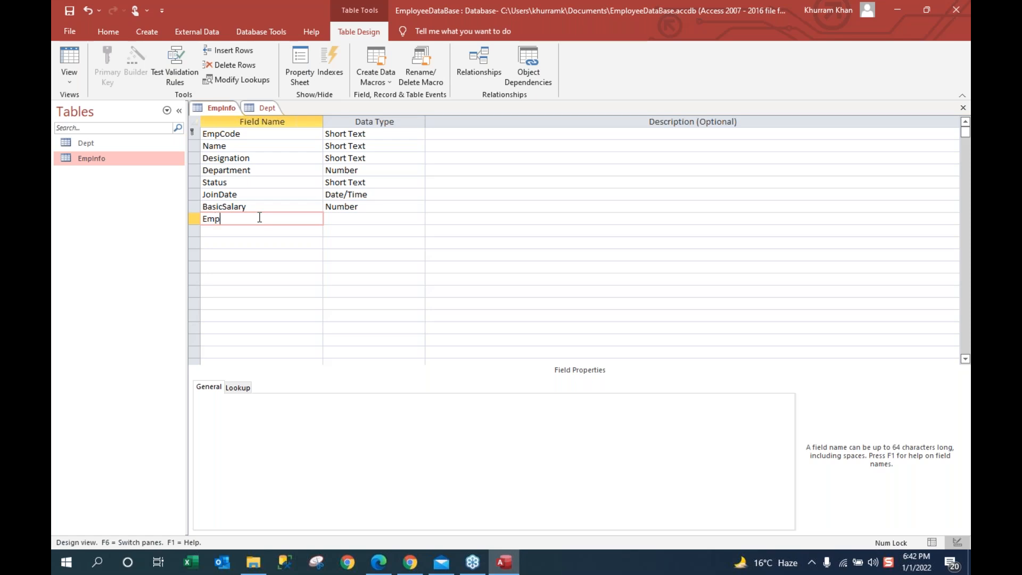
pyautogui.write('l')
pyautogui.write('oyee')
pyautogui.write(' P')
pyautogui.press('BackSpace')
pyautogui.press('BackSpace')
pyautogui.press('BackSpace')
pyautogui.press('BackSpace')
pyautogui.press('BackSpace')
pyautogui.press('BackSpace')
pyautogui.press('BackSpace')
pyautogui.press('BackSpace')
pyautogui.press('BackSpace')
pyautogui.press('BackSpace')
# Step: Name the new field Picture and set its data type to Attachment
pyautogui.write('Picture')
pyautogui.click(359, 216)
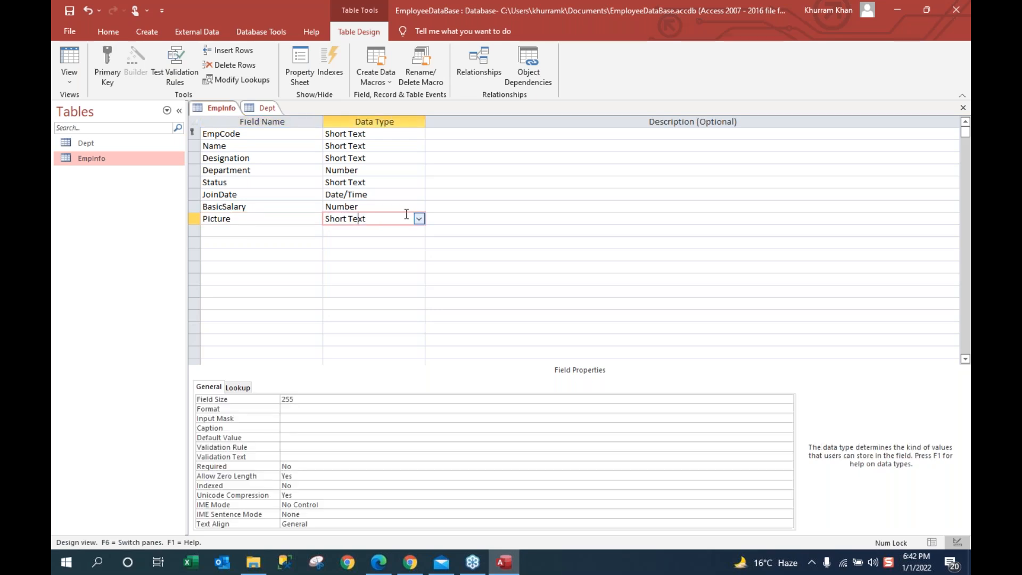
pyautogui.click(419, 218)
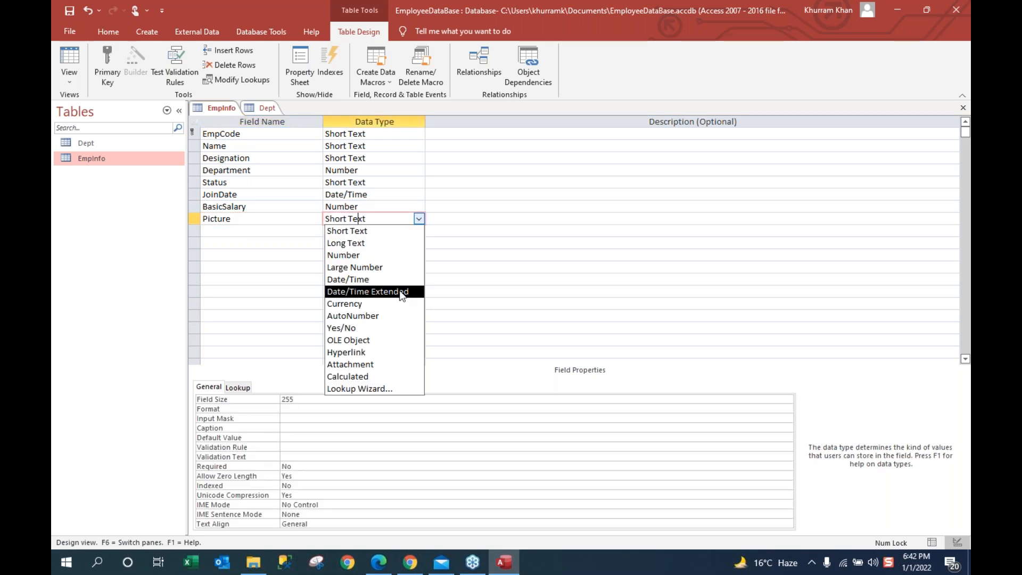
pyautogui.click(384, 366)
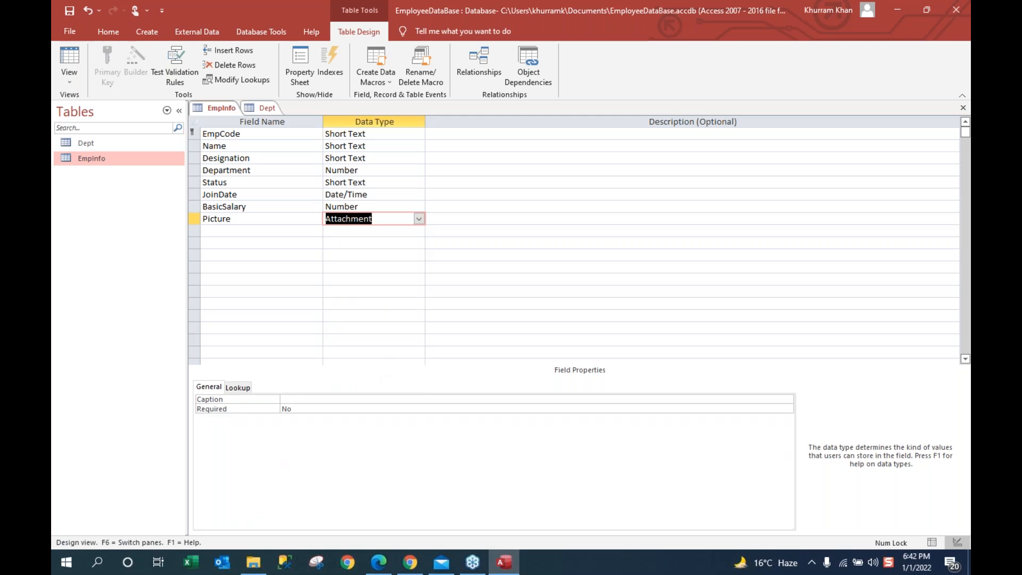
pyautogui.click(365, 230)
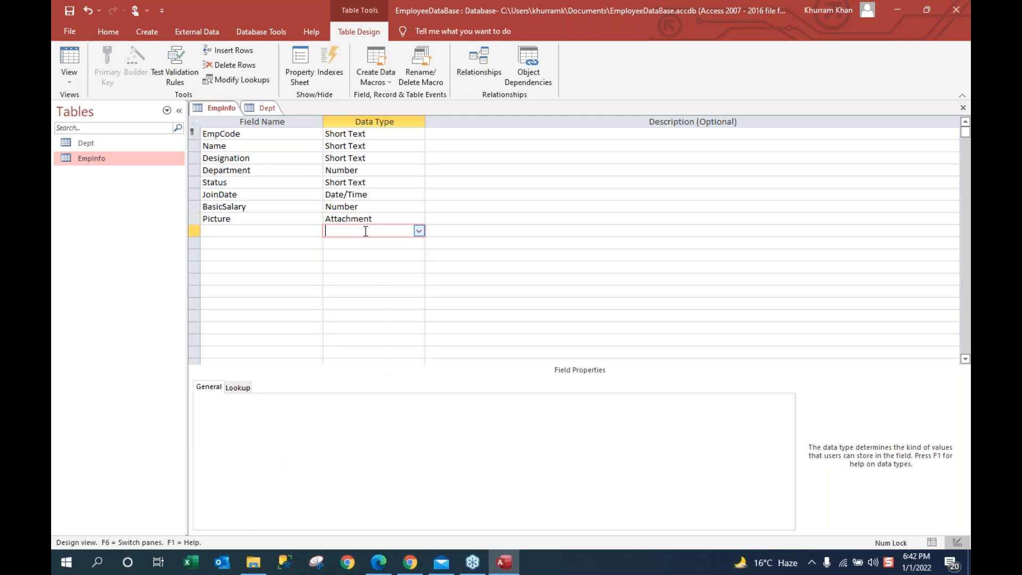
# Step: Save the EmpInfo table design with its Picture field and switch the table to Datasheet View
pyautogui.click(353, 218)
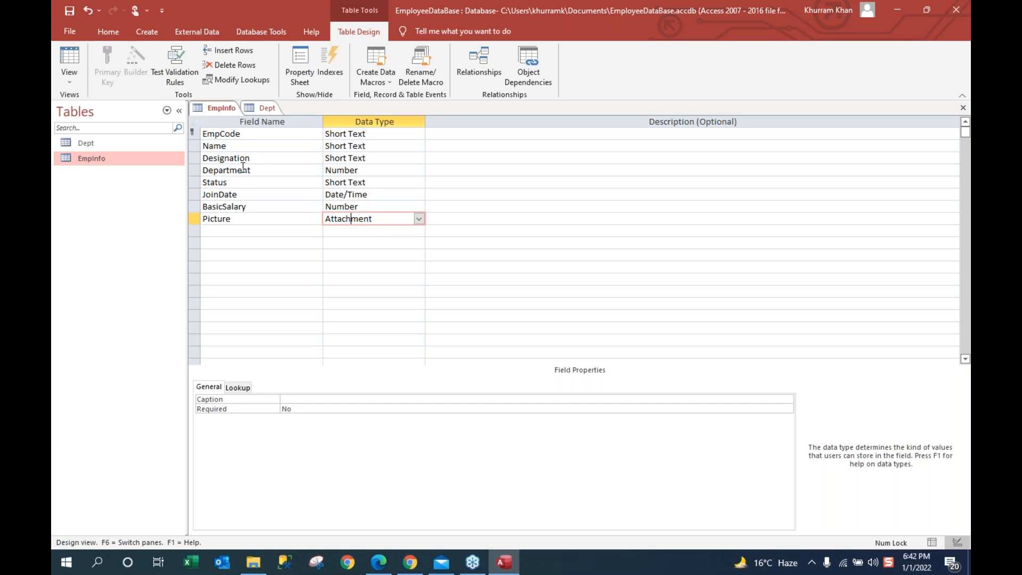
pyautogui.rightClick(223, 112)
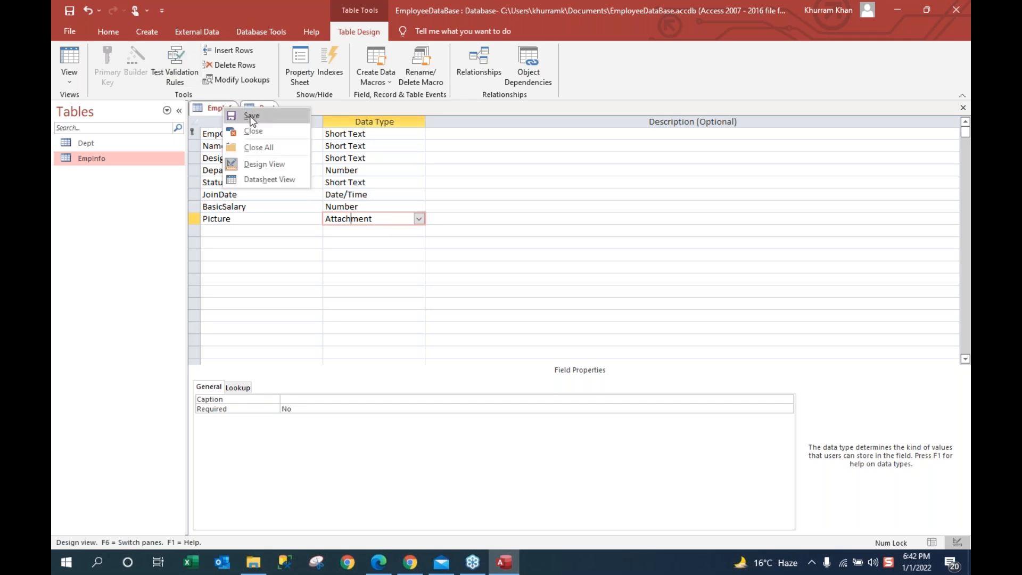
pyautogui.click(251, 116)
pyautogui.click(66, 79)
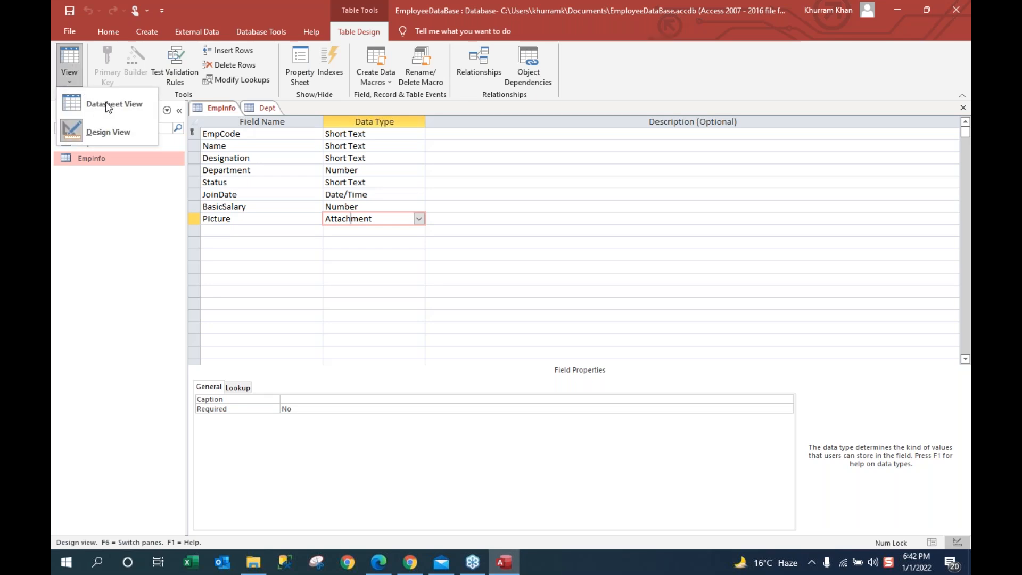
pyautogui.click(110, 106)
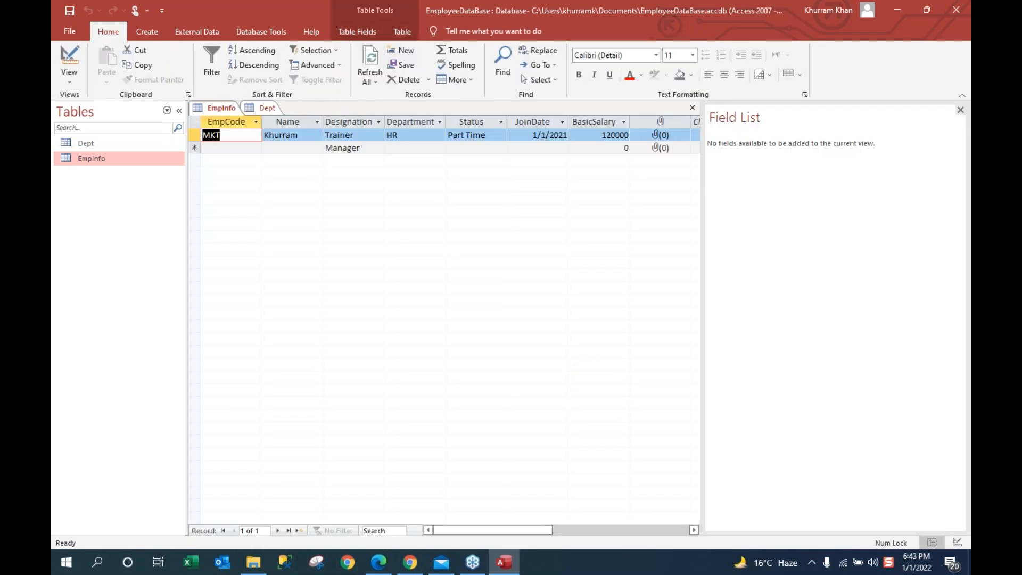
# Step: Attach the portrait photo below Diamond, from the Desktop's AccessData Images folder, to the first record's Picture field
pyautogui.doubleClick(655, 136)
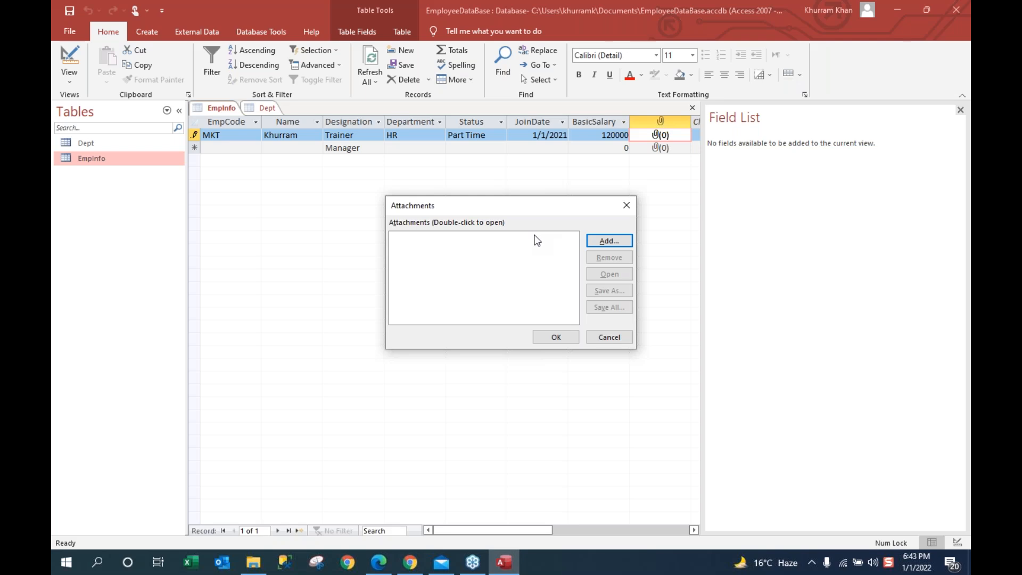
pyautogui.click(608, 241)
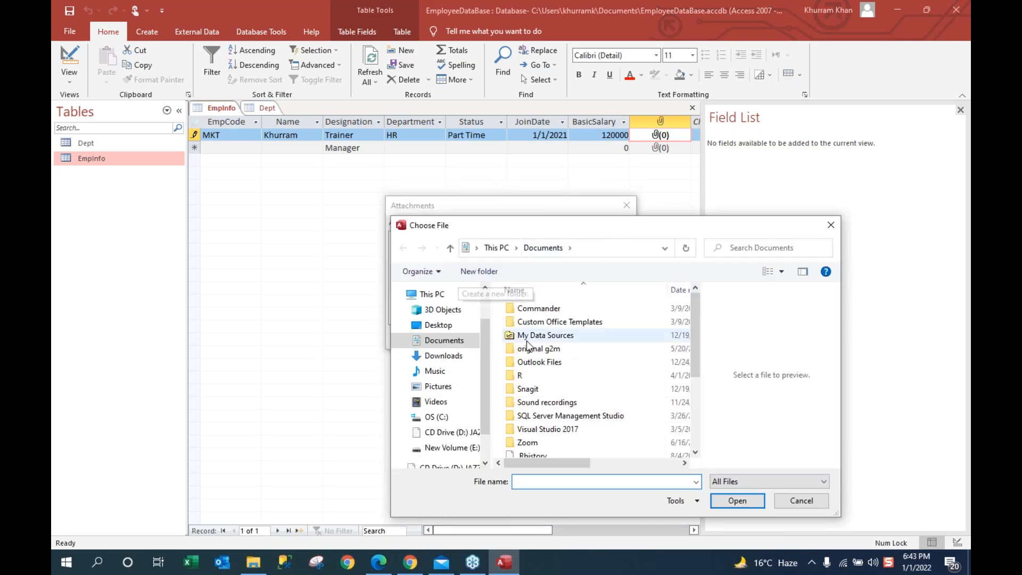
pyautogui.click(447, 327)
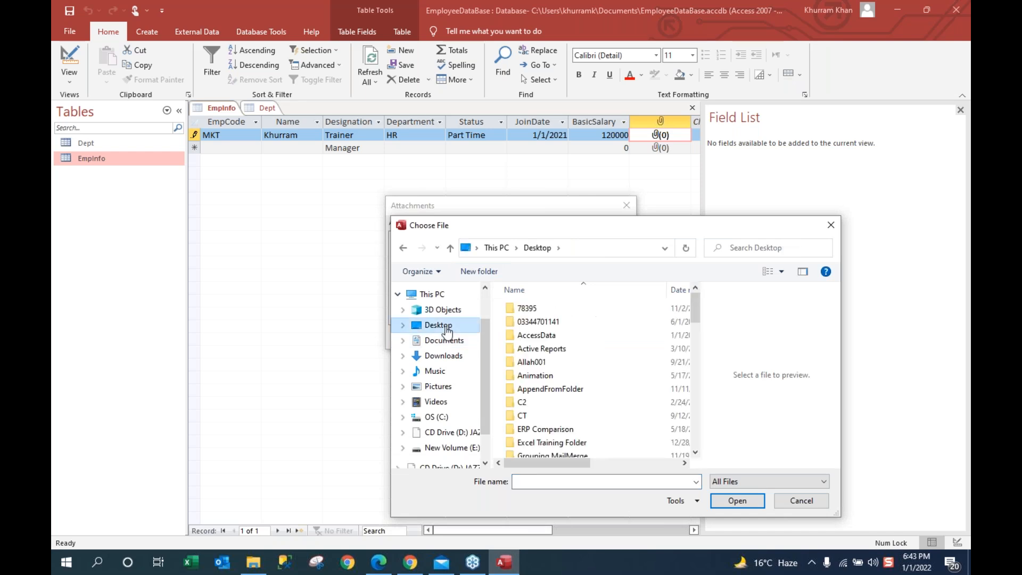
pyautogui.click(551, 336)
pyautogui.doubleClick(529, 322)
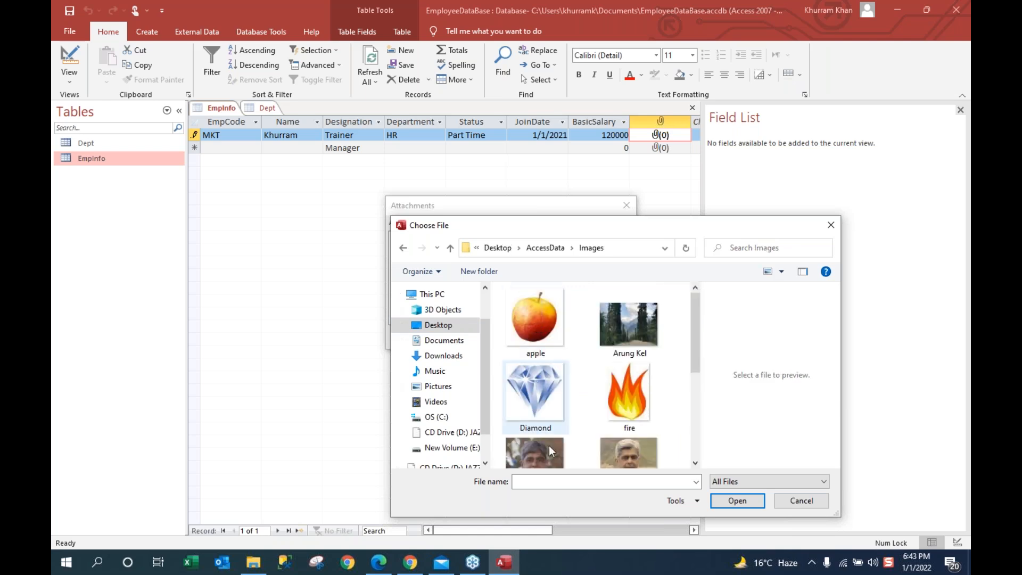
pyautogui.doubleClick(545, 447)
pyautogui.click(551, 338)
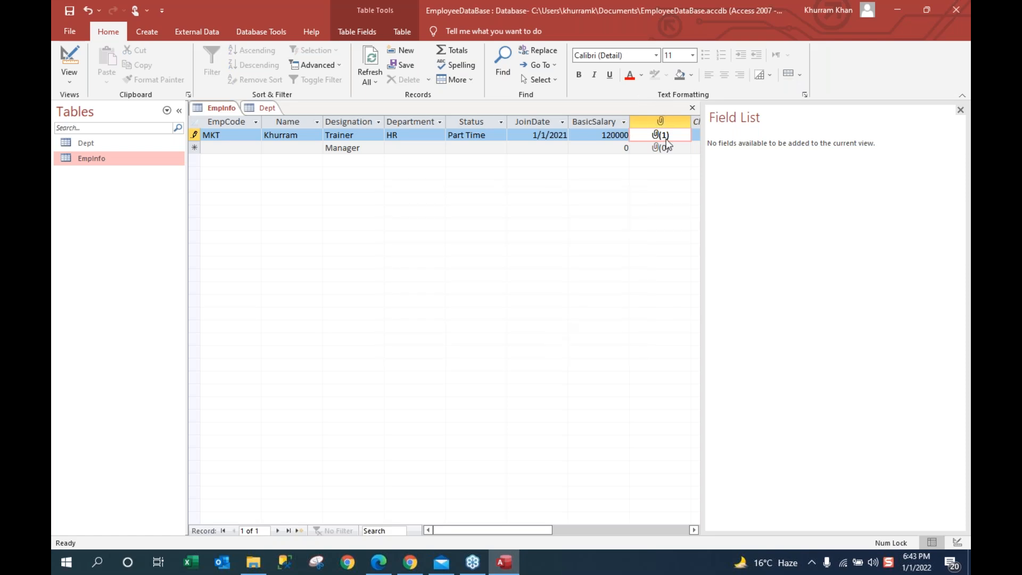
# Step: Start a second EmpInfo record with EmpCode FIN and fill in the employee's name
pyautogui.click(232, 150)
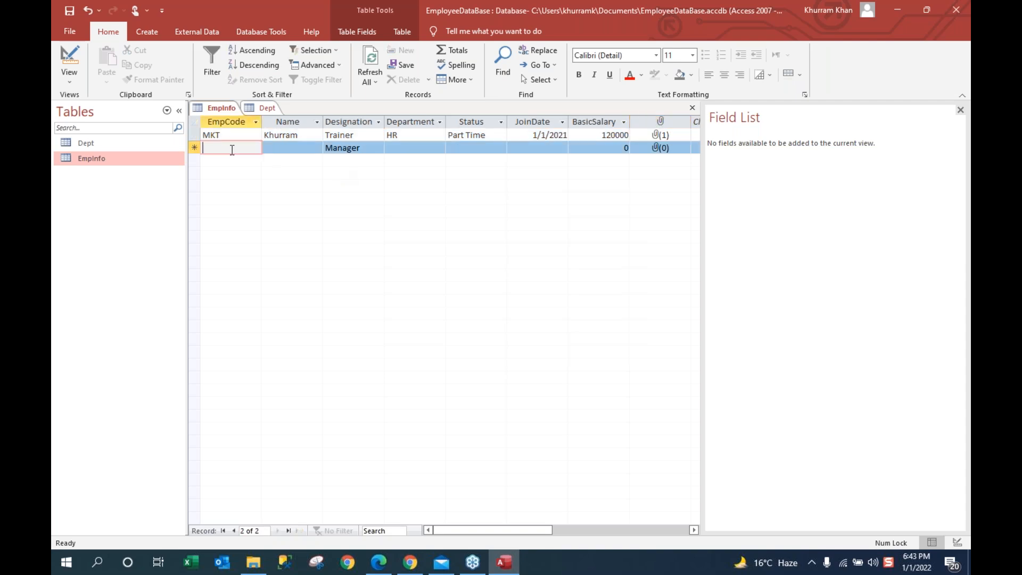
pyautogui.write('FIN')
pyautogui.click(304, 146)
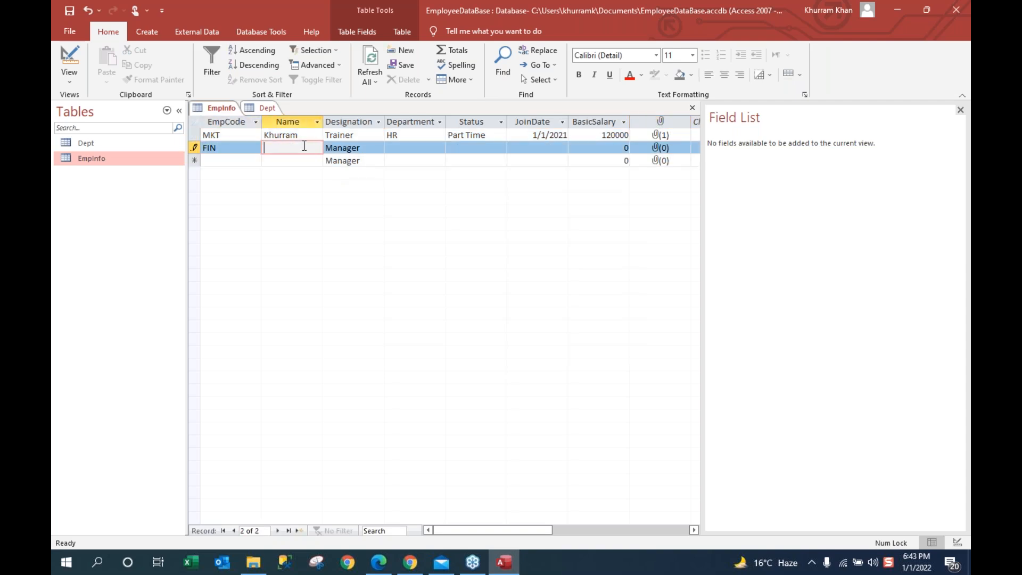
pyautogui.write('Feroze')
# Step: Set the second record's Department to FIN and its Status to Full Time from their lookup lists
pyautogui.click(406, 148)
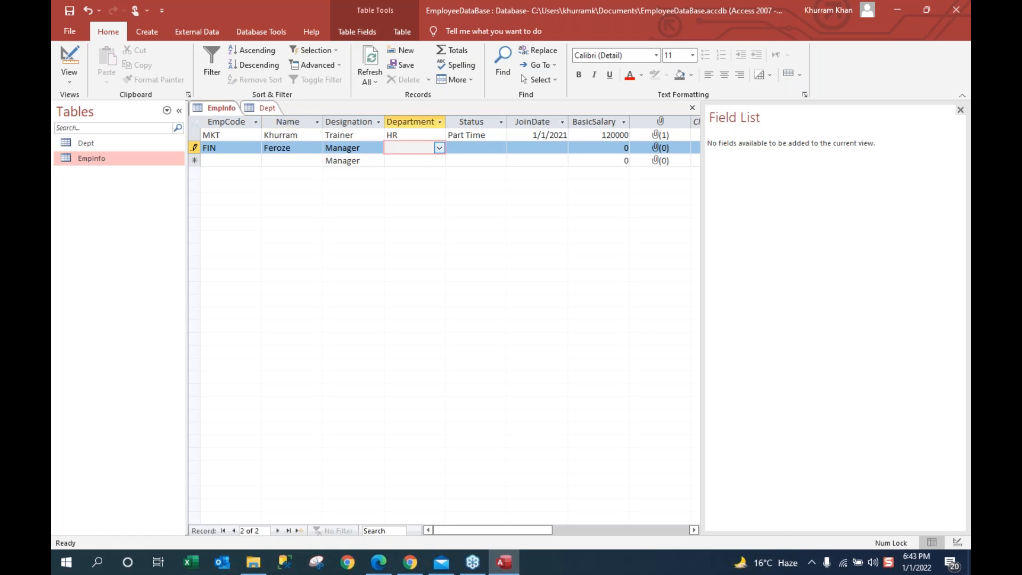
pyautogui.click(439, 148)
pyautogui.click(436, 169)
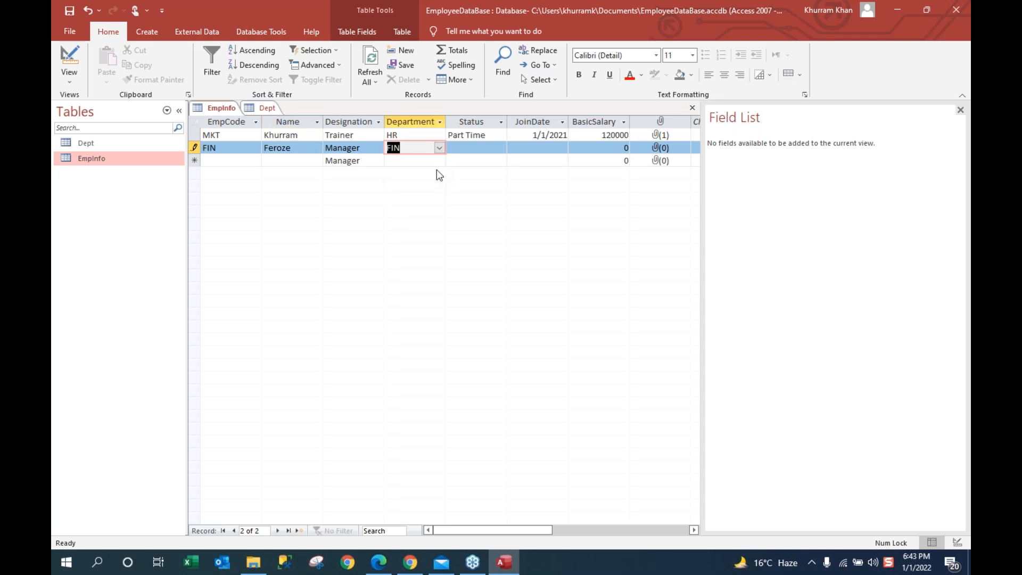
pyautogui.click(479, 148)
pyautogui.click(501, 147)
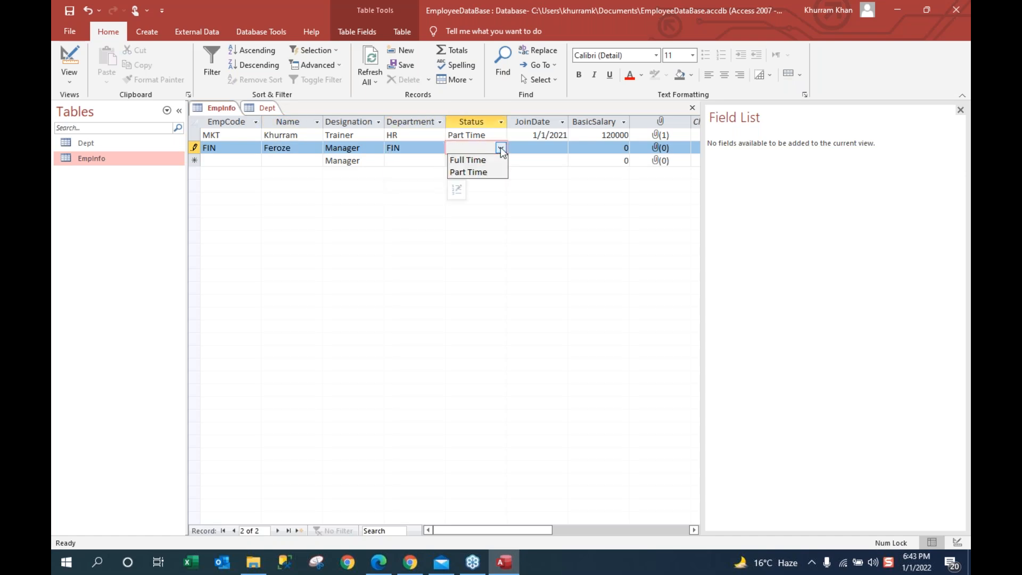
pyautogui.press('Return')
pyautogui.press('Tab')
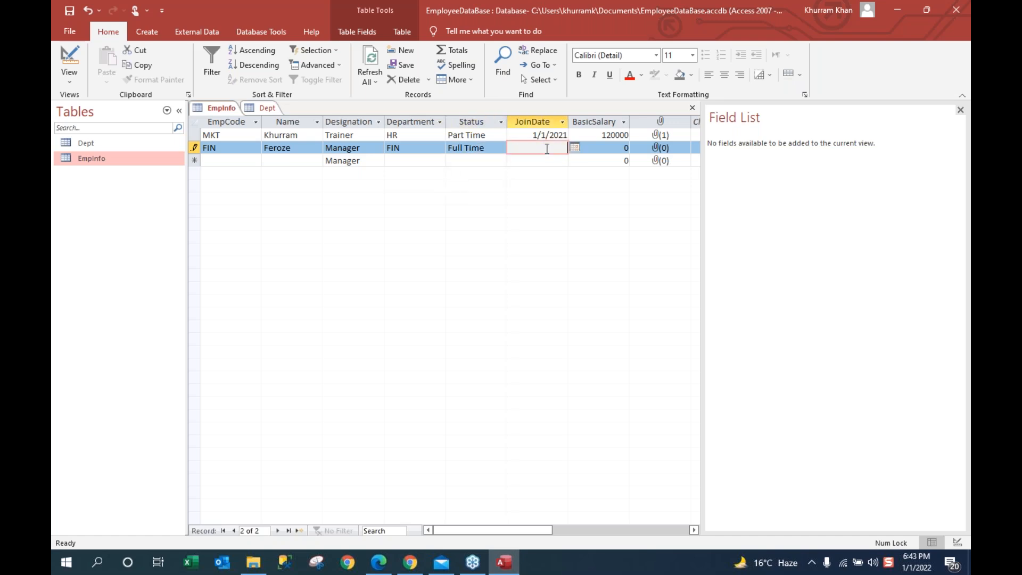
# Step: Pick 6/1/2021 as the second record's JoinDate and set its BasicSalary to 150000
pyautogui.click(575, 148)
pyautogui.click(467, 160)
pyautogui.click(467, 159)
pyautogui.click(467, 160)
pyautogui.click(468, 159)
pyautogui.click(468, 159)
pyautogui.click(468, 160)
pyautogui.click(468, 160)
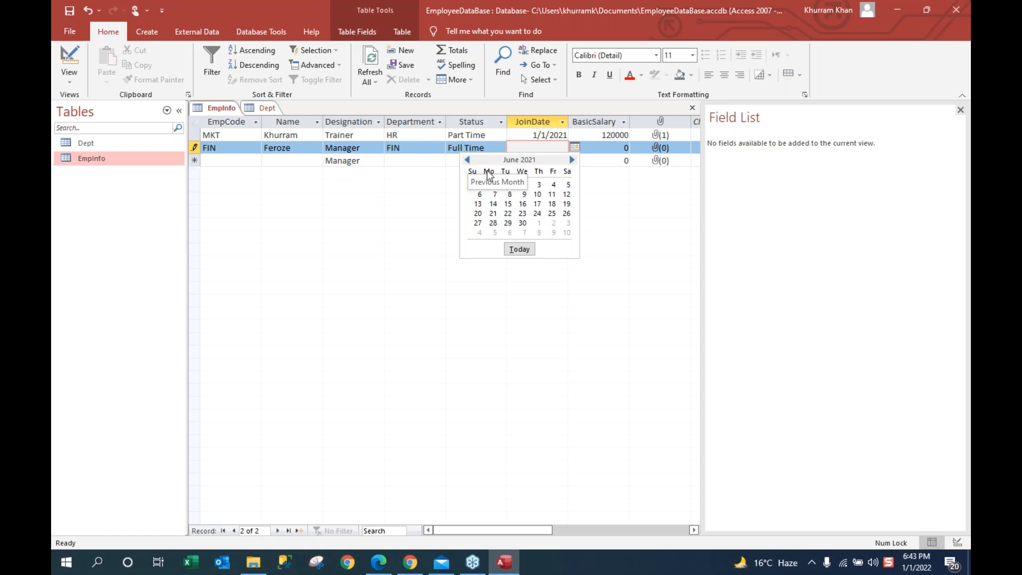
pyautogui.click(509, 184)
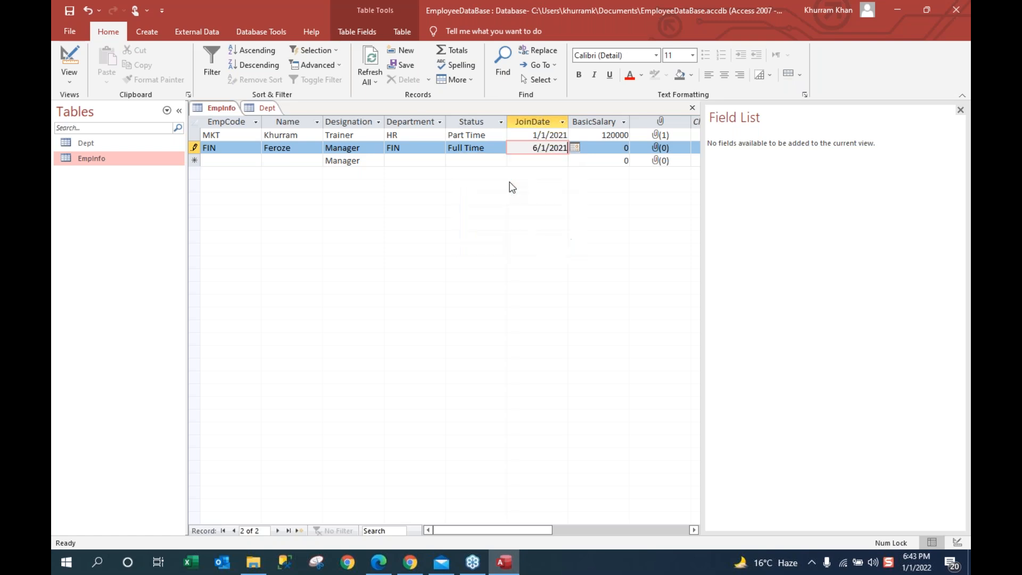
pyautogui.click(609, 148)
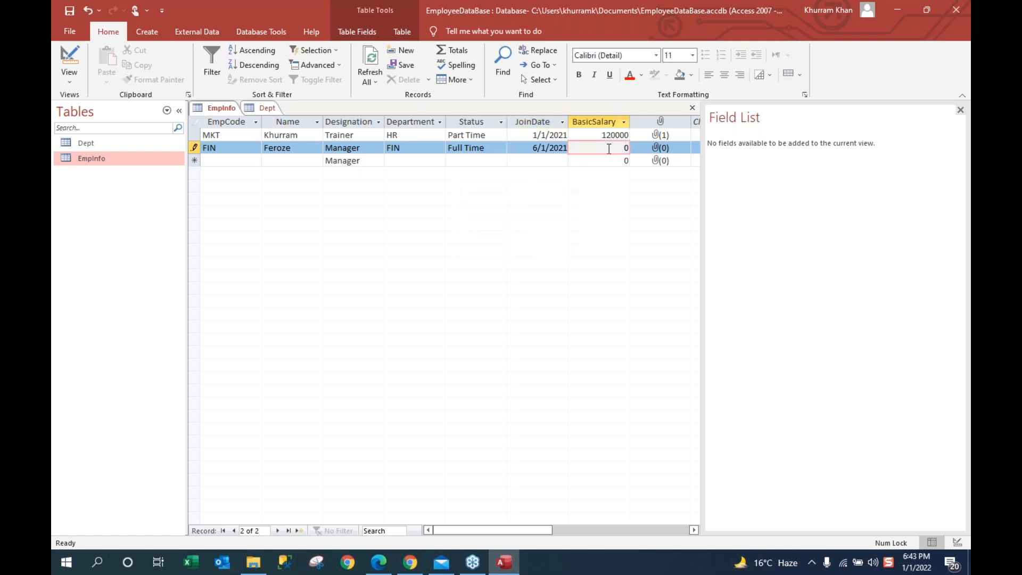
pyautogui.write('150000')
# Step: Attach smileface.jpg from the Images folder to the second record's Picture field
pyautogui.click(663, 152)
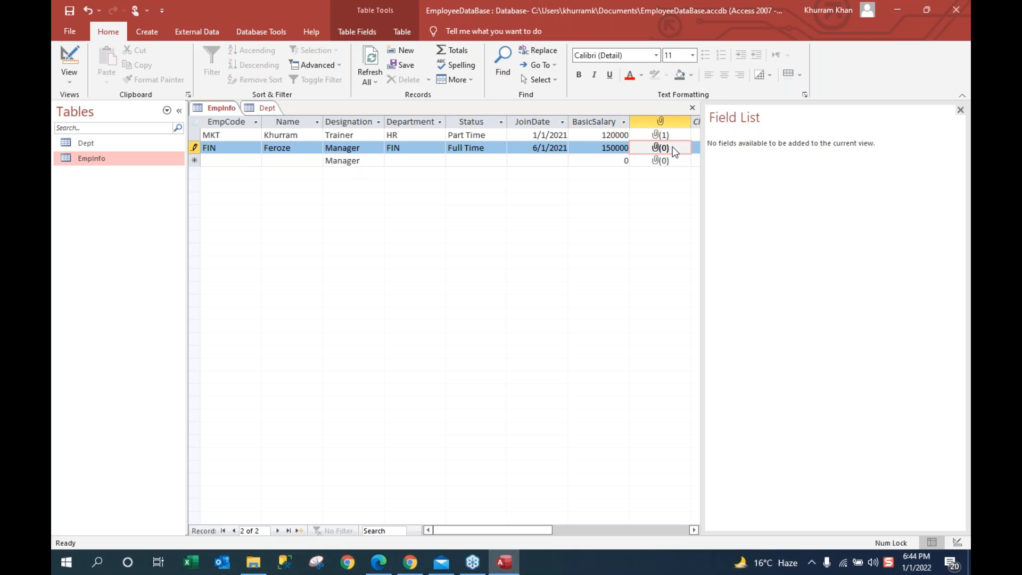
pyautogui.doubleClick(672, 147)
pyautogui.click(609, 241)
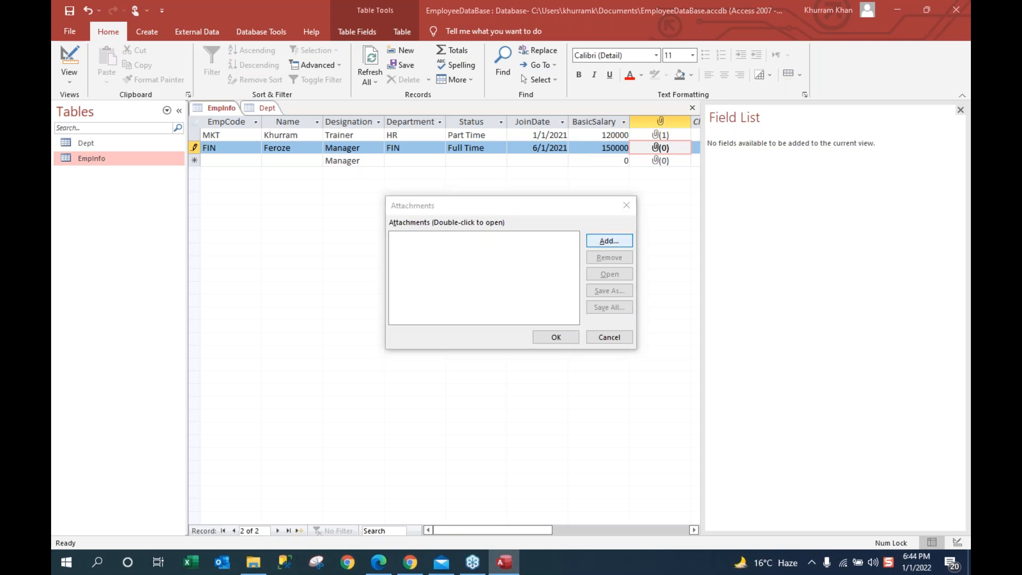
pyautogui.moveTo(696, 349); pyautogui.dragTo(707, 449)
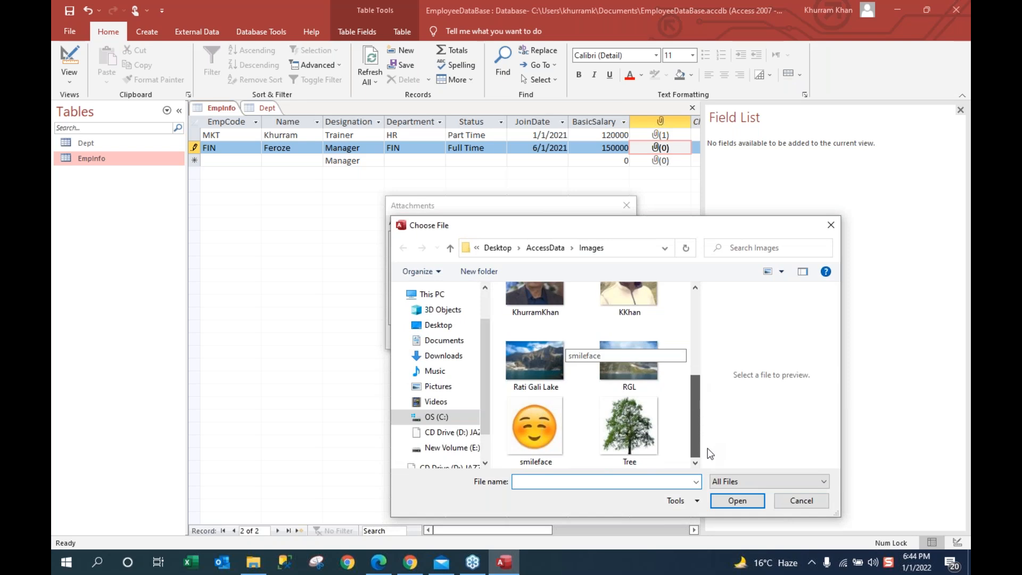
pyautogui.doubleClick(530, 435)
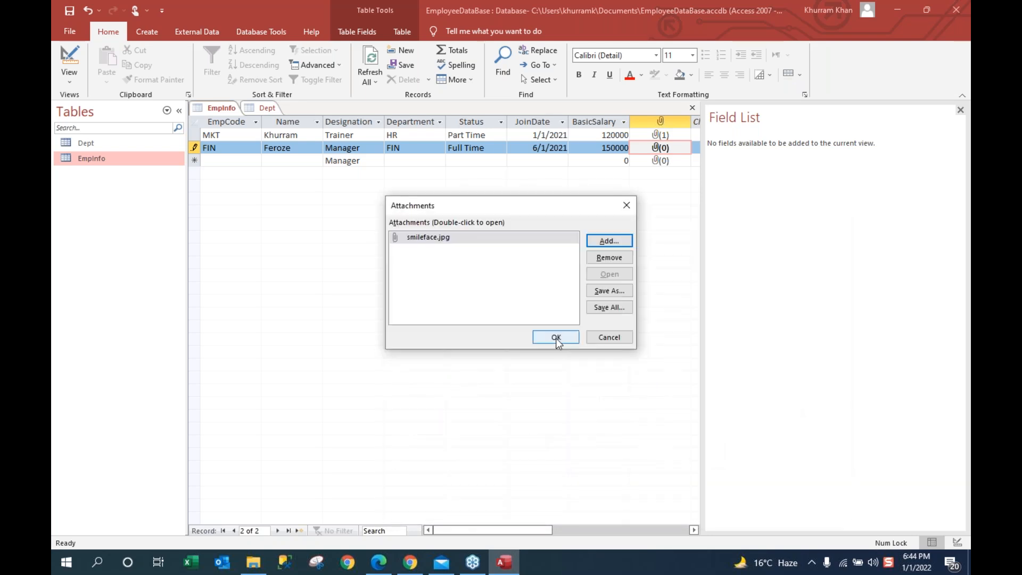
pyautogui.click(556, 337)
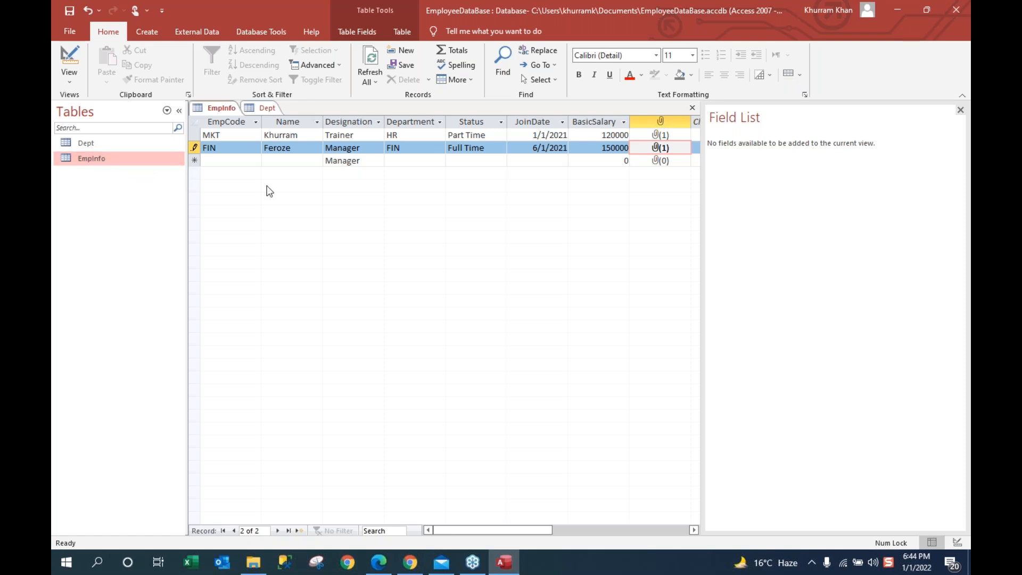
# Step: Switch EmpInfo to Design View to review its fields and the Picture field's data type
pyautogui.click(71, 82)
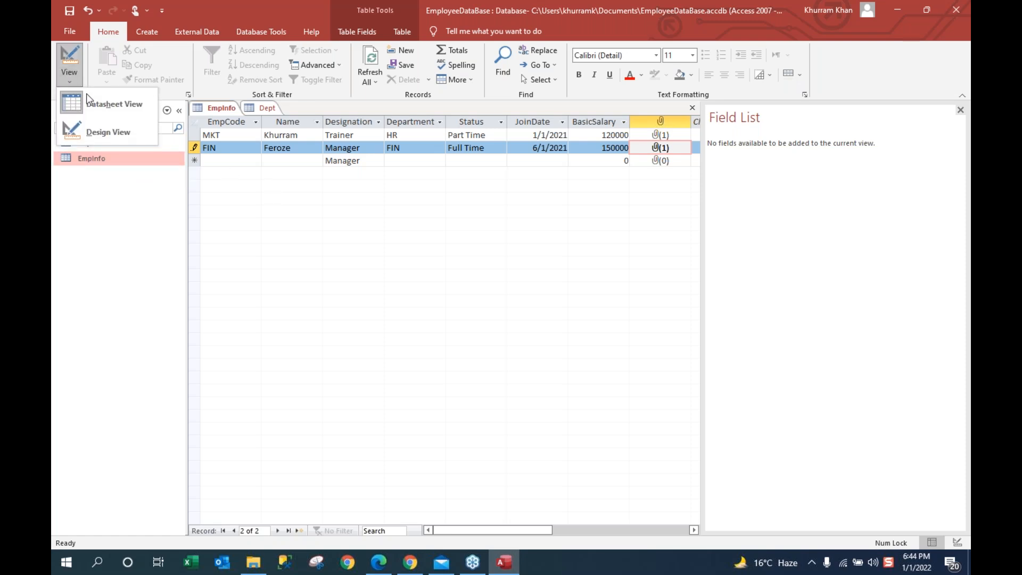
pyautogui.click(133, 135)
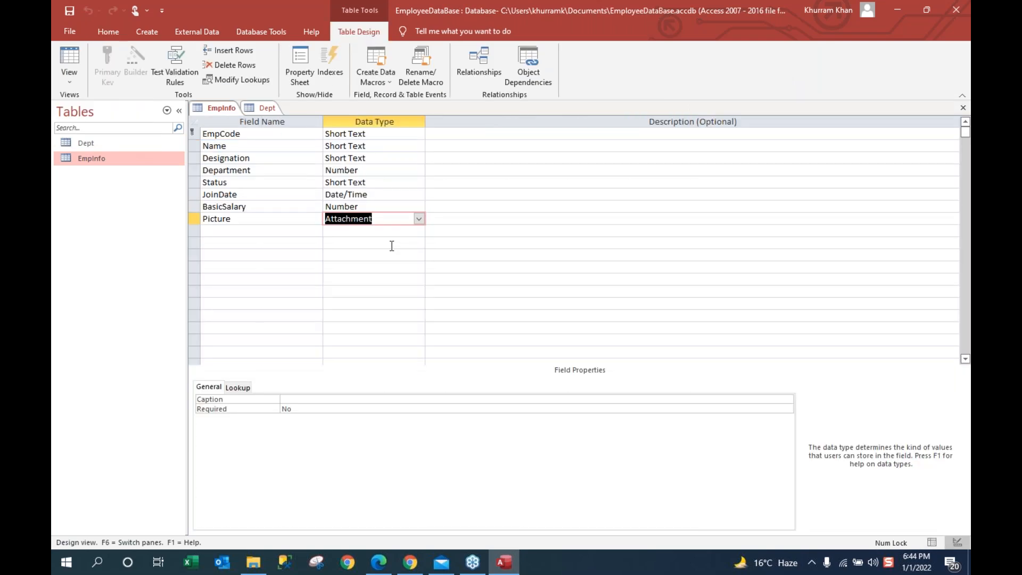
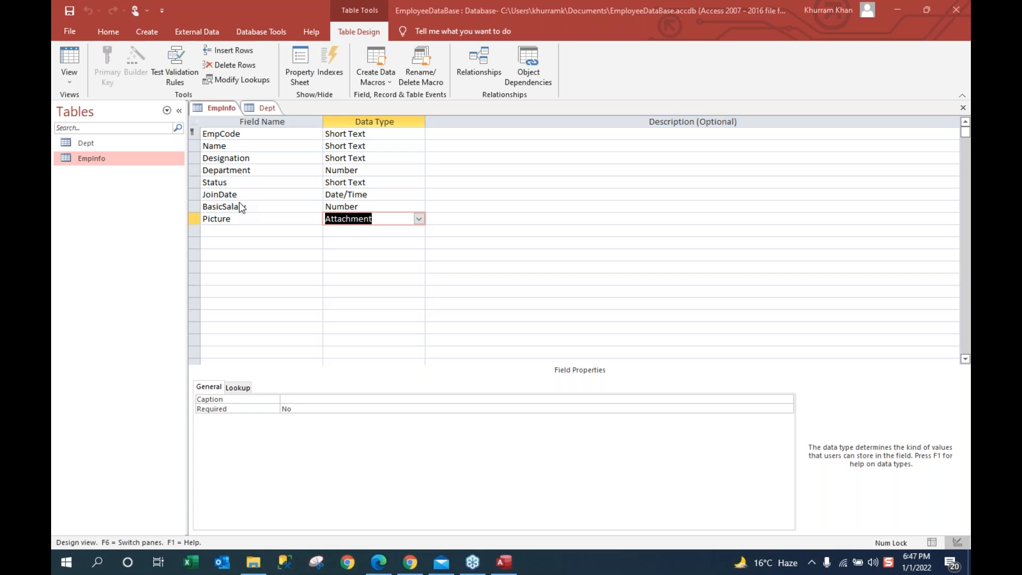
pyautogui.click(372, 222)
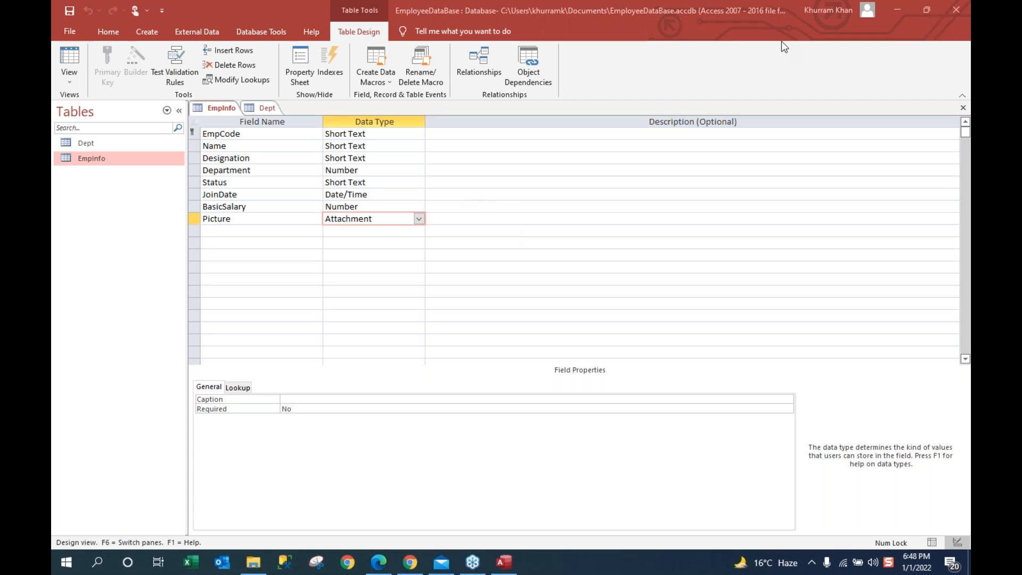
# Step: Reopen EmpInfo as a datasheet and generate a form from the table
pyautogui.click(150, 32)
pyautogui.click(150, 33)
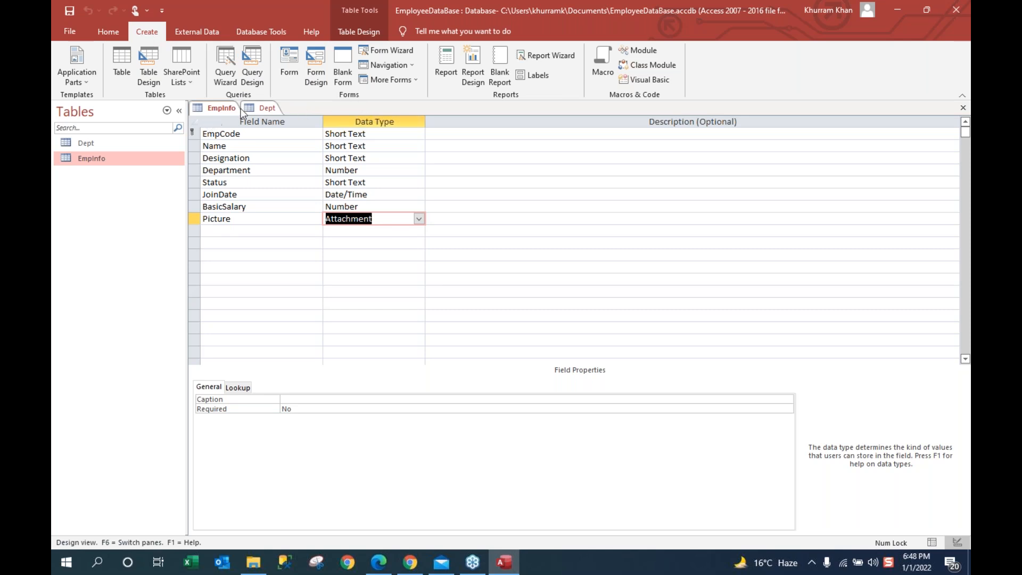
pyautogui.doubleClick(85, 159)
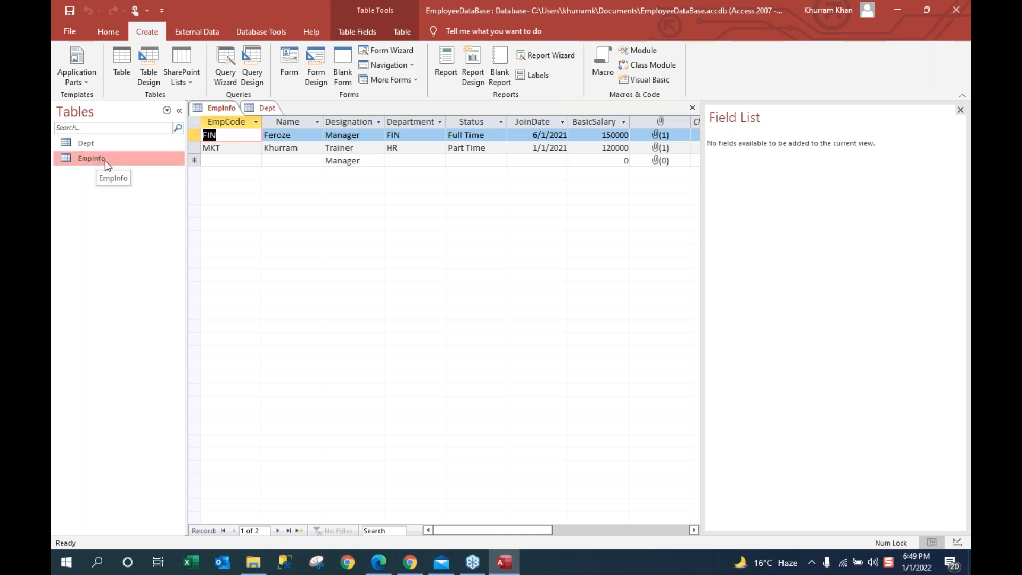
pyautogui.click(289, 76)
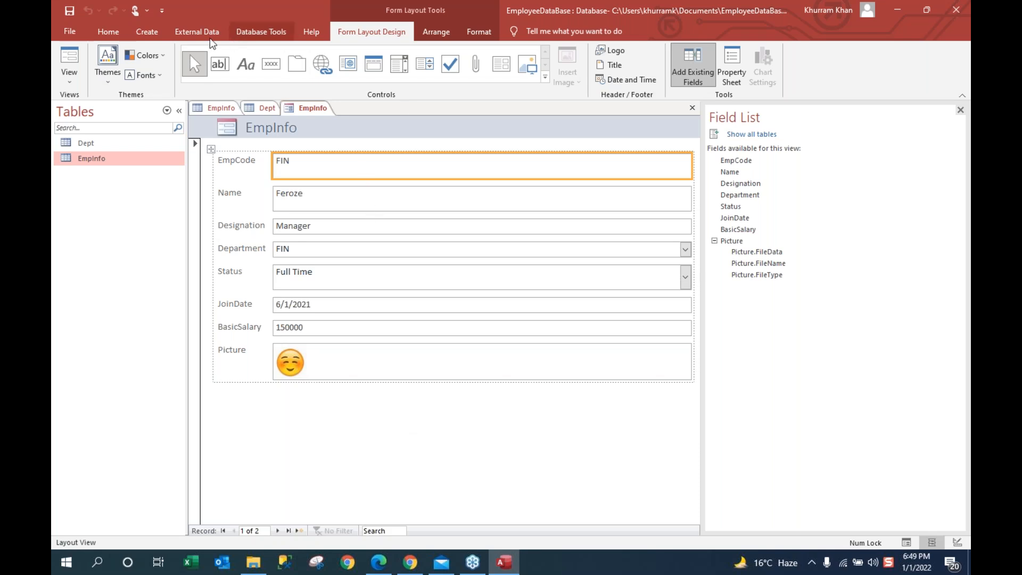
pyautogui.click(146, 32)
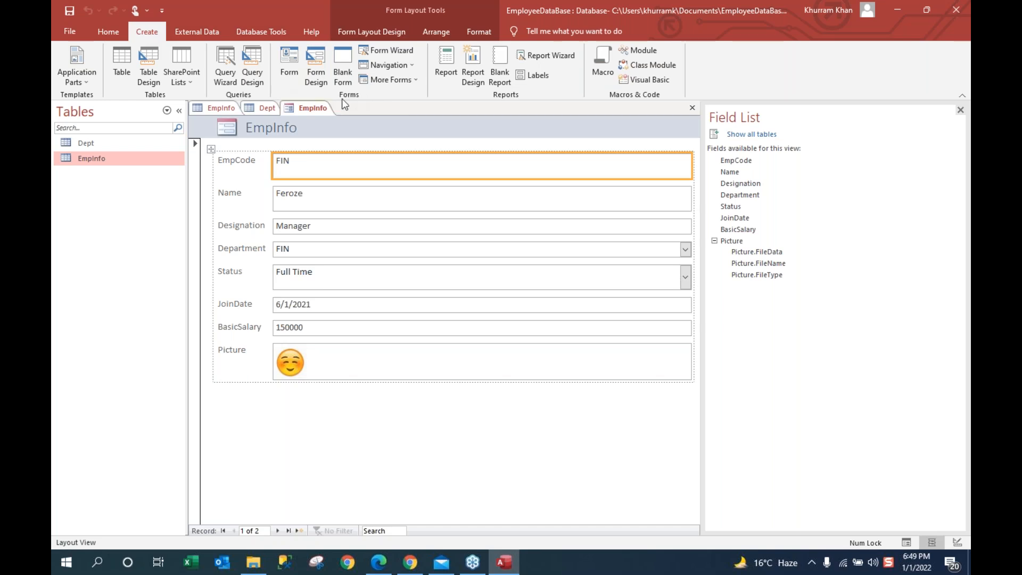
pyautogui.click(291, 67)
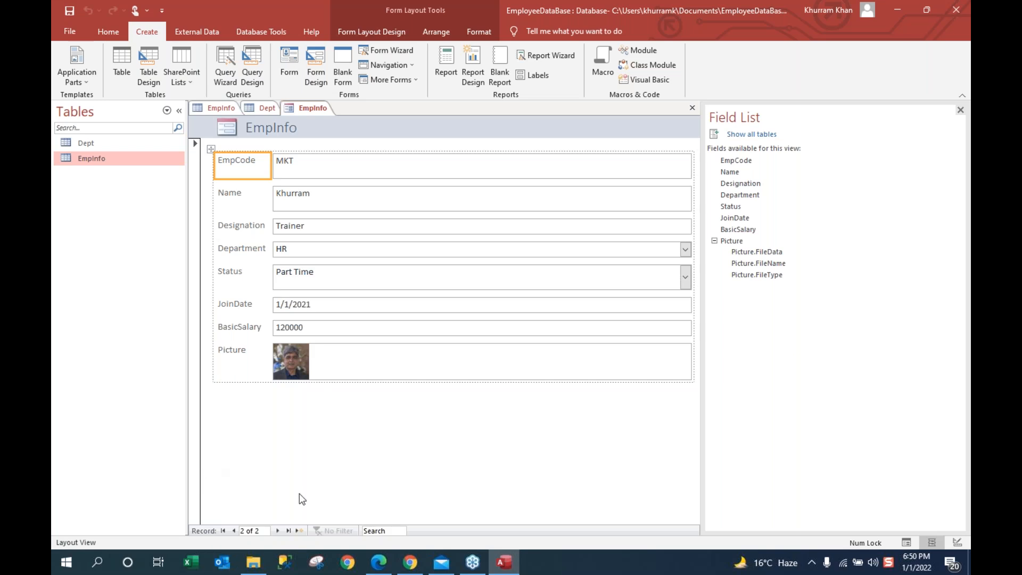
# Step: Step through the EmpInfo form's records and move to a new blank record
pyautogui.click(278, 530)
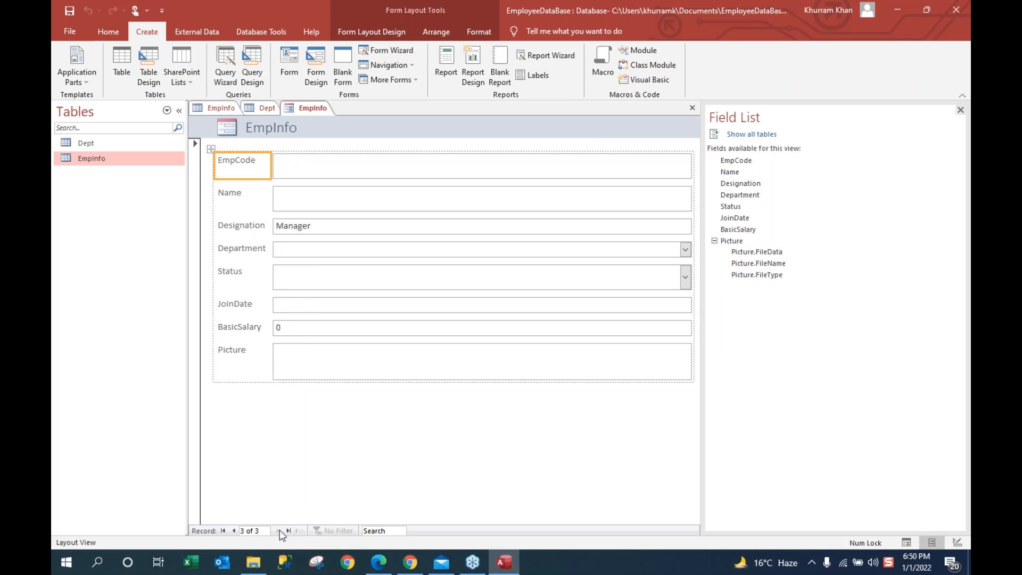
pyautogui.click(235, 531)
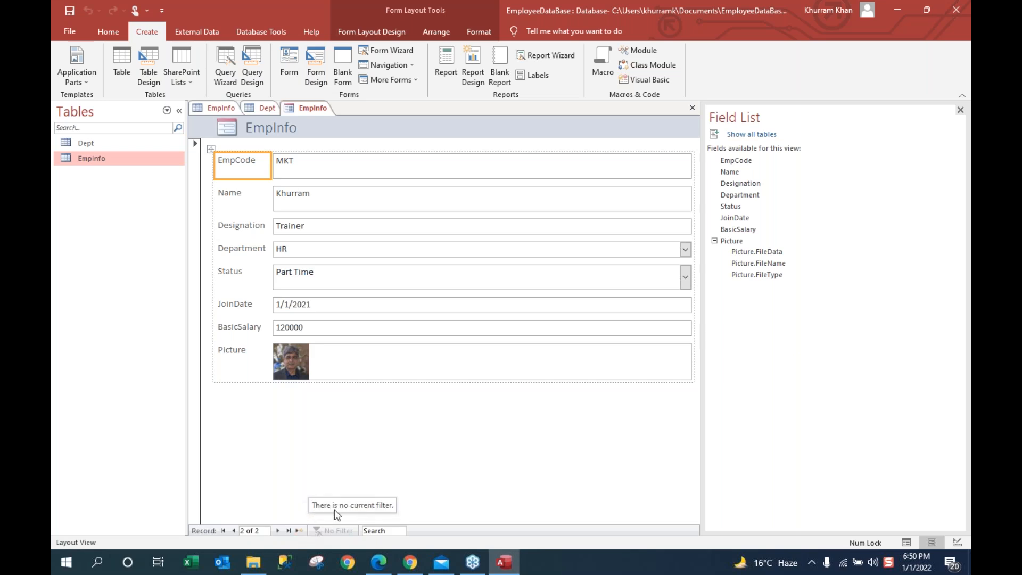
pyautogui.click(299, 530)
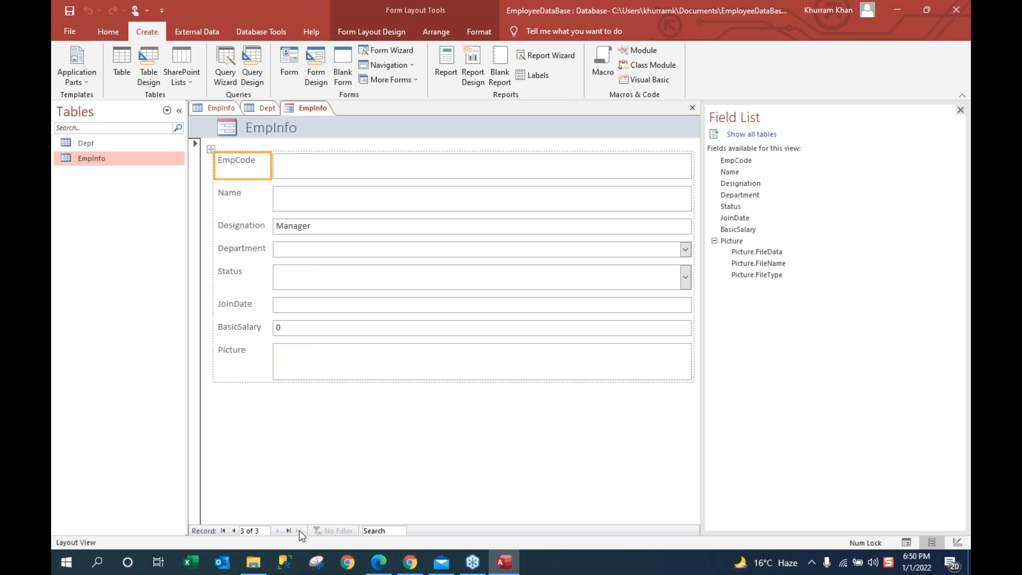
# Step: Compare the generated EmpInfo form with its source table's datasheet and close the form without saving it
pyautogui.click(296, 169)
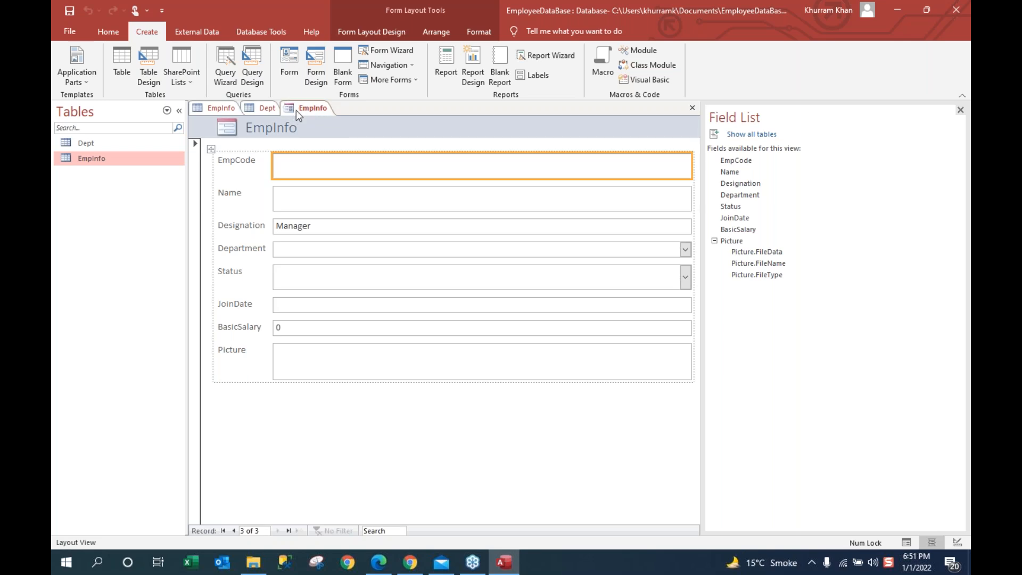
pyautogui.click(200, 109)
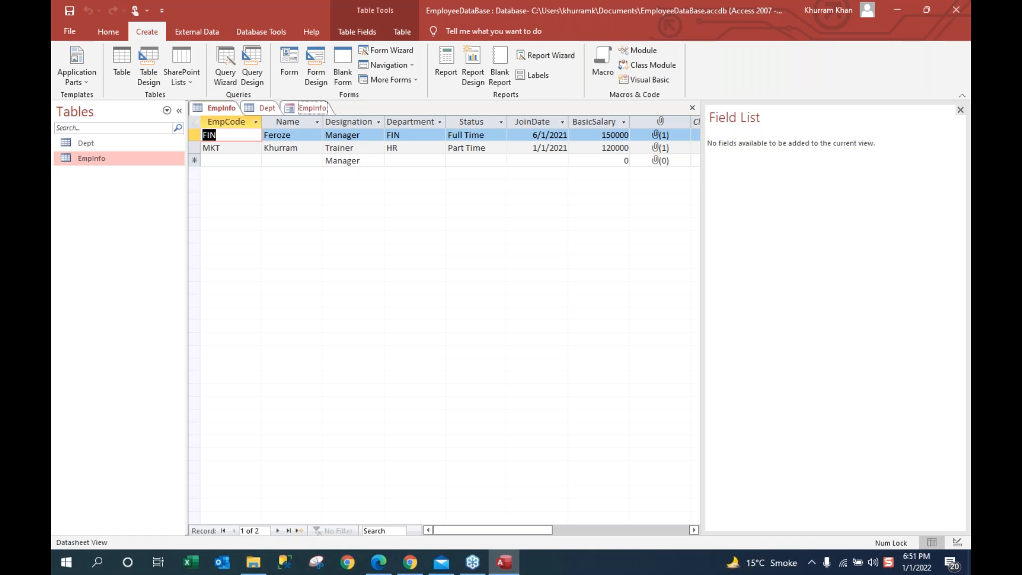
pyautogui.click(309, 110)
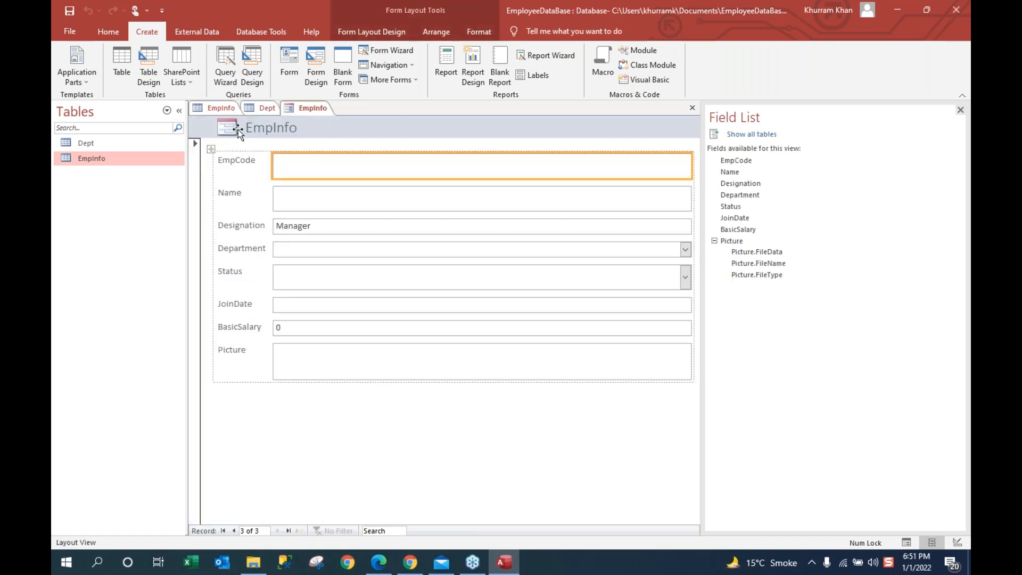
pyautogui.rightClick(322, 108)
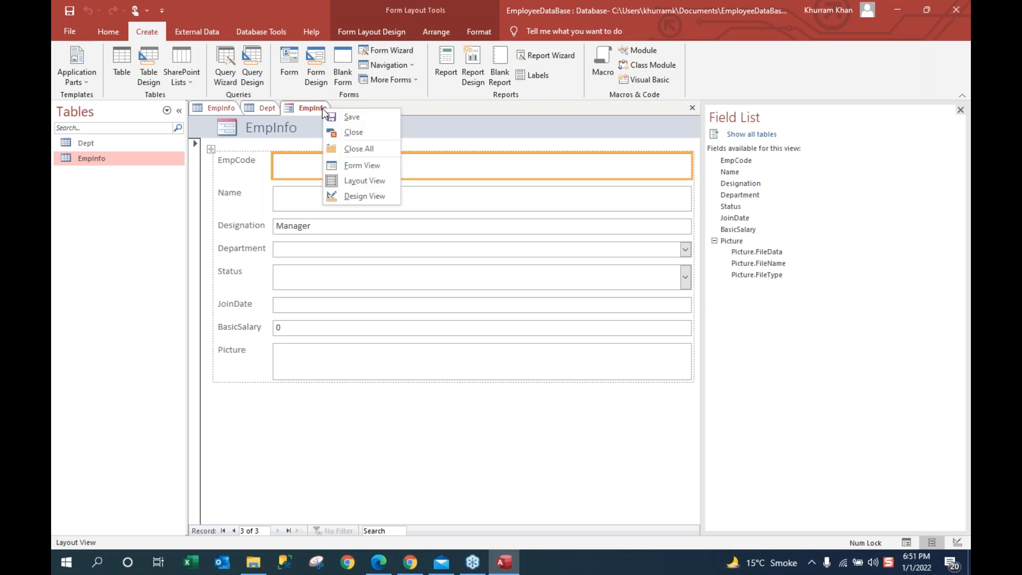
pyautogui.click(354, 132)
pyautogui.click(517, 318)
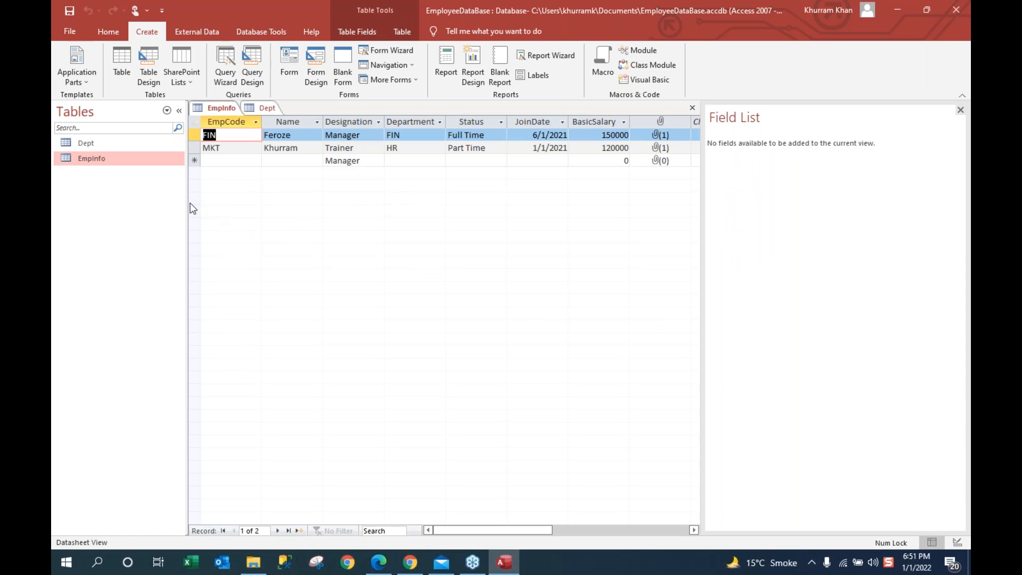
# Step: Create a blank form and display the available tables' fields with EmpInfo expanded
pyautogui.click(347, 64)
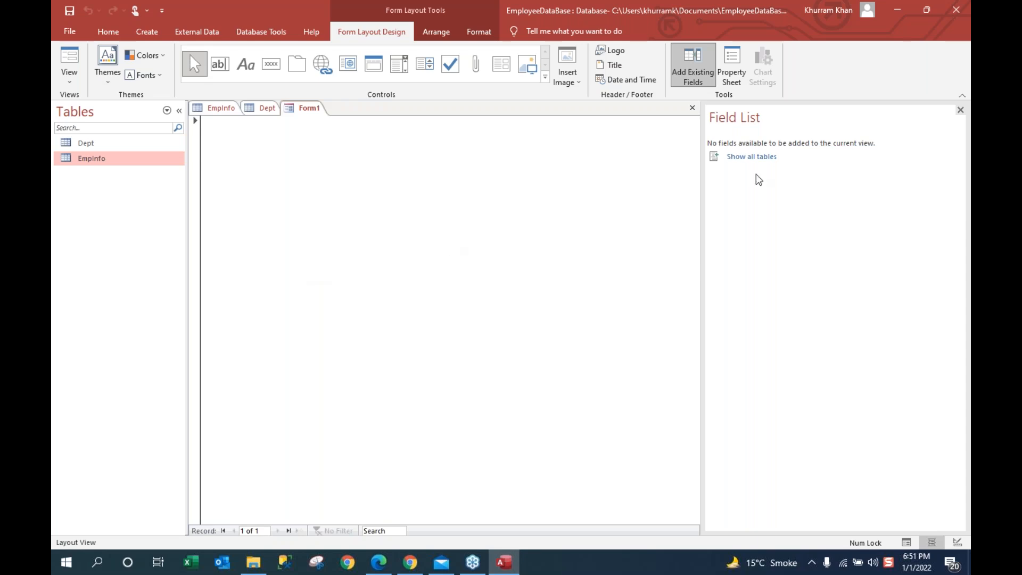
pyautogui.click(700, 85)
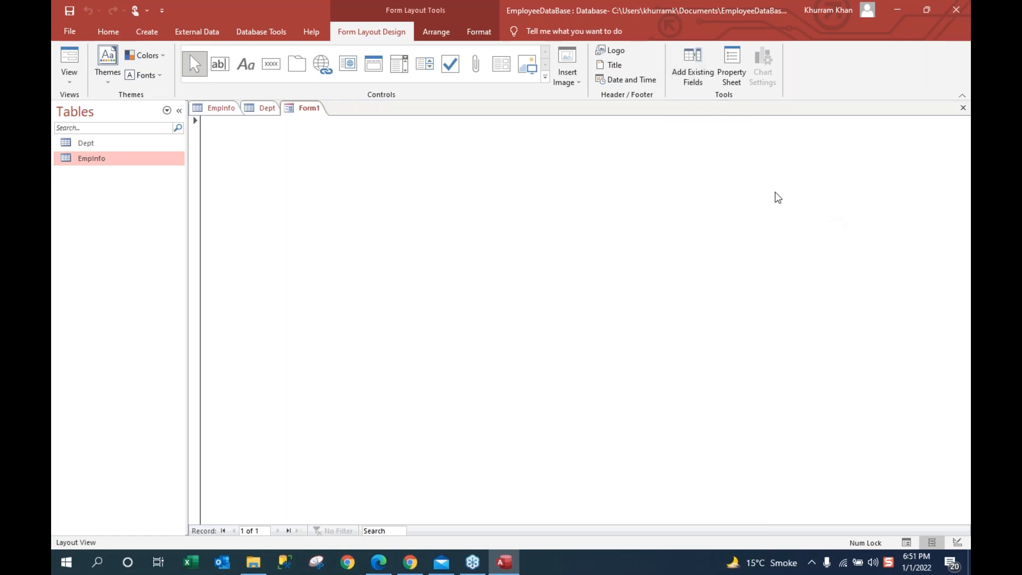
pyautogui.click(699, 72)
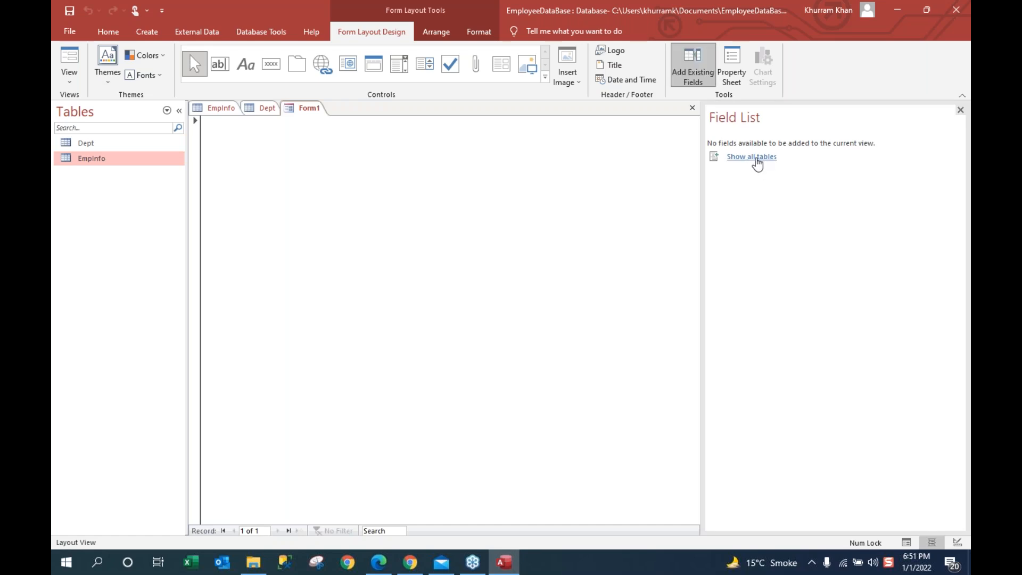
pyautogui.click(760, 159)
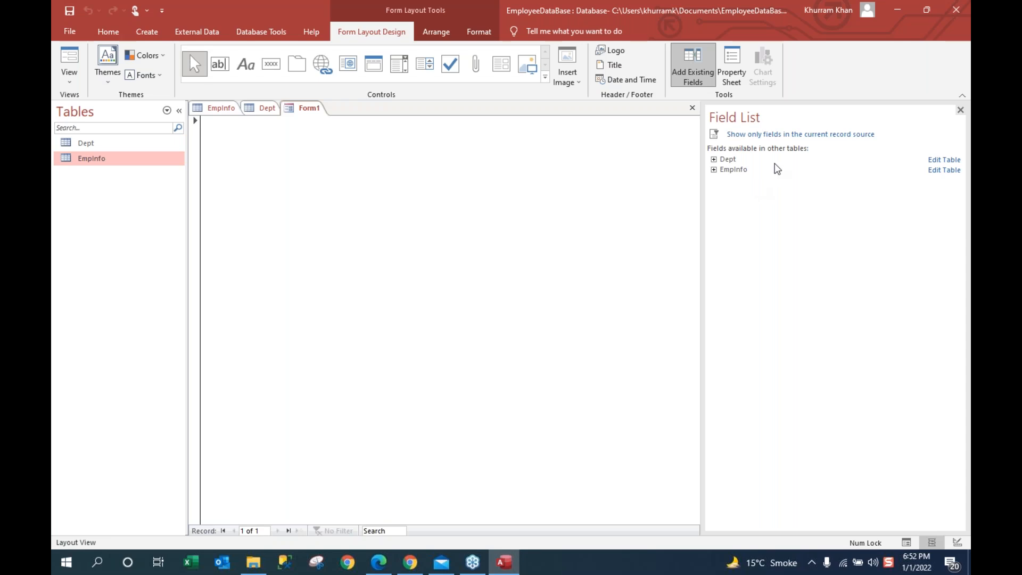
pyautogui.click(714, 170)
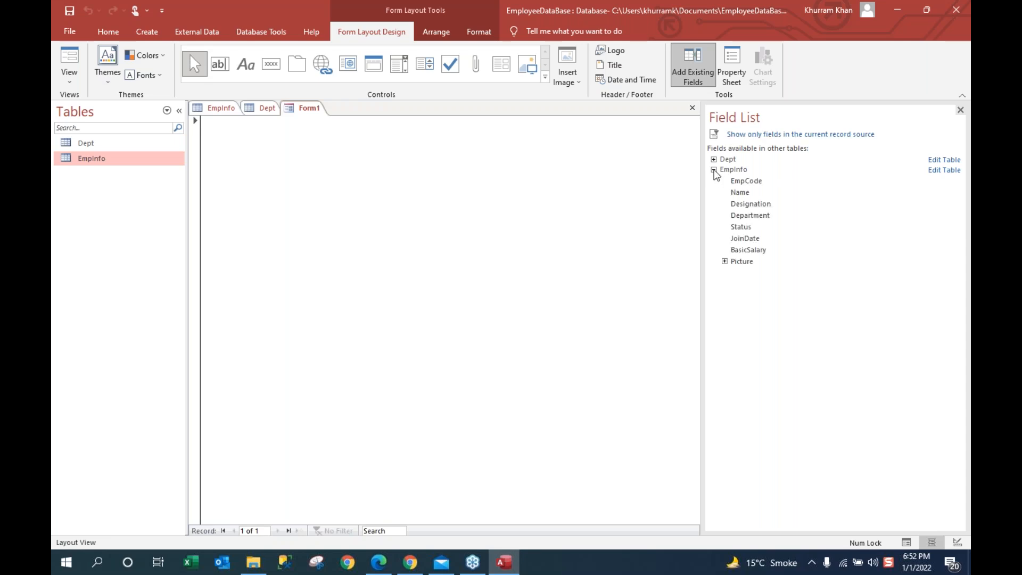
# Step: Add the EmpCode, Name, Designation, Department and Status fields from EmpInfo to the blank form
pyautogui.doubleClick(757, 185)
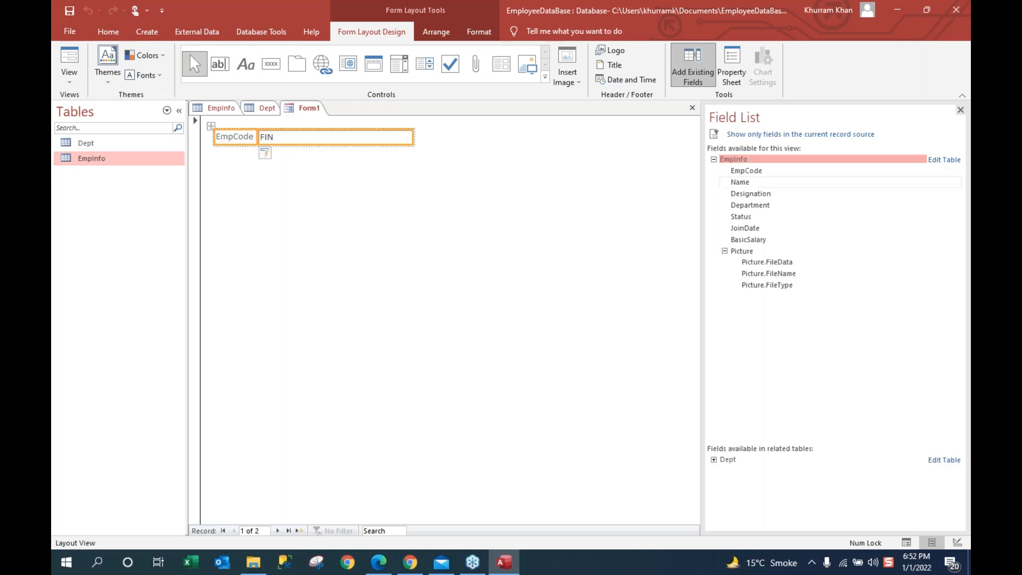
pyautogui.doubleClick(741, 183)
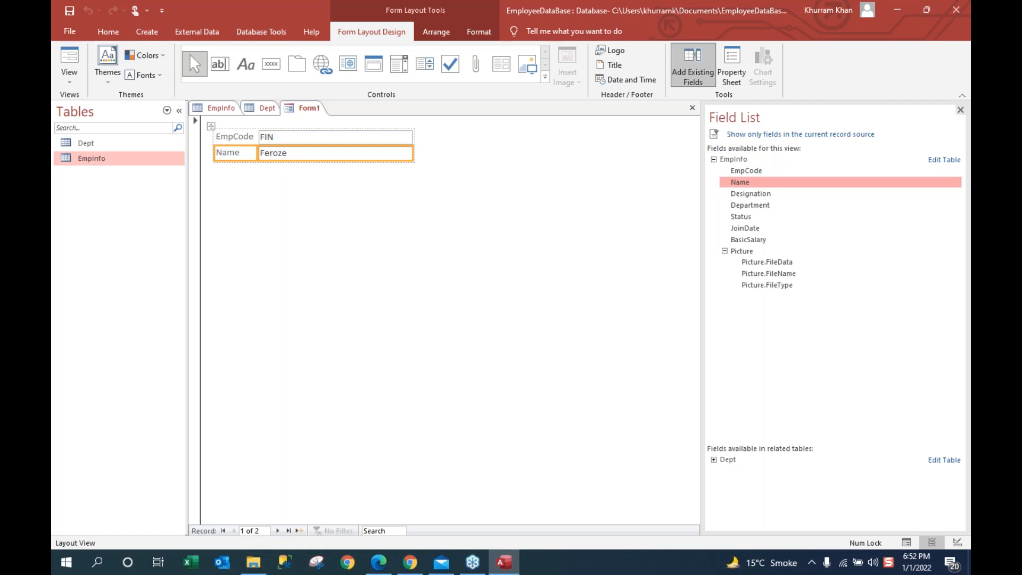
pyautogui.doubleClick(751, 195)
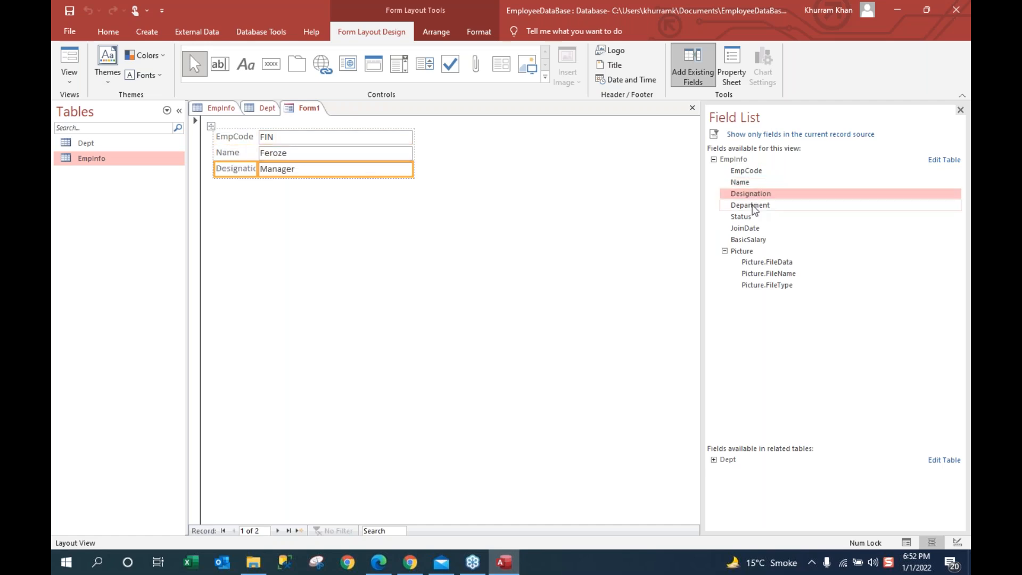
pyautogui.click(753, 207)
pyautogui.doubleClick(755, 209)
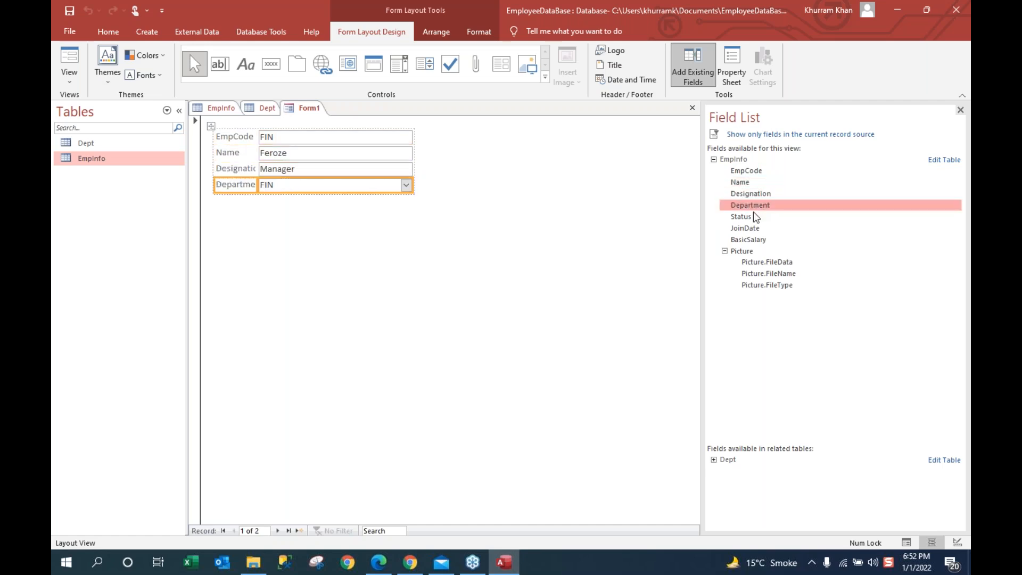
pyautogui.click(754, 219)
pyautogui.doubleClick(754, 218)
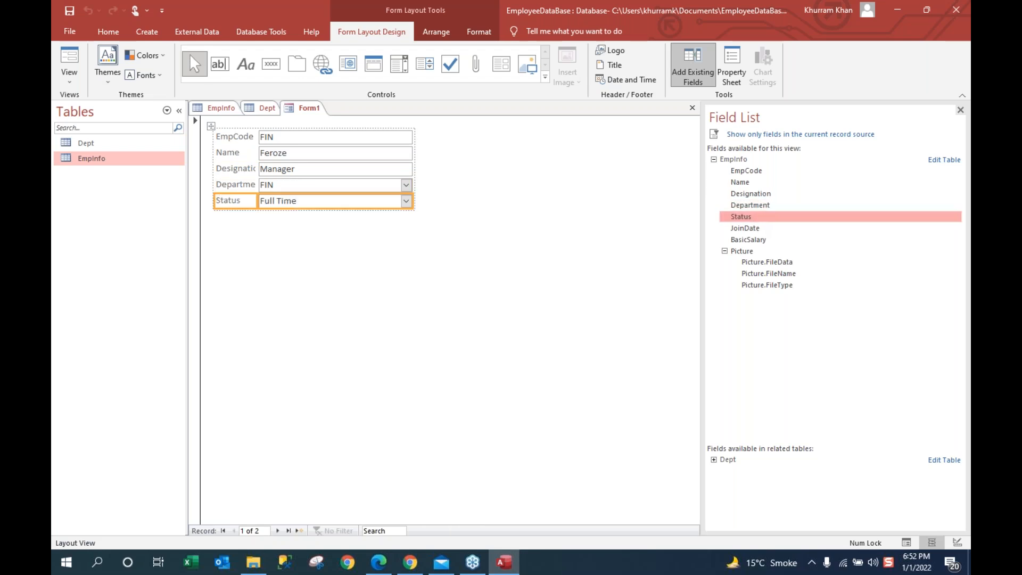
# Step: Select the whole field layout and close the blank form without saving its design
pyautogui.click(212, 128)
pyautogui.rightClick(212, 128)
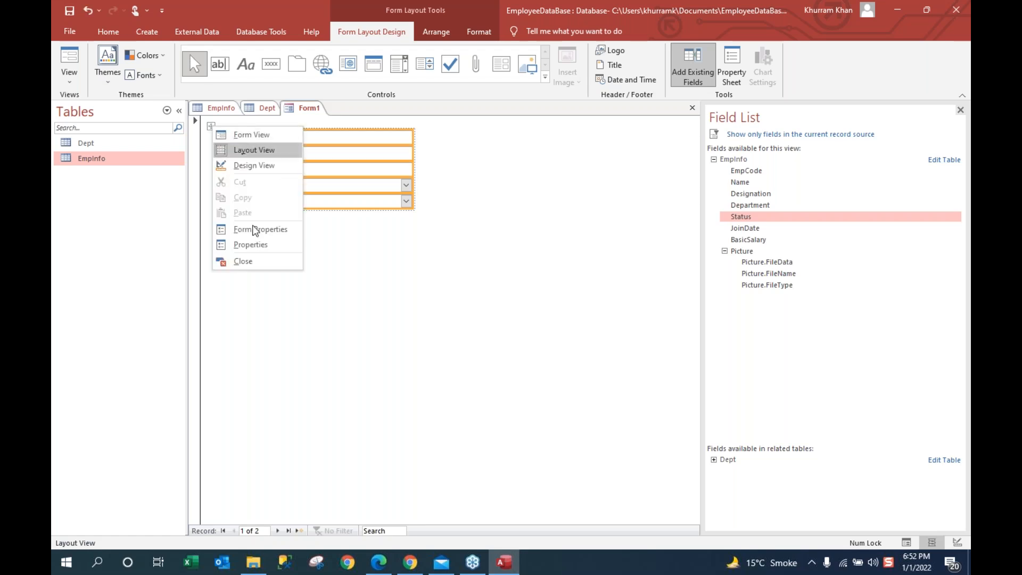
pyautogui.click(262, 262)
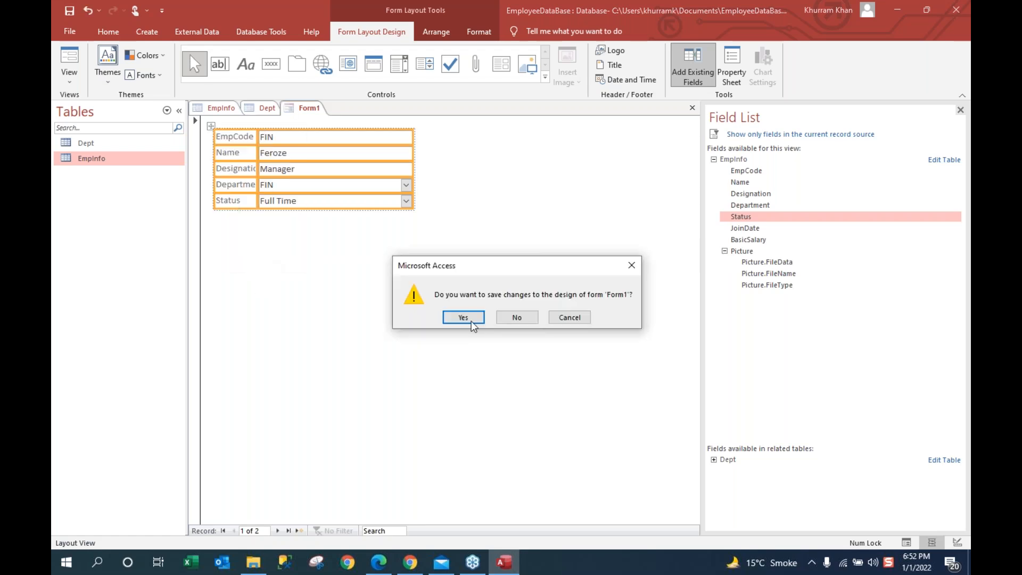
pyautogui.click(517, 317)
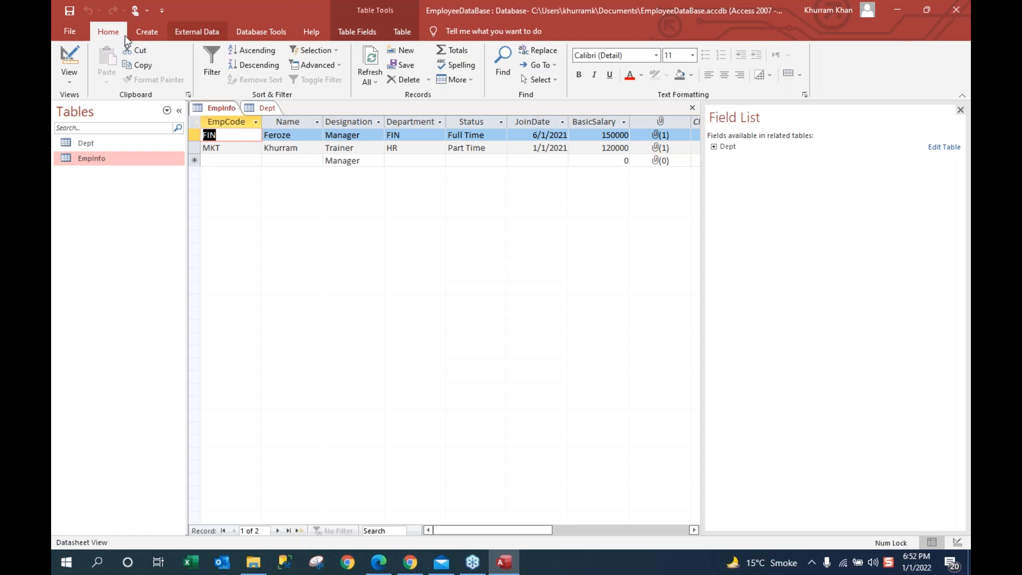
# Step: Create a form in Design View with EmpInfo's EmpCode, Name, Designation, Department, Status, JoinDate, BasicSalary and Picture fields
pyautogui.click(146, 32)
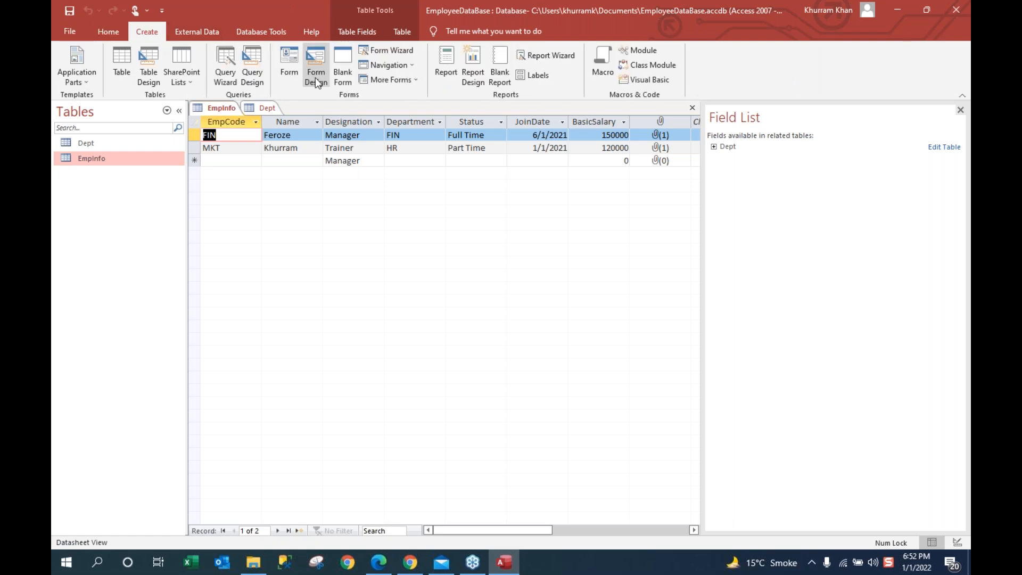
pyautogui.click(315, 78)
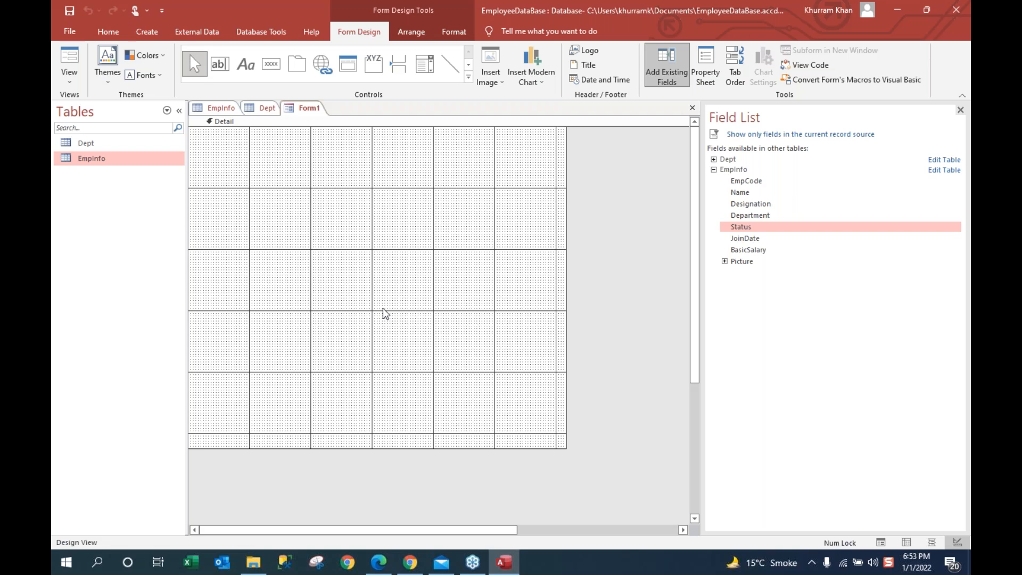
pyautogui.doubleClick(744, 182)
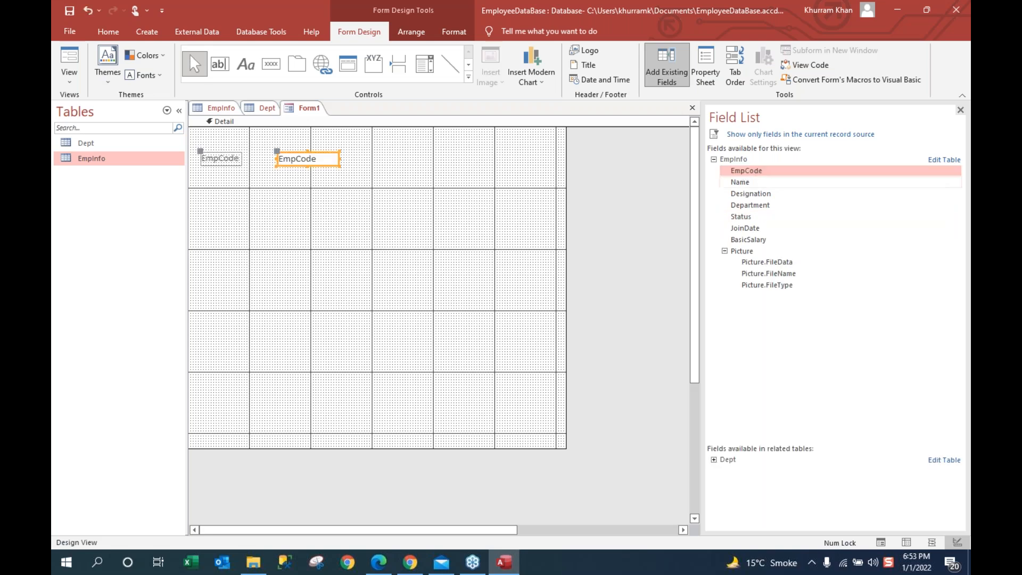
pyautogui.doubleClick(748, 184)
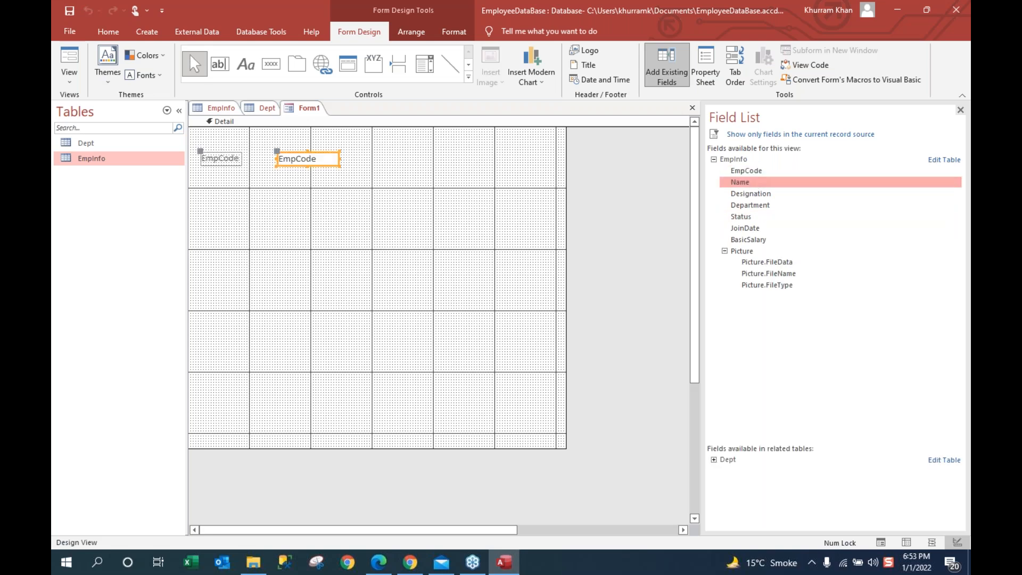
pyautogui.doubleClick(751, 193)
pyautogui.doubleClick(757, 205)
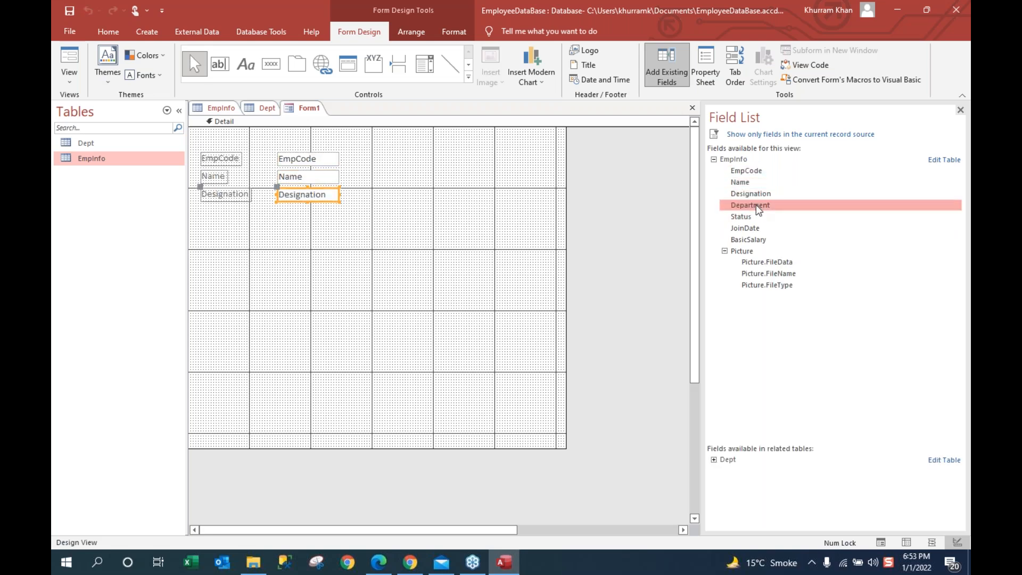
pyautogui.doubleClick(750, 216)
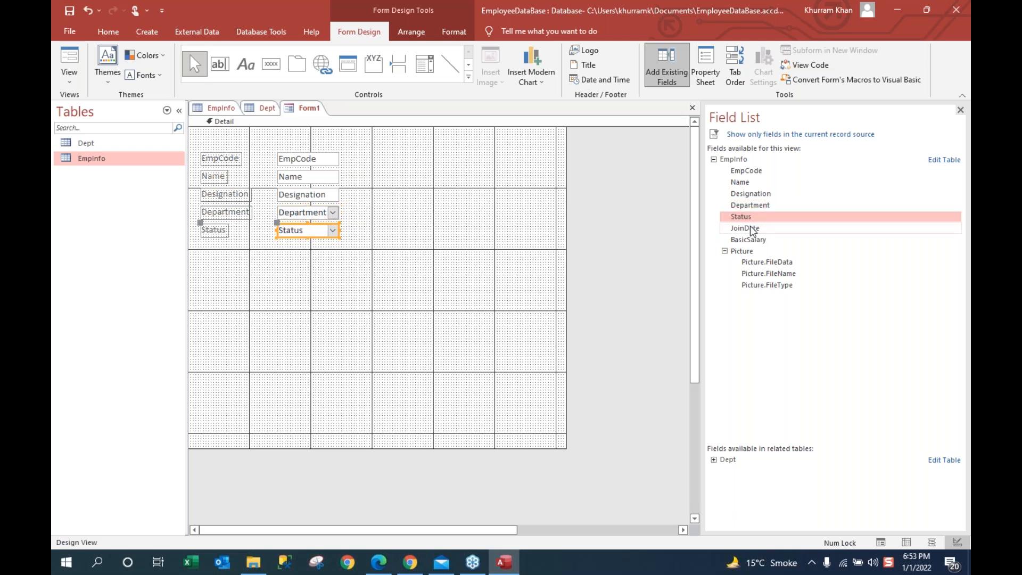
pyautogui.doubleClick(750, 227)
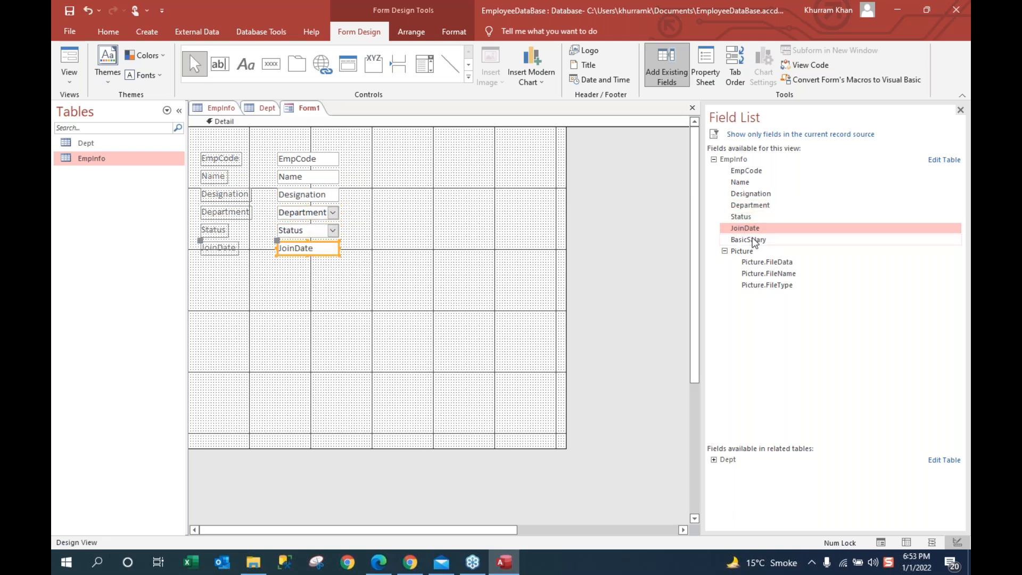
pyautogui.doubleClick(752, 240)
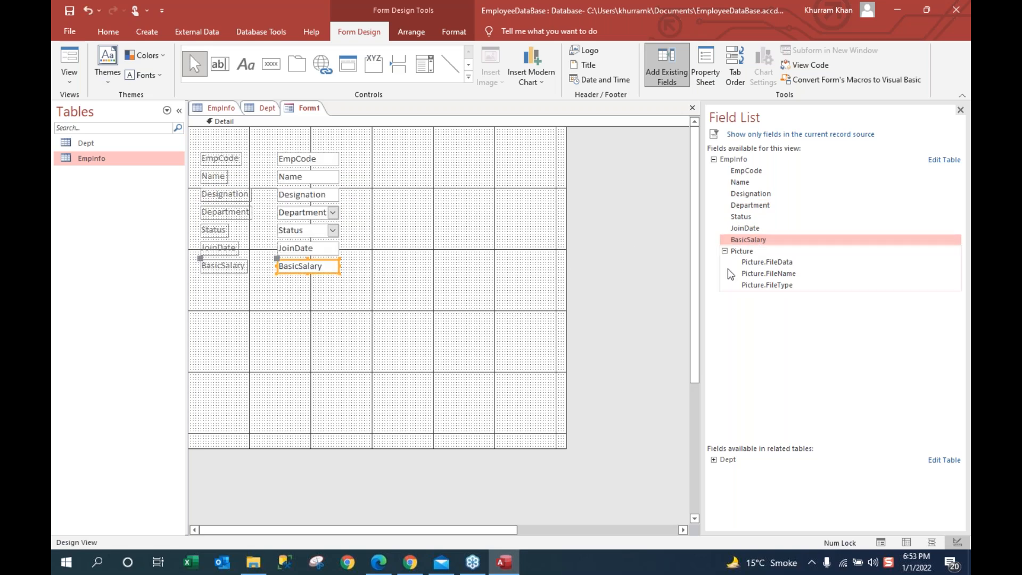
pyautogui.click(743, 253)
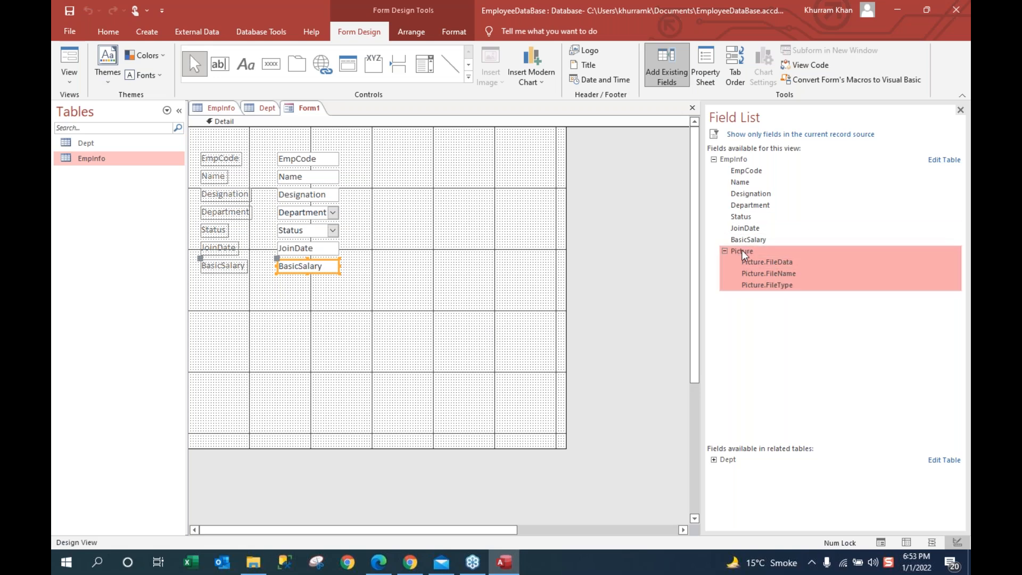
pyautogui.doubleClick(742, 250)
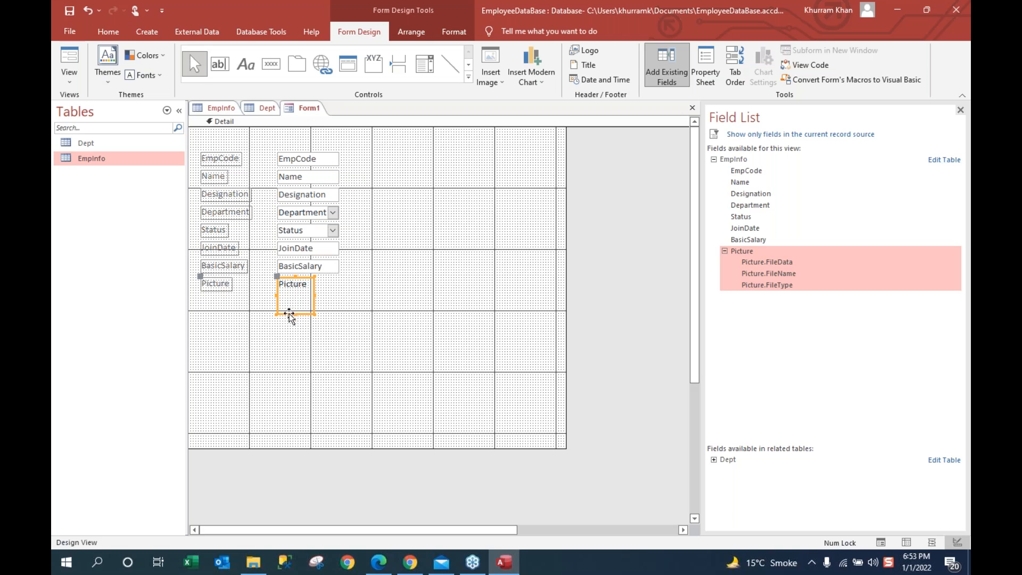
# Step: Move the Picture control to the right of the text boxes and enlarge it to span the EmpCode to BasicSalary rows
pyautogui.moveTo(289, 314); pyautogui.dragTo(451, 265)
pyautogui.moveTo(469, 208); pyautogui.dragTo(516, 208)
pyautogui.moveTo(431, 208); pyautogui.dragTo(397, 210)
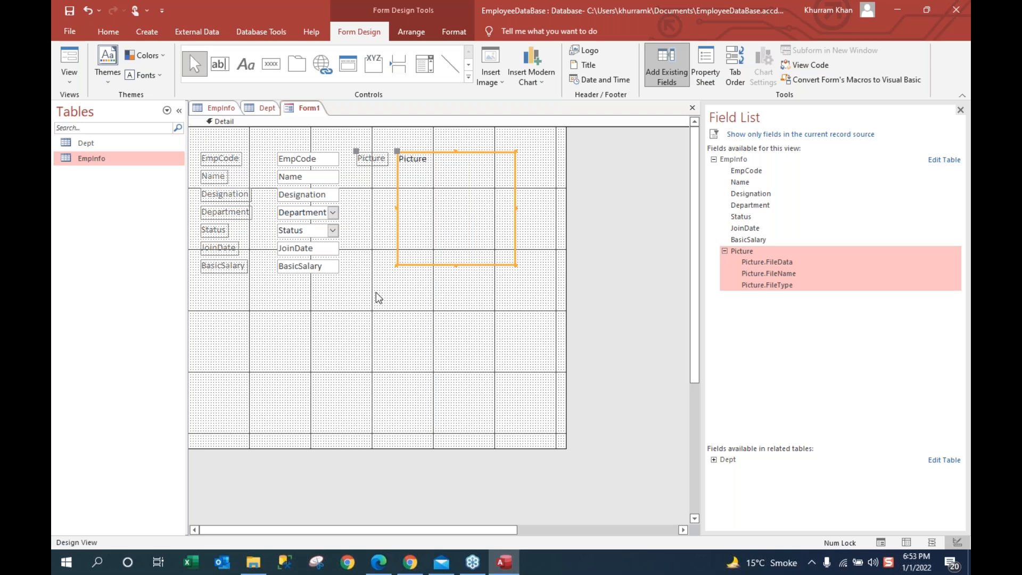
# Step: Widen all the field labels and text boxes slightly, and undo the extra adjustment made to the group
pyautogui.moveTo(368, 290); pyautogui.dragTo(193, 139)
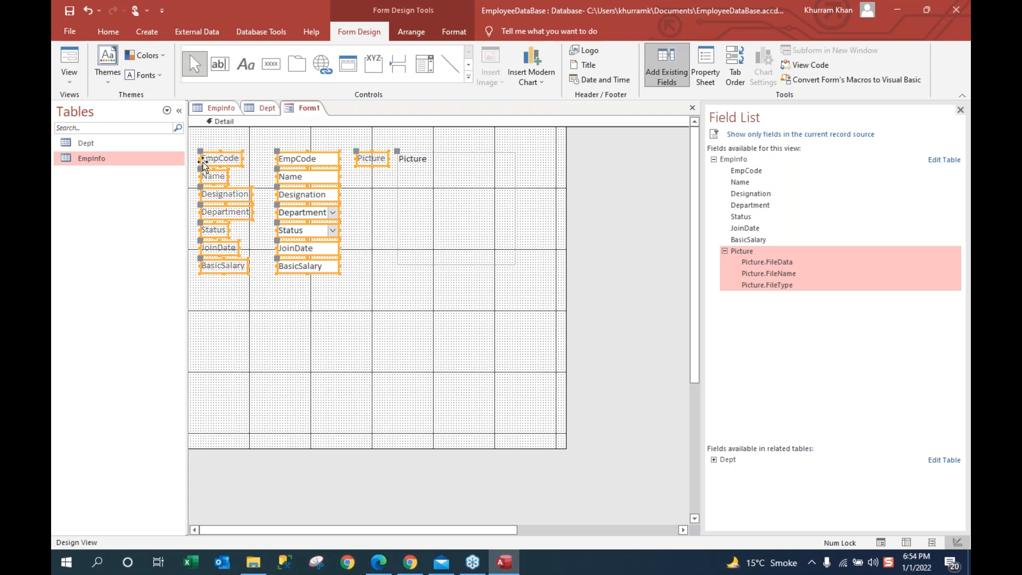
pyautogui.moveTo(231, 178); pyautogui.dragTo(245, 178)
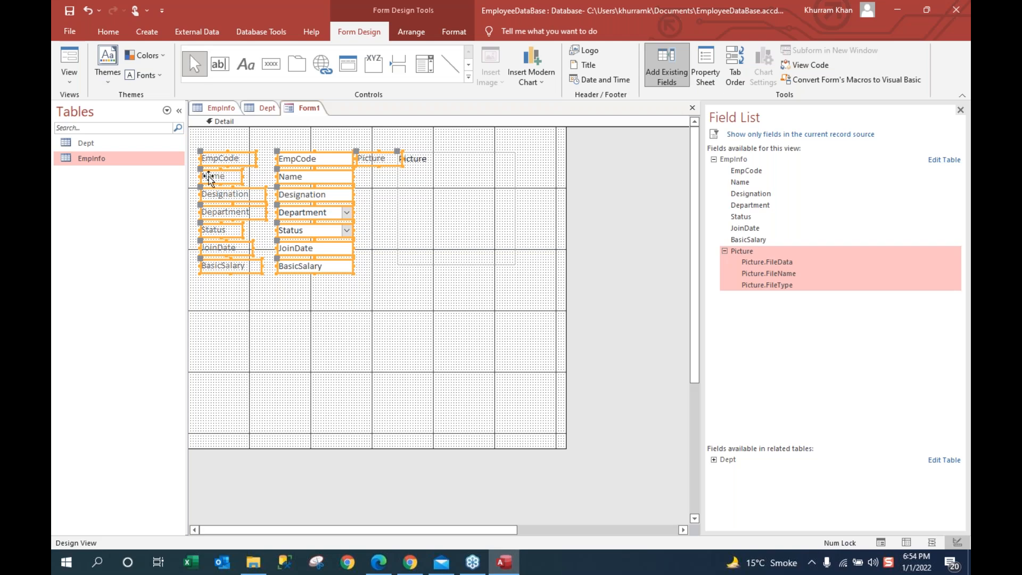
pyautogui.moveTo(202, 186); pyautogui.dragTo(194, 184)
pyautogui.hotkey('ctrl', 'z')
pyautogui.click(366, 346)
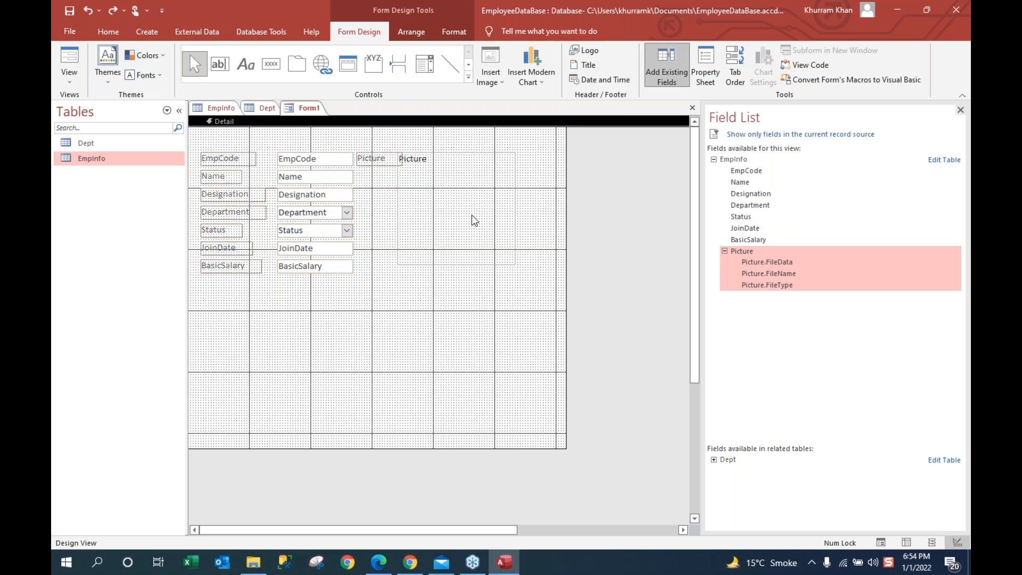
# Step: Preview the form with its enlarged Picture control in Form View, and return to Design View
pyautogui.rightClick(312, 113)
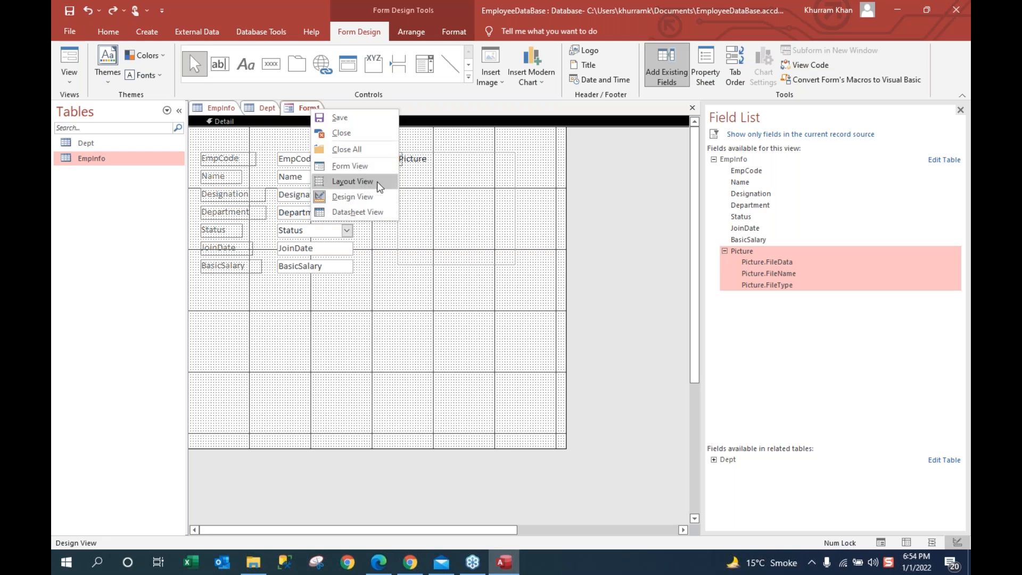
pyautogui.click(345, 167)
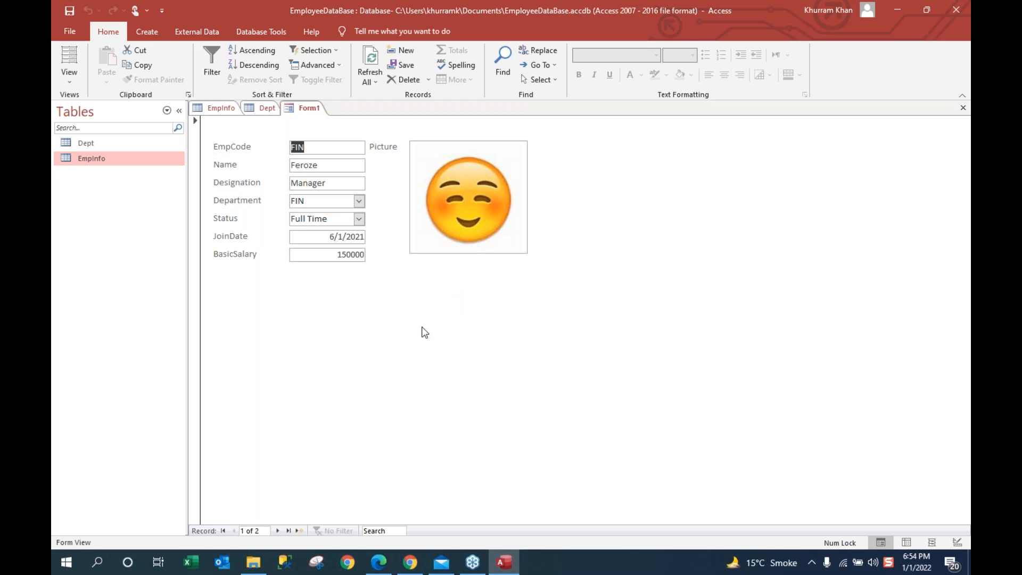
pyautogui.click(314, 109)
pyautogui.rightClick(316, 112)
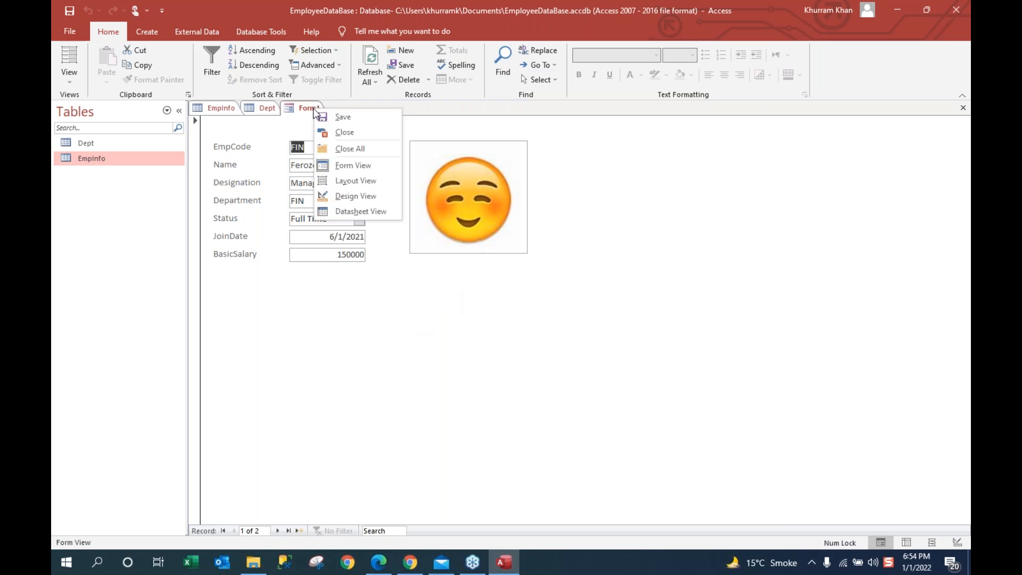
pyautogui.click(363, 196)
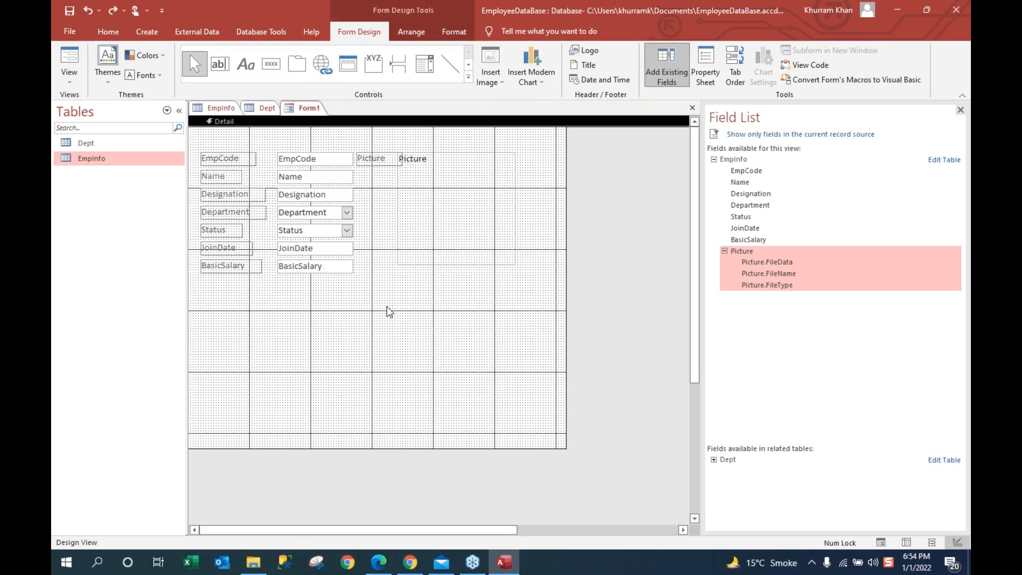
# Step: Move all the field controls and the Picture control down together to leave space above them for a title
pyautogui.moveTo(532, 307); pyautogui.dragTo(188, 135)
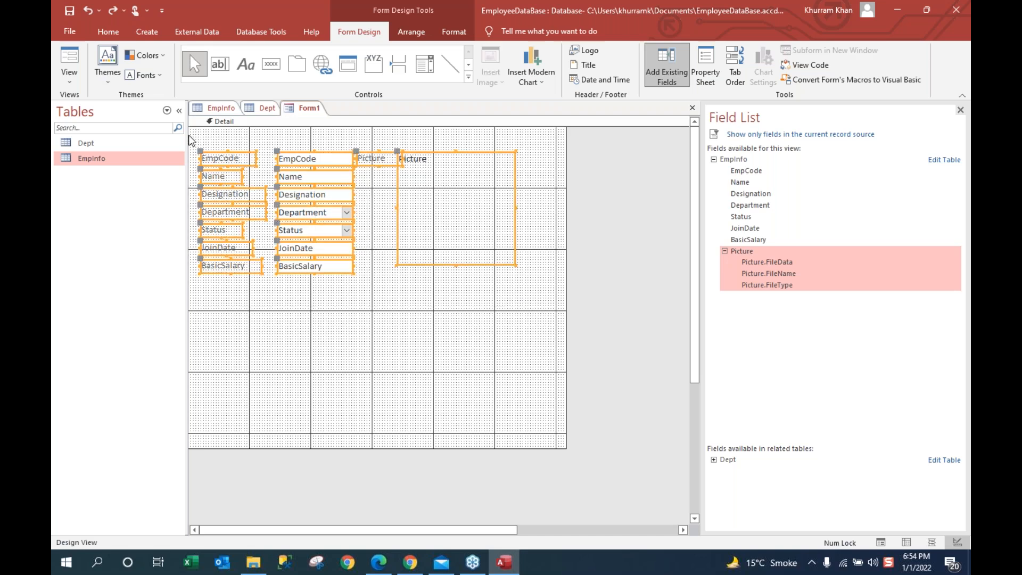
pyautogui.moveTo(335, 274); pyautogui.dragTo(334, 310)
pyautogui.click(302, 134)
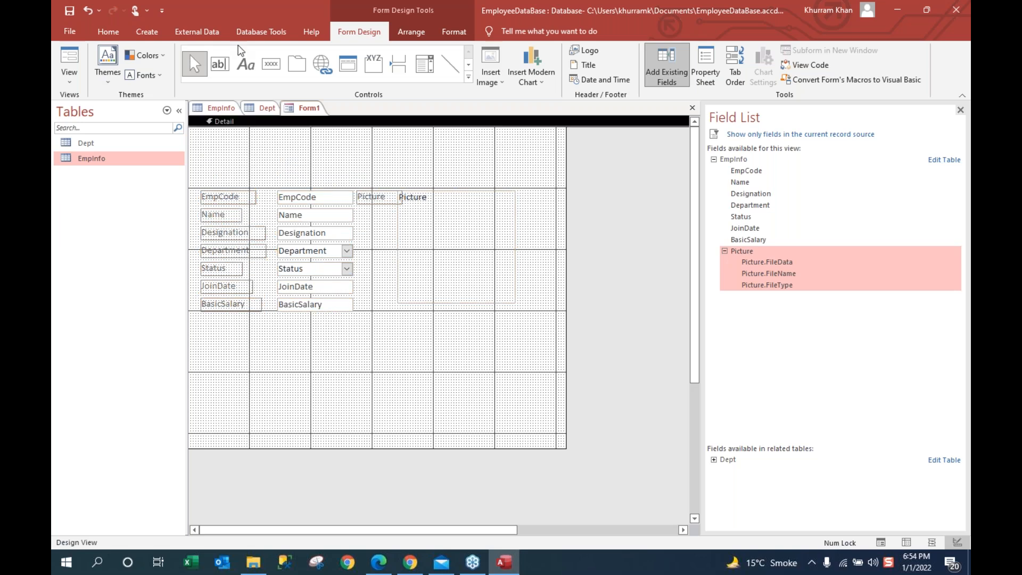
# Step: Add a wide label reading Employee Information in the empty space above the fields
pyautogui.click(246, 65)
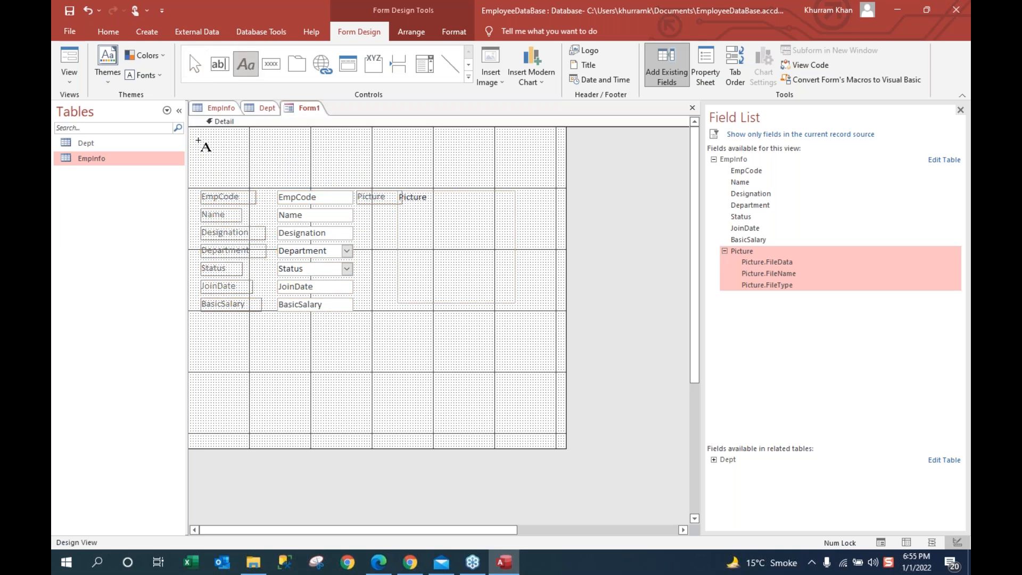
pyautogui.moveTo(198, 139)
pyautogui.mouseDown()
pyautogui.moveTo(251, 155)
pyautogui.moveTo(480, 173)
pyautogui.mouseUp()
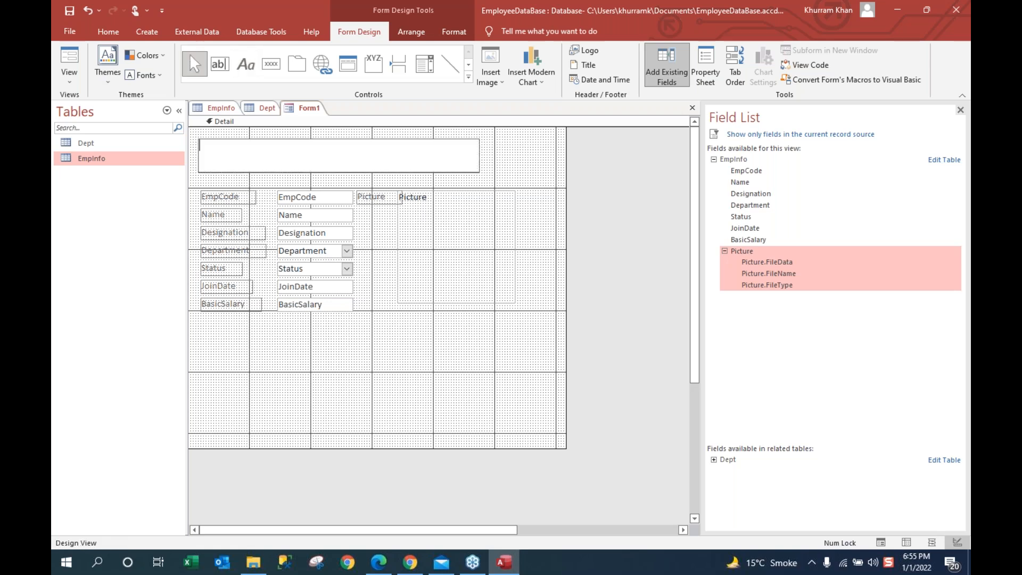
pyautogui.write('Employe e Information')
# Step: Set the font size of the Employee Information label to 26
pyautogui.moveTo(294, 145); pyautogui.dragTo(204, 143)
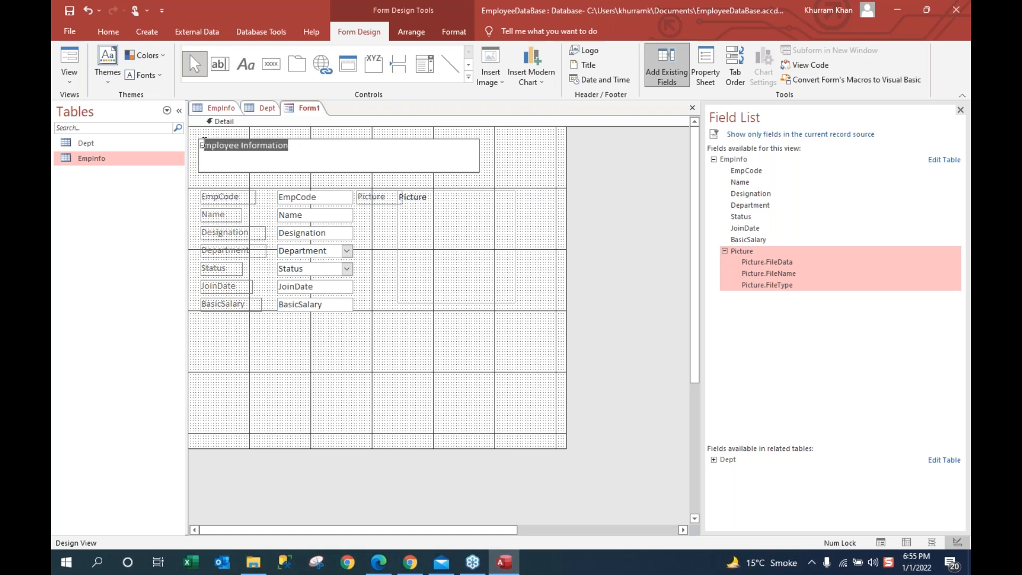
pyautogui.click(108, 31)
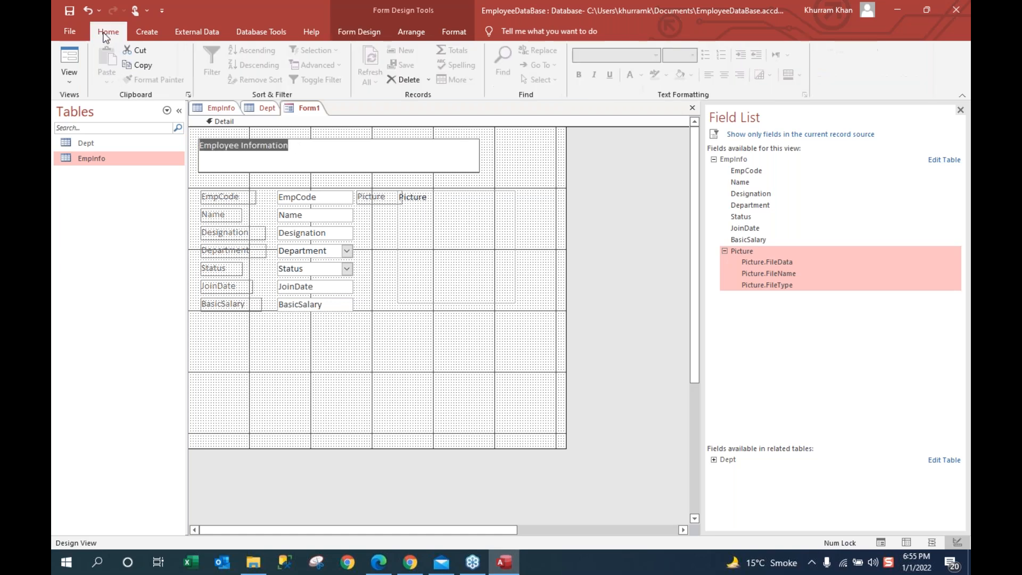
pyautogui.click(240, 152)
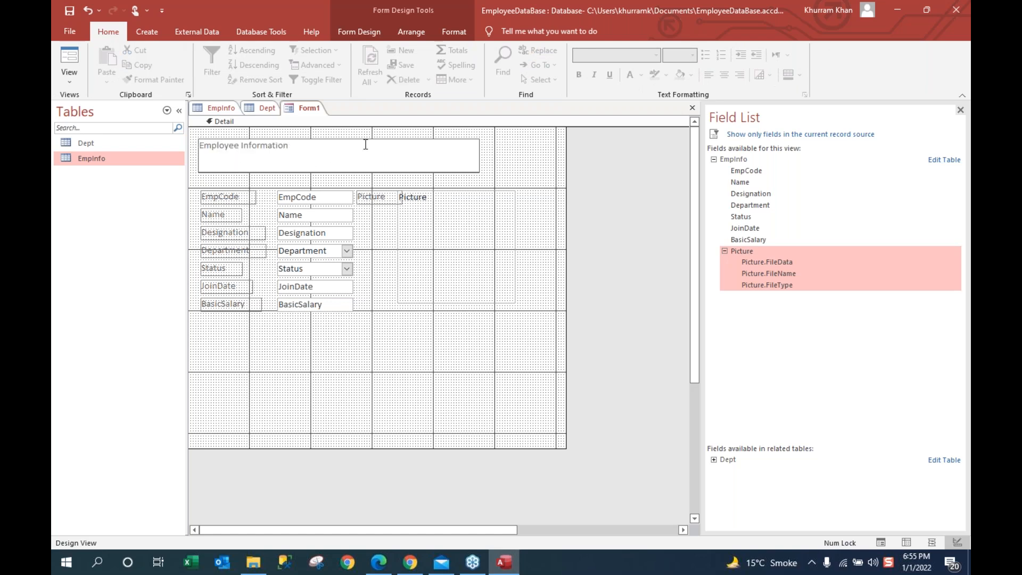
pyautogui.click(457, 31)
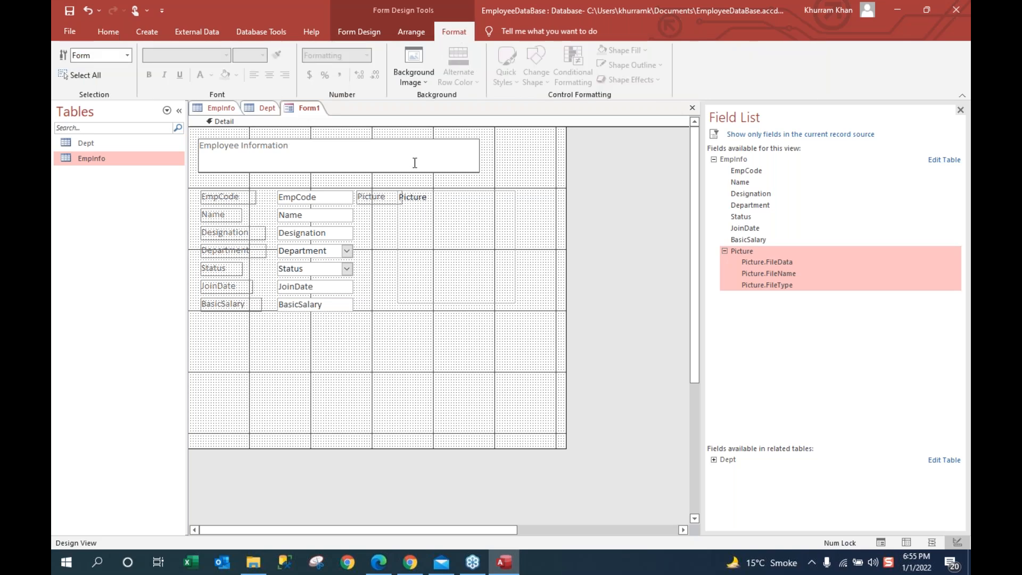
pyautogui.click(376, 170)
pyautogui.click(363, 162)
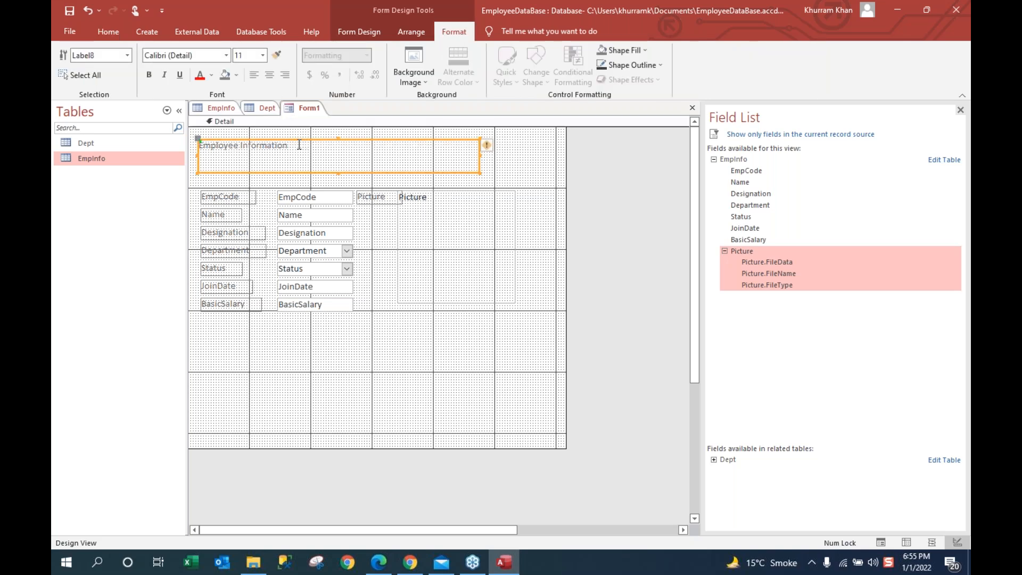
pyautogui.moveTo(299, 145); pyautogui.dragTo(198, 145)
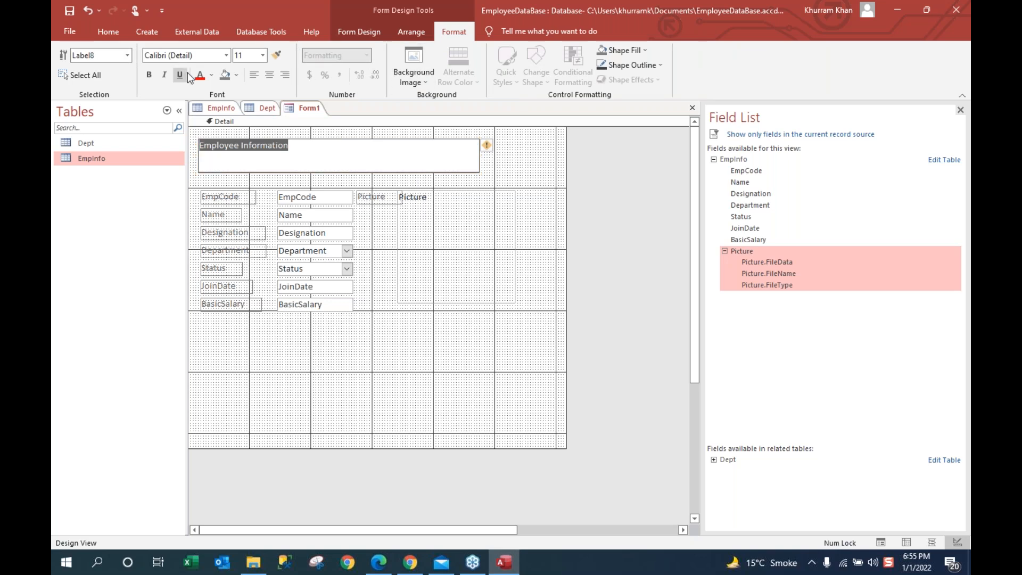
pyautogui.click(262, 56)
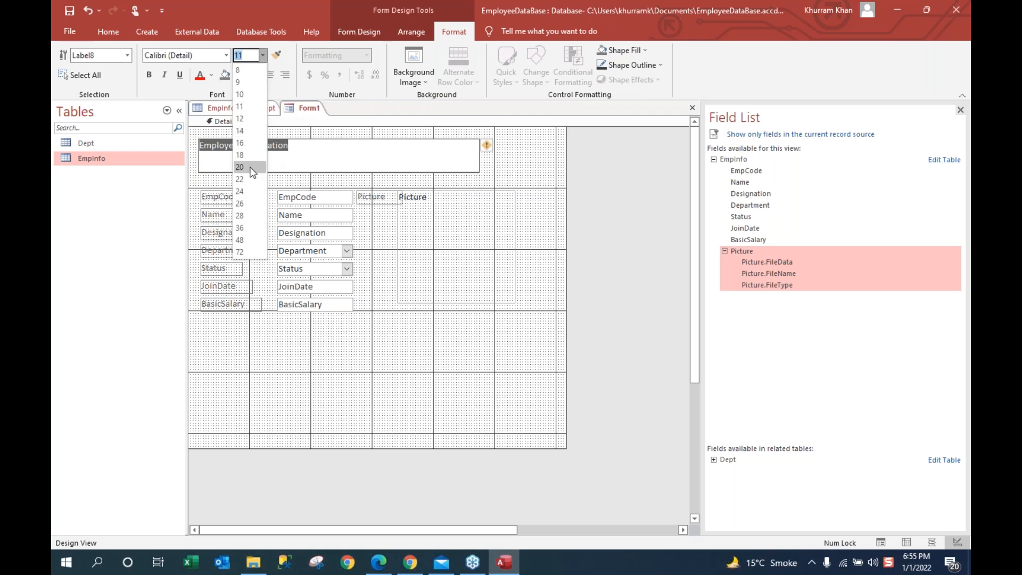
pyautogui.click(240, 167)
pyautogui.click(263, 55)
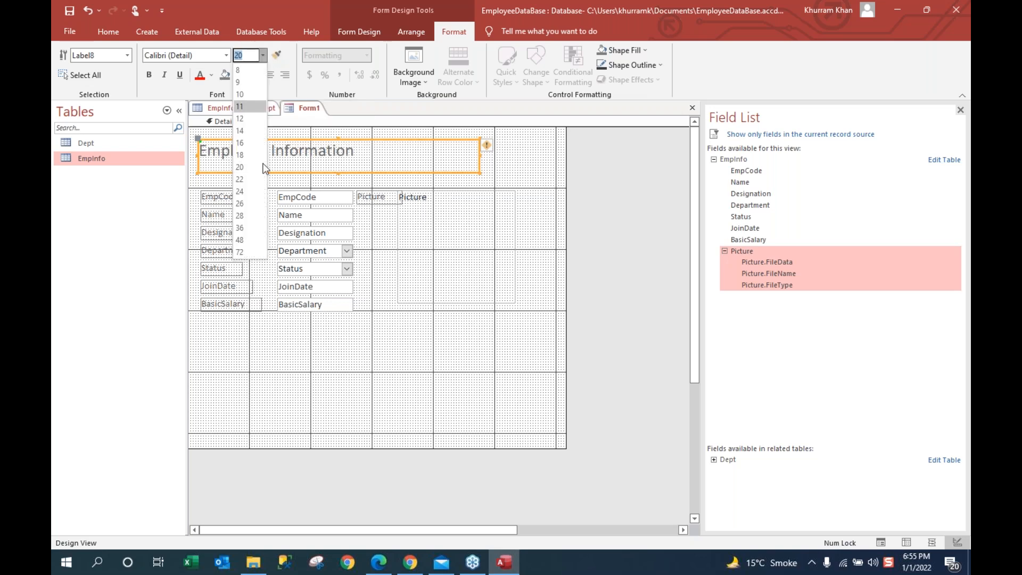
pyautogui.click(251, 204)
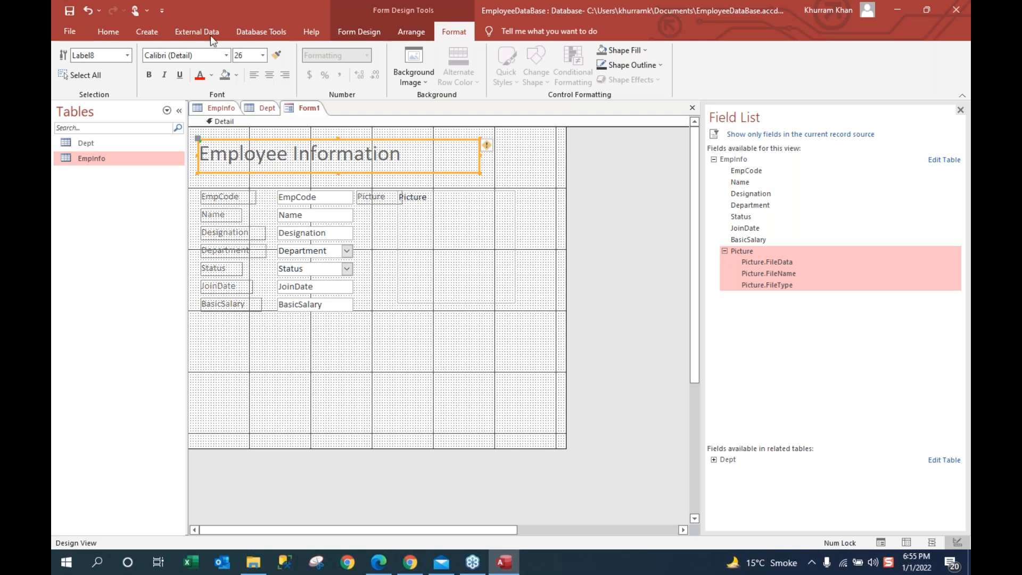
# Step: Center the Employee Information text within its label and color it red
pyautogui.click(271, 78)
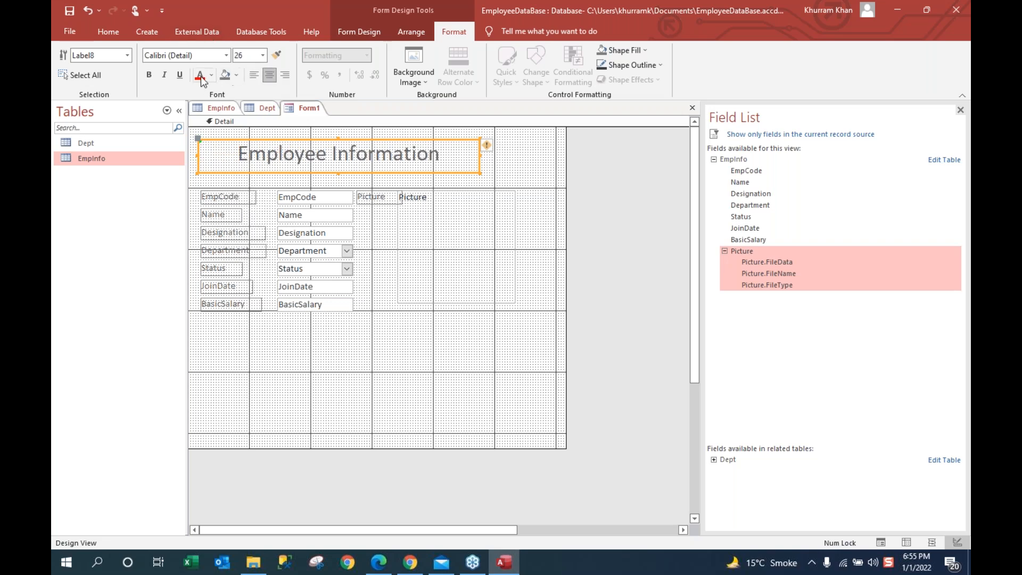
pyautogui.click(211, 77)
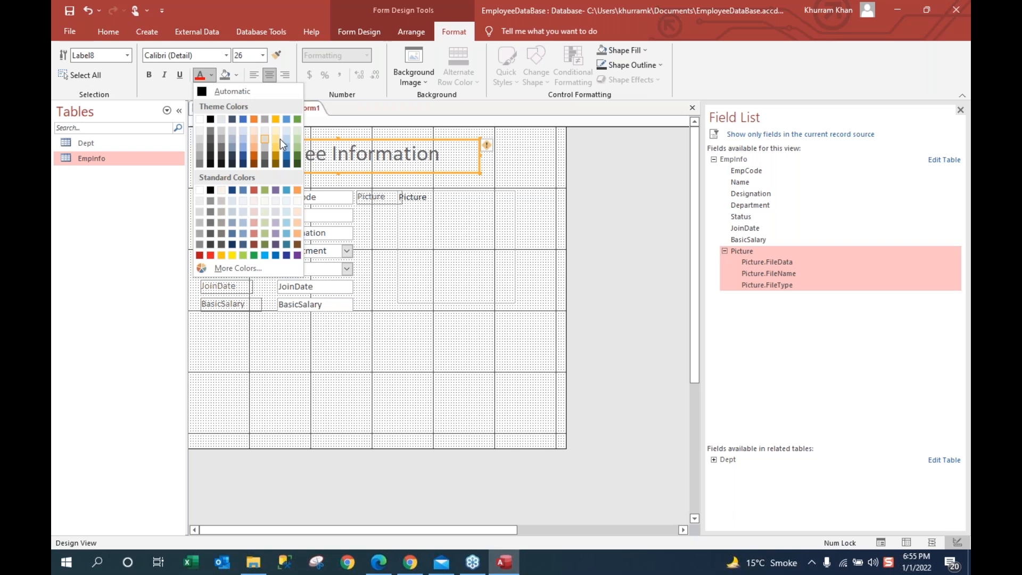
pyautogui.click(211, 255)
pyautogui.click(351, 343)
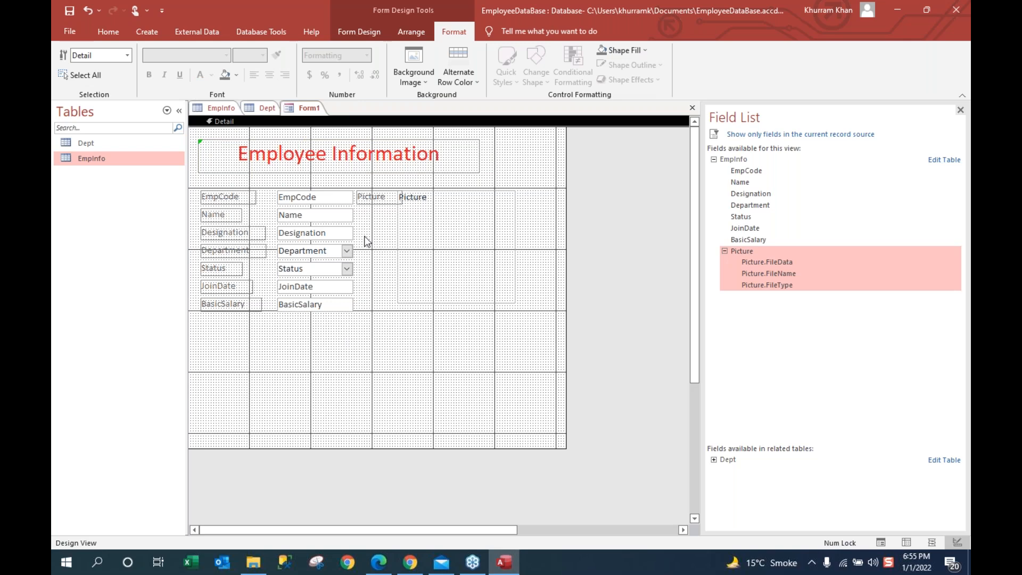
# Step: Check the Employee Information title in Form View, and go back to Design View
pyautogui.rightClick(306, 108)
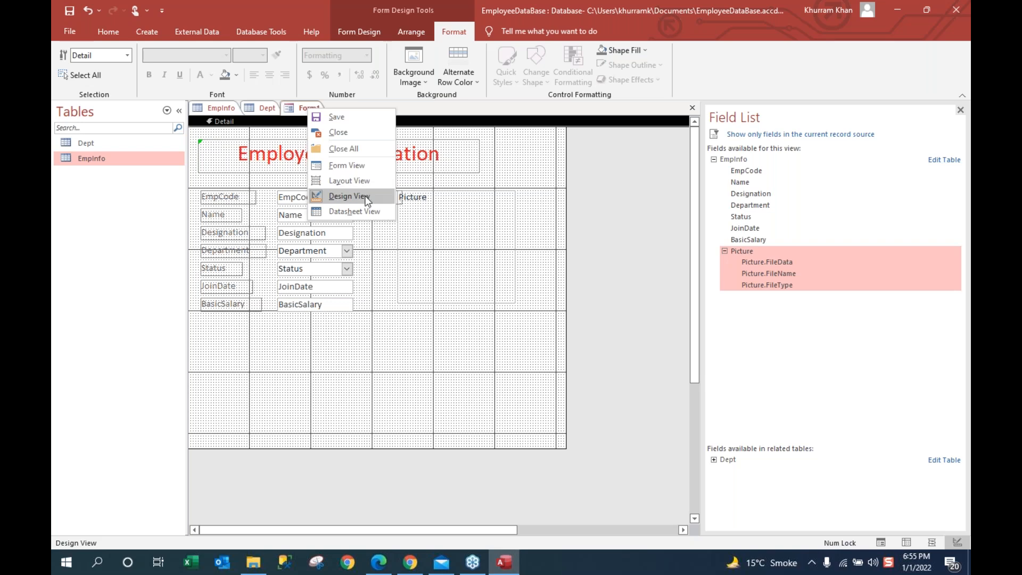
pyautogui.click(367, 166)
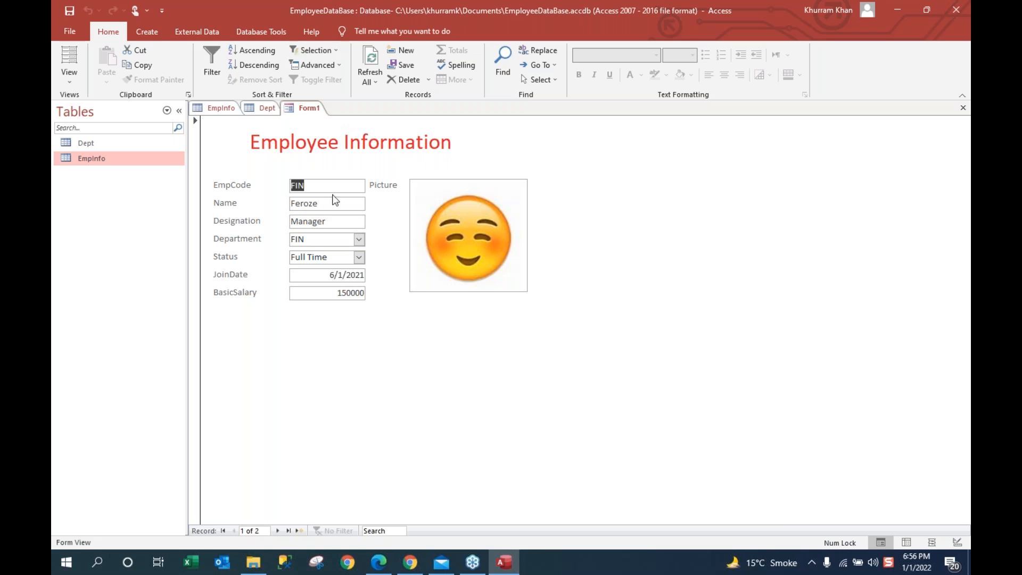
pyautogui.rightClick(316, 106)
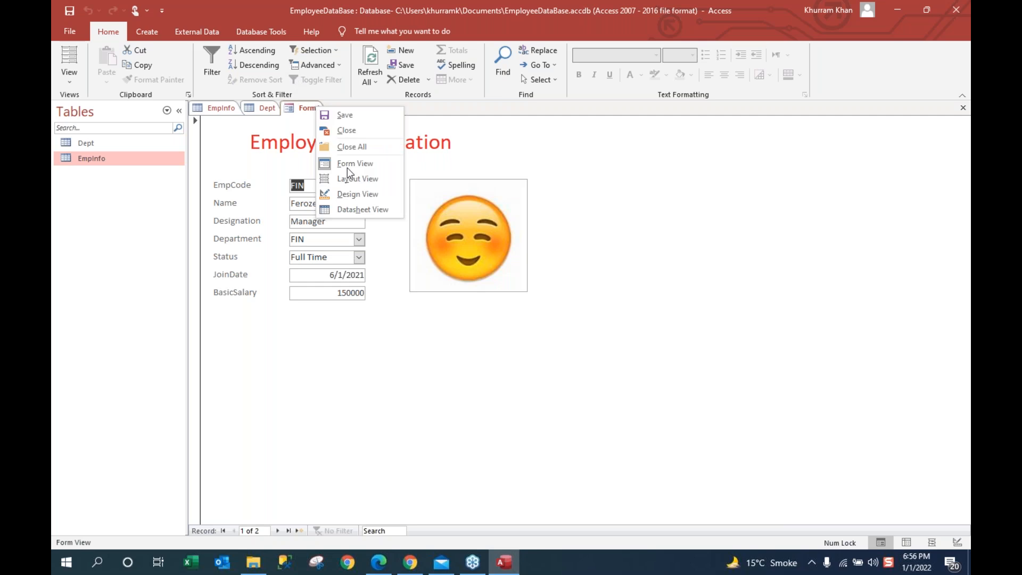
pyautogui.click(376, 194)
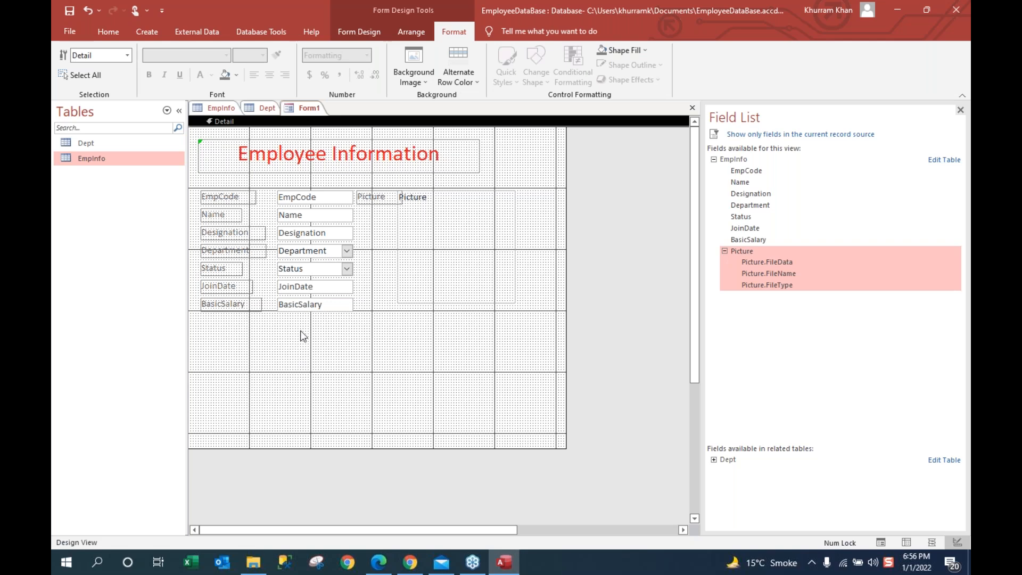
# Step: Add a Go To First Record command button below BasicSalary, showing the text First Record and named First Record
pyautogui.click(370, 31)
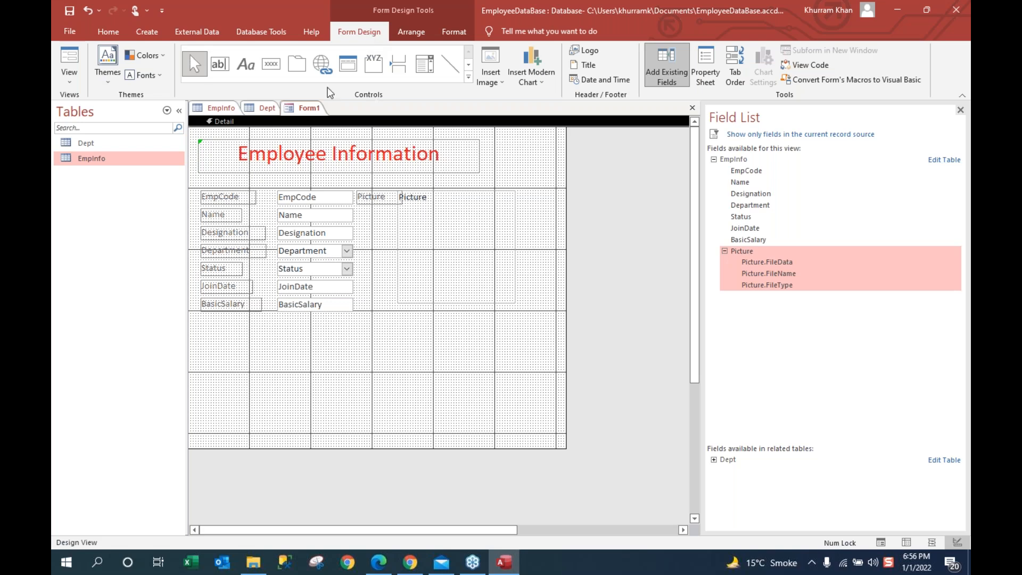
pyautogui.click(272, 70)
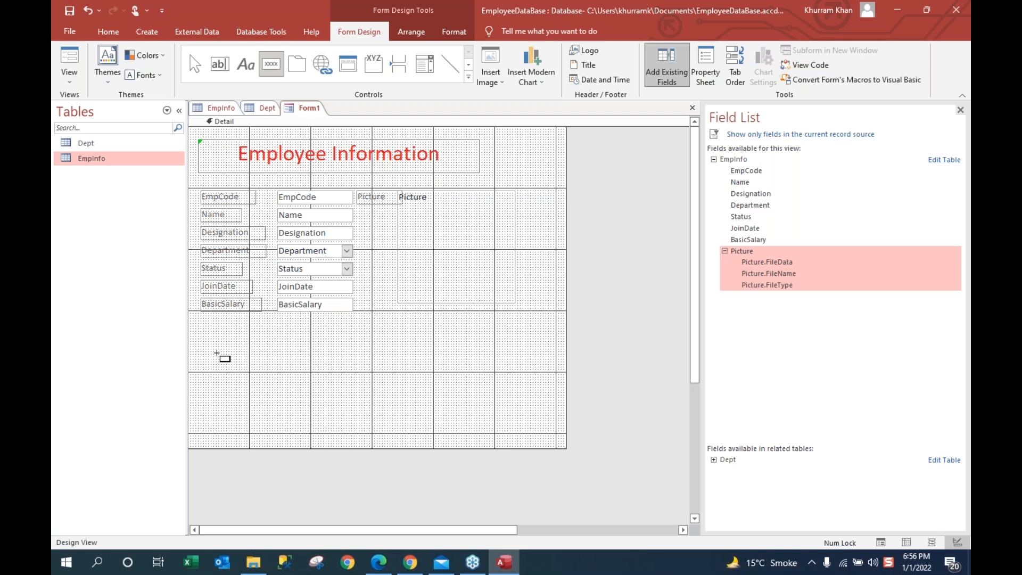
pyautogui.moveTo(217, 353); pyautogui.dragTo(282, 378)
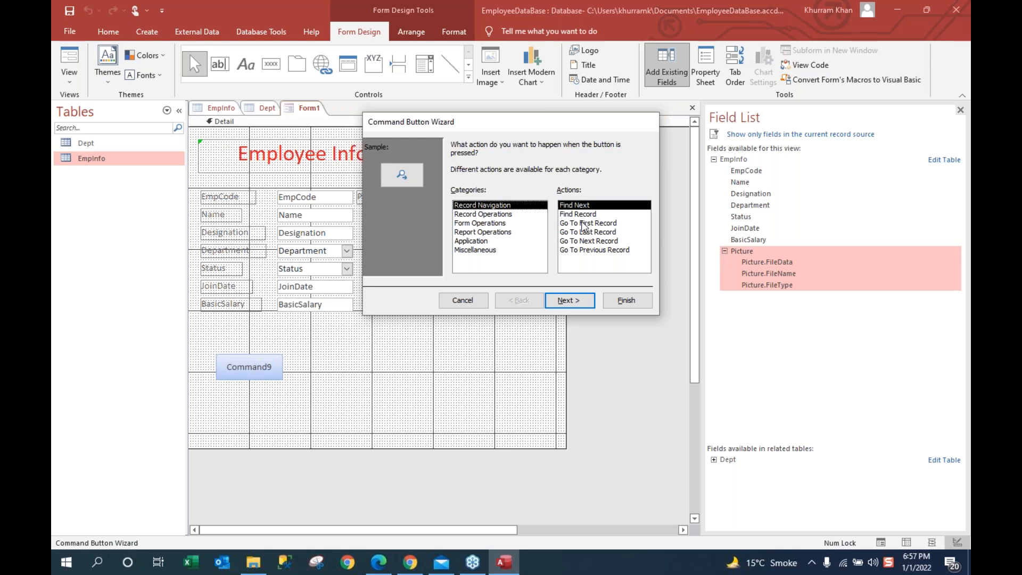
pyautogui.click(584, 223)
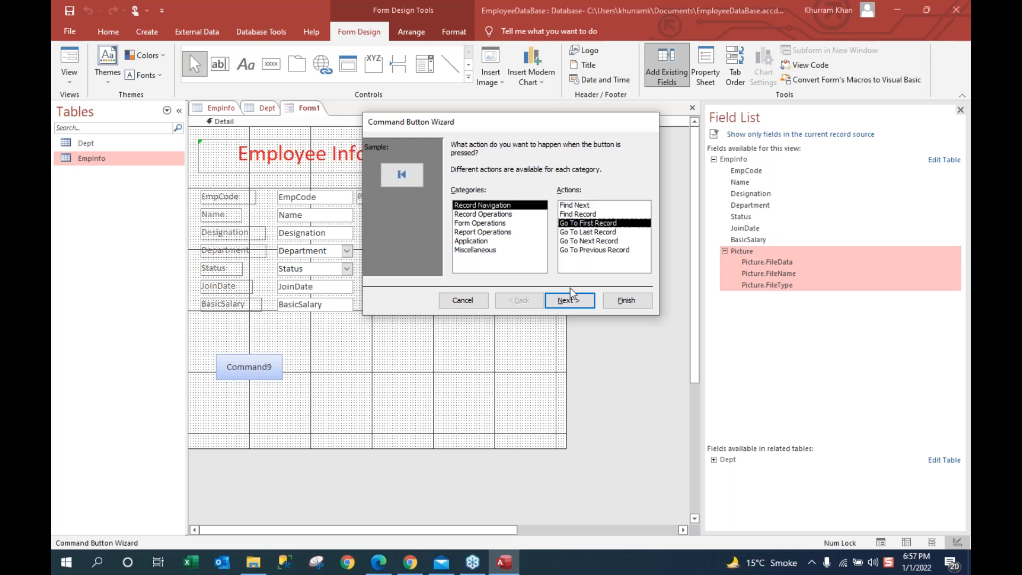
pyautogui.click(571, 301)
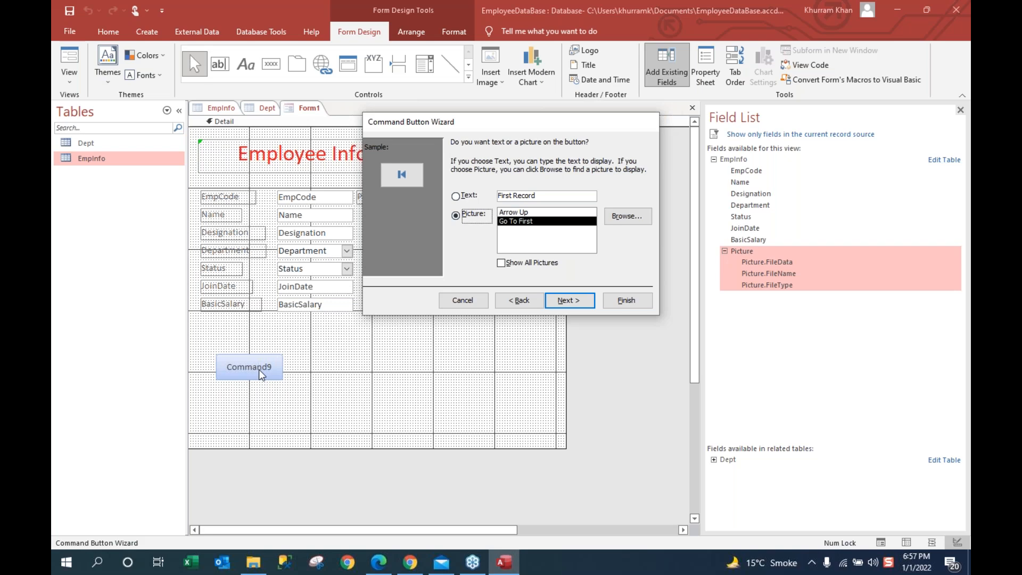
pyautogui.click(455, 197)
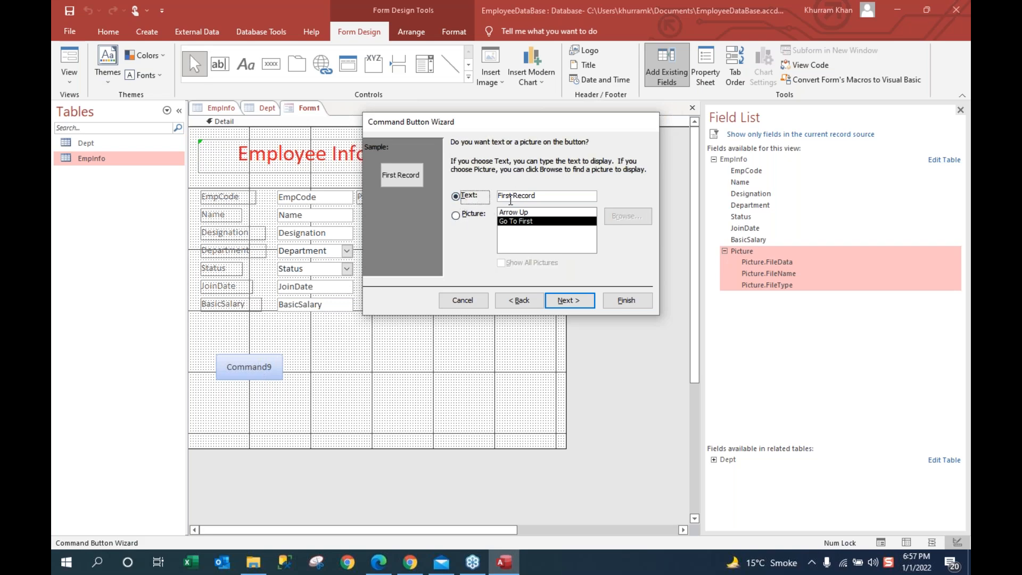
pyautogui.click(568, 301)
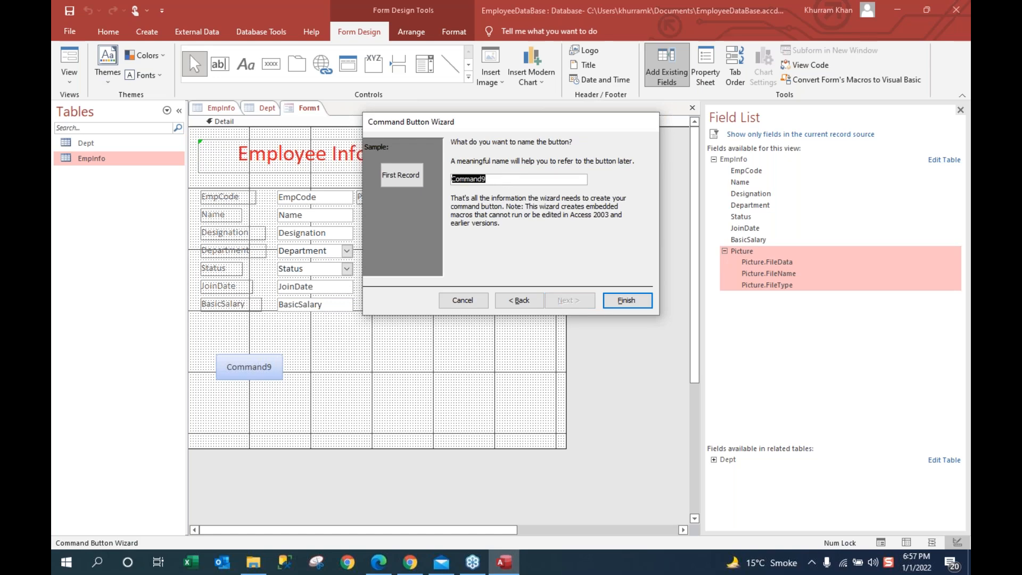
pyautogui.write('First Record')
pyautogui.click(630, 307)
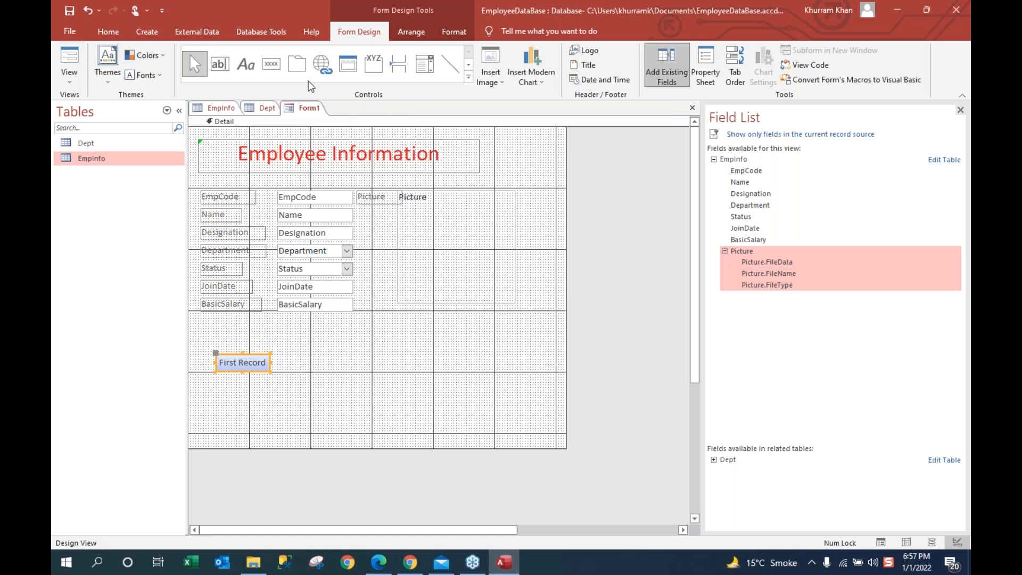
# Step: Add a Go To Last Record command button right of First Record on the form, showing the text Last Record and named Last Record
pyautogui.click(272, 65)
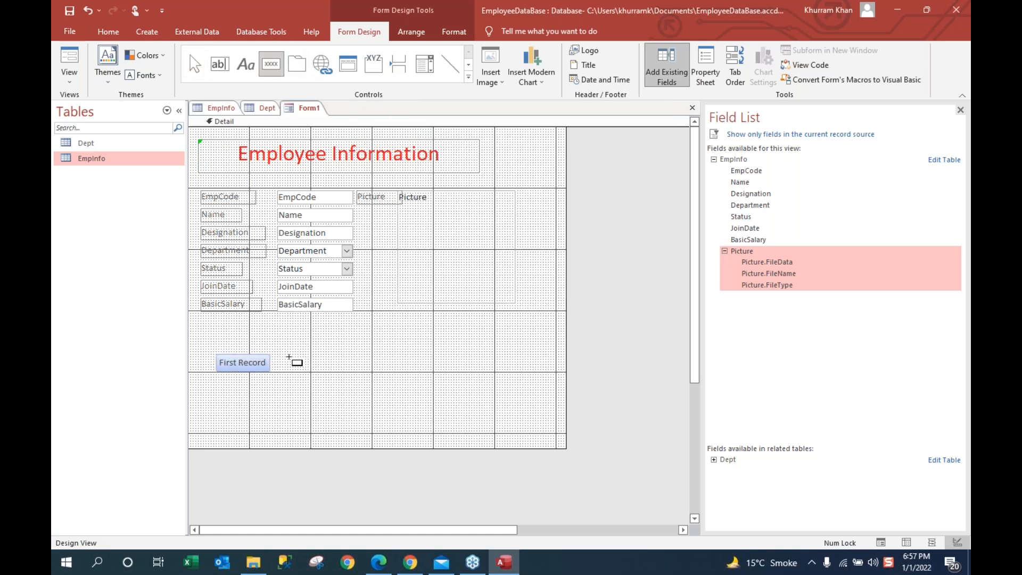
pyautogui.moveTo(378, 360); pyautogui.dragTo(451, 374)
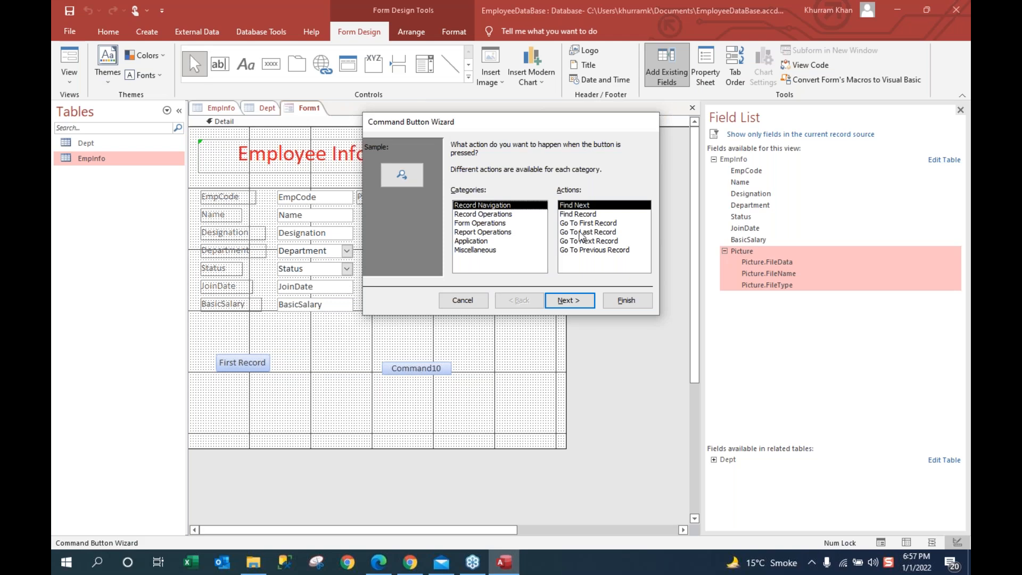
pyautogui.click(580, 232)
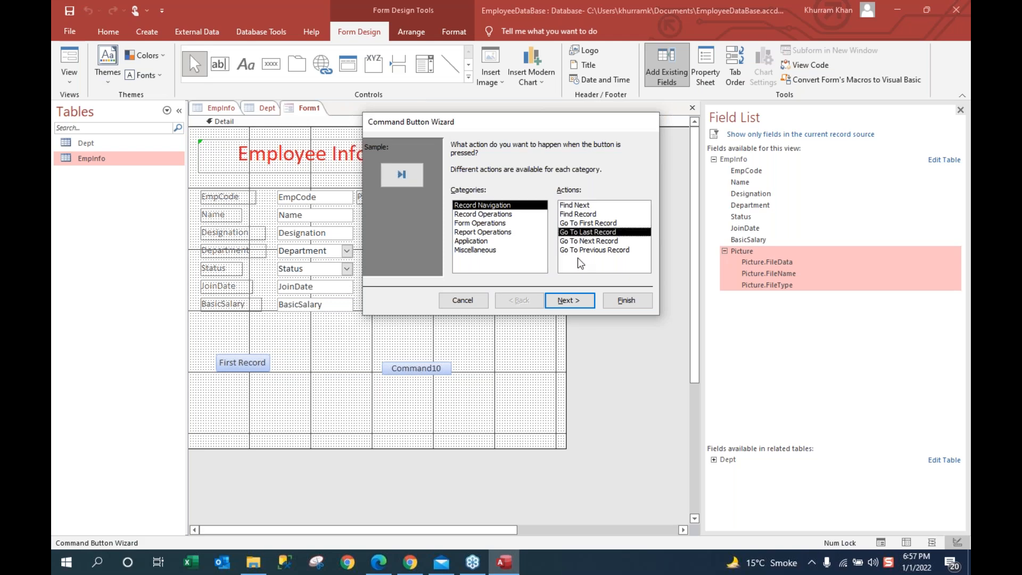
pyautogui.click(569, 300)
pyautogui.click(457, 197)
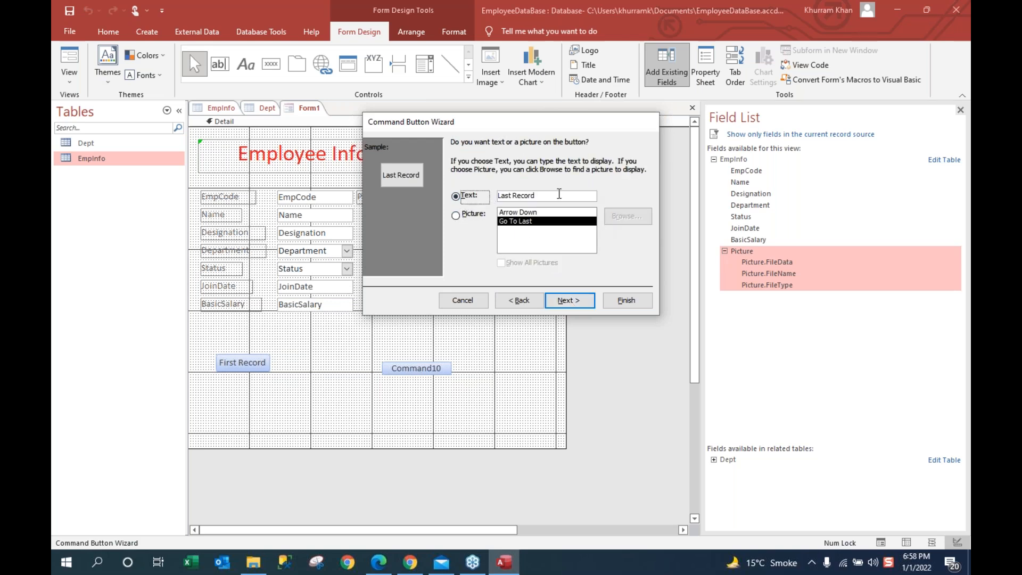
pyautogui.moveTo(559, 193); pyautogui.dragTo(469, 195)
pyautogui.click(569, 301)
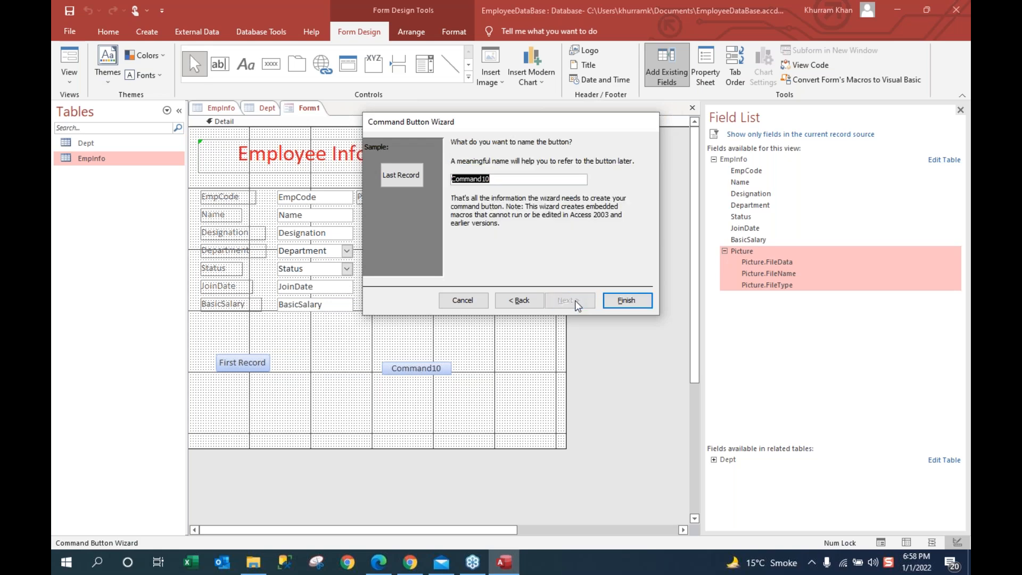
pyautogui.write('Last Record')
pyautogui.click(630, 302)
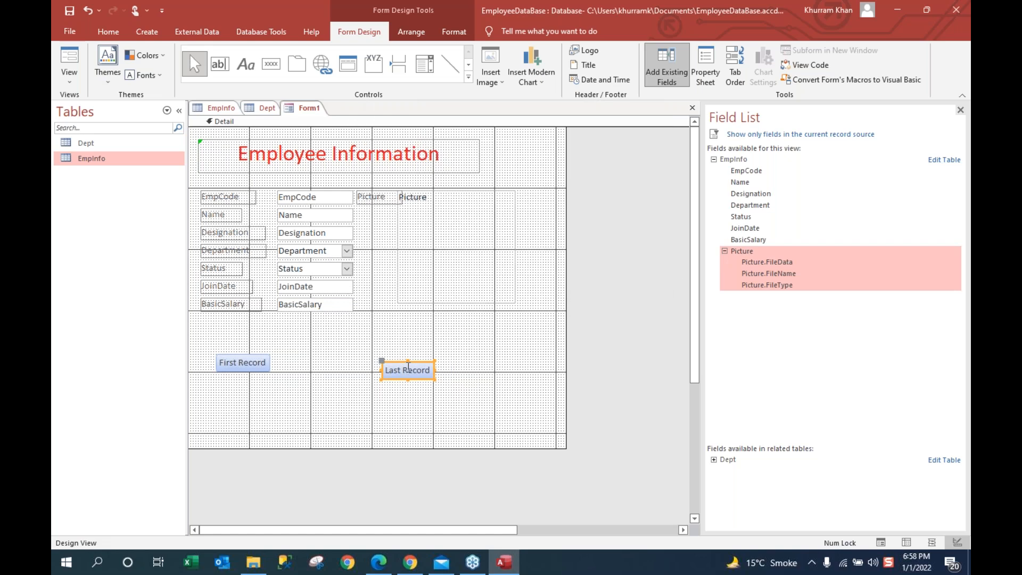
pyautogui.click(401, 371)
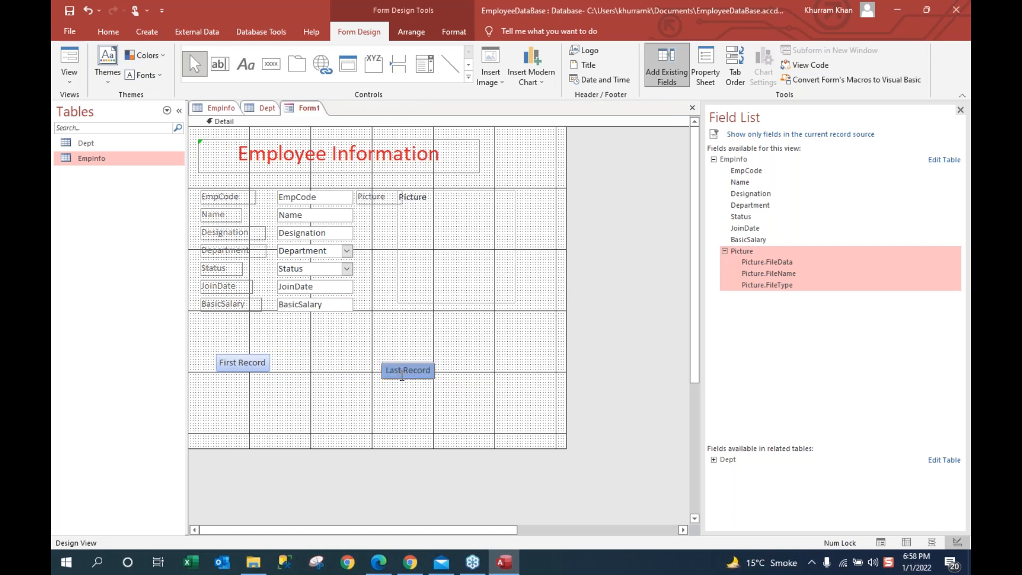
pyautogui.click(393, 395)
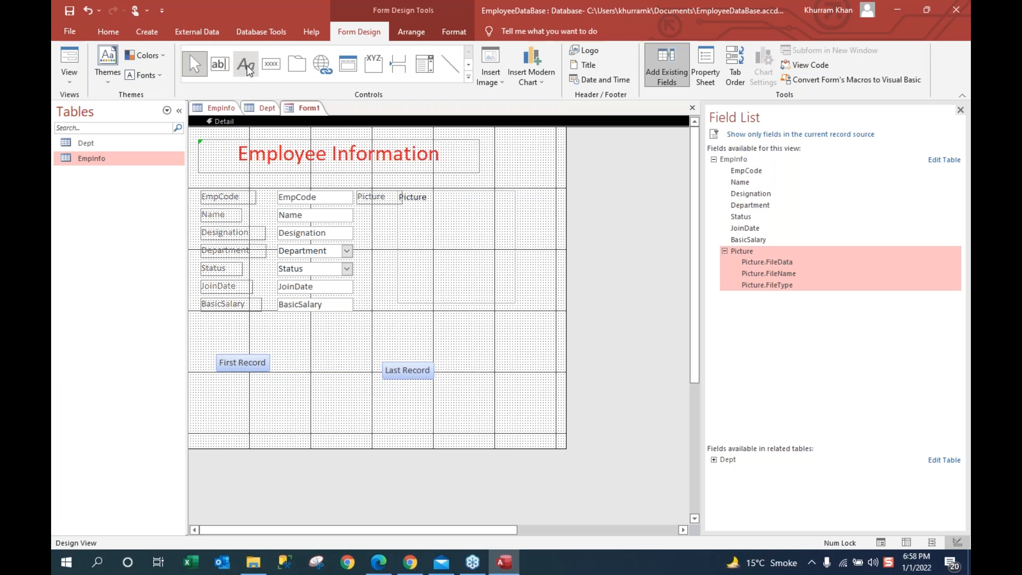
# Step: Add a Go To Next Record command button between First Record and Last Record, showing the text Next Record and named Next
pyautogui.click(272, 66)
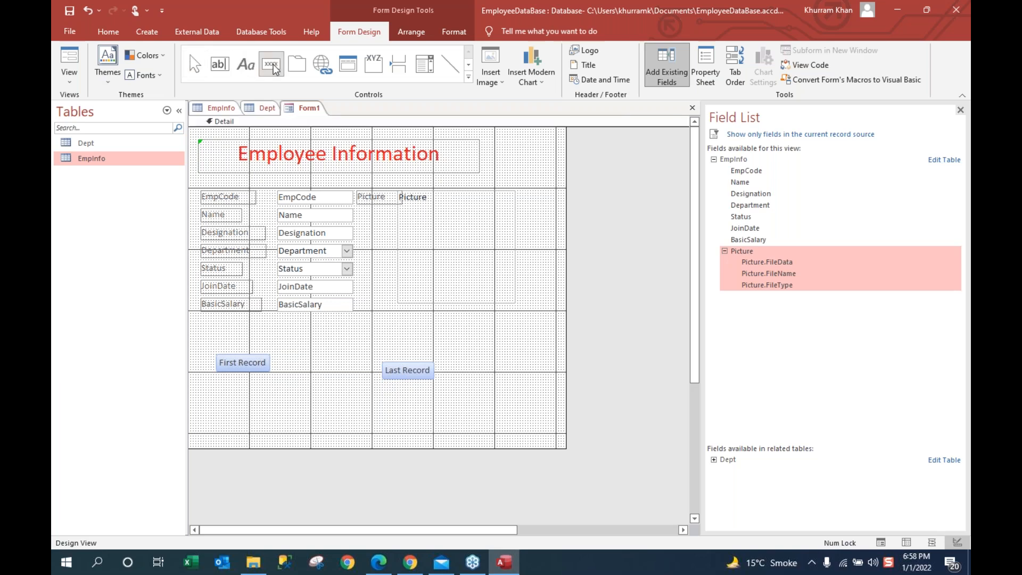
pyautogui.moveTo(290, 351); pyautogui.dragTo(328, 373)
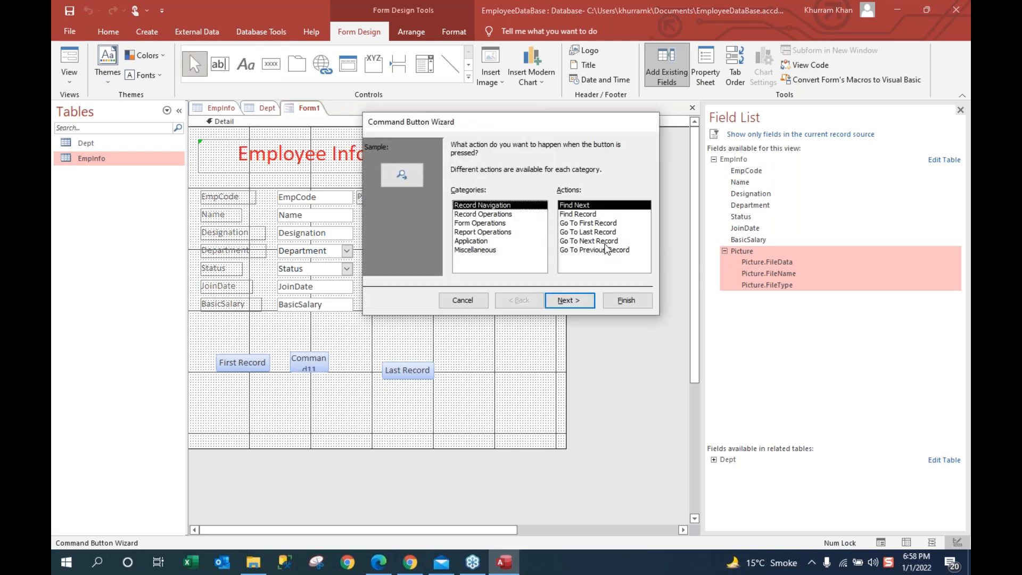
pyautogui.click(598, 241)
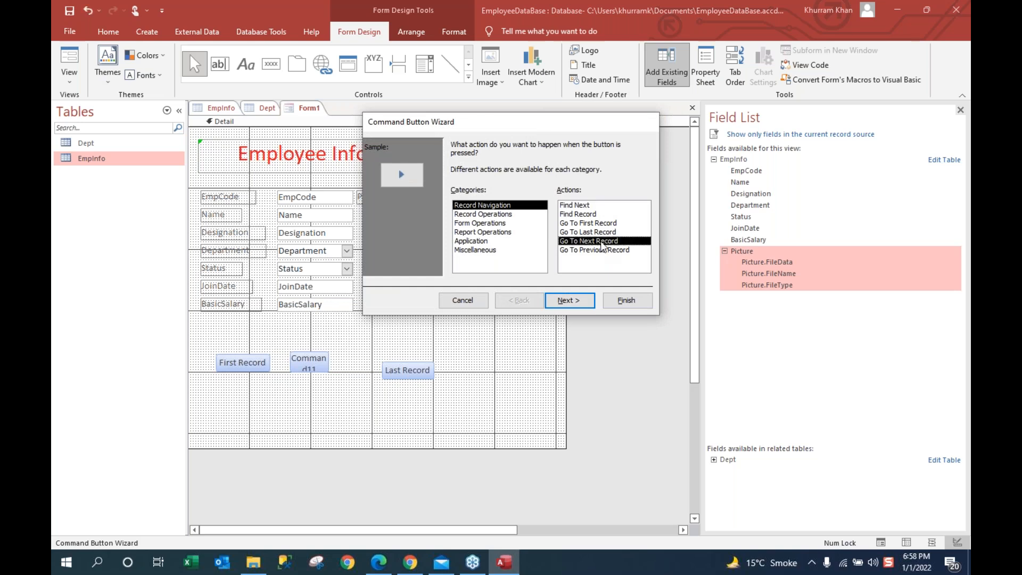
pyautogui.click(565, 302)
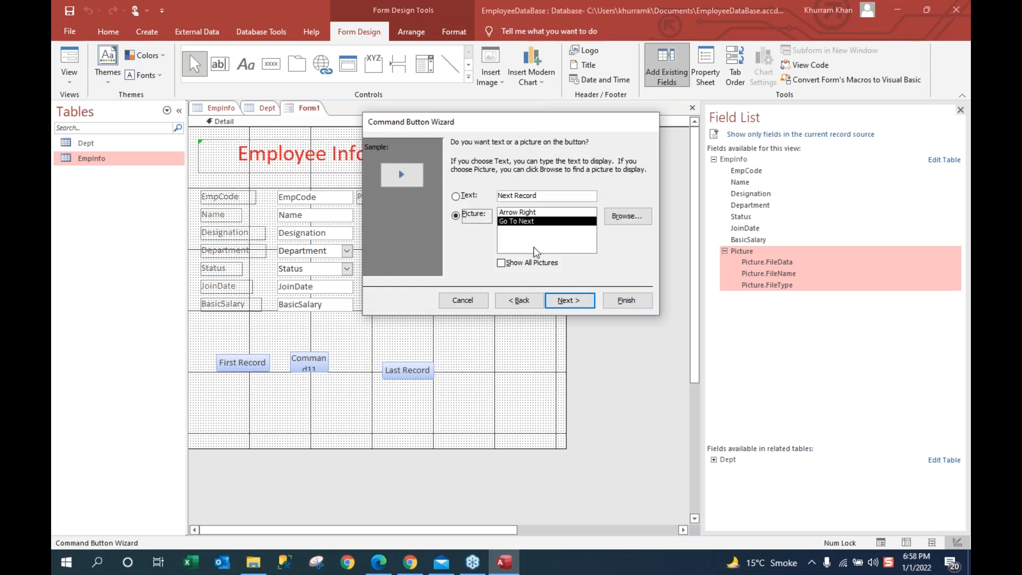
pyautogui.click(456, 197)
pyautogui.click(570, 300)
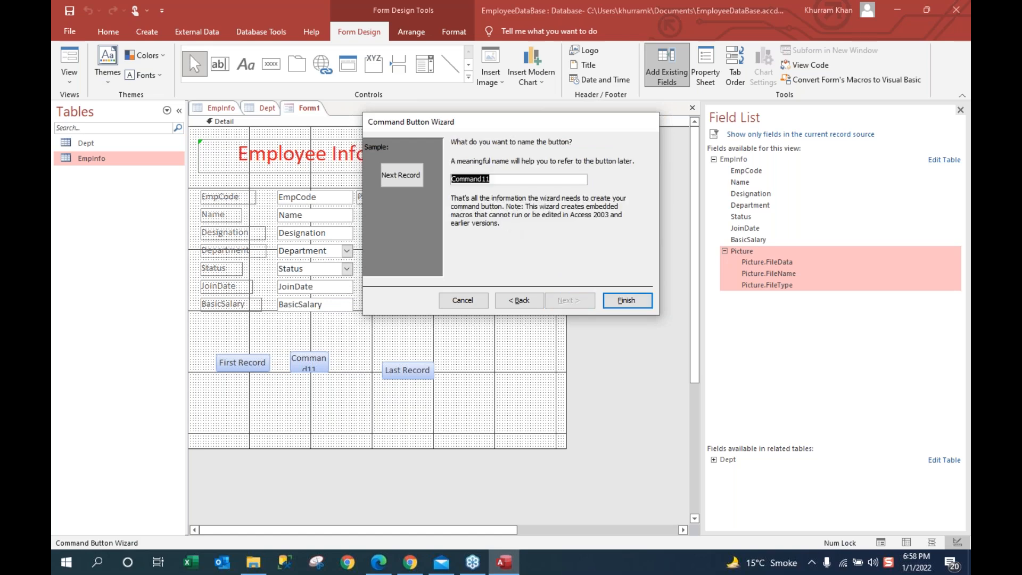
pyautogui.write('Next')
pyautogui.click(628, 299)
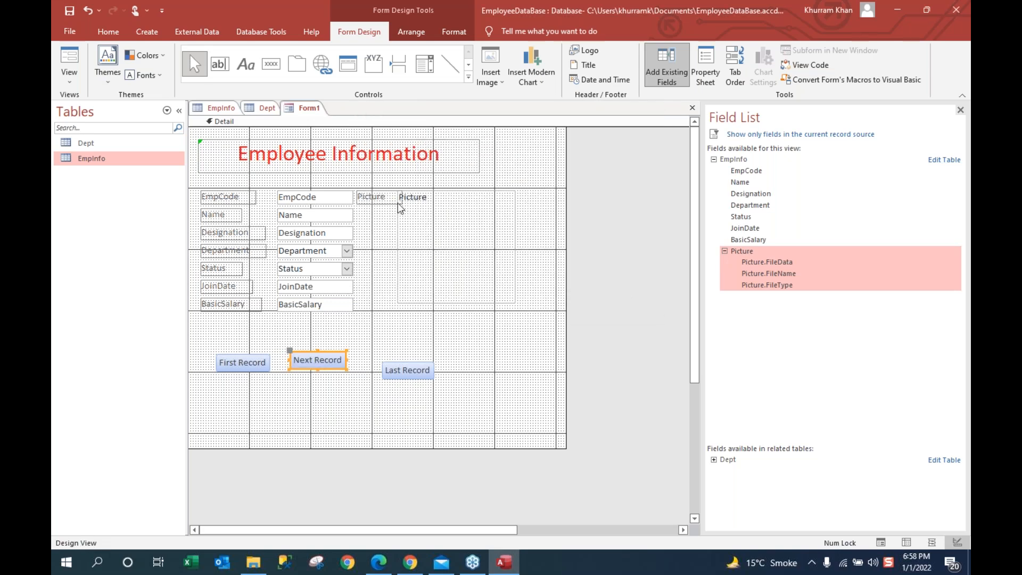
# Step: Add a Go To Previous Record command button just above Last Record, using the Go To Previous picture and named Previous
pyautogui.click(276, 63)
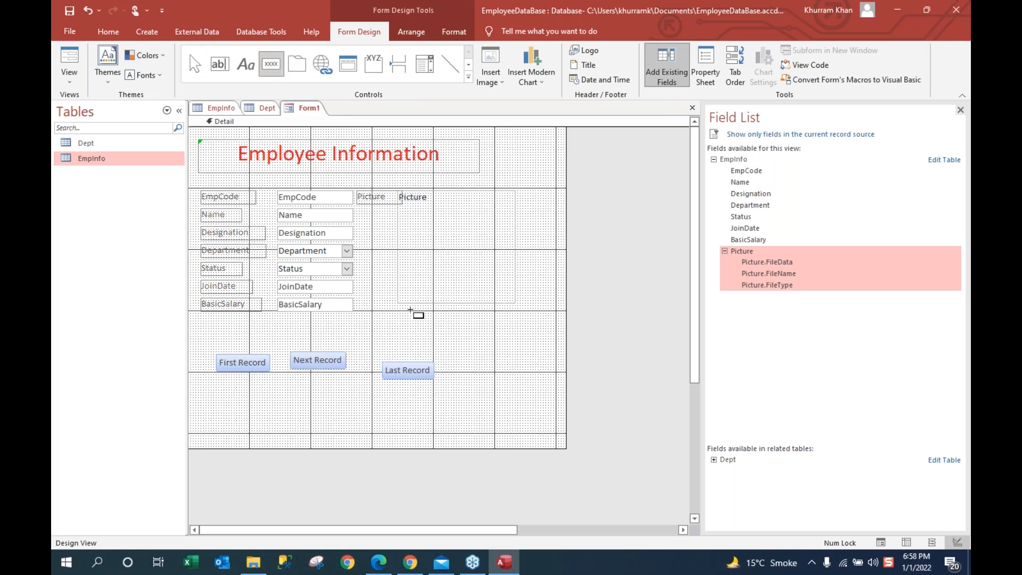
pyautogui.moveTo(364, 335); pyautogui.dragTo(433, 354)
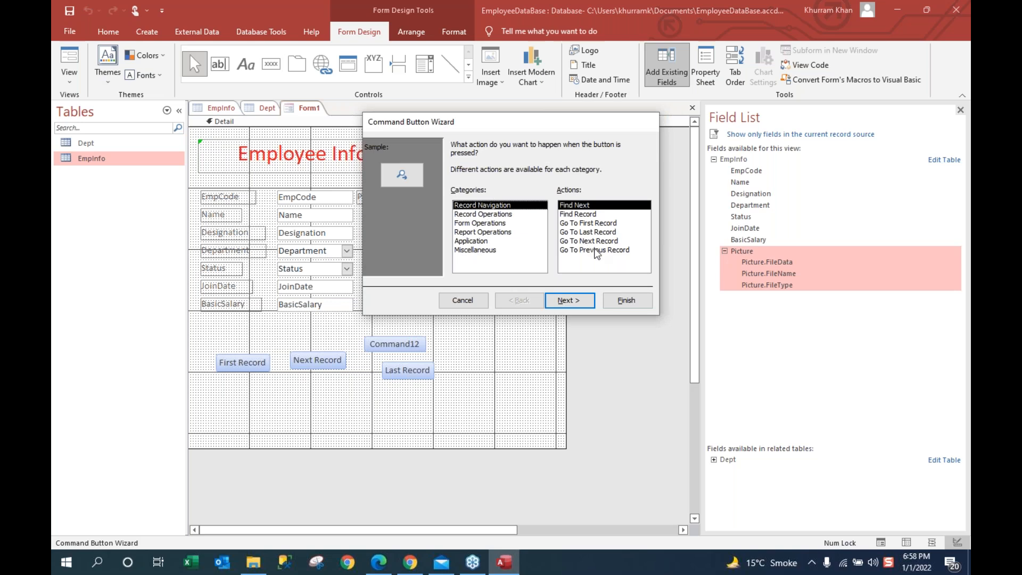
pyautogui.click(596, 250)
pyautogui.click(569, 301)
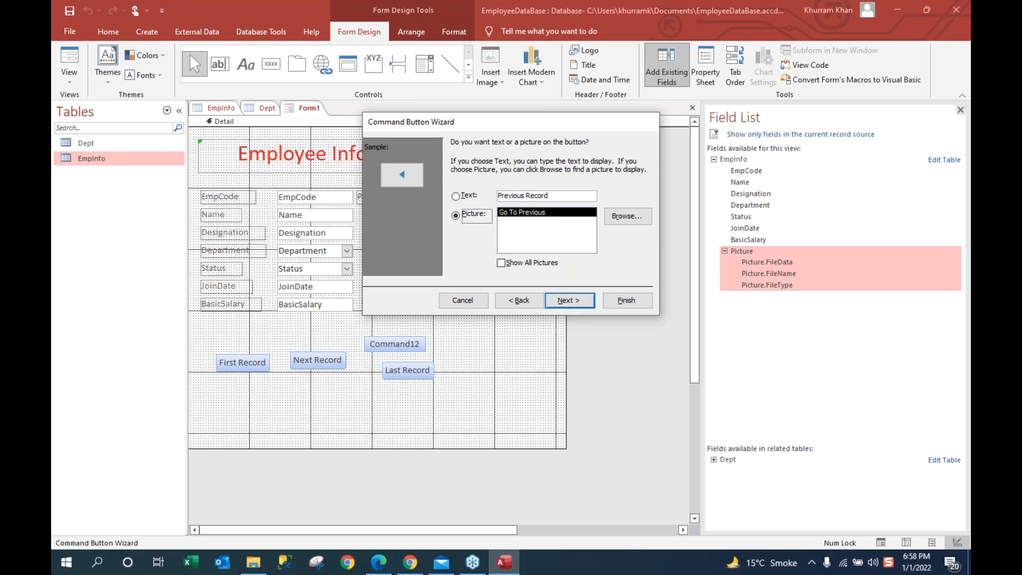
pyautogui.click(569, 300)
pyautogui.write('Previous')
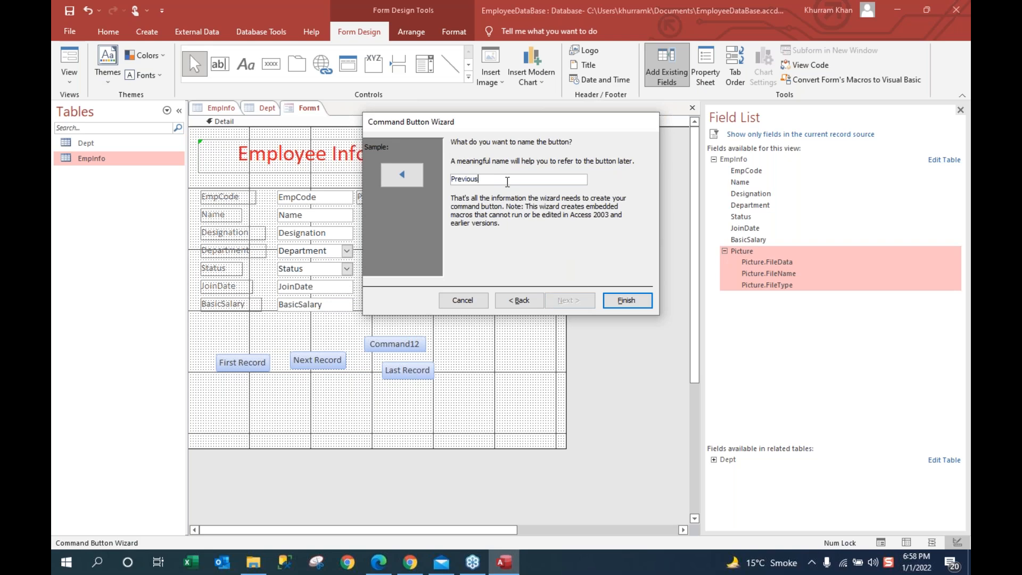
pyautogui.click(626, 301)
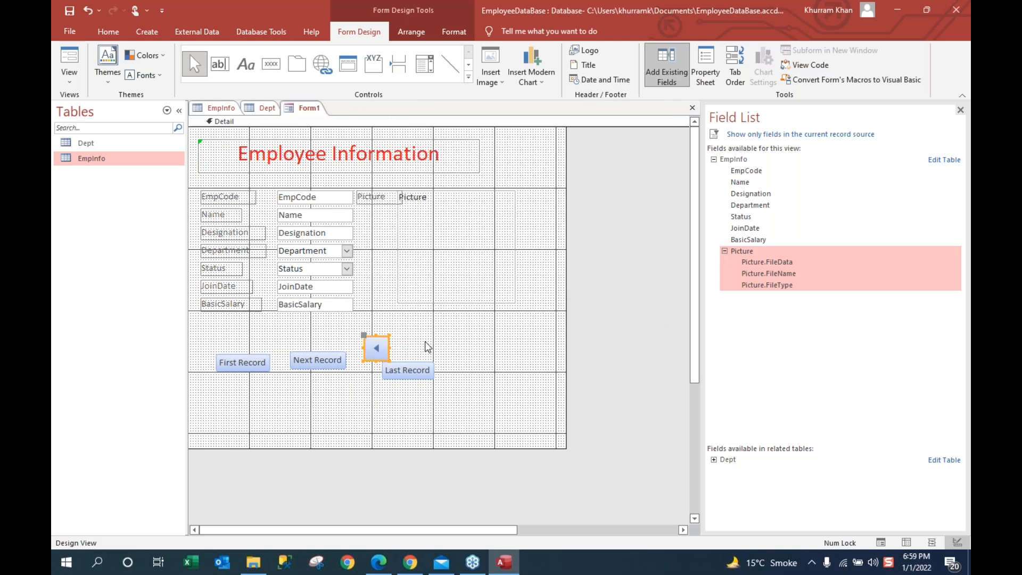
# Step: Move the Last Record, previous-arrow and First Record buttons into one row with Next Record, placing Last Record after the arrow
pyautogui.click(411, 372)
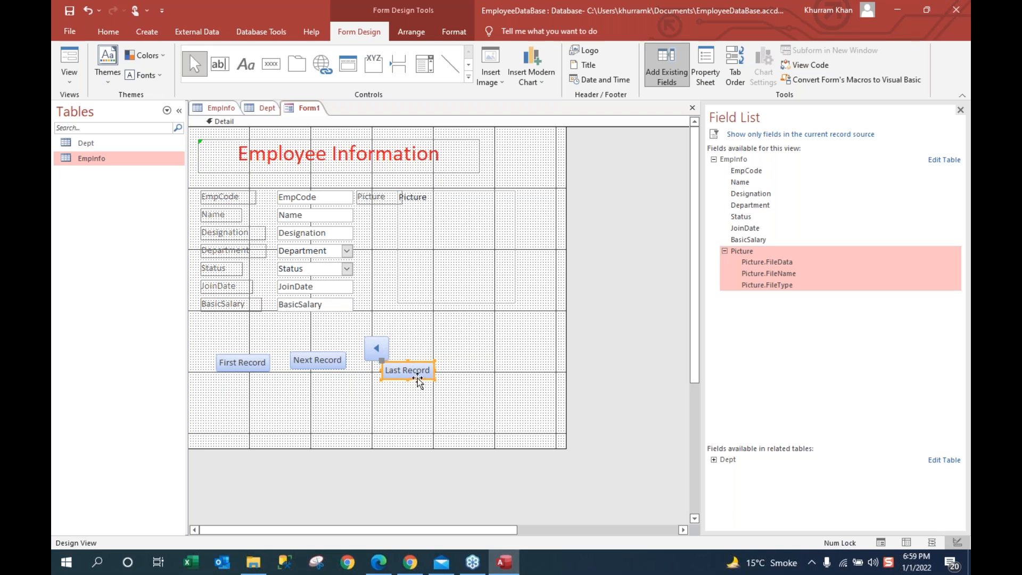
pyautogui.moveTo(418, 376); pyautogui.dragTo(438, 366)
pyautogui.click(376, 350)
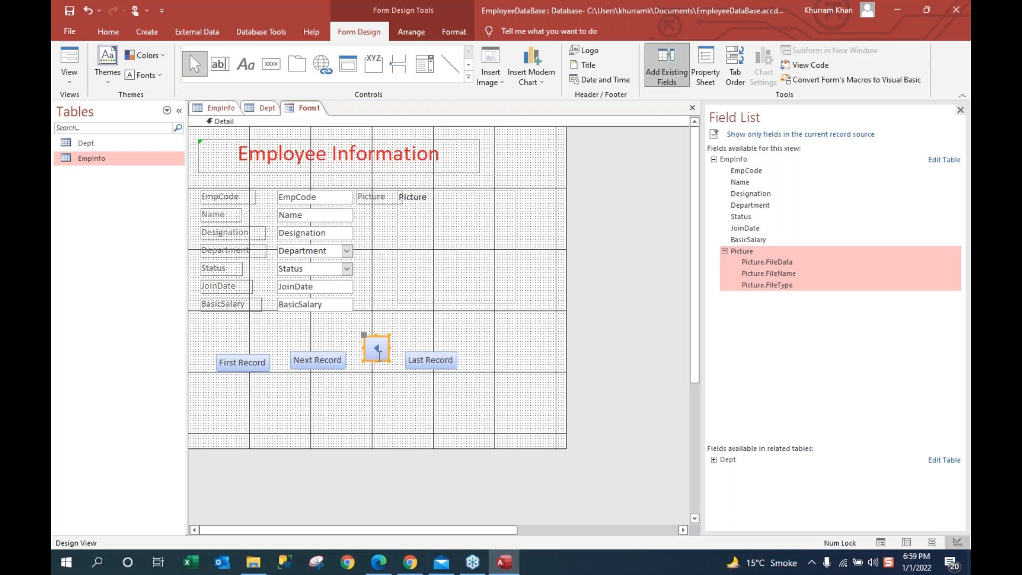
pyautogui.moveTo(380, 354); pyautogui.dragTo(379, 364)
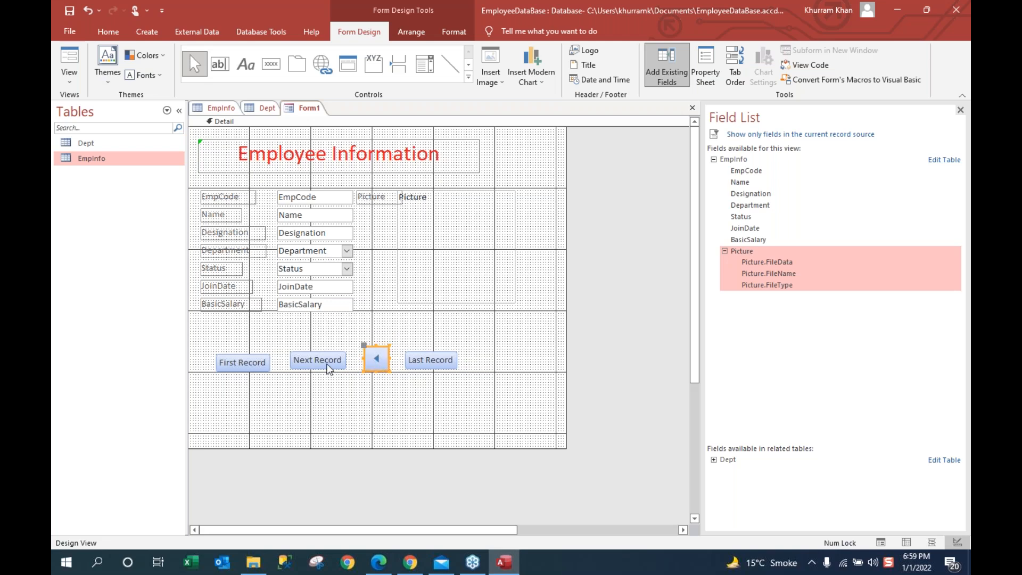
pyautogui.click(257, 363)
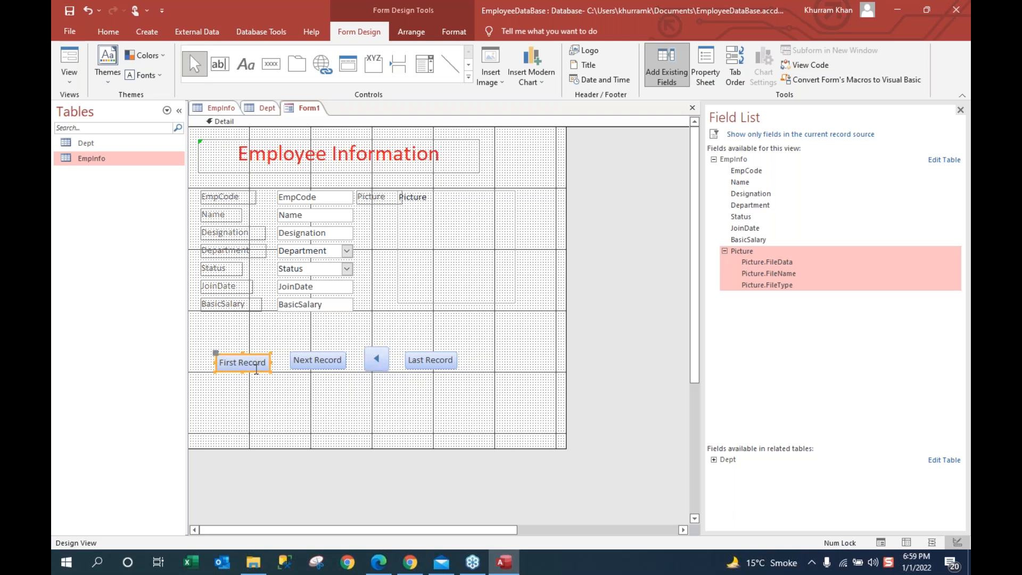
pyautogui.moveTo(256, 369); pyautogui.dragTo(256, 367)
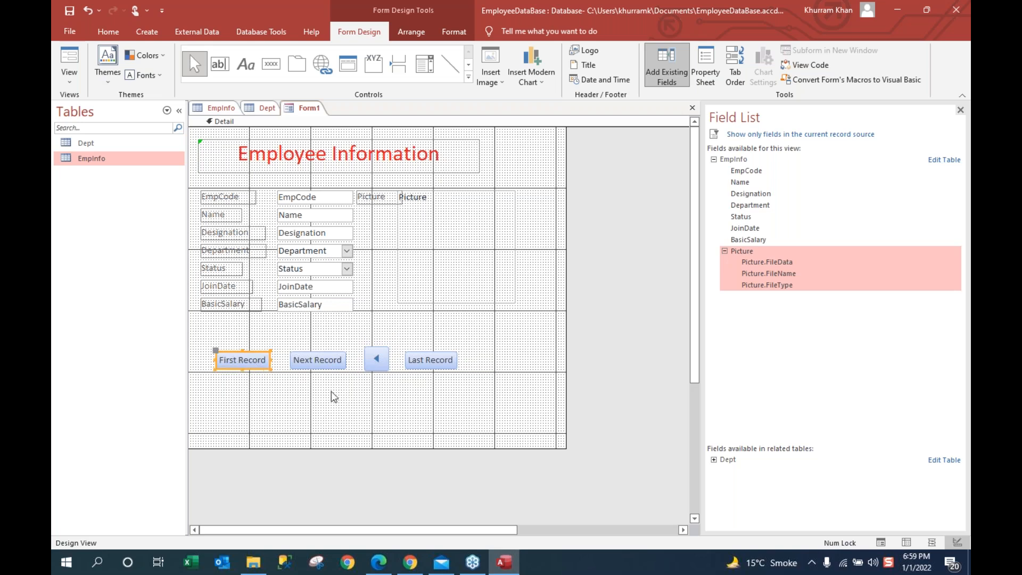
# Step: Align the bottom edges of all four record navigation buttons
pyautogui.moveTo(476, 381); pyautogui.dragTo(212, 326)
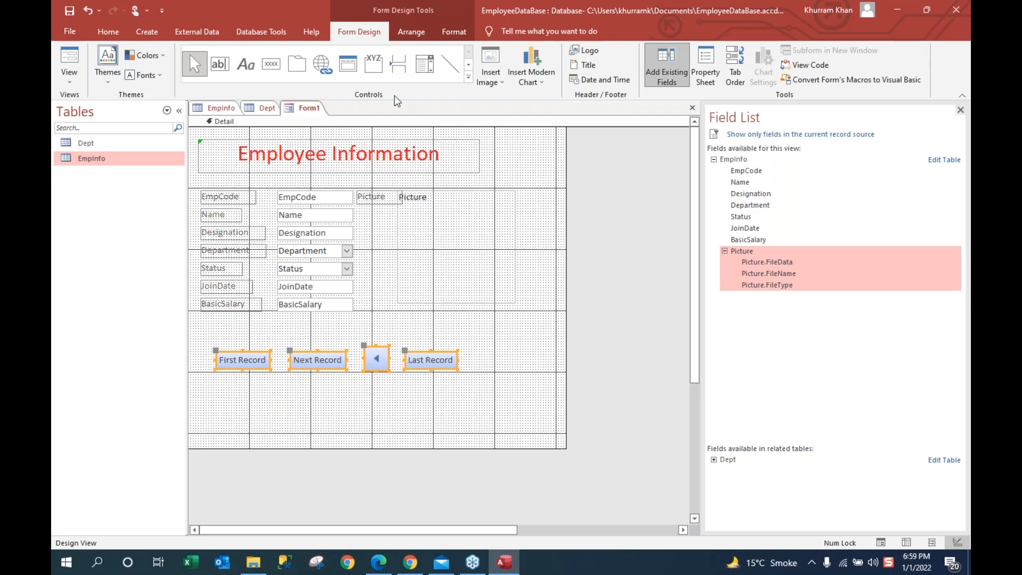
pyautogui.click(420, 32)
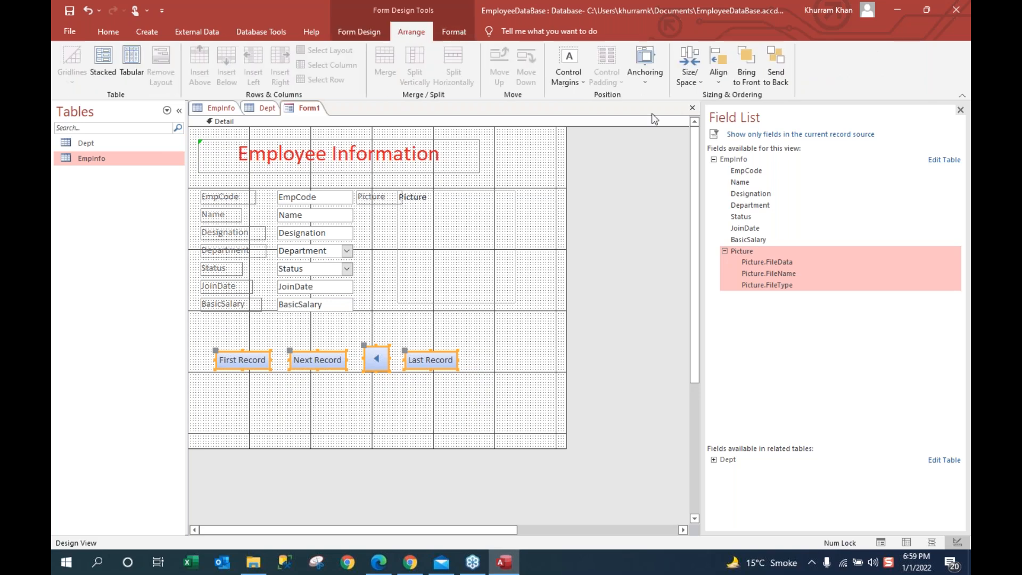
pyautogui.click(717, 84)
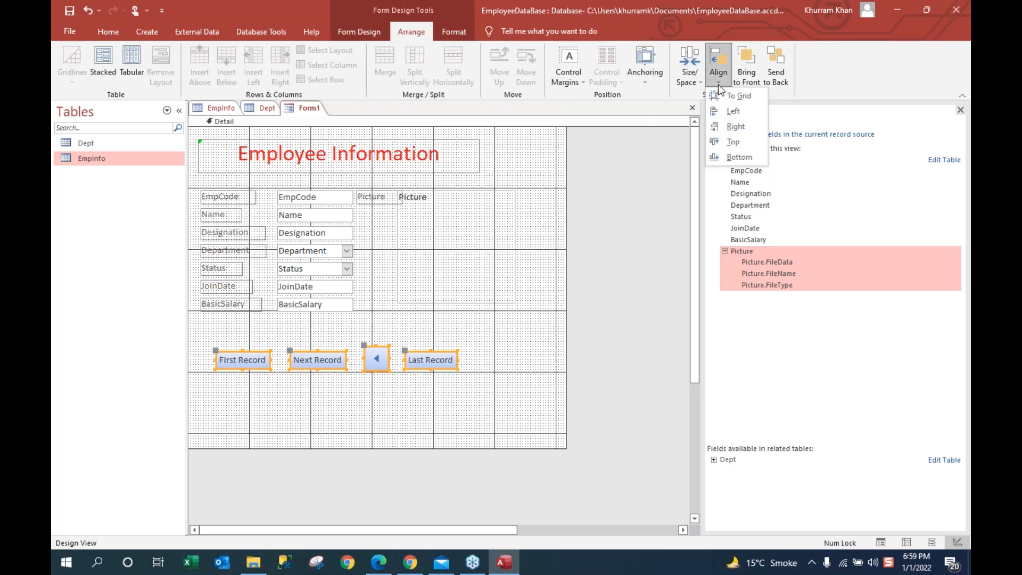
pyautogui.click(743, 157)
pyautogui.click(443, 382)
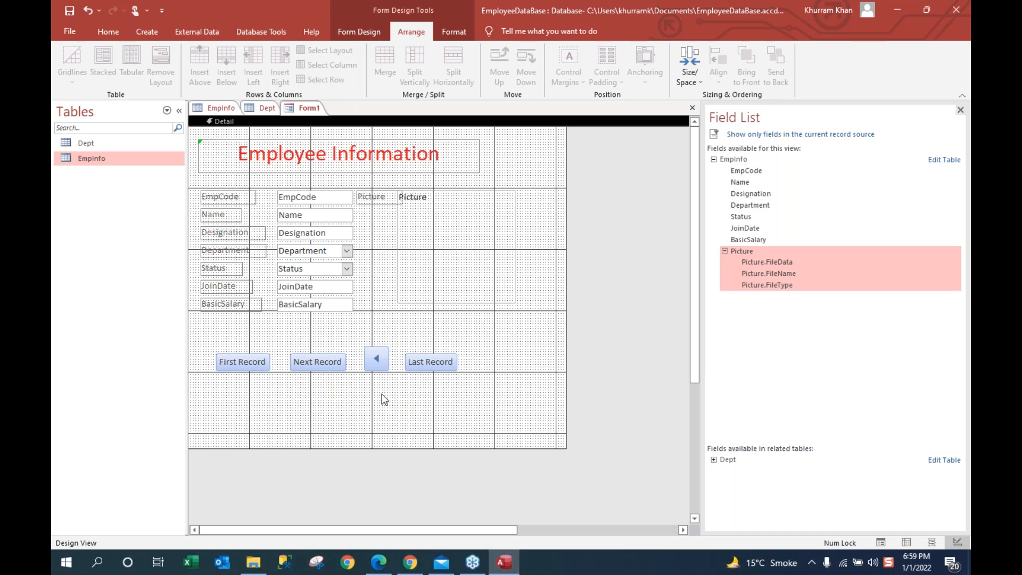
# Step: Show the form in Form View and test its next, previous, last and first record buttons
pyautogui.click(311, 110)
pyautogui.rightClick(312, 110)
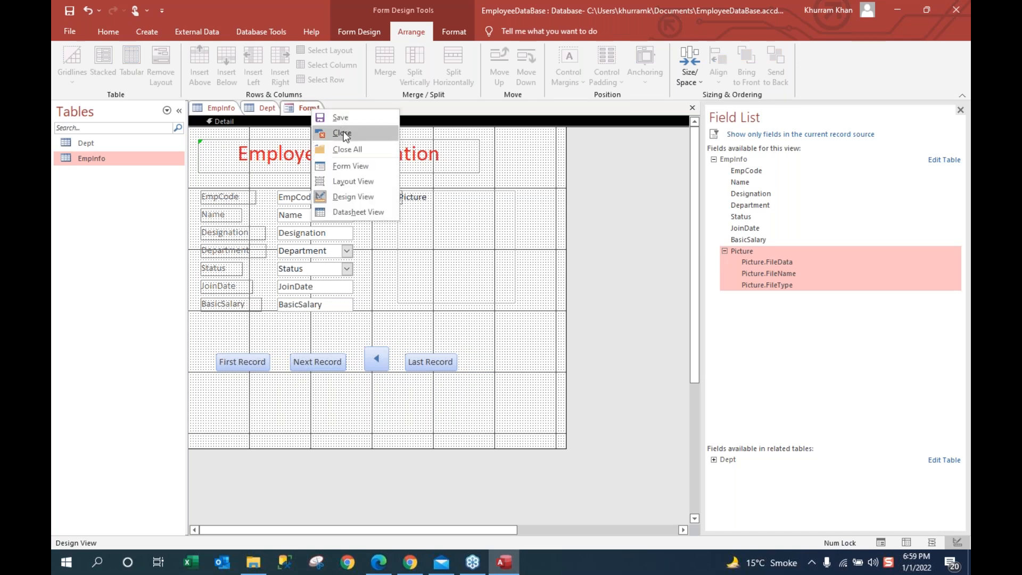
pyautogui.click(357, 167)
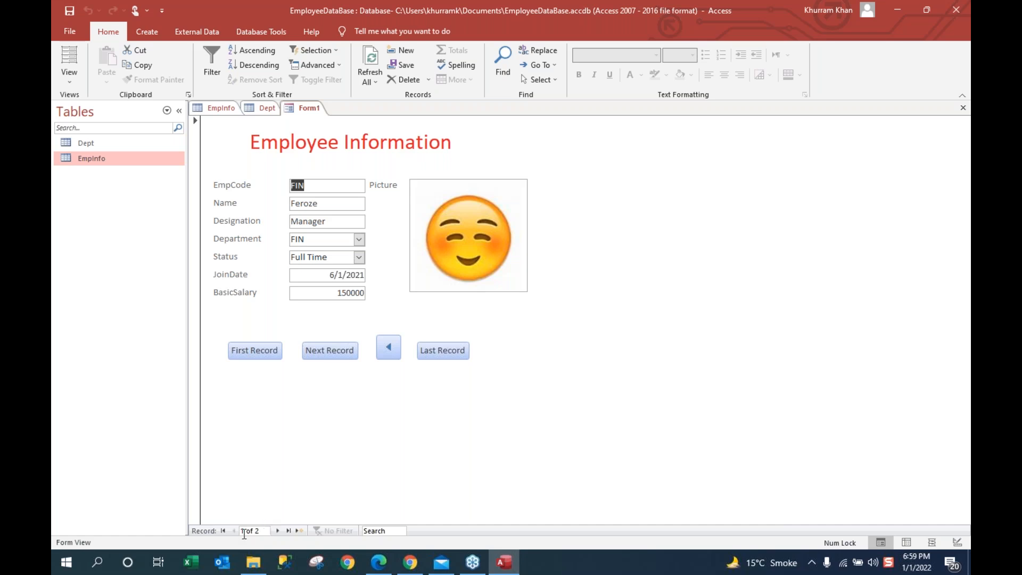
pyautogui.click(322, 356)
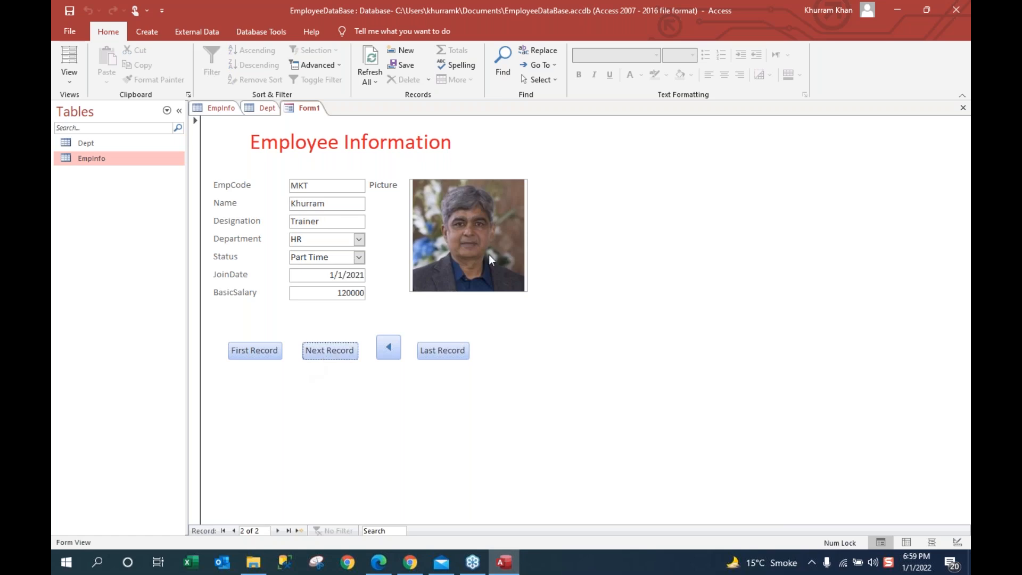
pyautogui.click(388, 350)
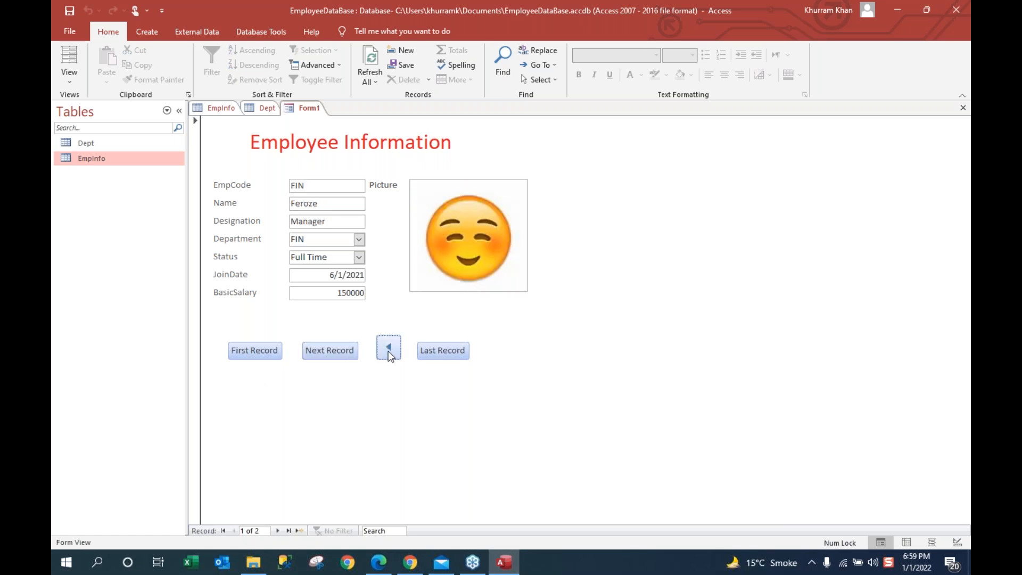
pyautogui.click(456, 350)
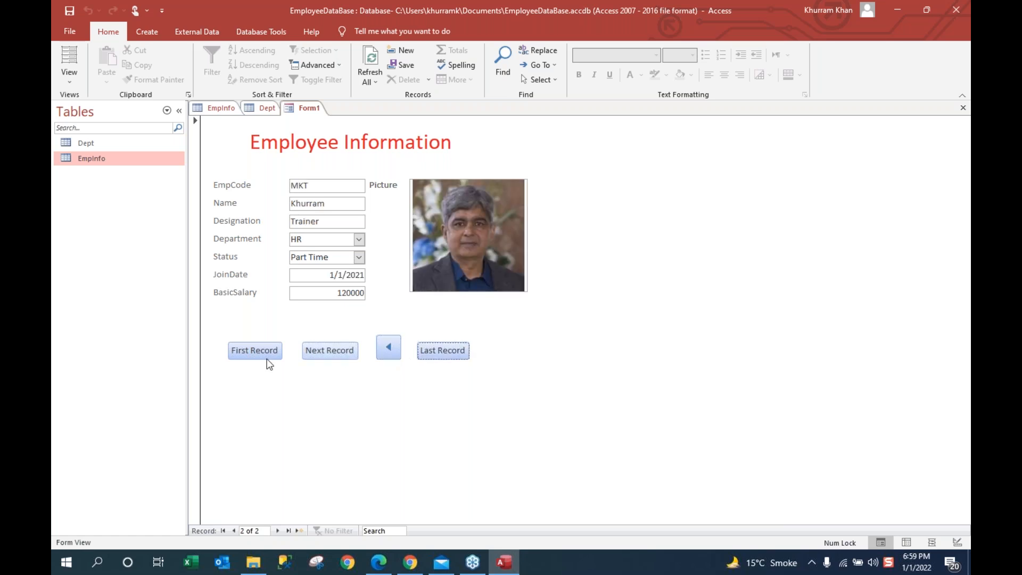
pyautogui.click(246, 353)
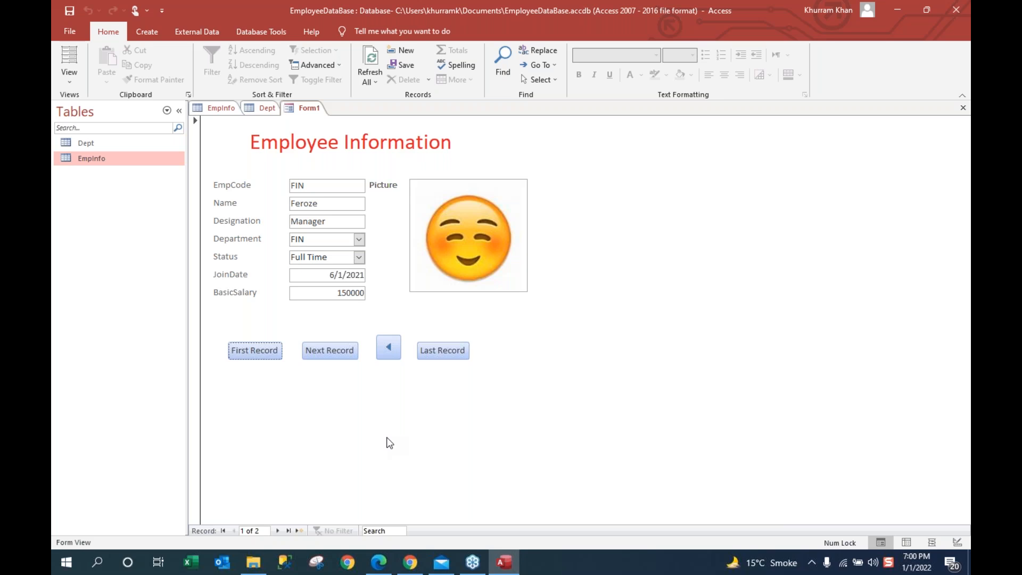
# Step: Save the employee form under the name FrmEmpInfo
pyautogui.rightClick(317, 113)
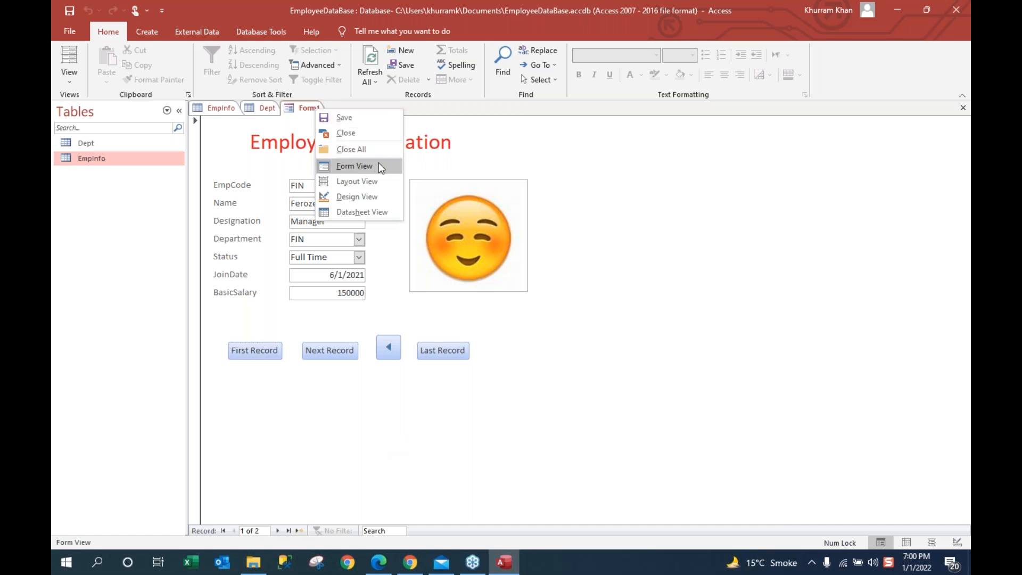
pyautogui.click(344, 118)
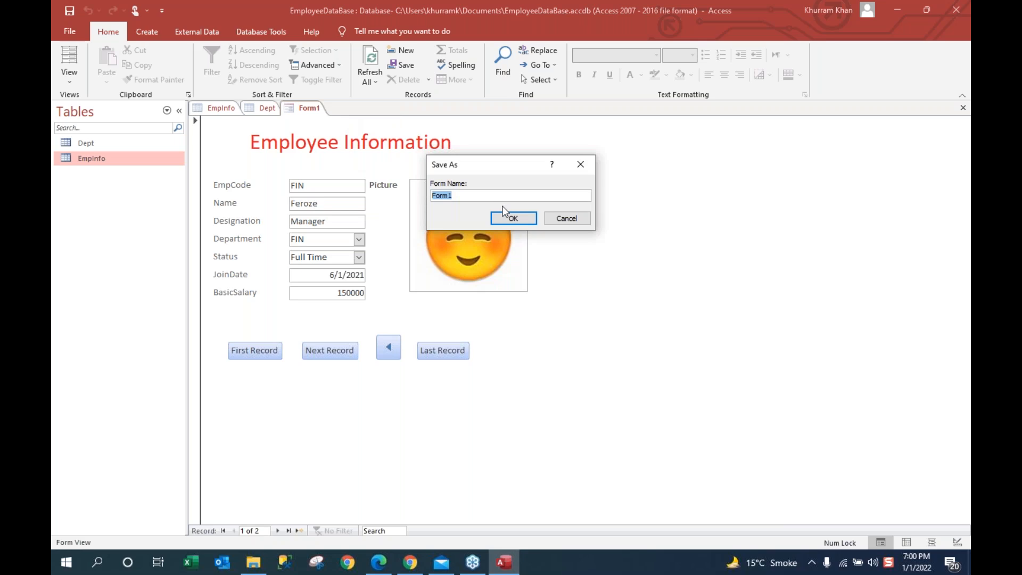
pyautogui.write('FrmEmpInfo')
pyautogui.click(513, 217)
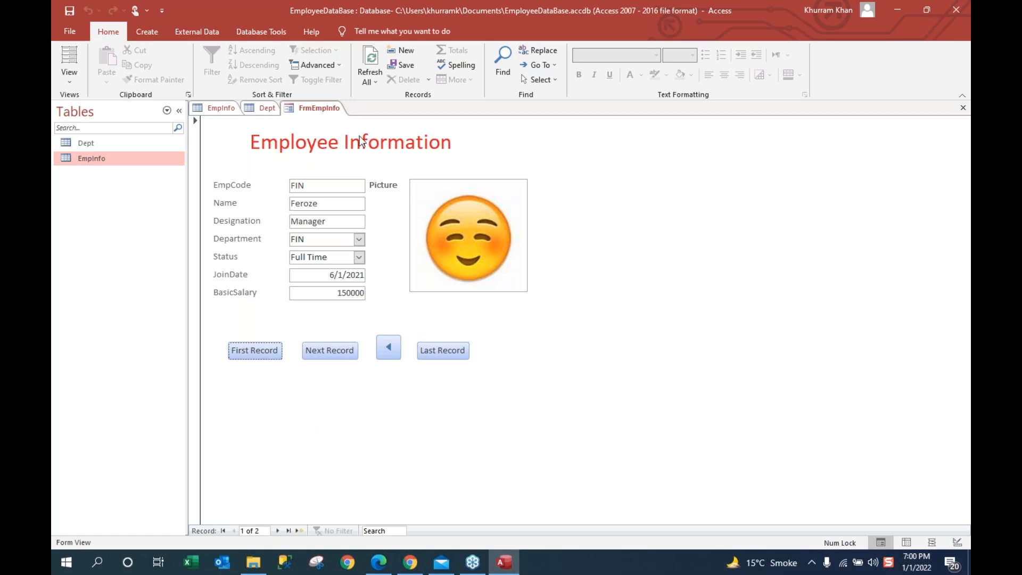
# Step: In Design View, add an Add New Record command button below First Record, with the text Add Record and the name Add Record
pyautogui.rightClick(326, 109)
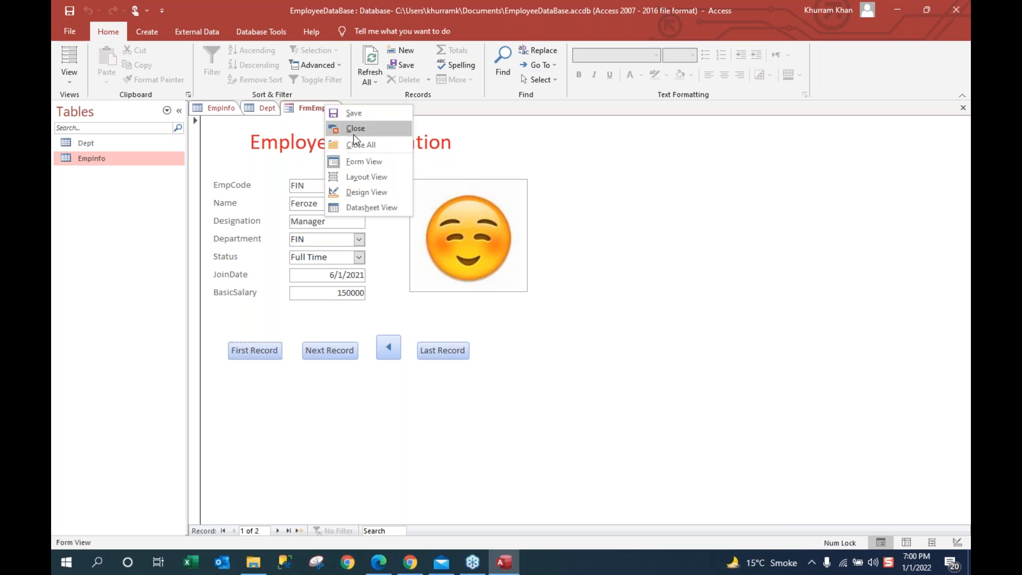
pyautogui.click(380, 192)
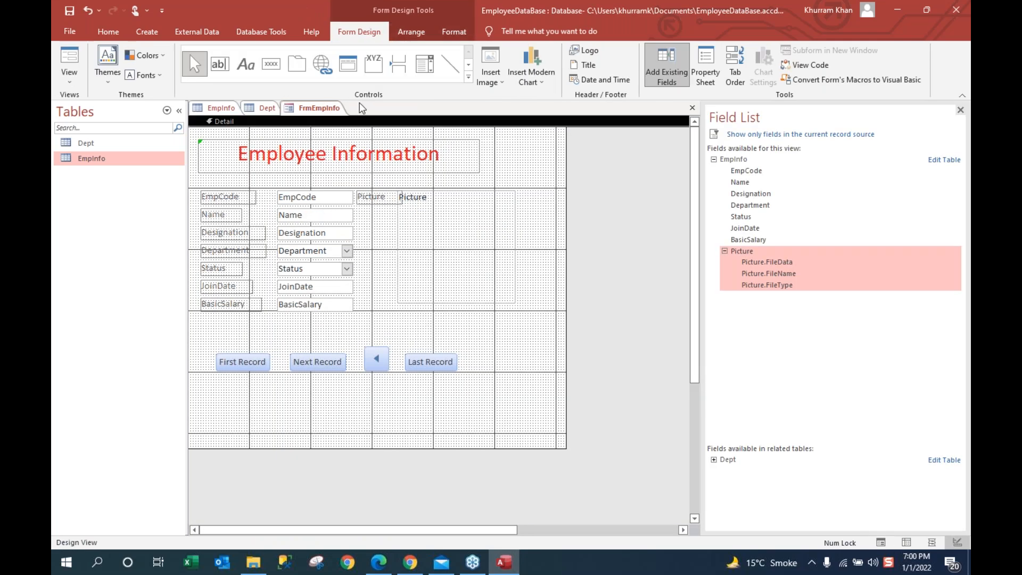
pyautogui.click(272, 65)
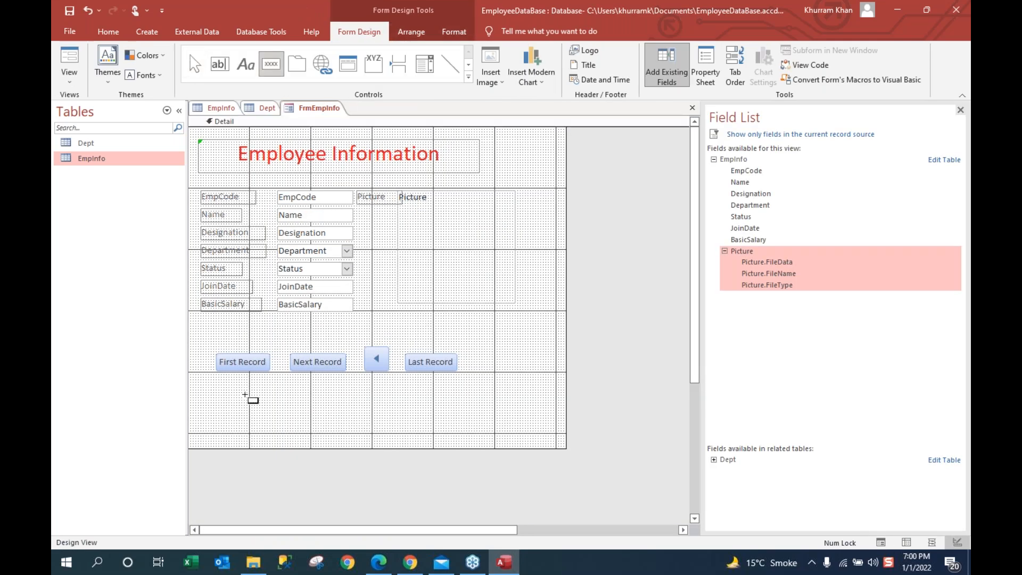
pyautogui.moveTo(224, 390); pyautogui.dragTo(289, 416)
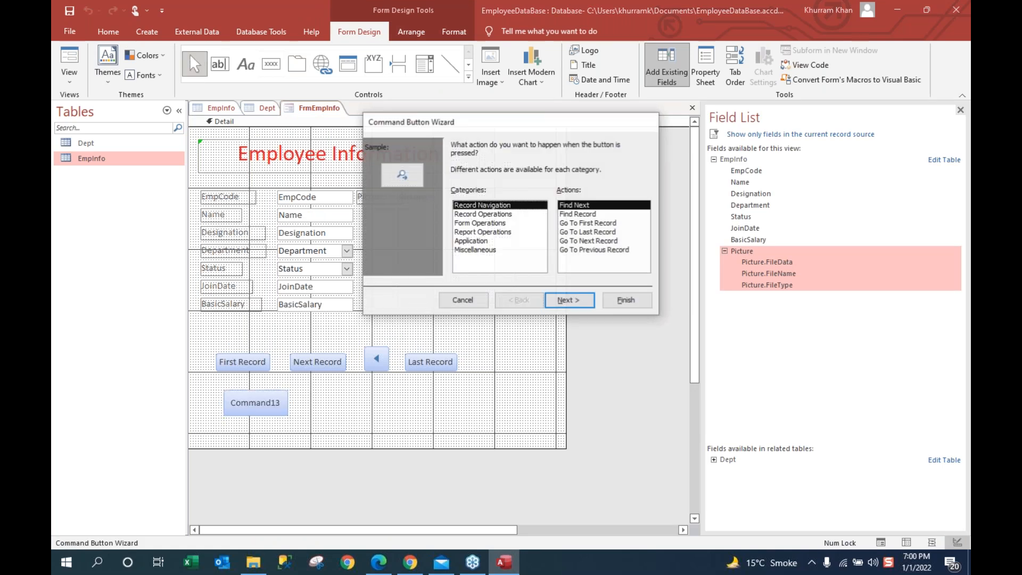
pyautogui.click(481, 215)
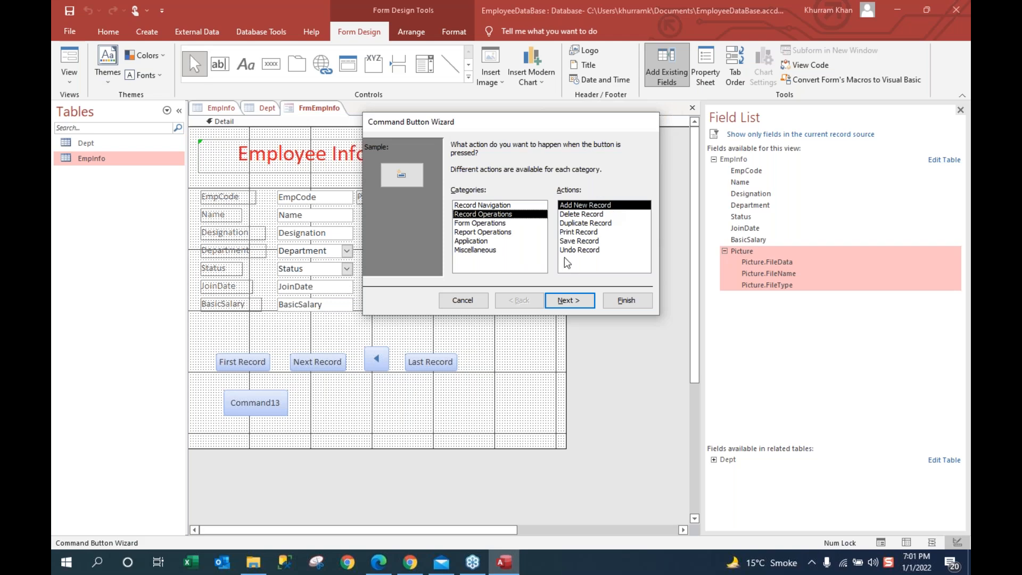
pyautogui.click(567, 302)
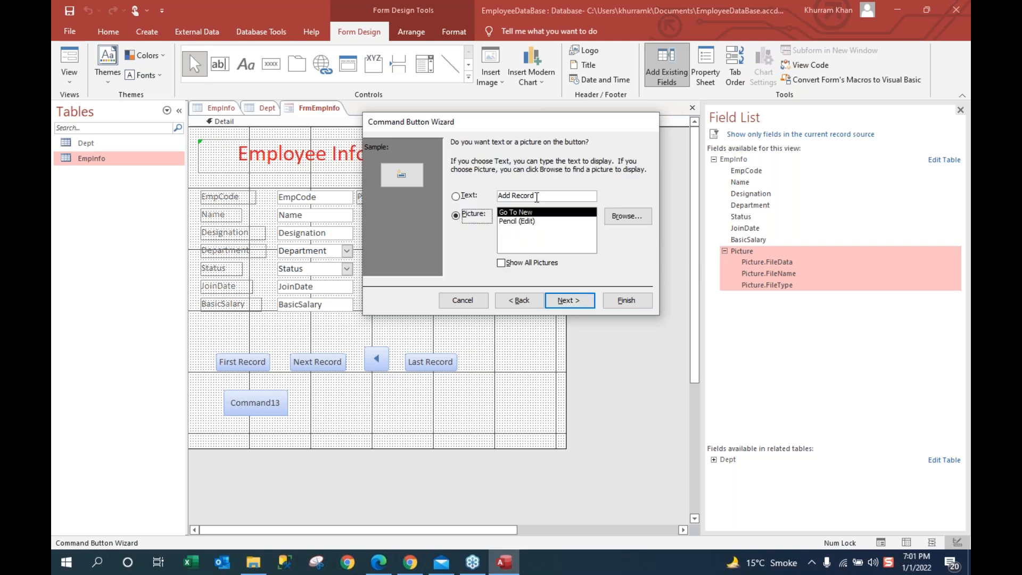
pyautogui.click(458, 197)
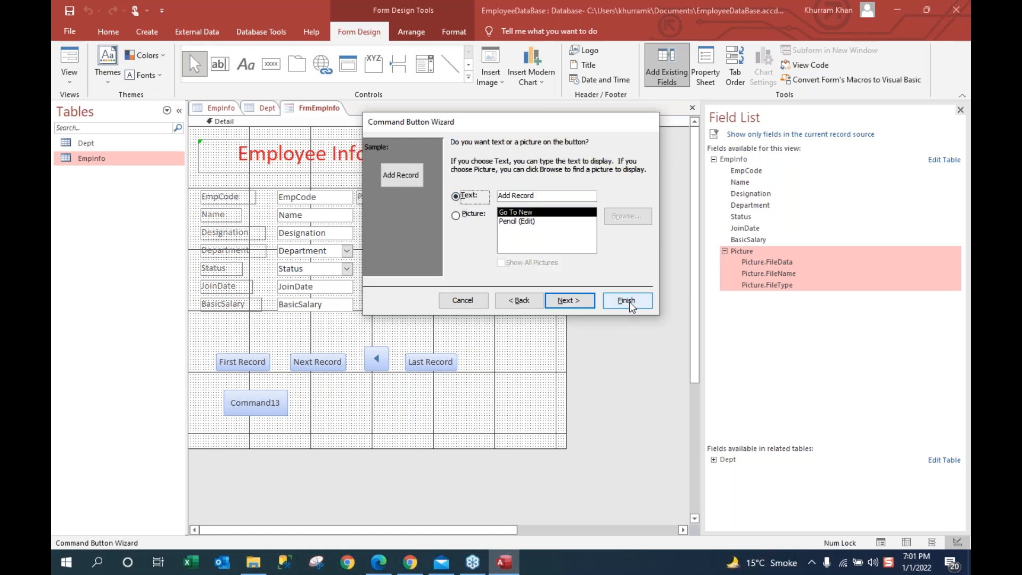
pyautogui.click(568, 301)
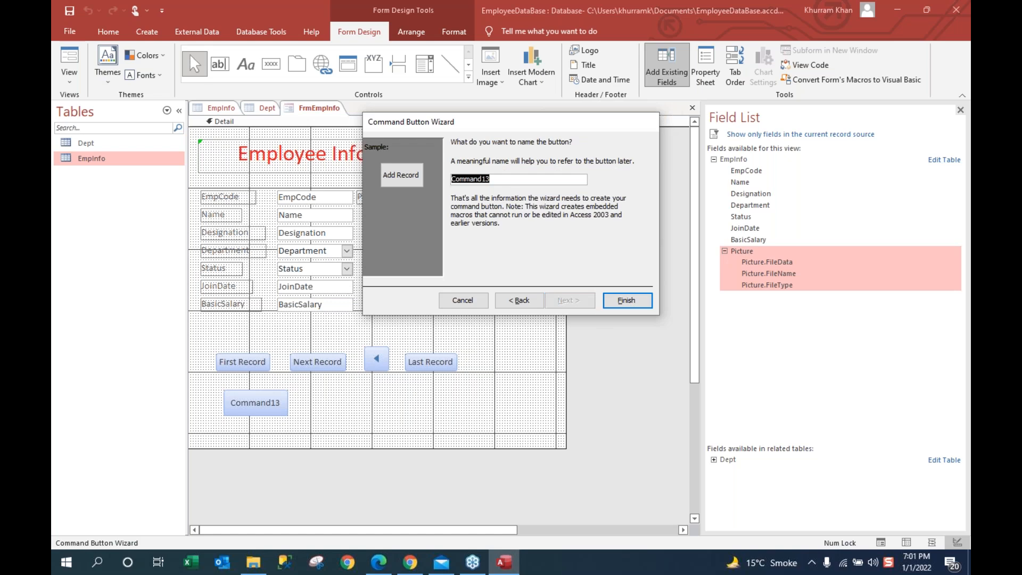
pyautogui.write('Add Record')
pyautogui.click(627, 301)
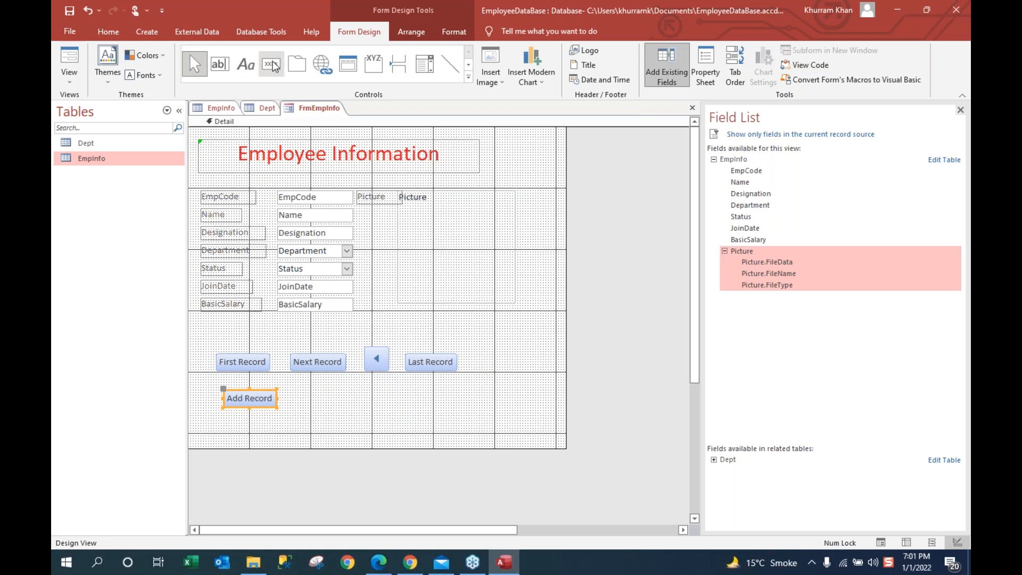
# Step: Add a Save Record command button beside Add Record, showing the text Save Record and named Save
pyautogui.click(331, 409)
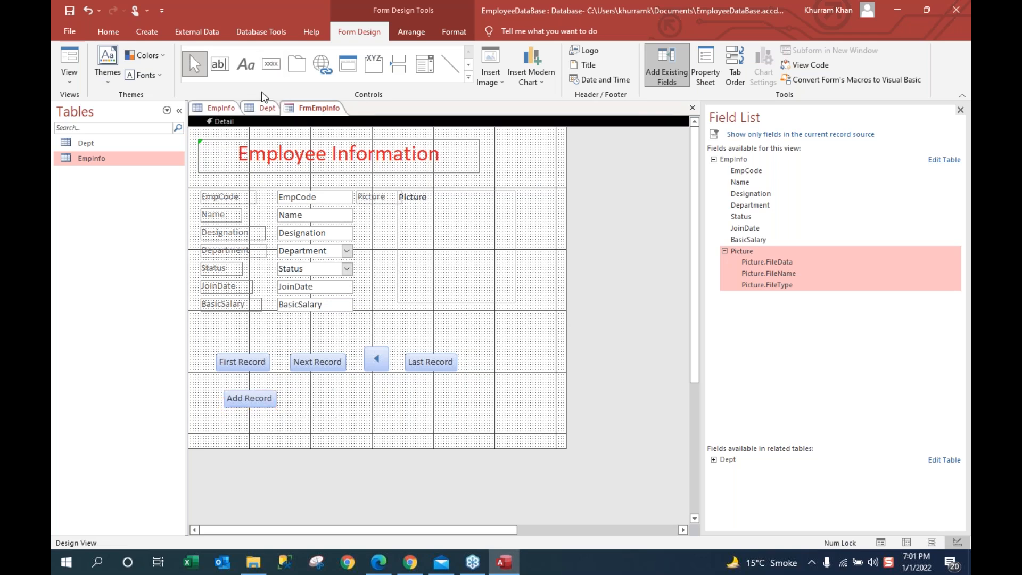
pyautogui.click(271, 69)
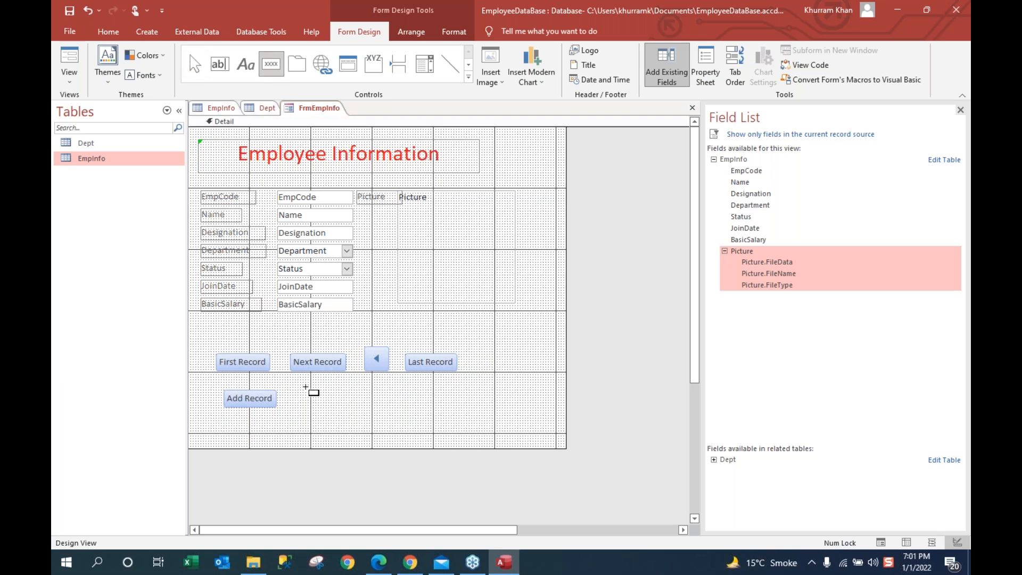
pyautogui.moveTo(298, 391)
pyautogui.mouseDown()
pyautogui.moveTo(354, 417)
pyautogui.moveTo(365, 411)
pyautogui.mouseUp()
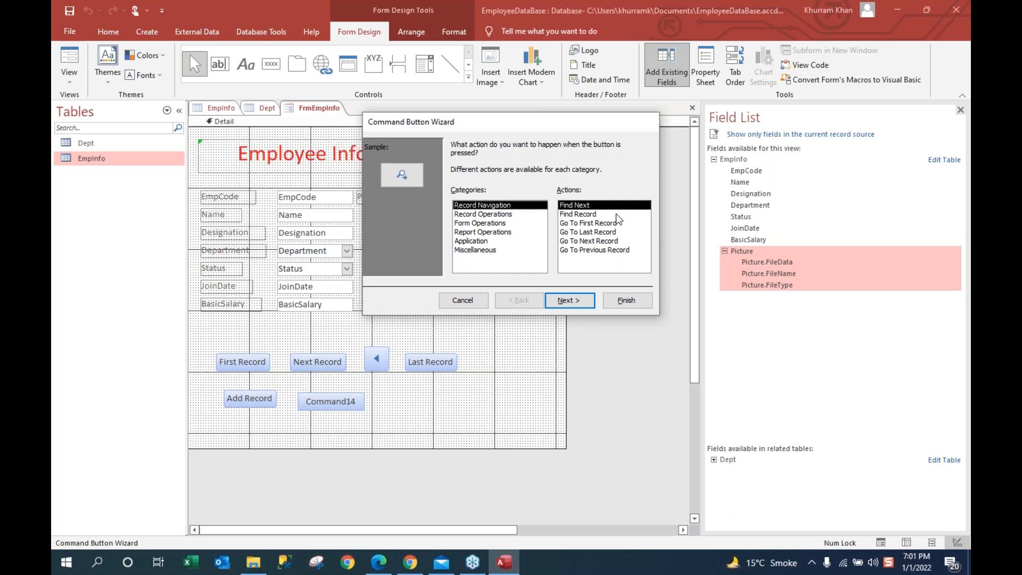
pyautogui.click(475, 214)
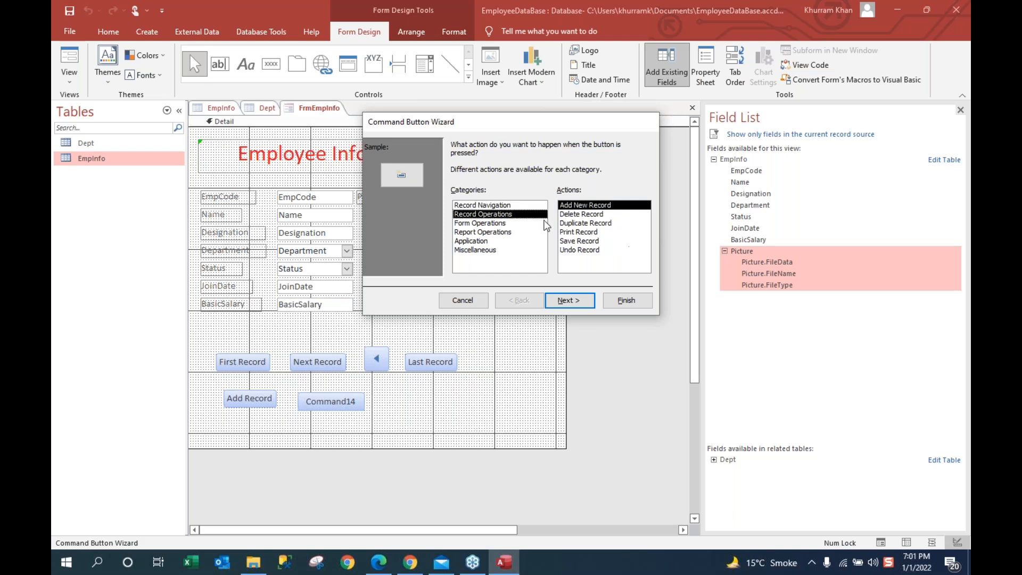
pyautogui.click(583, 242)
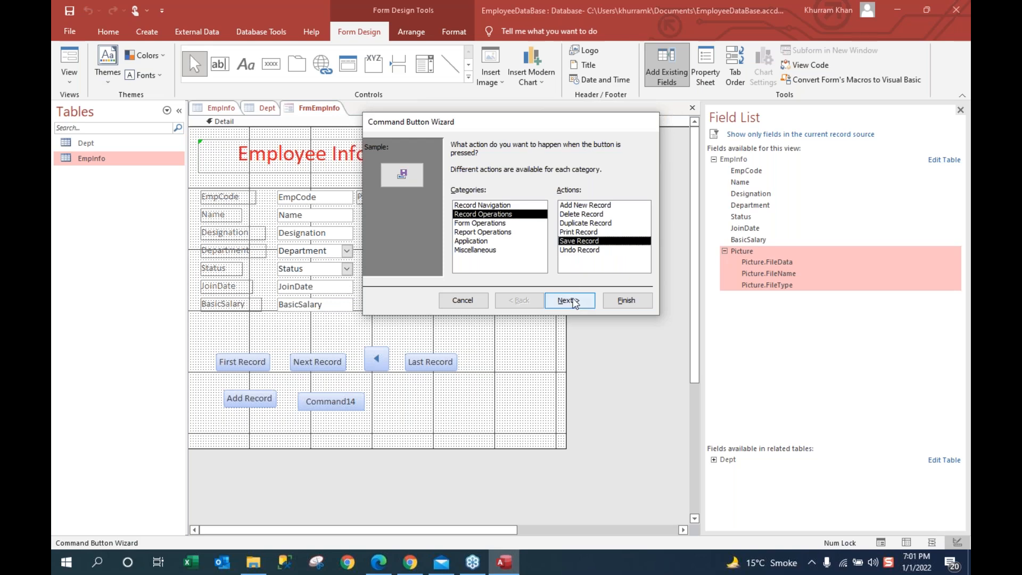
pyautogui.click(569, 300)
pyautogui.click(462, 197)
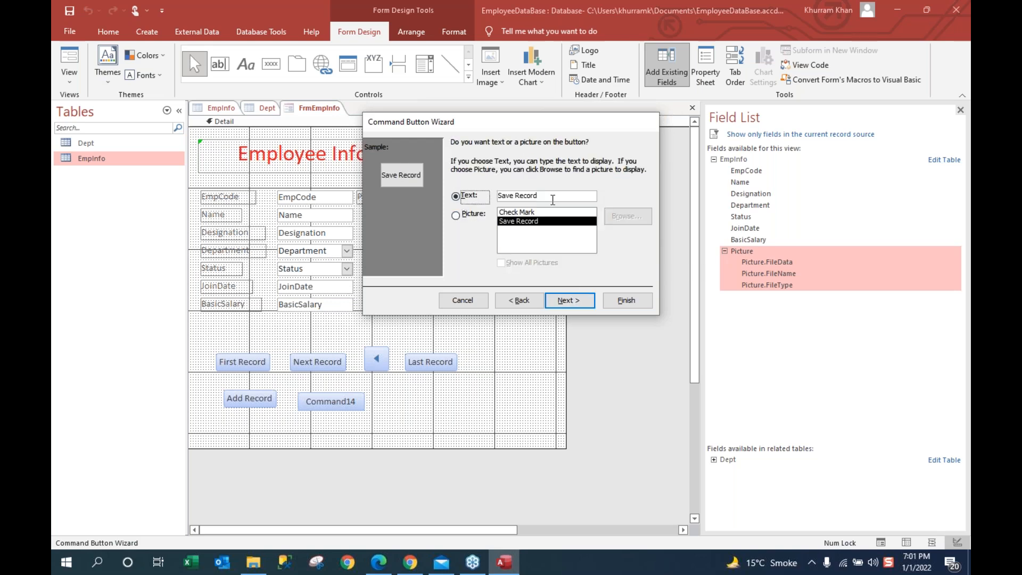
pyautogui.click(568, 300)
pyautogui.write('Save')
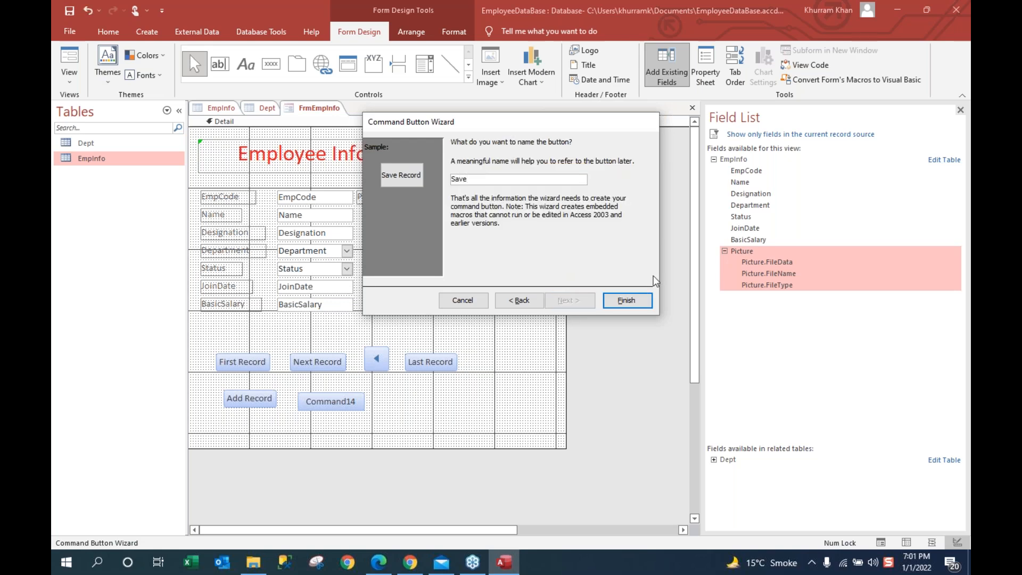
pyautogui.click(626, 300)
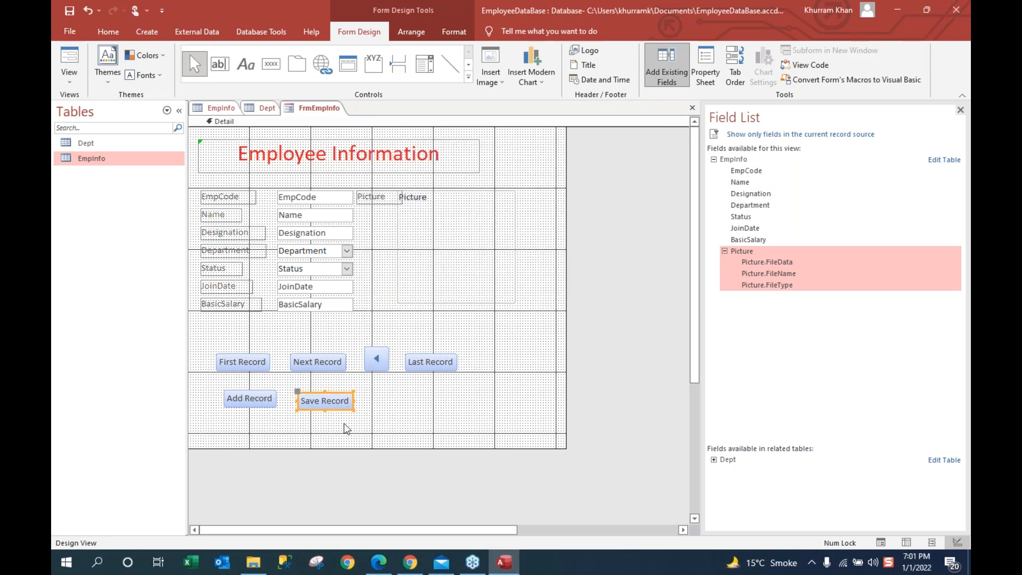
# Step: Show the form in Form View, start a new record with the Add Record button, and enter the employee's code and name
pyautogui.rightClick(330, 111)
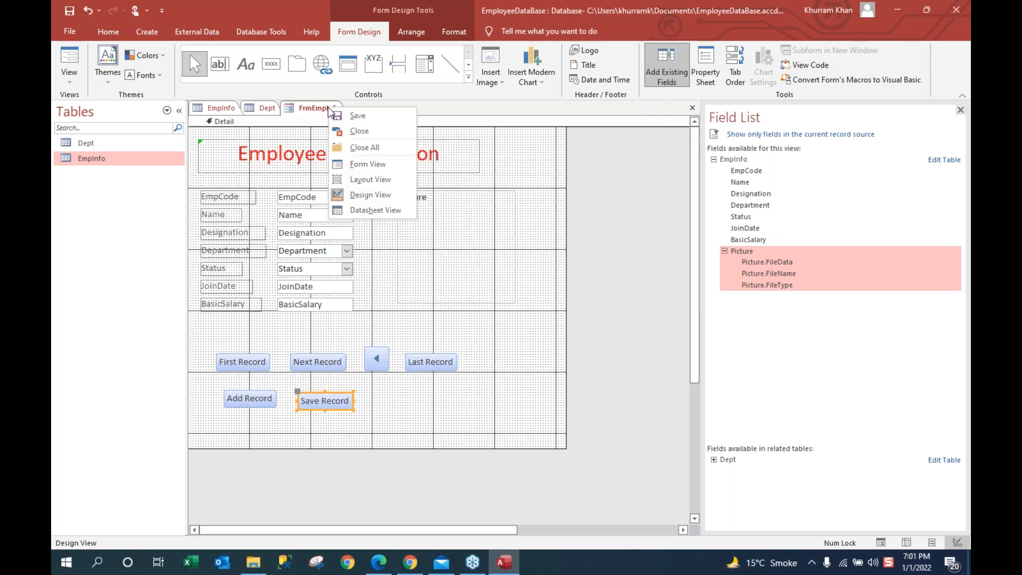
pyautogui.click(368, 164)
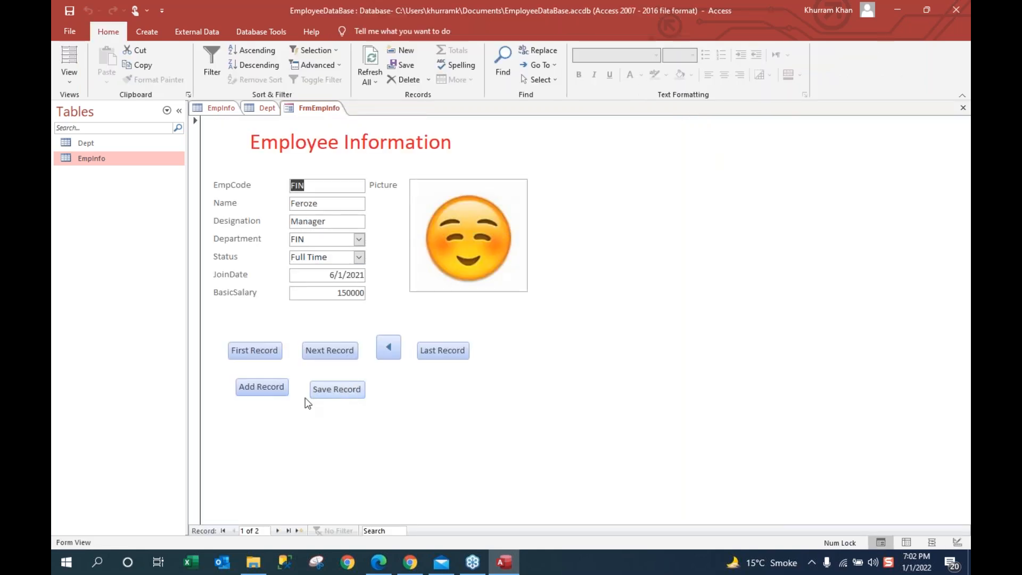
pyautogui.click(255, 391)
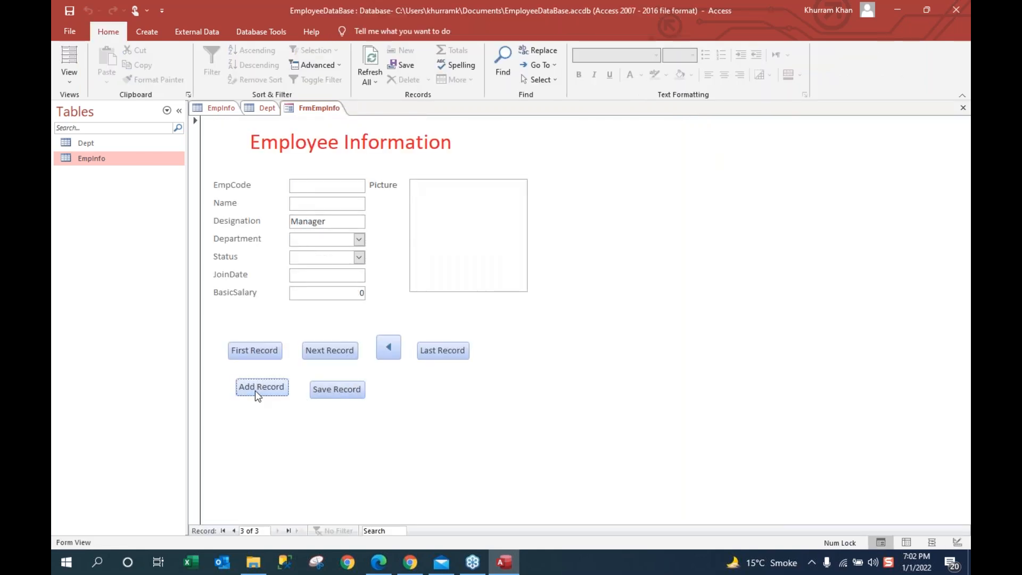
pyautogui.click(309, 186)
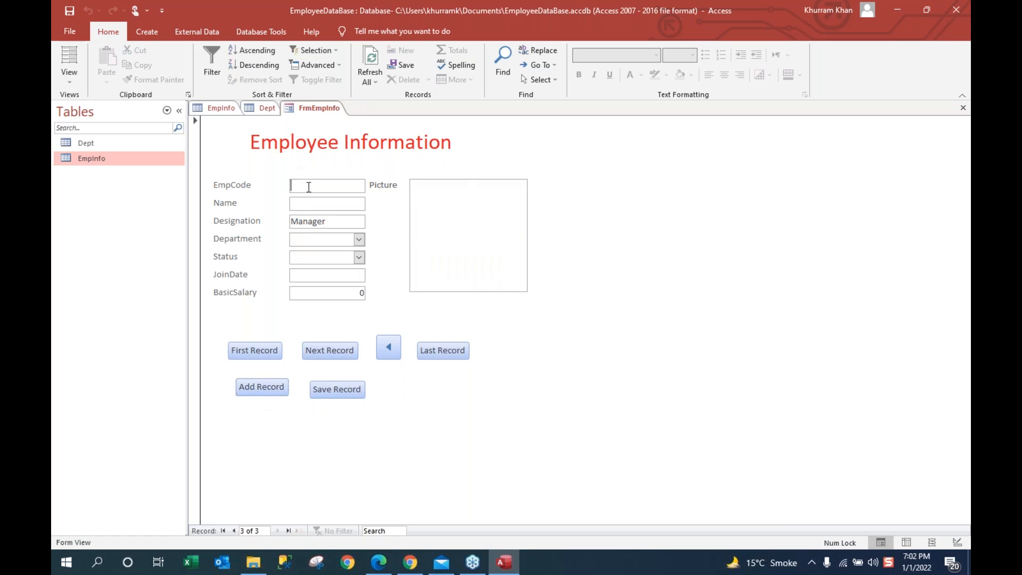
pyautogui.write('$5')
pyautogui.press('BackSpace')
pyautogui.press('BackSpace')
pyautogui.write('F')
pyautogui.write('IN454')
pyautogui.write('Ali')
# Step: Set the new record's designation to Officer, department to FIN and status to Part Time
pyautogui.click(330, 222)
pyautogui.moveTo(342, 222); pyautogui.dragTo(236, 218)
pyautogui.write('Officer')
pyautogui.click(359, 240)
pyautogui.click(340, 265)
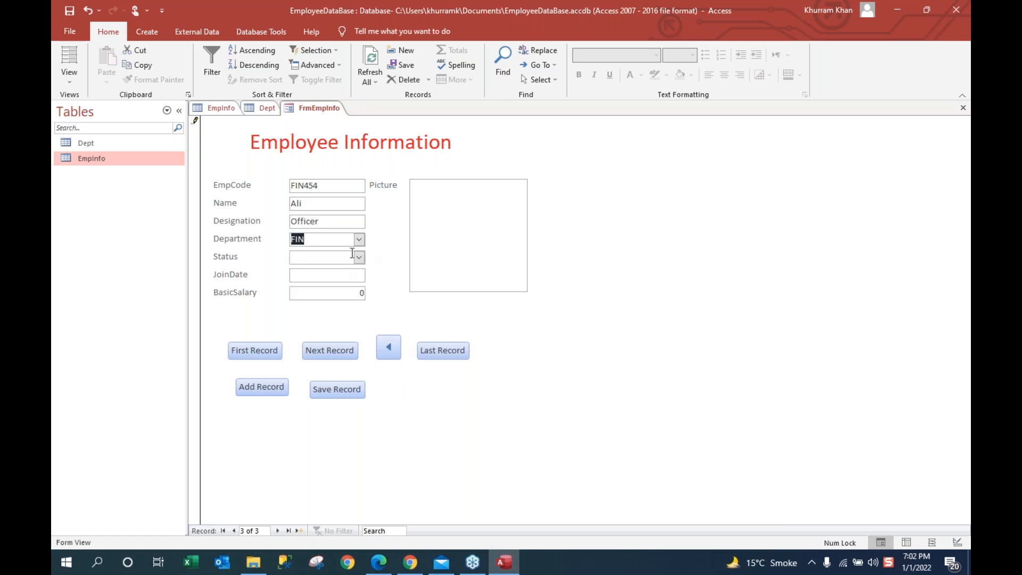
pyautogui.click(360, 258)
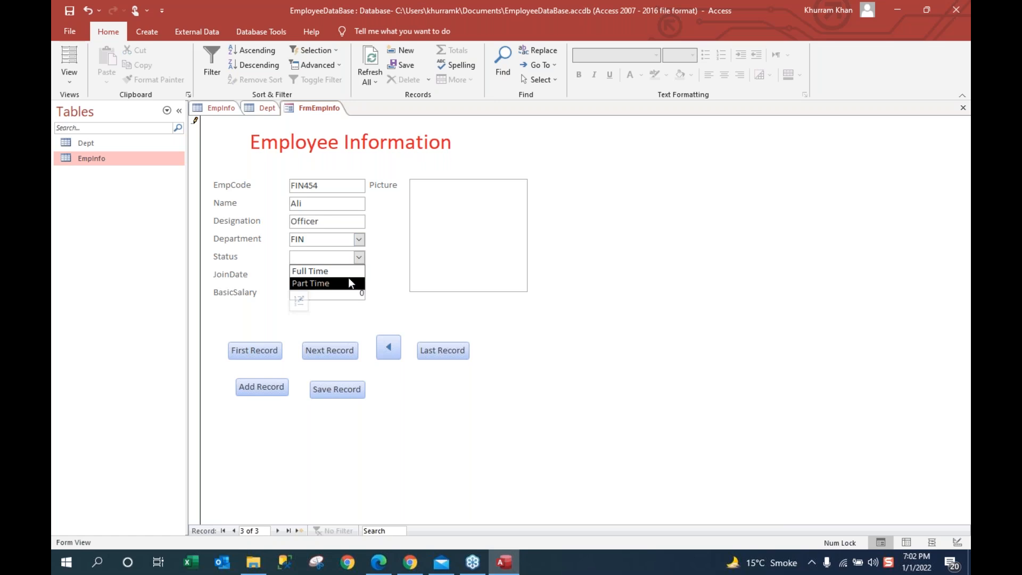
pyautogui.click(349, 283)
# Step: Set the join date to 10/4/2021 and the basic salary to 100000, and save the record with the form's Save Record button
pyautogui.click(337, 276)
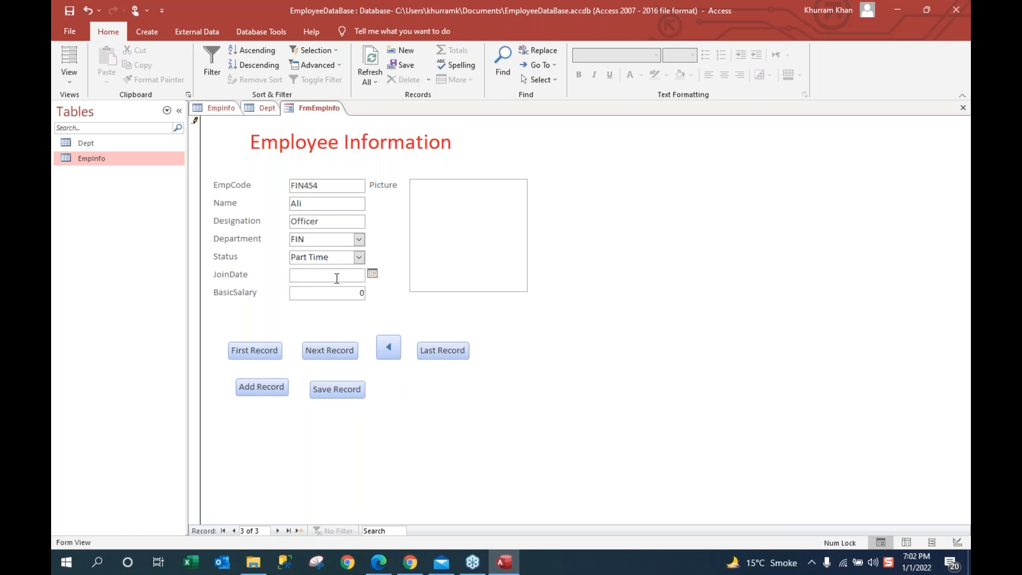
pyautogui.click(373, 274)
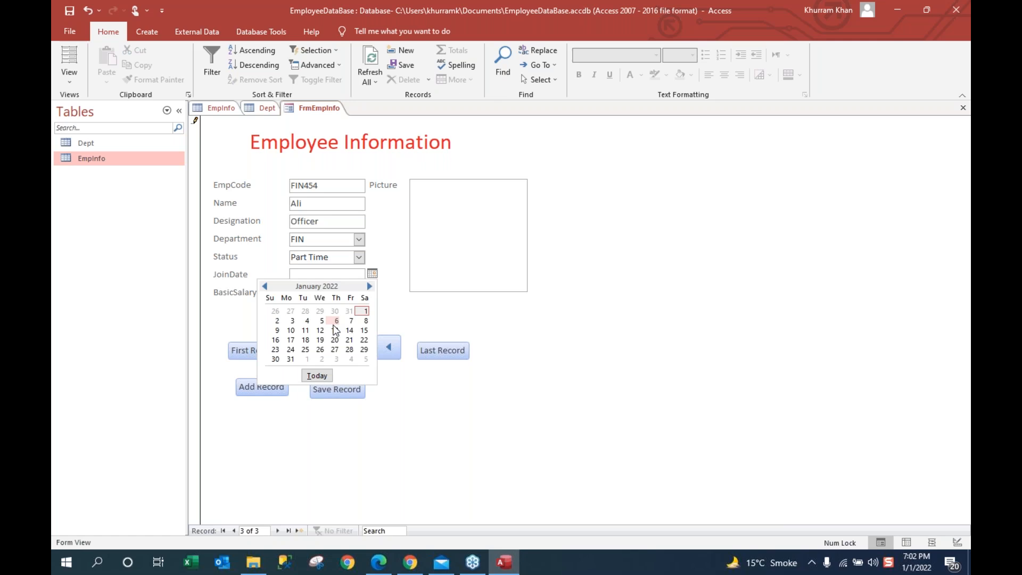
pyautogui.click(264, 286)
pyautogui.click(264, 286)
pyautogui.click(265, 286)
pyautogui.click(292, 321)
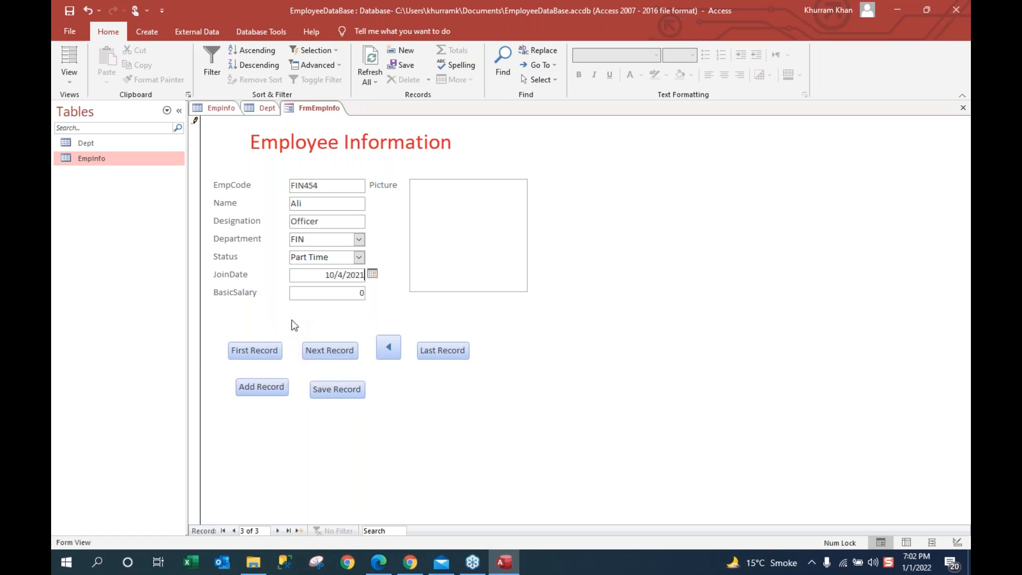
pyautogui.click(337, 294)
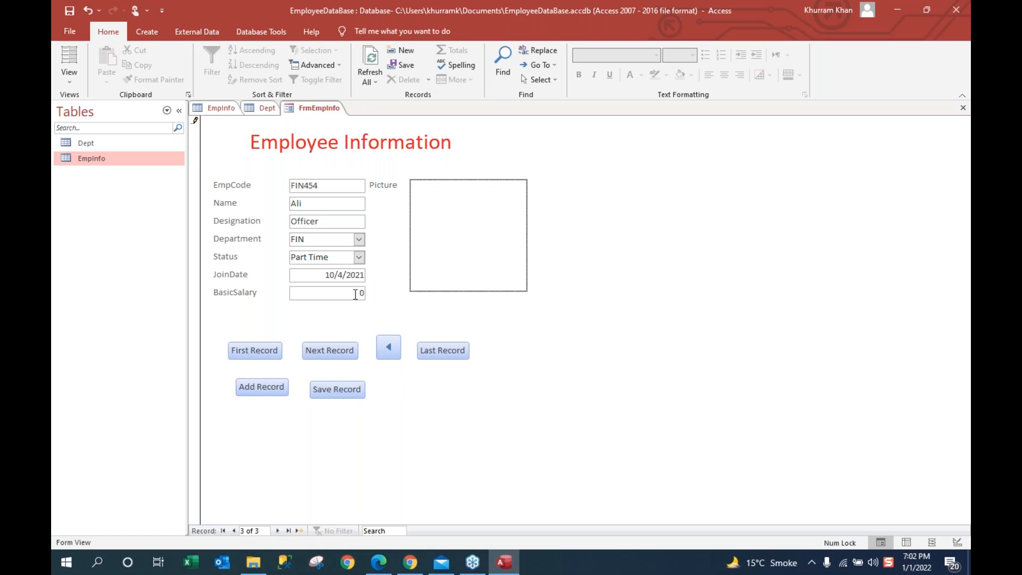
pyautogui.moveTo(354, 294); pyautogui.dragTo(368, 294)
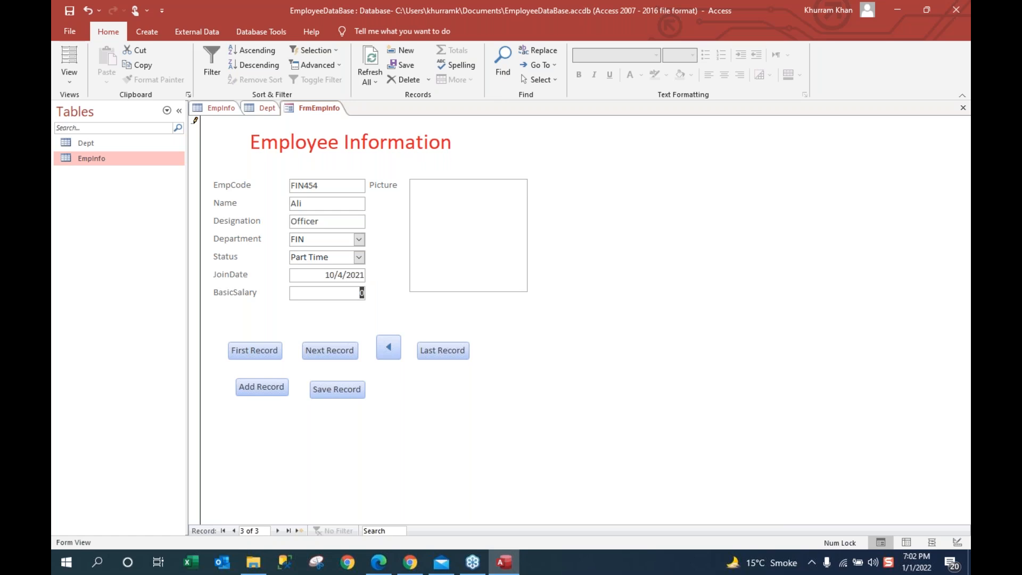
pyautogui.write('100000')
pyautogui.click(344, 393)
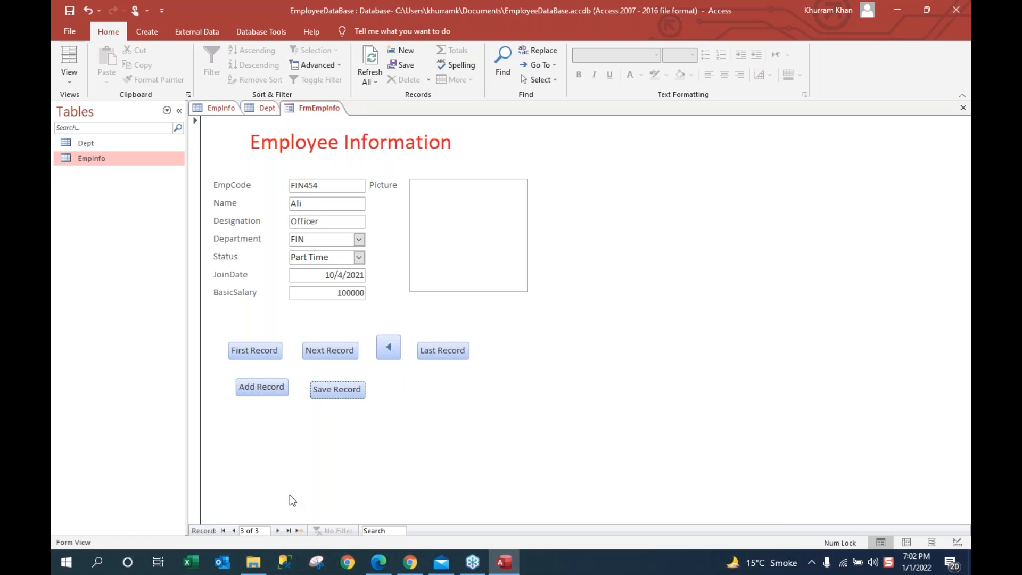
# Step: Attach the picture Arung Kel.jpg to the new employee record's Picture field
pyautogui.doubleClick(459, 243)
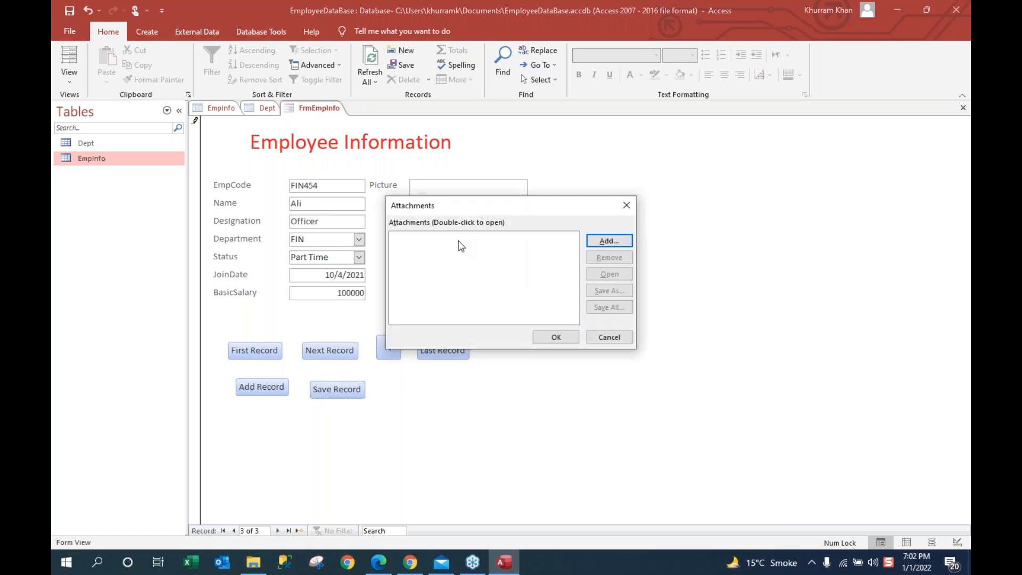
pyautogui.moveTo(529, 202); pyautogui.dragTo(724, 165)
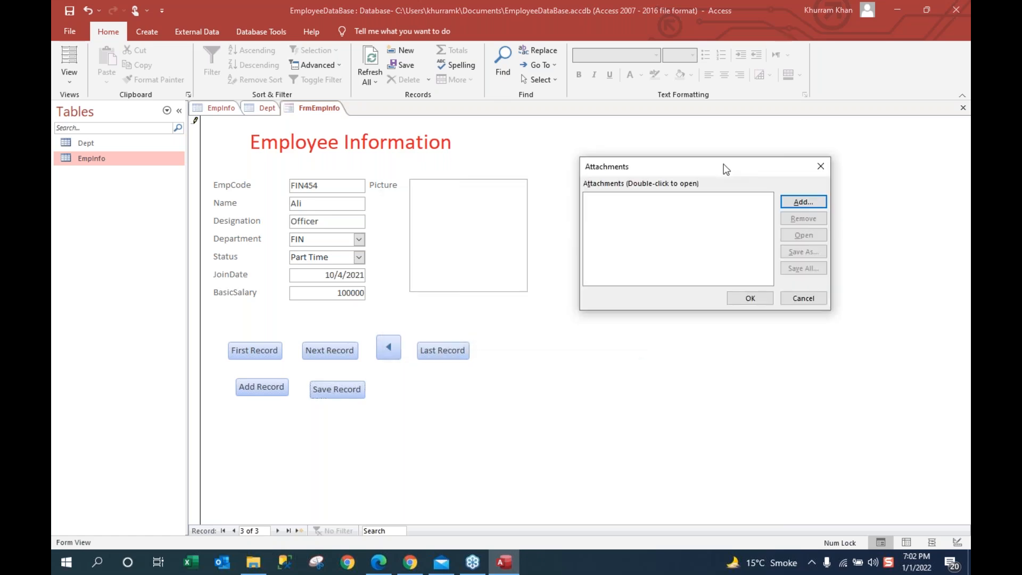
pyautogui.click(804, 202)
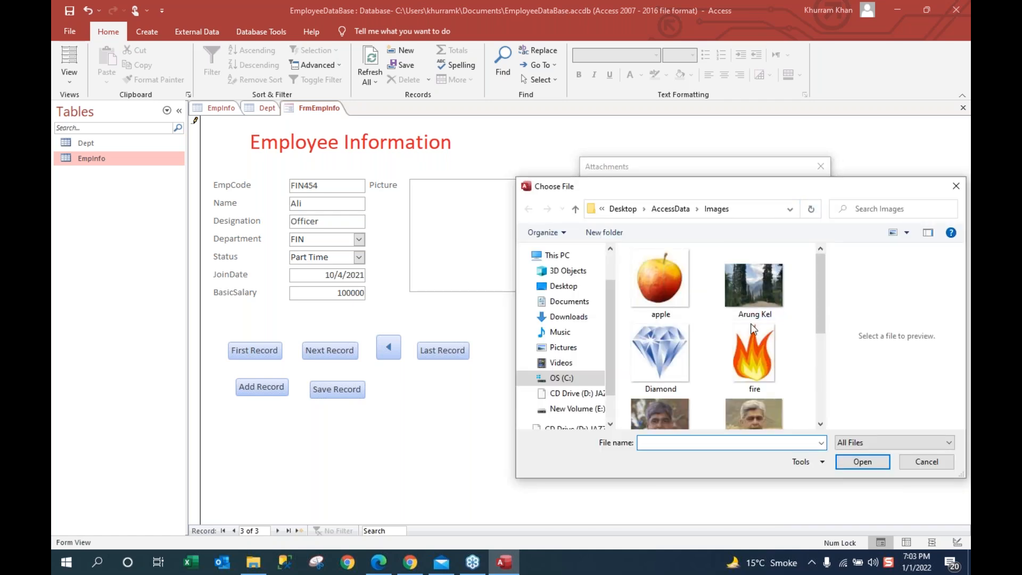
pyautogui.doubleClick(764, 286)
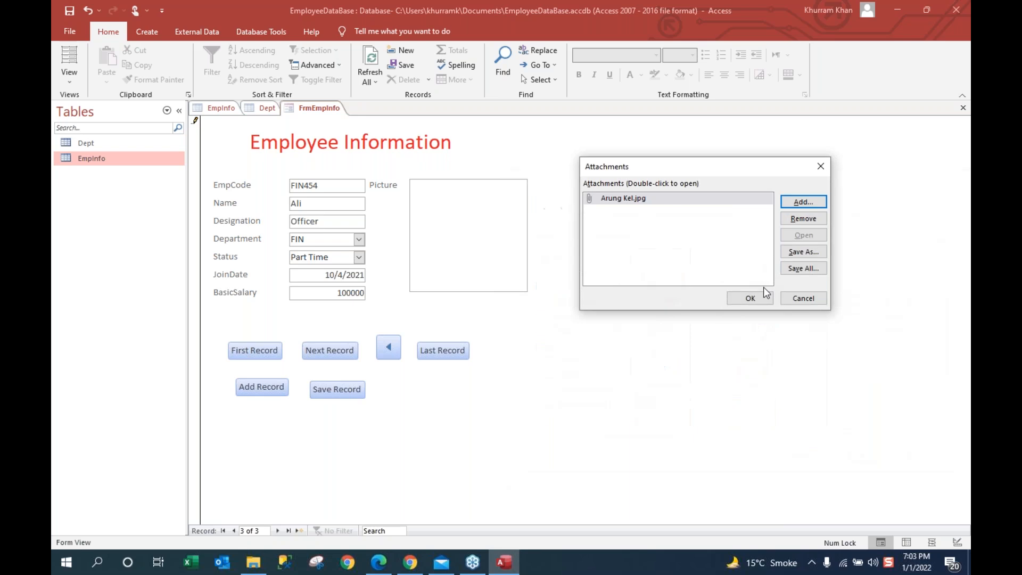
pyautogui.click(749, 299)
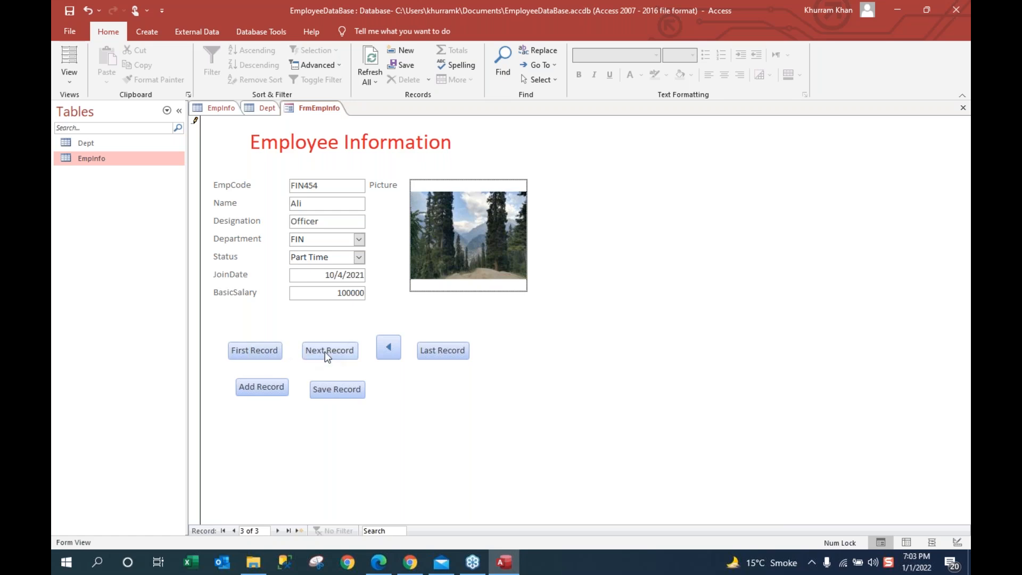
# Step: Test the form's record navigation by moving to the previous, next, first and last records with its buttons
pyautogui.click(386, 349)
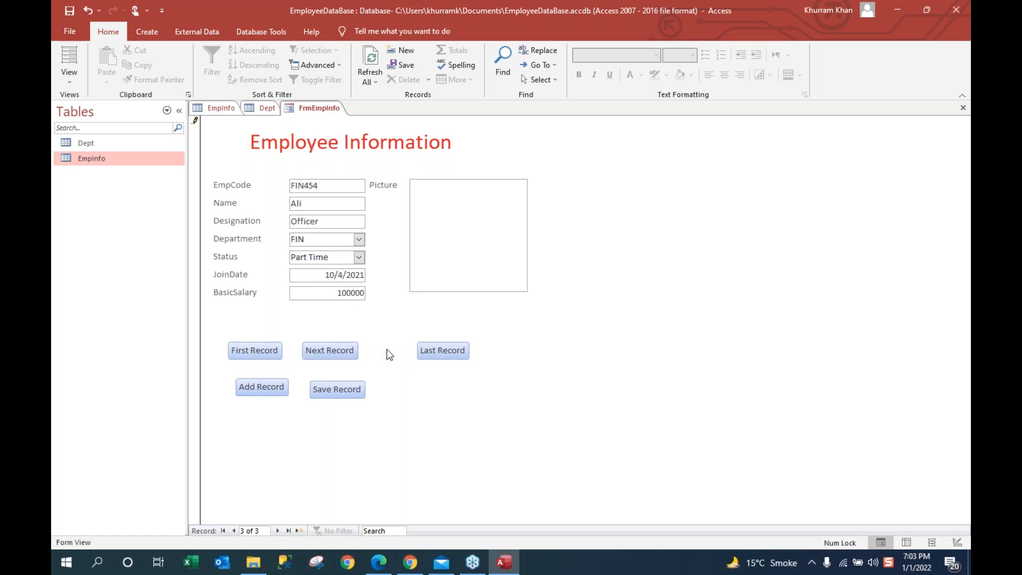
pyautogui.click(388, 351)
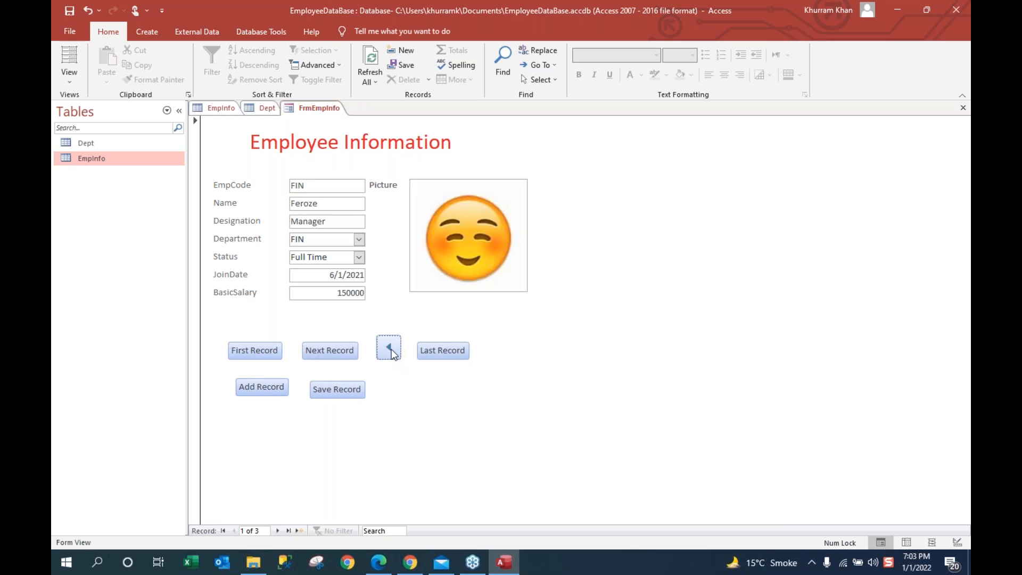
pyautogui.click(337, 350)
pyautogui.click(337, 350)
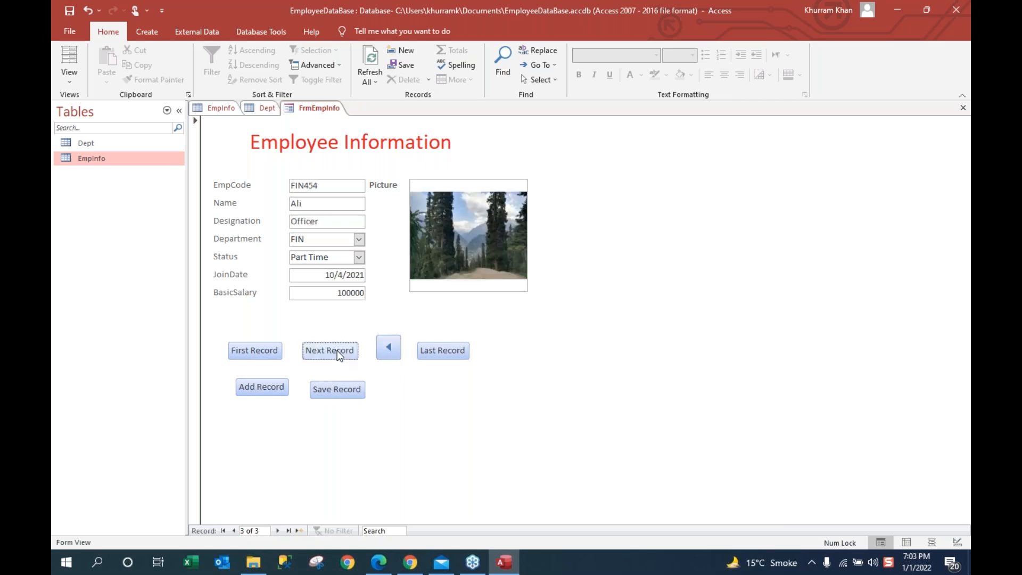
pyautogui.click(250, 350)
pyautogui.click(447, 347)
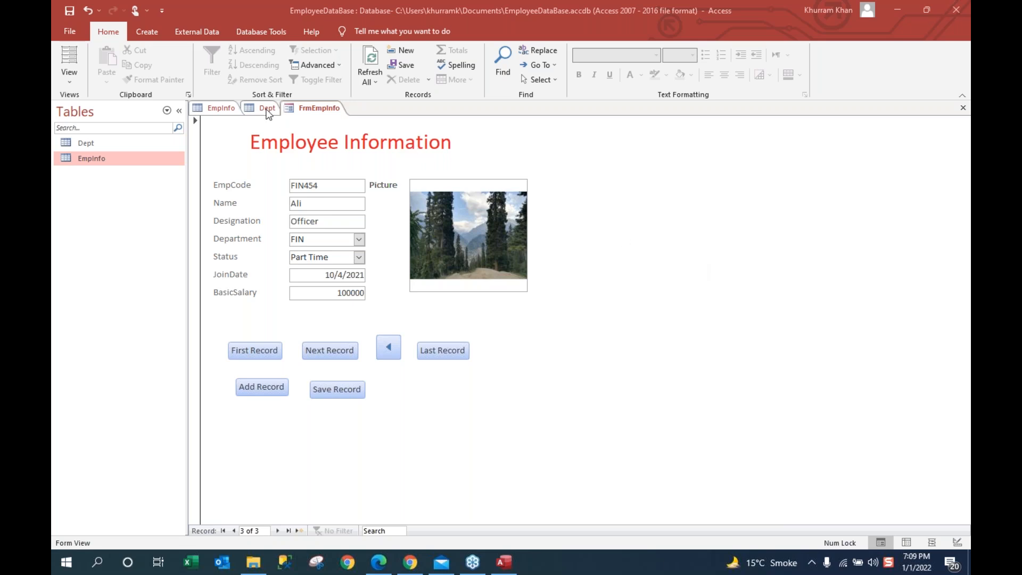
# Step: Save the FrmEmpInfo form
pyautogui.rightClick(312, 108)
pyautogui.click(343, 115)
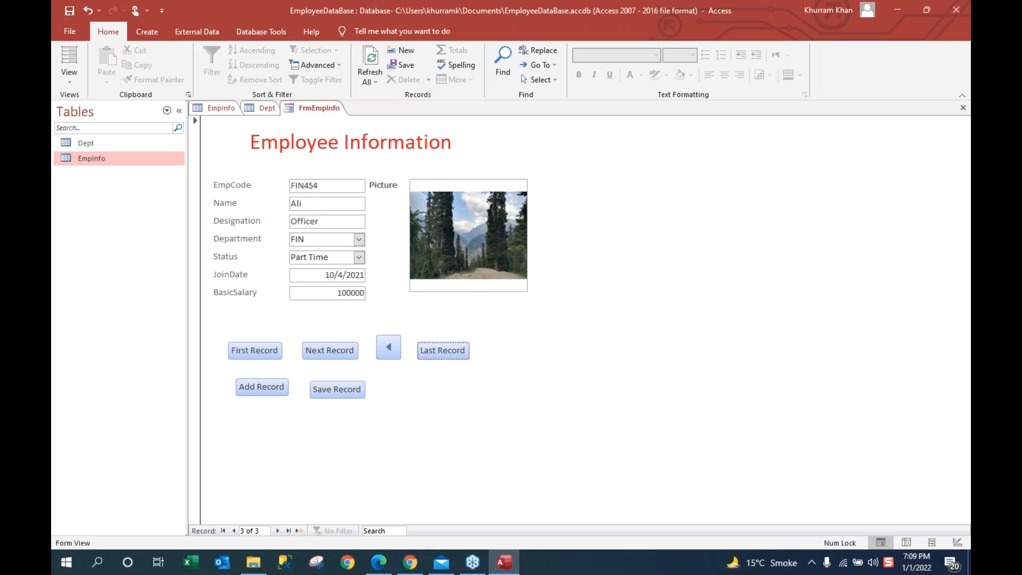
pyautogui.rightClick(316, 110)
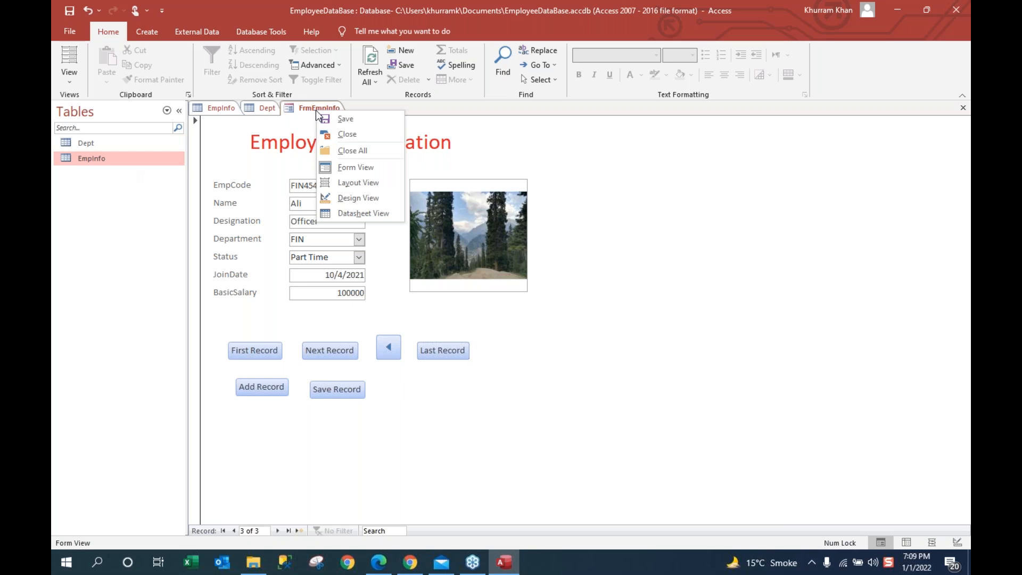
pyautogui.click(346, 119)
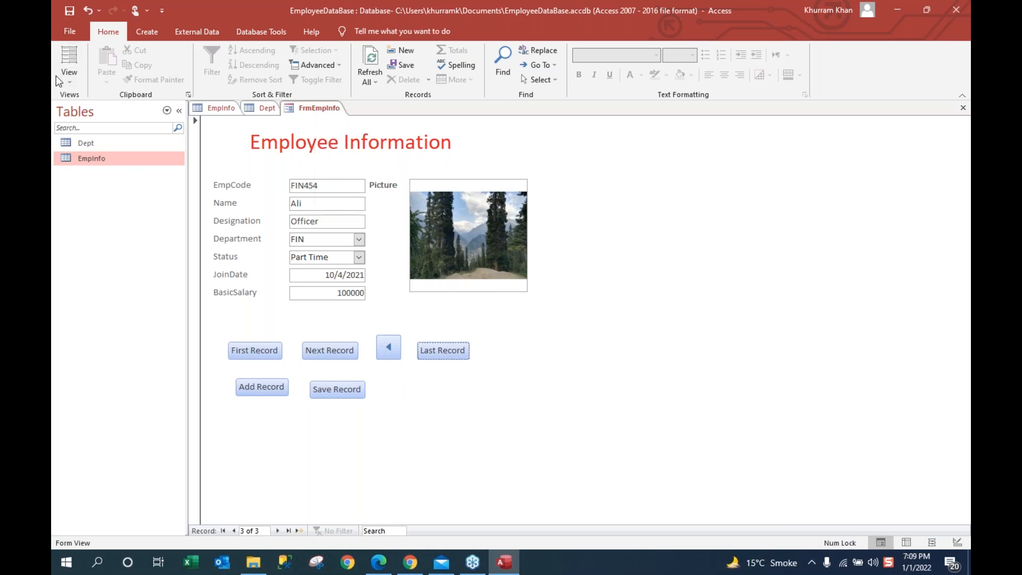
# Step: Start the Report Wizard and choose the EmpInfo table as the report's source
pyautogui.click(147, 32)
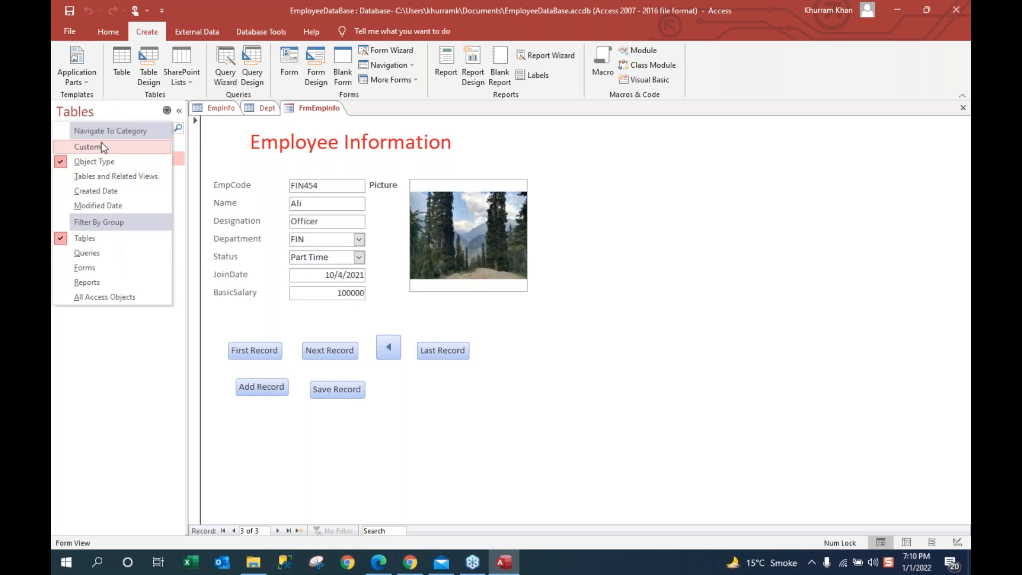
pyautogui.click(387, 91)
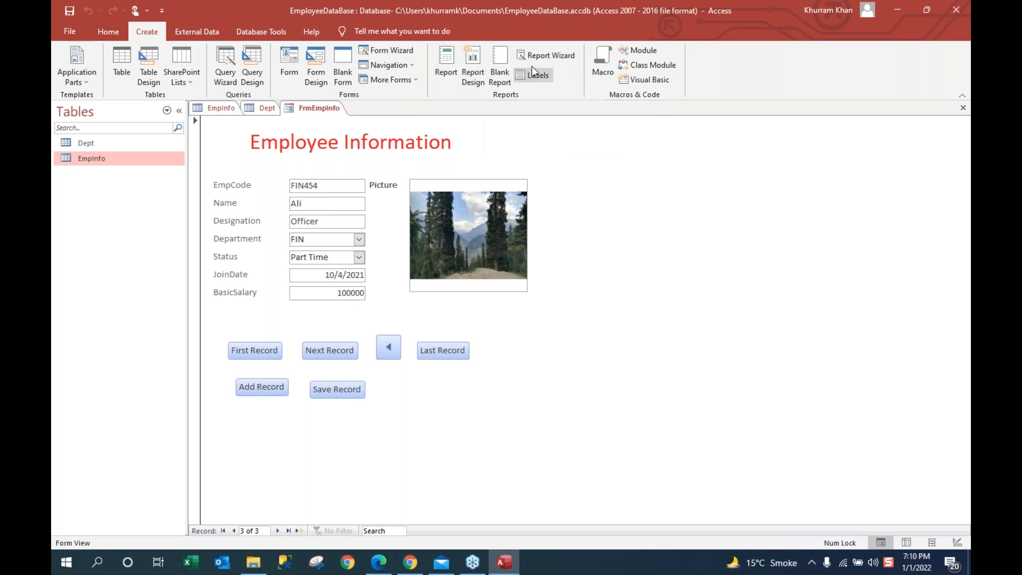
pyautogui.click(565, 55)
pyautogui.moveTo(534, 115); pyautogui.dragTo(700, 153)
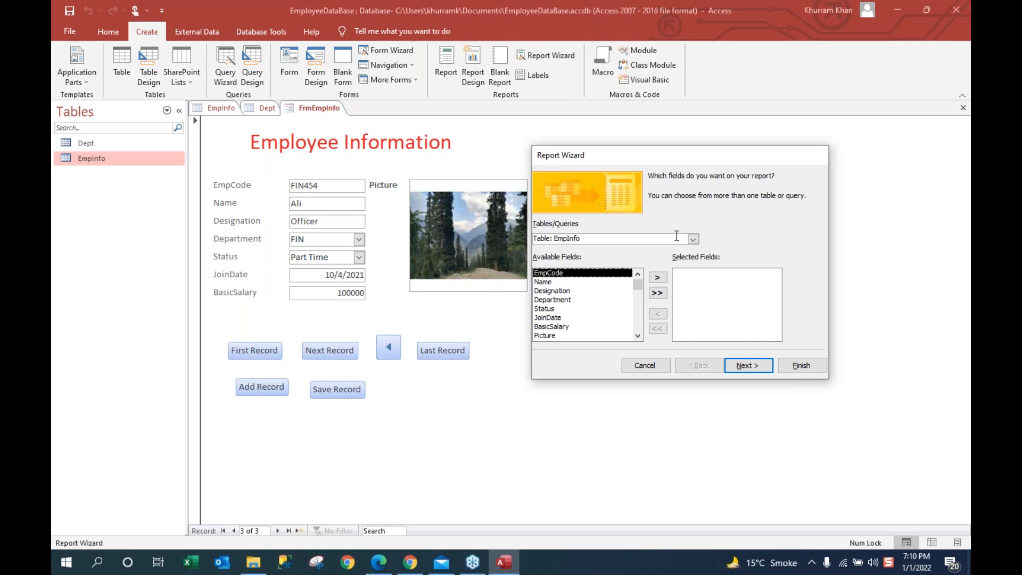
pyautogui.click(694, 240)
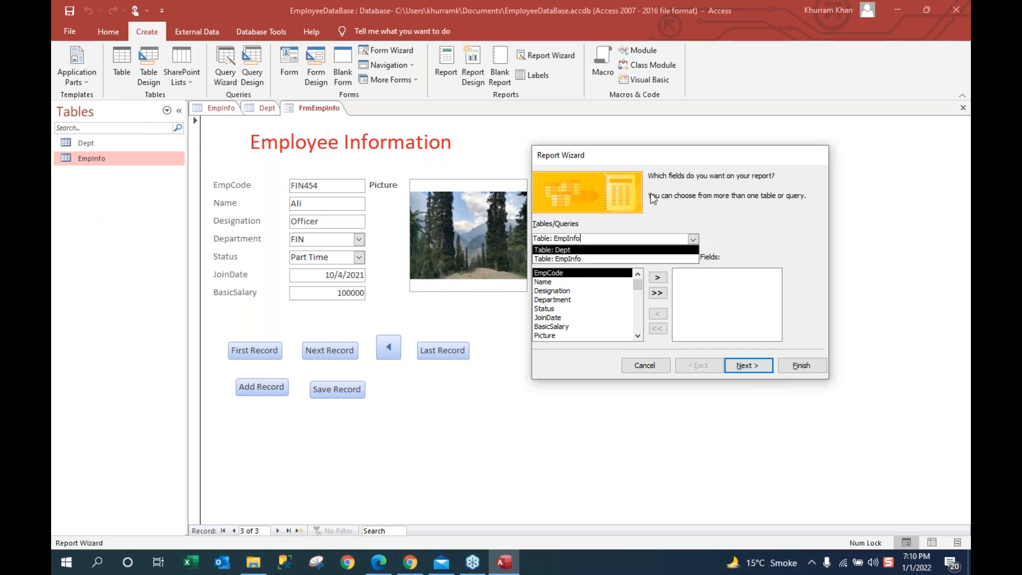
pyautogui.click(570, 259)
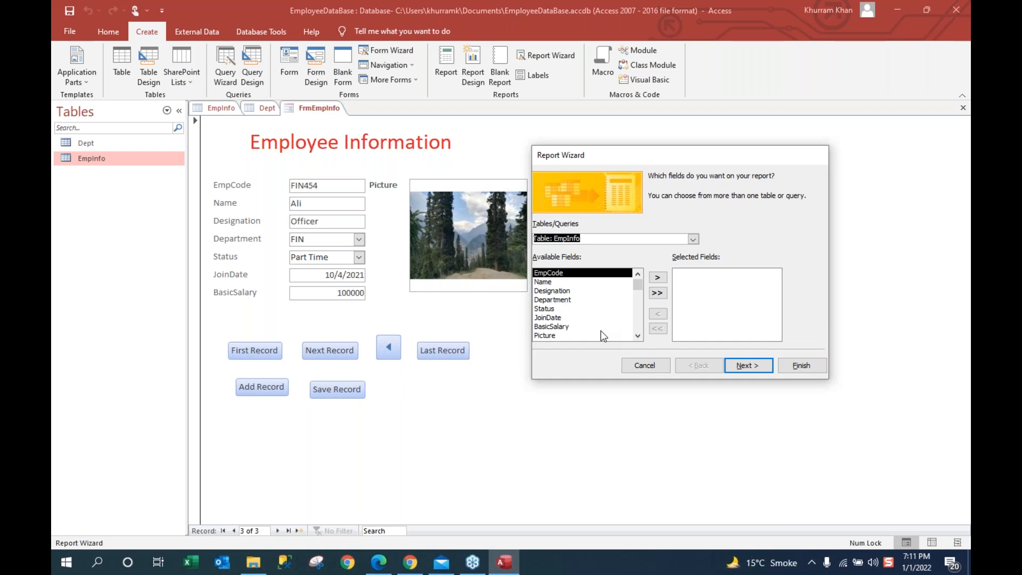
pyautogui.click(657, 292)
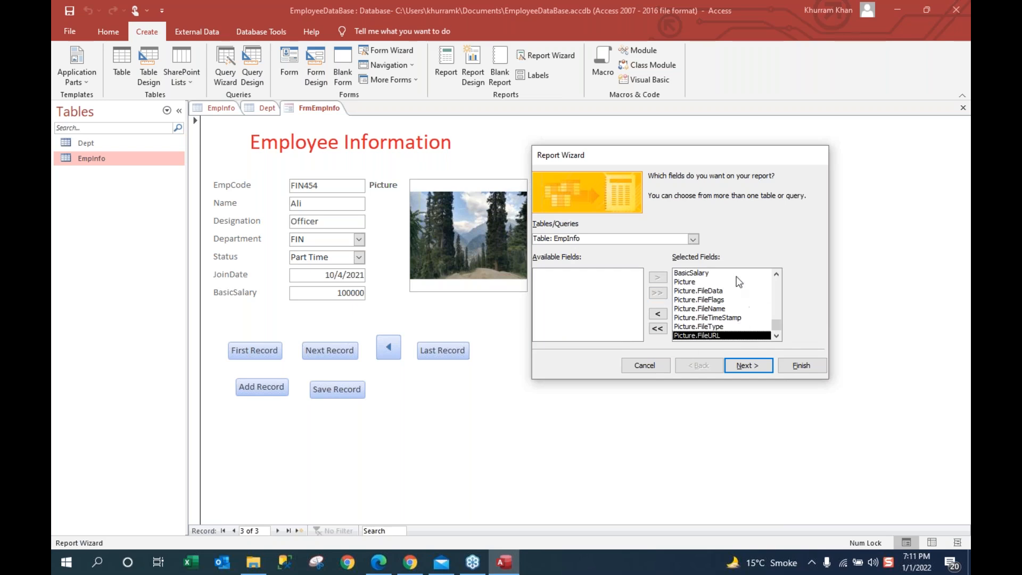
pyautogui.moveTo(778, 313); pyautogui.dragTo(778, 273)
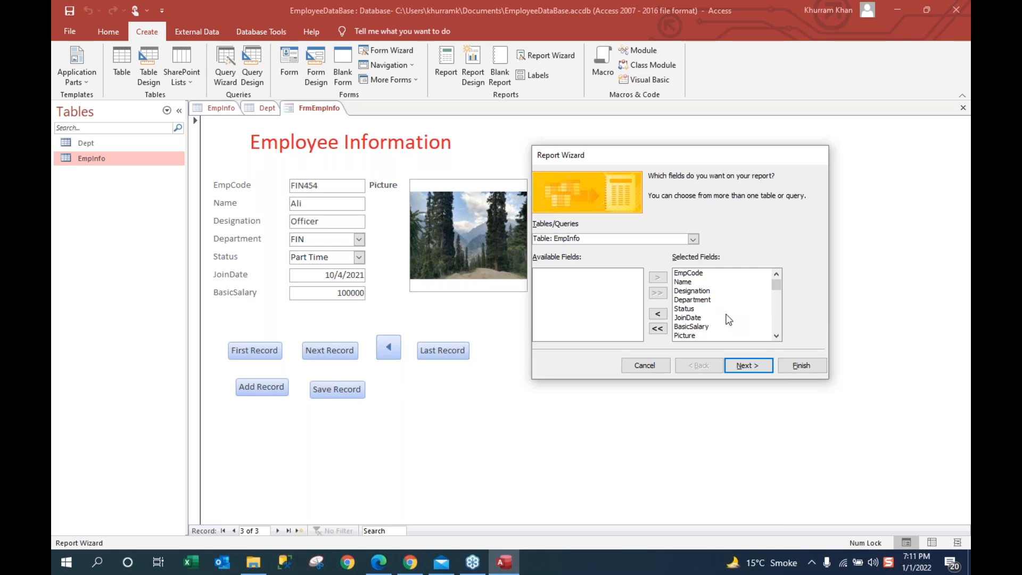
pyautogui.click(658, 330)
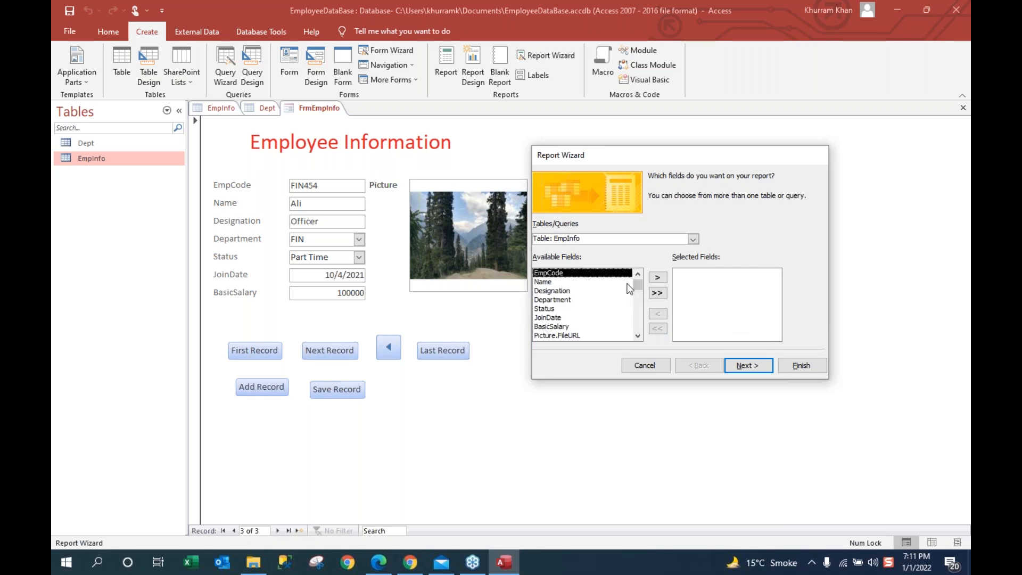
# Step: Include the Name, Designation, Department, Status and JoinDate fields in the report and continue to the grouping options
pyautogui.click(548, 282)
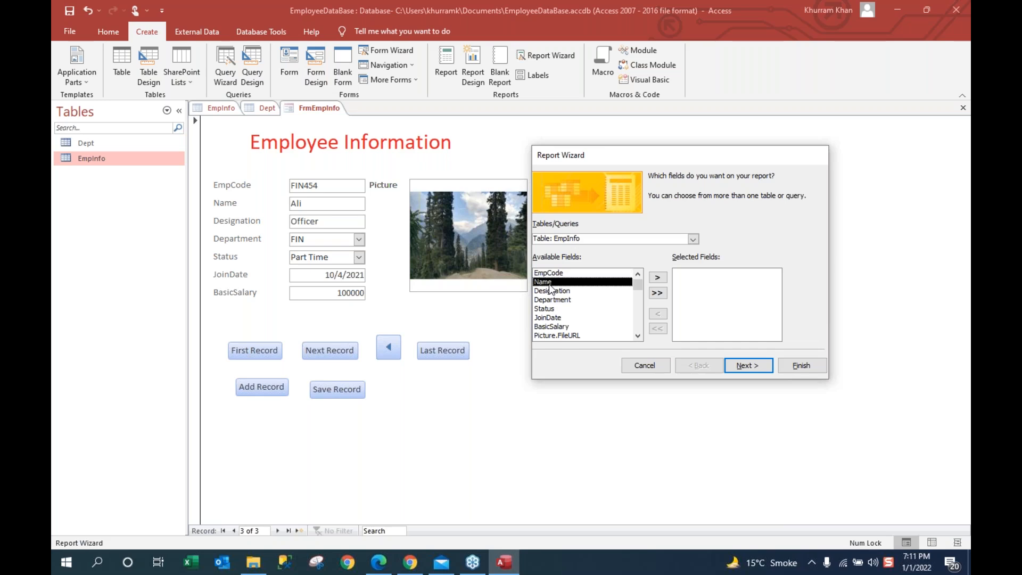
pyautogui.click(658, 277)
pyautogui.click(658, 278)
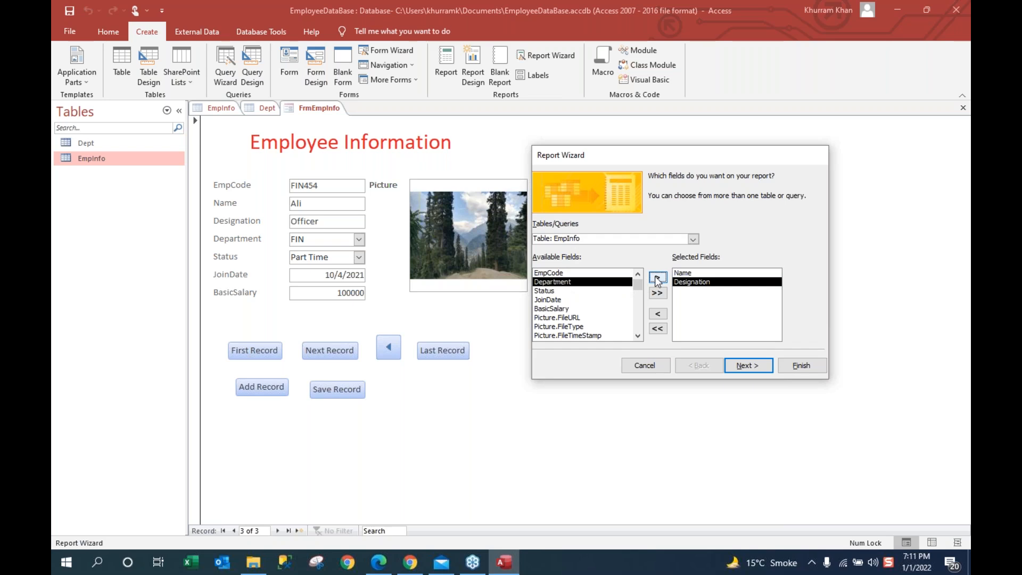
pyautogui.click(658, 278)
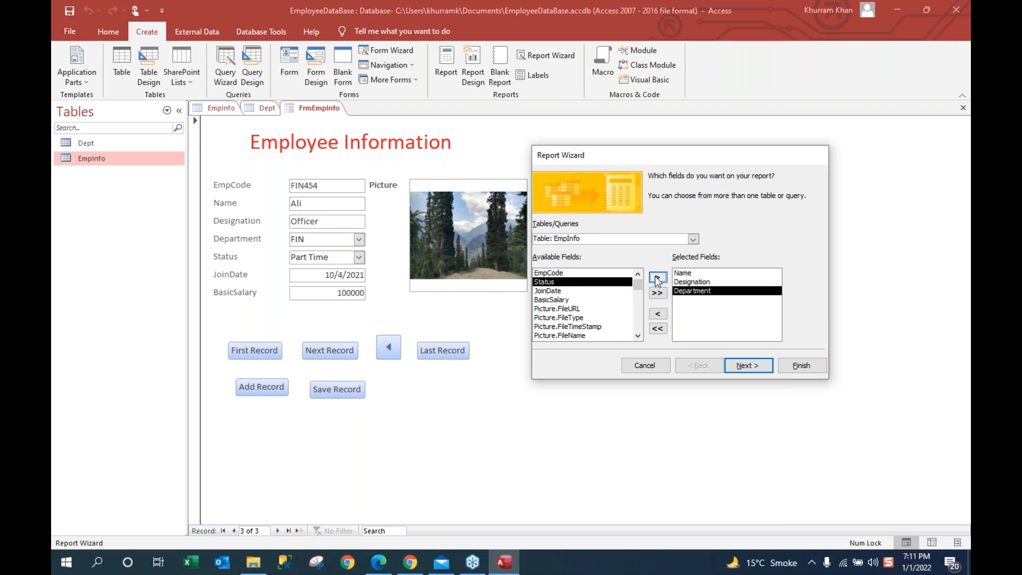
pyautogui.click(658, 278)
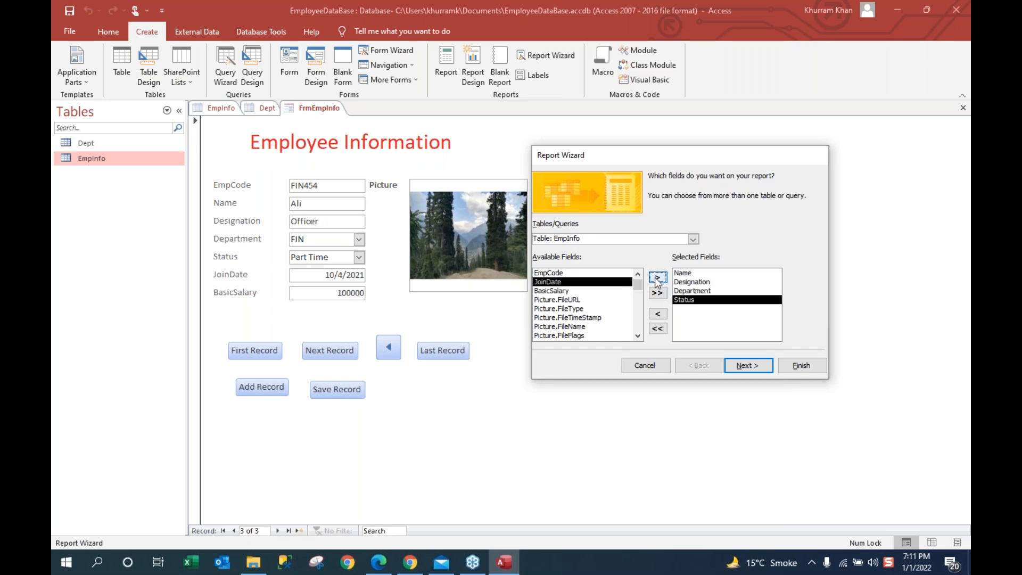
pyautogui.click(658, 278)
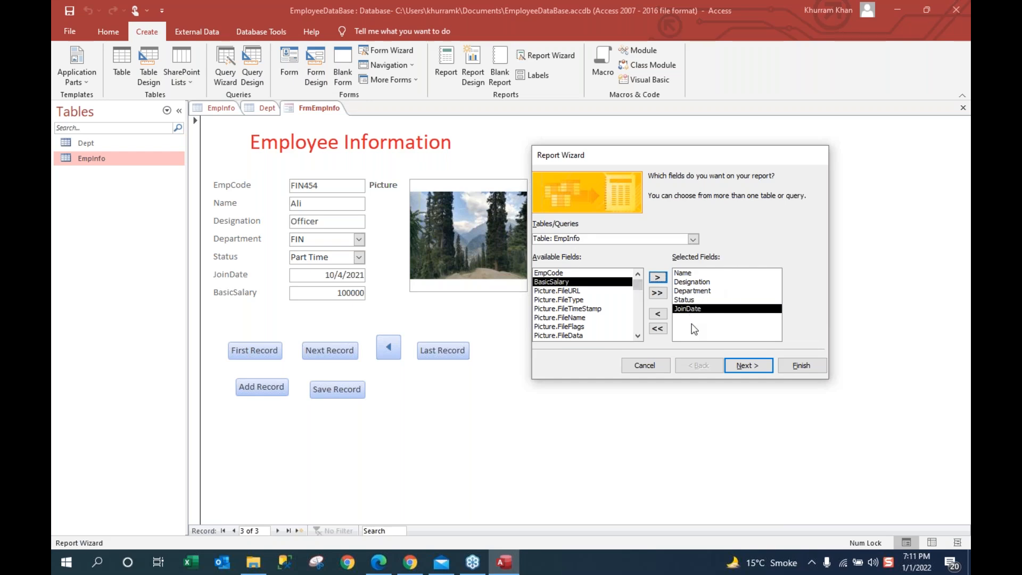
pyautogui.click(740, 369)
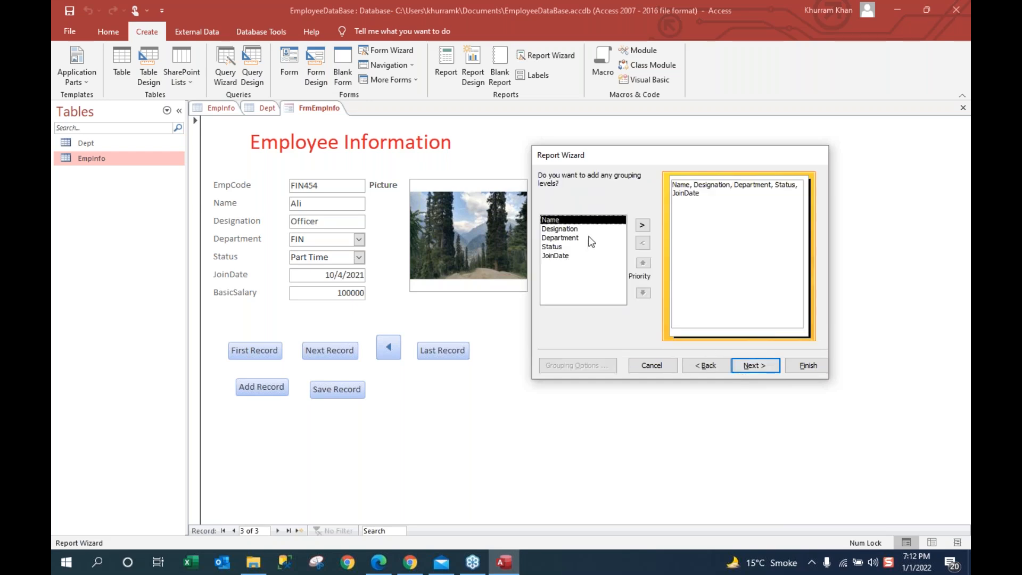
# Step: Skip grouping levels, sort the report by Designation ascending, and accept the Tabular layout in Portrait orientation
pyautogui.click(553, 248)
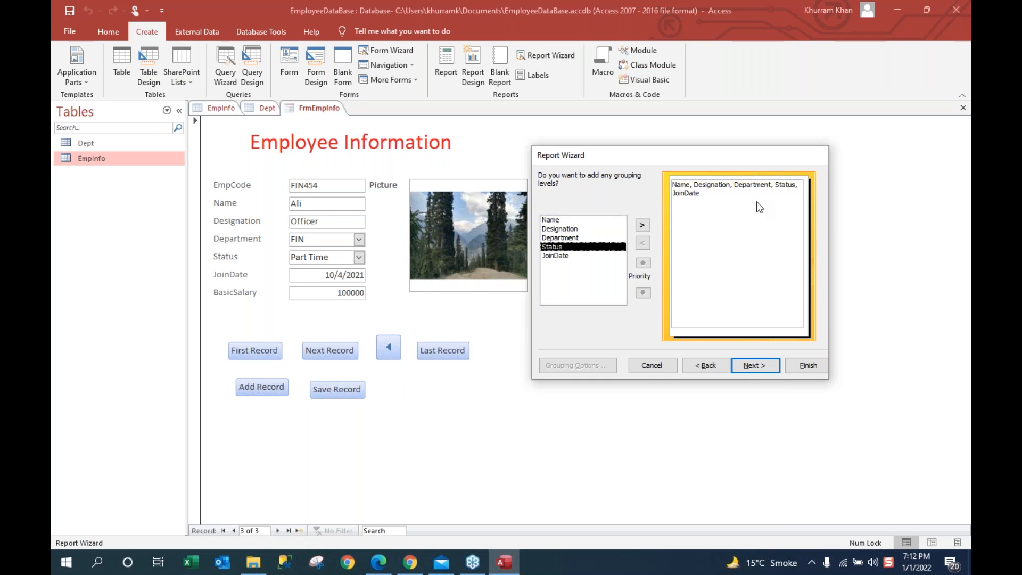
pyautogui.click(751, 365)
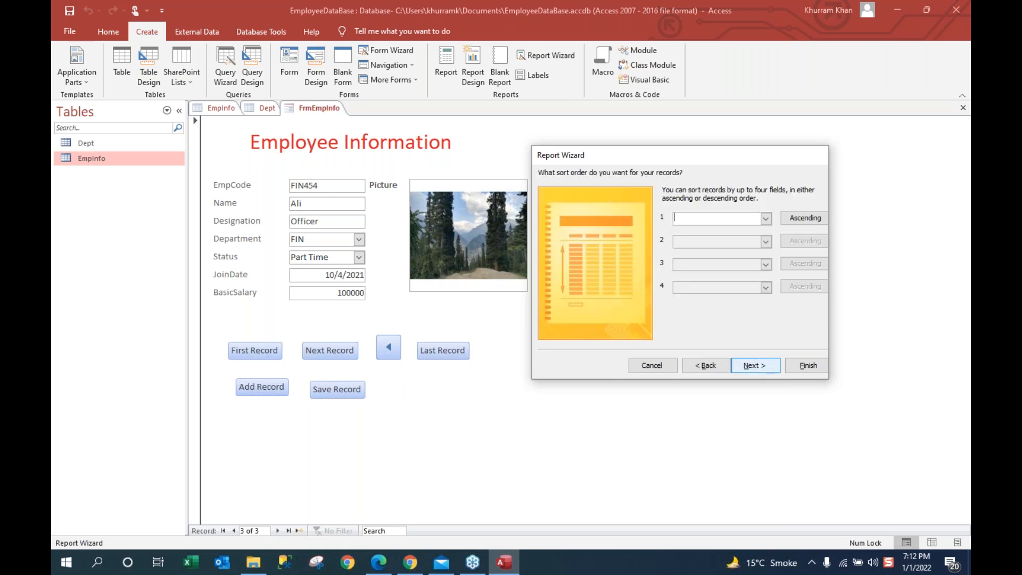
pyautogui.click(766, 219)
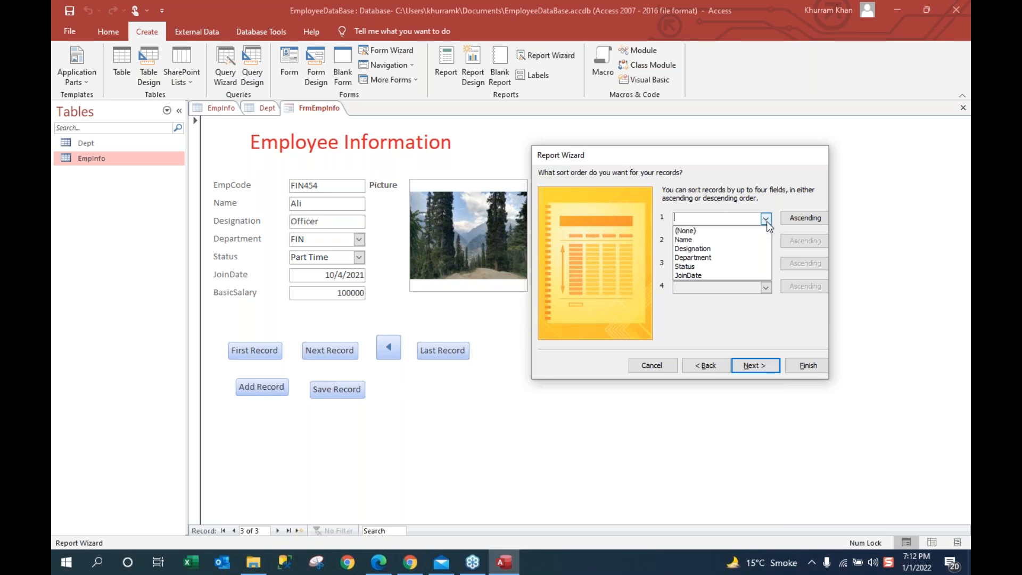
pyautogui.click(745, 248)
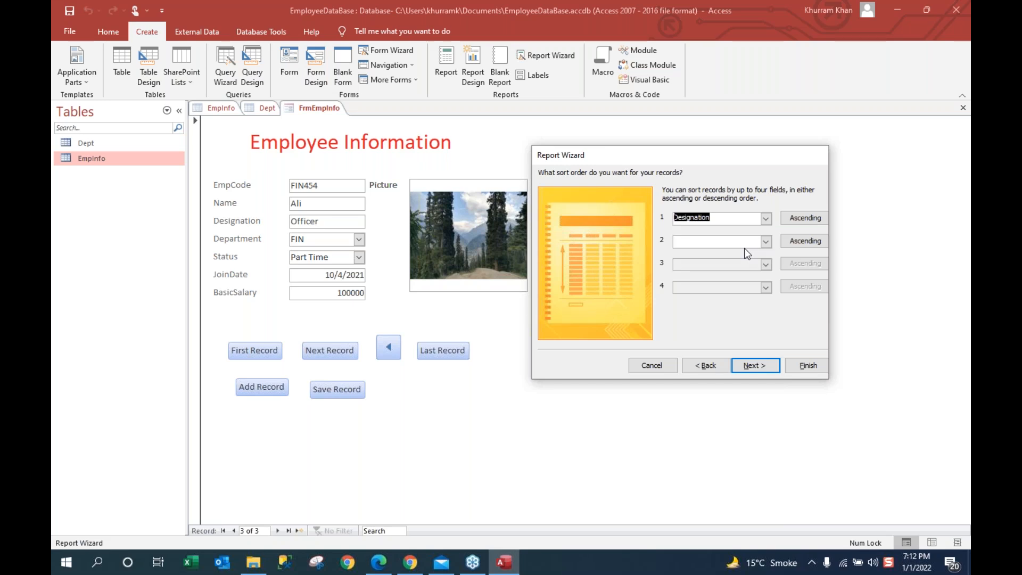
pyautogui.click(762, 368)
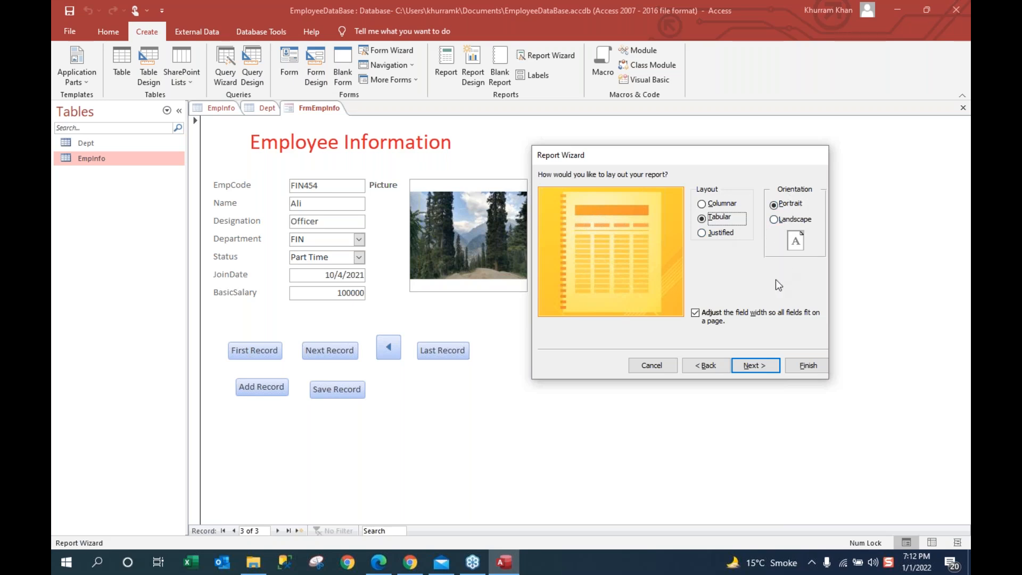
pyautogui.click(753, 367)
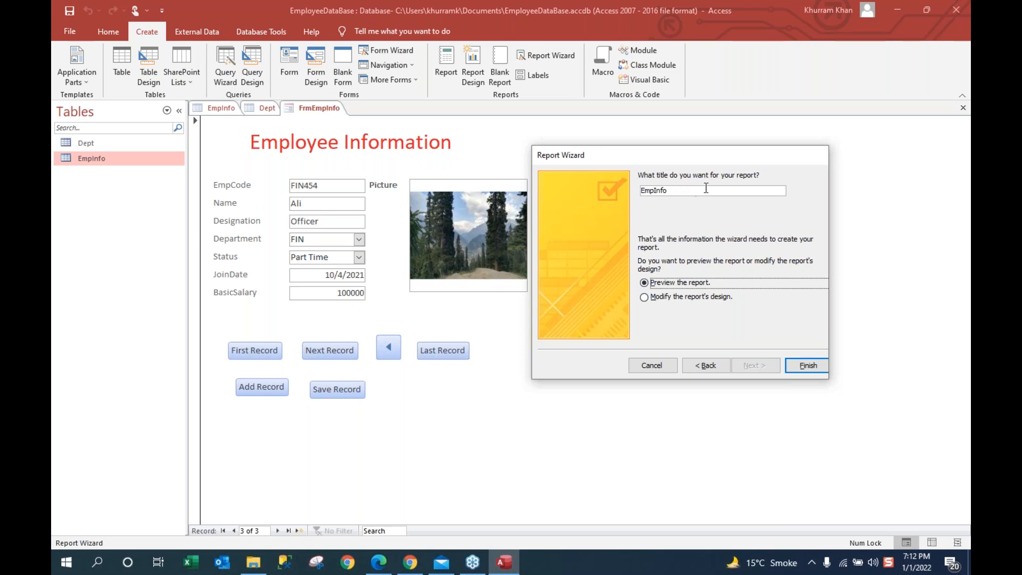
# Step: Title the report Employee Information and finish the wizard with a preview of the report
pyautogui.click(680, 193)
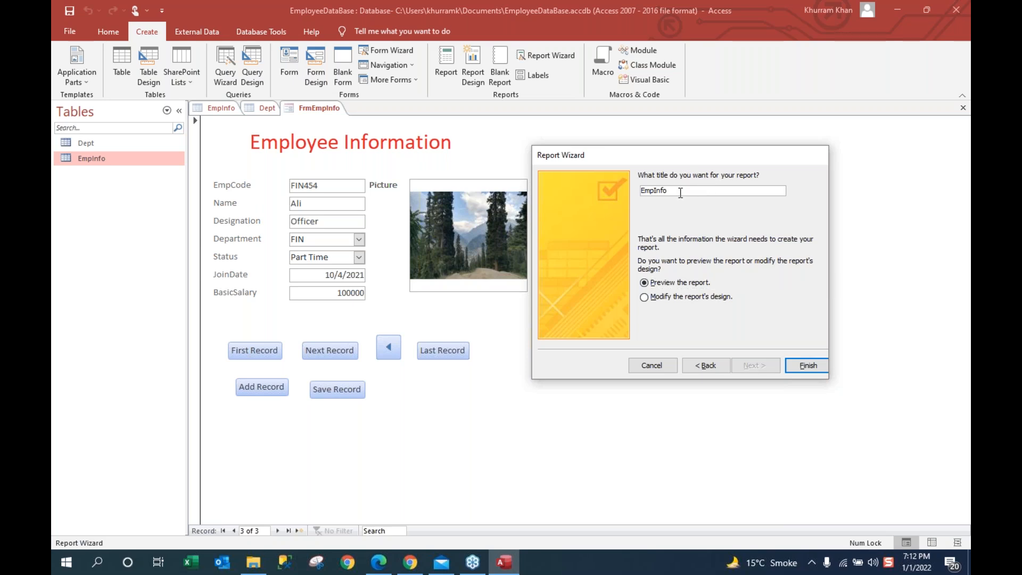
pyautogui.press('BackSpace')
pyautogui.press('BackSpace')
pyautogui.press('BackSpace')
pyautogui.press('BackSpace')
pyautogui.write('loyee Information')
pyautogui.press('Return')
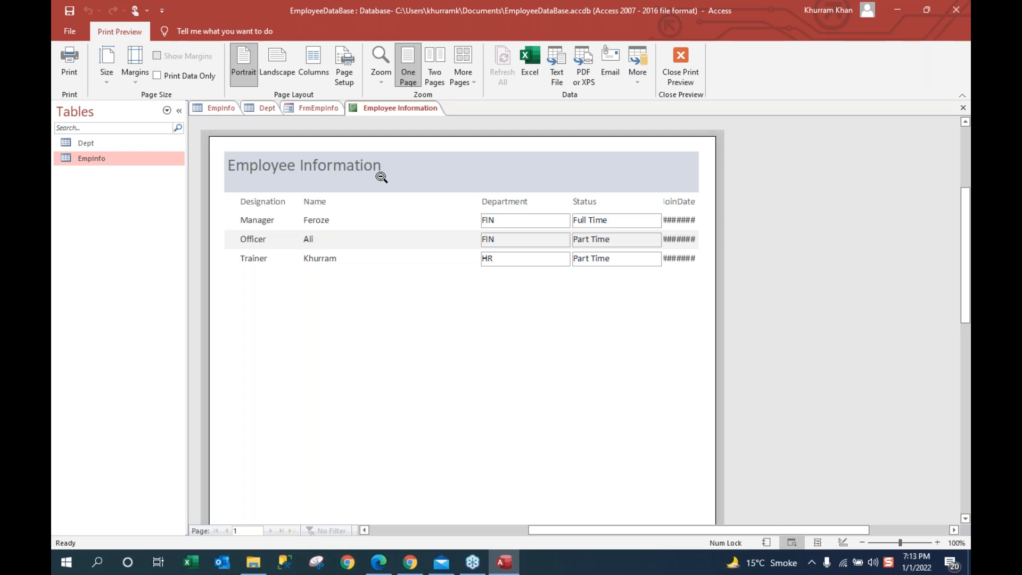
# Step: Open the Employee Information report in Design View
pyautogui.rightClick(412, 114)
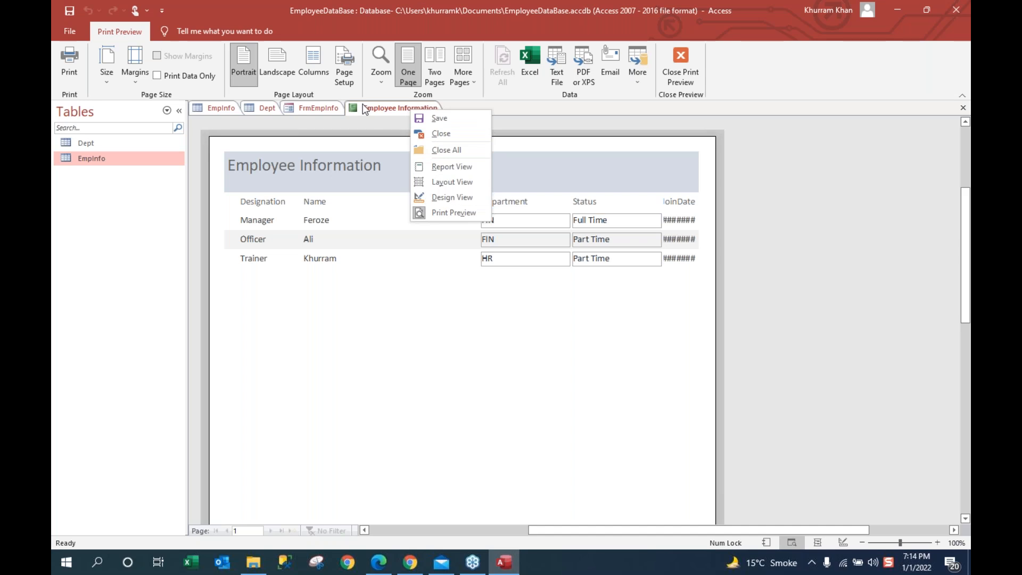
pyautogui.click(382, 108)
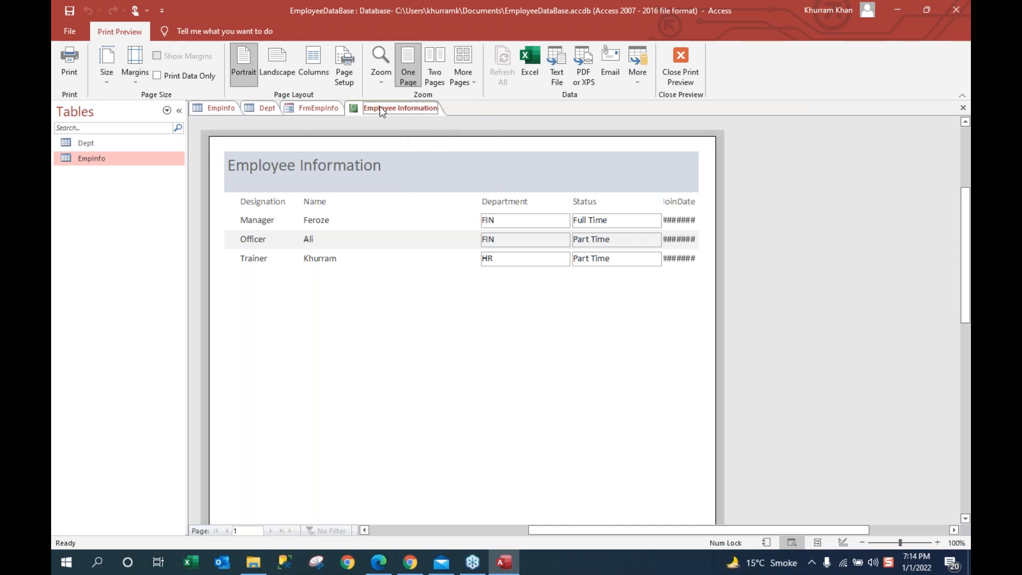
pyautogui.rightClick(380, 108)
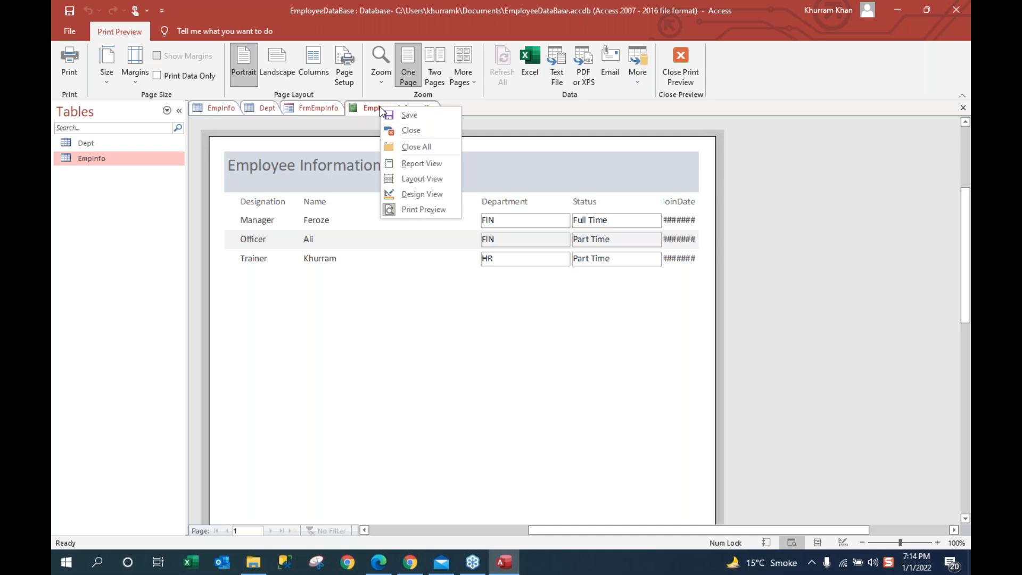
pyautogui.click(430, 197)
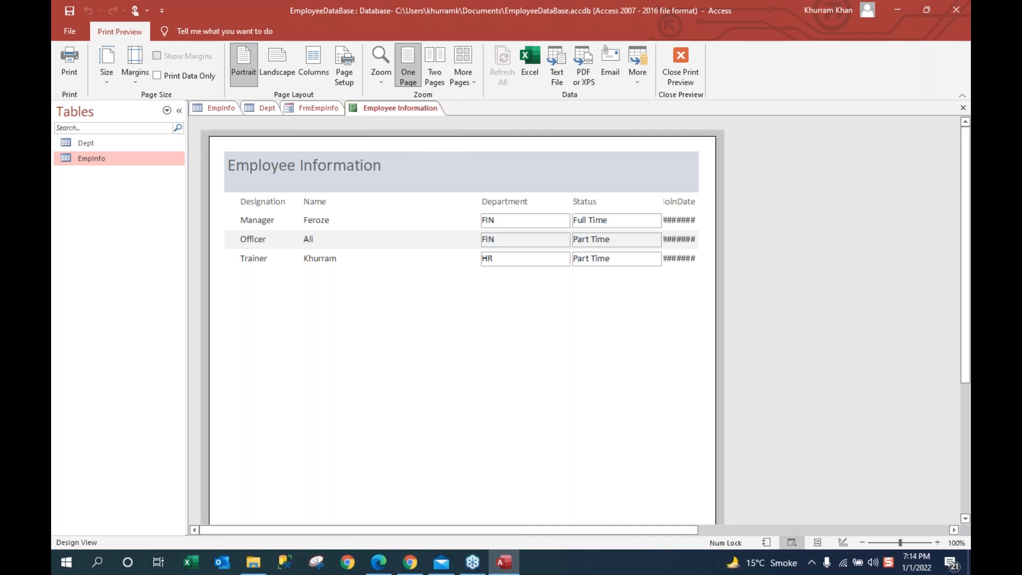
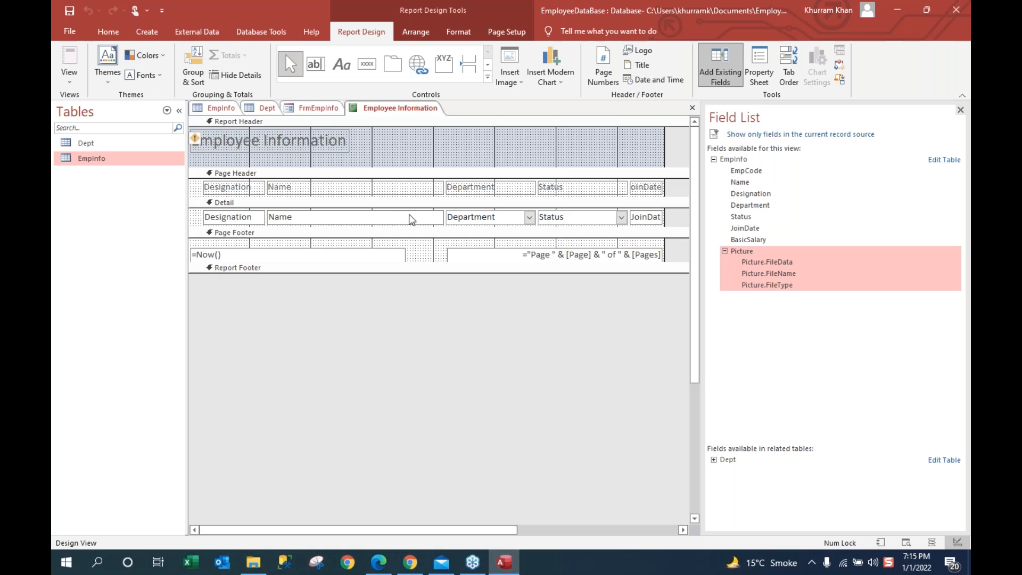
# Step: Narrow the Name label in the Page Header and the Name field in the Detail section to the same width
pyautogui.click(414, 191)
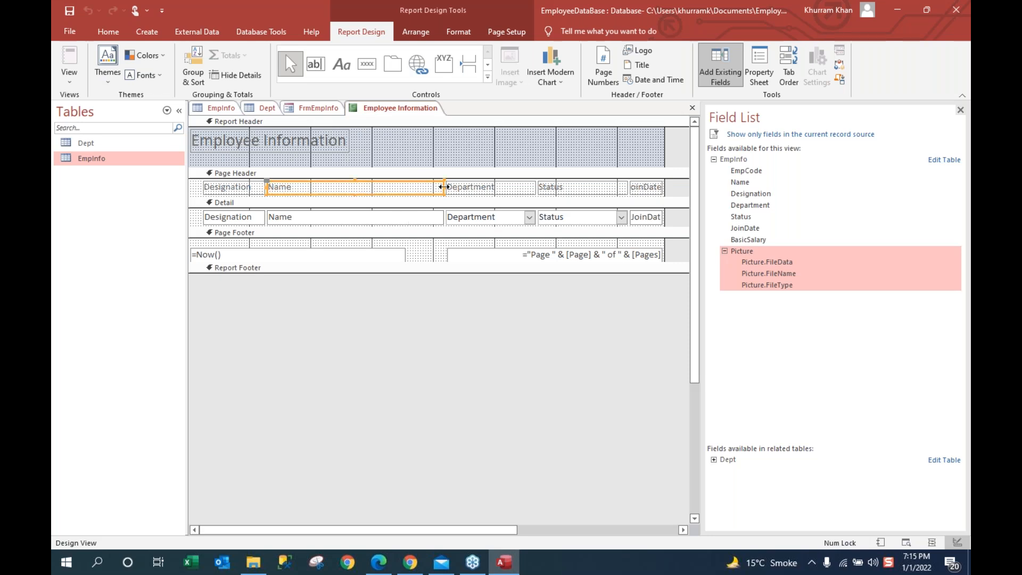
pyautogui.moveTo(442, 187); pyautogui.dragTo(380, 188)
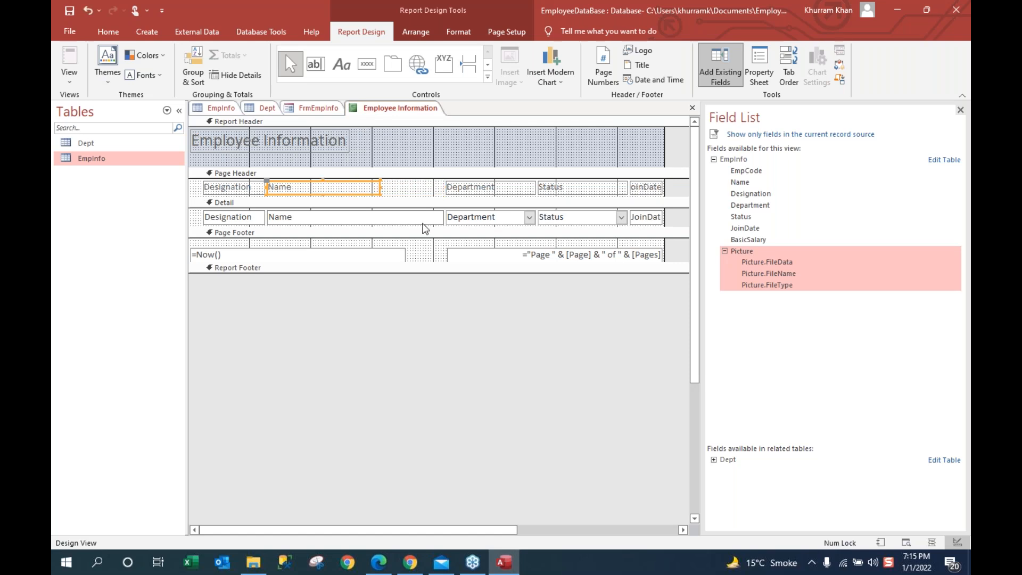
pyautogui.click(427, 220)
pyautogui.moveTo(443, 214); pyautogui.dragTo(380, 214)
# Step: Shift the Department label and its Detail field toward the narrowed Name column, keeping both aligned at the same width
pyautogui.click(472, 189)
pyautogui.moveTo(473, 190); pyautogui.dragTo(424, 191)
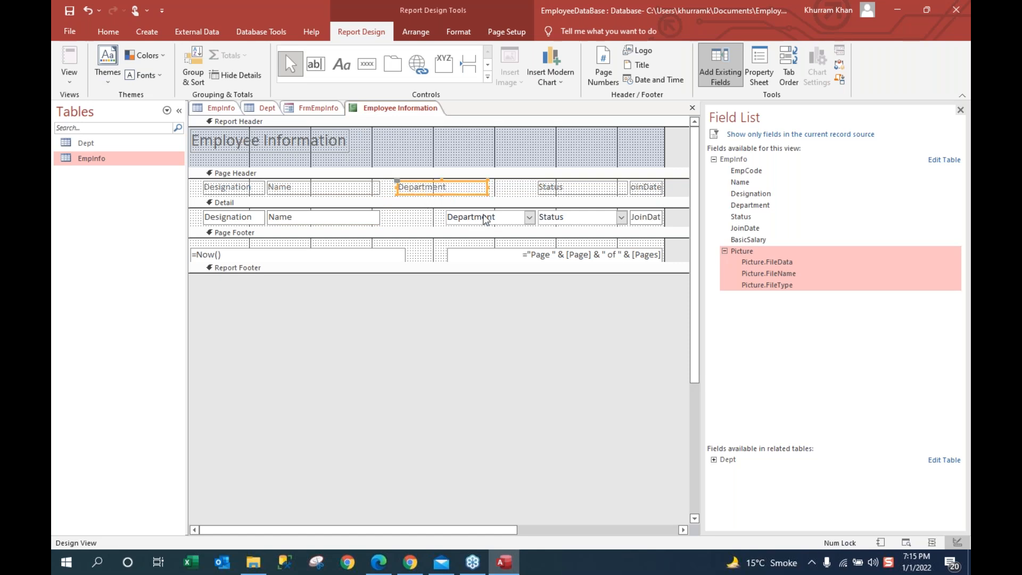
pyautogui.click(483, 219)
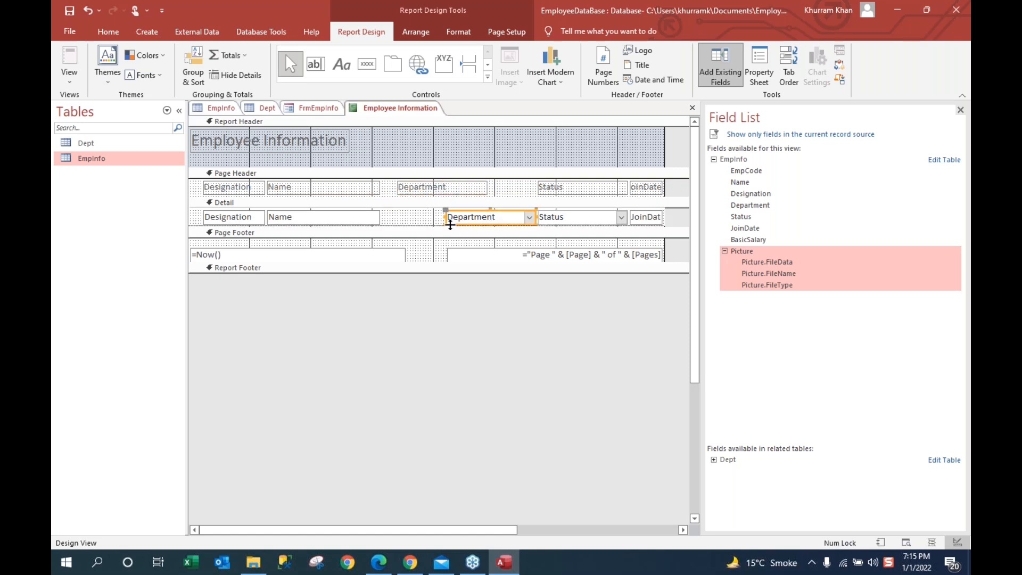
pyautogui.moveTo(437, 226); pyautogui.dragTo(396, 217)
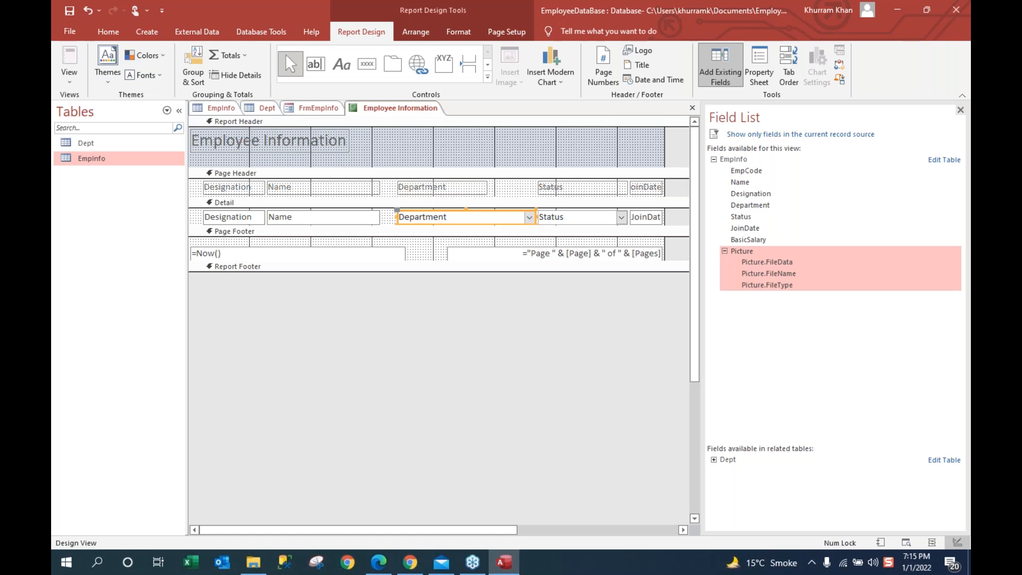
pyautogui.moveTo(538, 219); pyautogui.dragTo(488, 217)
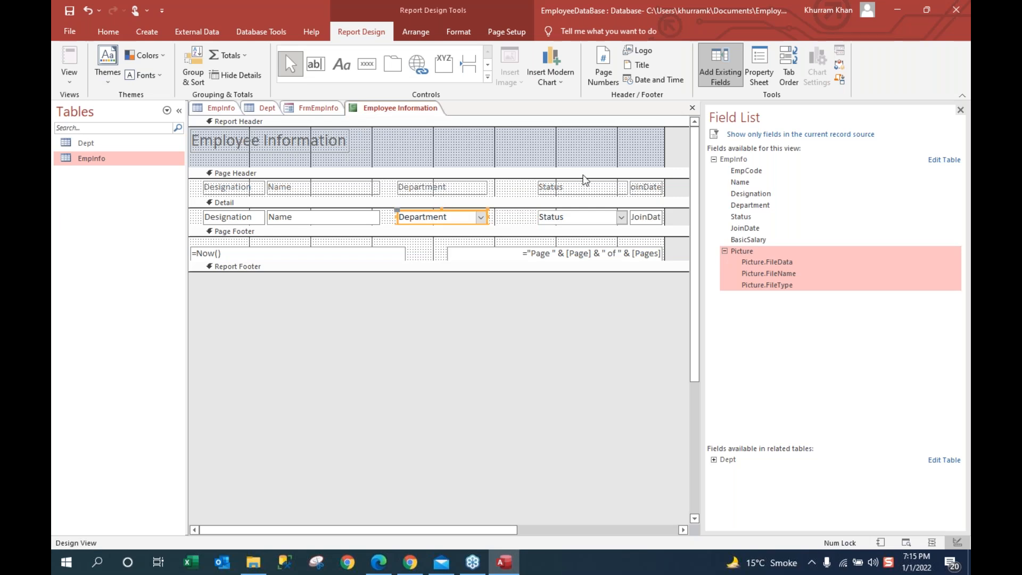
# Step: Shift the Status label and its Detail field next to the Department column and align their edges
pyautogui.click(582, 188)
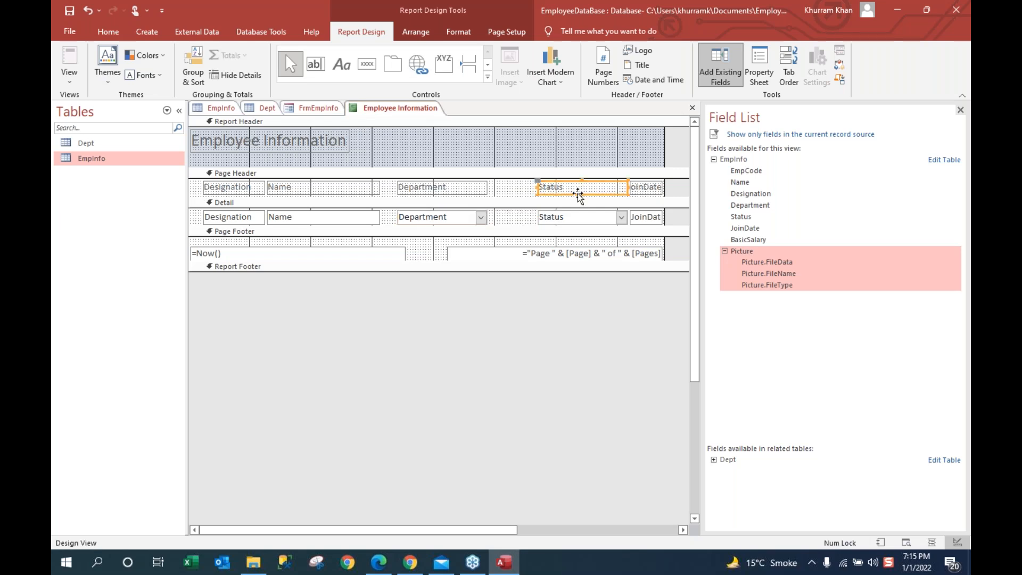
pyautogui.moveTo(581, 193); pyautogui.dragTo(528, 197)
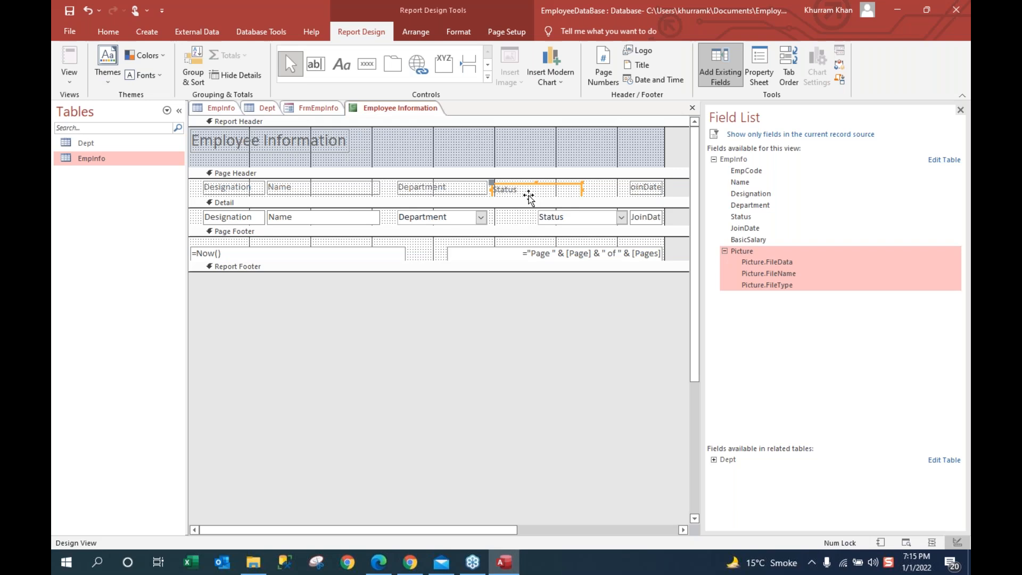
pyautogui.moveTo(544, 184); pyautogui.dragTo(543, 185)
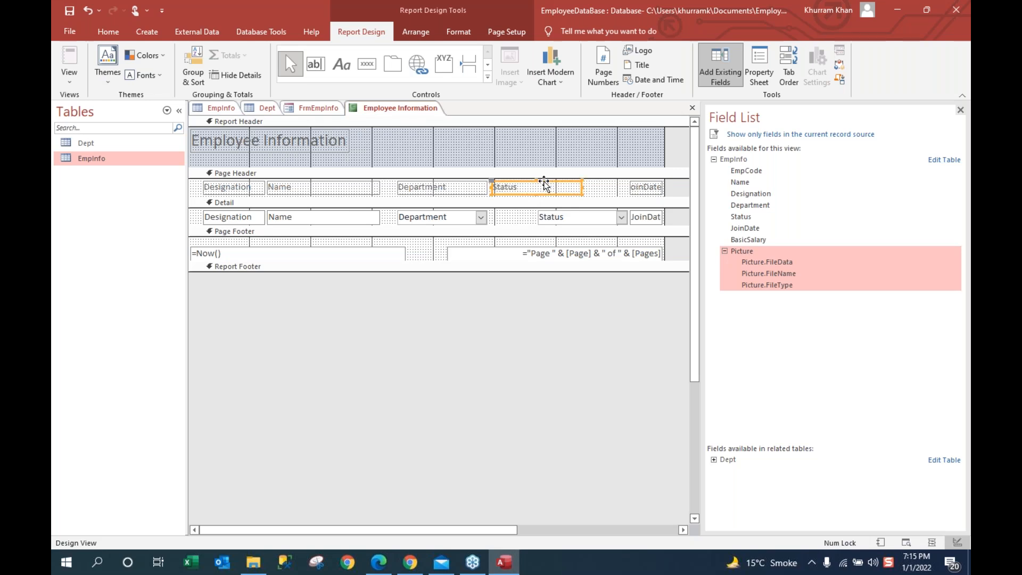
pyautogui.click(549, 217)
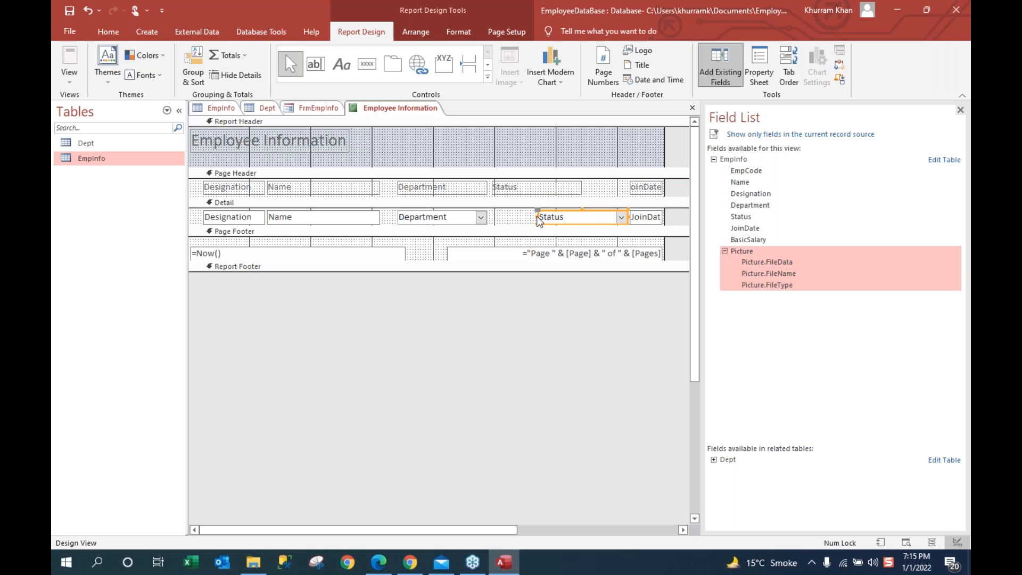
pyautogui.click(579, 219)
pyautogui.moveTo(536, 216); pyautogui.dragTo(495, 217)
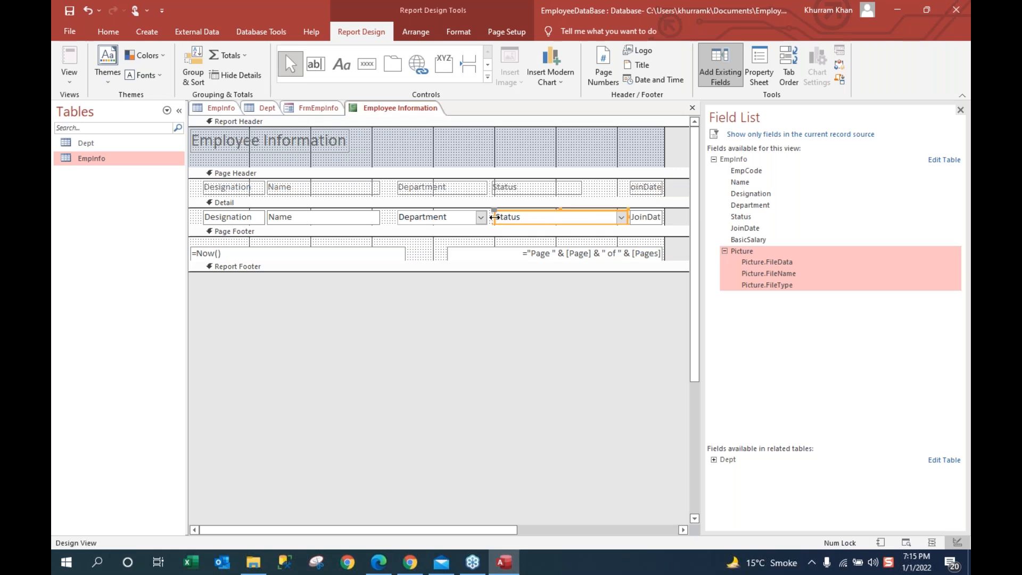
pyautogui.moveTo(628, 216); pyautogui.dragTo(581, 216)
# Step: Widen the JoinDate label and its Detail field toward the Status column so the full dates fit
pyautogui.click(645, 187)
pyautogui.moveTo(629, 187); pyautogui.dragTo(592, 187)
pyautogui.click(637, 216)
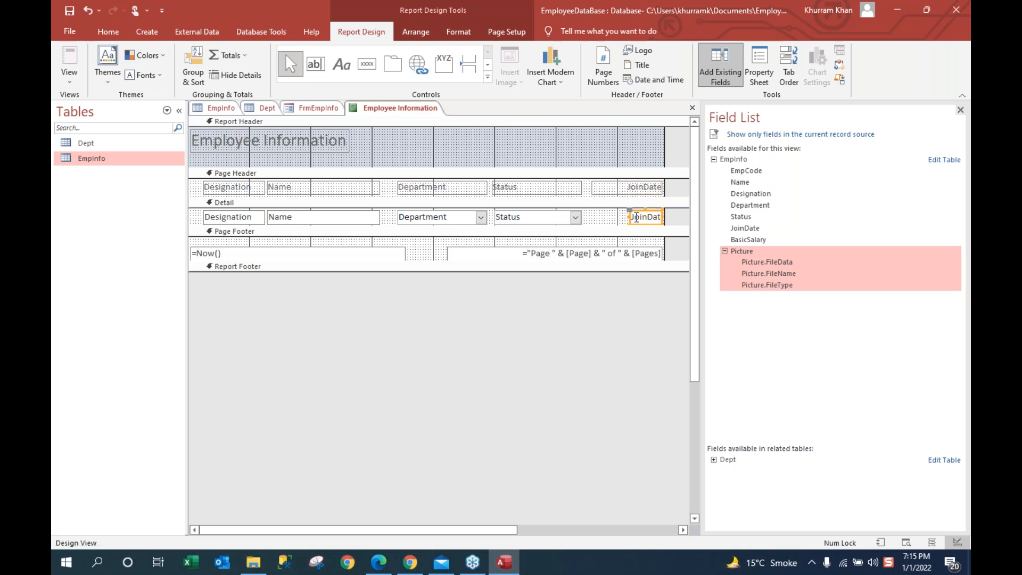
pyautogui.click(637, 216)
pyautogui.moveTo(629, 217); pyautogui.dragTo(591, 217)
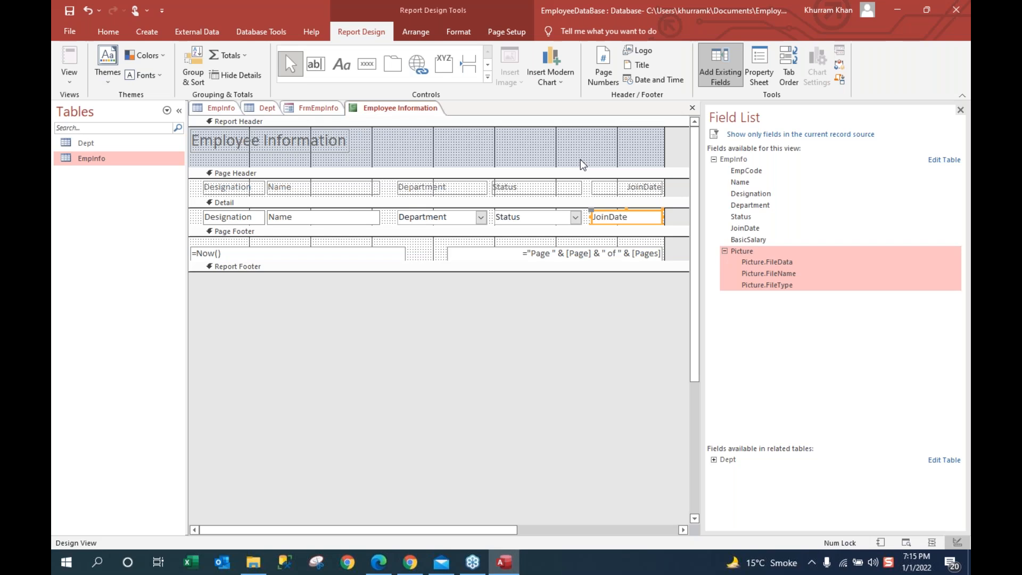
# Step: Display the Employee Information report in Report View and save its layout
pyautogui.rightClick(396, 109)
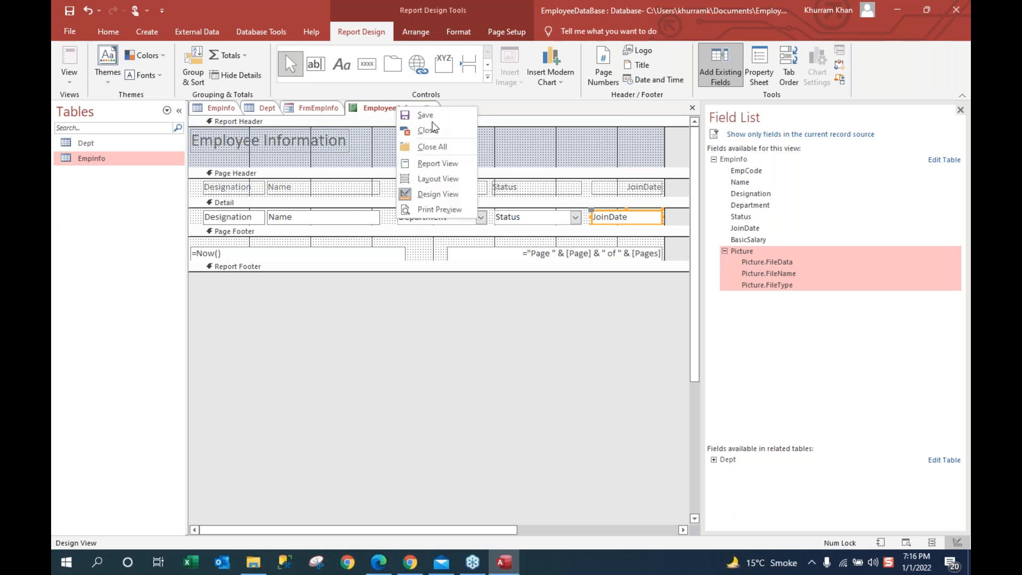
pyautogui.click(439, 168)
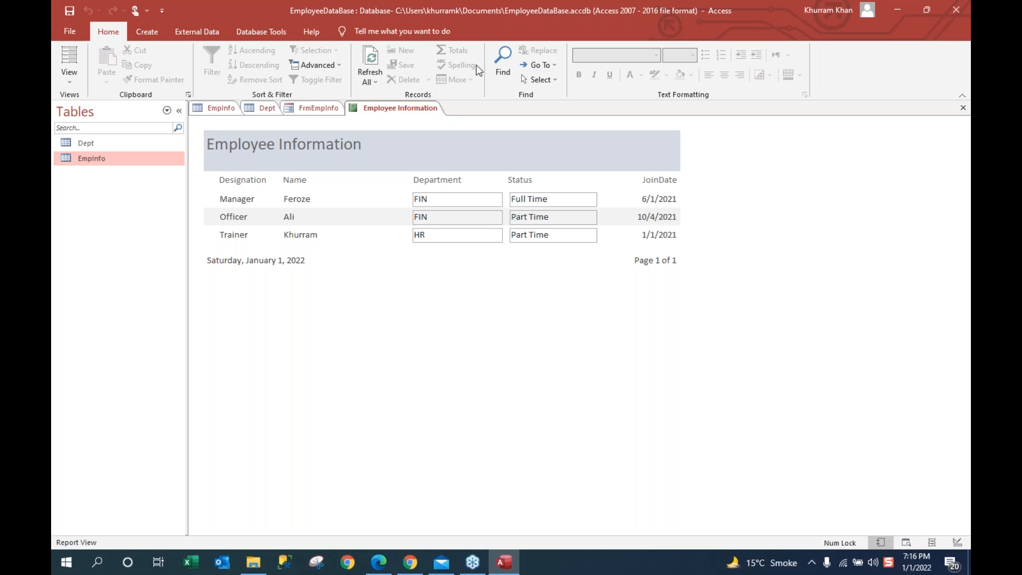
pyautogui.rightClick(393, 114)
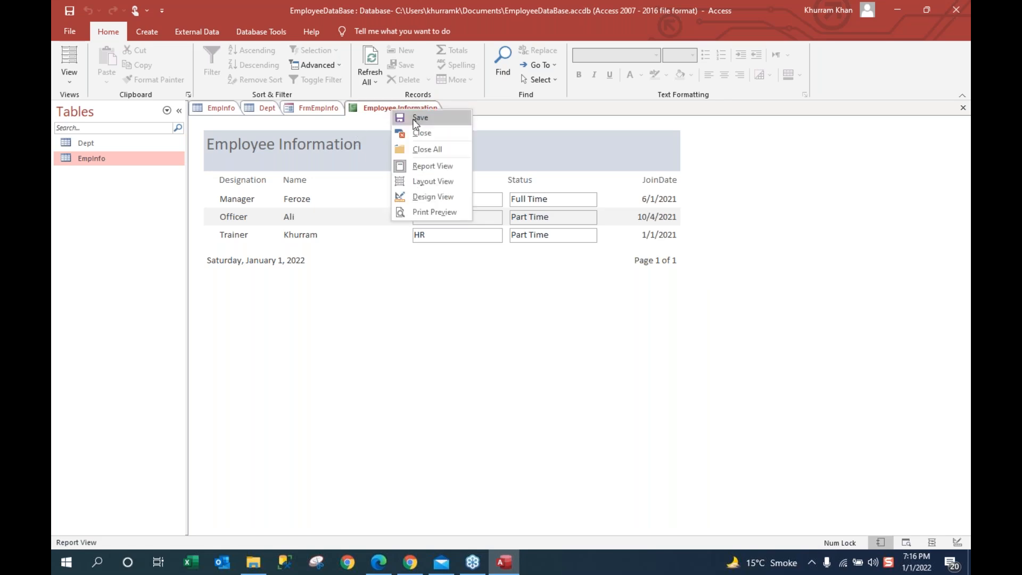
pyautogui.click(420, 118)
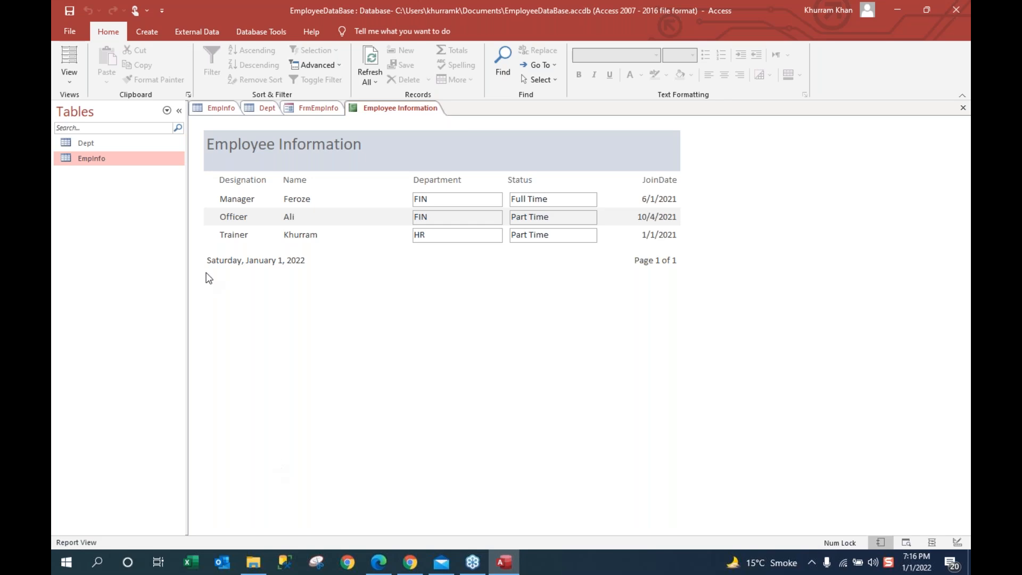
# Step: Start a new record in the FrmEmpInfo form and enter the employee's code and name
pyautogui.click(321, 107)
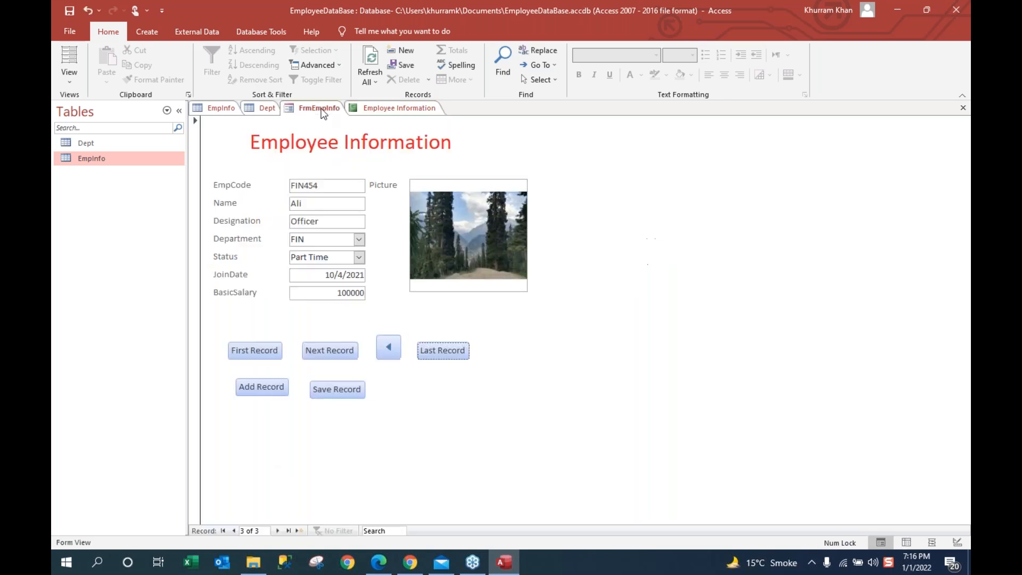
pyautogui.click(262, 388)
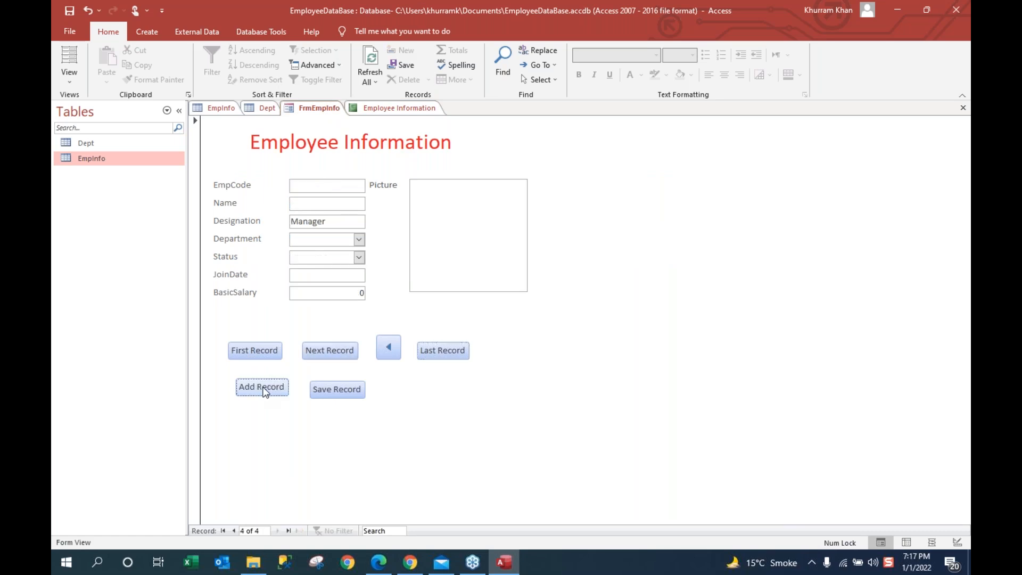
pyautogui.click(322, 187)
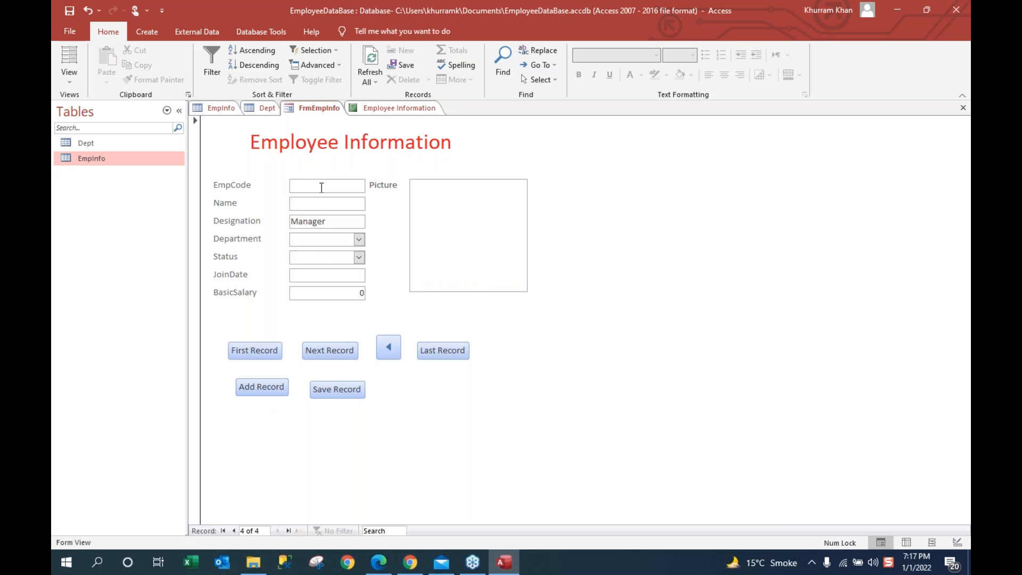
pyautogui.write('ADM')
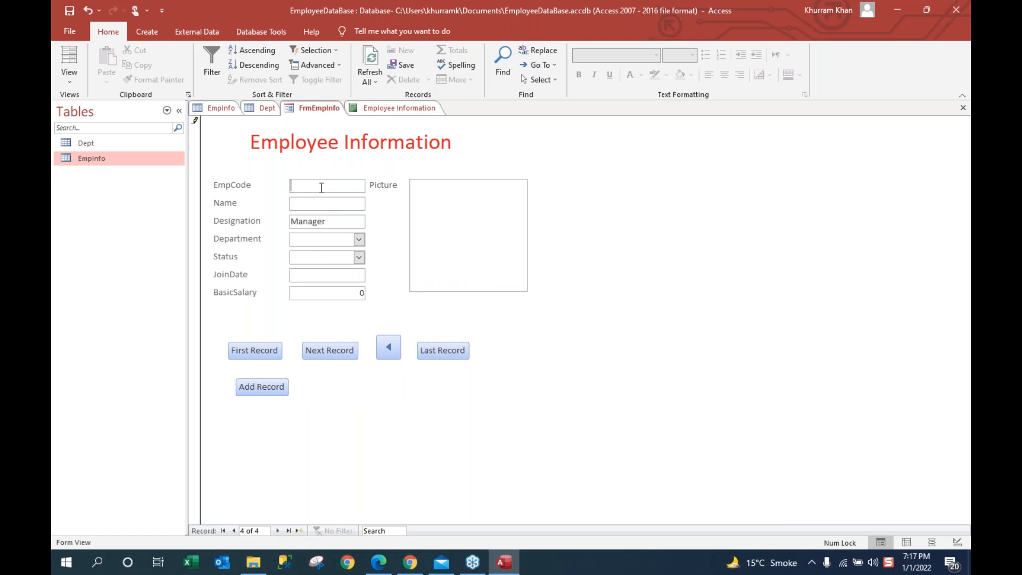
pyautogui.write('234')
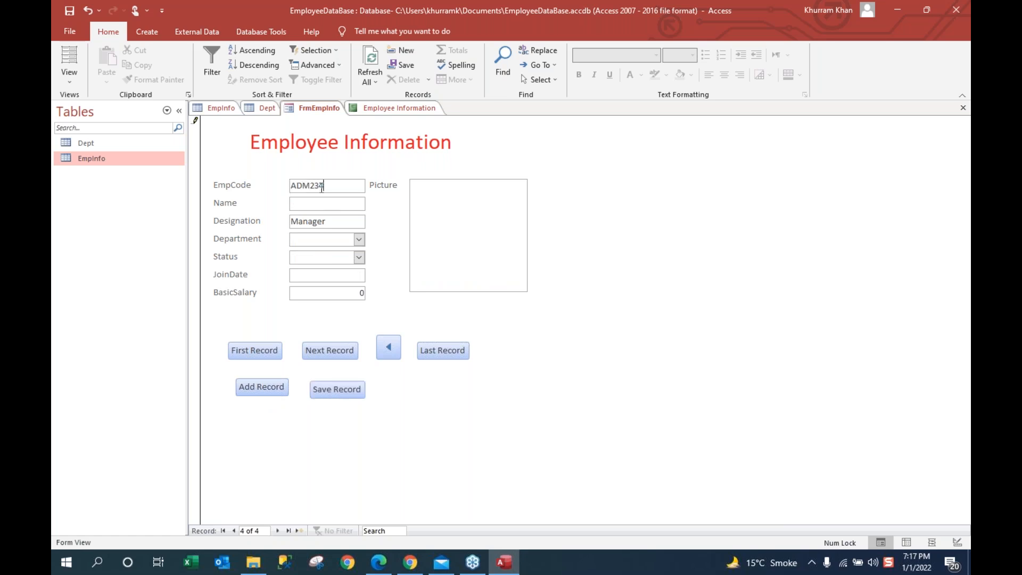
pyautogui.write('Zahid')
# Step: Replace the new record's default Designation with General Manager
pyautogui.click(356, 222)
pyautogui.write('Manager')
pyautogui.moveTo(356, 222); pyautogui.dragTo(260, 222)
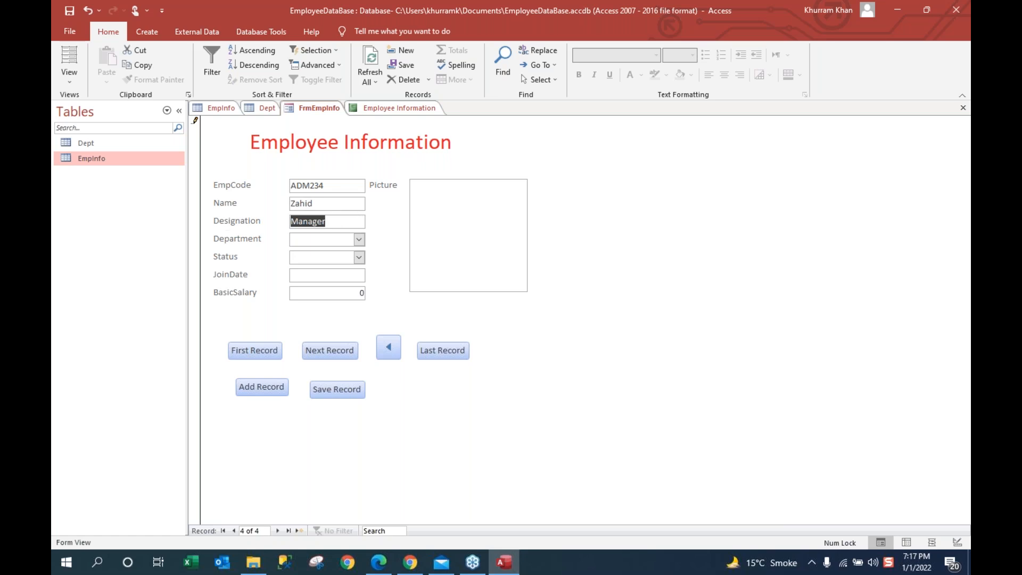
pyautogui.write('Ch')
pyautogui.press('BackSpace')
pyautogui.press('BackSpace')
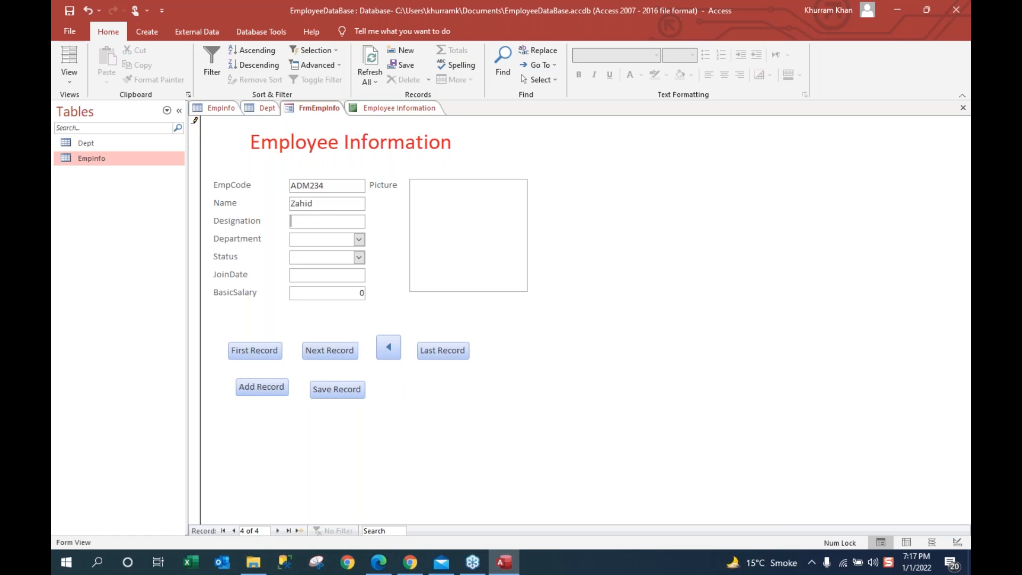
pyautogui.write('General Manager')
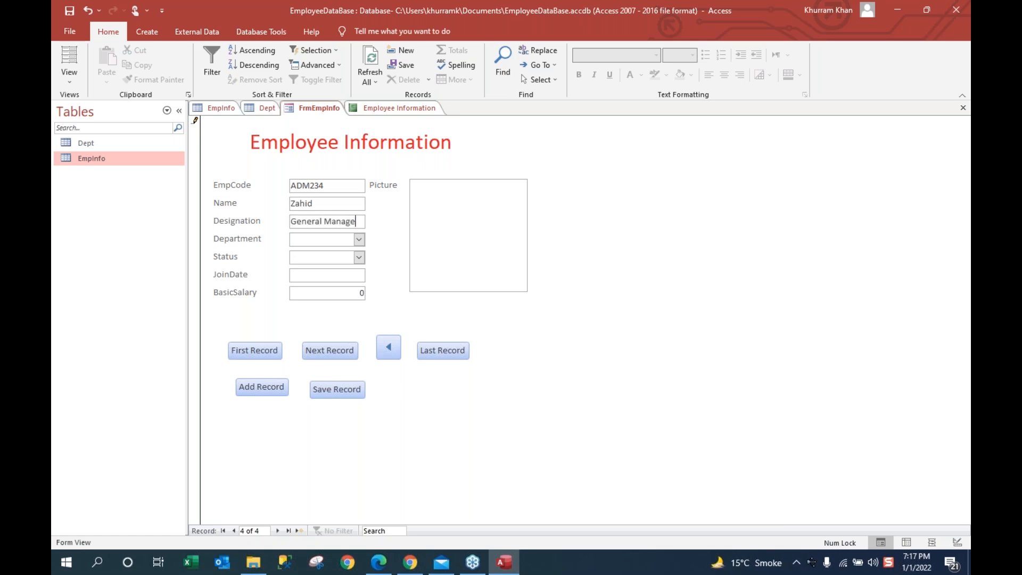
# Step: Set the new record's Department to ADM and its Status to Full Time
pyautogui.click(362, 244)
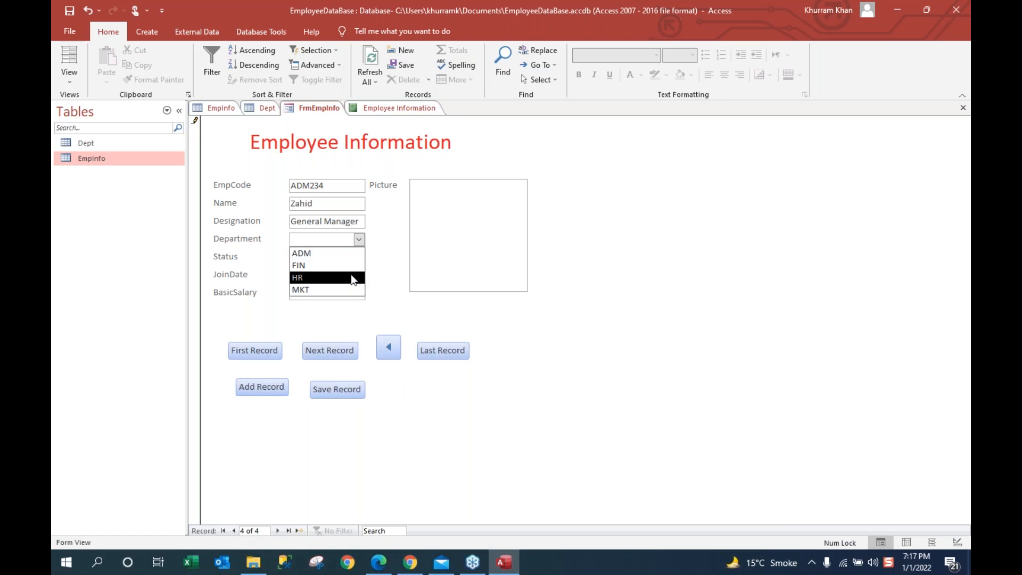
pyautogui.click(349, 251)
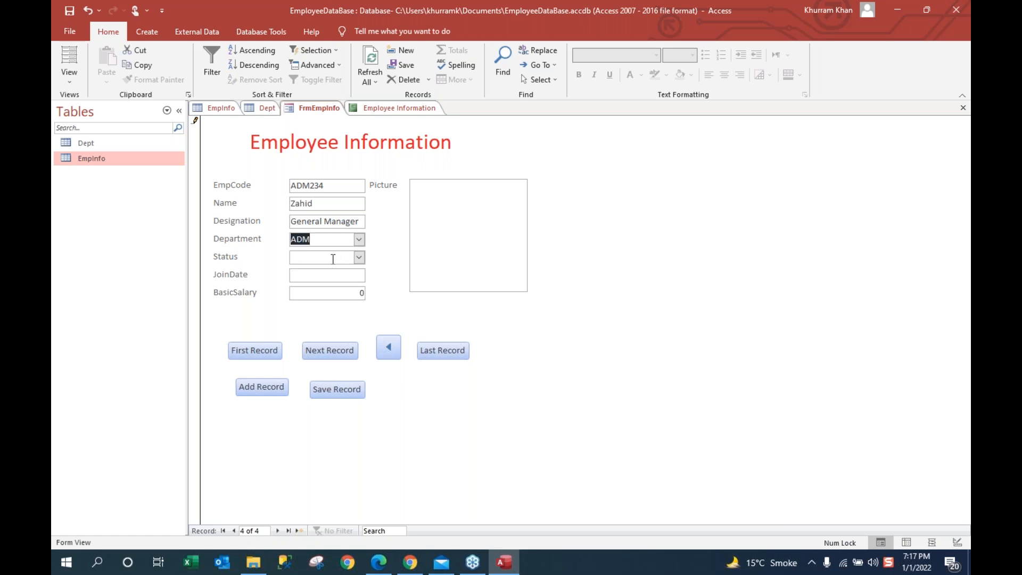
pyautogui.click(359, 258)
pyautogui.click(358, 272)
# Step: Set the new record's JoinDate to 10/11/2021 using the date picker
pyautogui.click(340, 275)
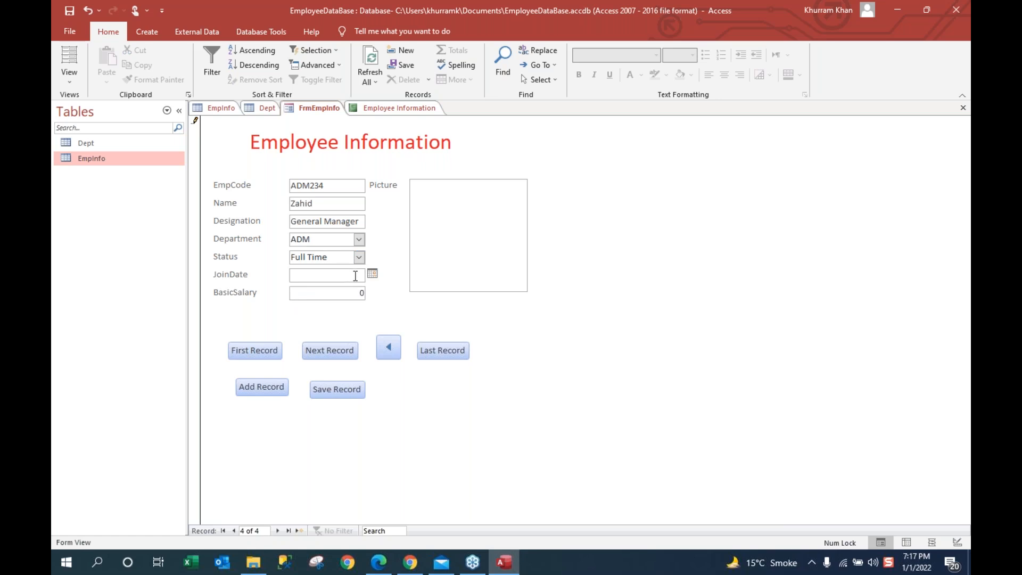
pyautogui.click(372, 274)
pyautogui.click(265, 286)
pyautogui.click(265, 285)
pyautogui.click(265, 286)
pyautogui.click(290, 330)
# Step: Set the new record's BasicSalary to 123450
pyautogui.click(341, 293)
pyautogui.write('345345')
pyautogui.press('BackSpace')
pyautogui.press('BackSpace')
pyautogui.press('BackSpace')
pyautogui.press('BackSpace')
pyautogui.press('BackSpace')
pyautogui.write('12345')
# Step: Save the completed employee record and start another blank record in the form
pyautogui.click(337, 393)
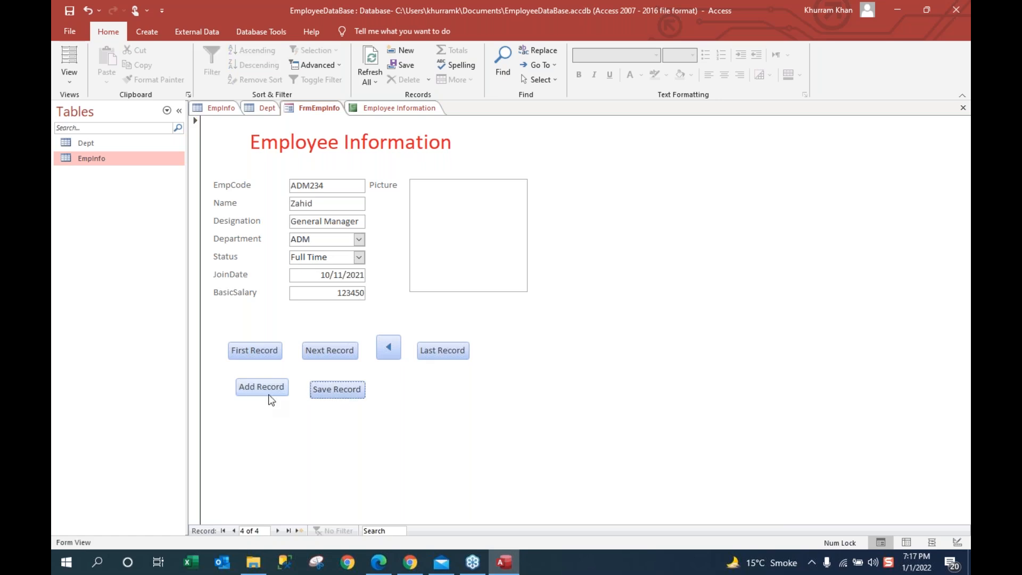
pyautogui.click(264, 389)
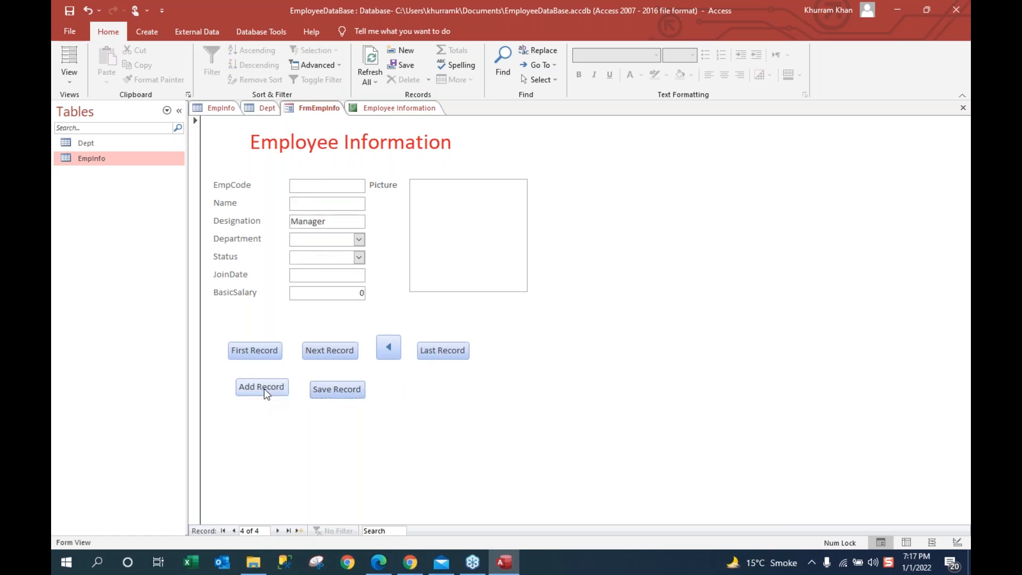
# Step: Fill in the blank record's employee code and the employee's name, and set its Designation to Officer
pyautogui.click(319, 185)
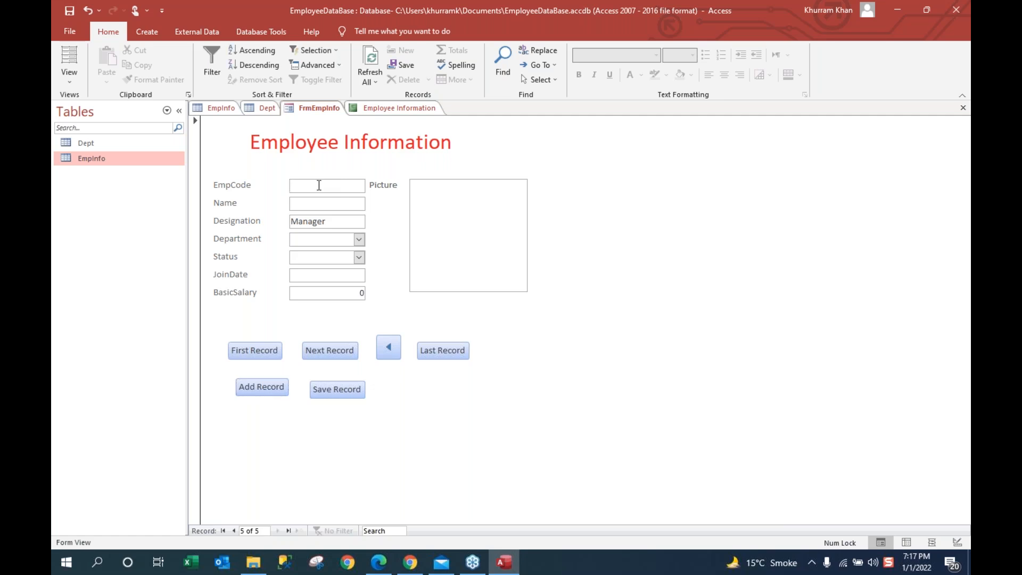
pyautogui.write('F')
pyautogui.press('BackSpace')
pyautogui.write('HR123')
pyautogui.click(328, 205)
pyautogui.write('Waqar')
pyautogui.press('Tab')
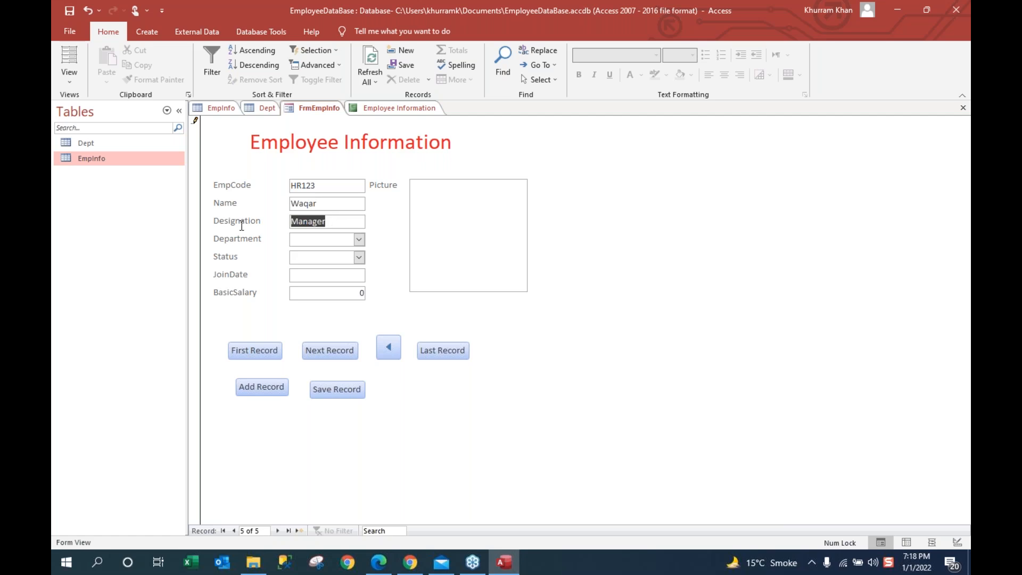
pyautogui.write('Officer')
# Step: Set the new Officer record's Department to HR and its Status to Part Time
pyautogui.click(358, 239)
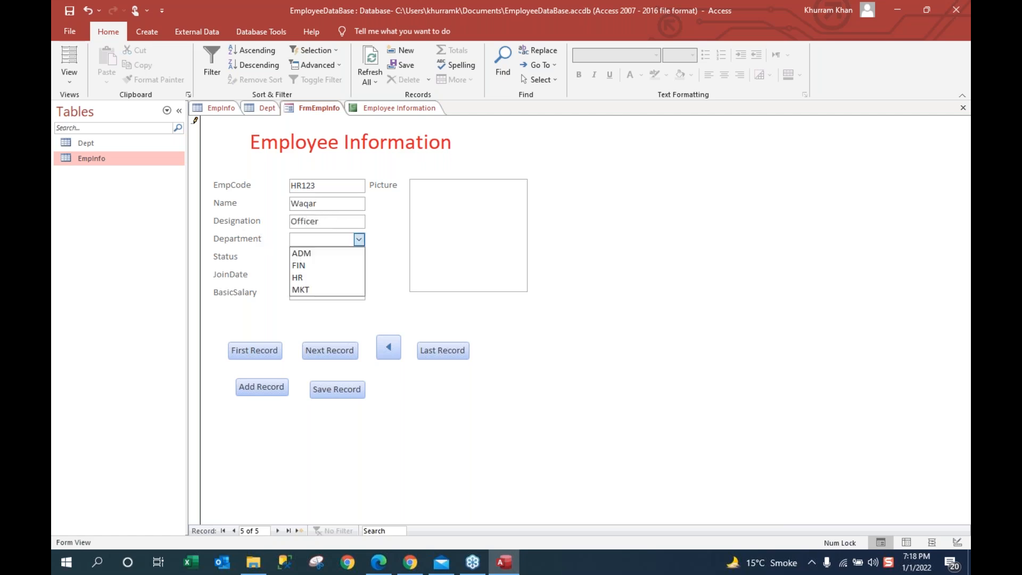
pyautogui.click(335, 278)
pyautogui.click(360, 258)
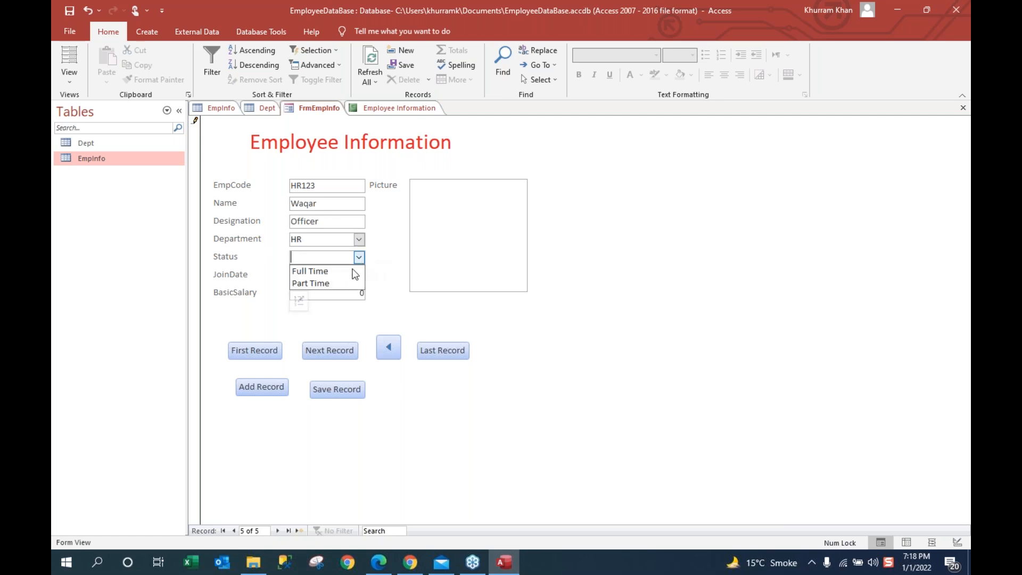
pyautogui.click(347, 284)
# Step: Set the record's JoinDate to 11/8/2021 using the date picker
pyautogui.click(347, 274)
pyautogui.click(373, 273)
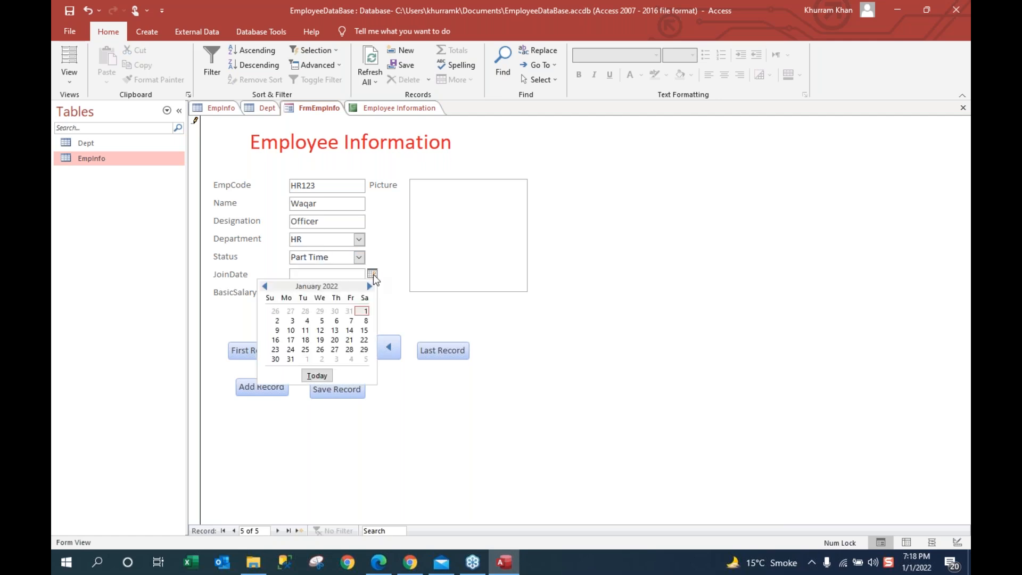
pyautogui.click(265, 285)
pyautogui.click(265, 286)
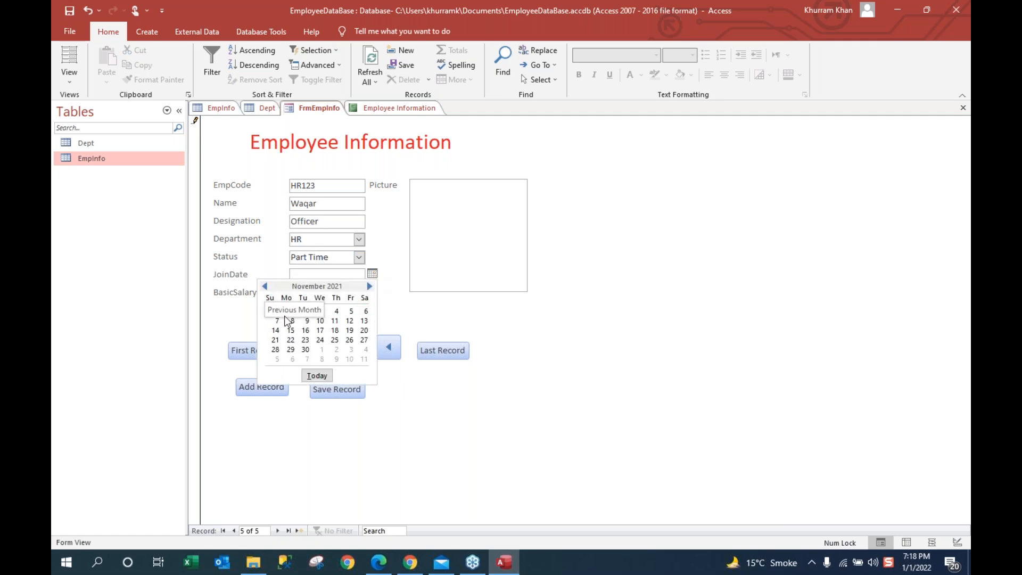
pyautogui.click(292, 321)
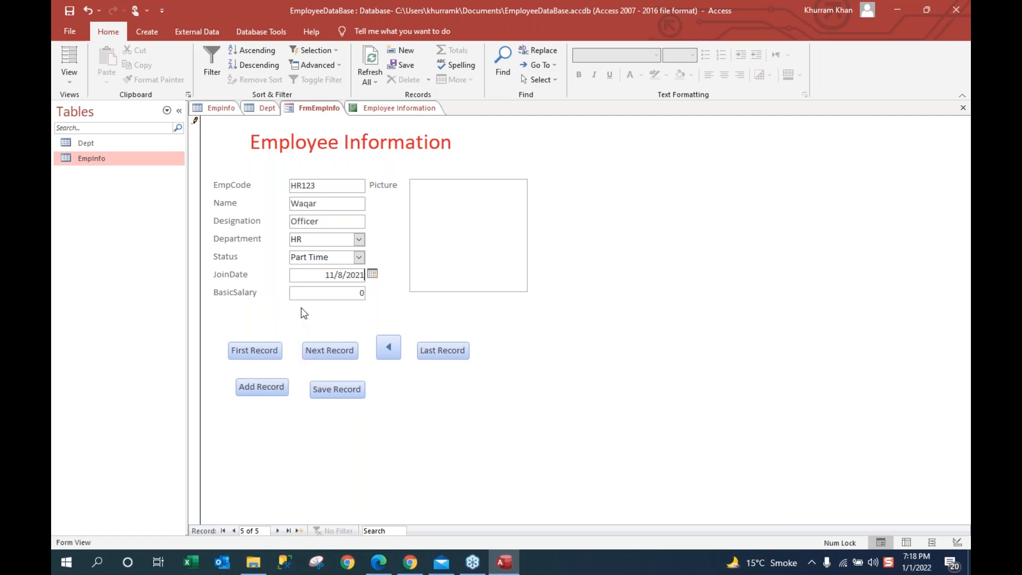
# Step: Set the record's BasicSalary to 123490 and save the record
pyautogui.click(362, 292)
pyautogui.write('12349')
pyautogui.click(327, 391)
# Step: Start another blank record and enter HR as its EmpCode along with the employee's name
pyautogui.click(263, 388)
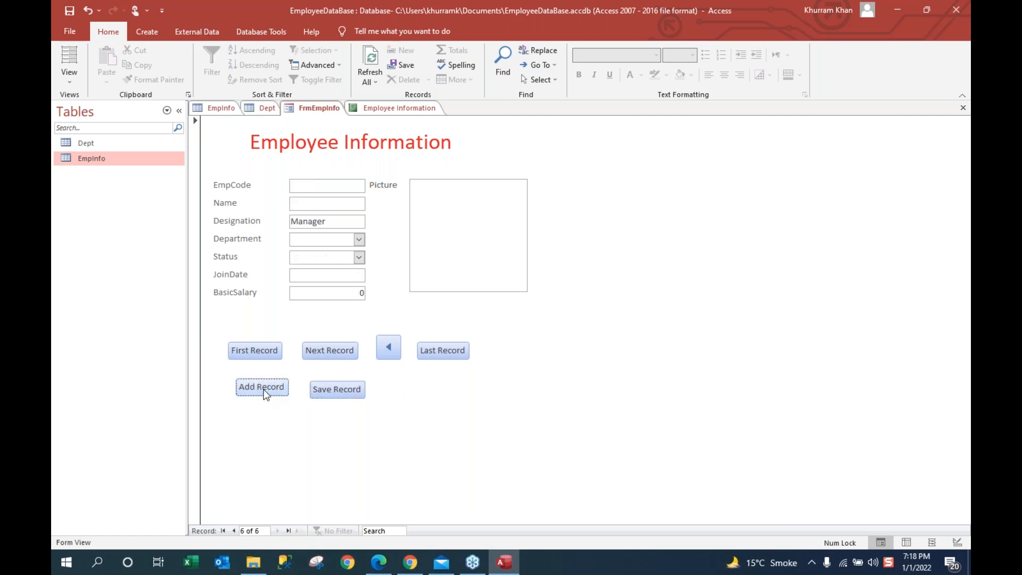
pyautogui.click(325, 187)
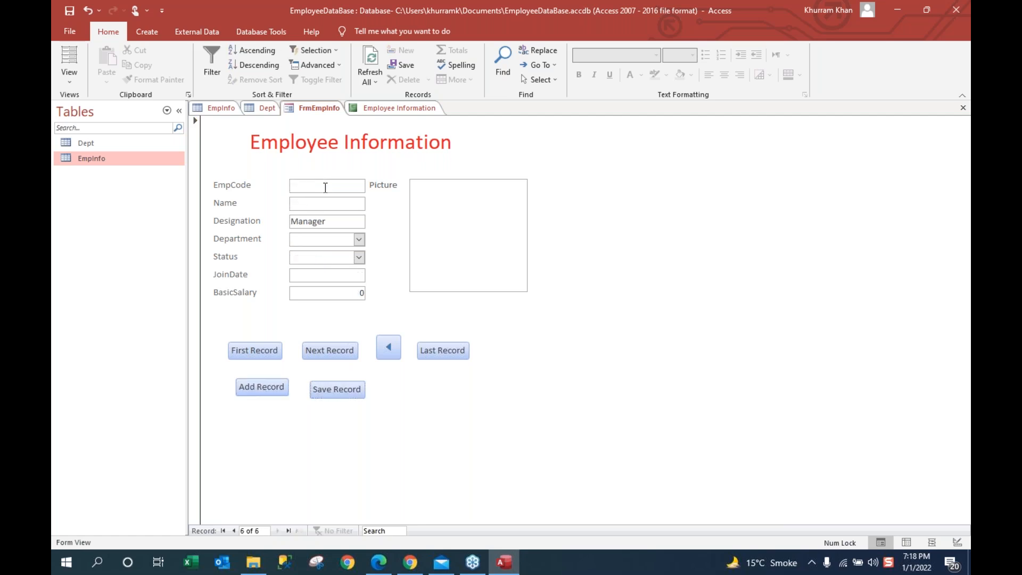
pyautogui.write('HR')
pyautogui.click(335, 209)
pyautogui.write('Harron')
pyautogui.click(307, 205)
pyautogui.press('BackSpace')
pyautogui.write('o')
# Step: Set the new Manager record's Department to HR and its Status to Full Time
pyautogui.click(359, 240)
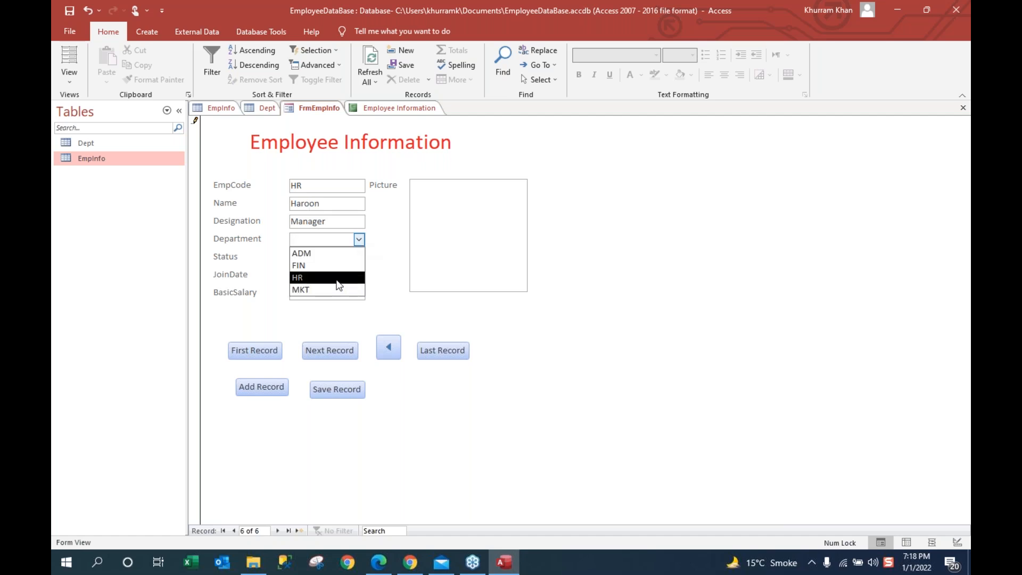
pyautogui.click(338, 285)
pyautogui.click(359, 257)
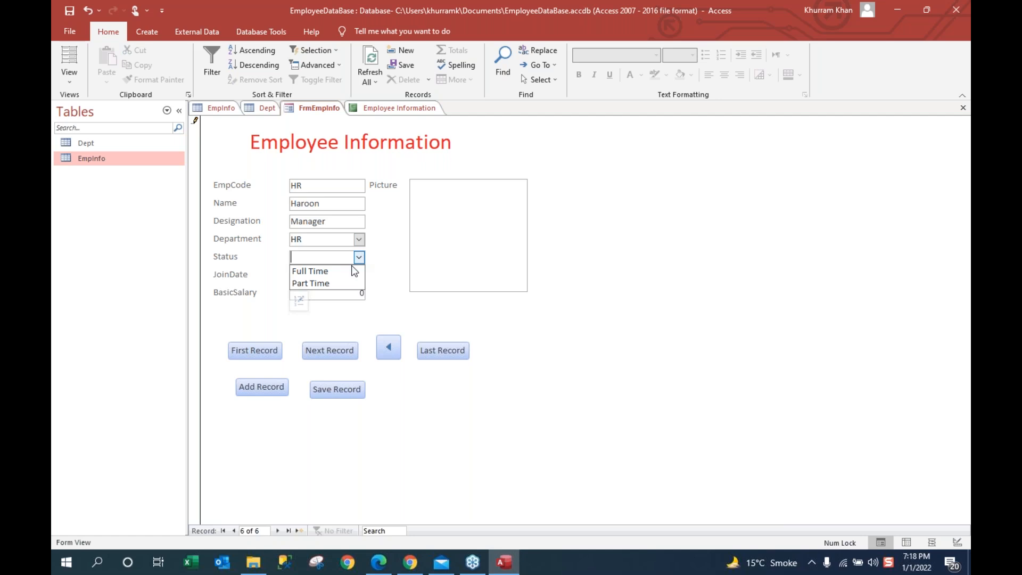
pyautogui.click(353, 271)
# Step: Set the record's JoinDate to 9/12/2021 using the date picker
pyautogui.click(348, 276)
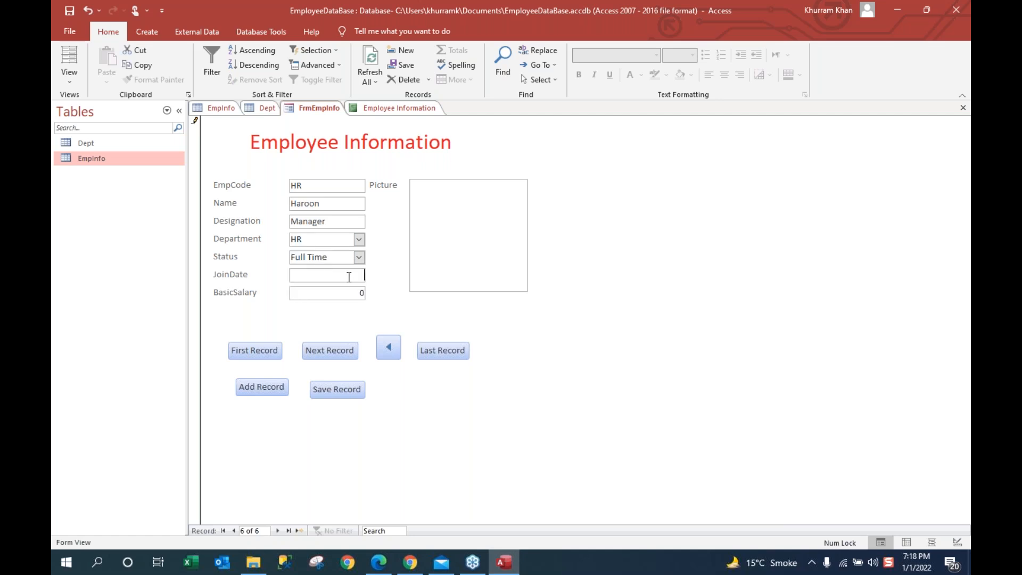
pyautogui.click(375, 274)
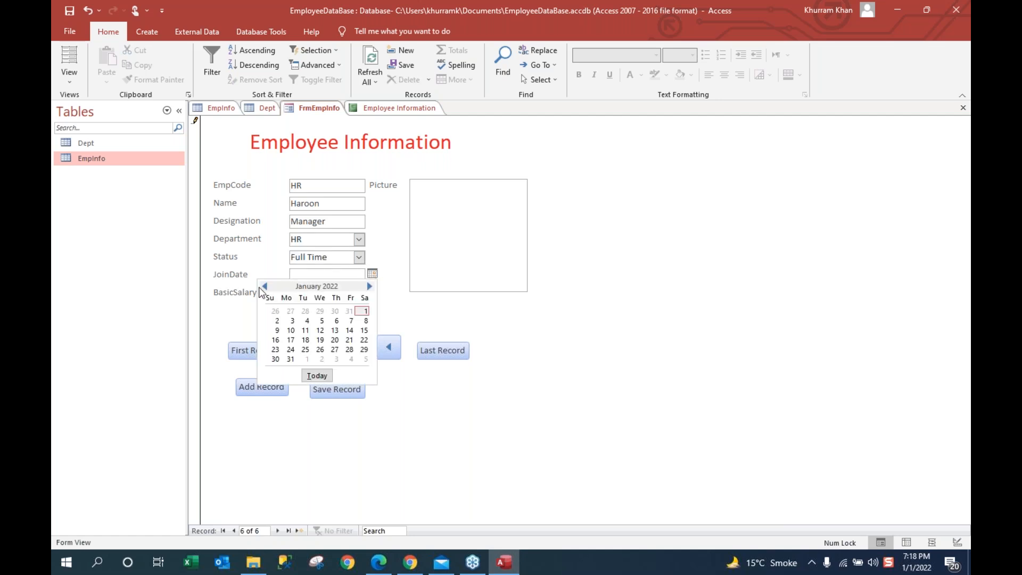
pyautogui.click(265, 286)
pyautogui.click(264, 287)
pyautogui.click(265, 287)
pyautogui.click(265, 287)
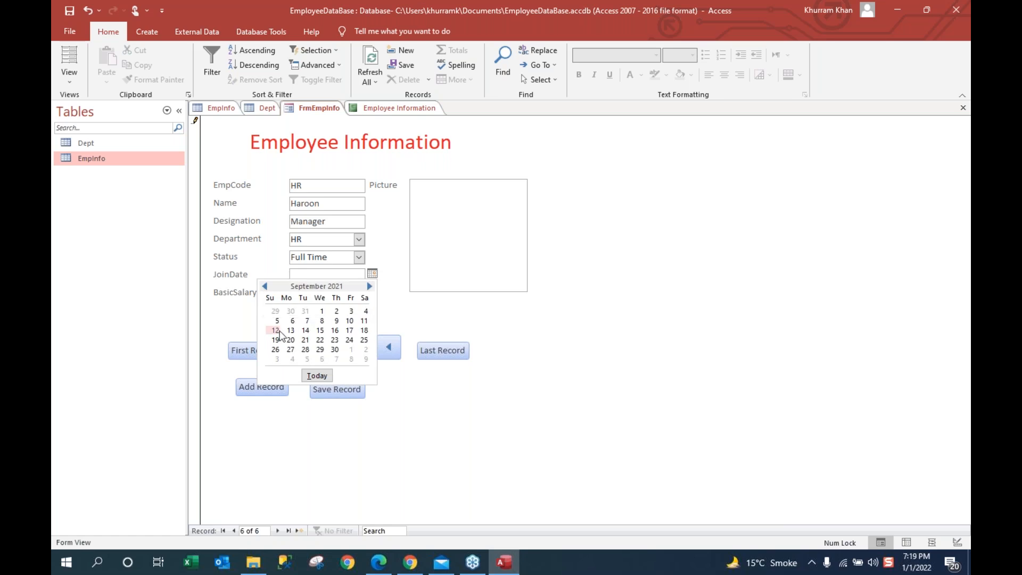
pyautogui.click(279, 330)
# Step: Set the record's BasicSalary to 12345670 and save the record
pyautogui.click(348, 297)
pyautogui.write('123456')
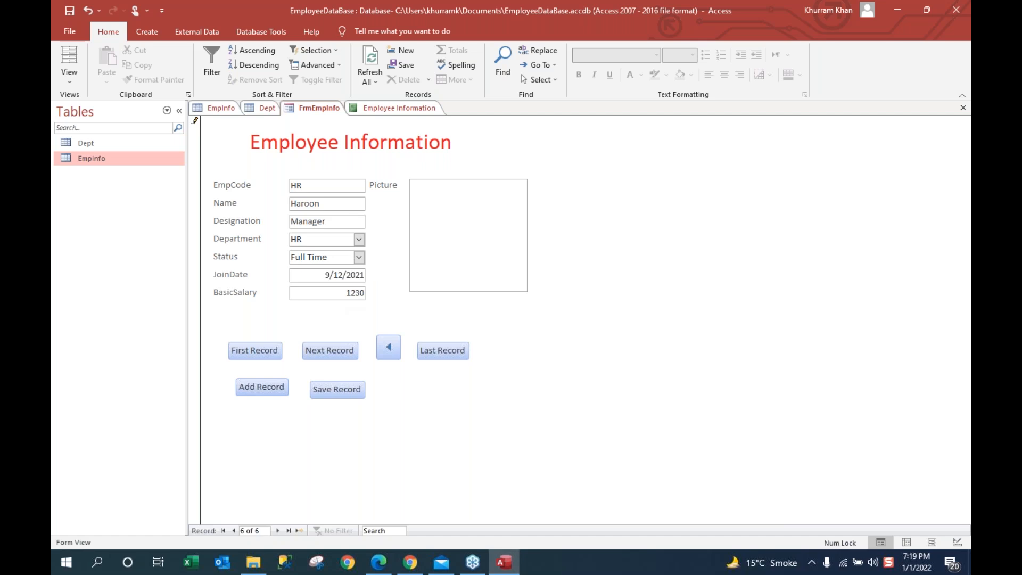
pyautogui.write('7')
pyautogui.click(334, 389)
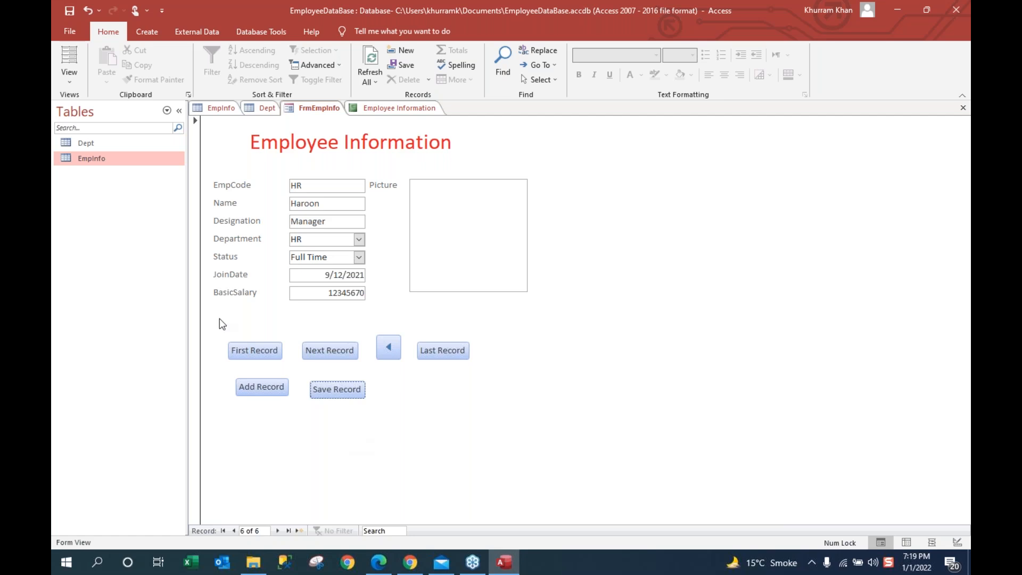
# Step: Check the EmpInfo table and the Employee Information report for the newly added employees
pyautogui.click(87, 143)
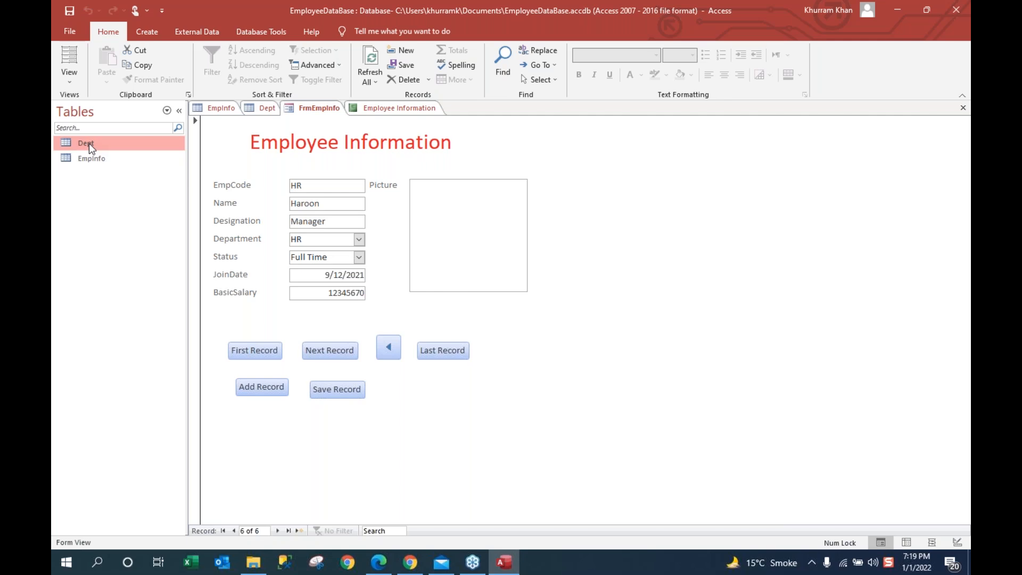
pyautogui.doubleClick(94, 159)
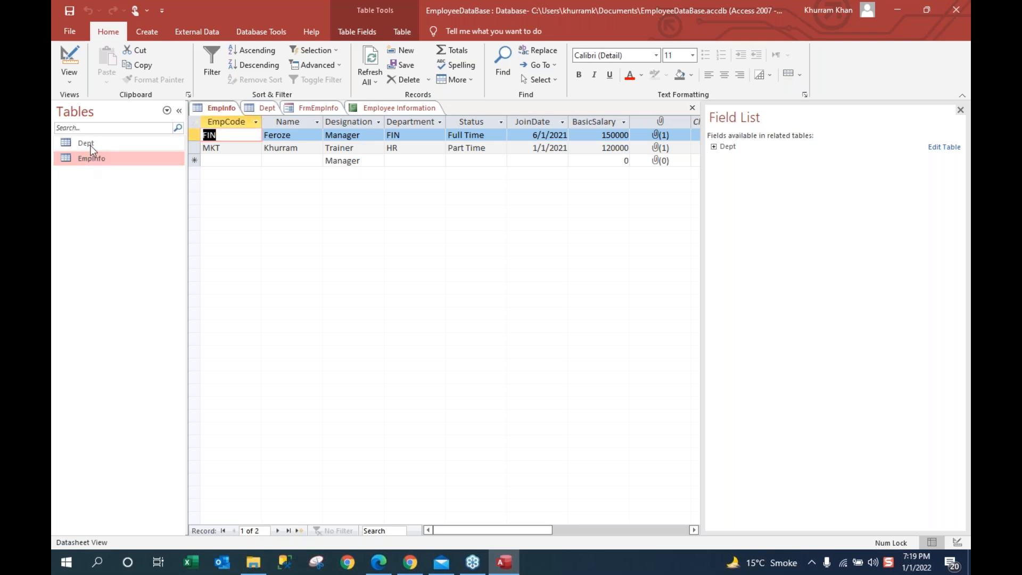
pyautogui.click(380, 108)
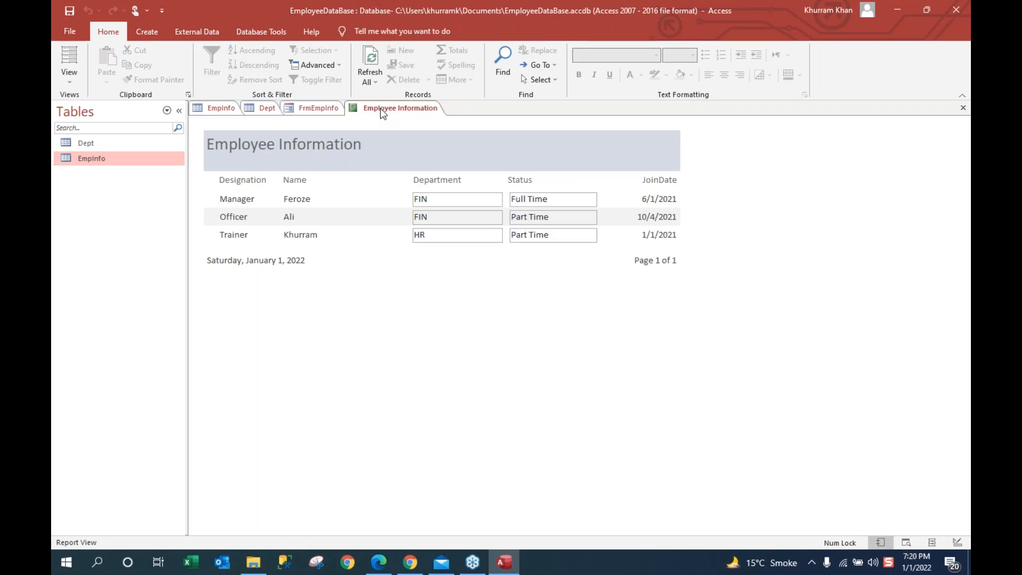
# Step: Review the employee records in FrmEmpInfo, going back to the first one and forward to a new blank record
pyautogui.click(318, 108)
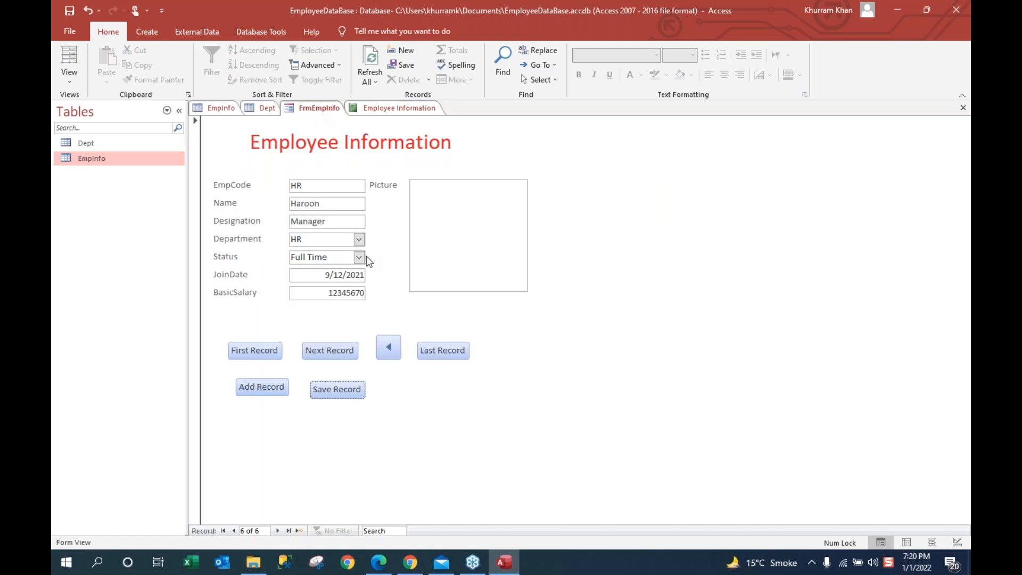
pyautogui.click(234, 530)
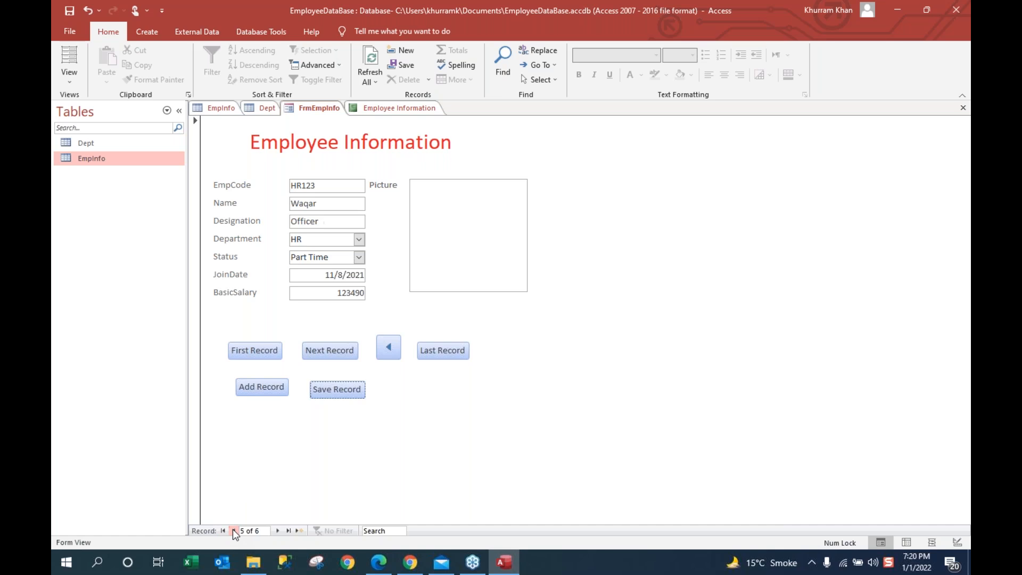
pyautogui.click(233, 530)
pyautogui.click(233, 530)
pyautogui.click(233, 530)
pyautogui.click(234, 530)
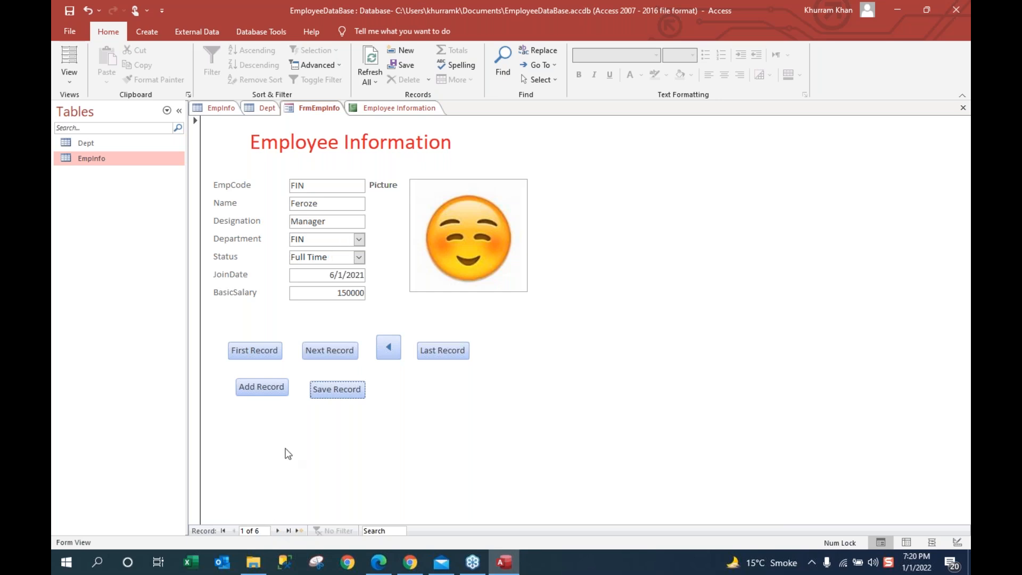
pyautogui.click(277, 531)
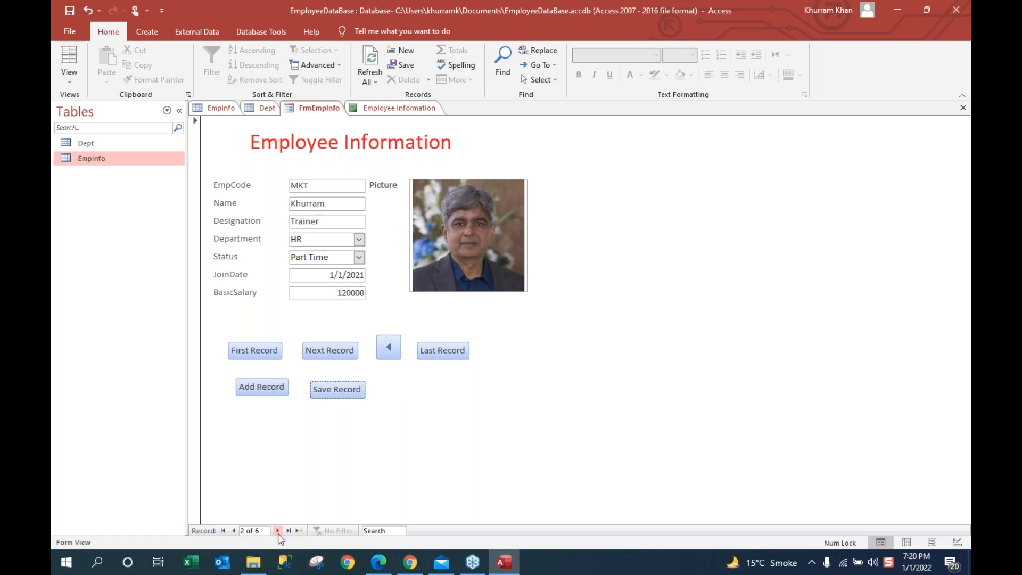
pyautogui.click(277, 531)
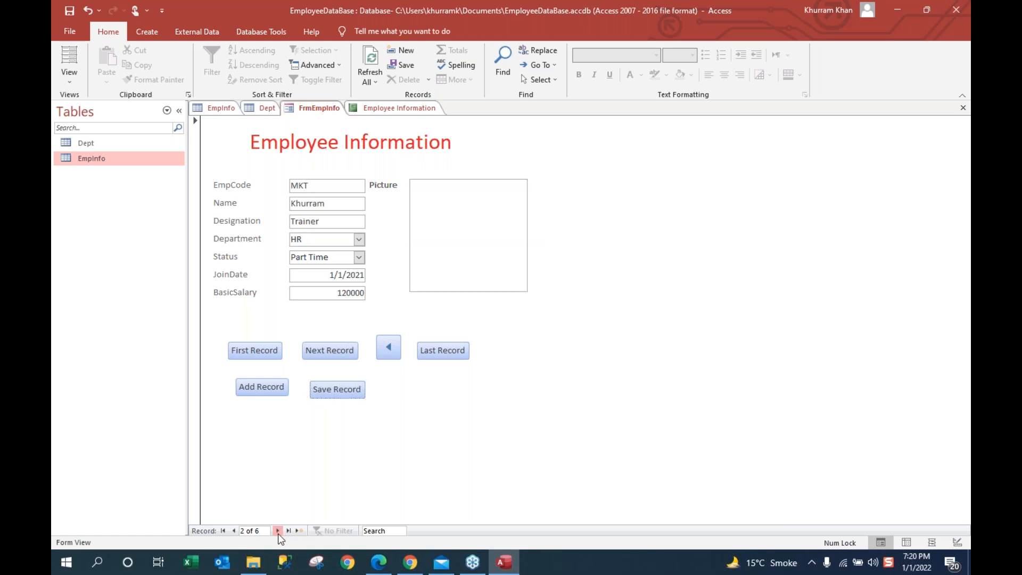
pyautogui.click(277, 531)
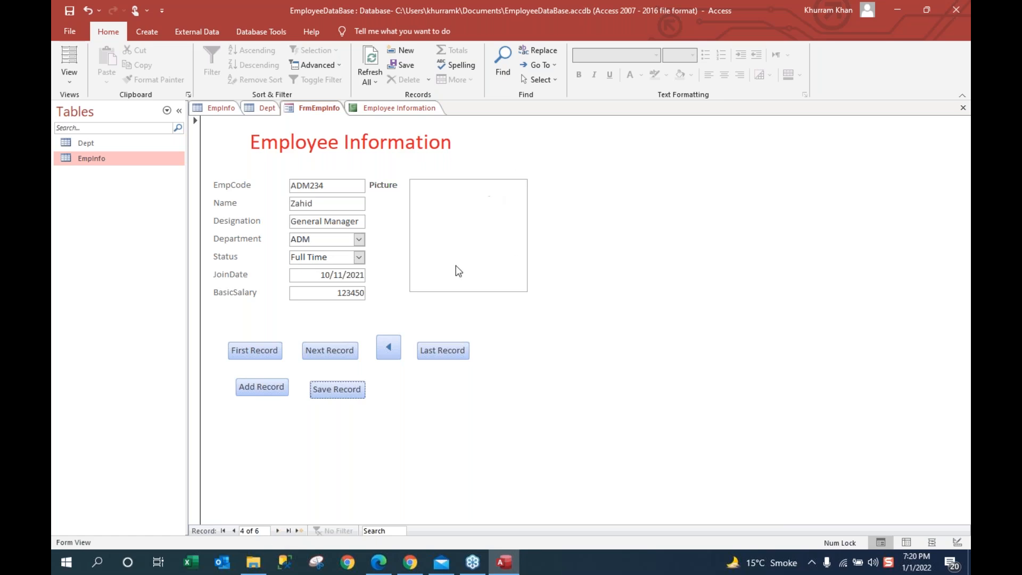
pyautogui.click(276, 531)
pyautogui.click(277, 530)
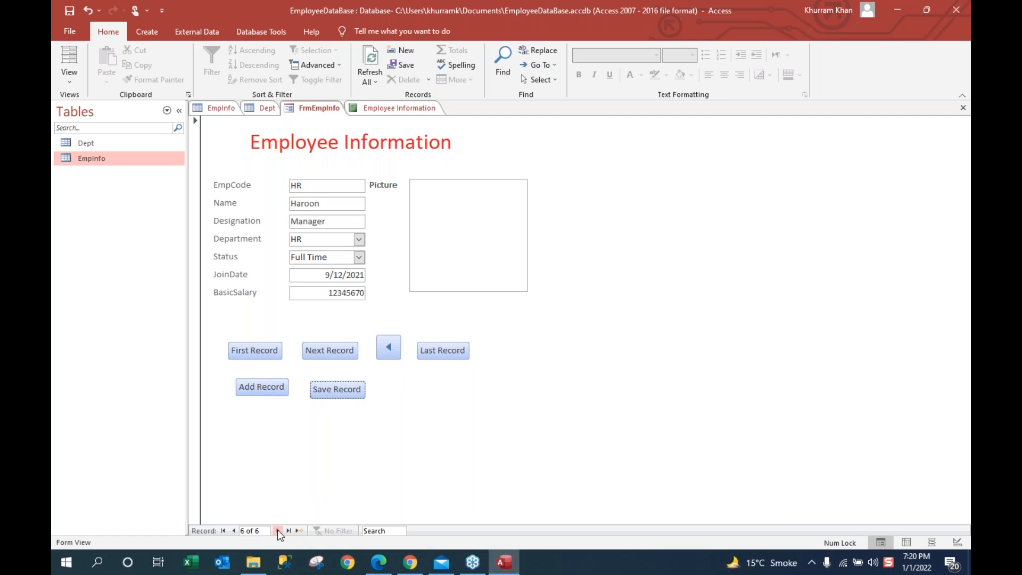
pyautogui.click(277, 531)
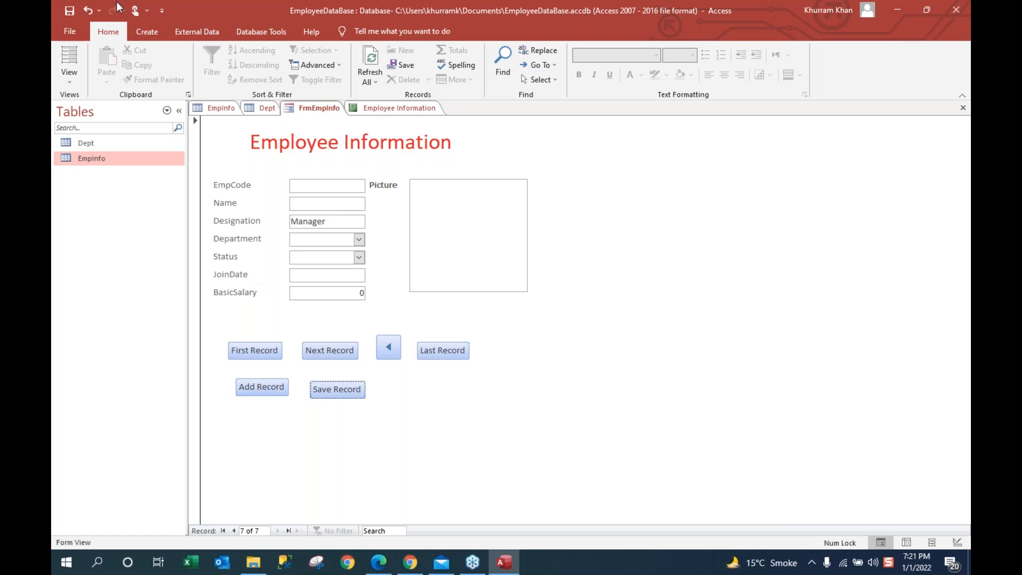
# Step: Start a new query with the Simple Query Wizard and choose the EmpInfo table as its source
pyautogui.click(147, 31)
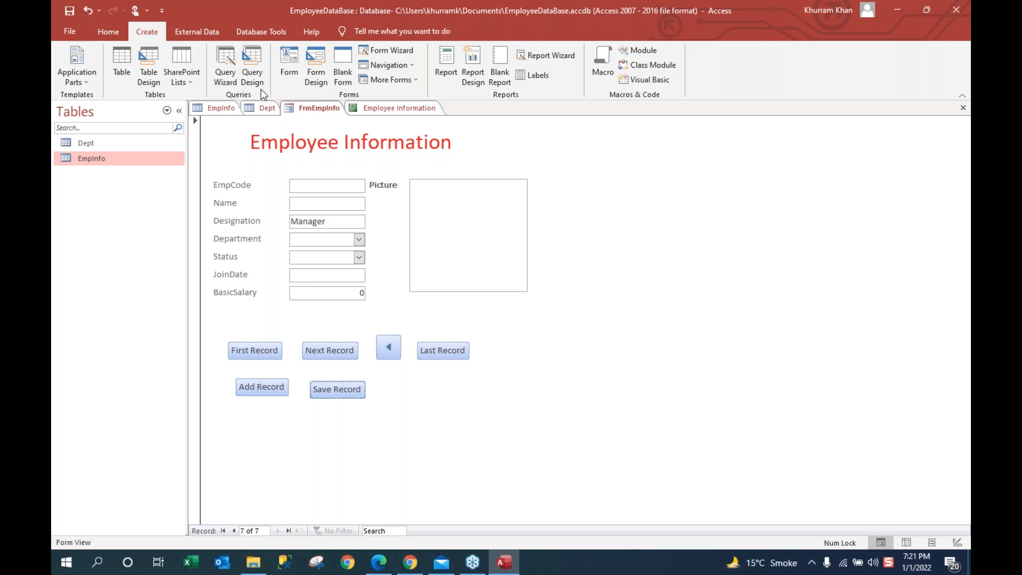
pyautogui.click(228, 80)
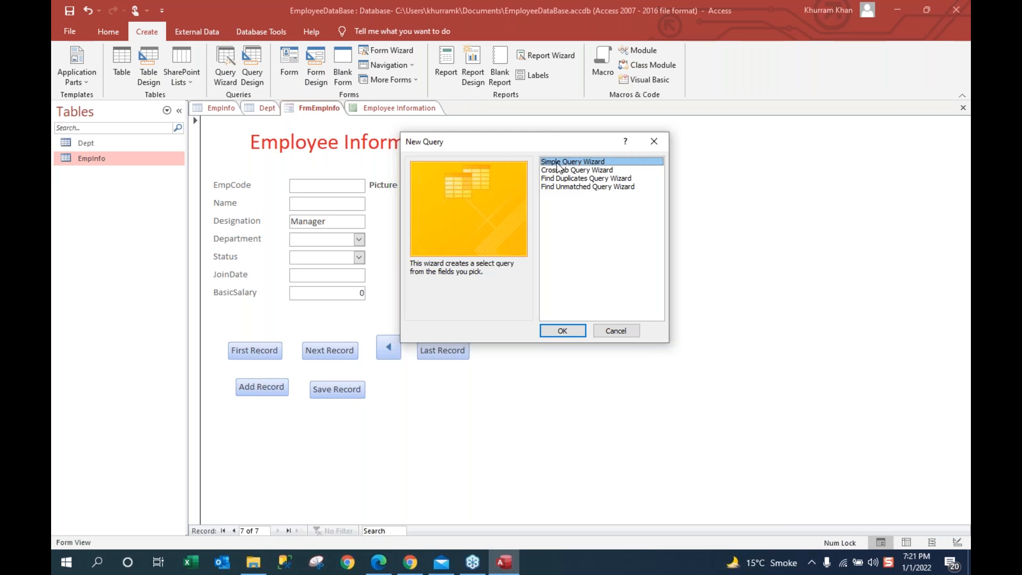
pyautogui.click(563, 330)
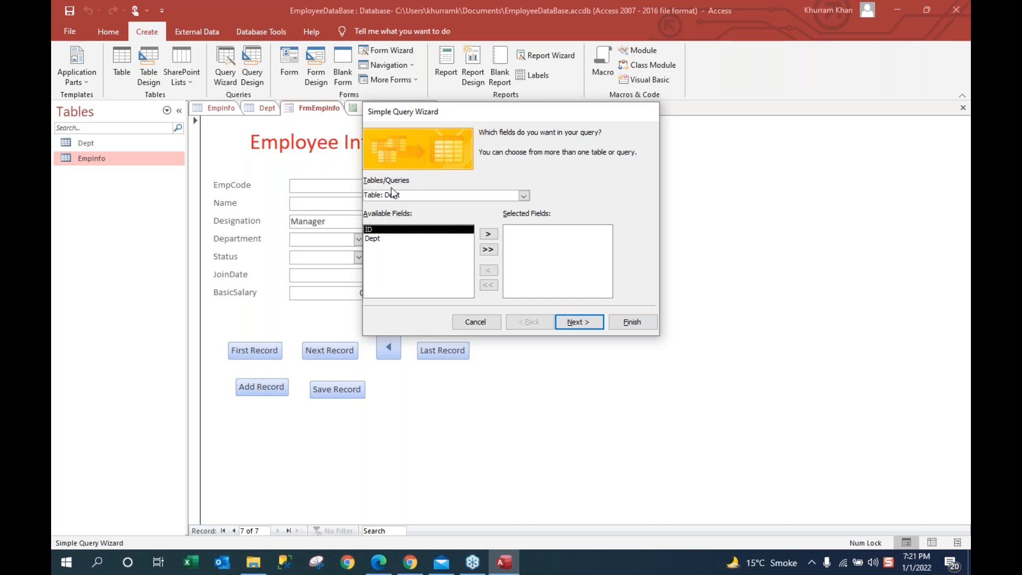
pyautogui.click(524, 196)
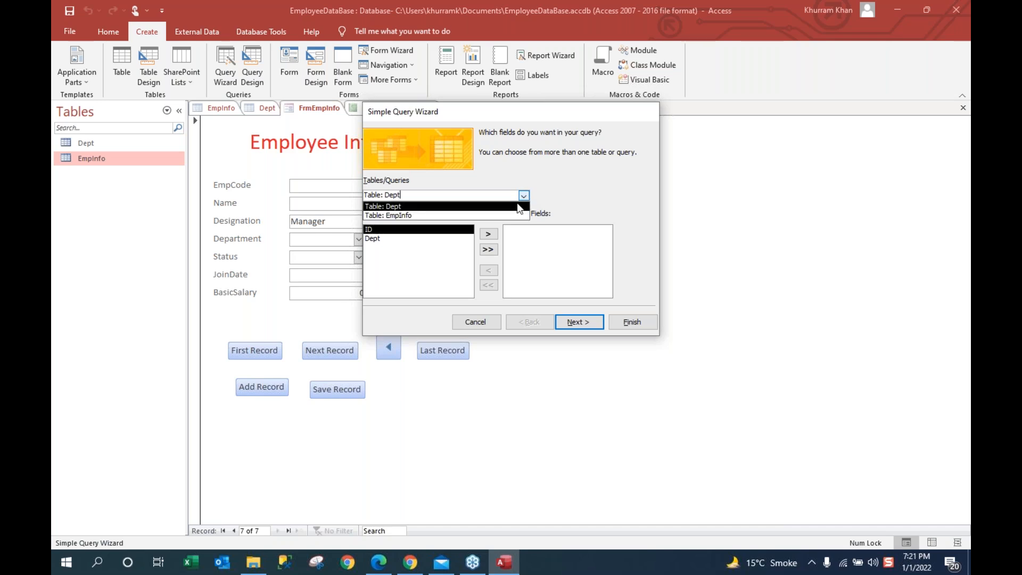
pyautogui.click(487, 215)
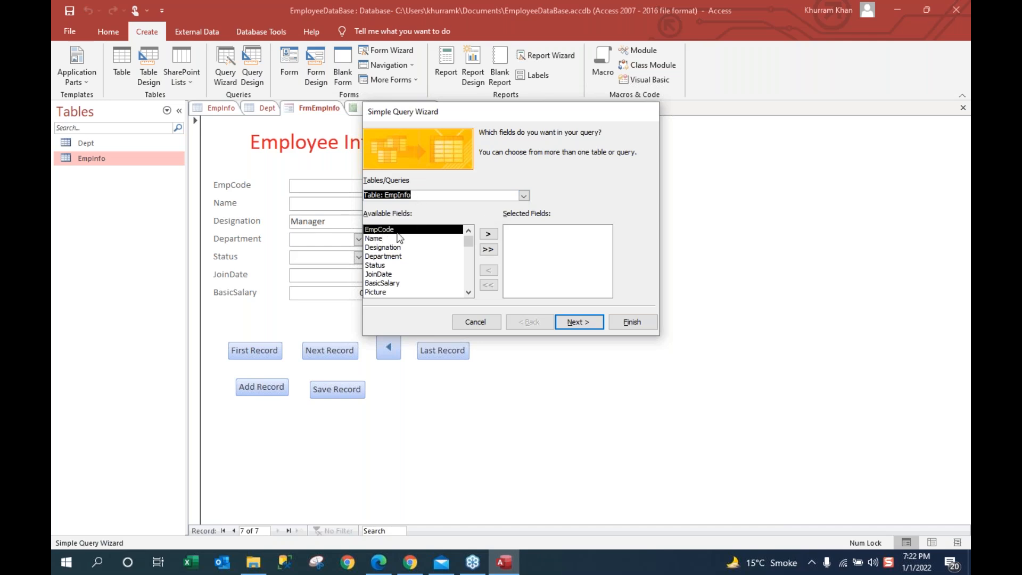
# Step: Include all EmpInfo fields in the query except EmpCode and the Picture fields
pyautogui.click(484, 250)
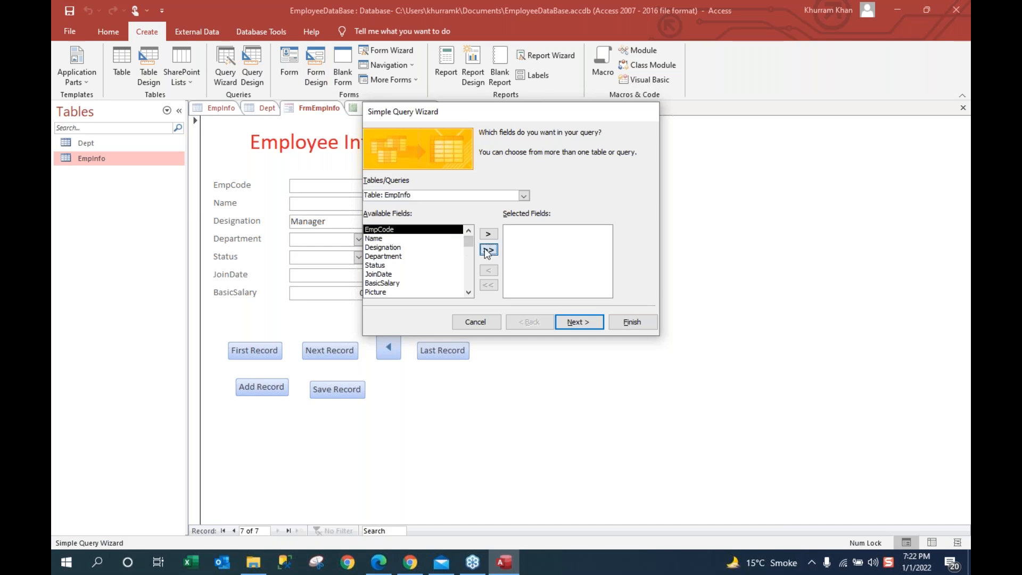
pyautogui.click(494, 286)
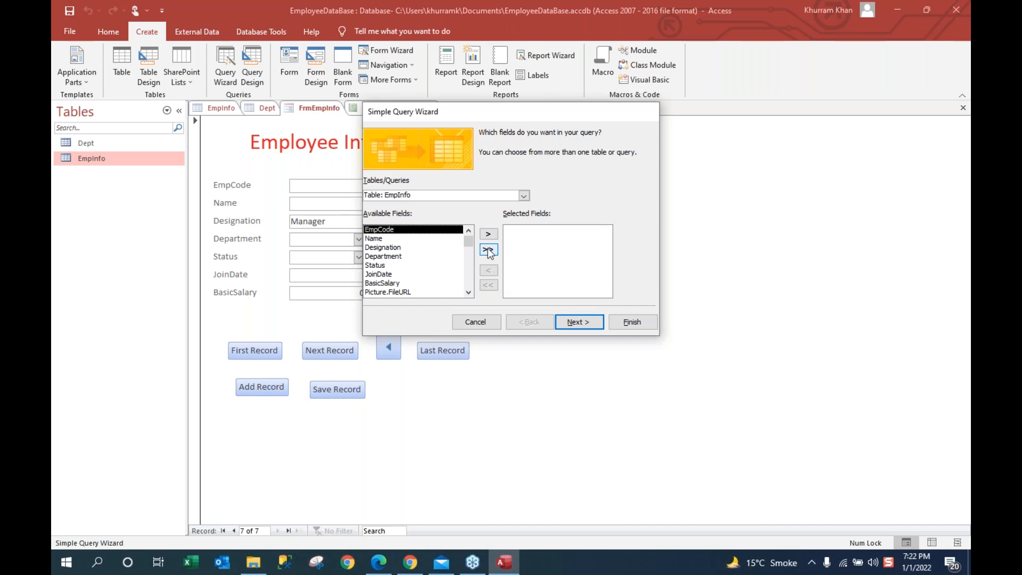
pyautogui.click(488, 250)
pyautogui.click(488, 270)
pyautogui.click(489, 271)
pyautogui.click(489, 271)
pyautogui.click(488, 271)
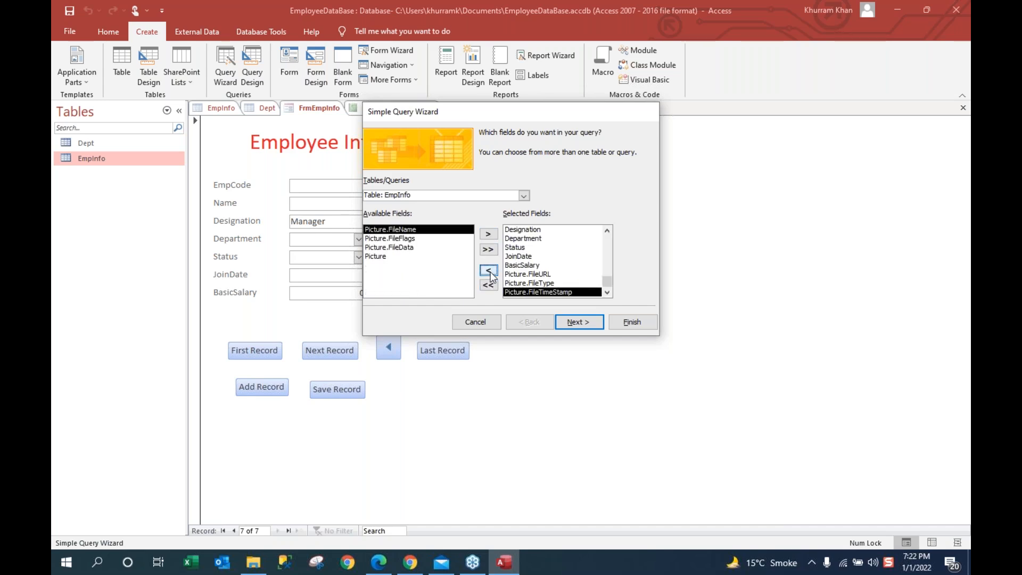
pyautogui.click(489, 271)
pyautogui.click(488, 271)
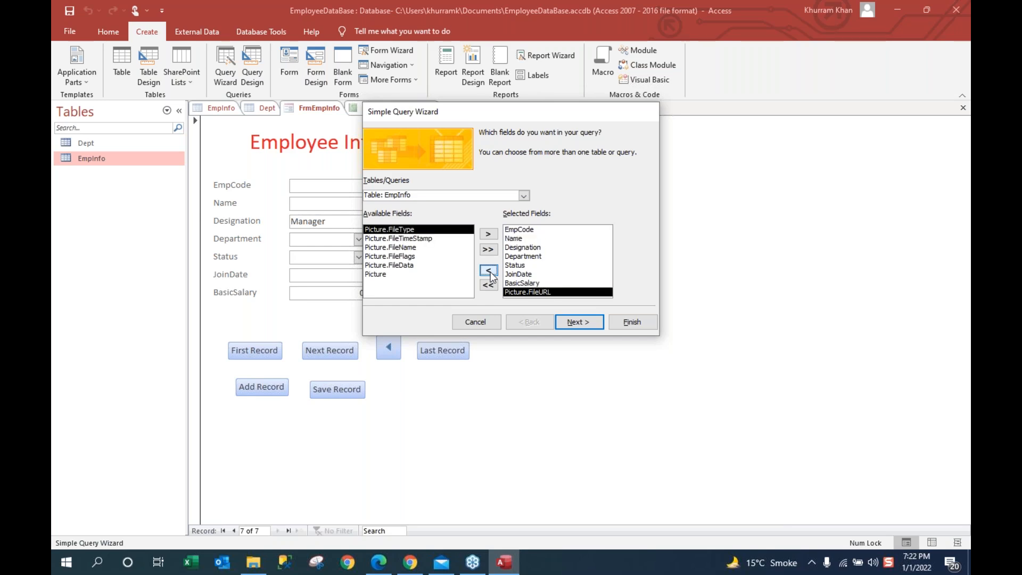
pyautogui.click(489, 271)
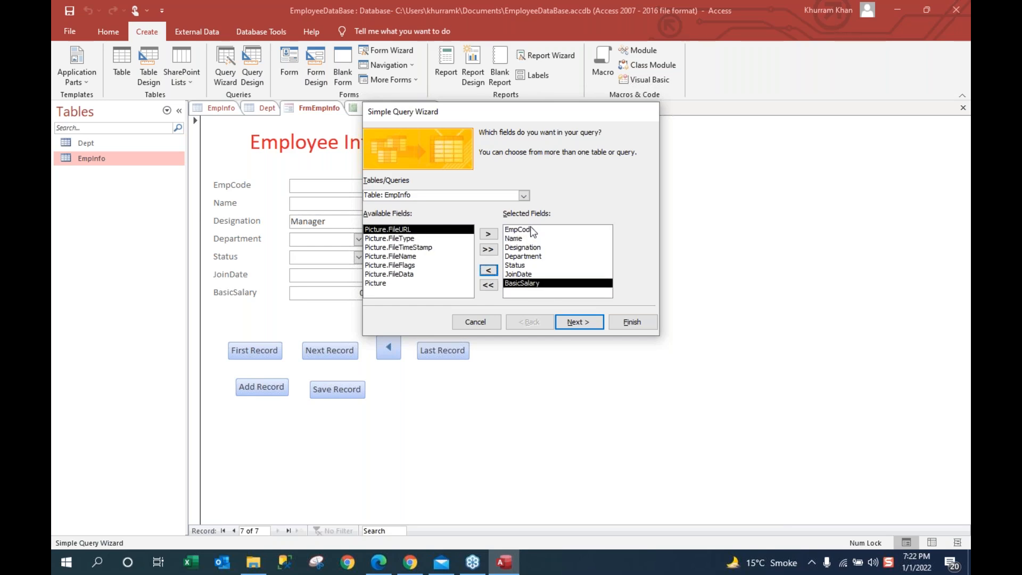
pyautogui.click(489, 271)
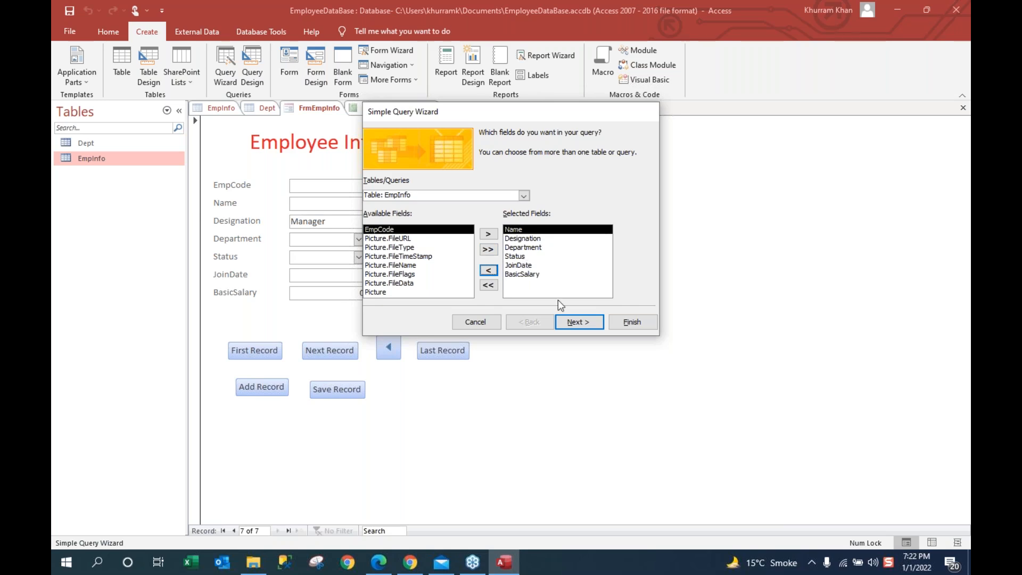
# Step: Keep the query as a detail query, title it Emp Info By Status and finish the wizard to view its data
pyautogui.click(578, 323)
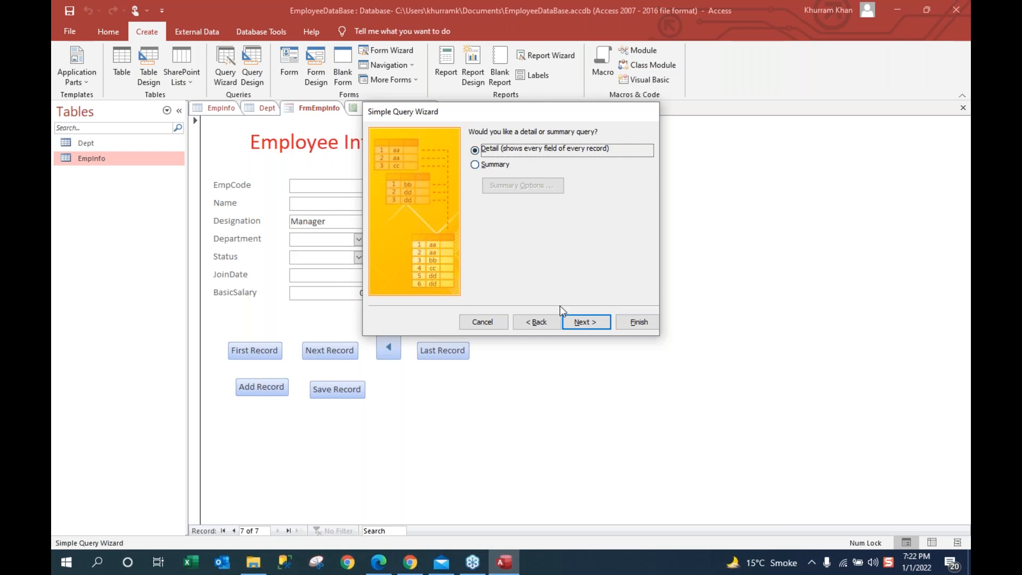
pyautogui.click(582, 326)
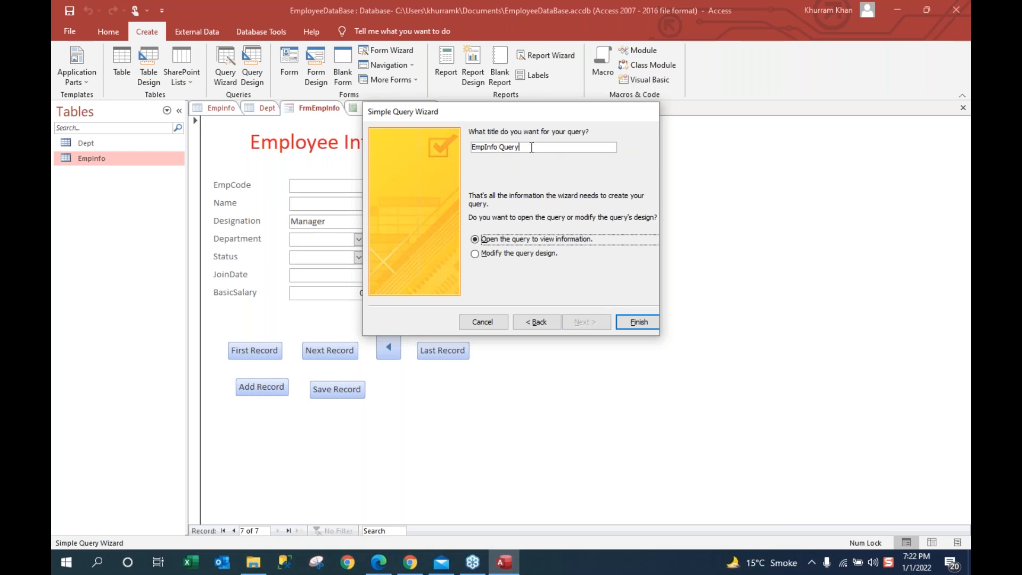
pyautogui.moveTo(531, 147); pyautogui.dragTo(418, 143)
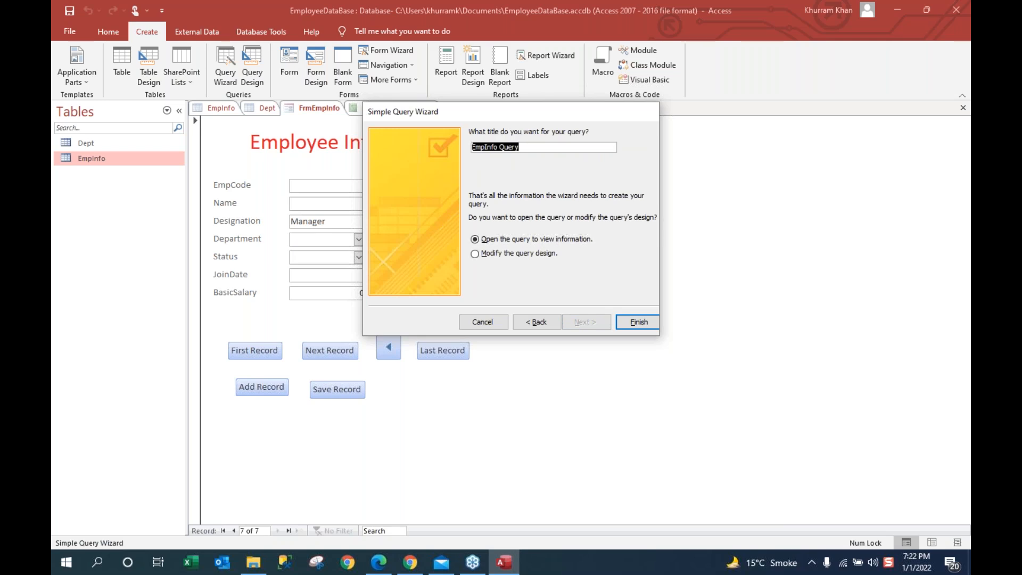
pyautogui.write('EmplInfoByDep')
pyautogui.press('BackSpace')
pyautogui.press('BackSpace')
pyautogui.press('BackSpace')
pyautogui.write('Status')
pyautogui.click(486, 147)
pyautogui.click(500, 147)
pyautogui.click(510, 148)
pyautogui.click(639, 323)
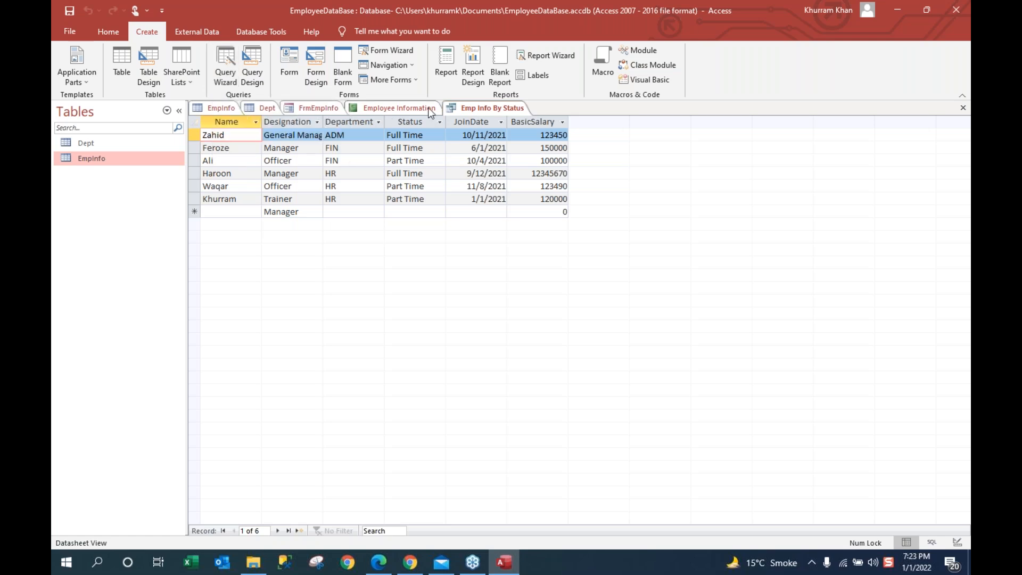
# Step: Open the Emp Info By Status query in Design View
pyautogui.rightClick(497, 109)
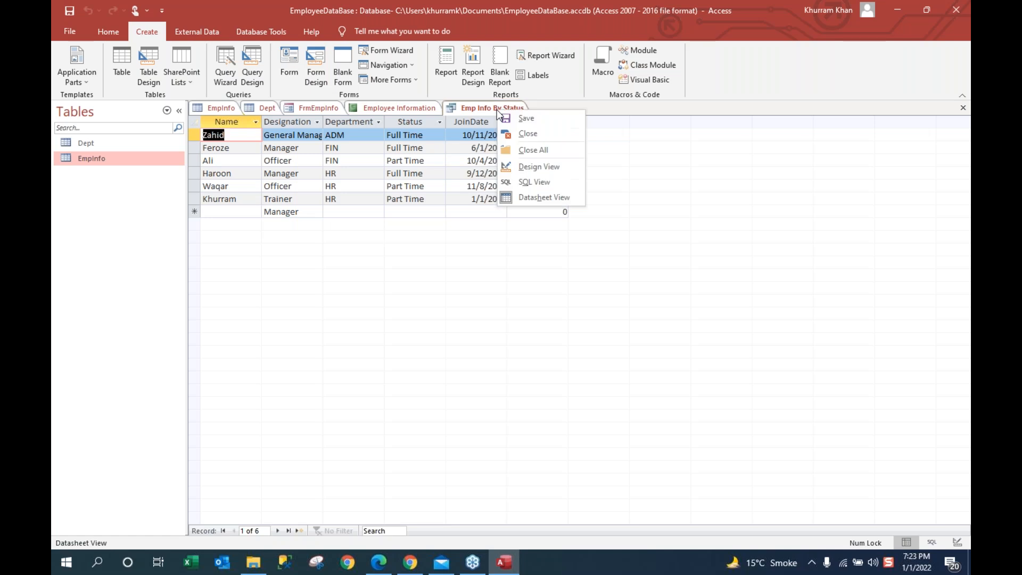
pyautogui.click(533, 167)
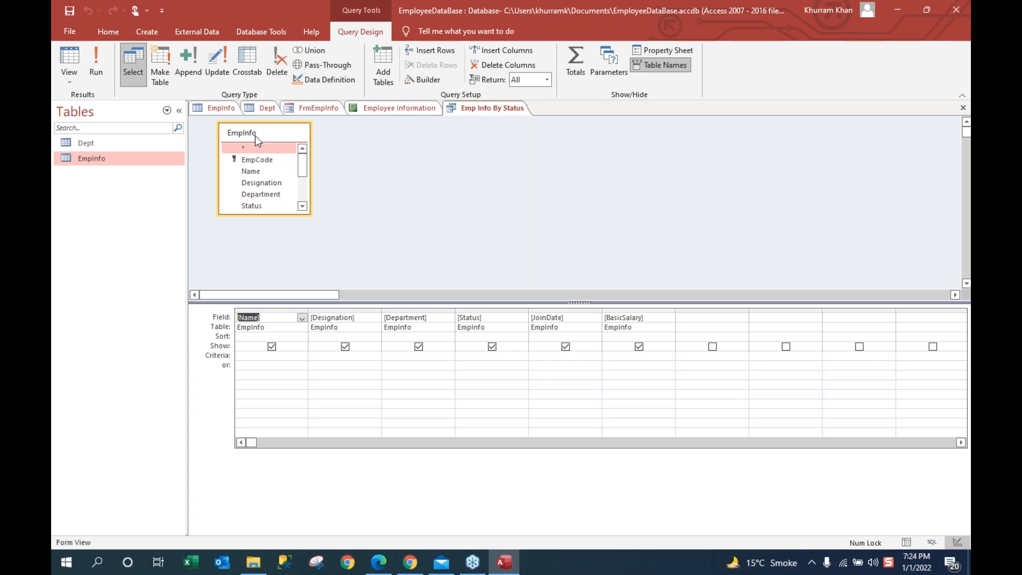
pyautogui.moveTo(306, 171)
pyautogui.mouseDown()
pyautogui.moveTo(306, 200)
pyautogui.moveTo(304, 160)
pyautogui.moveTo(306, 169)
pyautogui.mouseUp()
# Step: Try the criterion "HR" on the Department field and clear it again
pyautogui.click(406, 358)
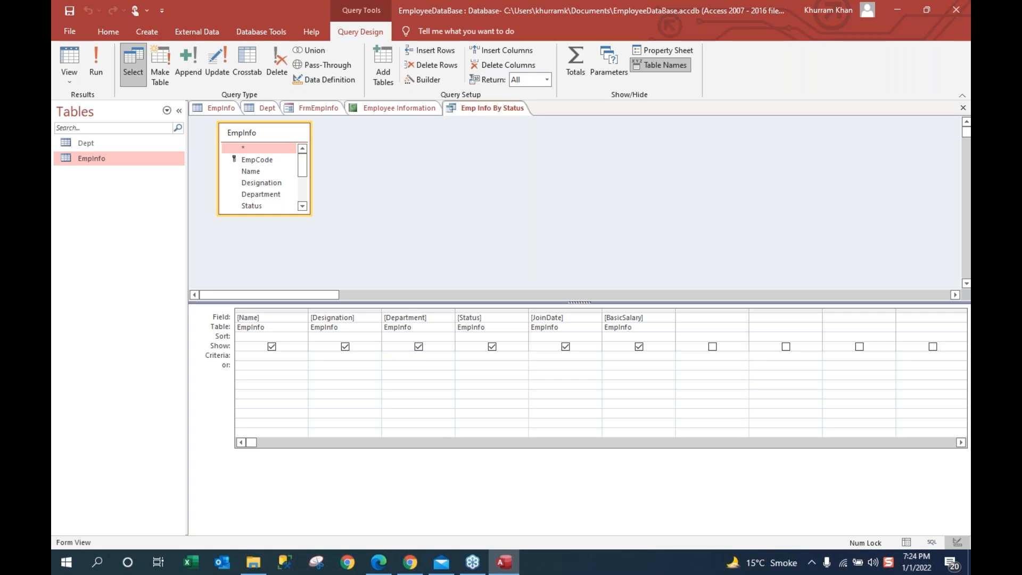
pyautogui.write('H')
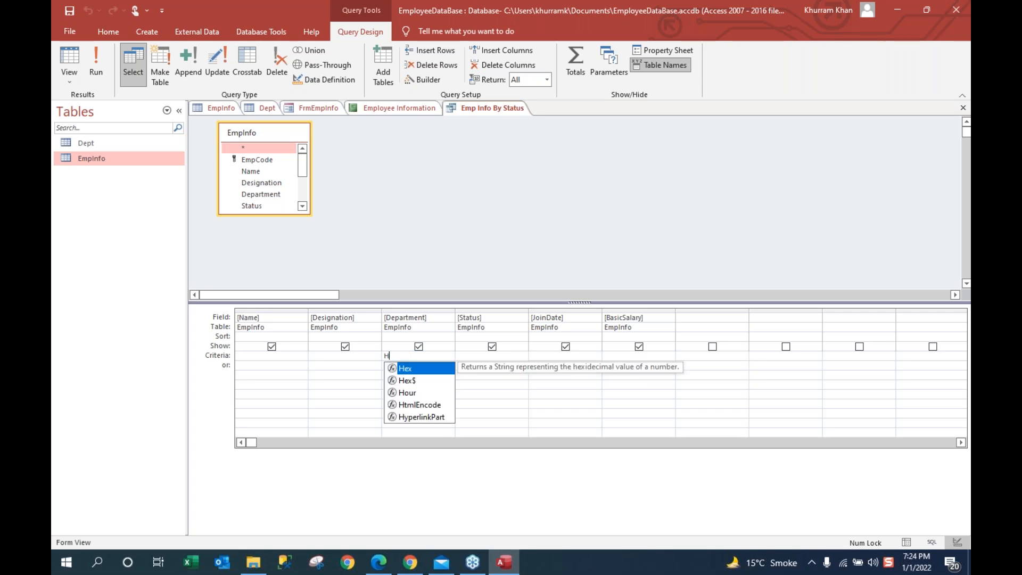
pyautogui.write('R')
pyautogui.press('Return')
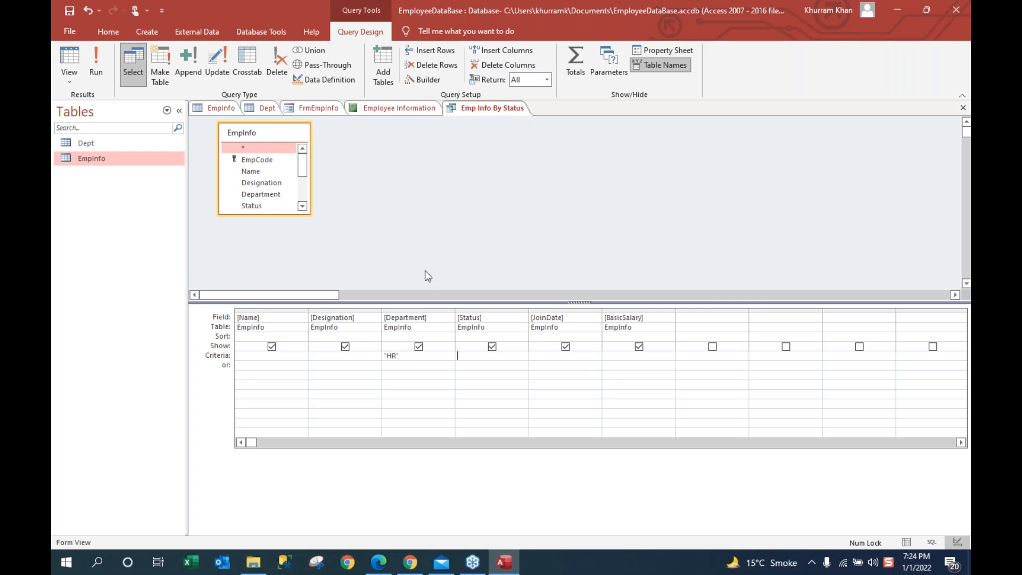
pyautogui.moveTo(408, 357); pyautogui.dragTo(356, 358)
pyautogui.press('Delete')
pyautogui.write('F')
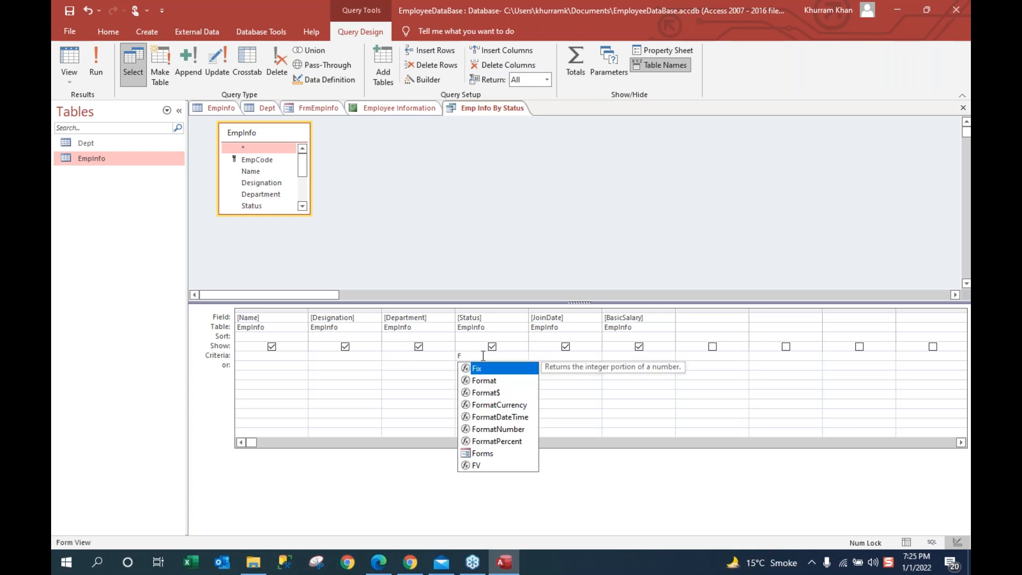
pyautogui.press('Escape')
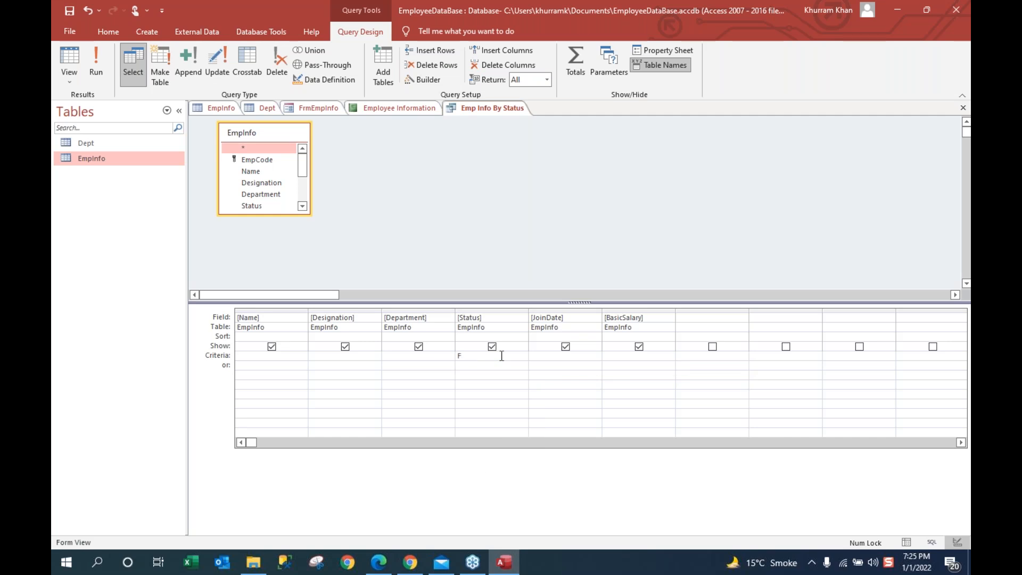
pyautogui.press('BackSpace')
pyautogui.click(639, 347)
pyautogui.click(641, 347)
# Step: Set the Status field's criterion to "Full Time" and run the query
pyautogui.click(249, 357)
pyautogui.write('Fu')
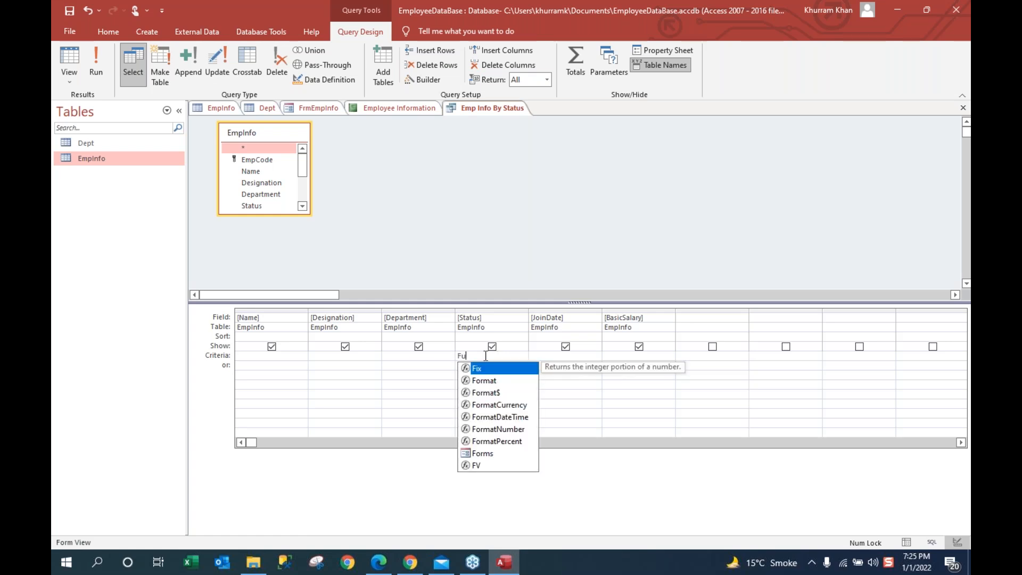
pyautogui.write('ll Tie')
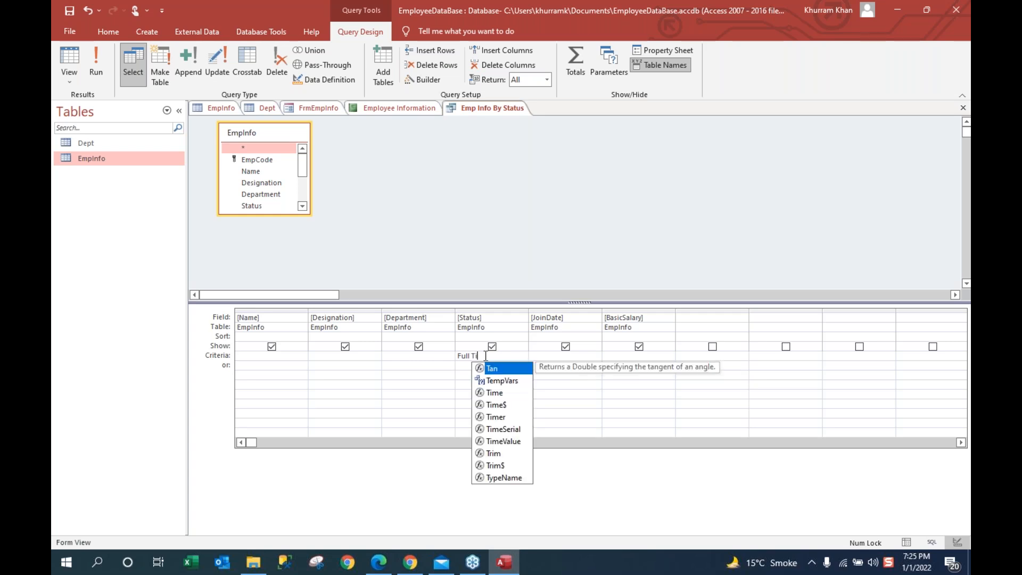
pyautogui.press('BackSpace')
pyautogui.write('me')
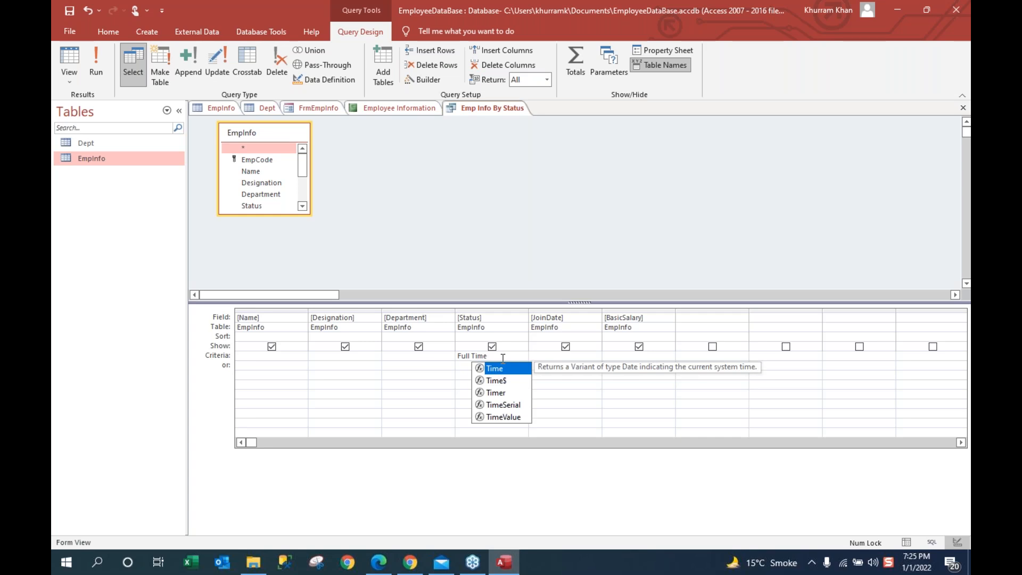
pyautogui.write('(')
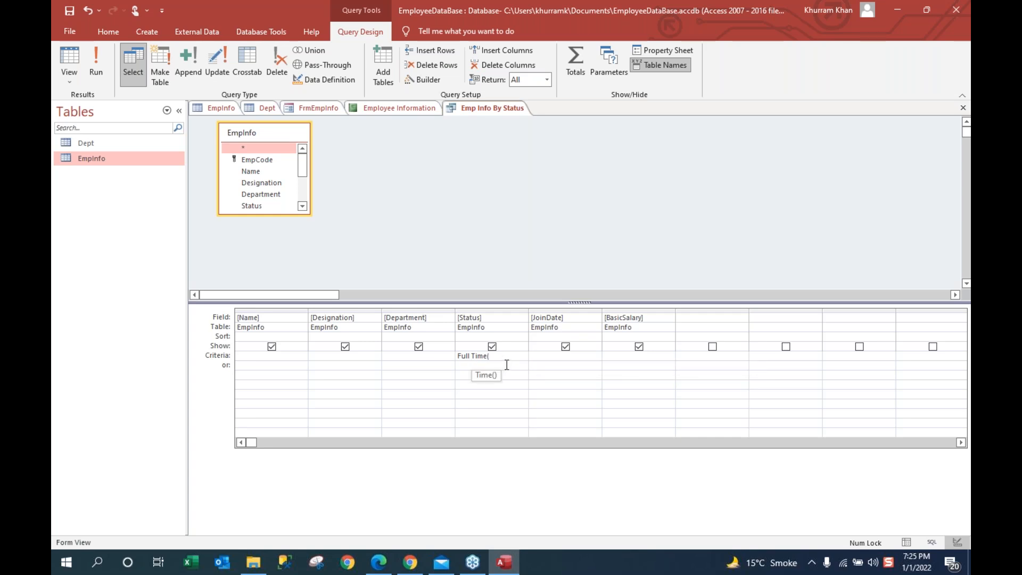
pyautogui.press('BackSpace')
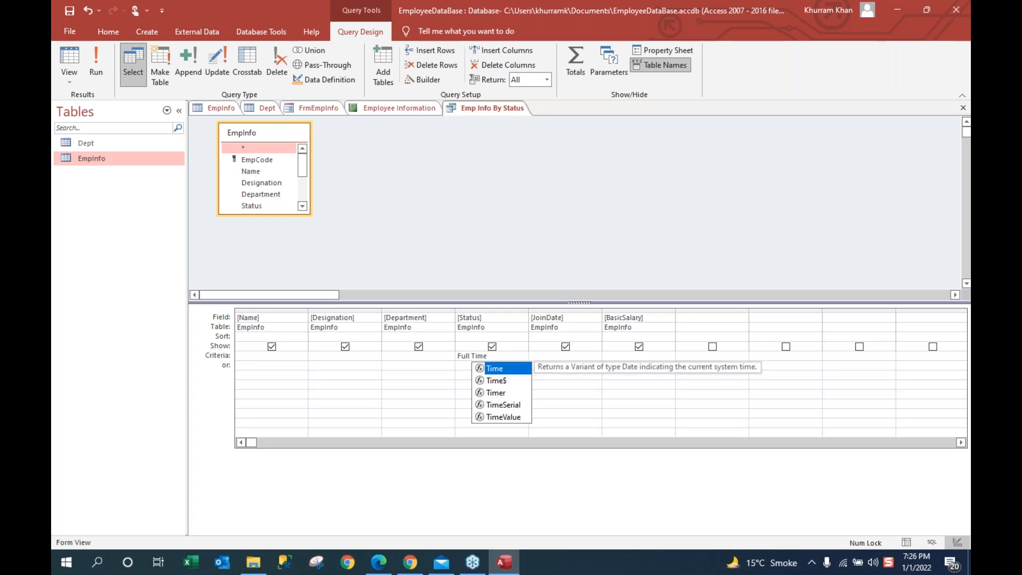
pyautogui.press('Escape')
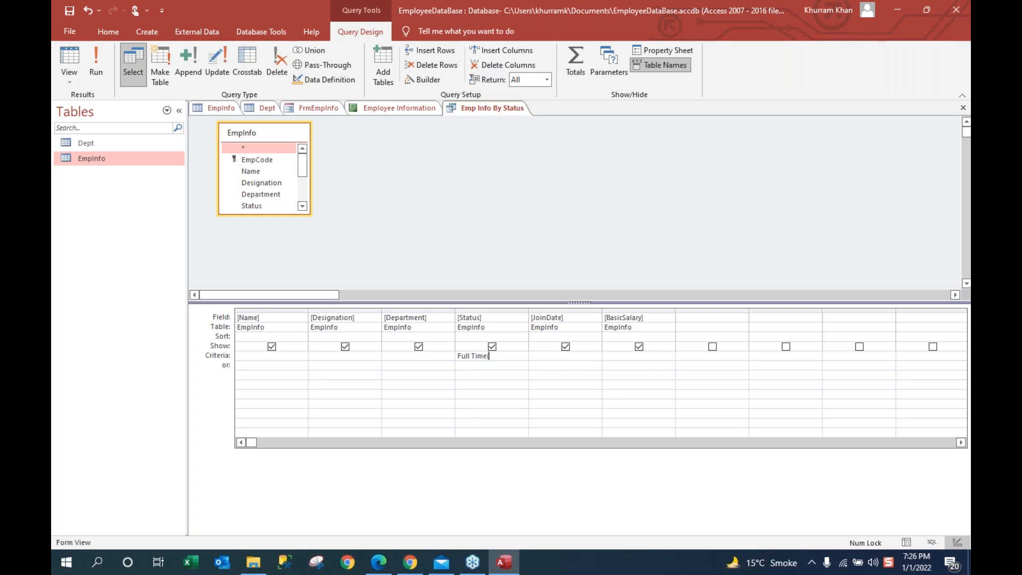
pyautogui.doubleClick(462, 360)
pyautogui.click(458, 357)
pyautogui.write('"')
pyautogui.moveTo(459, 356); pyautogui.dragTo(516, 356)
pyautogui.click(501, 370)
pyautogui.click(97, 60)
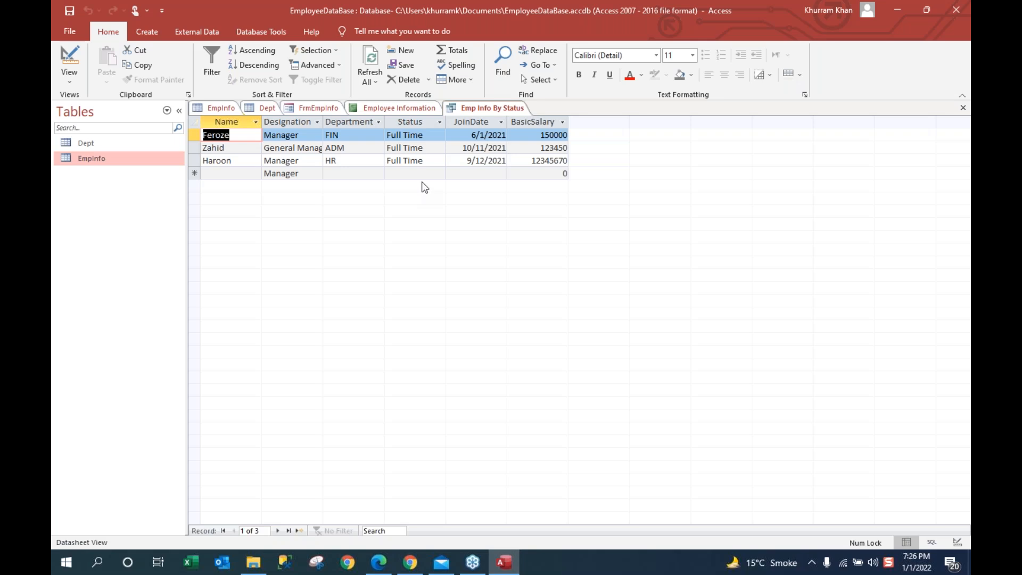
# Step: Return to the query design, change the Status criterion to "Part Time" and run the query
pyautogui.rightClick(488, 108)
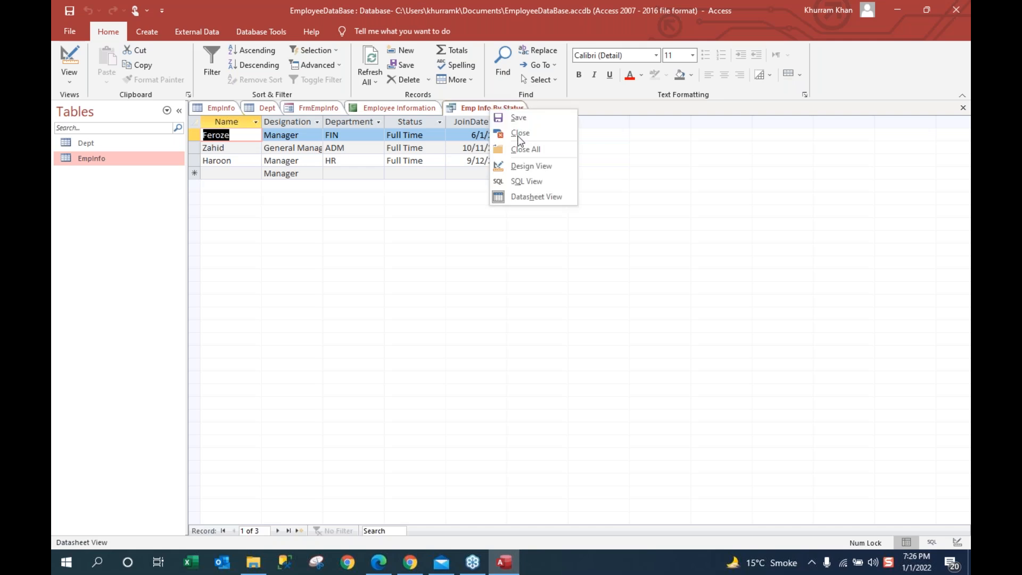
pyautogui.click(547, 173)
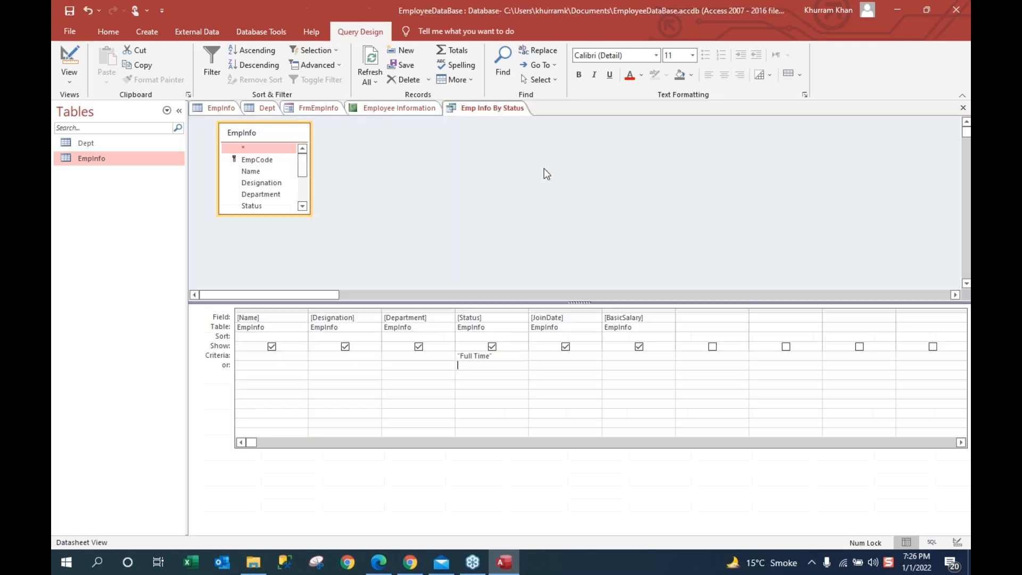
pyautogui.moveTo(493, 355); pyautogui.dragTo(436, 357)
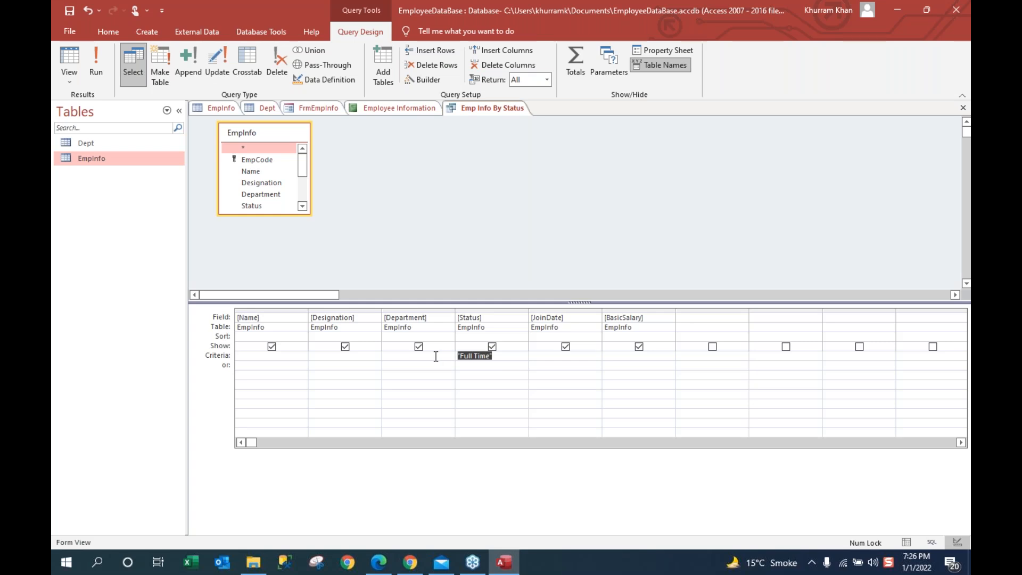
pyautogui.write('"Part Timee"')
pyautogui.click(97, 69)
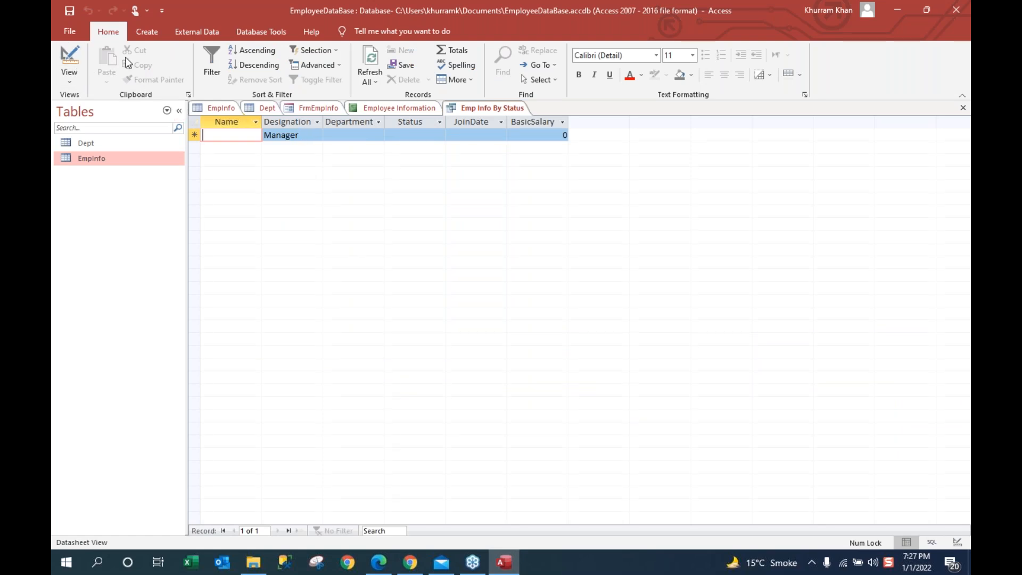
pyautogui.rightClick(481, 105)
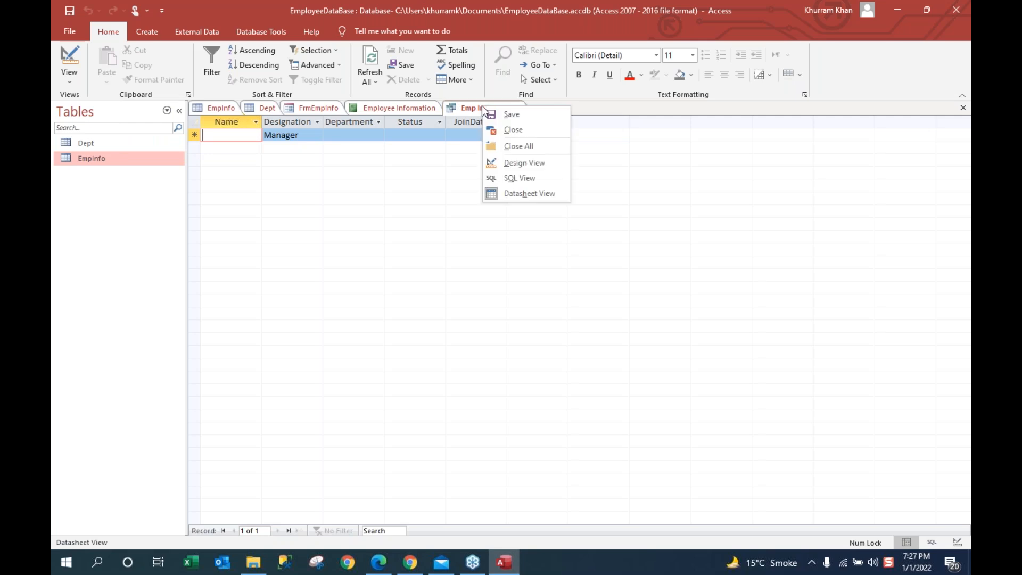
pyautogui.click(542, 163)
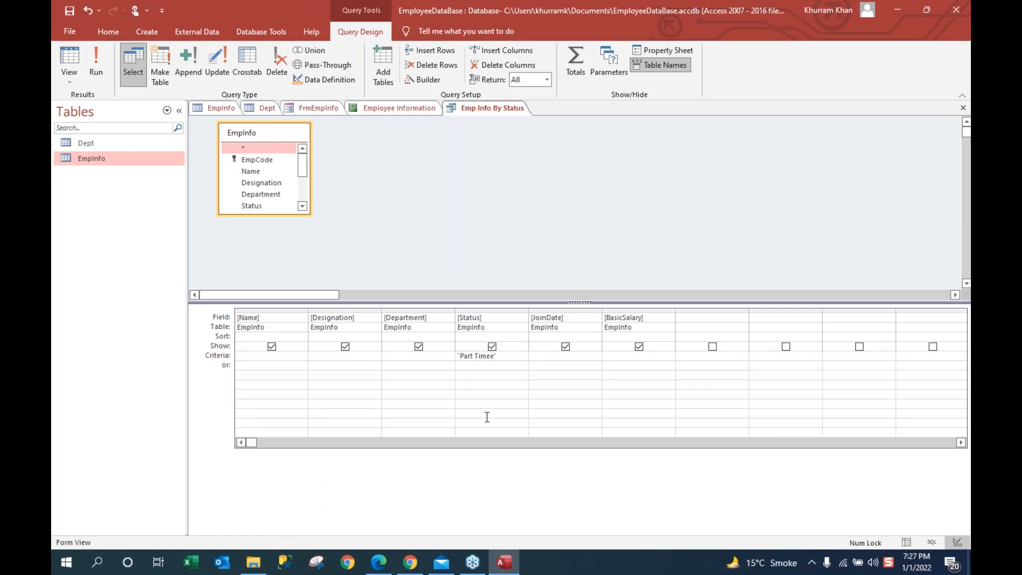
pyautogui.press('BackSpace')
pyautogui.press('BackSpace')
pyautogui.click(95, 63)
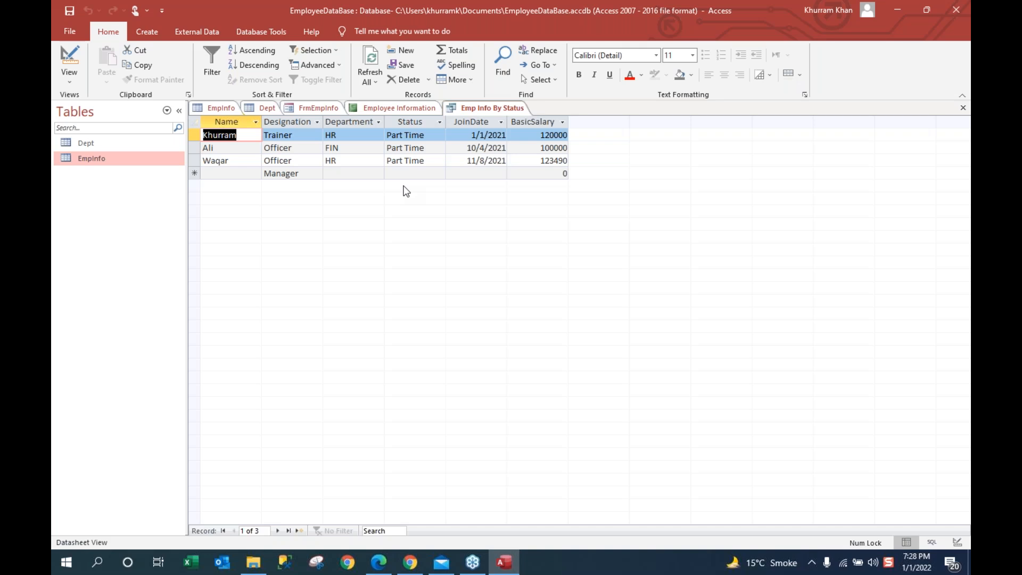
# Step: Replace the Status criterion in the query design with the parameter prompt [Enter Status] and run the query
pyautogui.rightClick(501, 111)
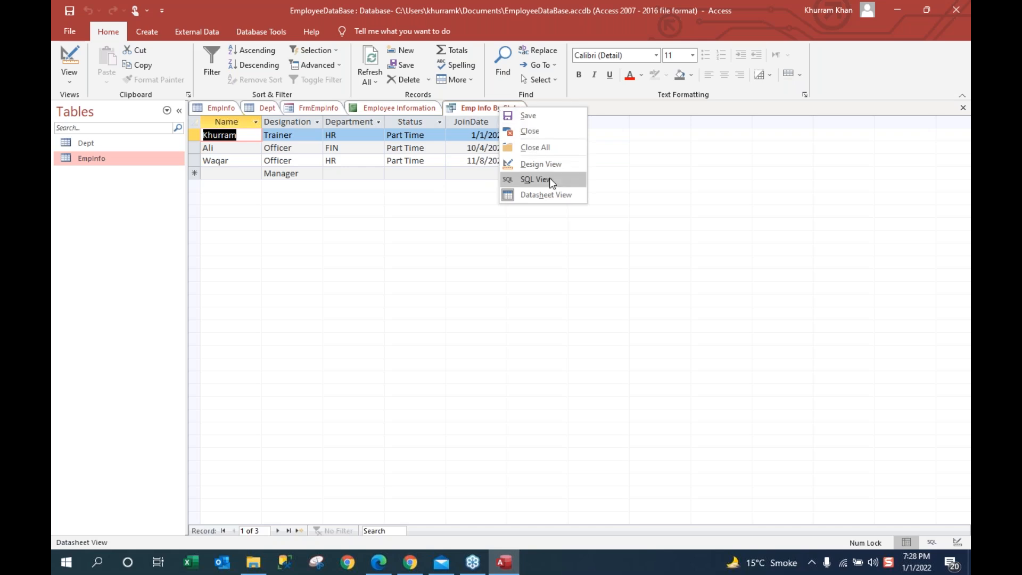
pyautogui.click(558, 165)
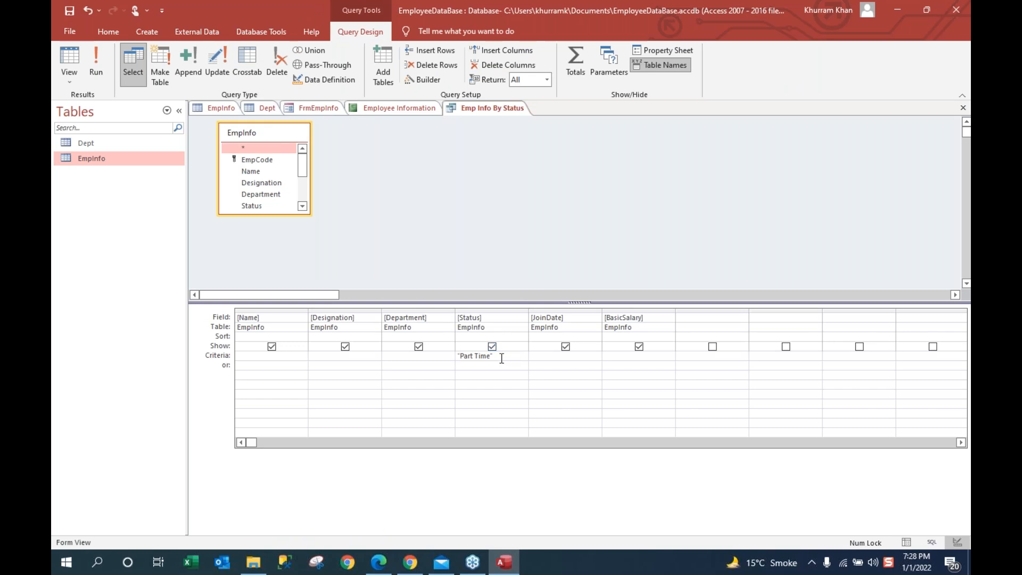
pyautogui.moveTo(504, 357); pyautogui.dragTo(433, 361)
pyautogui.press('BackSpace')
pyautogui.press('BackSpace')
pyautogui.press('BackSpace')
pyautogui.press('BackSpace')
pyautogui.press('BackSpace')
pyautogui.press('BackSpace')
pyautogui.press('BackSpace')
pyautogui.press('BackSpace')
pyautogui.press('BackSpace')
pyautogui.press('BackSpace')
pyautogui.press('BackSpace')
pyautogui.write('[Enter Statusd')
pyautogui.press('BackSpace')
pyautogui.press('BackSpace')
pyautogui.write('s')
pyautogui.press('Down')
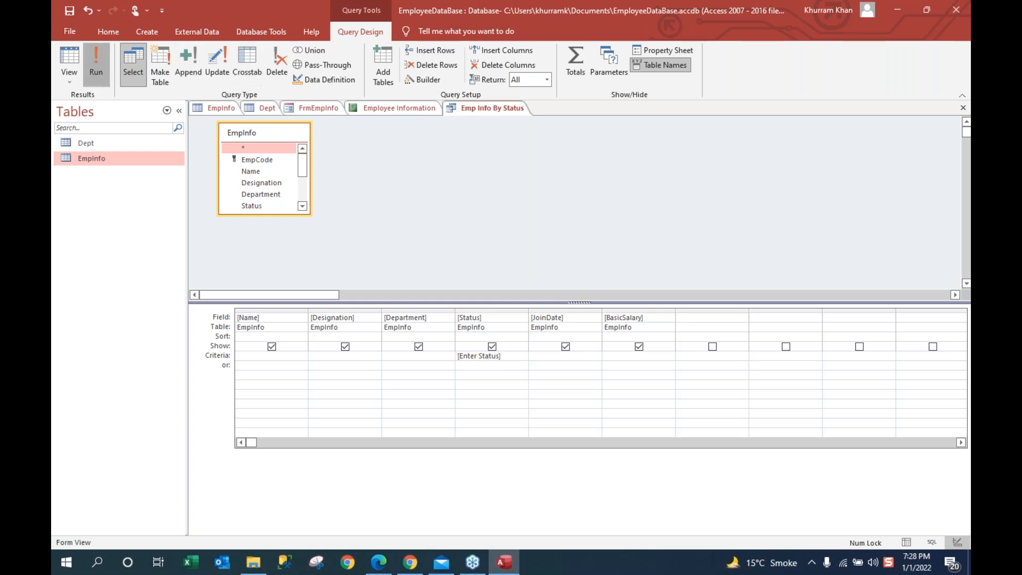
pyautogui.click(96, 64)
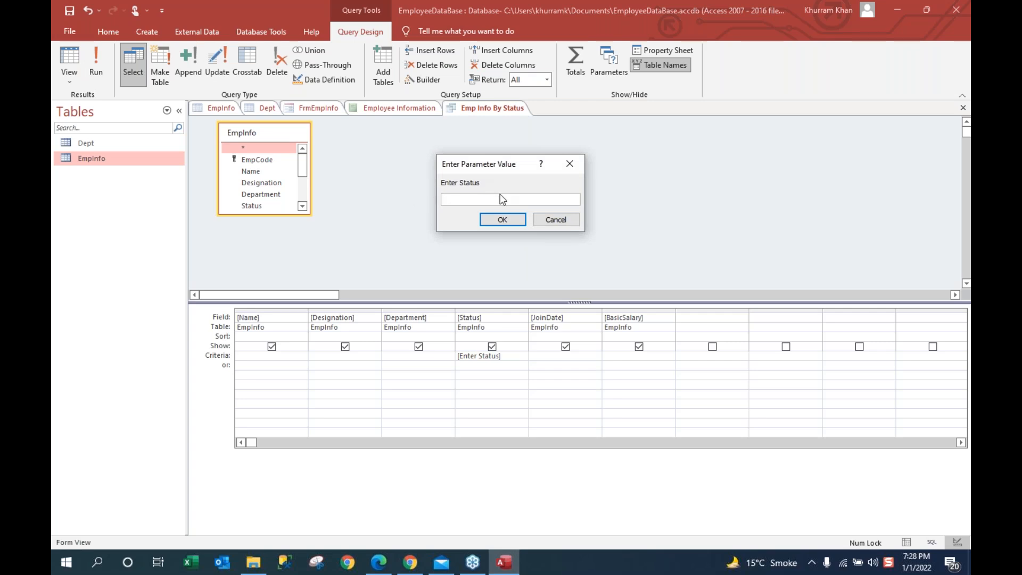
# Step: Test the query's status prompt with "Full Time" and, after returning to the query design, with "Part Time"
pyautogui.write('Full Time')
pyautogui.click(501, 220)
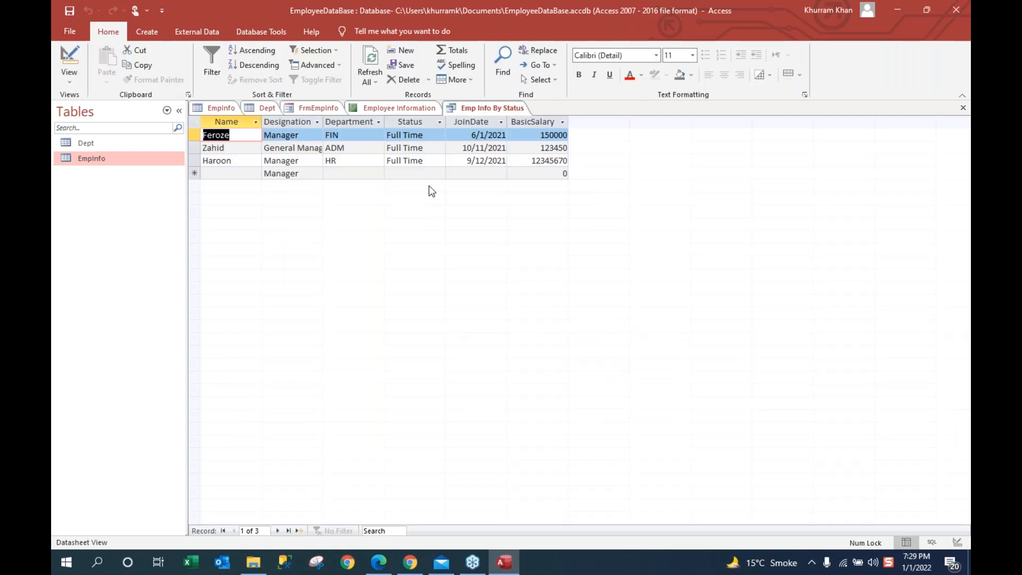
pyautogui.click(510, 110)
pyautogui.rightClick(501, 109)
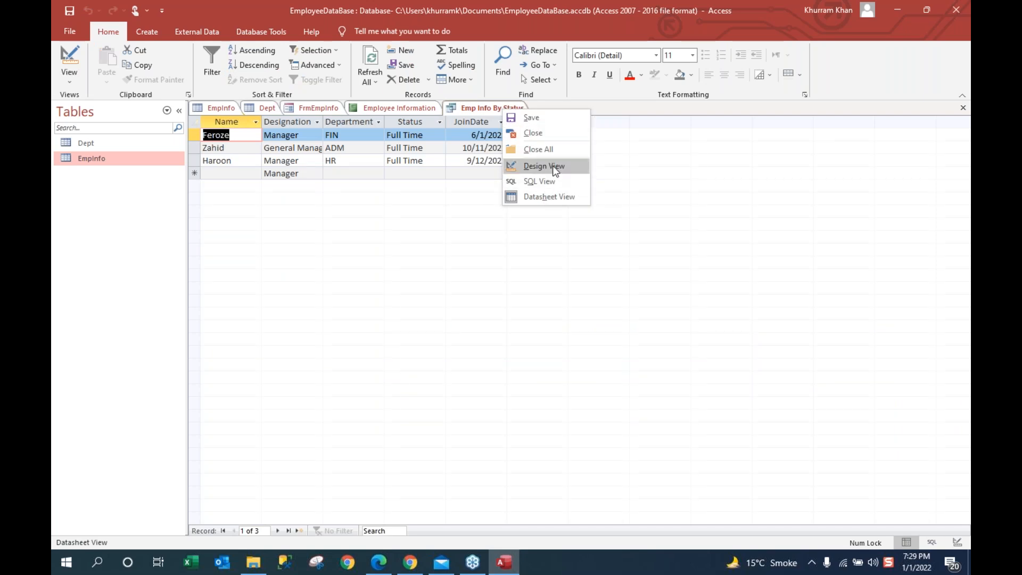
pyautogui.click(553, 165)
pyautogui.click(96, 65)
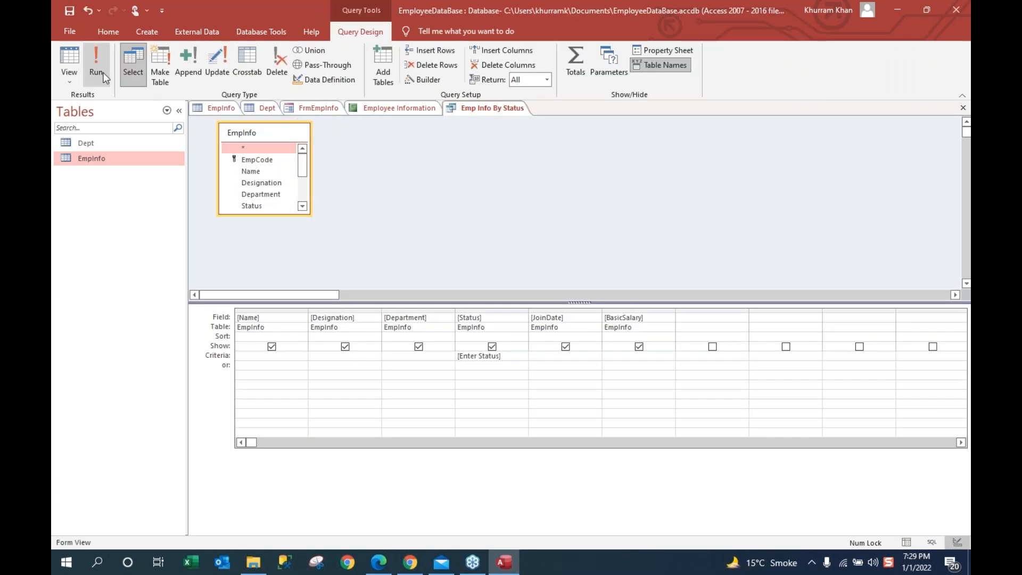
pyautogui.write('P')
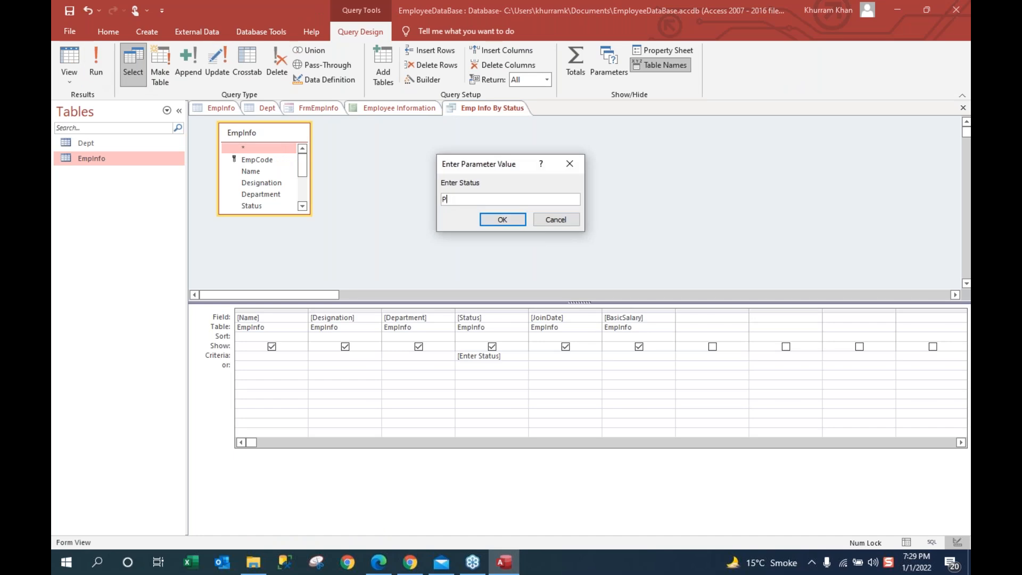
pyautogui.write('art Time')
pyautogui.click(502, 219)
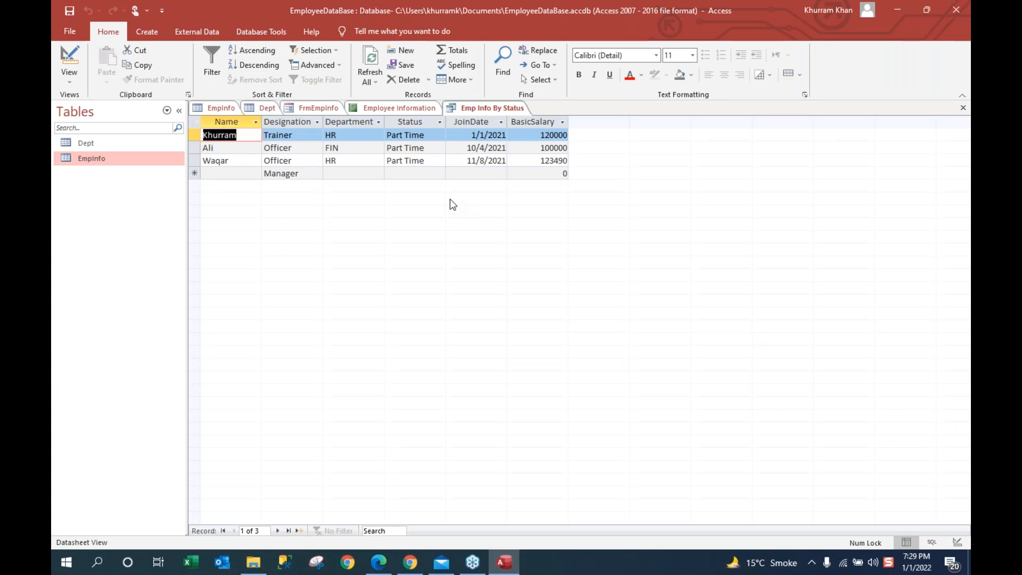
# Step: Hide the BasicSalary field from the results in the query design and run the query for status "Full Time"
pyautogui.rightClick(506, 111)
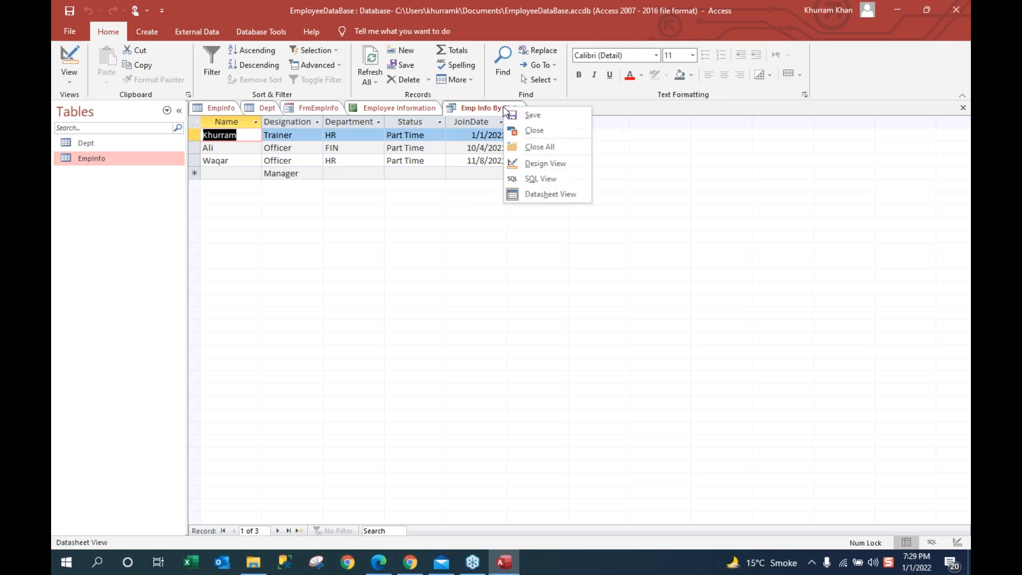
pyautogui.click(562, 162)
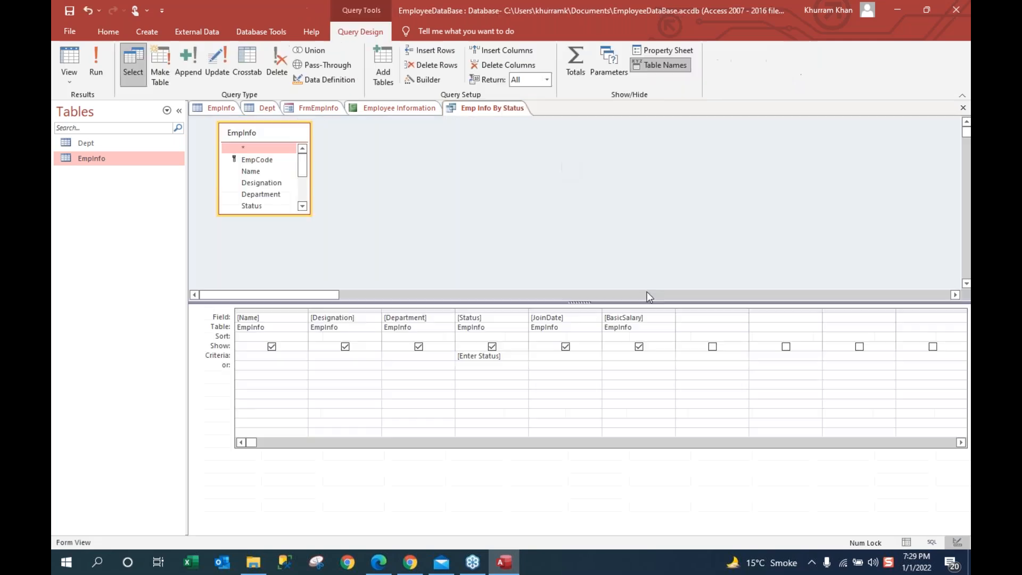
pyautogui.click(640, 347)
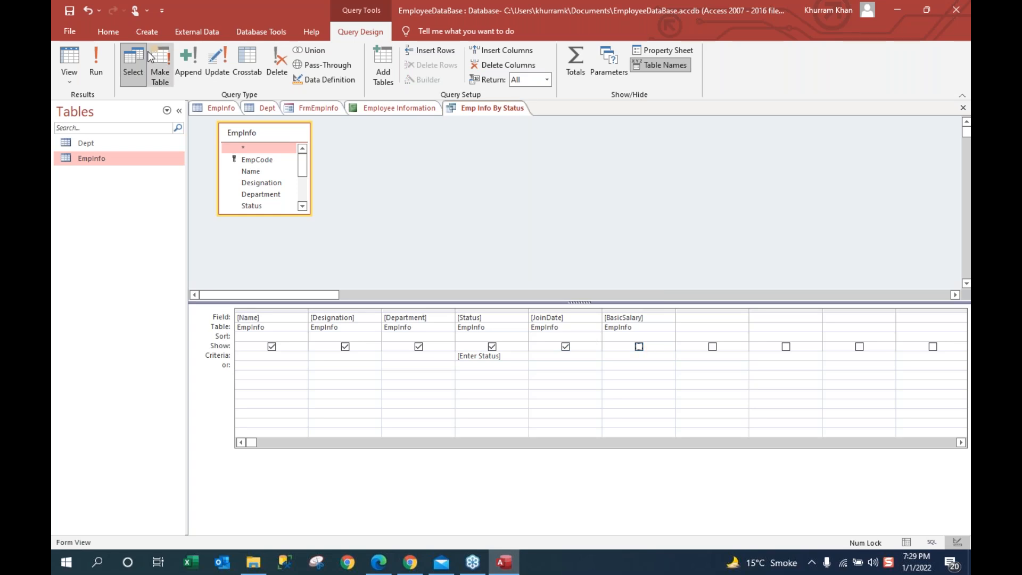
pyautogui.click(99, 65)
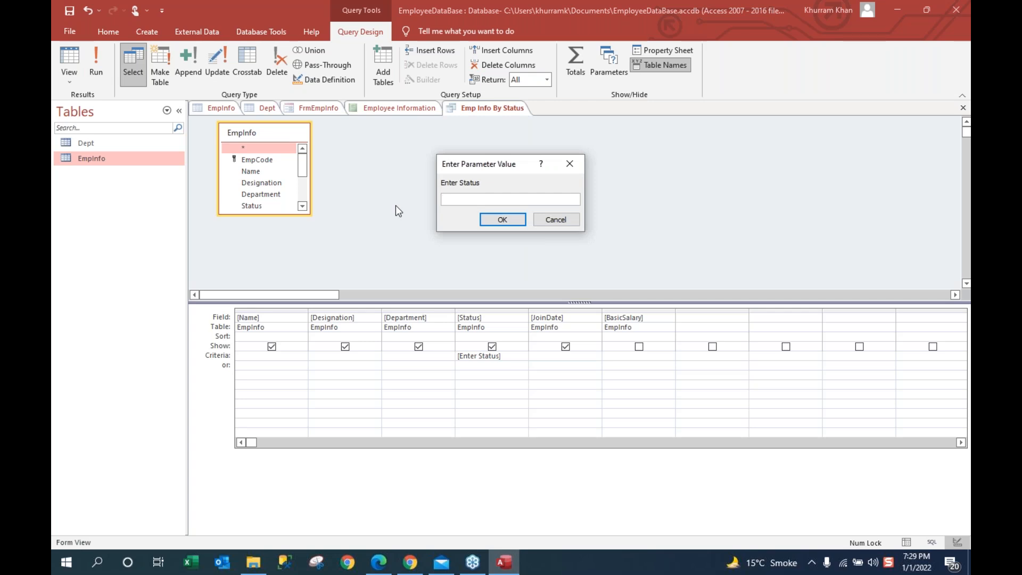
pyautogui.write('Full Time')
pyautogui.click(491, 220)
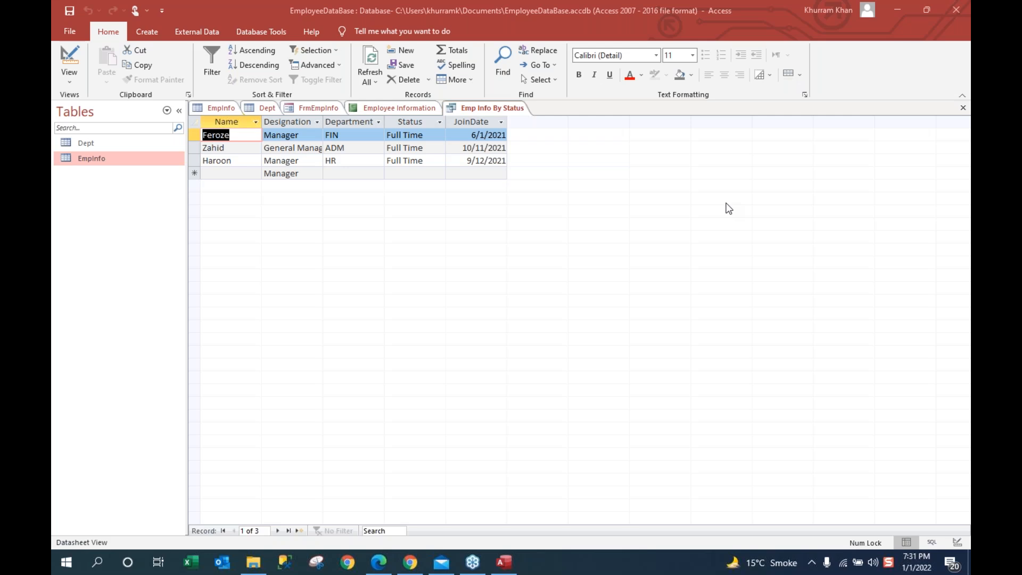
# Step: Create a new query in Design View and add the EmpInfo table to it
pyautogui.click(716, 262)
pyautogui.click(143, 31)
pyautogui.click(153, 37)
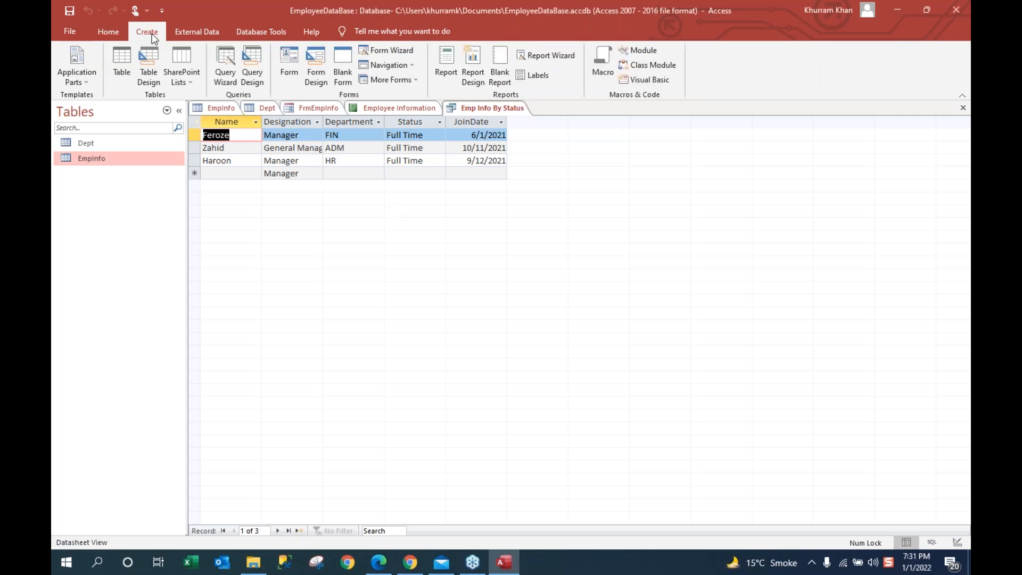
pyautogui.click(253, 82)
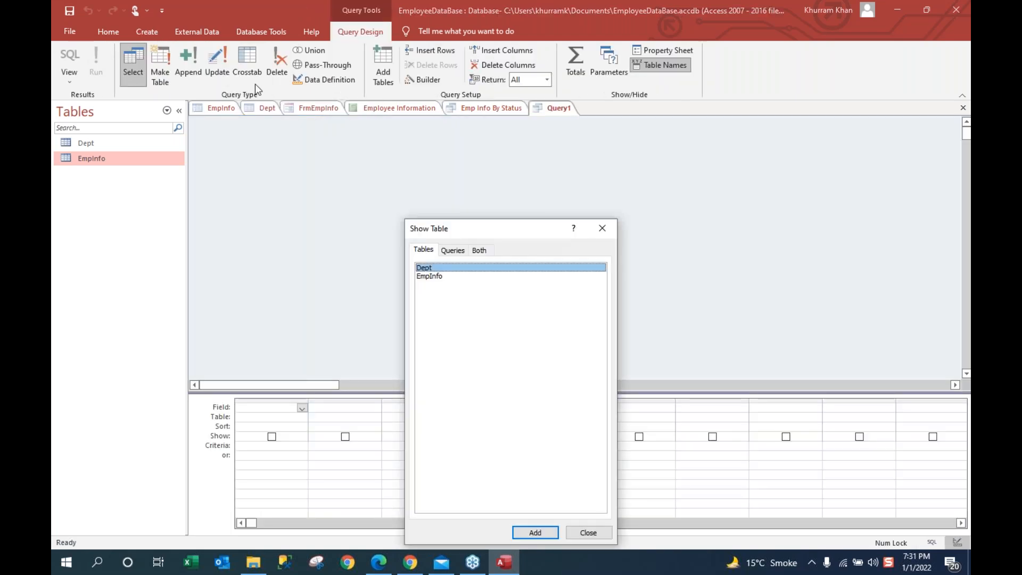
pyautogui.moveTo(468, 228); pyautogui.dragTo(641, 69)
pyautogui.click(604, 117)
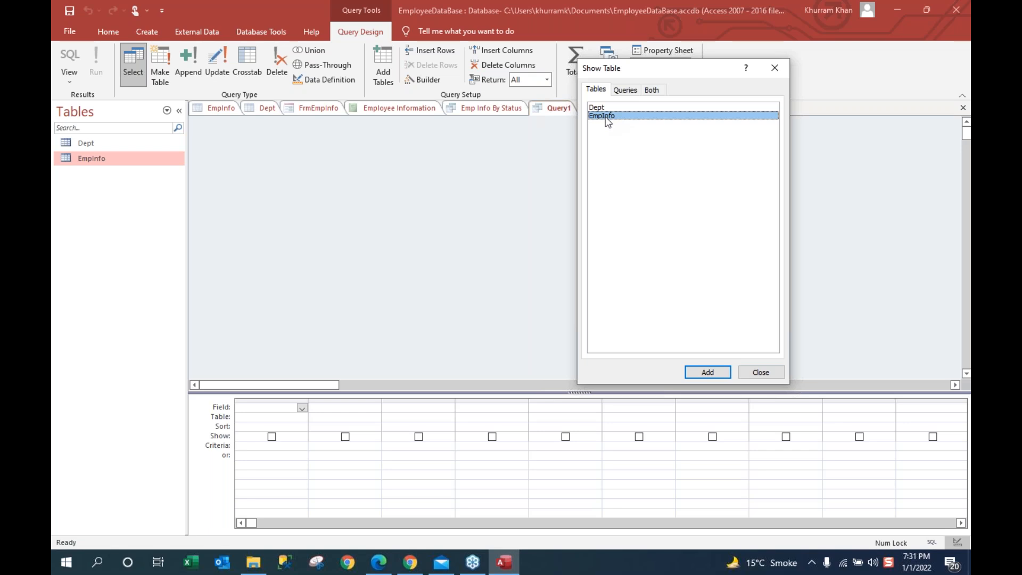
pyautogui.click(708, 372)
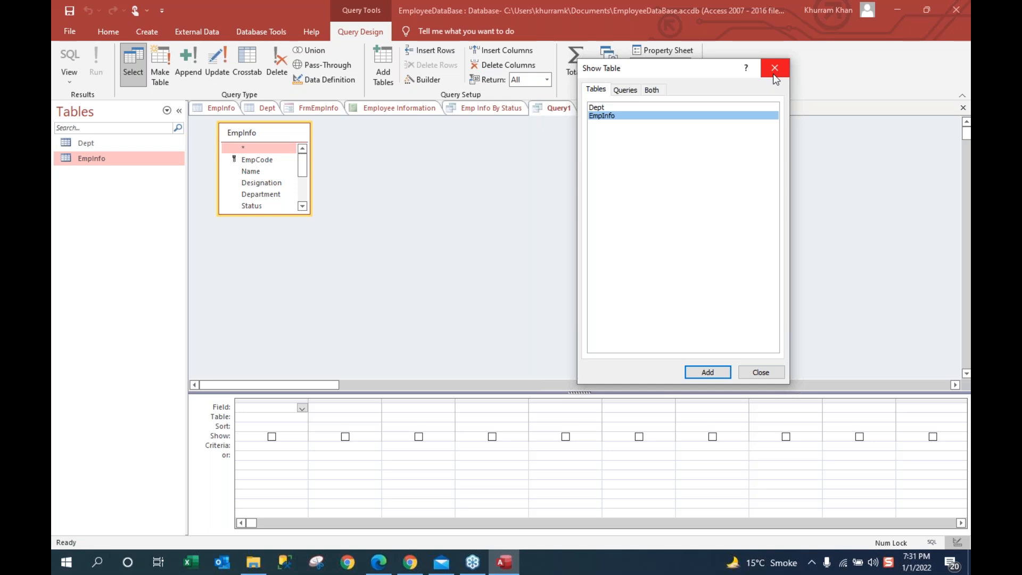
pyautogui.click(767, 373)
# Step: Add the Name, Designation and Department fields to the first three columns of the new query's design grid
pyautogui.moveTo(303, 168); pyautogui.dragTo(304, 127)
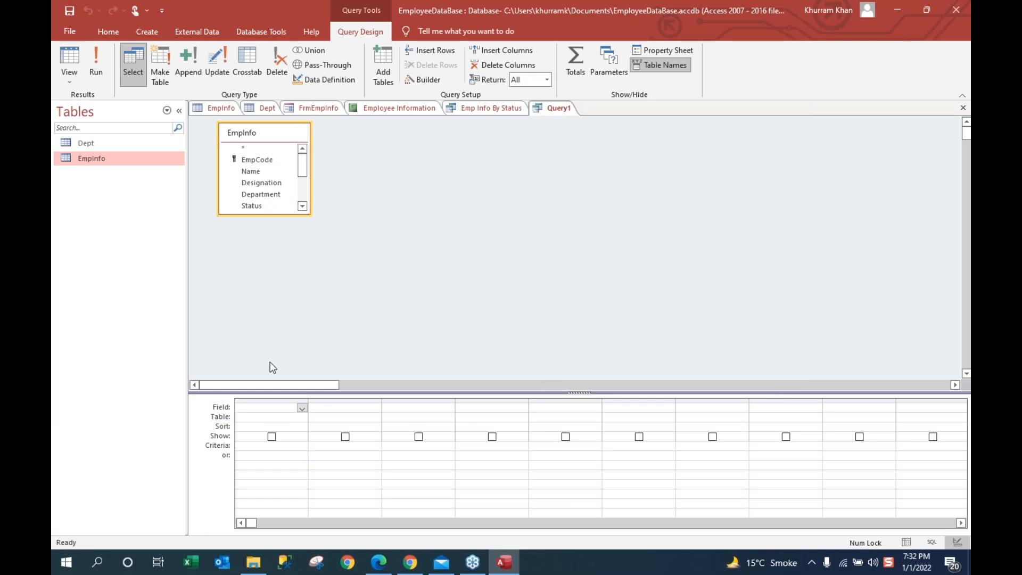
pyautogui.click(303, 409)
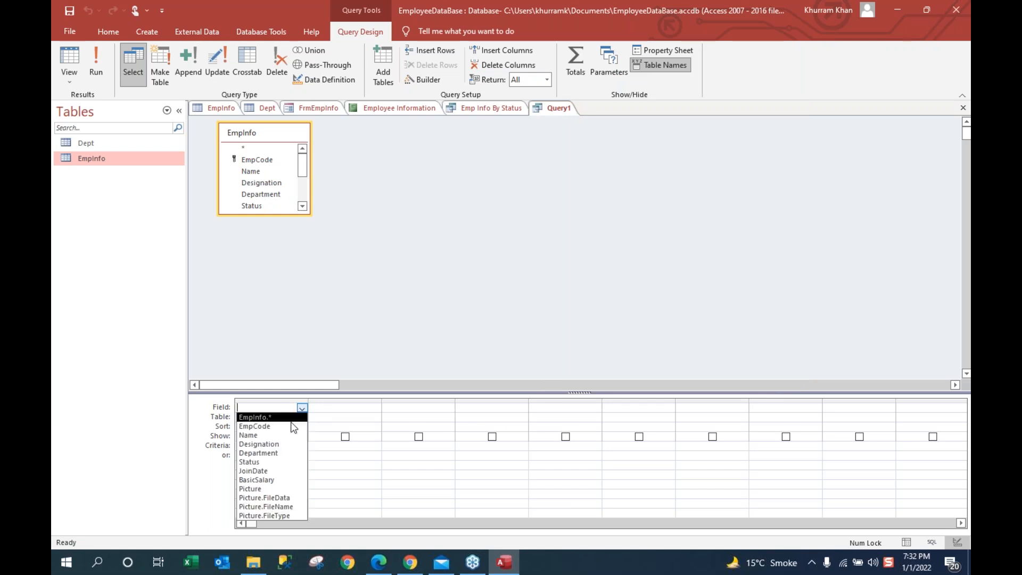
pyautogui.click(283, 435)
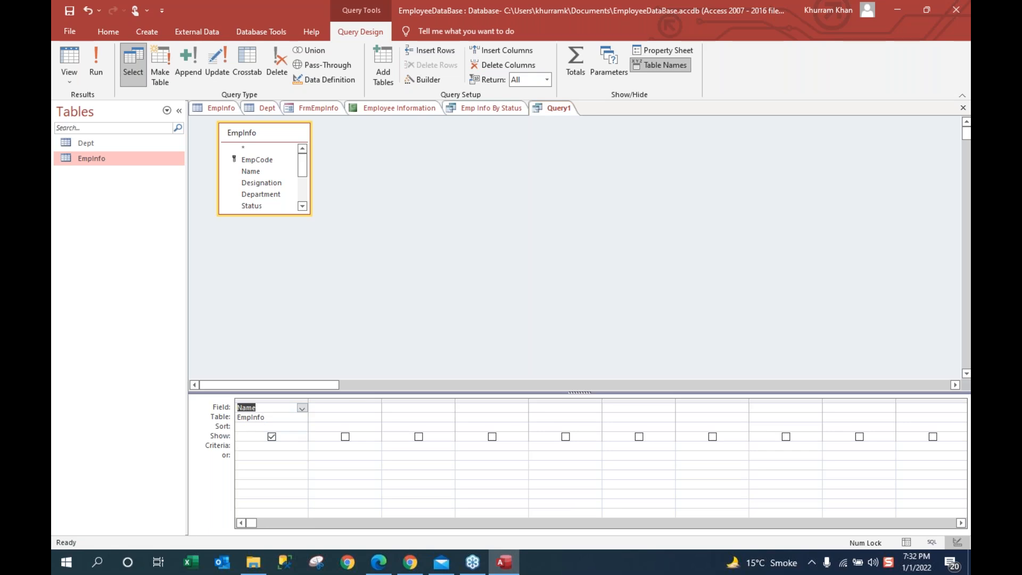
pyautogui.click(354, 408)
pyautogui.click(375, 408)
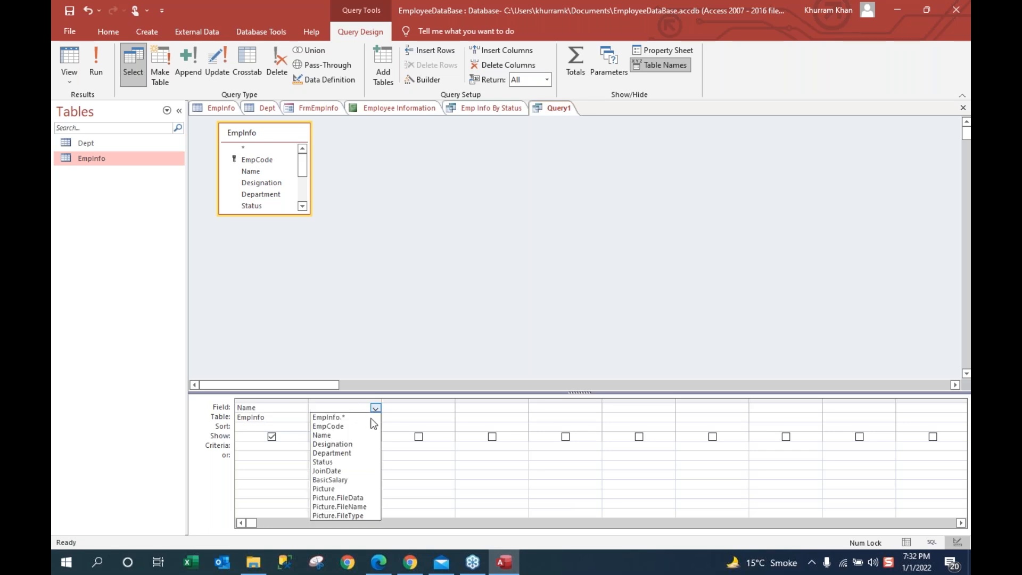
pyautogui.click(367, 446)
pyautogui.click(413, 408)
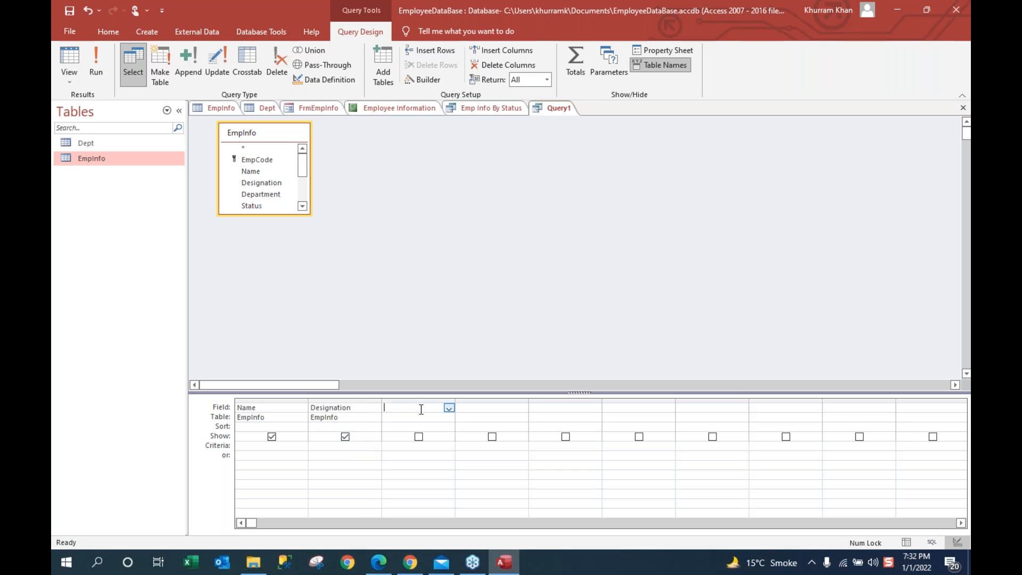
pyautogui.click(450, 407)
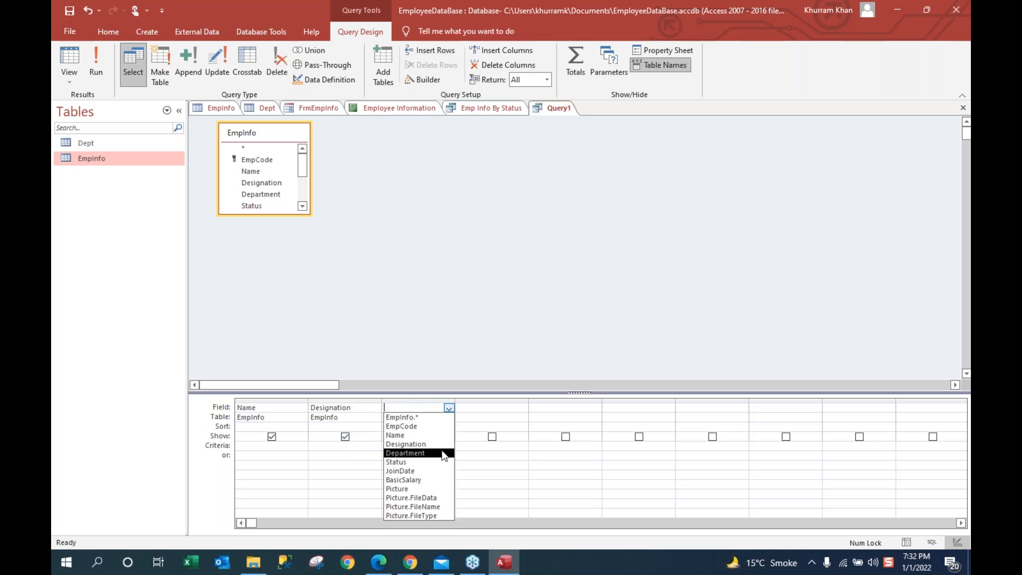
pyautogui.click(441, 454)
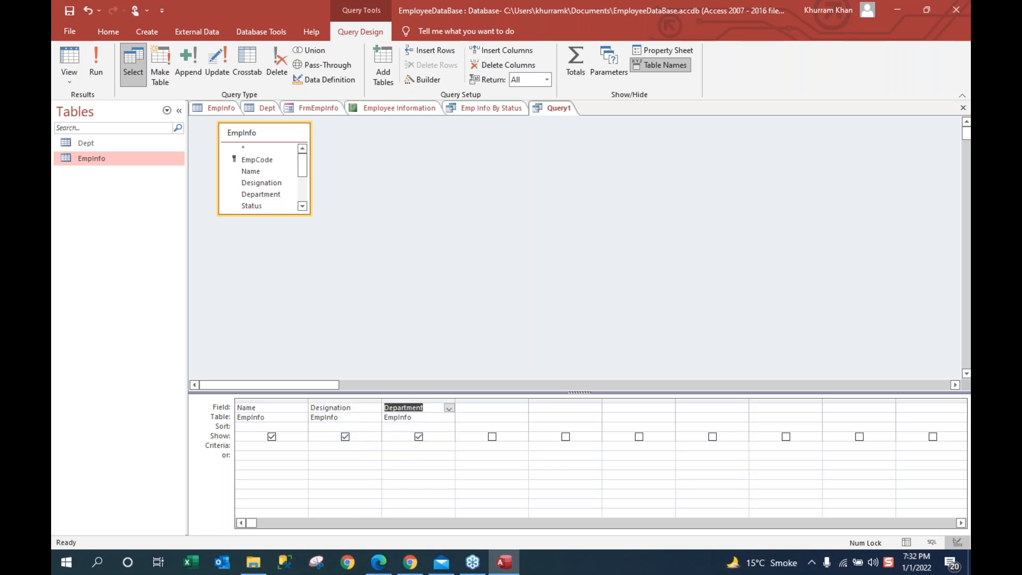
# Step: Add the Status, JoinDate and BasicSalary fields to the next columns of the design grid and run the query
pyautogui.click(497, 406)
pyautogui.click(523, 408)
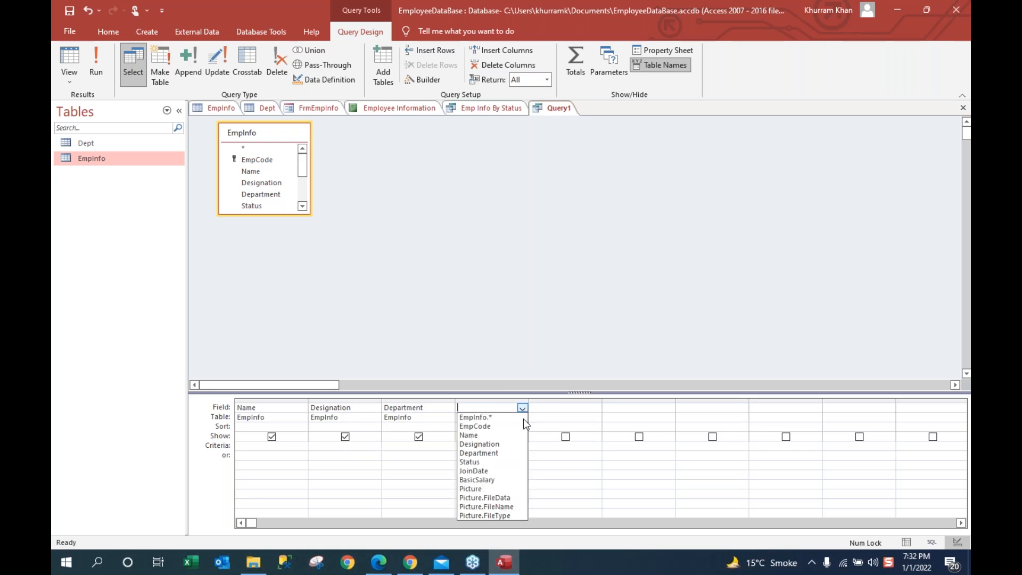
pyautogui.click(515, 462)
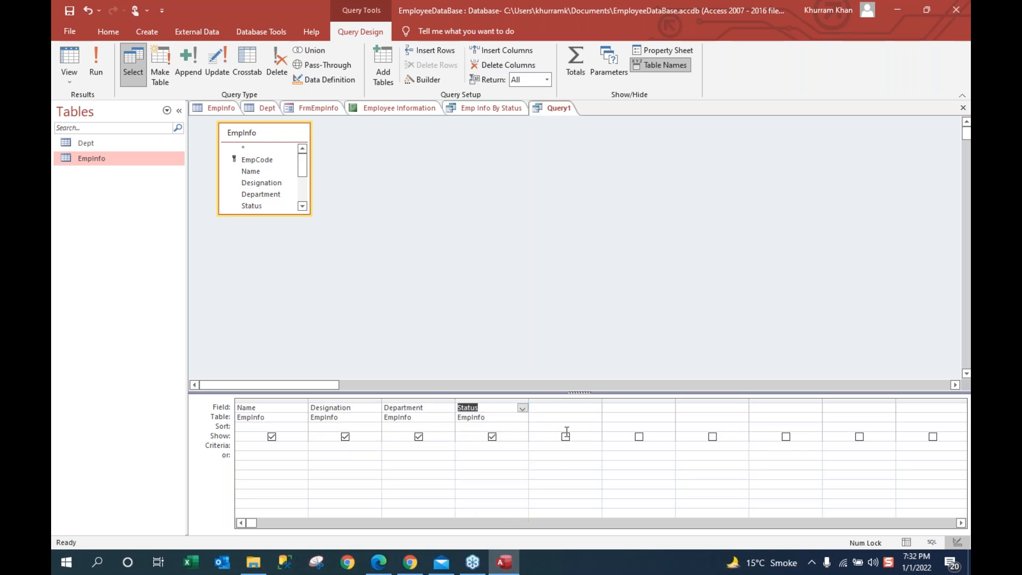
pyautogui.click(595, 408)
pyautogui.click(597, 407)
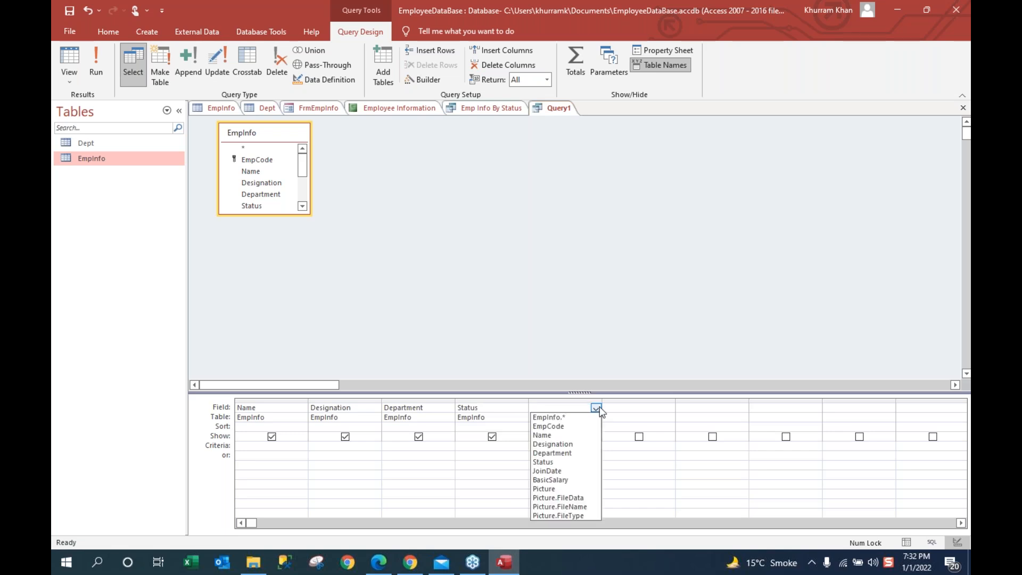
pyautogui.click(581, 471)
pyautogui.click(649, 407)
pyautogui.click(669, 408)
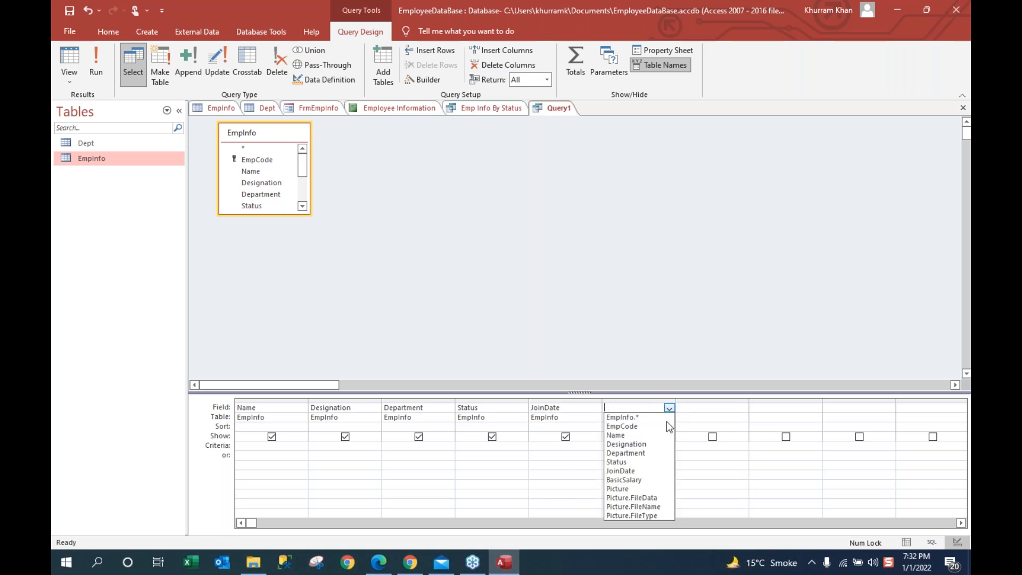
pyautogui.click(656, 480)
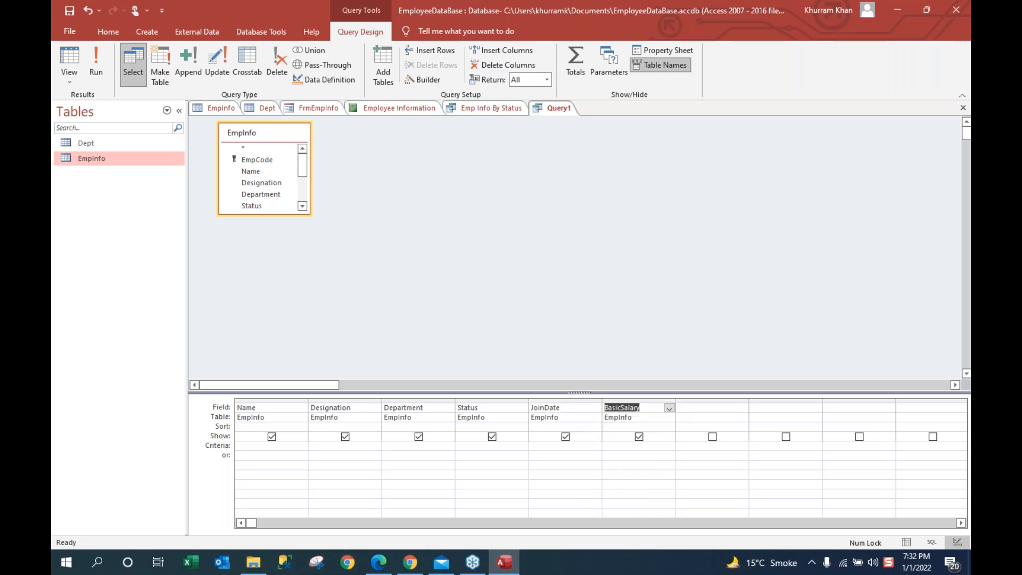
pyautogui.click(605, 474)
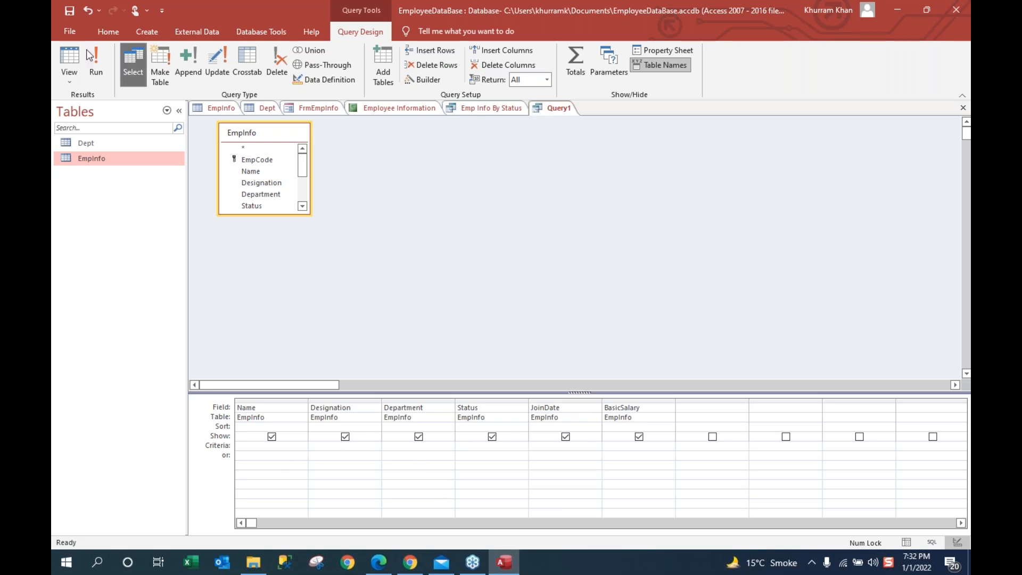
pyautogui.click(96, 61)
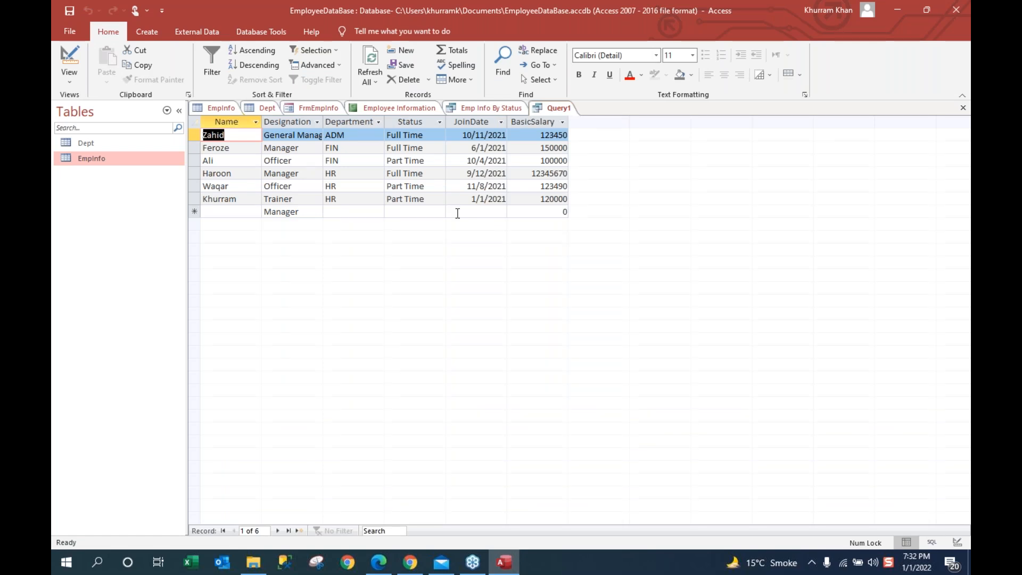
# Step: Switch the new query to SQL View and delete its entire SELECT statement
pyautogui.click(71, 82)
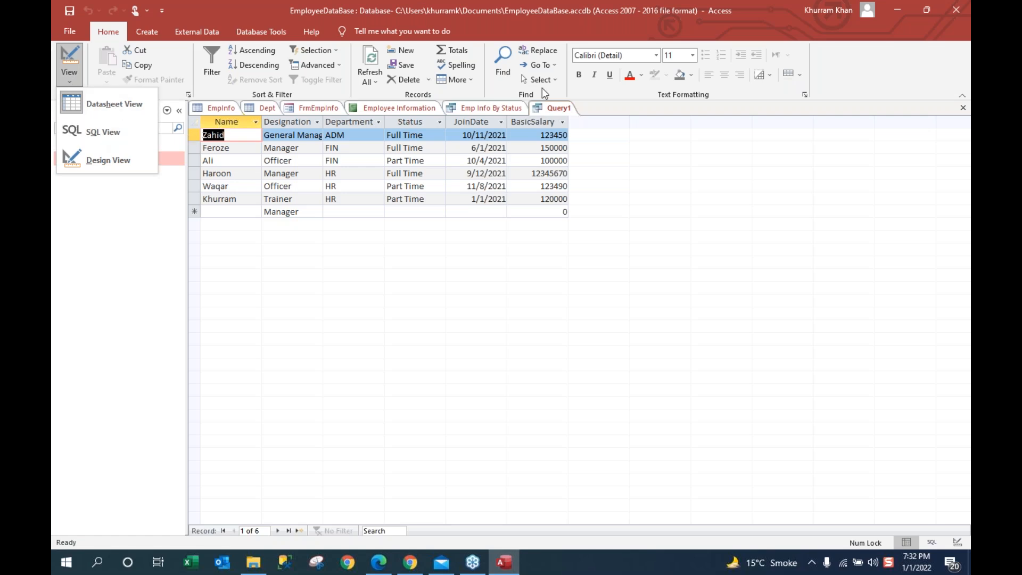
pyautogui.rightClick(558, 109)
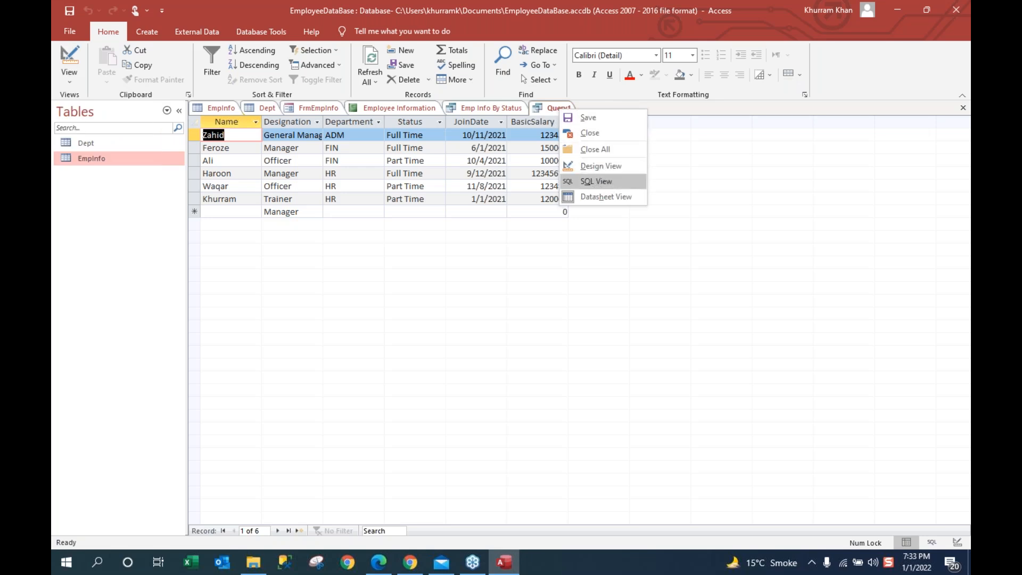
pyautogui.click(597, 182)
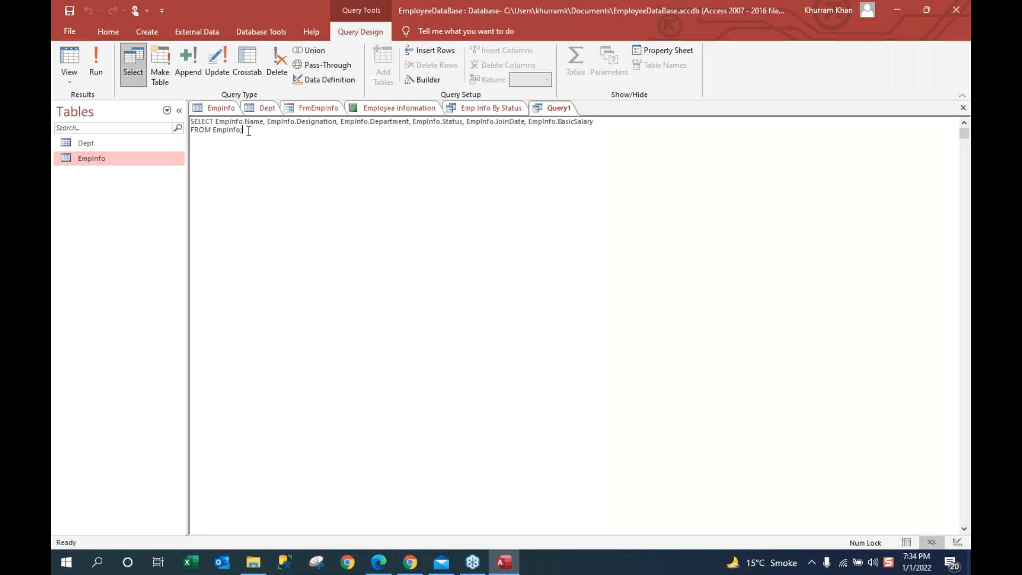
pyautogui.moveTo(249, 131); pyautogui.dragTo(191, 122)
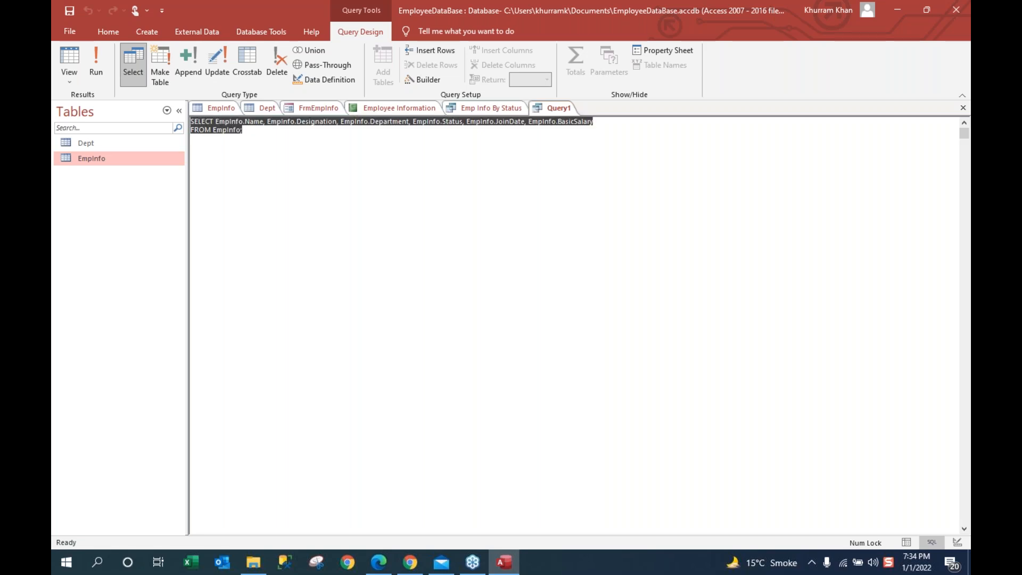
pyautogui.press('Delete')
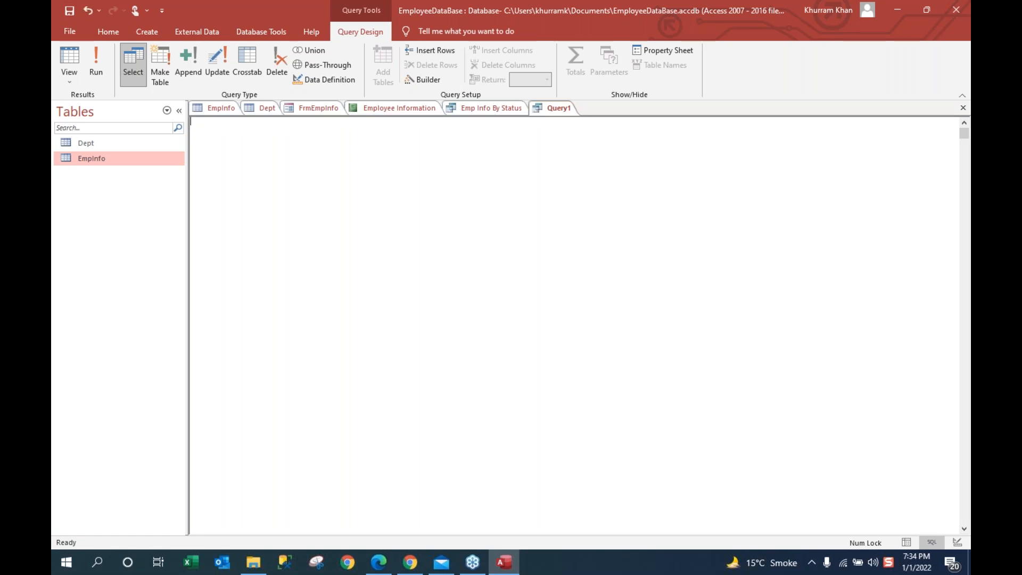
# Step: Write the SQL statement "SELECT * From EmpInfo" on separate lines and run it
pyautogui.write('SELECT')
pyautogui.write('*')
pyautogui.press('Return')
pyautogui.write('From')
pyautogui.press('Return')
pyautogui.write('EmpInfo')
pyautogui.press('Return')
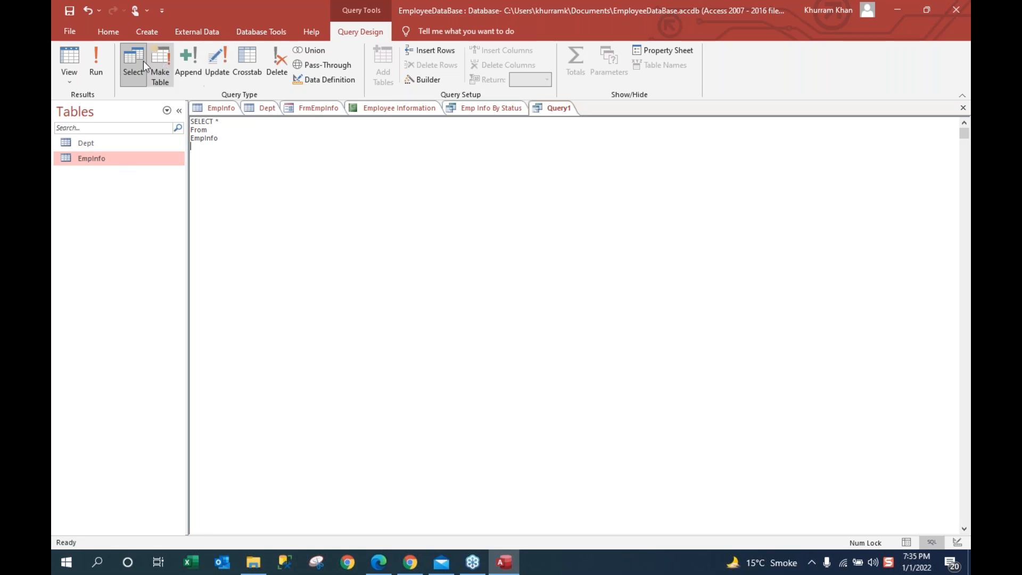
pyautogui.click(92, 57)
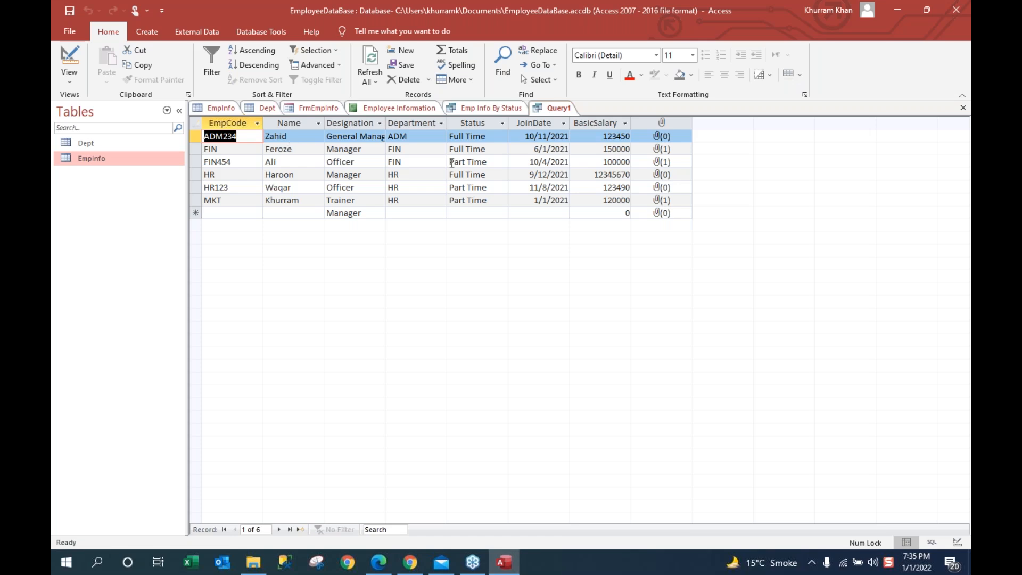
# Step: Switch Query1 to SQL View, replace the asterisk with "Name, Designation, Status" in the SELECT line, and run it
pyautogui.rightClick(557, 110)
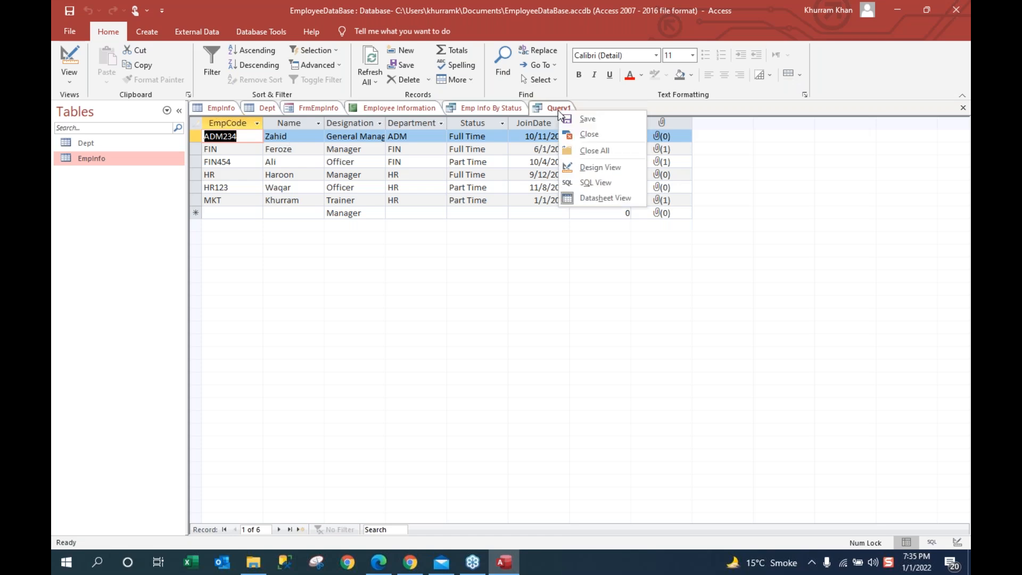
pyautogui.click(593, 183)
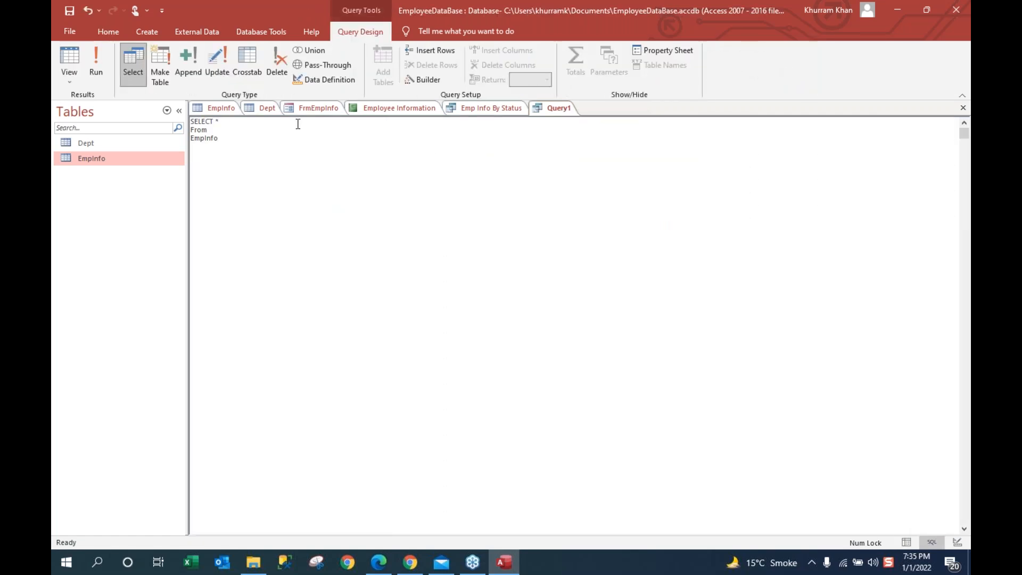
pyautogui.doubleClick(218, 121)
pyautogui.write('Name, Designation, Status')
pyautogui.click(243, 175)
pyautogui.moveTo(216, 121); pyautogui.dragTo(321, 117)
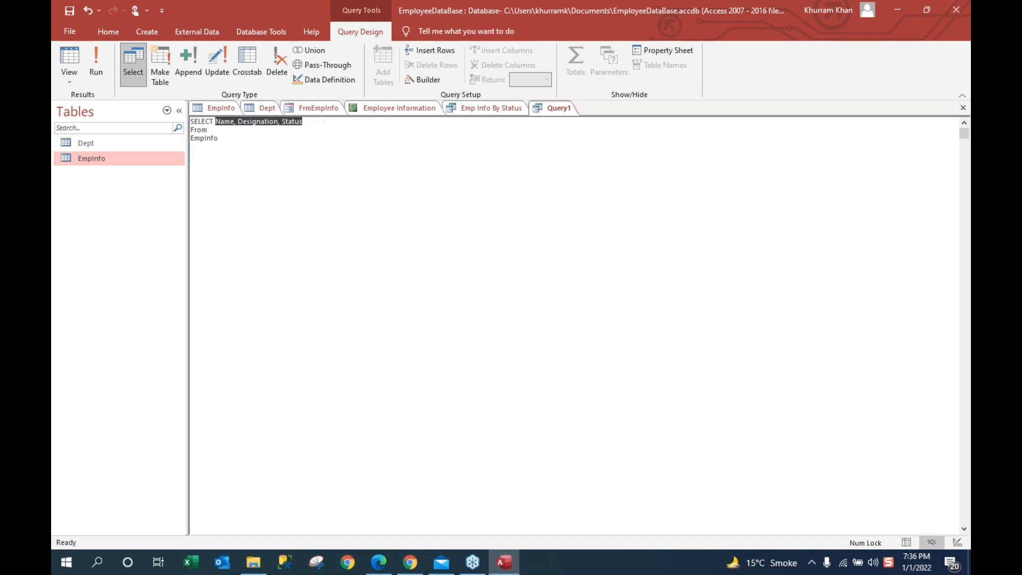
pyautogui.click(227, 138)
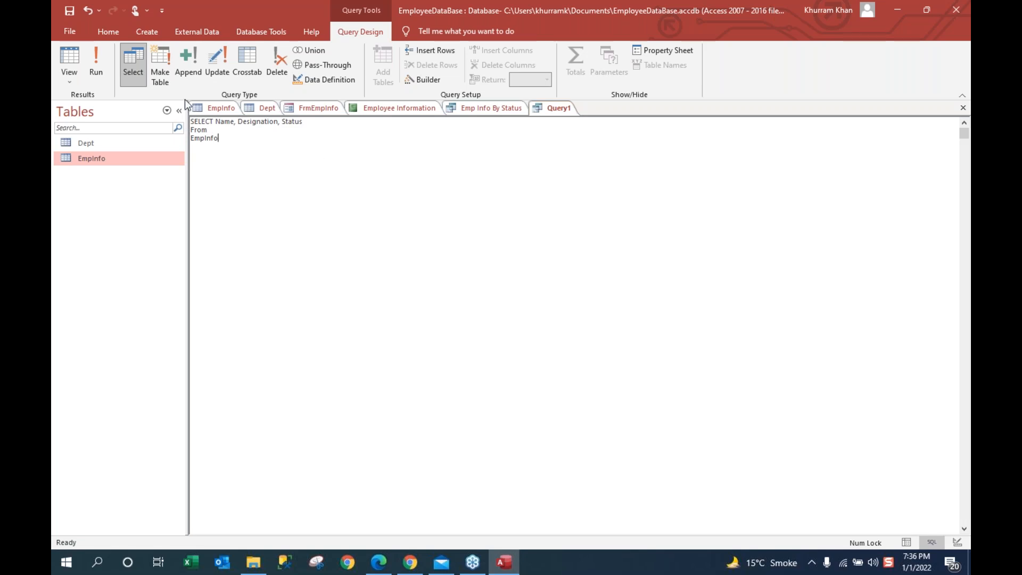
pyautogui.click(96, 73)
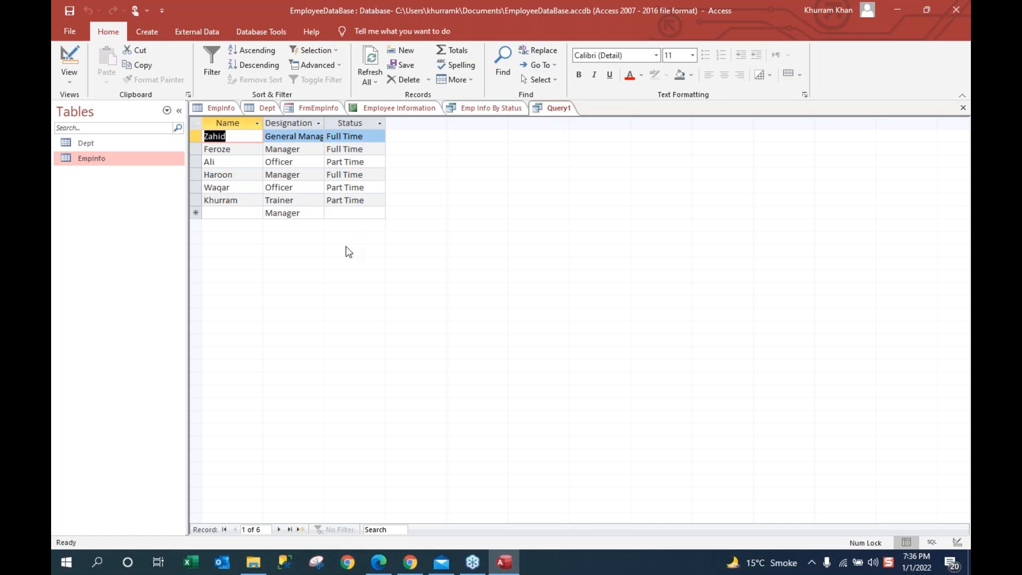
# Step: Add the condition Where Status="Full Time" below EmpInfo in the query's SQL and run it
pyautogui.rightClick(559, 110)
pyautogui.click(604, 183)
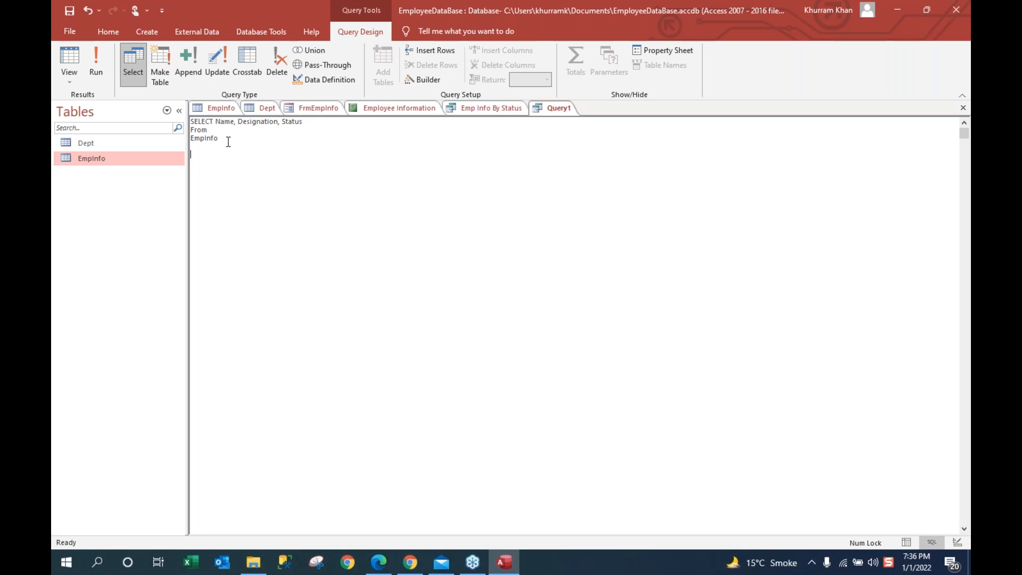
pyautogui.write('Where Status=')
pyautogui.write('Full Time')
pyautogui.click(97, 73)
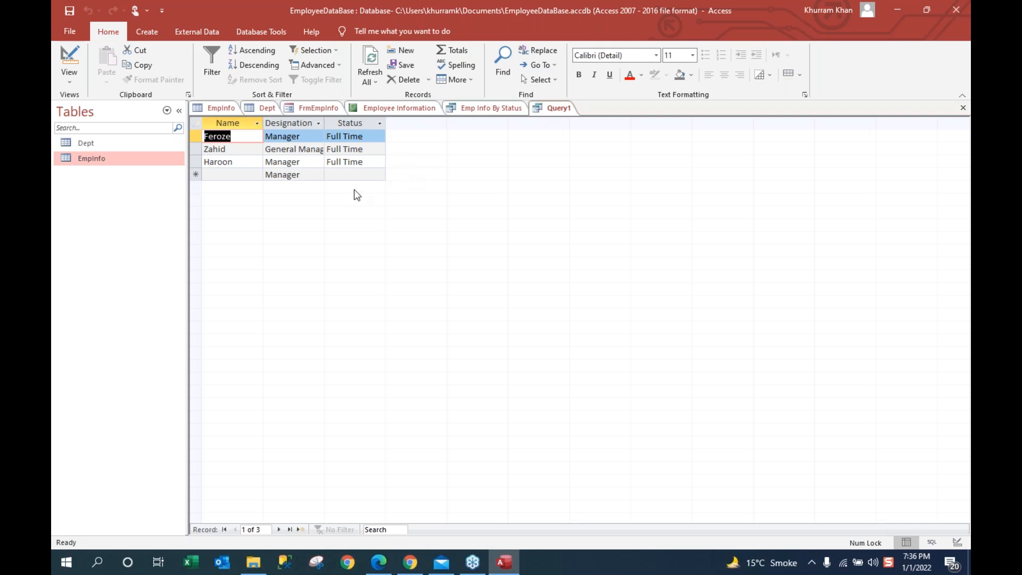
# Step: Return the query to SQL View and examine the table name, the Where clause and the whole statement
pyautogui.click(72, 80)
pyautogui.click(116, 132)
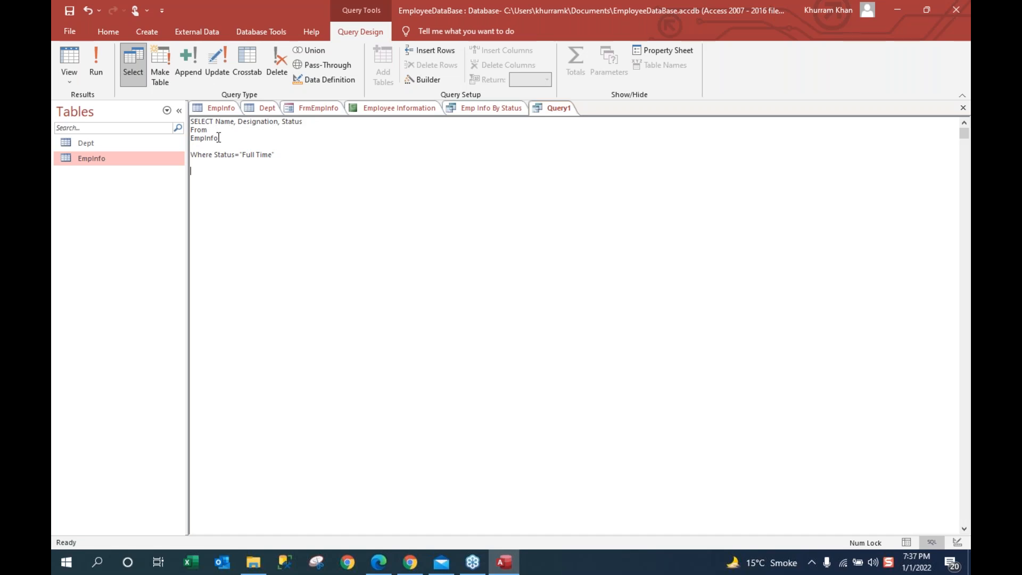
pyautogui.moveTo(192, 138); pyautogui.dragTo(220, 138)
pyautogui.click(225, 182)
pyautogui.moveTo(192, 155); pyautogui.dragTo(305, 156)
pyautogui.click(281, 170)
pyautogui.moveTo(283, 153); pyautogui.dragTo(193, 122)
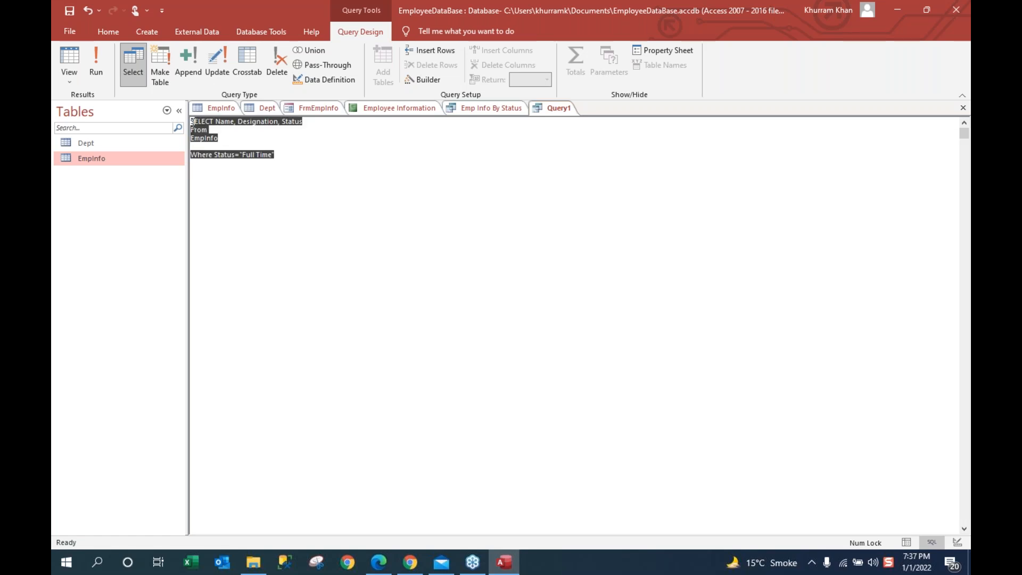
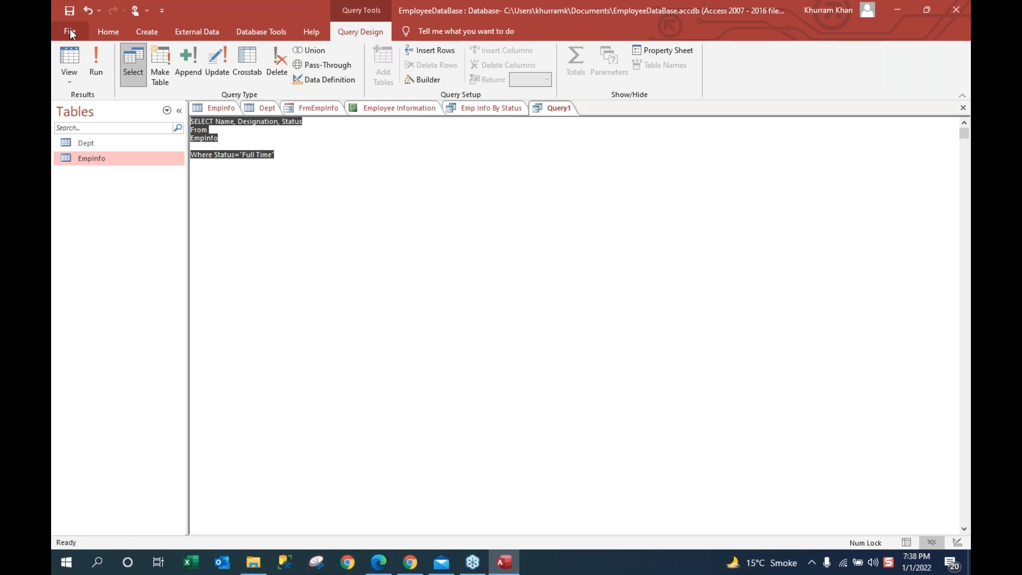
# Step: Save the SQL query under its default name Query1
pyautogui.rightClick(561, 109)
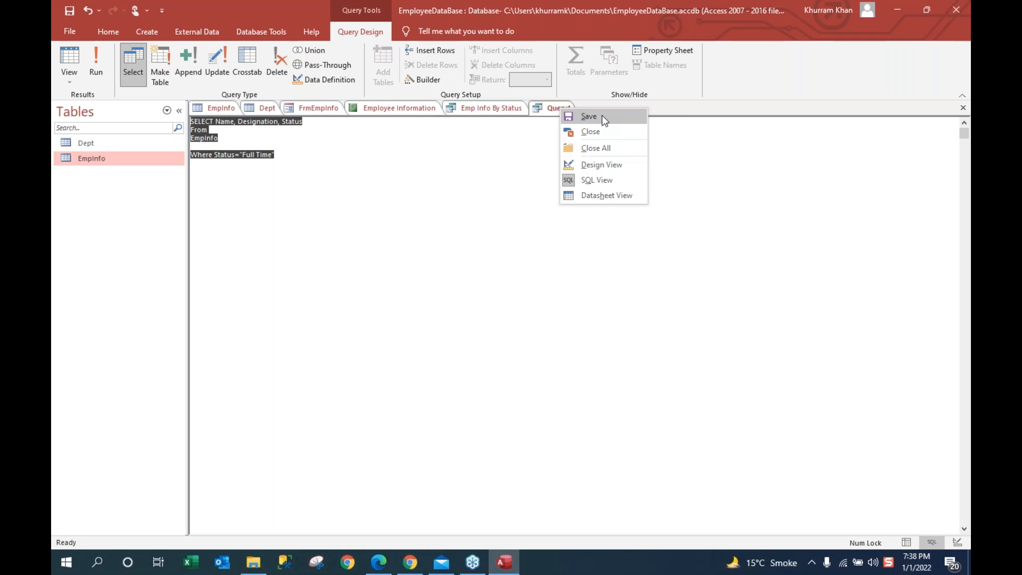
pyautogui.click(588, 116)
pyautogui.click(510, 219)
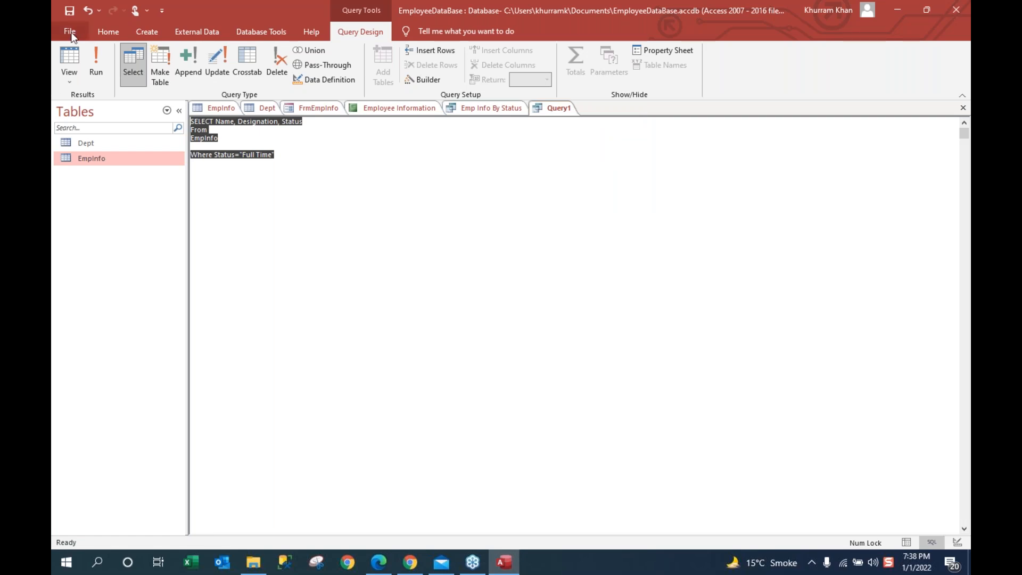
# Step: Open the HRData workbook from the AccessData folder on the Desktop, examine its employee columns and close it
pyautogui.click(254, 565)
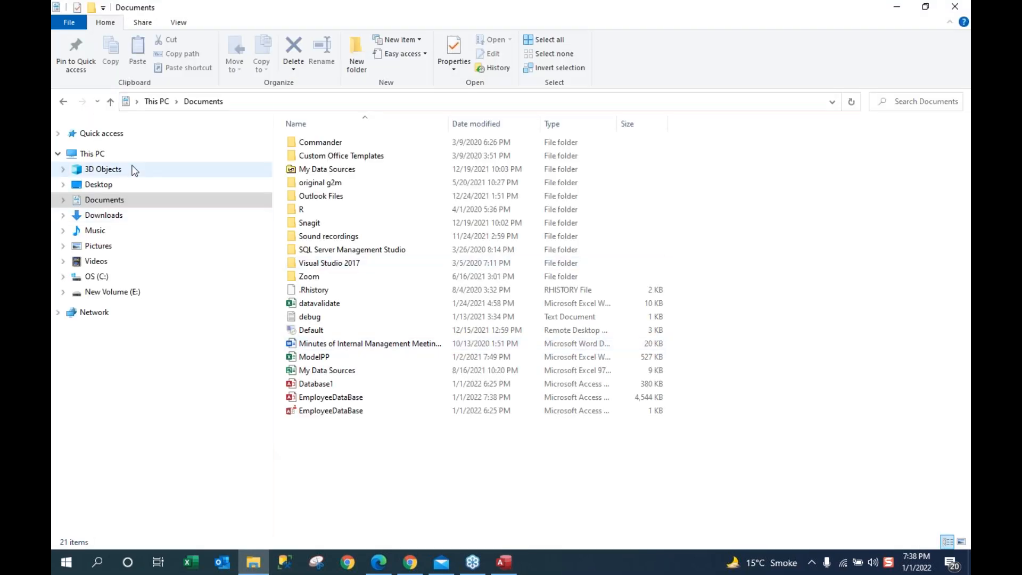
pyautogui.click(101, 185)
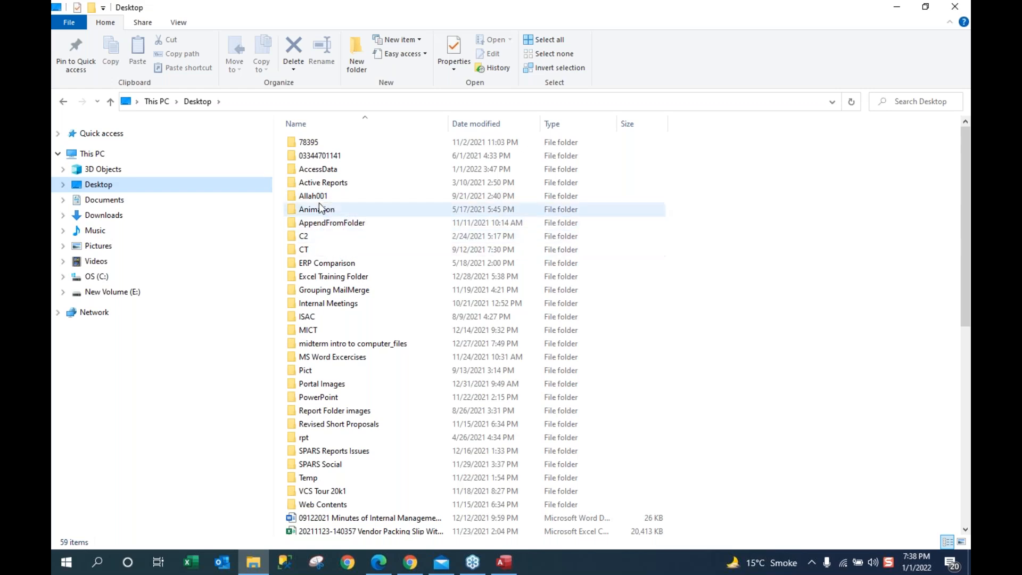
pyautogui.doubleClick(319, 169)
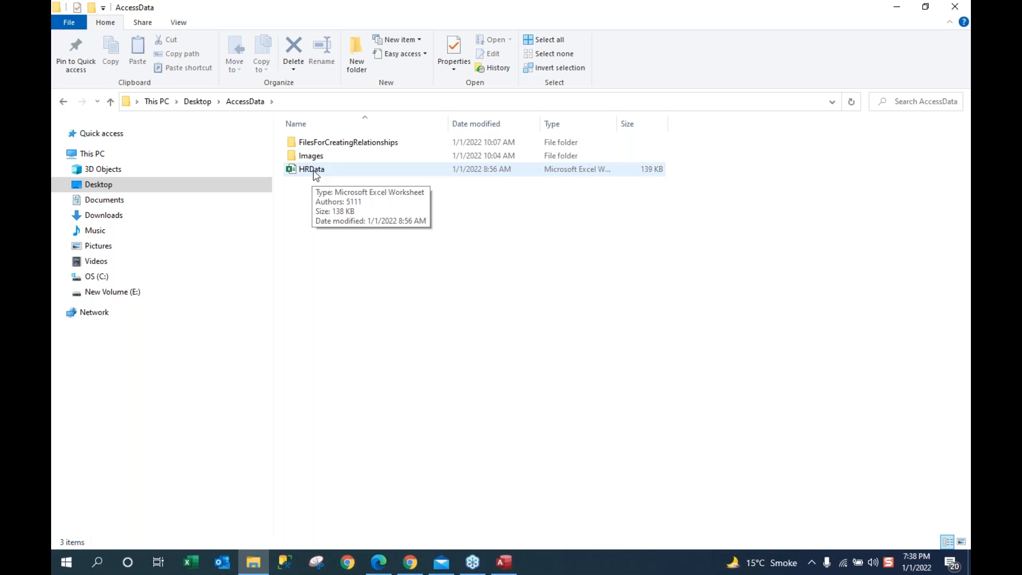
pyautogui.click(313, 171)
pyautogui.doubleClick(313, 170)
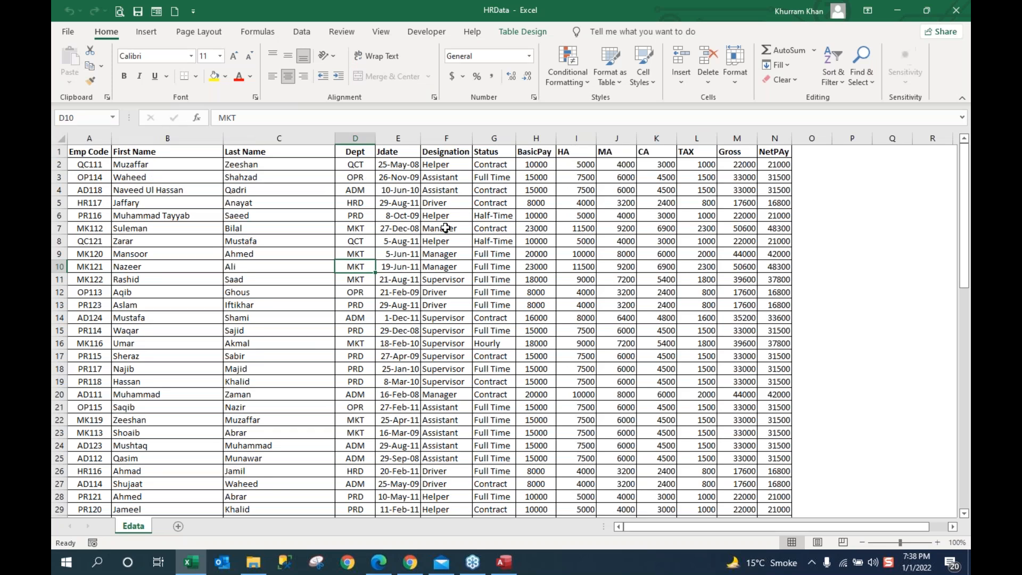
pyautogui.click(323, 267)
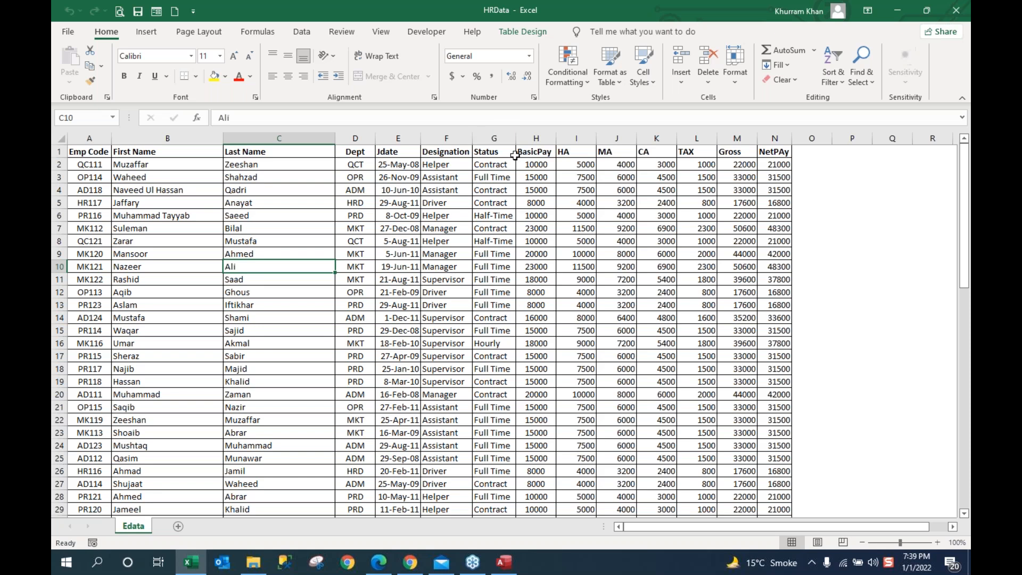
pyautogui.click(958, 11)
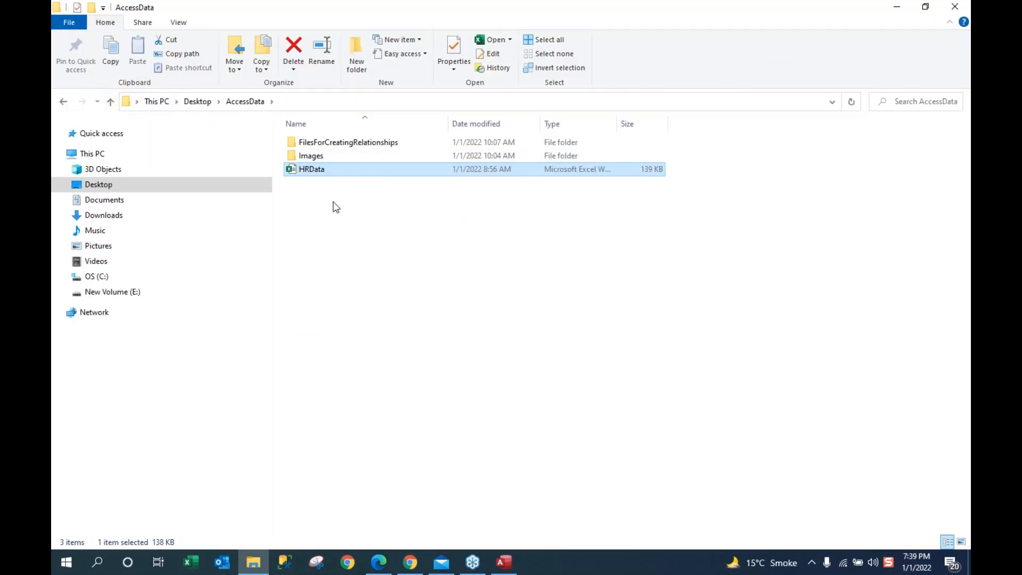
# Step: Switch back to Access, save and close the EmployeeDataBase database, and keep the design changes to Emp Info By Status
pyautogui.click(504, 562)
pyautogui.click(69, 33)
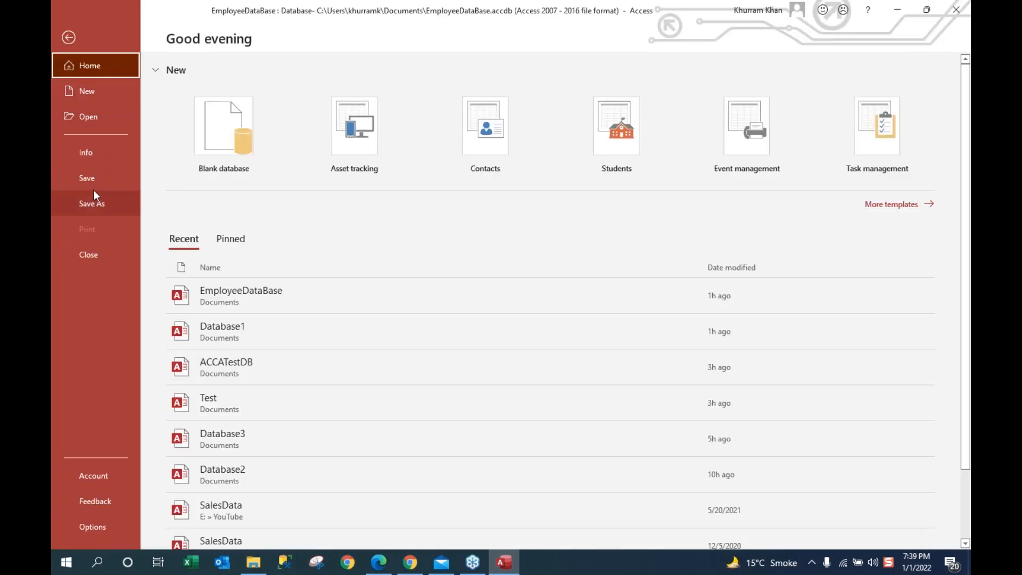
pyautogui.click(94, 179)
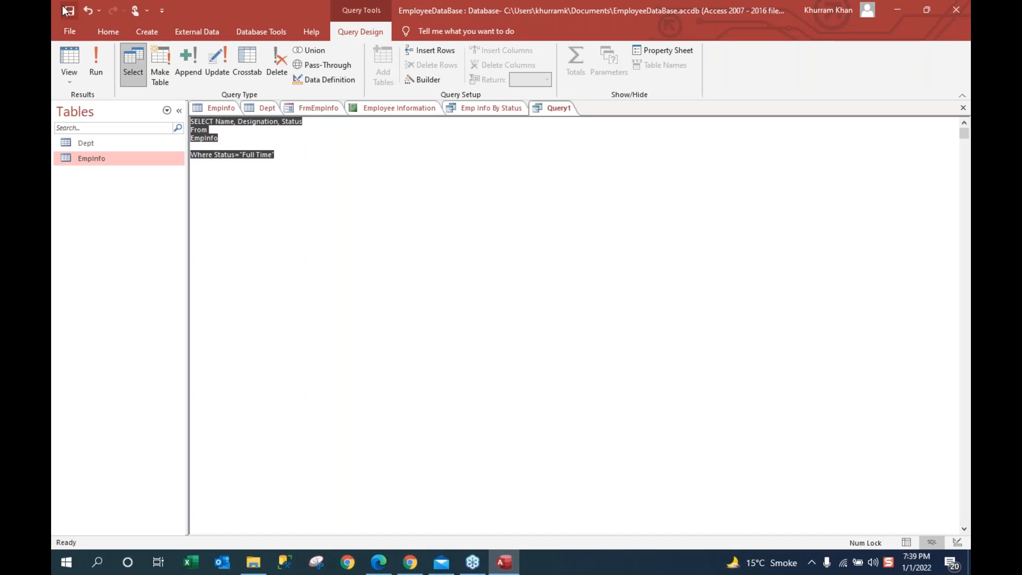
pyautogui.click(68, 32)
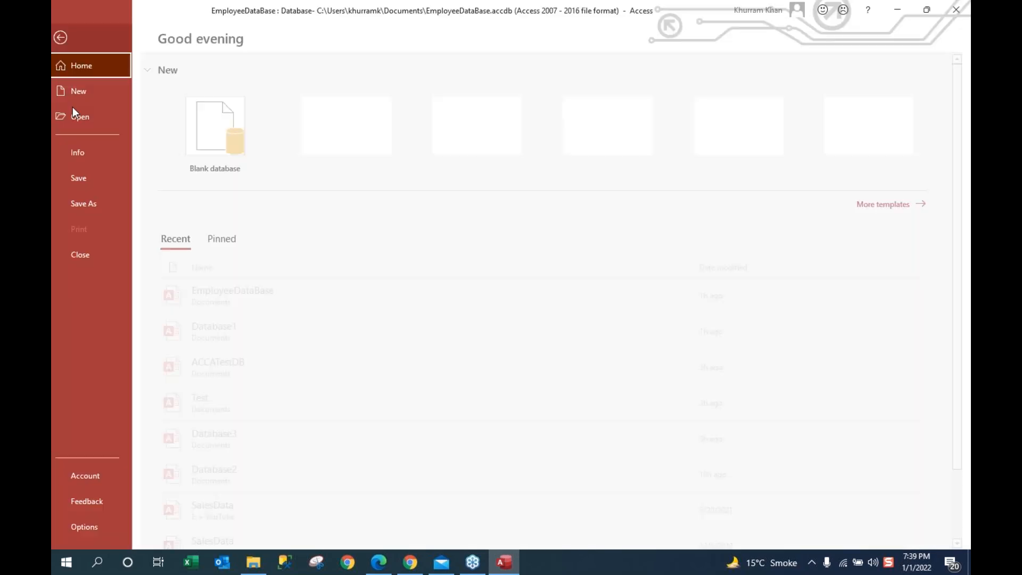
pyautogui.click(92, 254)
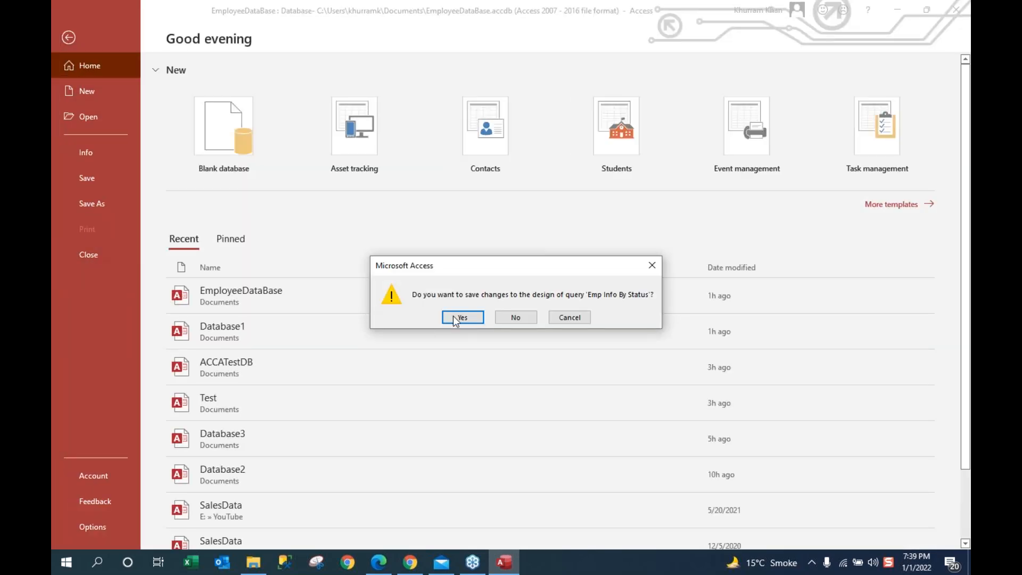
pyautogui.click(467, 317)
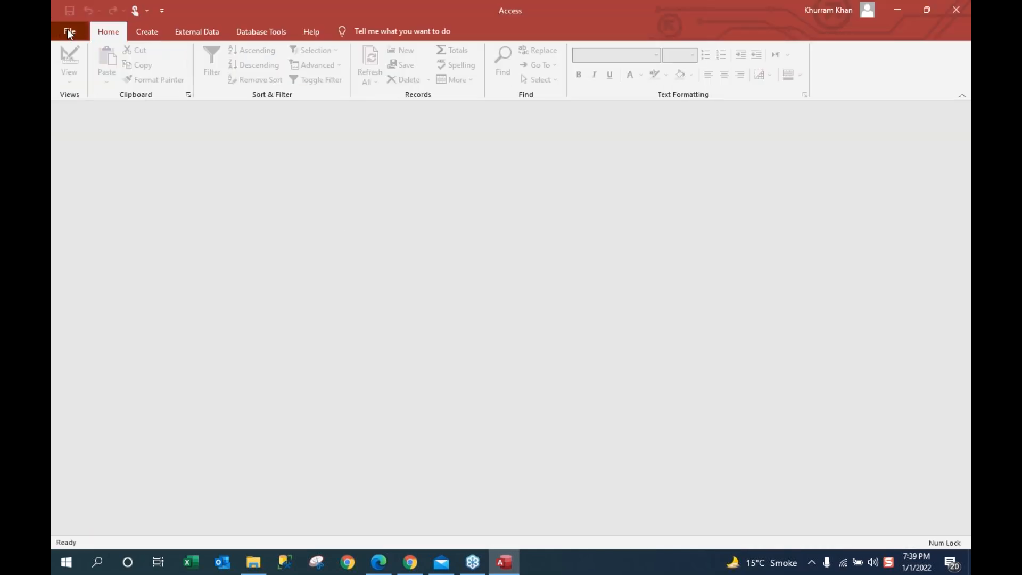
# Step: Create a new blank database
pyautogui.click(69, 33)
pyautogui.click(88, 95)
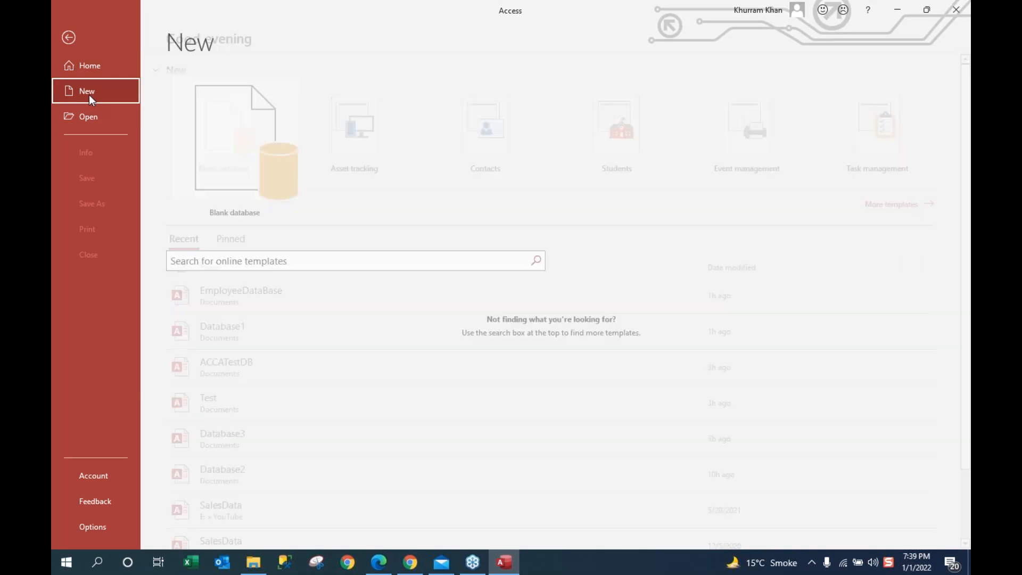
pyautogui.doubleClick(232, 141)
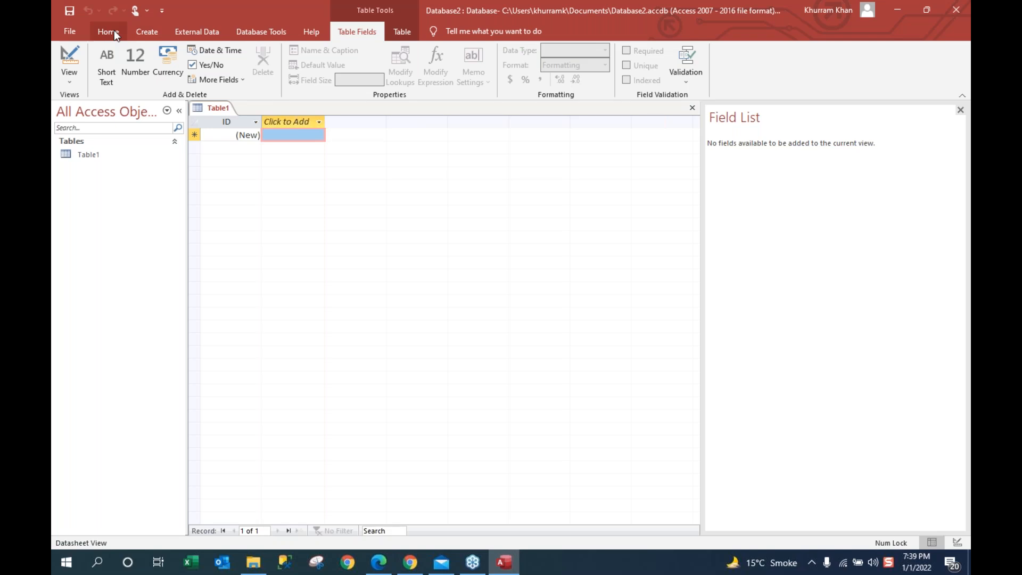
# Step: Export Table1 as an Excel workbook to HRData.xlsx in the Desktop's AccessData folder without saving the export steps
pyautogui.click(204, 33)
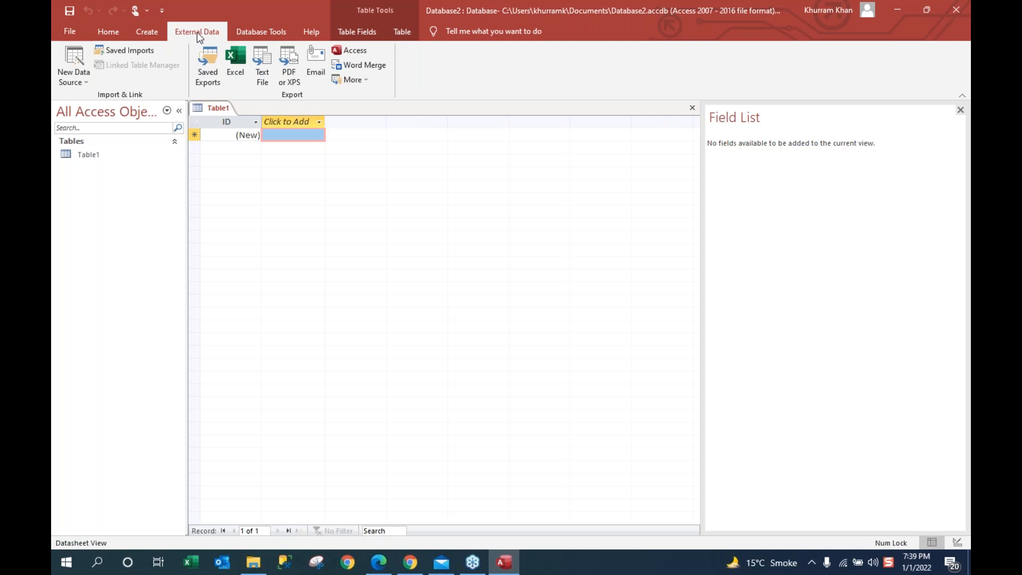
pyautogui.click(235, 76)
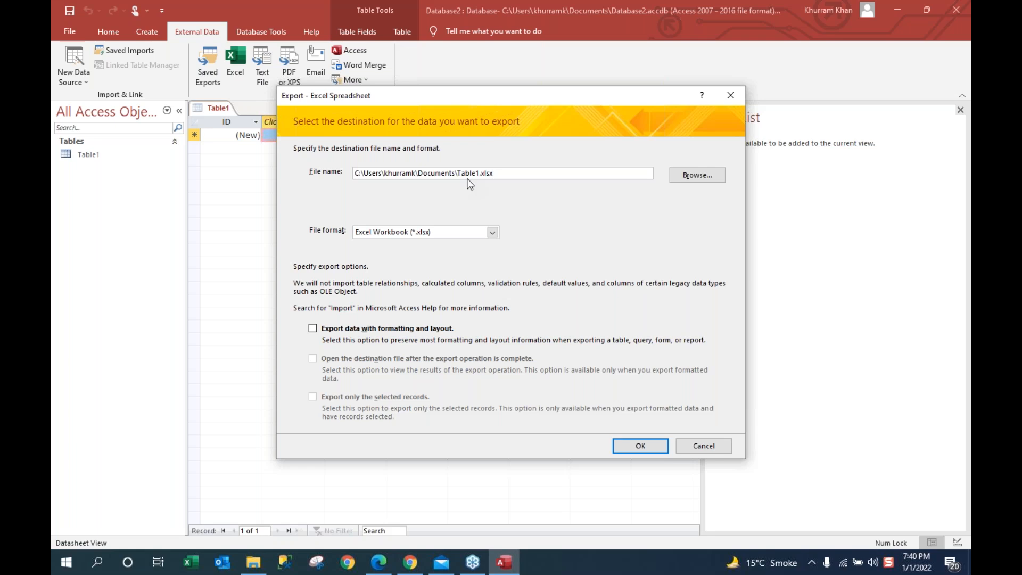
pyautogui.click(698, 175)
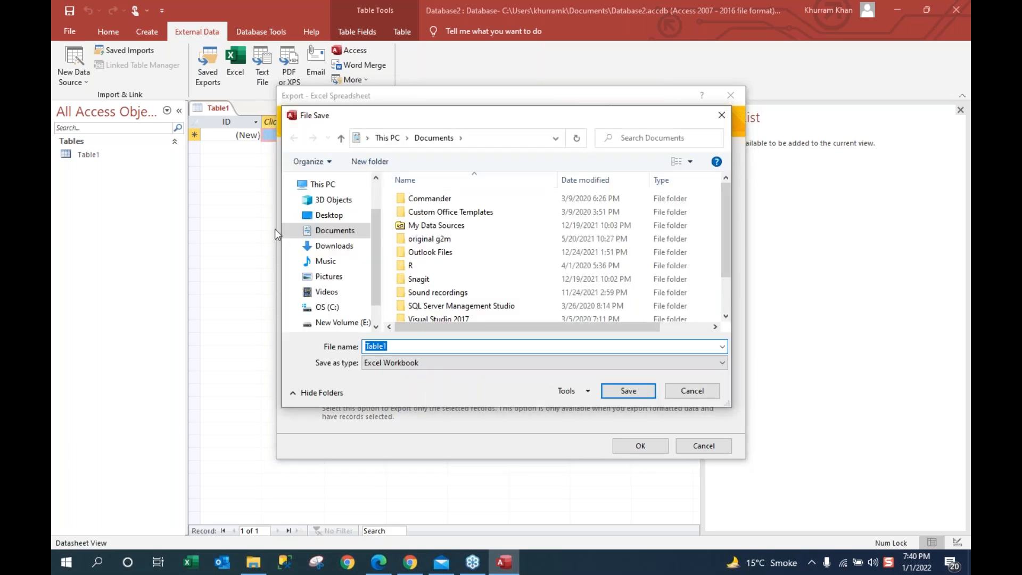
pyautogui.click(324, 217)
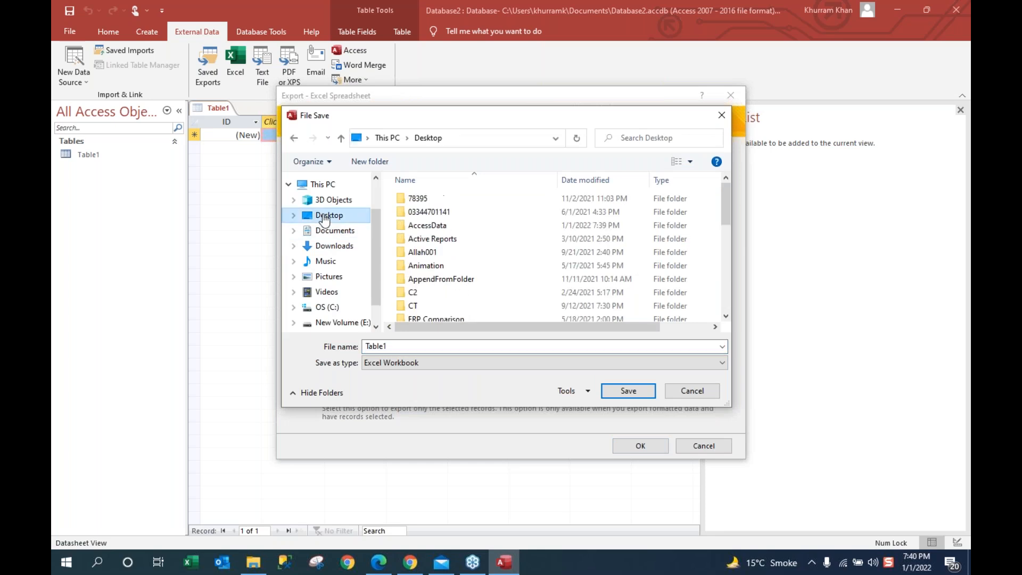
pyautogui.click(429, 227)
pyautogui.doubleClick(430, 226)
pyautogui.doubleClick(425, 227)
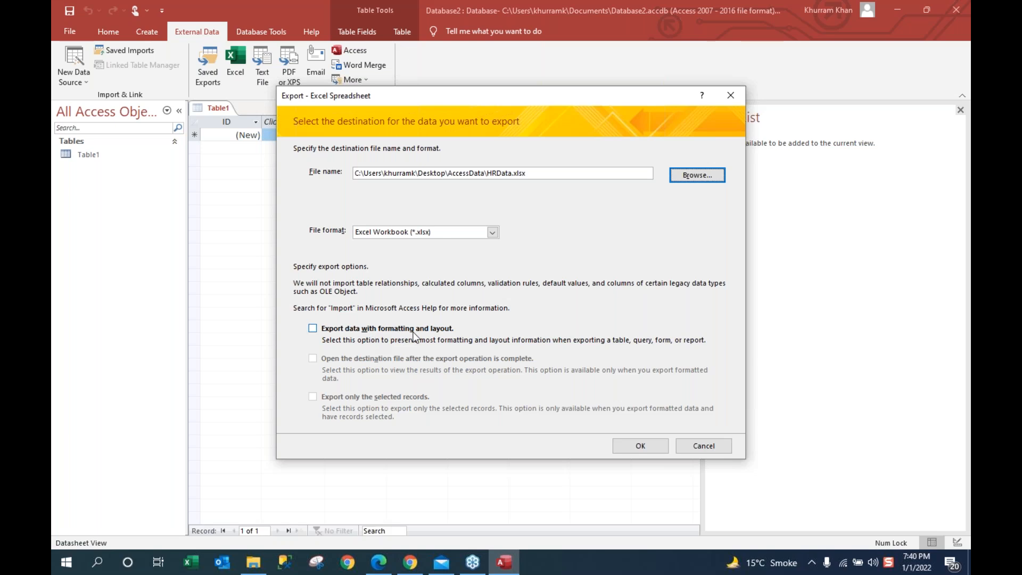
pyautogui.click(658, 451)
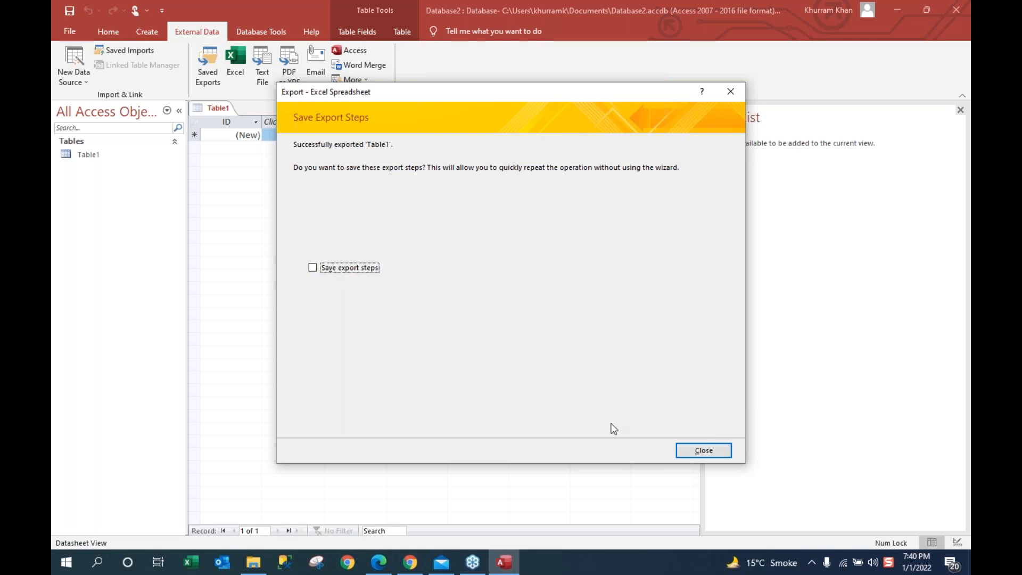
pyautogui.click(702, 452)
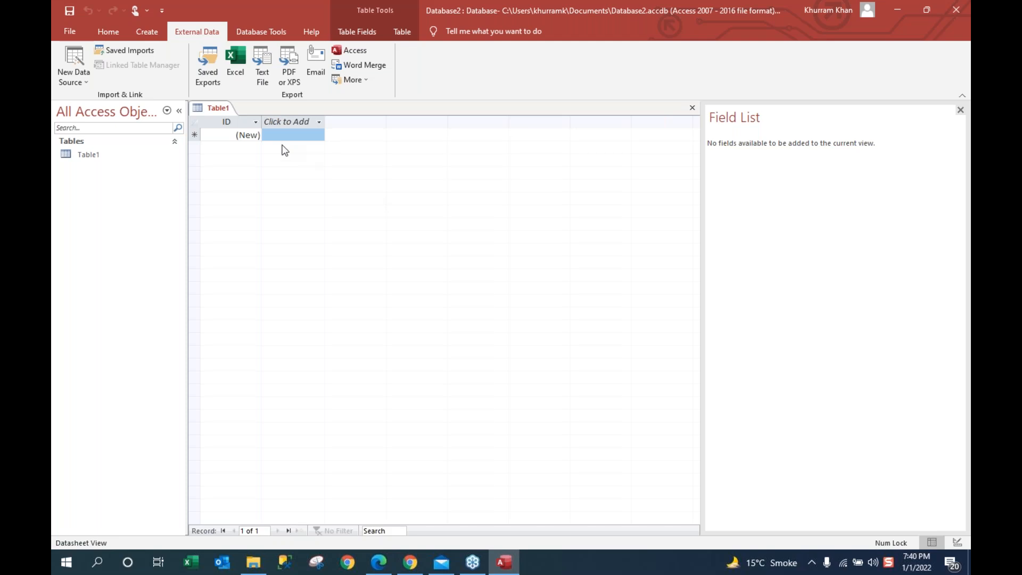
# Step: Export Table1 again to HRData.xlsx in the AccessData folder, replacing the existing Table1 object and leaving the export steps unsaved
pyautogui.click(242, 136)
pyautogui.click(242, 136)
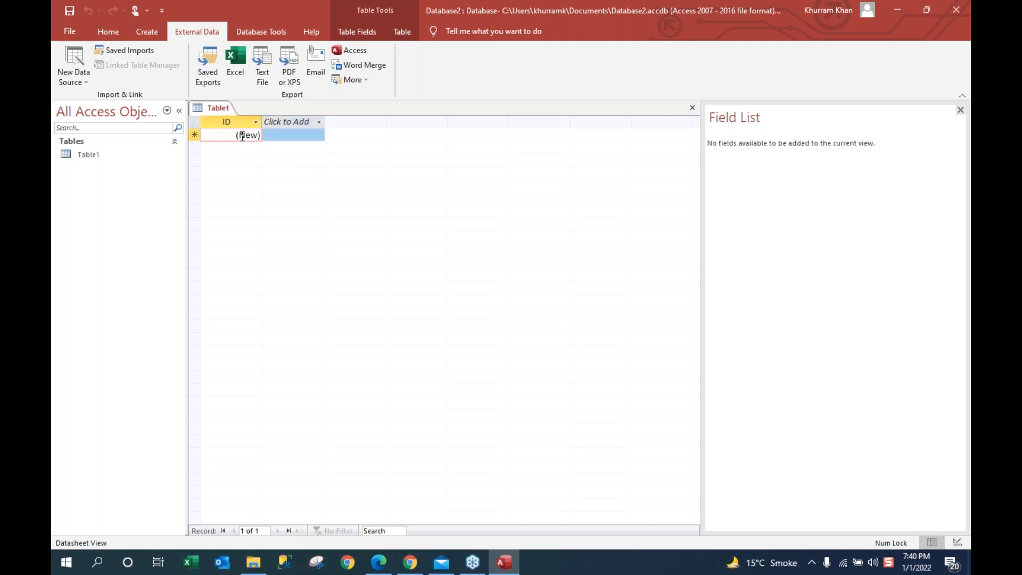
pyautogui.click(235, 63)
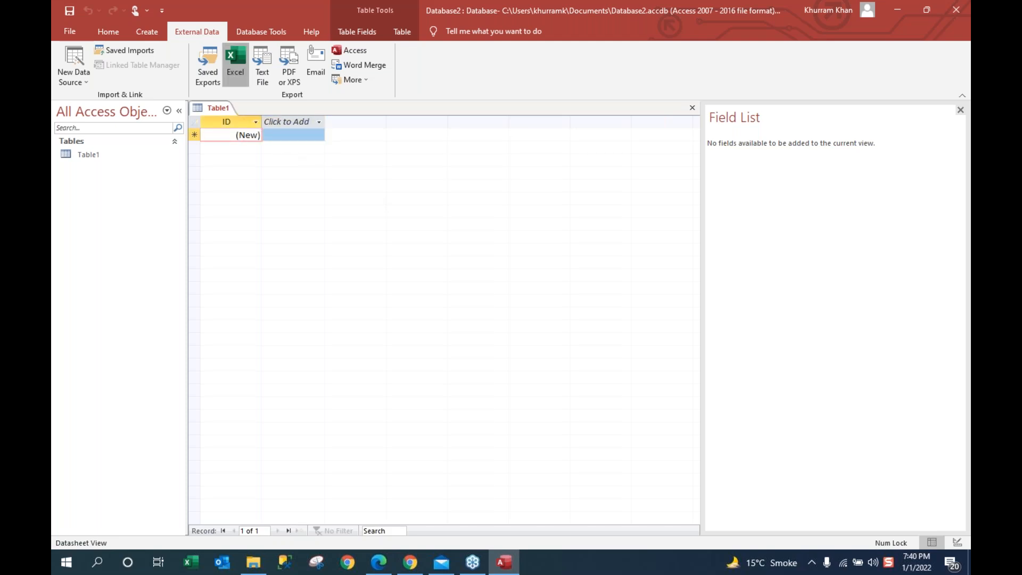
pyautogui.click(696, 176)
pyautogui.doubleClick(426, 226)
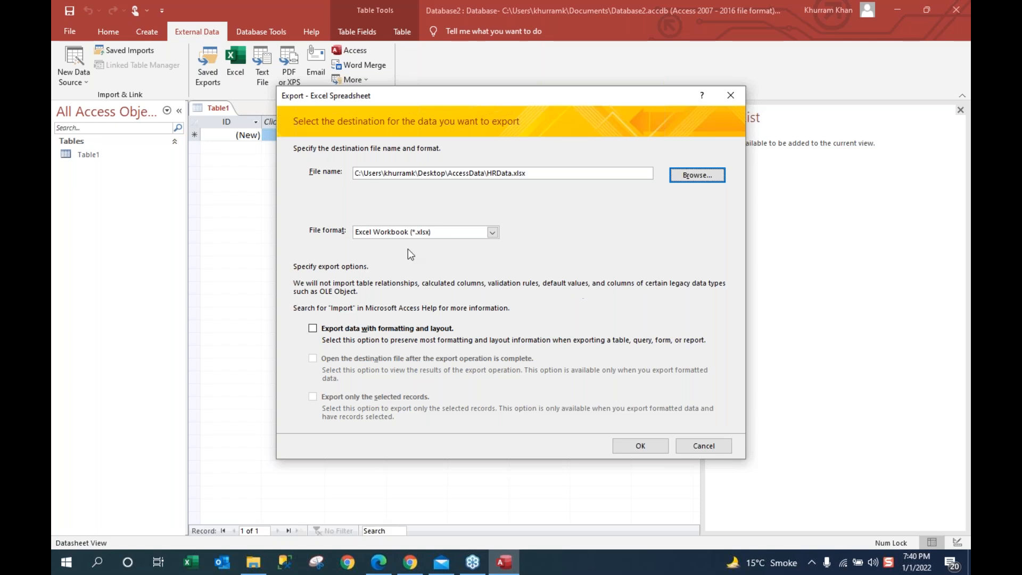
pyautogui.click(654, 444)
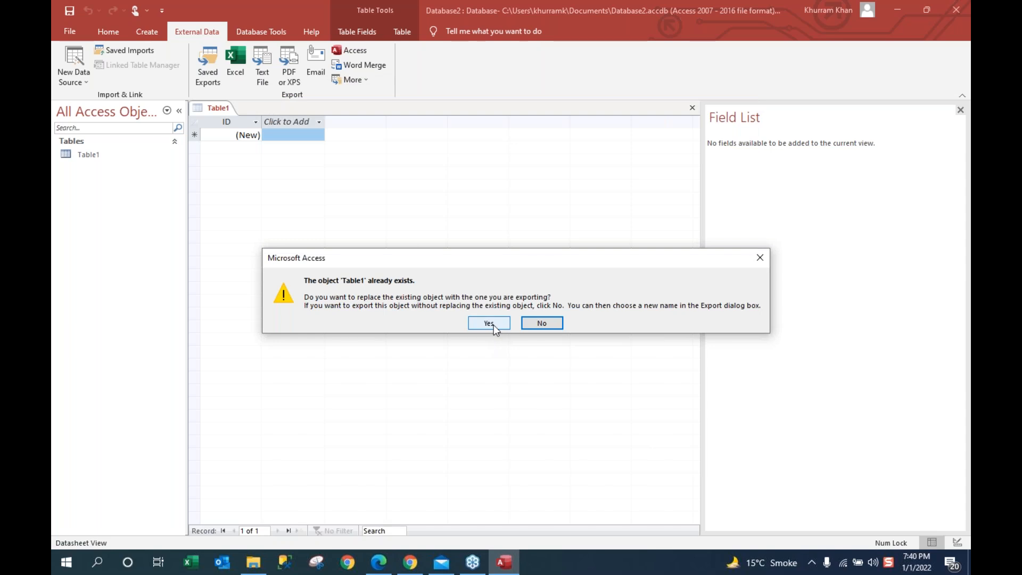
pyautogui.click(489, 323)
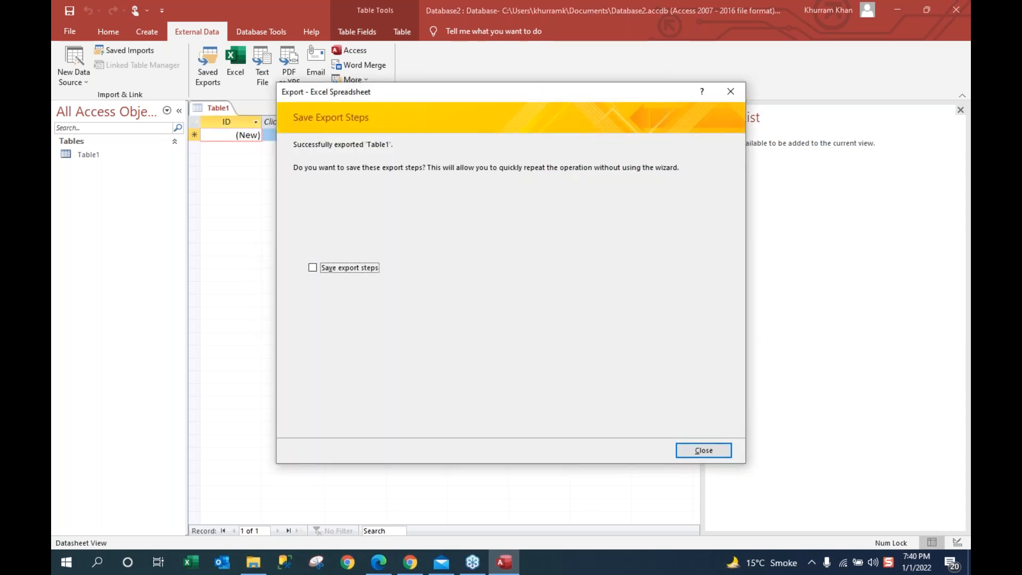
pyautogui.click(709, 449)
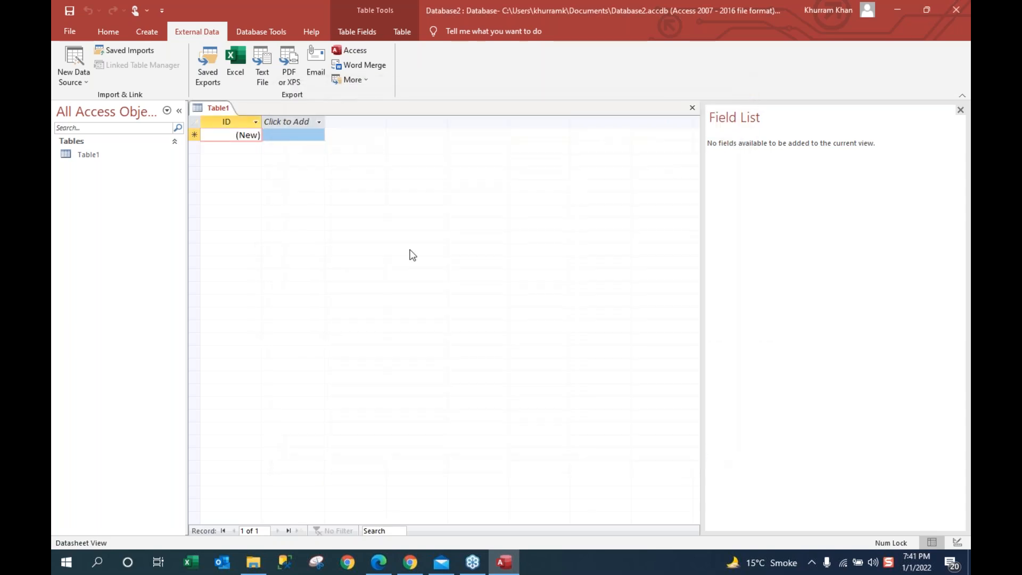
# Step: Try to delete Table1 from the database, and close its open datasheet
pyautogui.rightClick(81, 155)
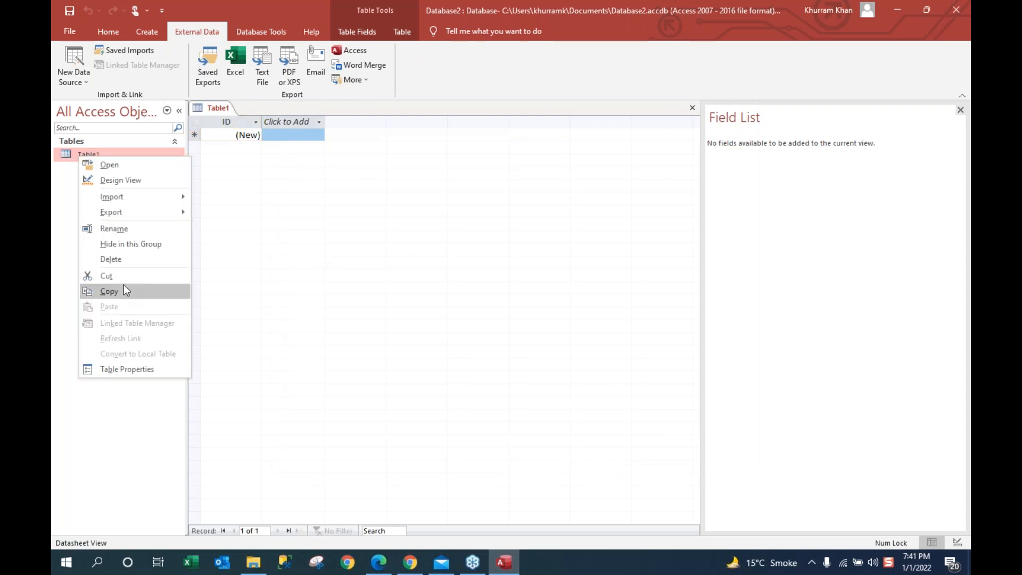
pyautogui.click(127, 260)
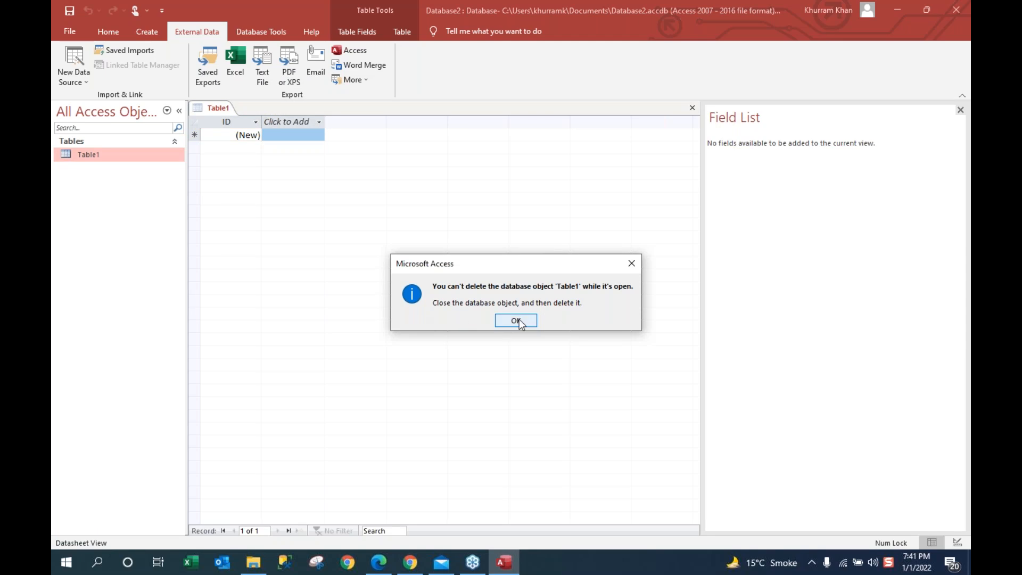
pyautogui.click(516, 320)
pyautogui.rightClick(219, 108)
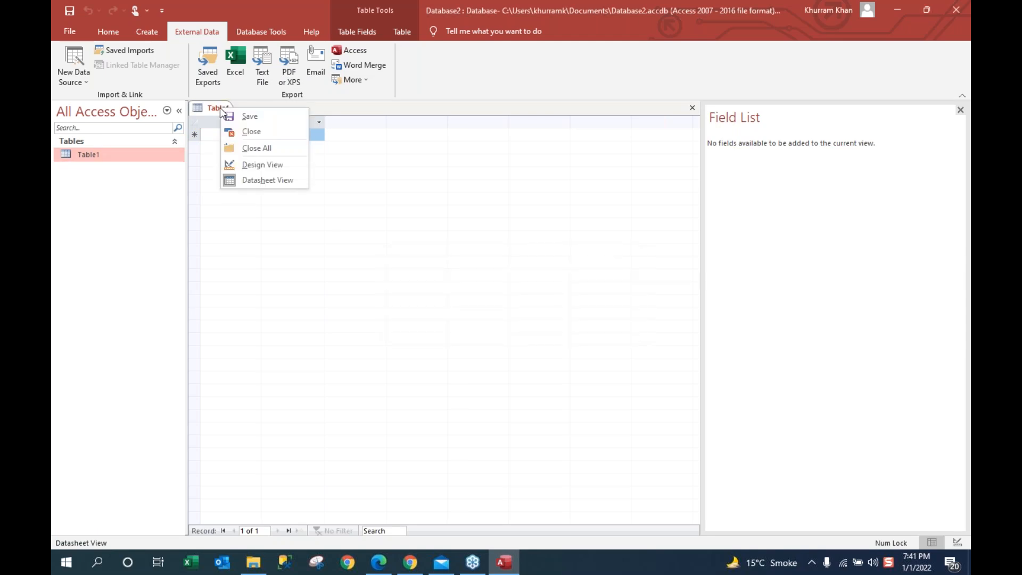
pyautogui.click(262, 133)
# Step: Start importing HRData.xlsx from the Desktop's AccessData folder as source data for a new table in the current database
pyautogui.click(70, 77)
pyautogui.moveTo(112, 104)
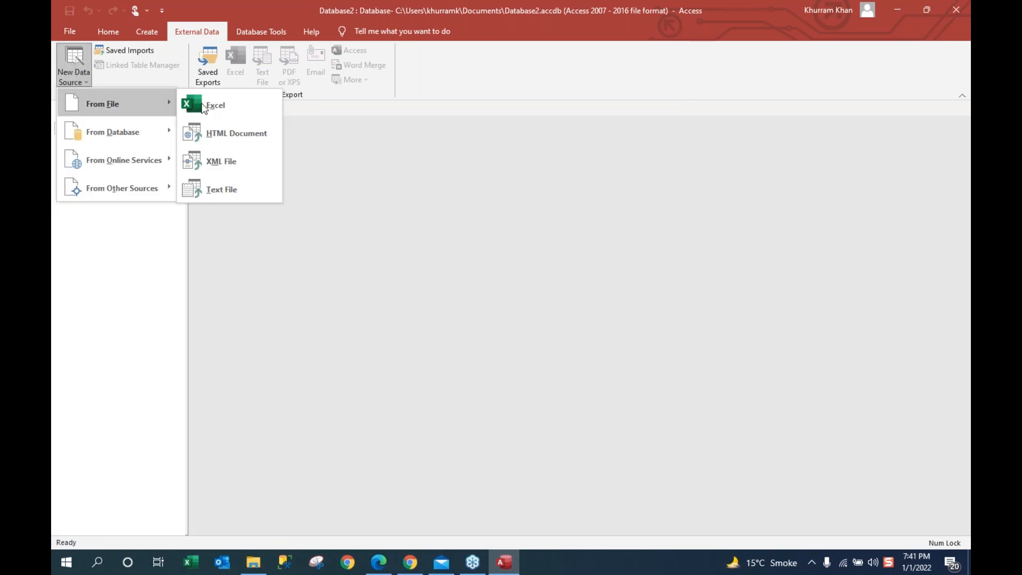
pyautogui.click(228, 109)
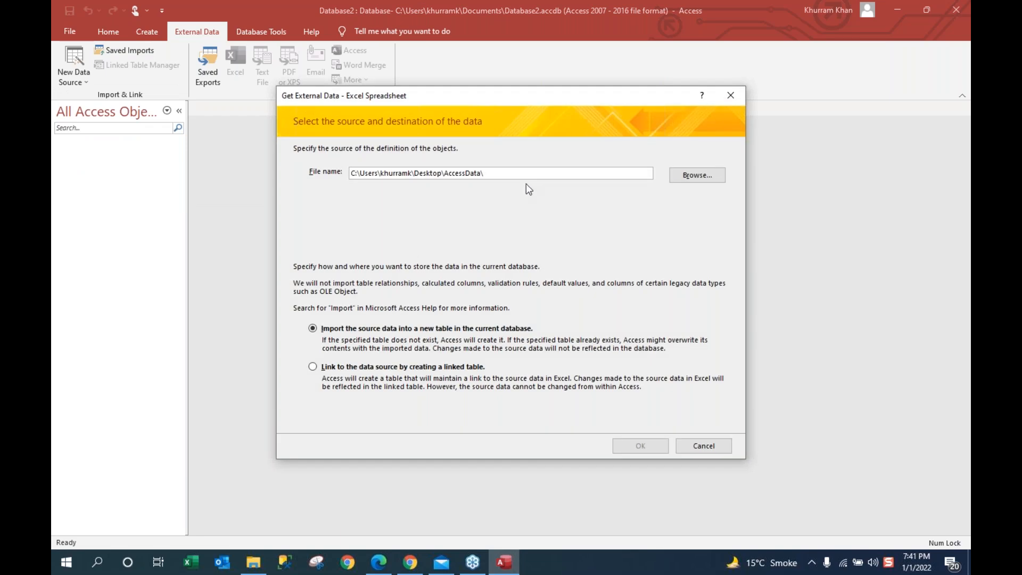
pyautogui.click(683, 176)
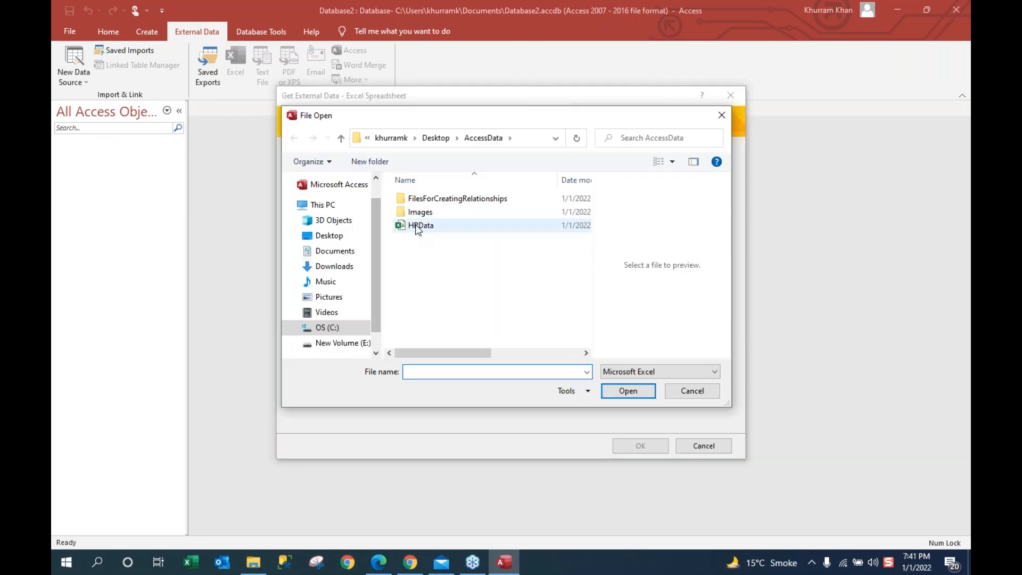
pyautogui.doubleClick(418, 227)
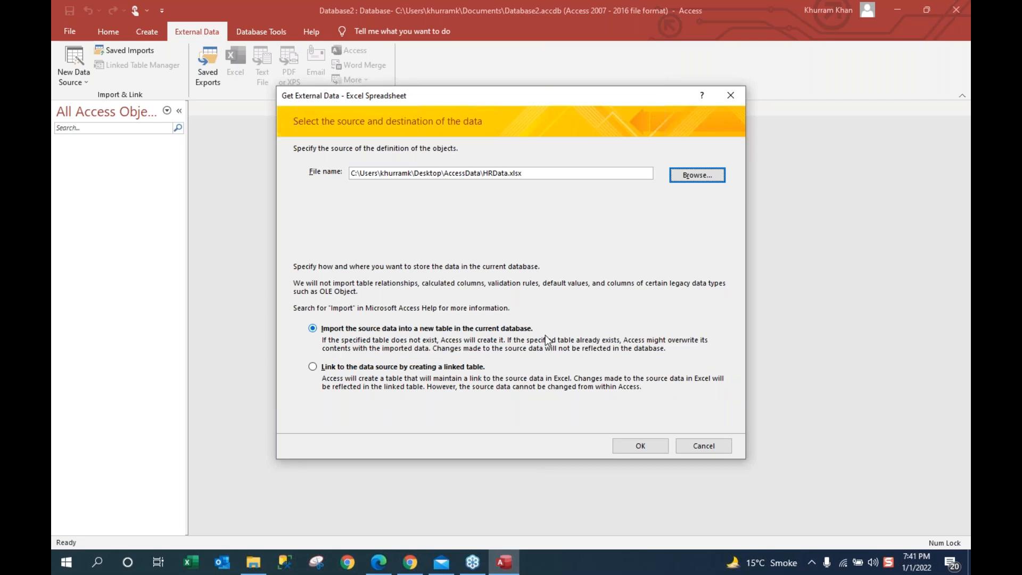
pyautogui.click(640, 447)
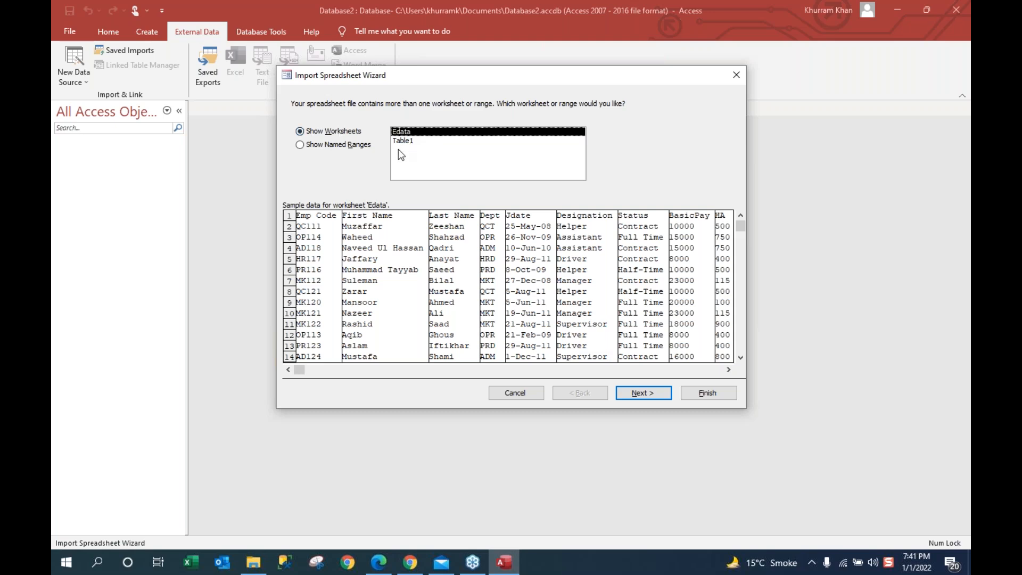
# Step: Import the Edata worksheet with its first row as column headings, and index Emp Code as Yes (No Duplicates)
pyautogui.click(642, 395)
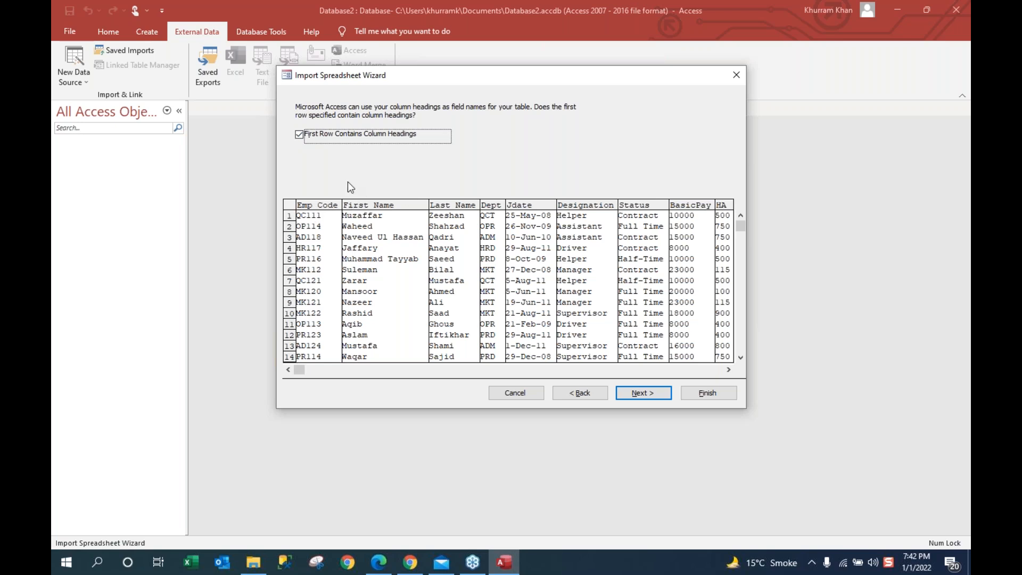
pyautogui.click(643, 394)
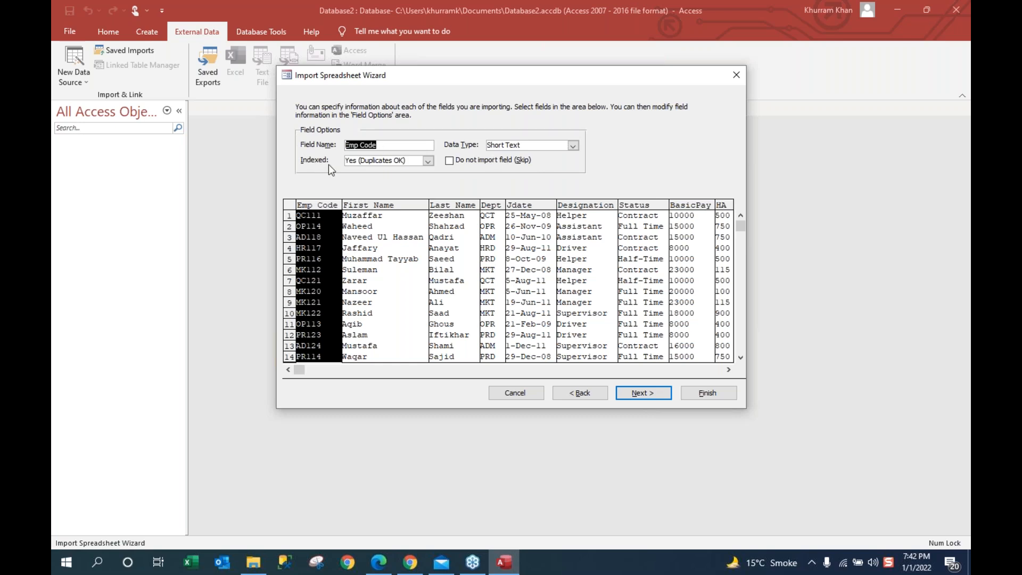
pyautogui.click(429, 161)
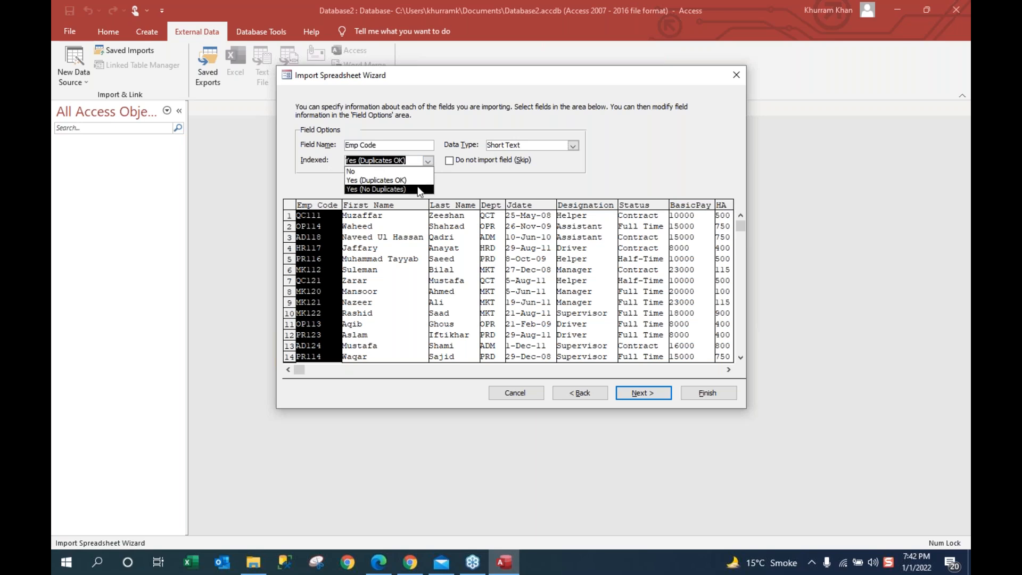
pyautogui.click(420, 190)
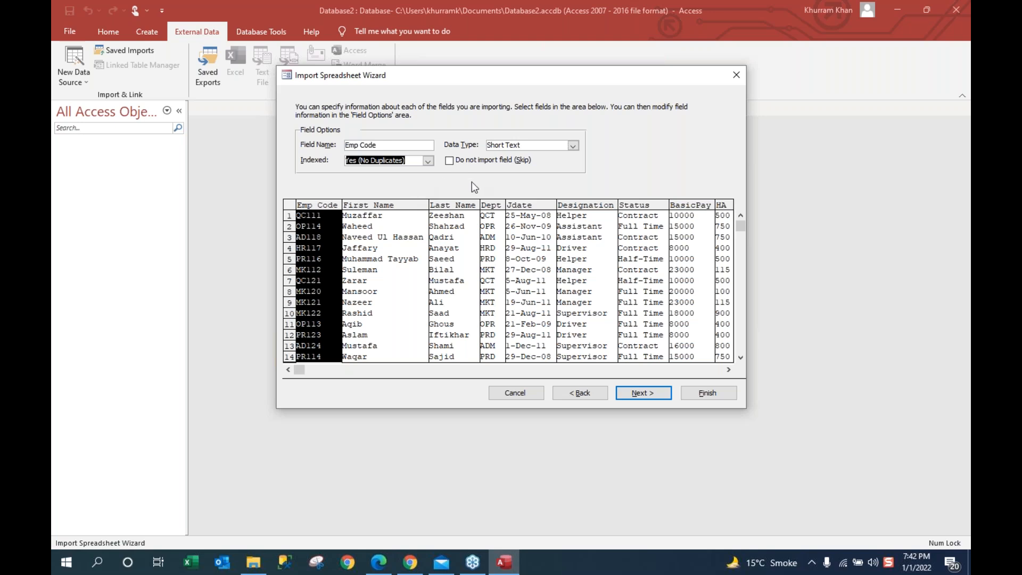
pyautogui.click(644, 393)
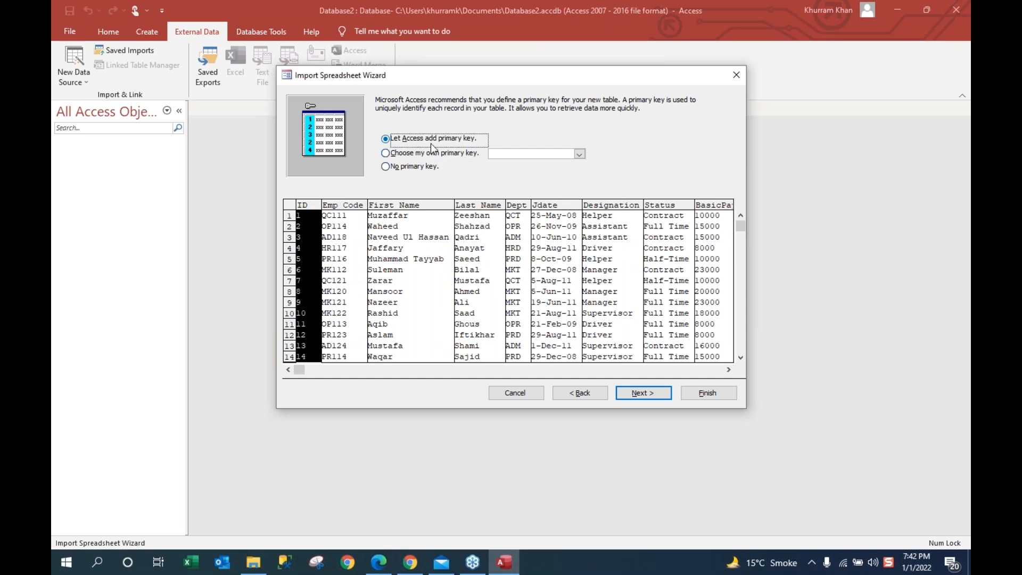
# Step: Finish the import into a table named Edata with Emp Code as the primary key, and open the imported table
pyautogui.click(385, 153)
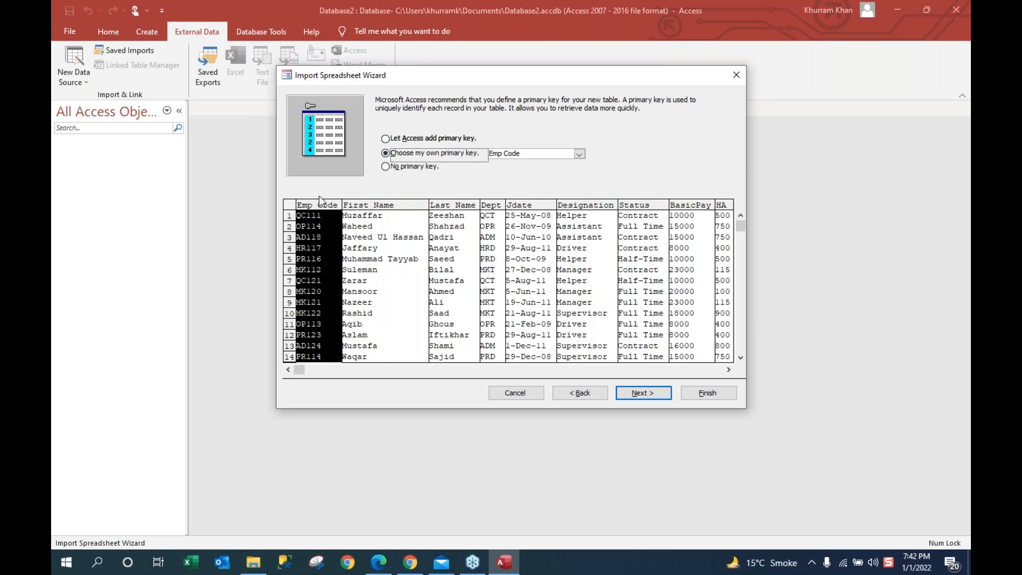
pyautogui.click(641, 392)
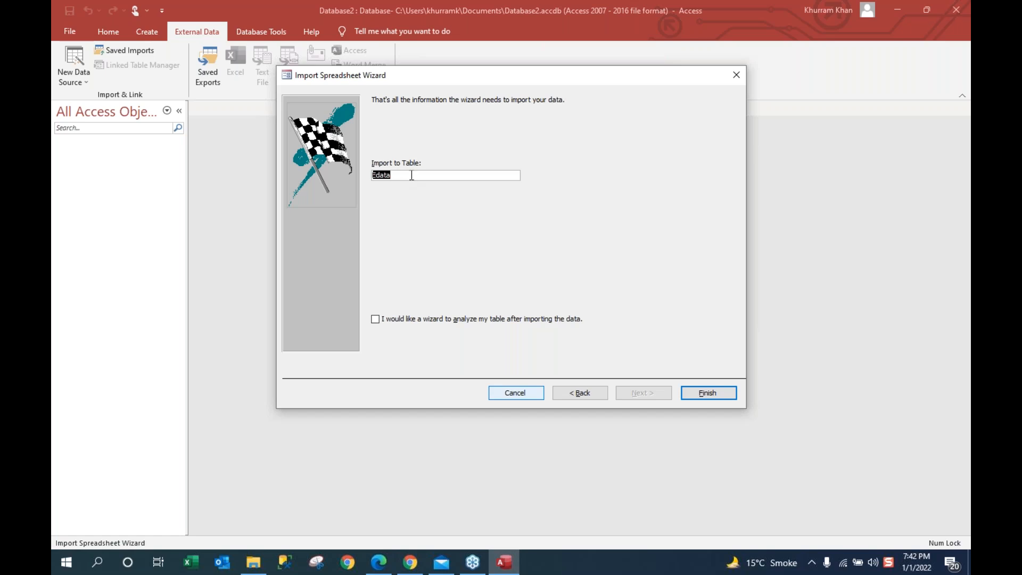
pyautogui.click(718, 394)
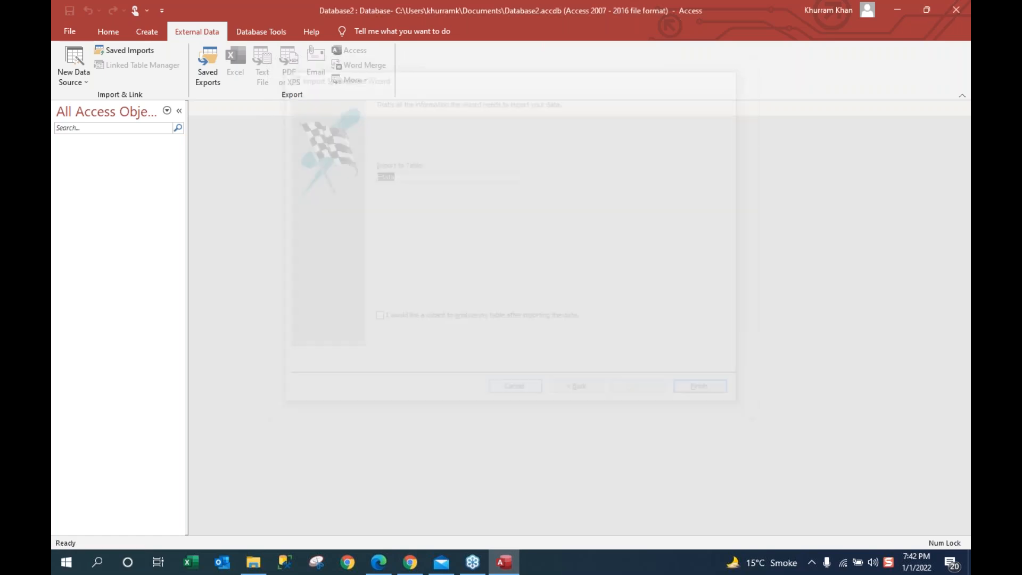
pyautogui.click(704, 451)
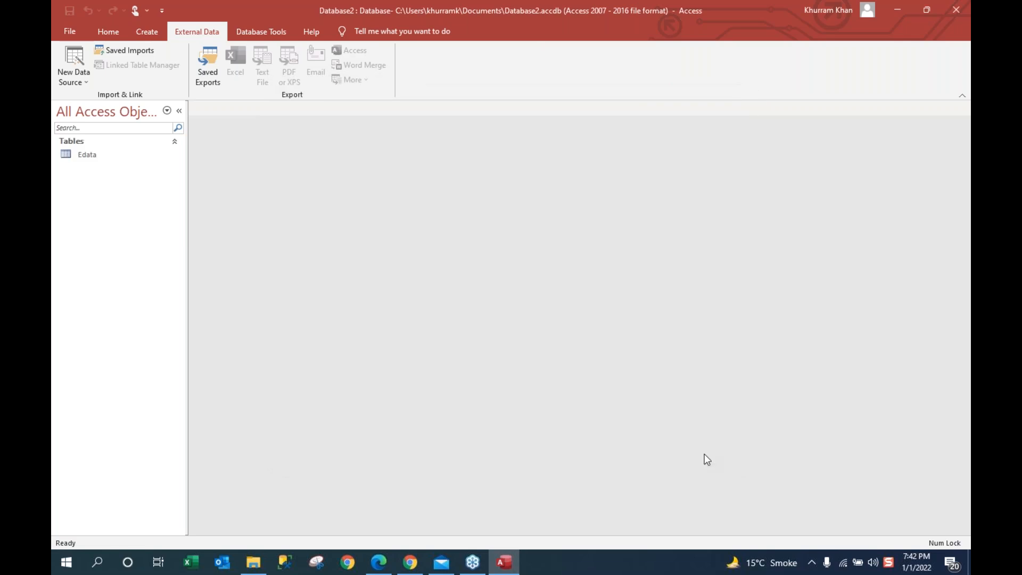
pyautogui.click(84, 155)
pyautogui.doubleClick(84, 155)
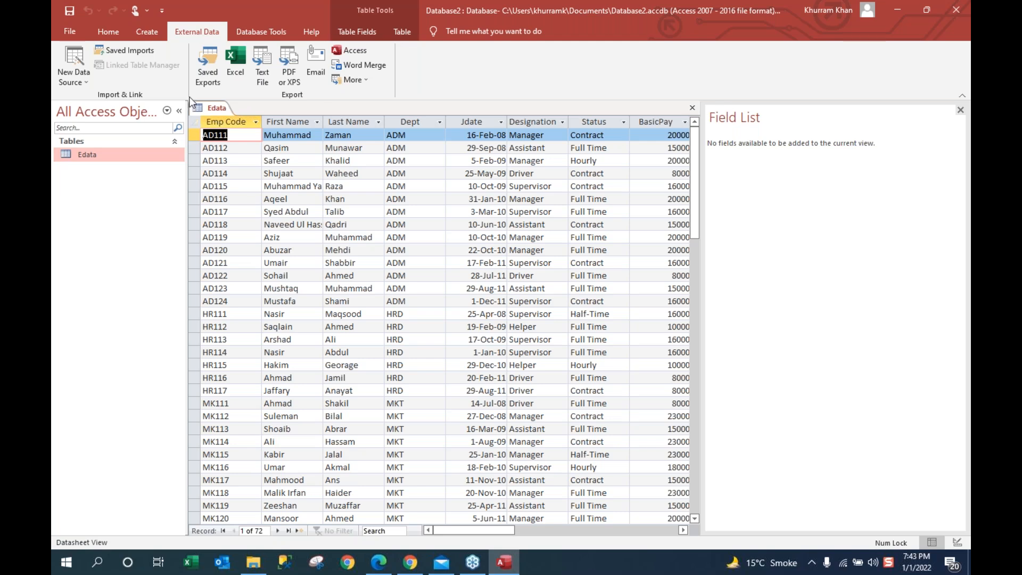
# Step: Create a new query in design view with the Edata table added
pyautogui.click(144, 34)
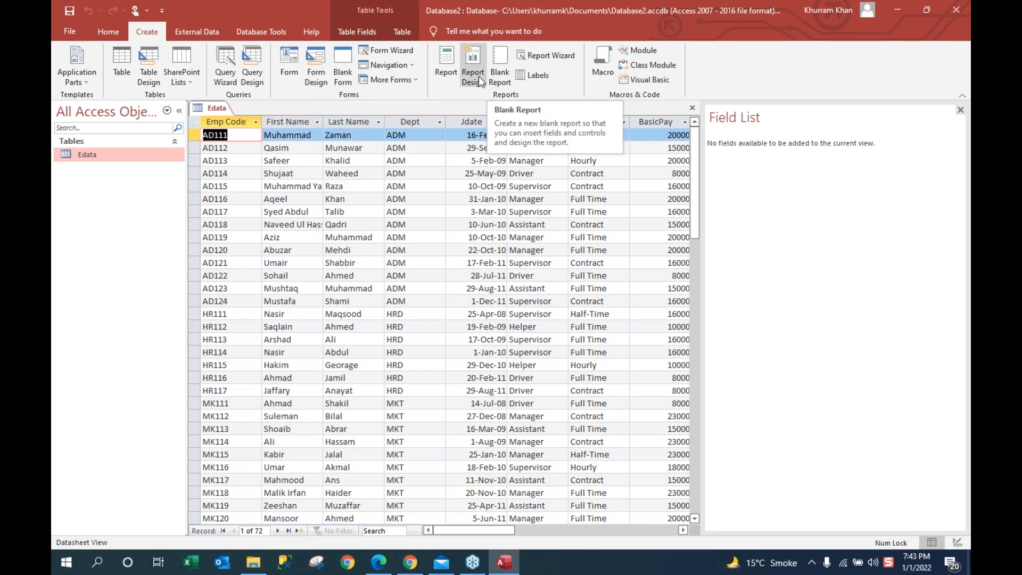
pyautogui.click(251, 79)
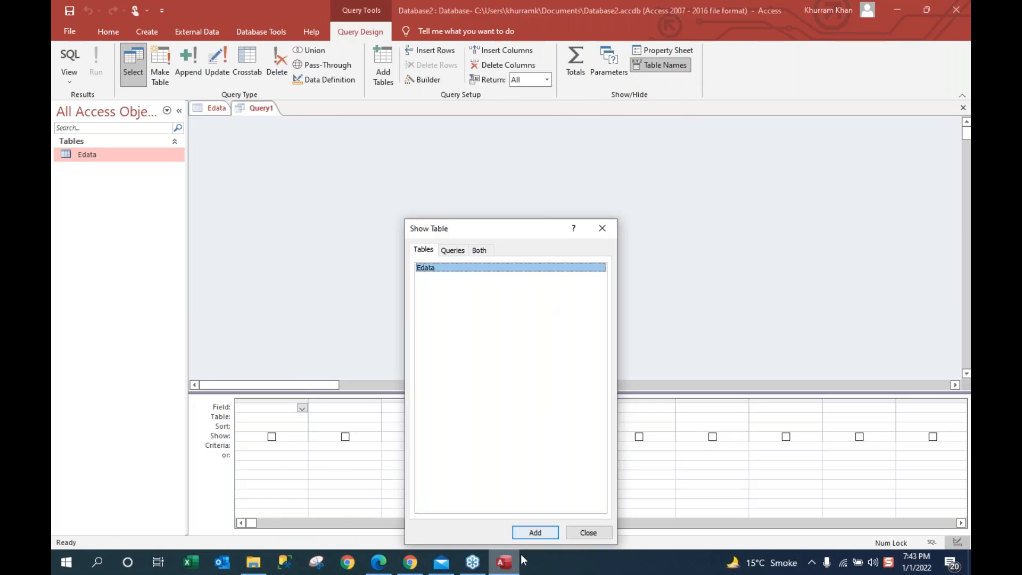
pyautogui.click(535, 532)
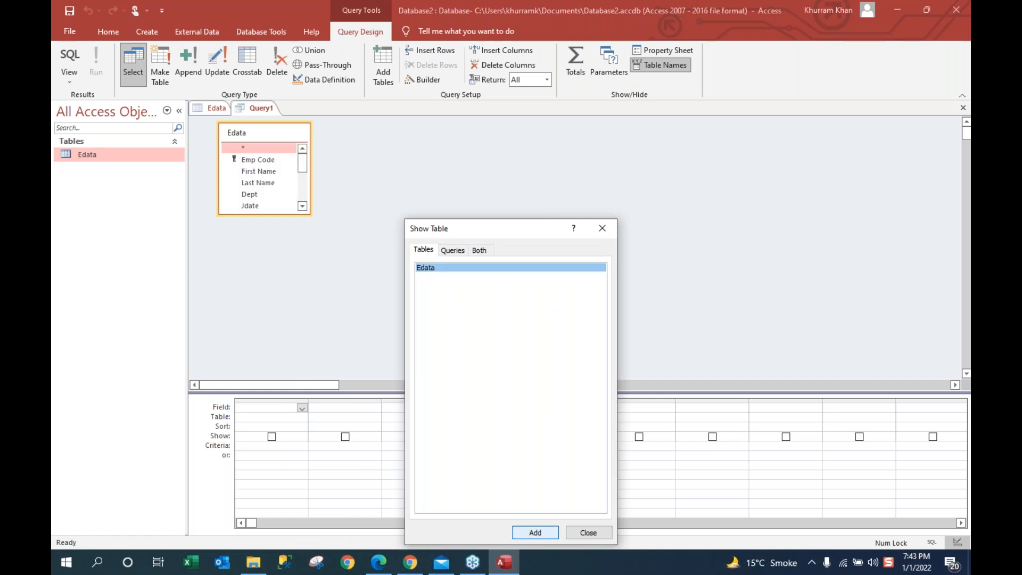
pyautogui.click(588, 532)
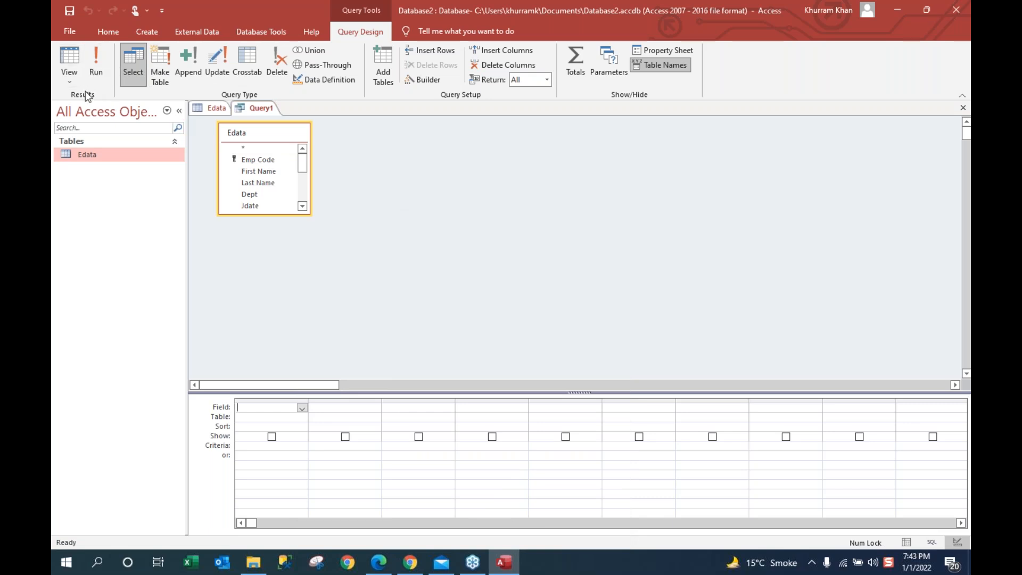
# Step: Complete the query's SQL as SELECT * FROM Edata and run it
pyautogui.click(69, 79)
pyautogui.click(104, 132)
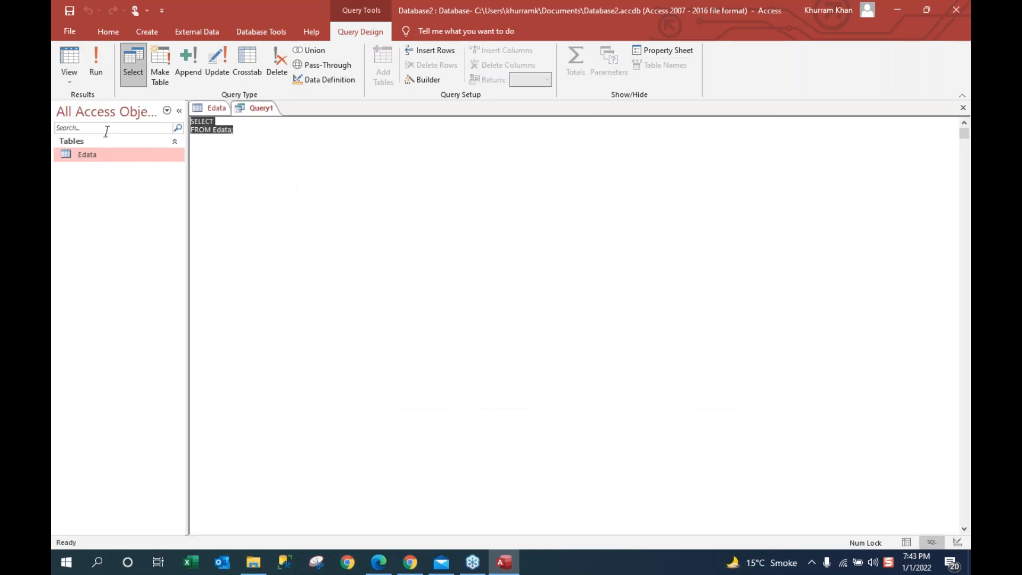
pyautogui.click(220, 119)
pyautogui.write('*')
pyautogui.click(96, 64)
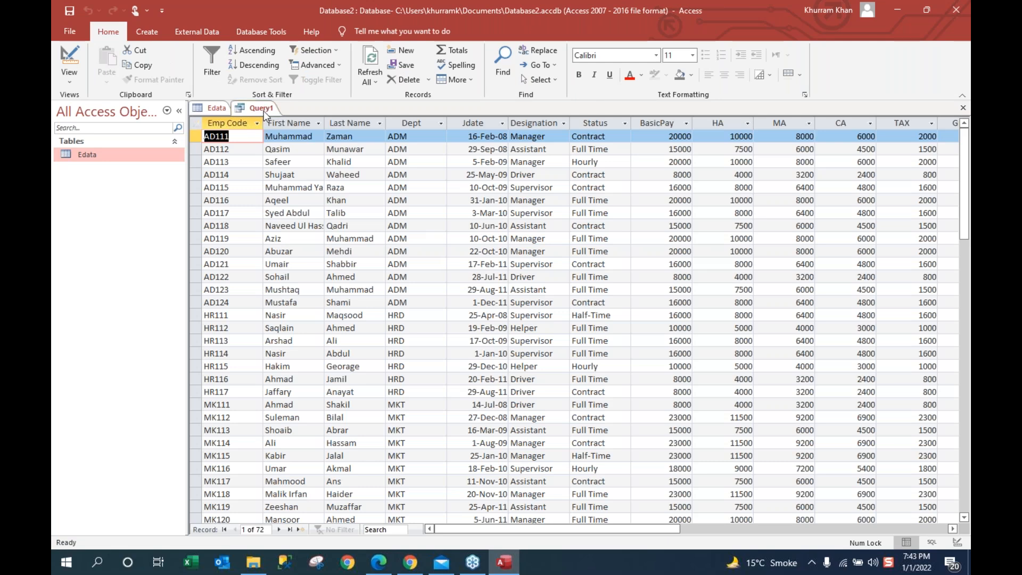
# Step: Save the query under the name Query1
pyautogui.rightClick(263, 110)
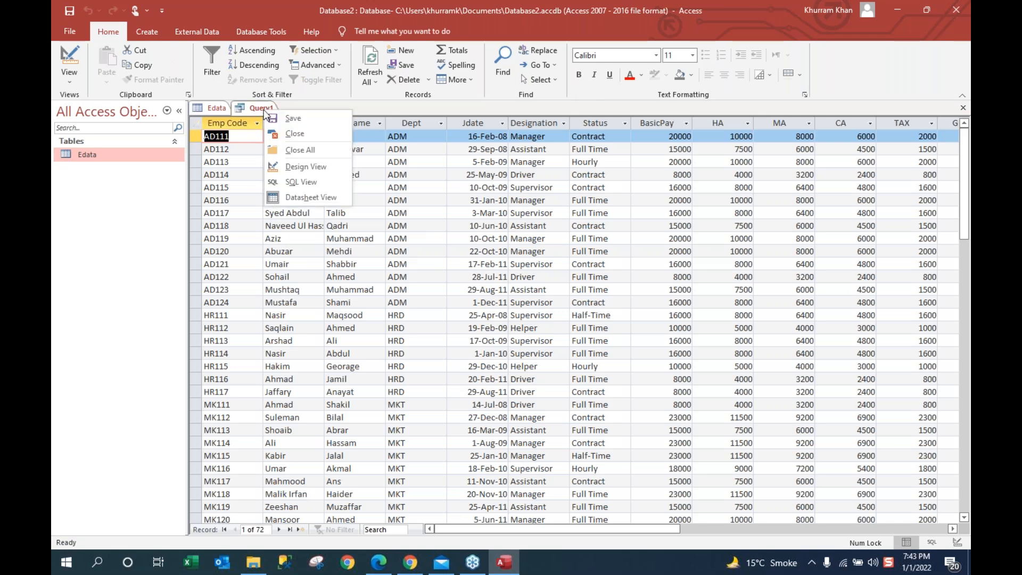
pyautogui.click(291, 119)
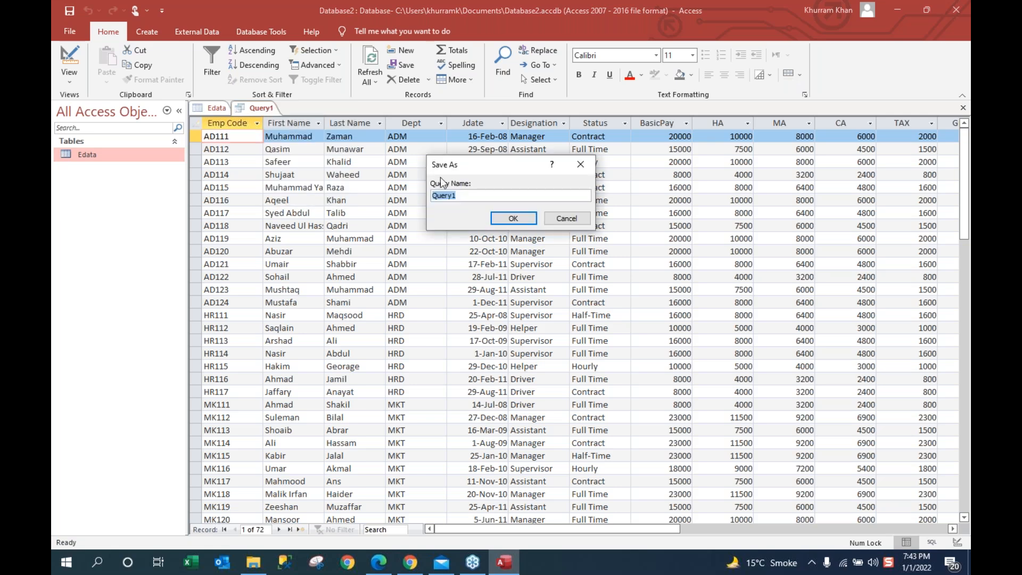
pyautogui.click(514, 218)
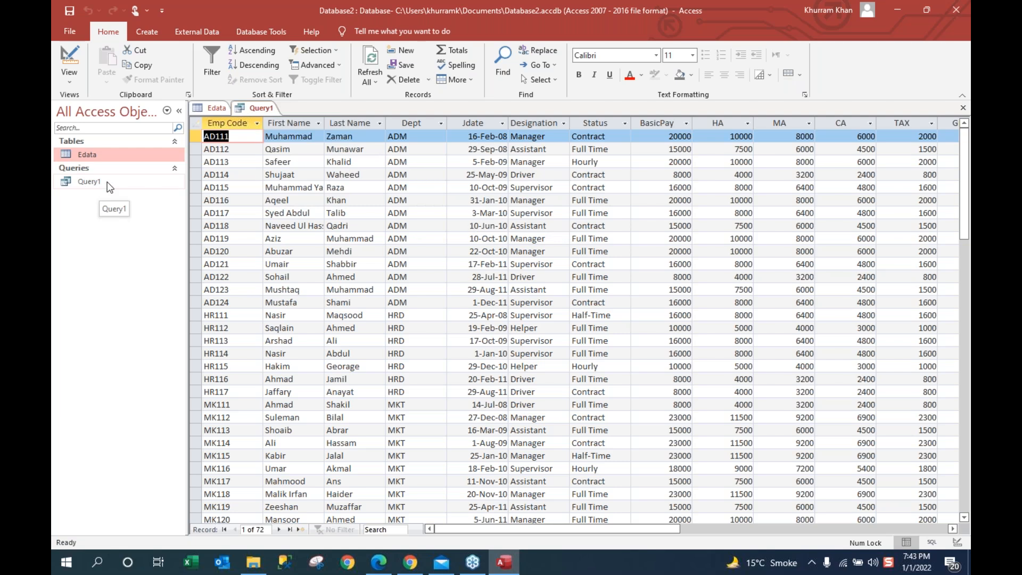
# Step: Build a report from Query1 with the Report Wizard, including all available fields and adding no grouping or sorting
pyautogui.click(144, 32)
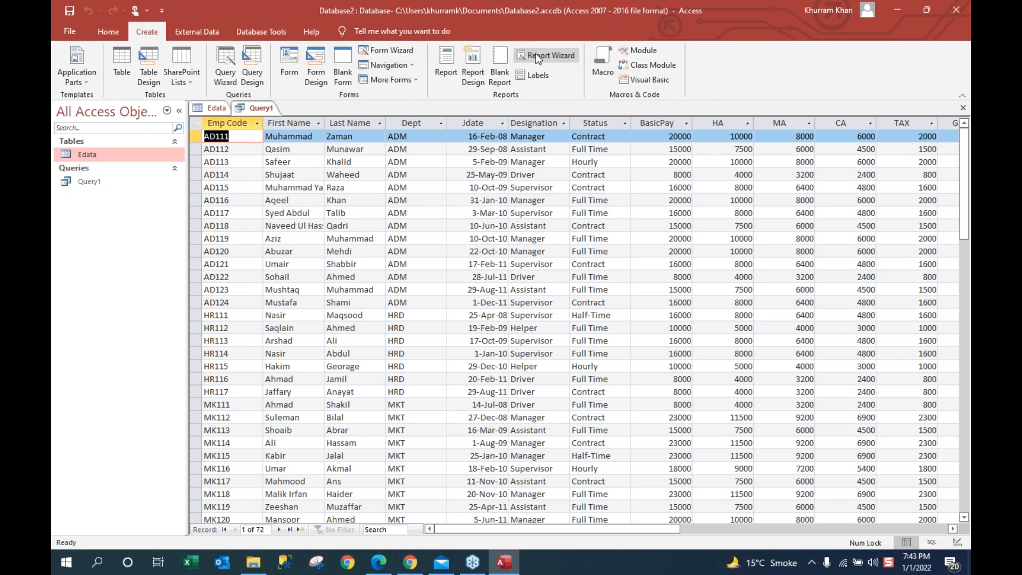
pyautogui.click(546, 55)
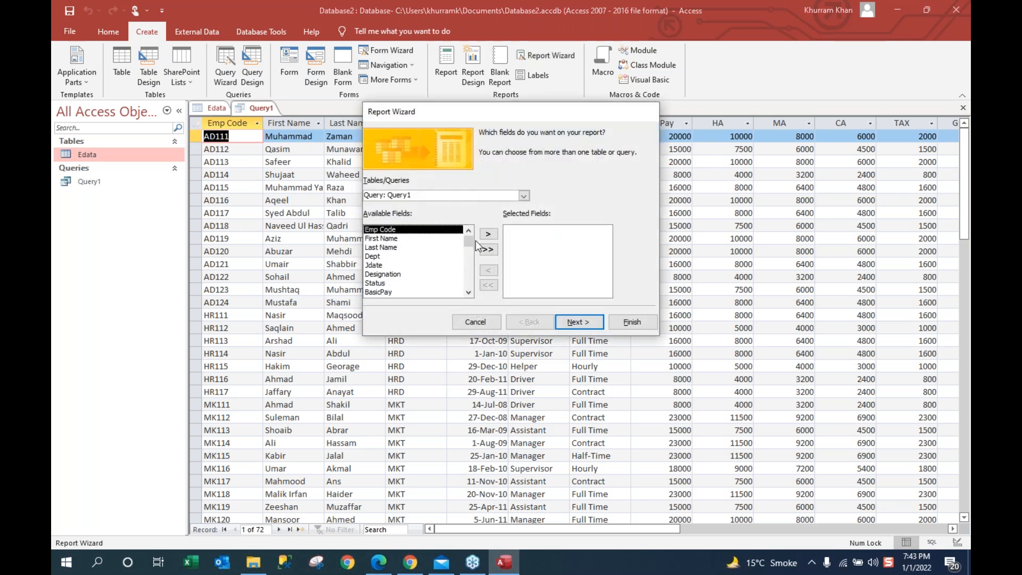
pyautogui.click(489, 250)
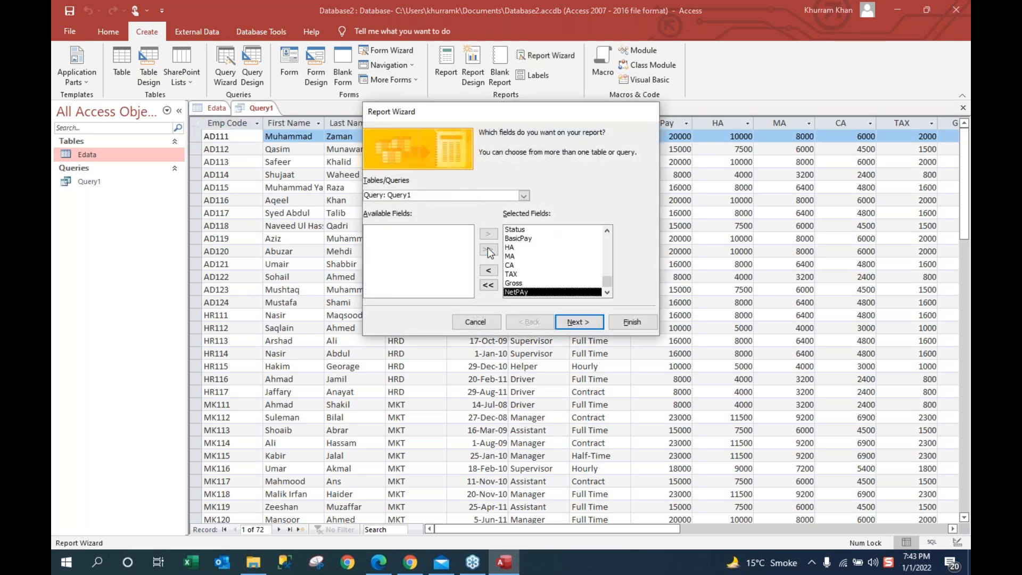
pyautogui.click(588, 322)
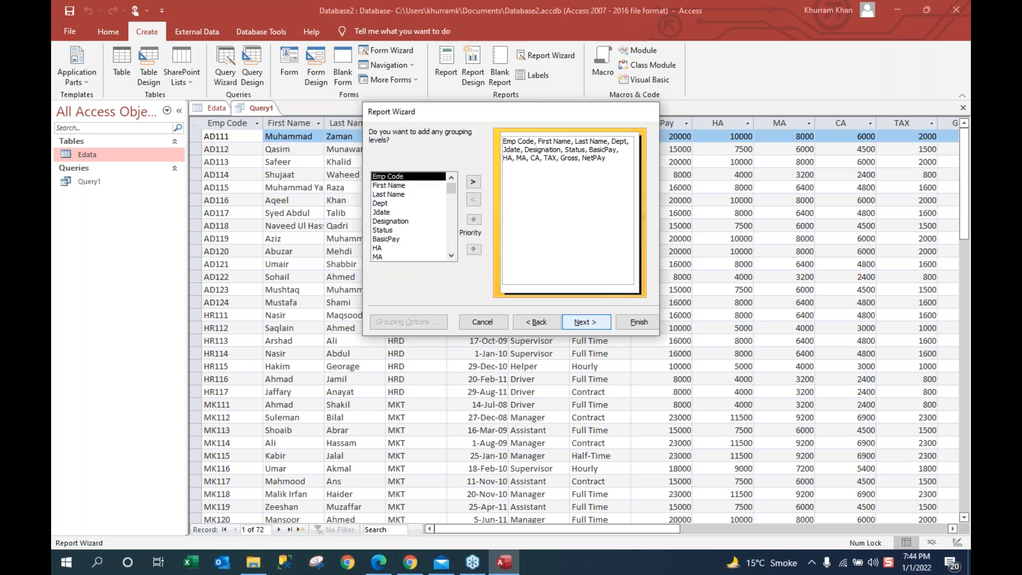
pyautogui.click(585, 322)
pyautogui.click(590, 320)
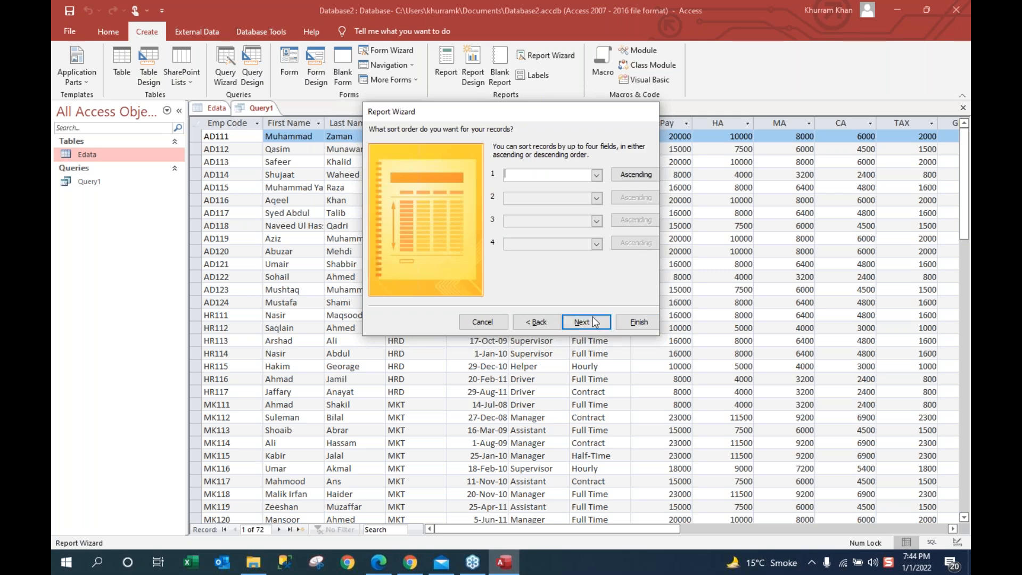
pyautogui.click(651, 323)
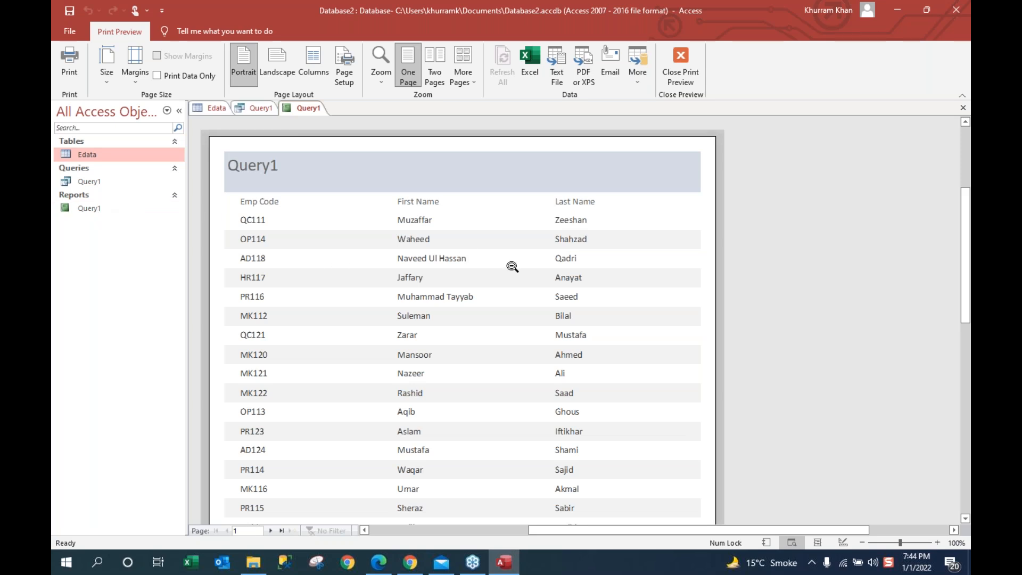
# Step: Export the report to the Excel file Query1.xls in the AccessData folder without saving the export steps
pyautogui.click(536, 64)
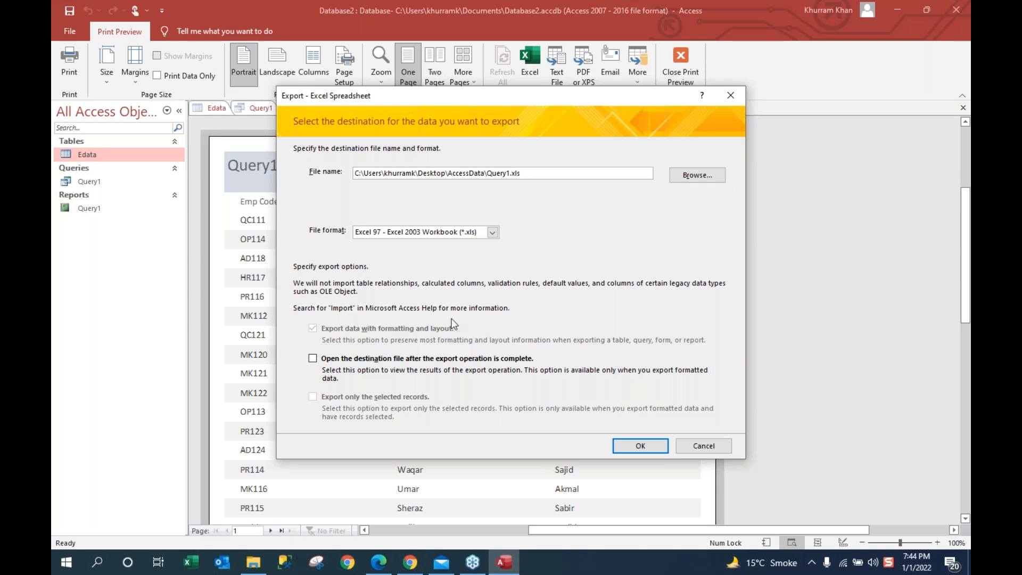
pyautogui.click(640, 445)
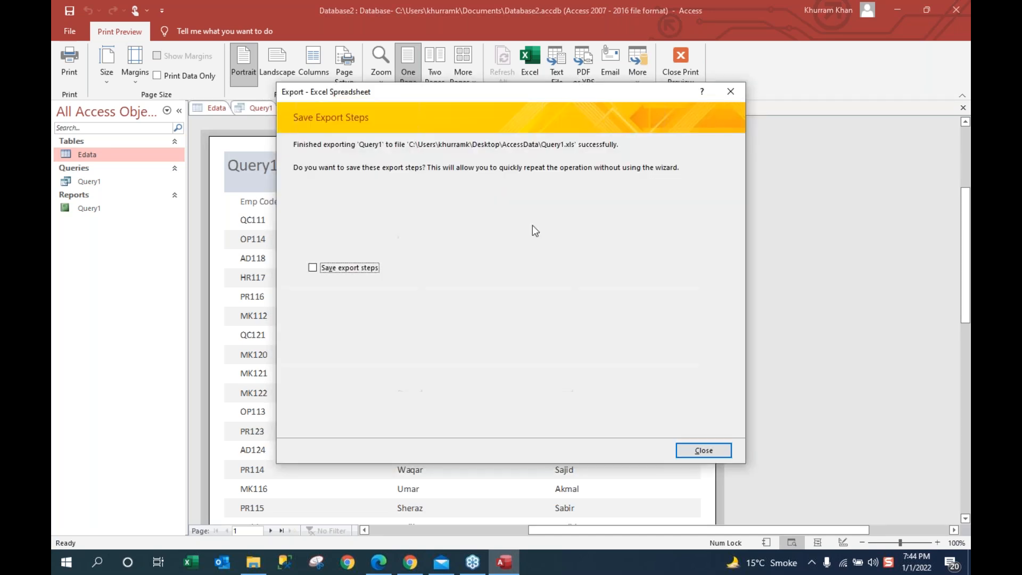
pyautogui.click(708, 451)
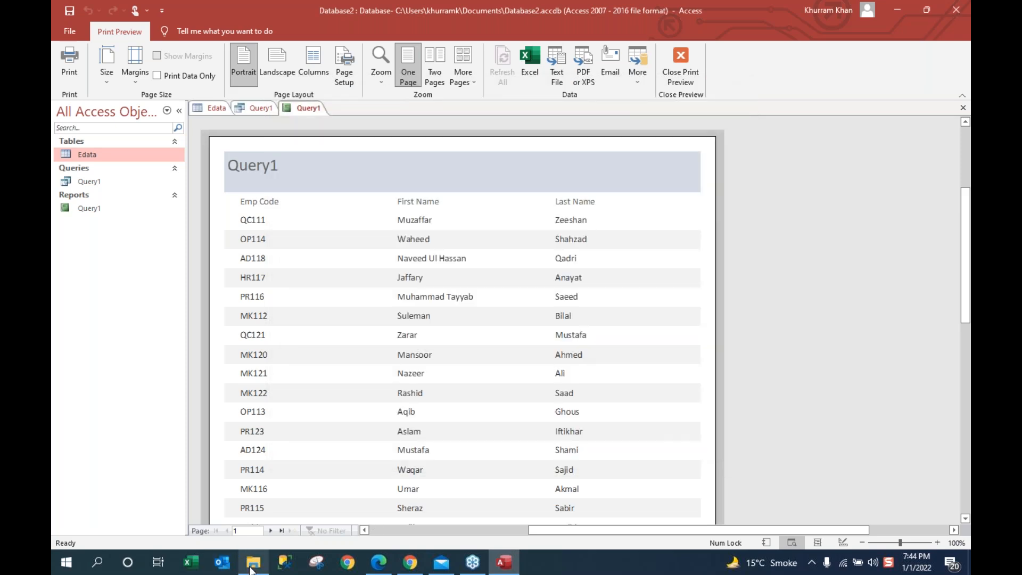
# Step: Open the exported Query1 workbook from the AccessData folder, examine its employee records, and close it
pyautogui.click(252, 562)
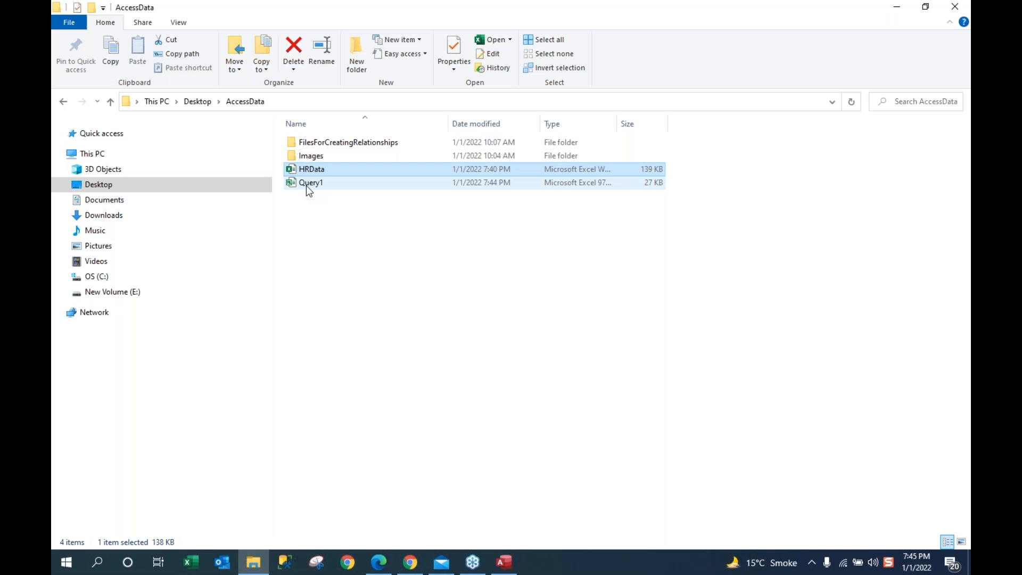
pyautogui.click(307, 188)
pyautogui.doubleClick(307, 186)
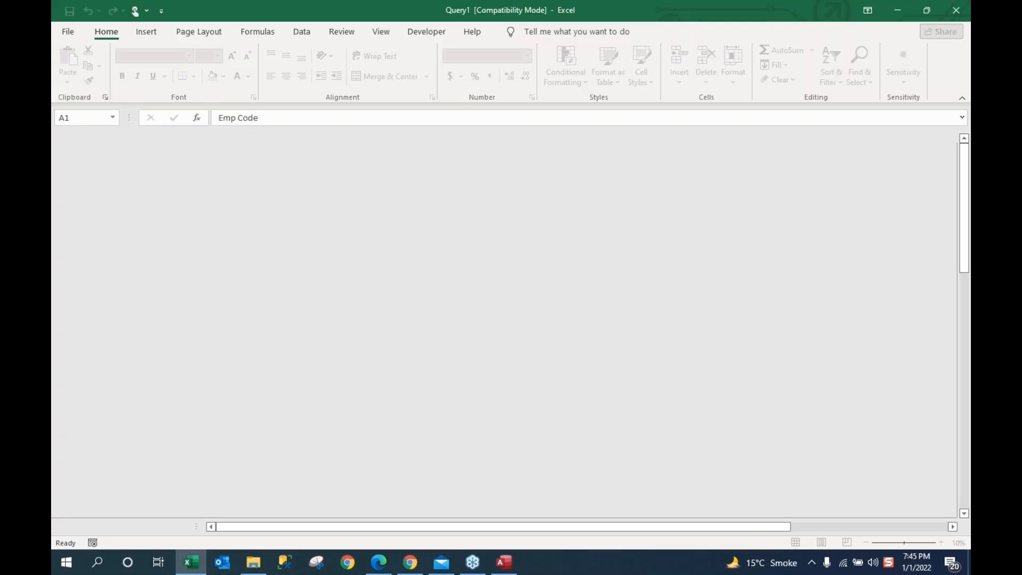
pyautogui.click(282, 232)
pyautogui.moveTo(184, 215); pyautogui.dragTo(149, 189)
pyautogui.click(125, 161)
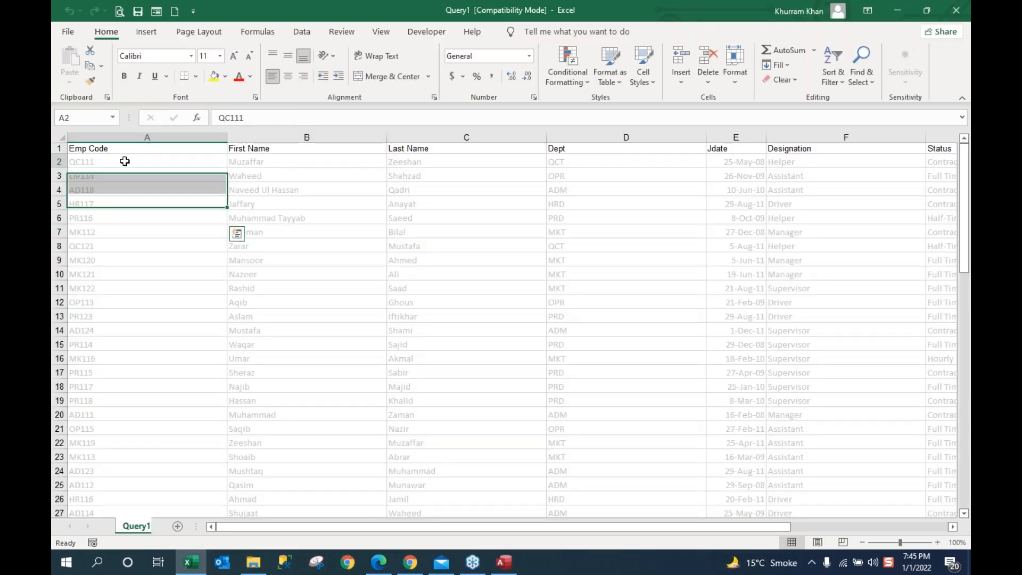
pyautogui.moveTo(91, 160); pyautogui.dragTo(905, 475)
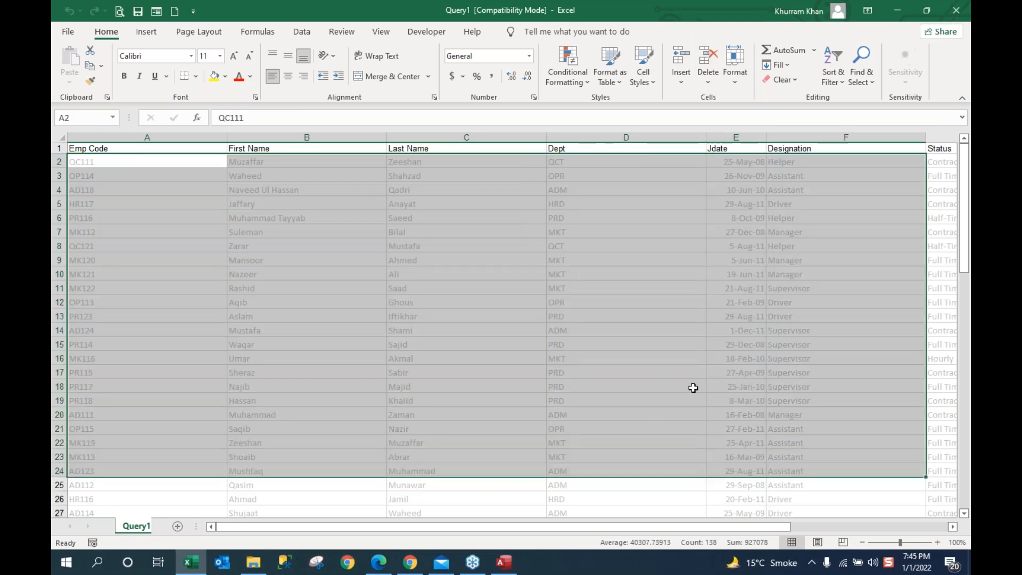
pyautogui.click(596, 360)
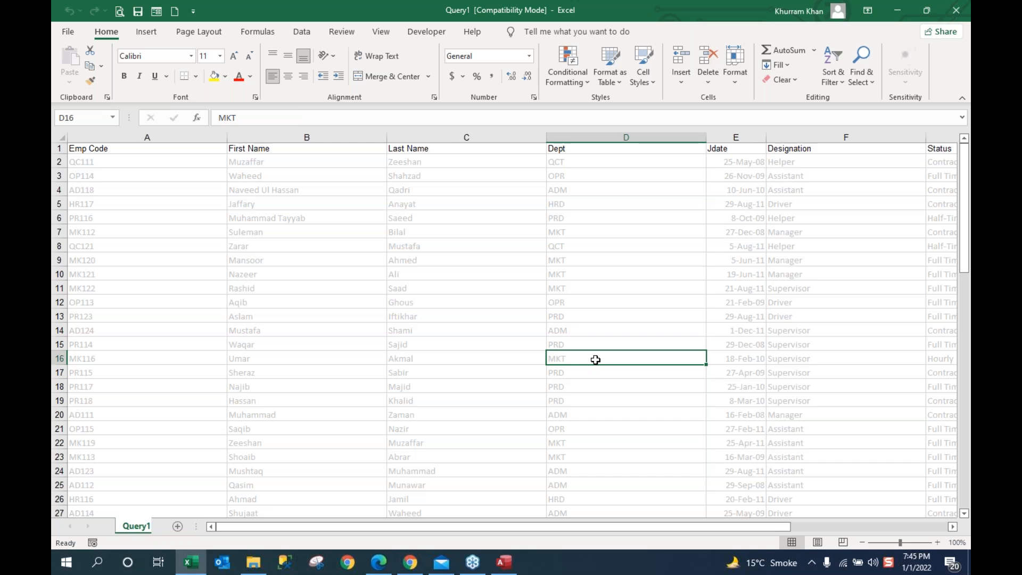
pyautogui.click(955, 14)
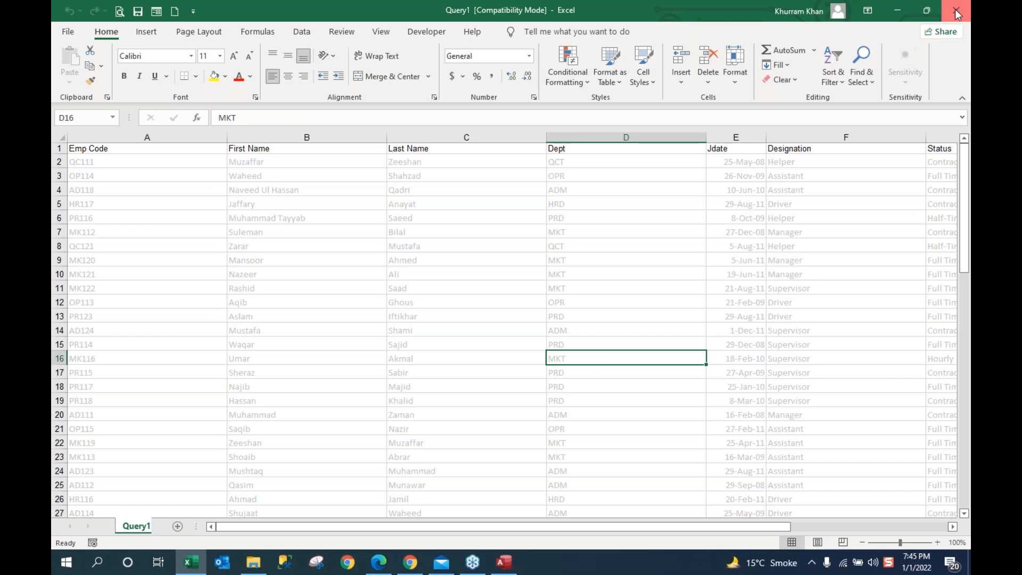
# Step: Return to Access, exit the report's print preview, and close the current database
pyautogui.click(501, 563)
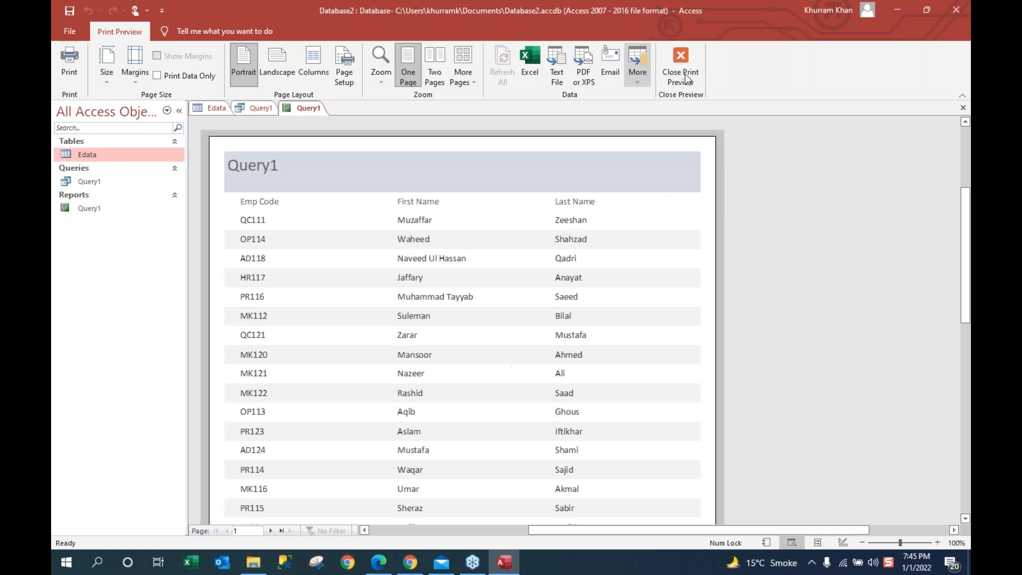
pyautogui.click(686, 79)
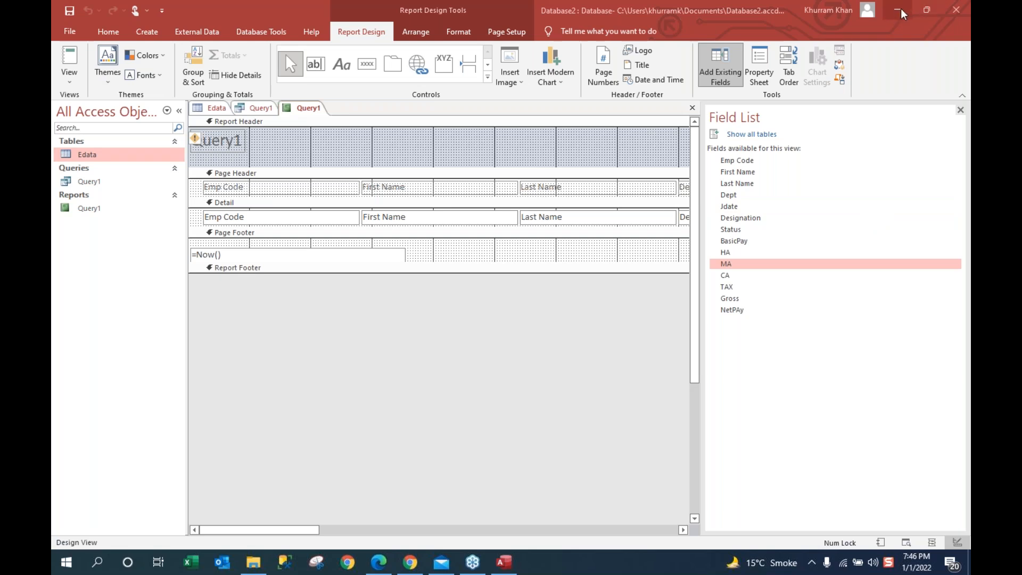
pyautogui.click(69, 33)
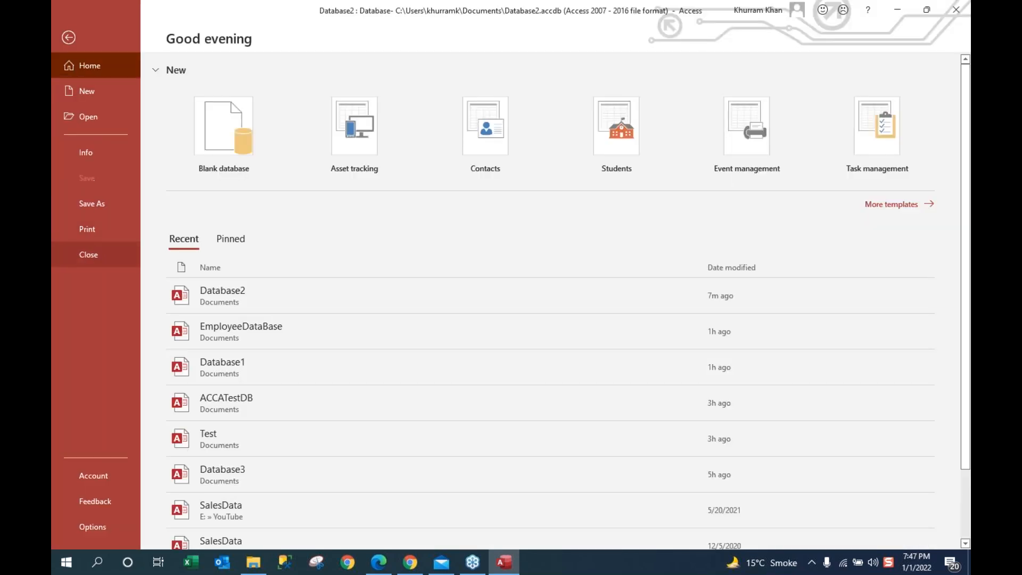
pyautogui.click(96, 255)
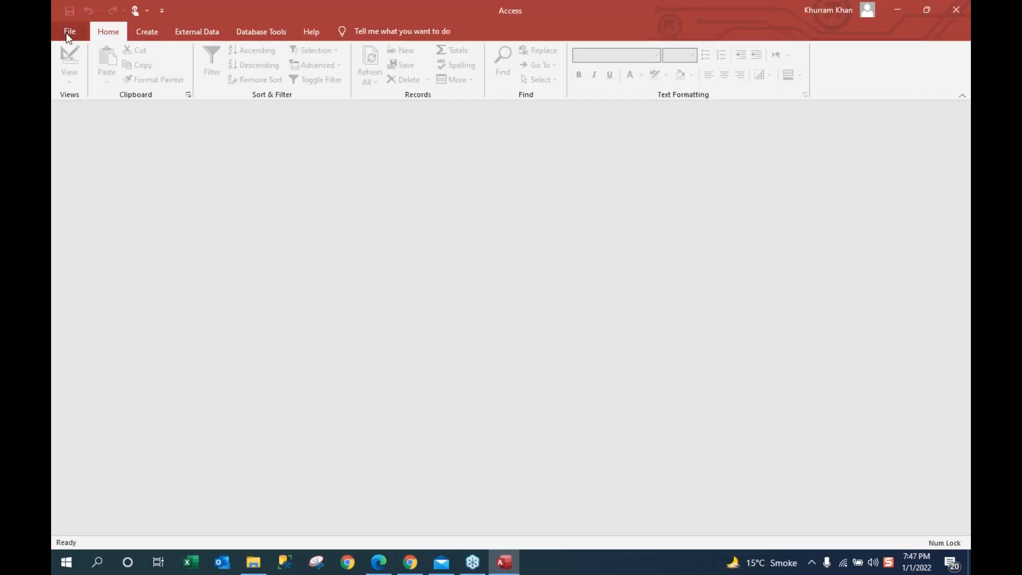
# Step: Create a new blank database with the default file name
pyautogui.click(66, 33)
pyautogui.click(83, 90)
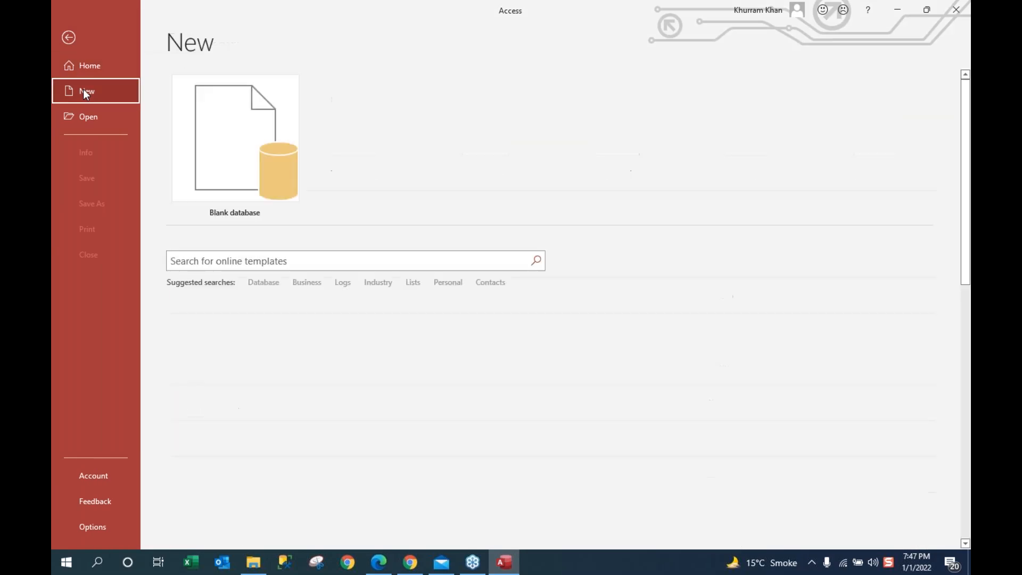
pyautogui.click(261, 157)
pyautogui.click(589, 270)
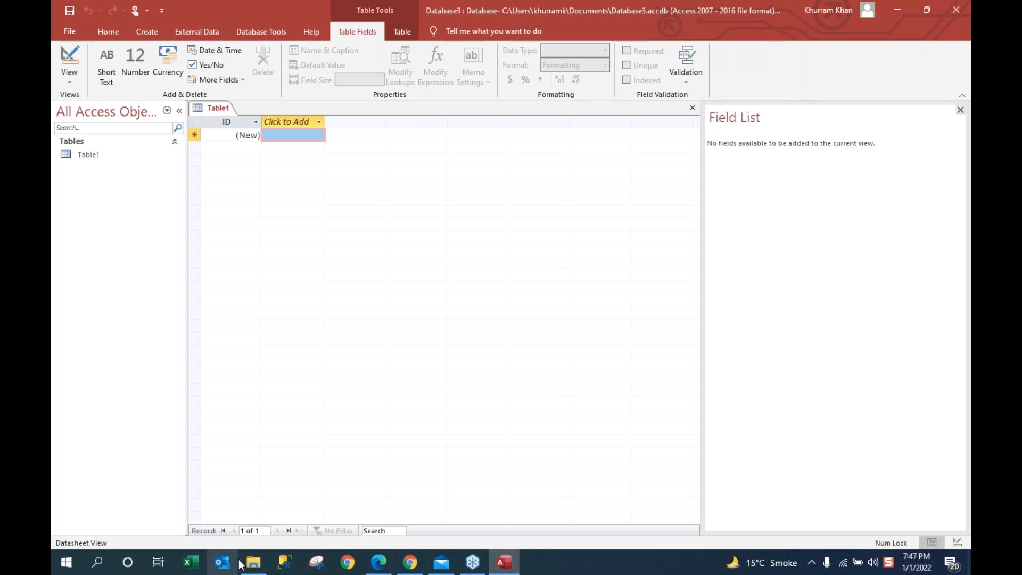
# Step: Switch to File Explorer and examine the source workbooks in the FilesForCreatingRelationships folder, including FactTb
pyautogui.click(250, 563)
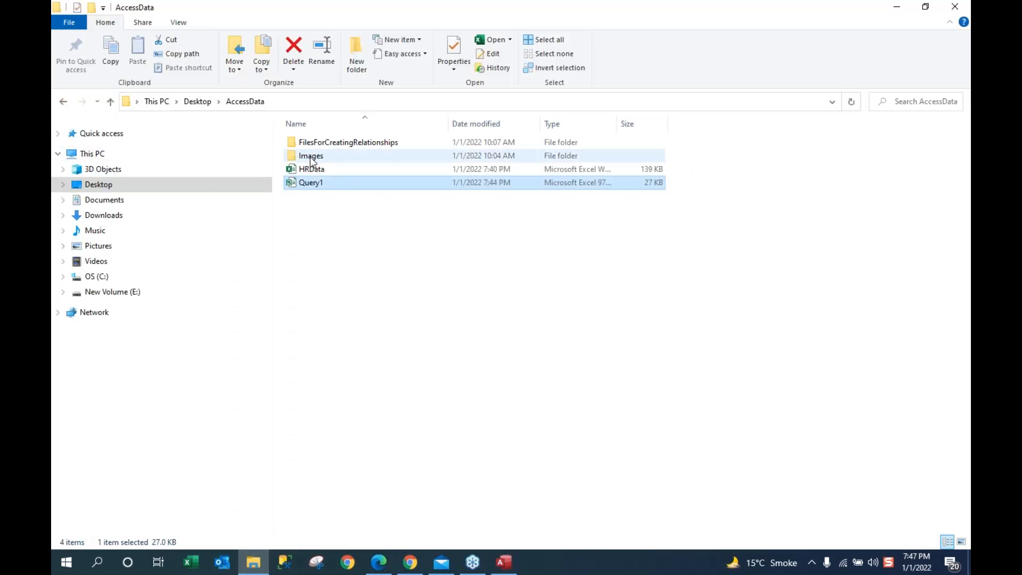
pyautogui.doubleClick(348, 145)
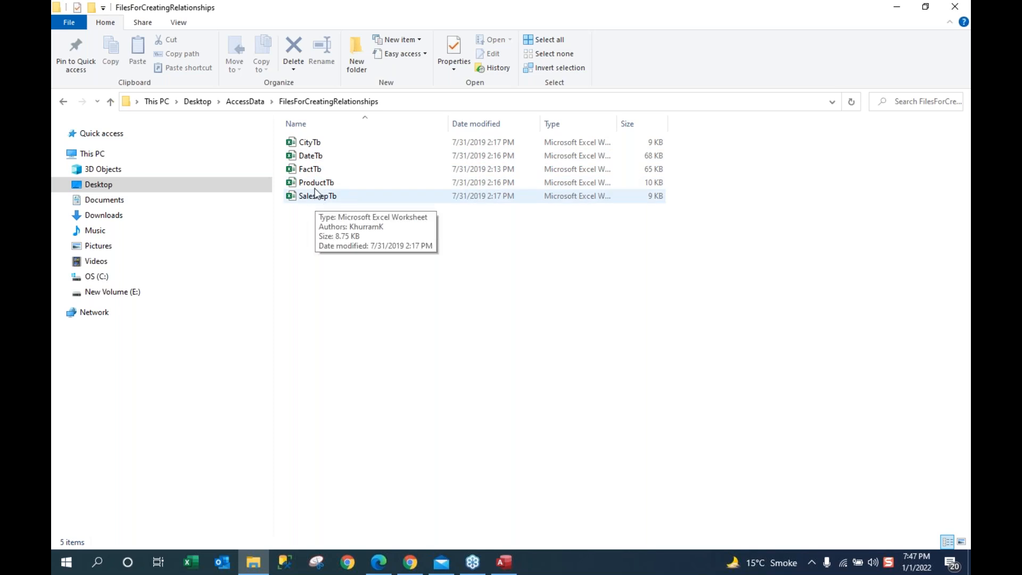
pyautogui.click(308, 169)
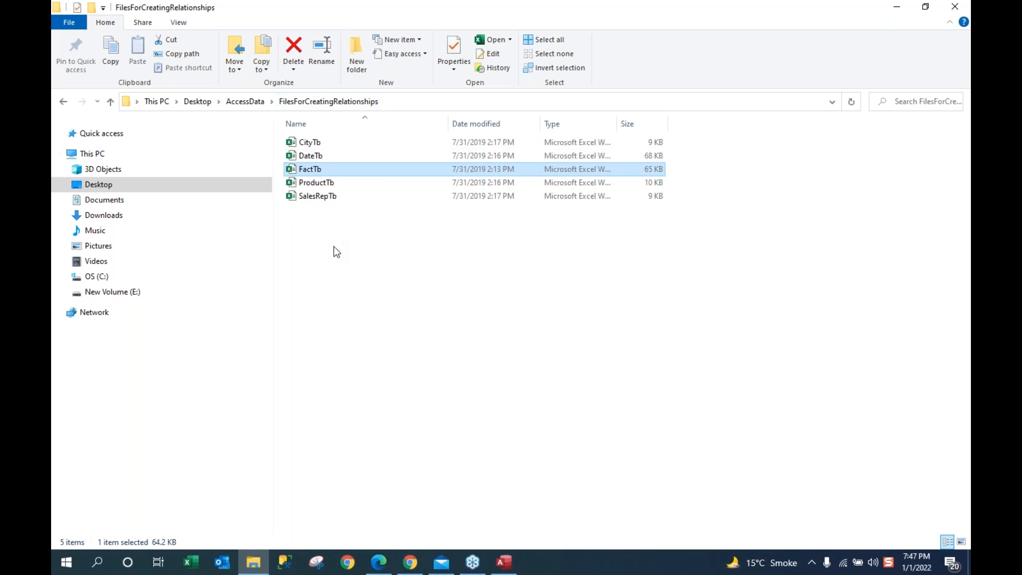
# Step: Return to Access and start importing the Excel file CityTb.xlsx from FilesForCreatingRelationships into a new table
pyautogui.click(505, 563)
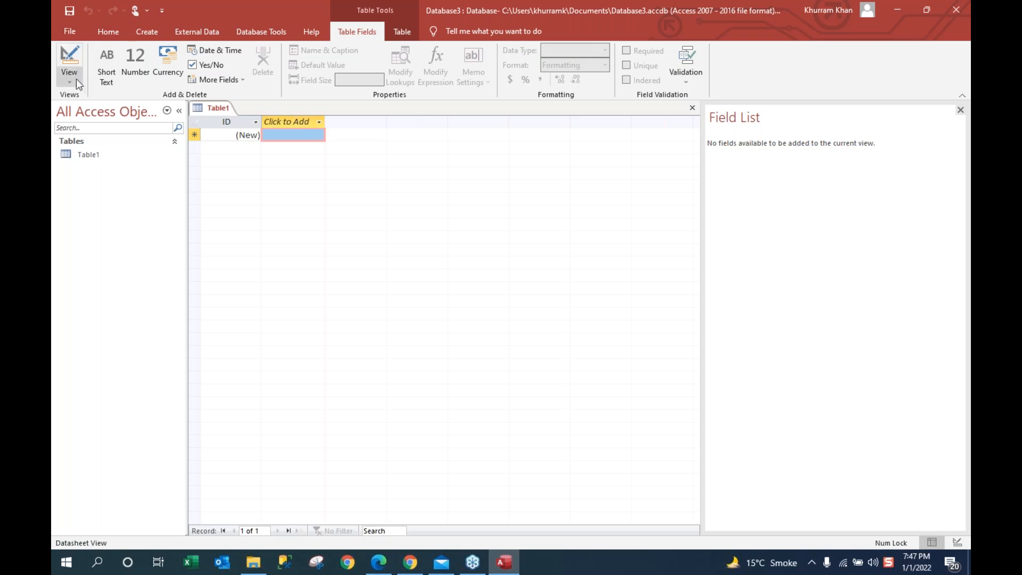
pyautogui.click(188, 33)
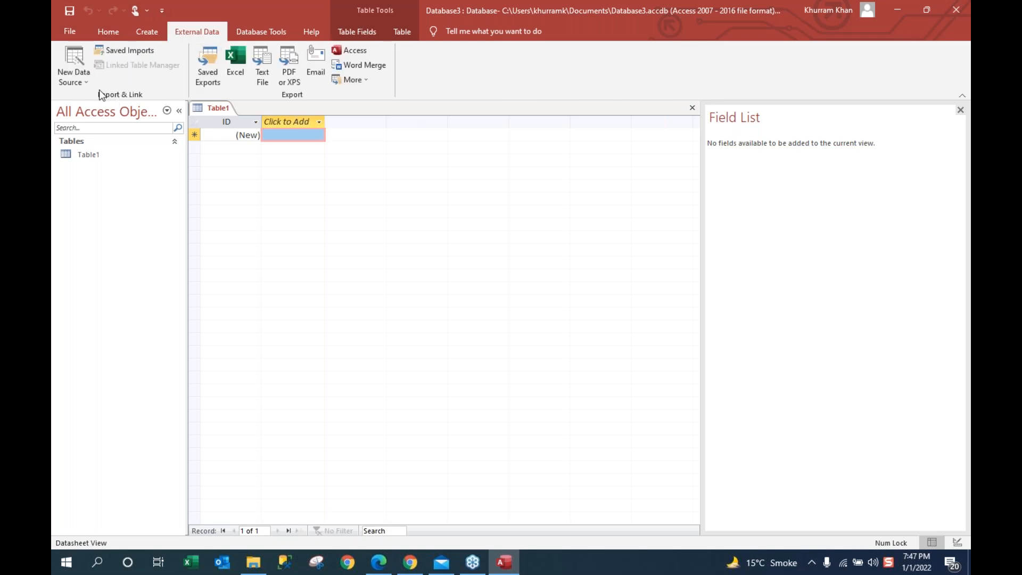
pyautogui.click(82, 82)
pyautogui.moveTo(115, 105)
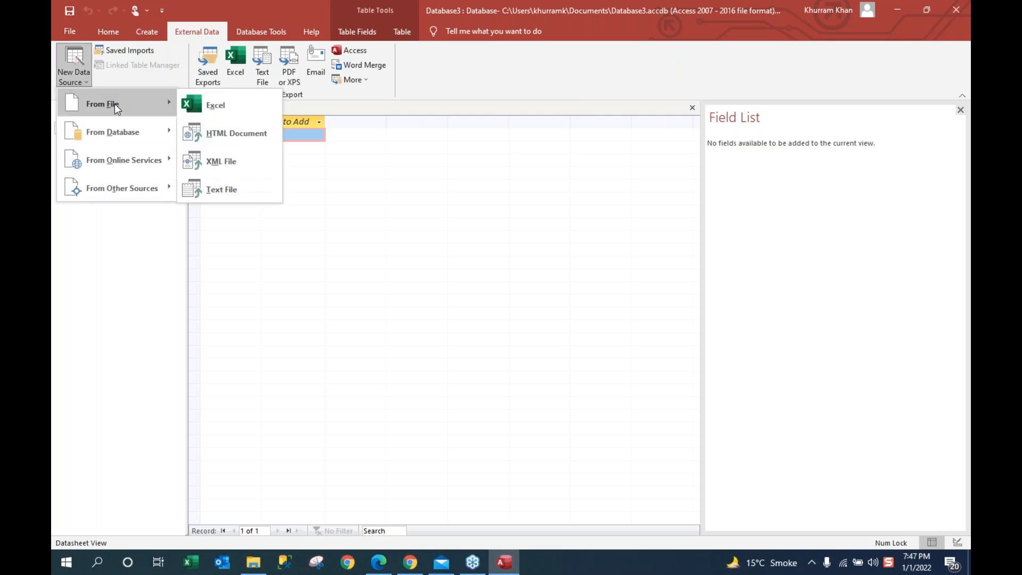
pyautogui.click(209, 106)
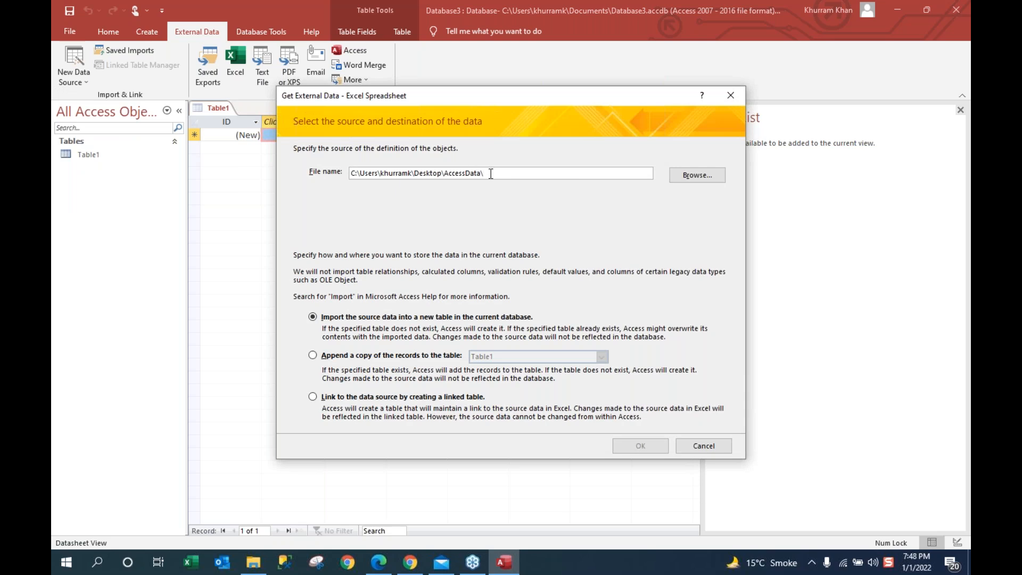
pyautogui.click(697, 175)
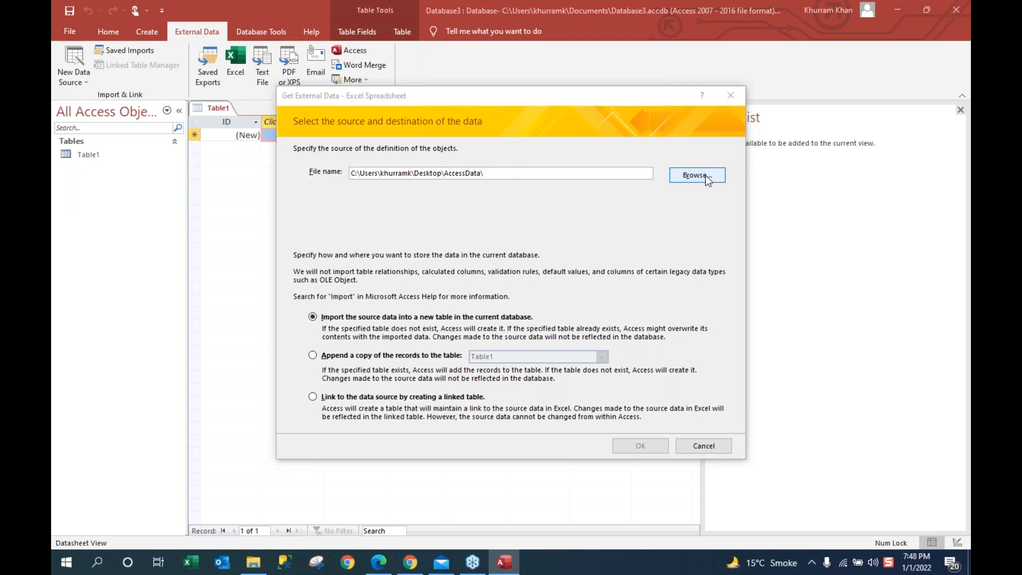
pyautogui.doubleClick(418, 201)
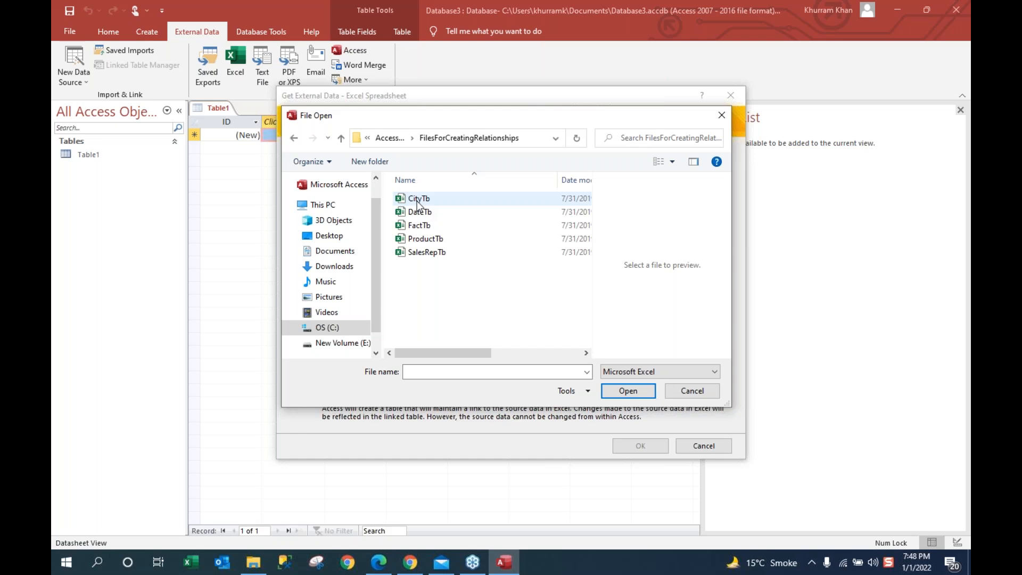
pyautogui.doubleClick(410, 199)
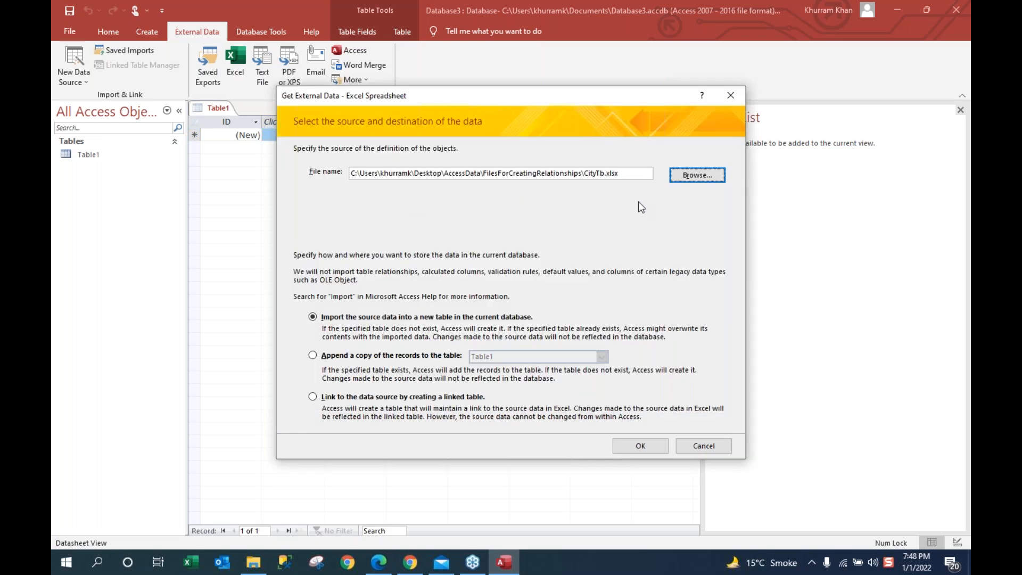
pyautogui.click(650, 449)
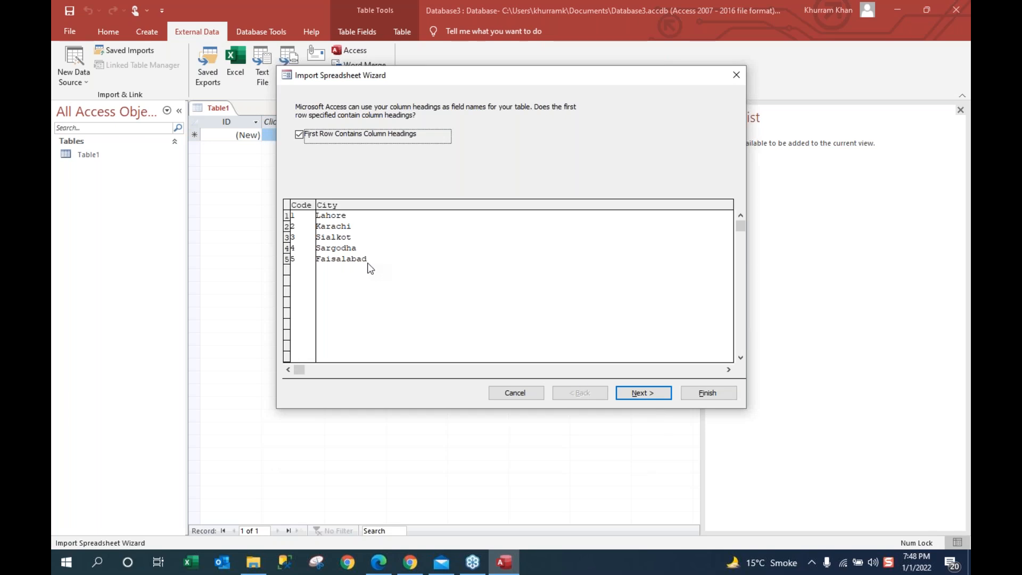
# Step: Accept the first-row column headings and default field options, and choose Code as the city table's own primary key
pyautogui.click(642, 394)
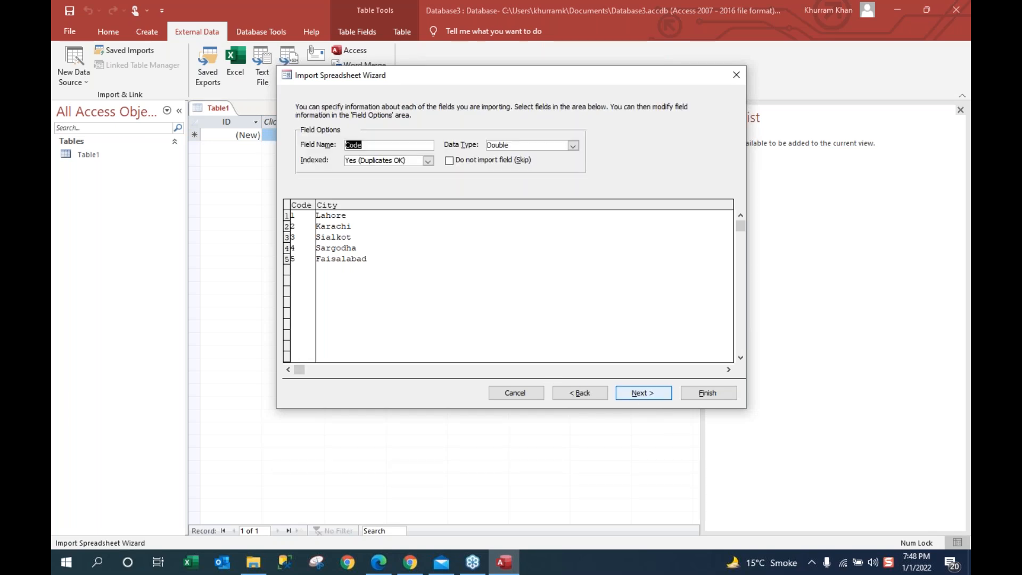
pyautogui.click(643, 393)
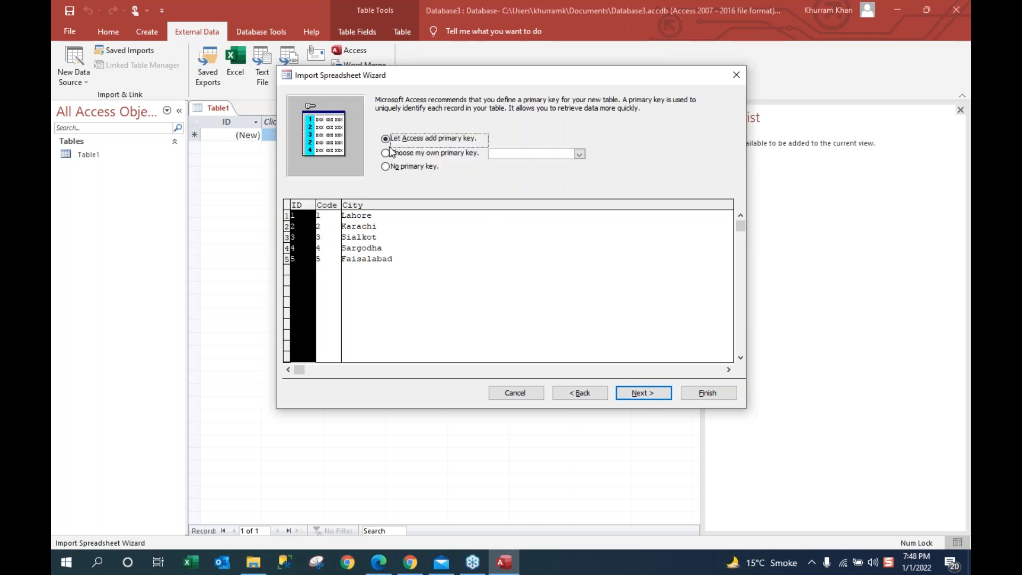
pyautogui.click(447, 153)
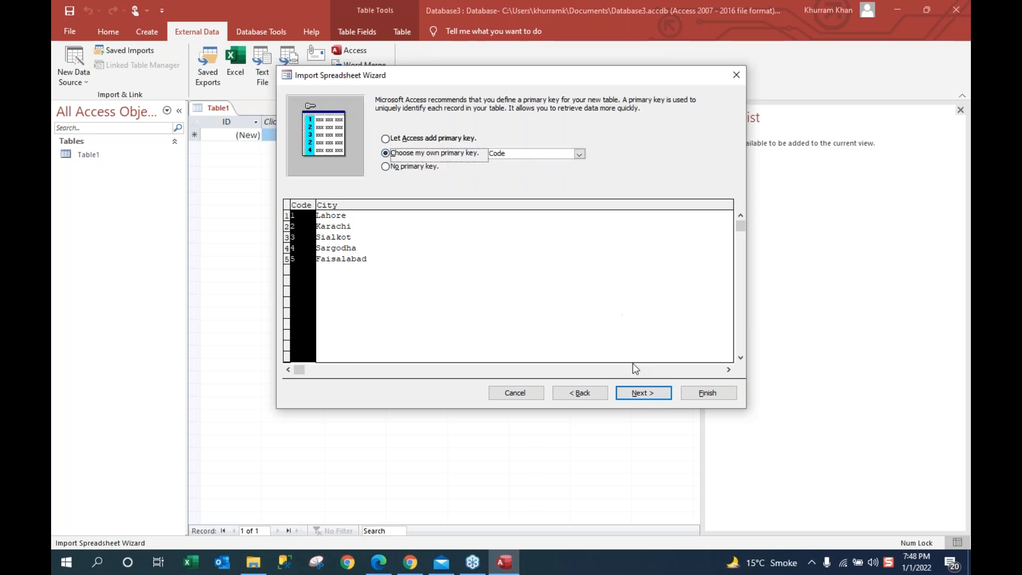
# Step: Finish importing the city data to a table named CityTb without saving the import steps
pyautogui.click(641, 394)
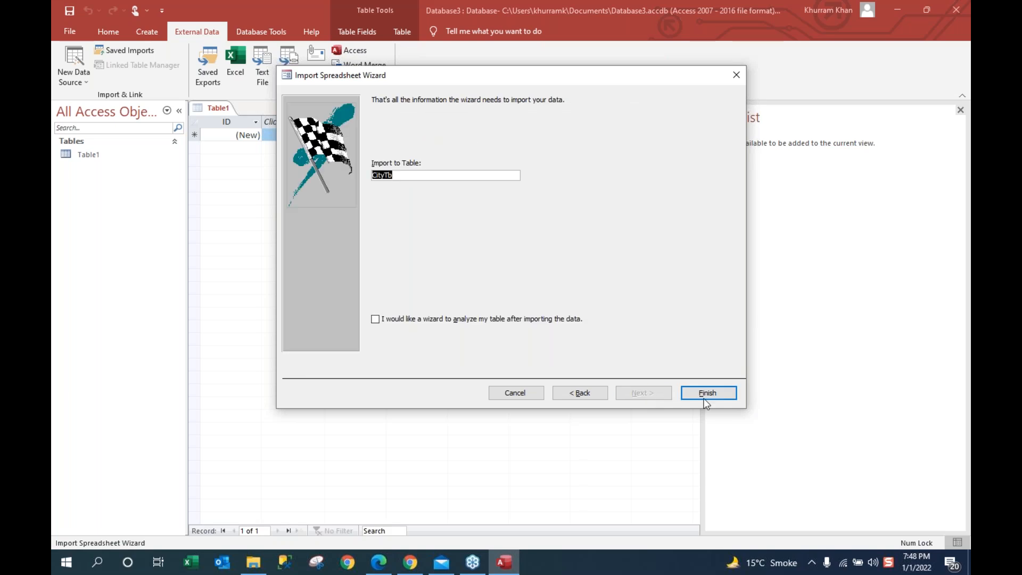
pyautogui.click(707, 394)
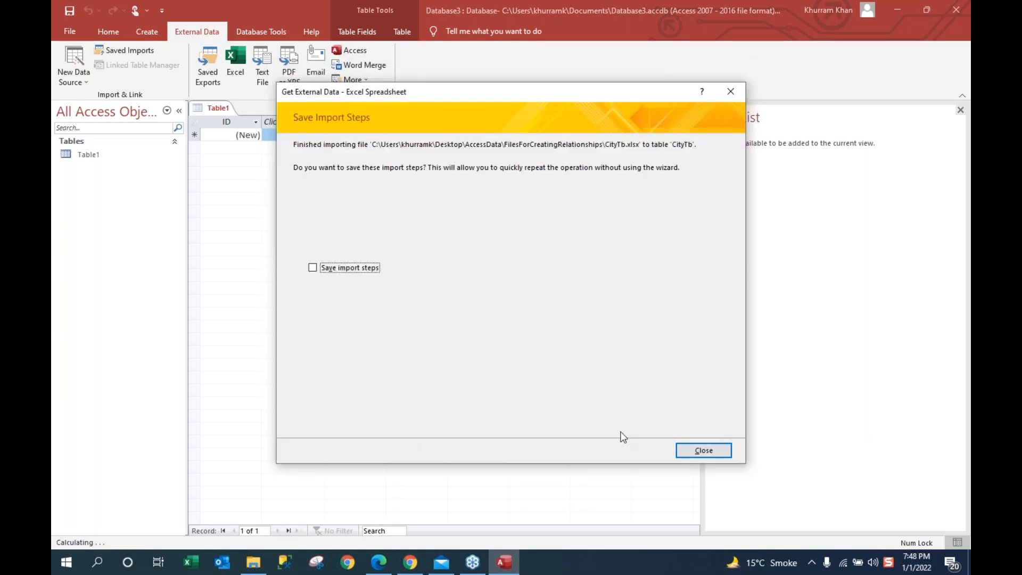
pyautogui.click(726, 453)
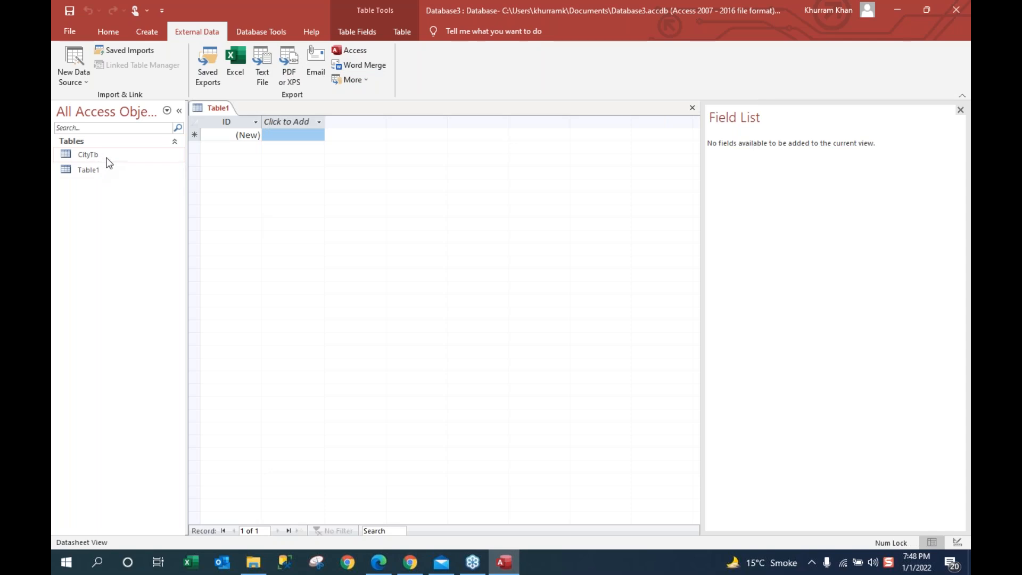
# Step: Start importing the Excel file DateTb.xlsx from FilesForCreatingRelationships into a new table
pyautogui.click(78, 78)
pyautogui.moveTo(107, 101)
pyautogui.click(229, 109)
pyautogui.click(698, 176)
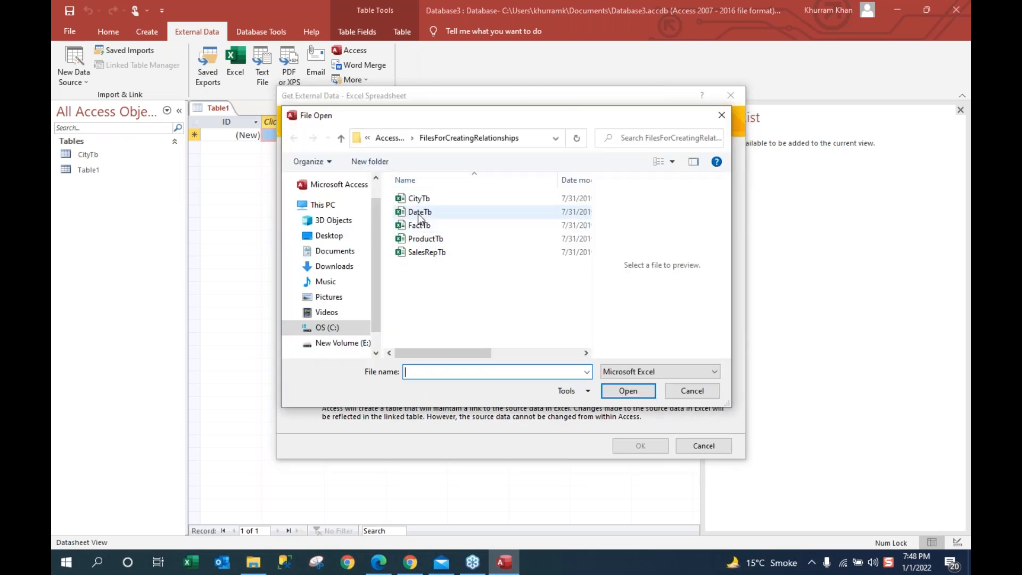
pyautogui.click(420, 213)
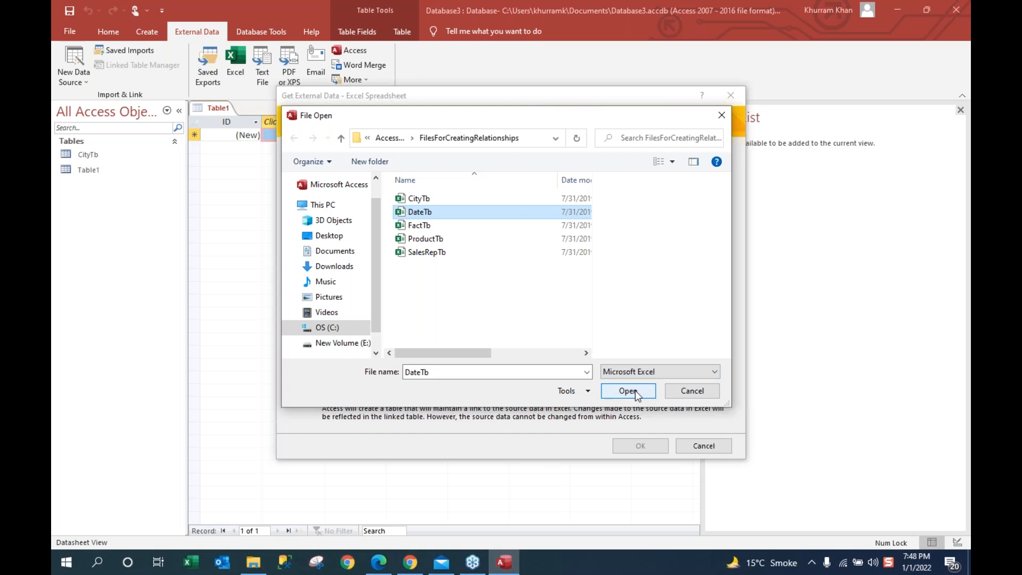
pyautogui.click(628, 390)
pyautogui.click(636, 446)
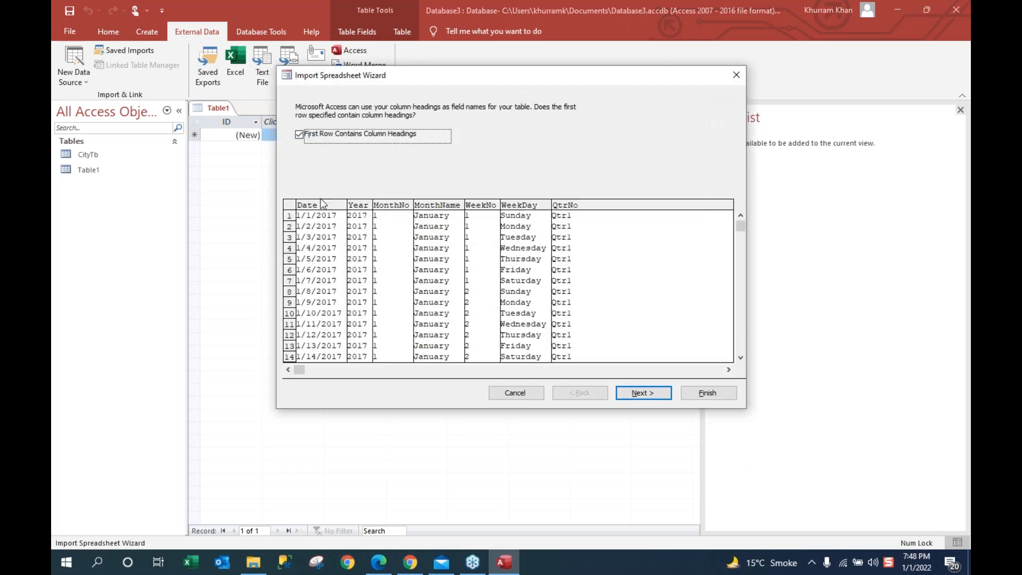
# Step: Keep the column headings and default field options, choose the table's own primary key, and finish the import as DateTb without saving the steps
pyautogui.click(639, 392)
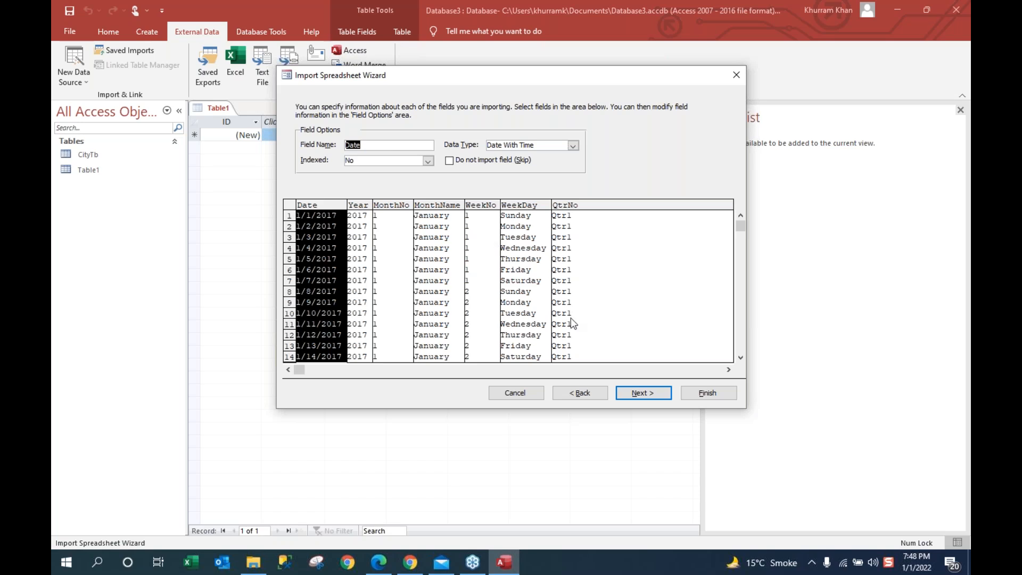
pyautogui.click(639, 394)
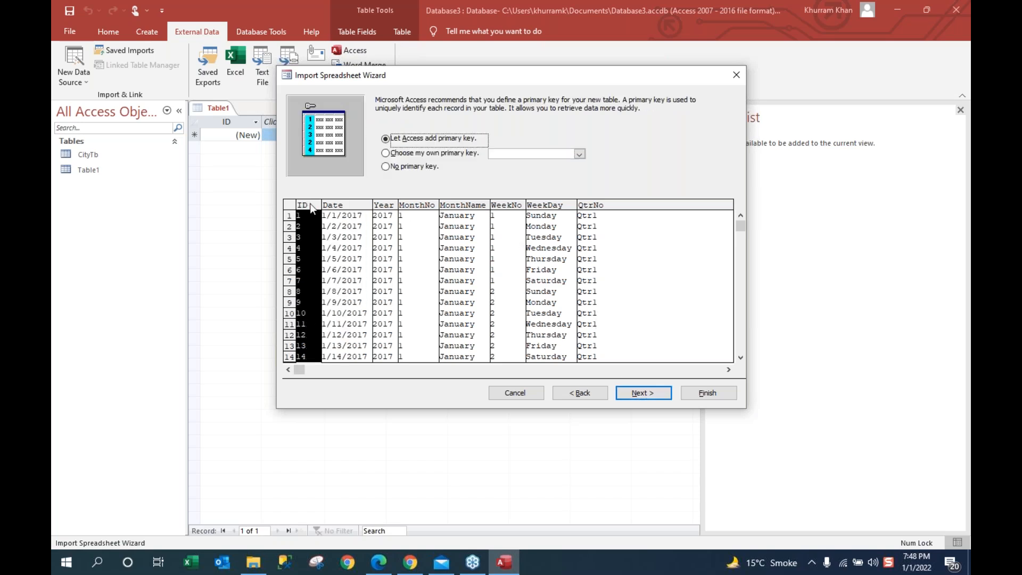
pyautogui.click(395, 154)
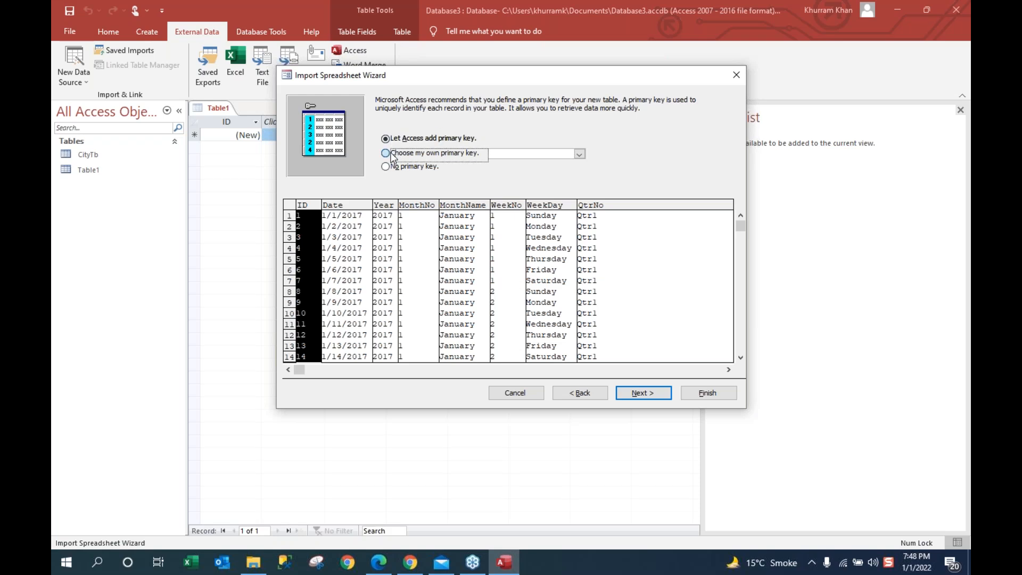
pyautogui.click(639, 393)
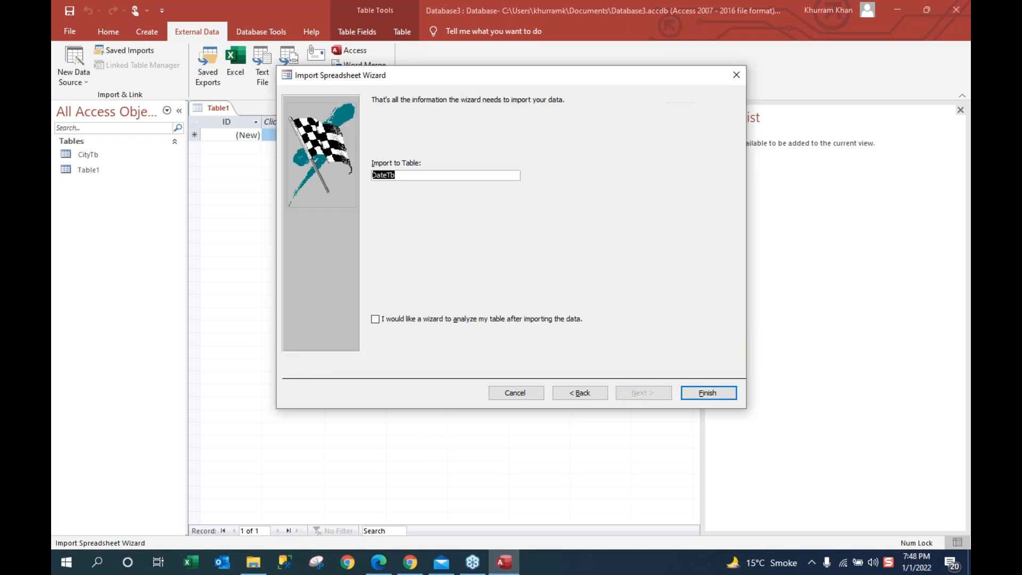
pyautogui.click(705, 394)
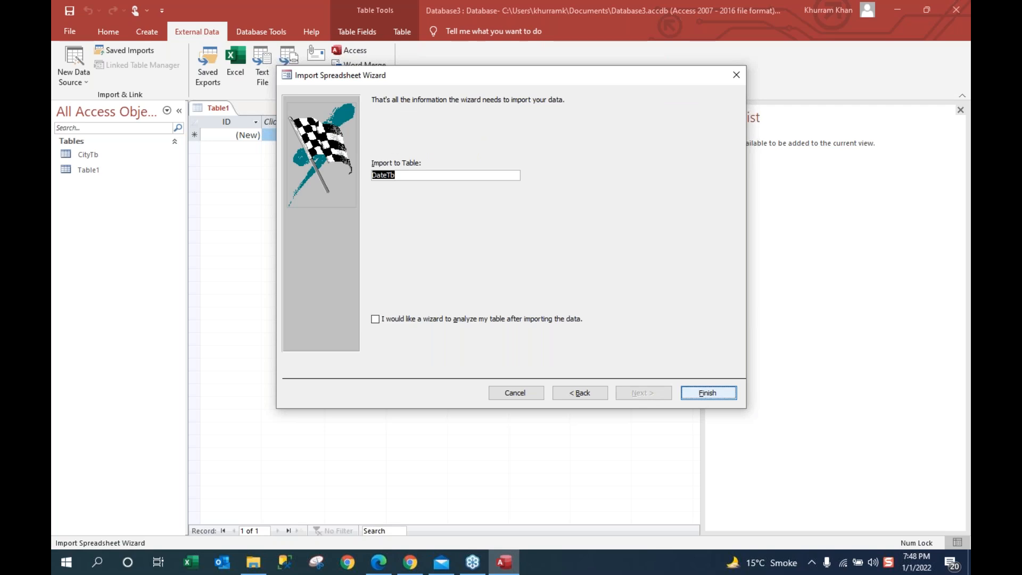
pyautogui.click(698, 450)
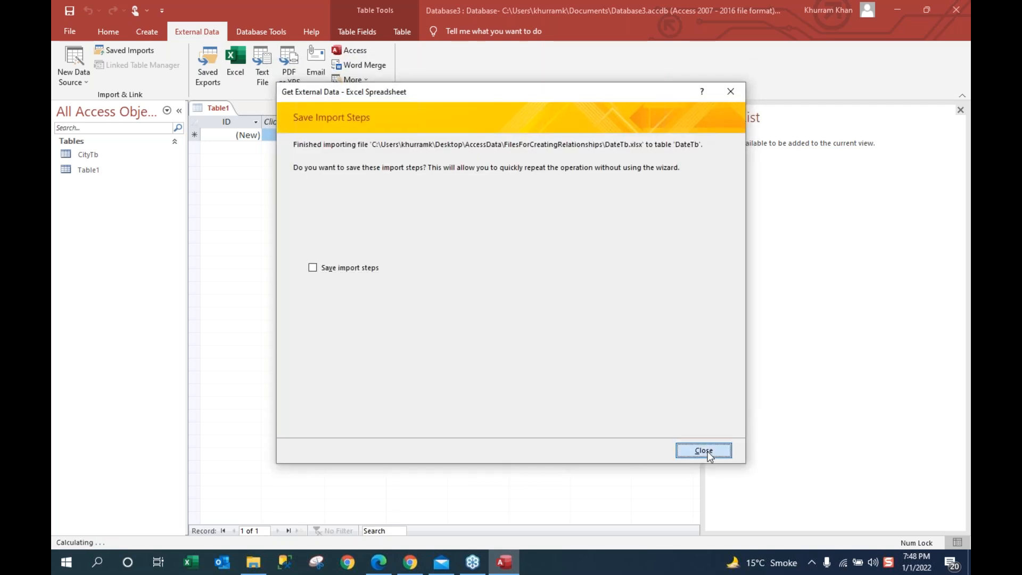
# Step: Start importing the Excel file FactTb.xlsx from FilesForCreatingRelationships into a new table
pyautogui.click(82, 75)
pyautogui.moveTo(137, 106)
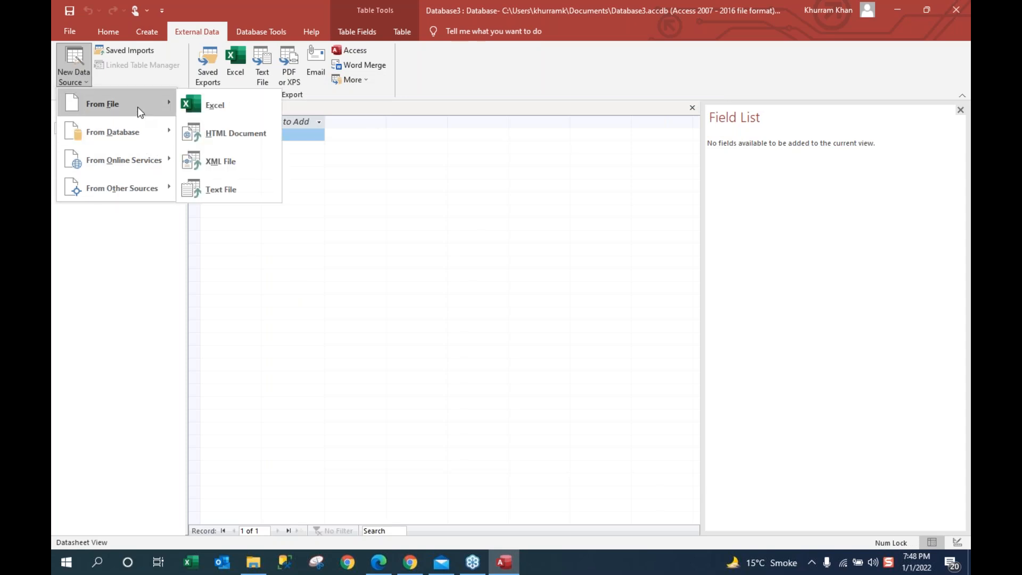
pyautogui.click(209, 111)
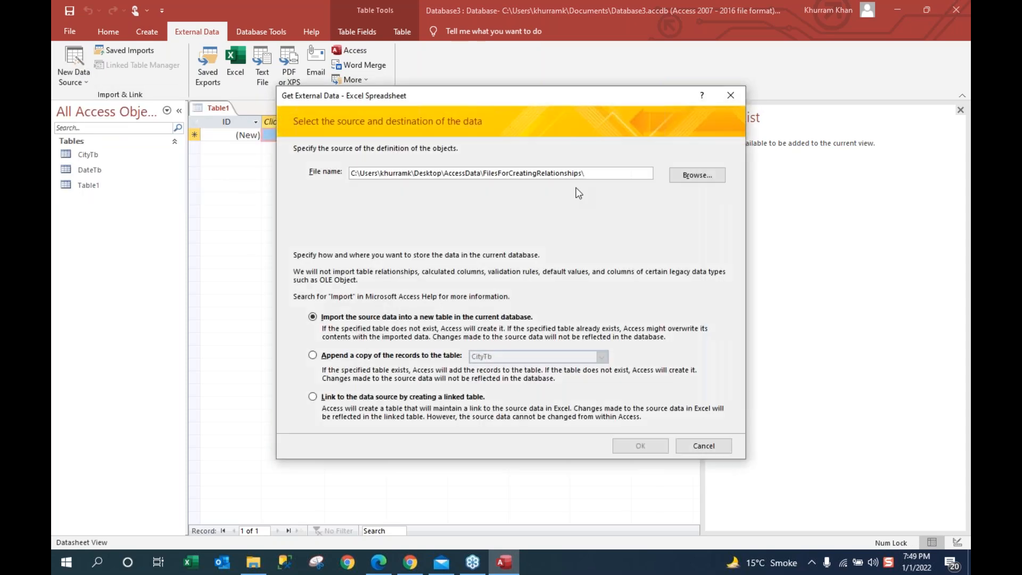
pyautogui.click(698, 179)
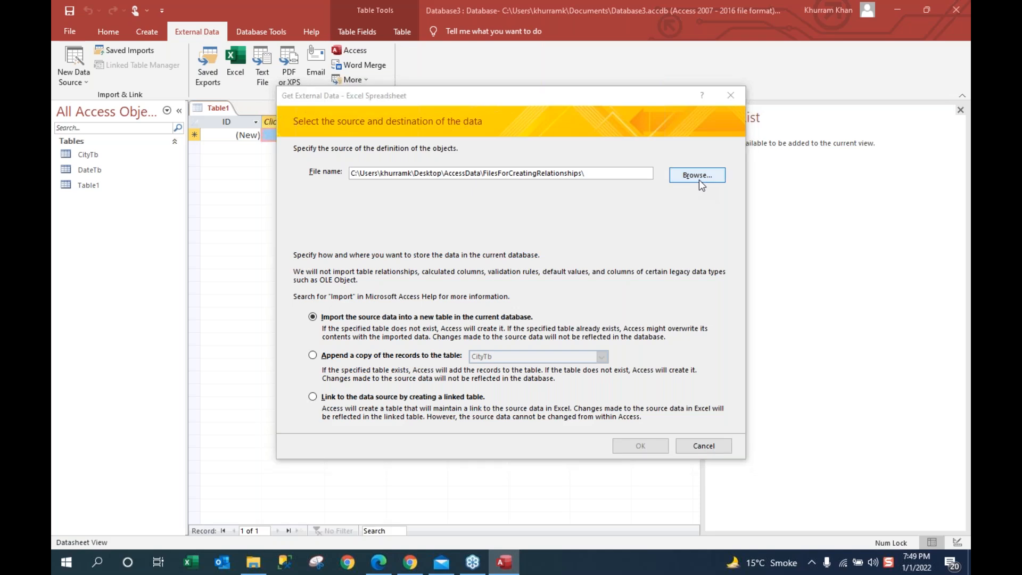
pyautogui.doubleClick(418, 226)
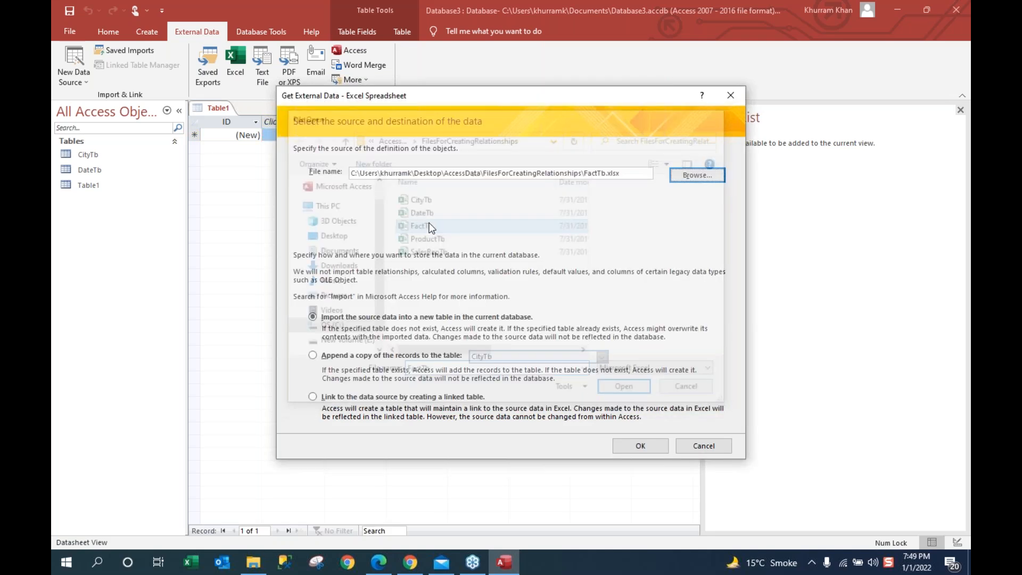
pyautogui.press('Return')
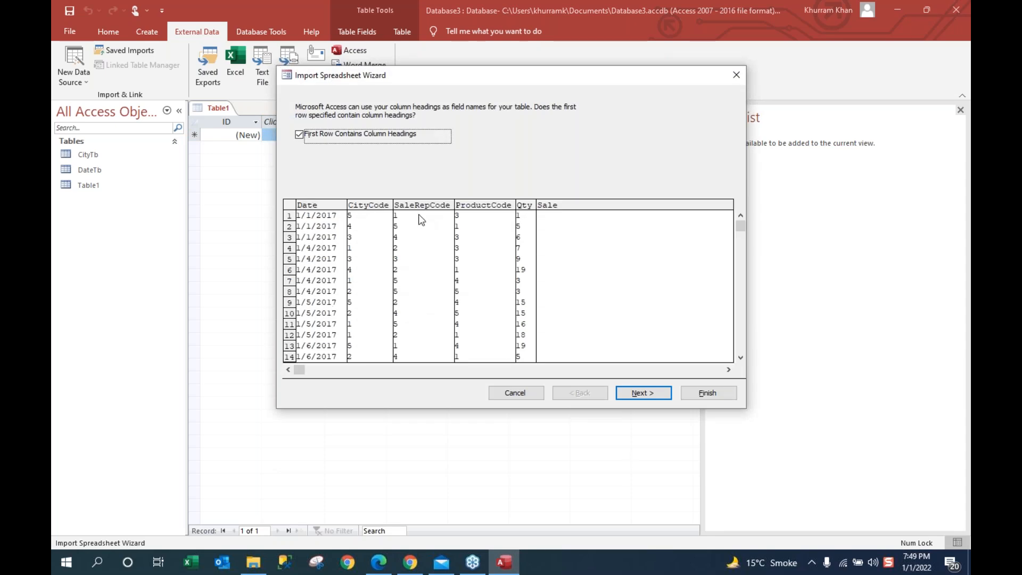
# Step: Keep the default headings and field options, choose Date as the primary key, and finish the import as FactTb without saving the steps
pyautogui.click(638, 393)
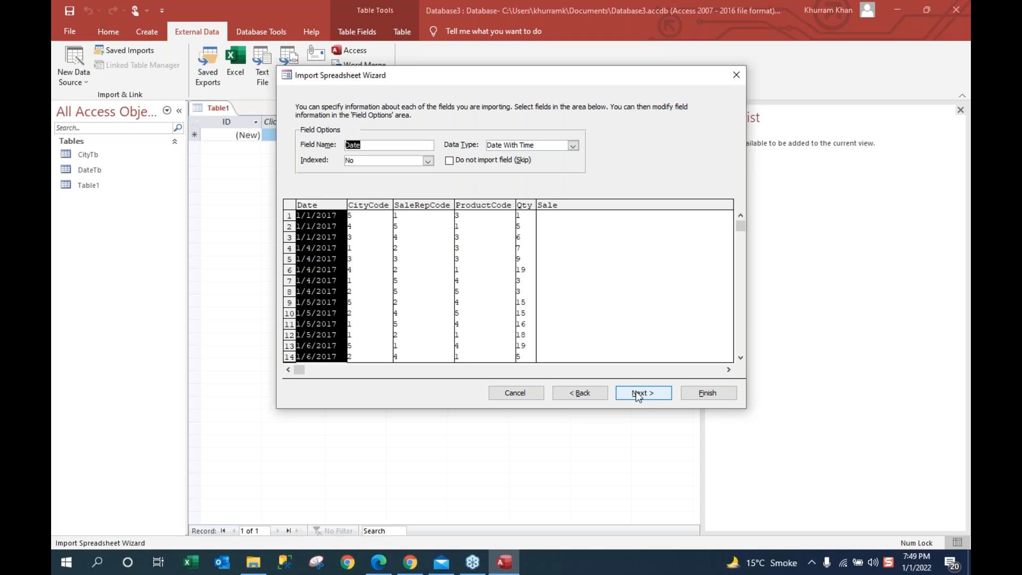
pyautogui.click(639, 394)
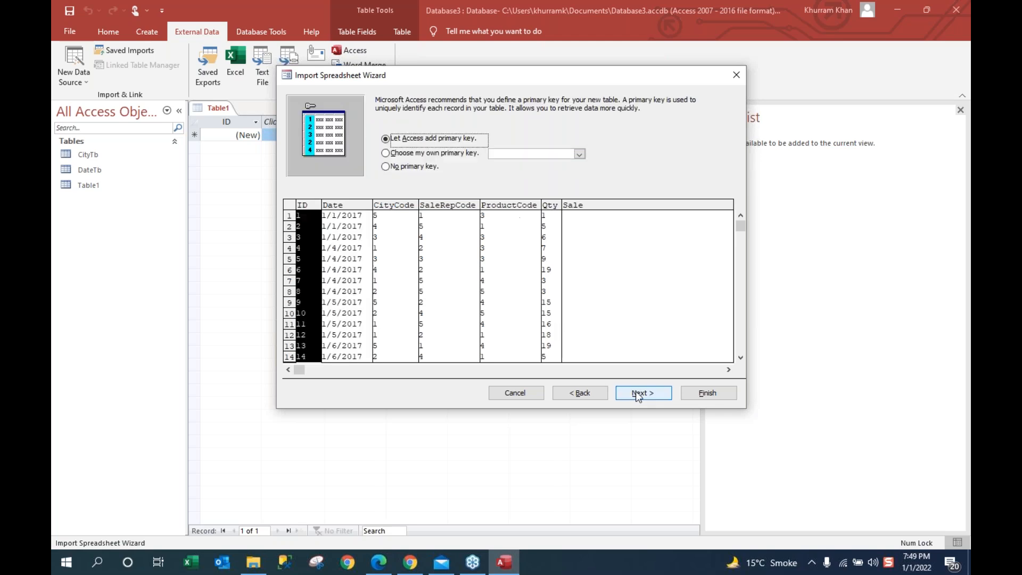
pyautogui.click(399, 155)
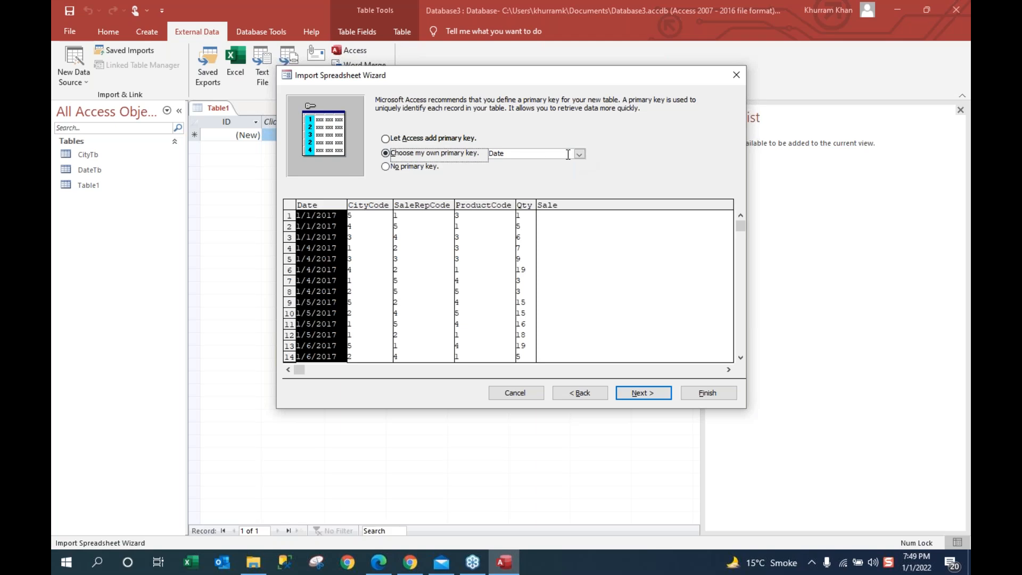
pyautogui.click(648, 394)
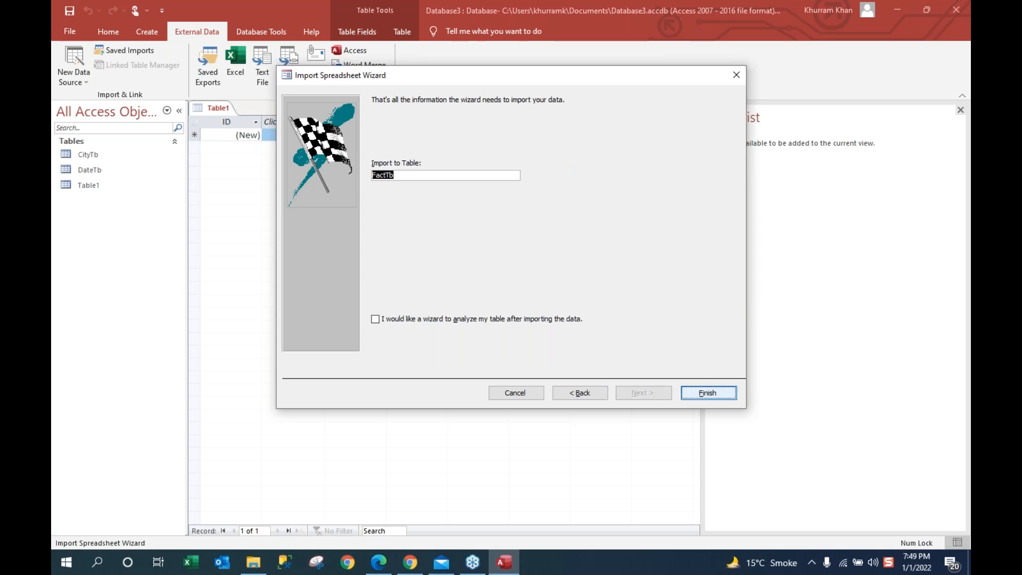
pyautogui.click(702, 394)
pyautogui.click(516, 319)
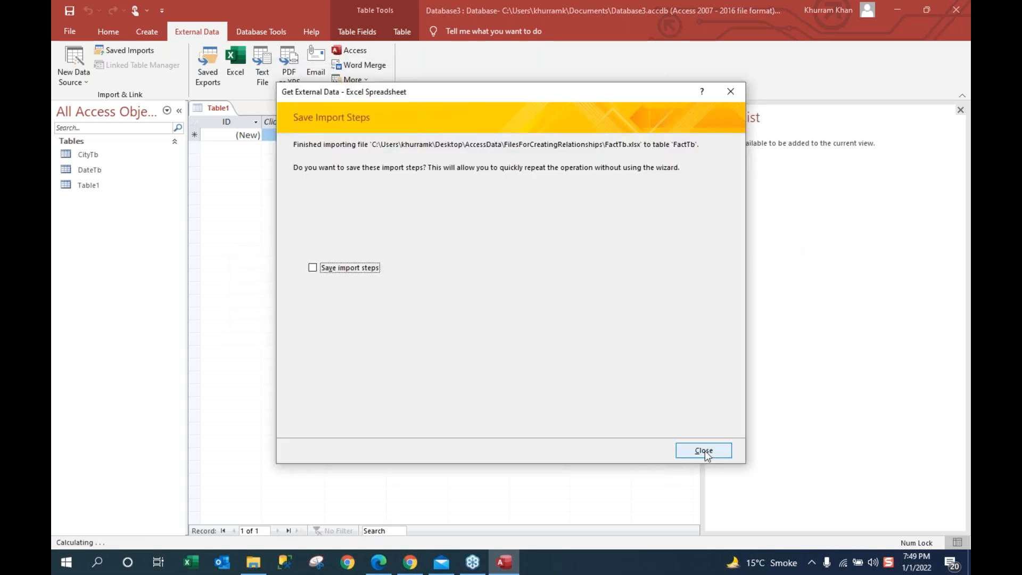
pyautogui.click(704, 450)
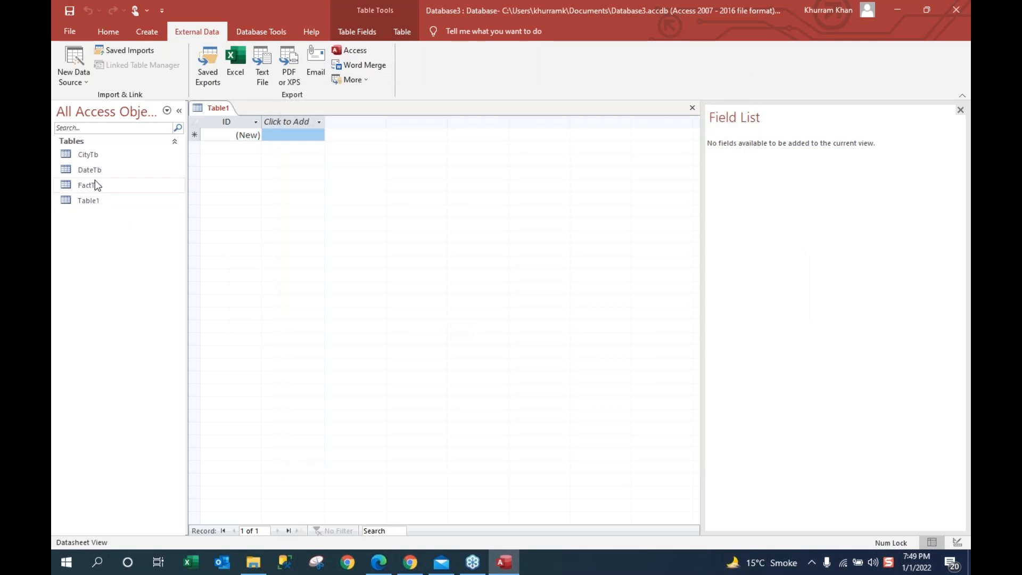
# Step: Start importing the Excel file ProductTb.xlsx from FilesForCreatingRelationships into a new table
pyautogui.click(77, 77)
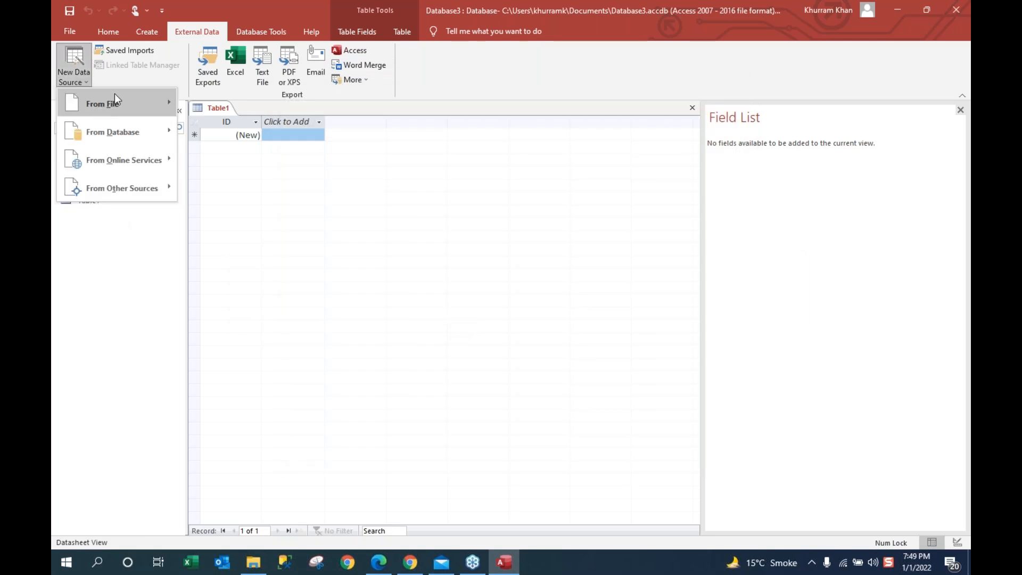
pyautogui.moveTo(120, 107)
pyautogui.click(224, 113)
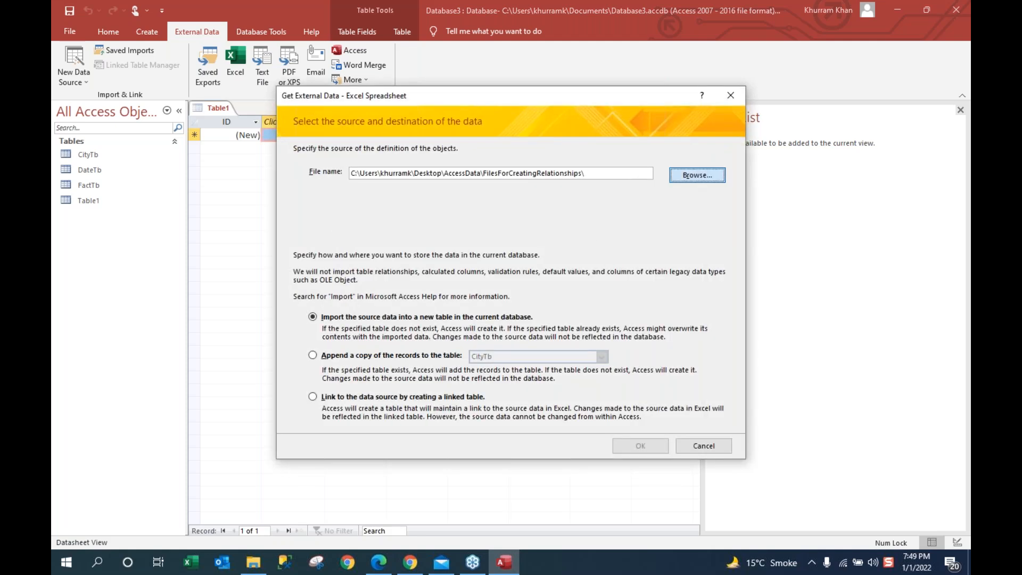
pyautogui.click(690, 173)
pyautogui.doubleClick(429, 241)
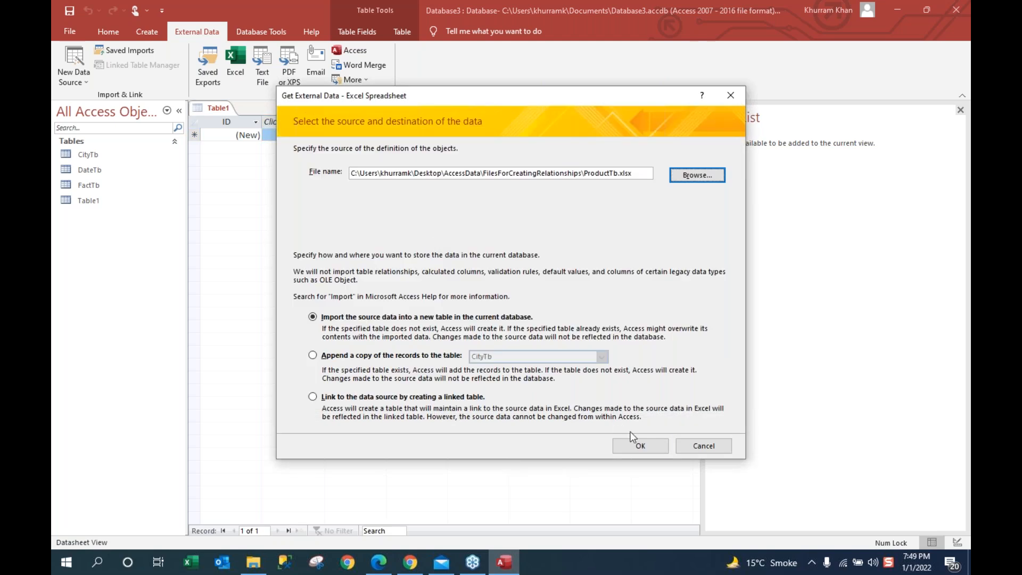
pyautogui.click(641, 447)
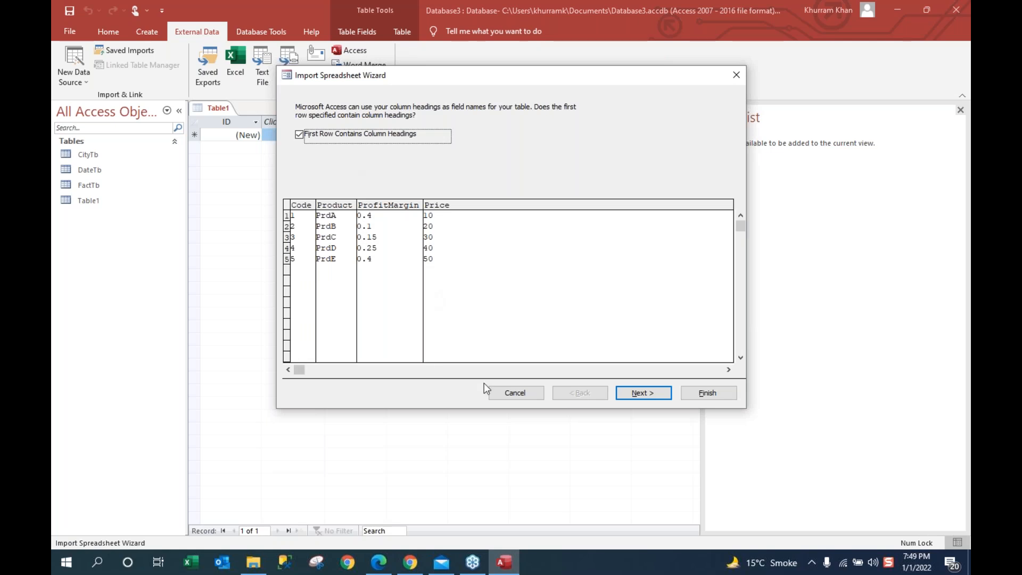
# Step: Accept the first-row column headings and index the product table's Code field as Yes (No Duplicates)
pyautogui.click(650, 395)
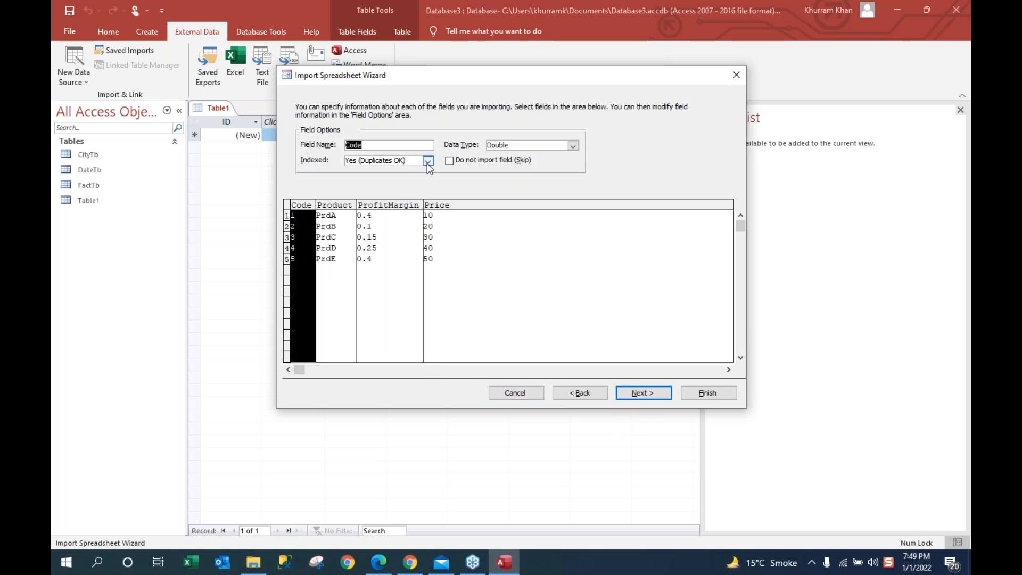
pyautogui.click(427, 162)
pyautogui.click(426, 190)
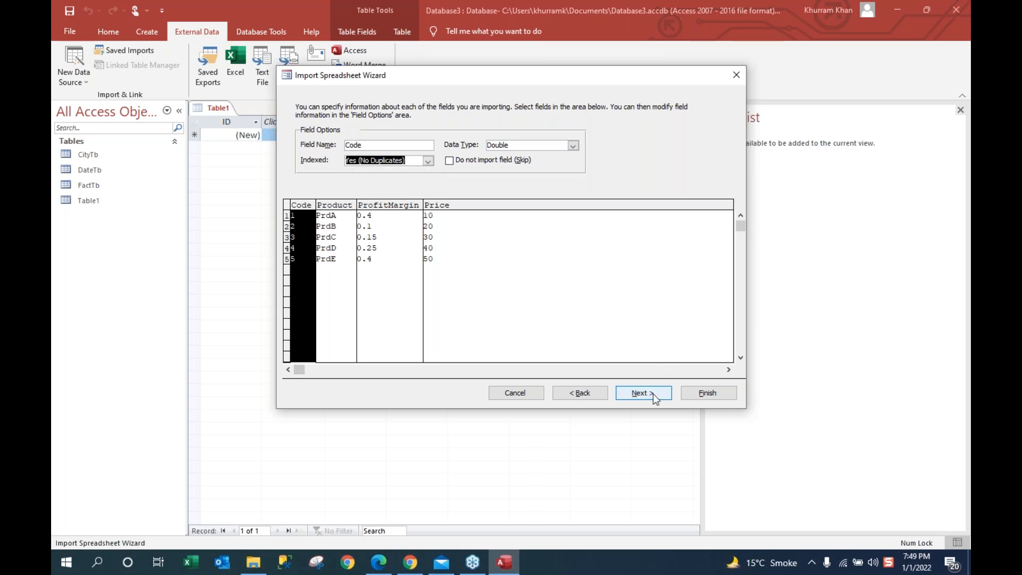
pyautogui.click(643, 393)
# Step: Choose Code as the product table's own primary key and finish the import as ProductTb without saving the steps
pyautogui.click(398, 153)
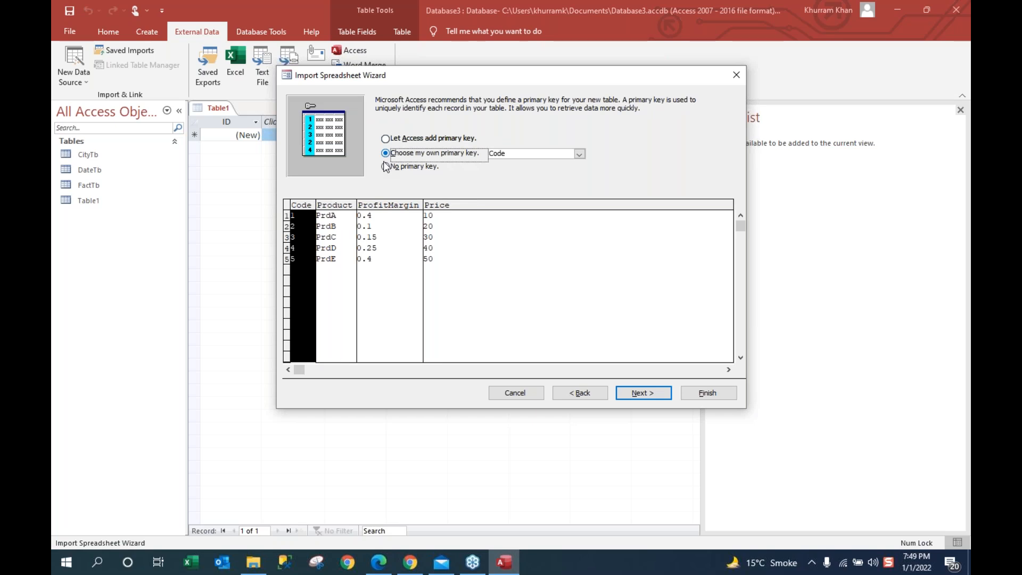
pyautogui.click(654, 393)
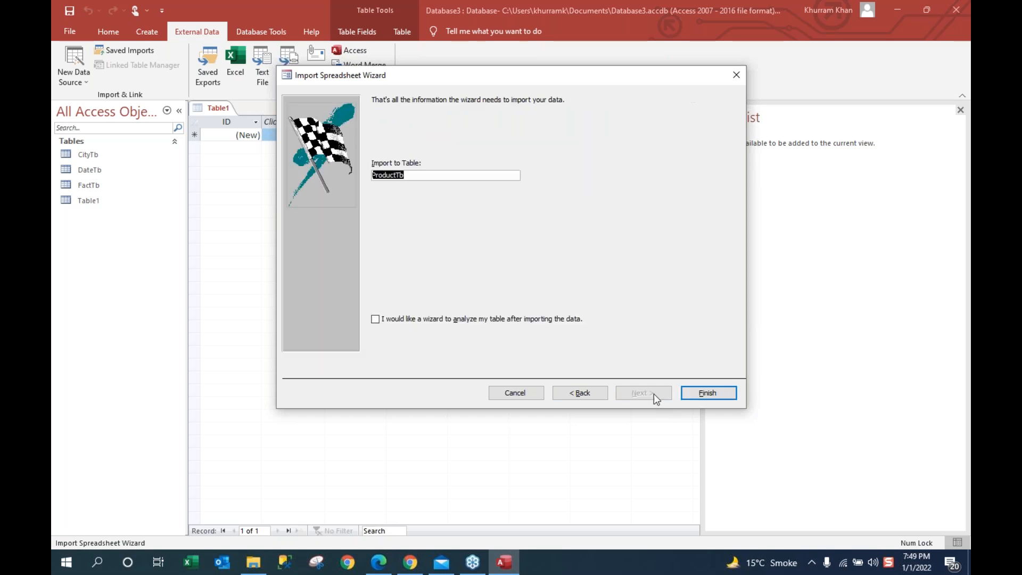
pyautogui.press('Return')
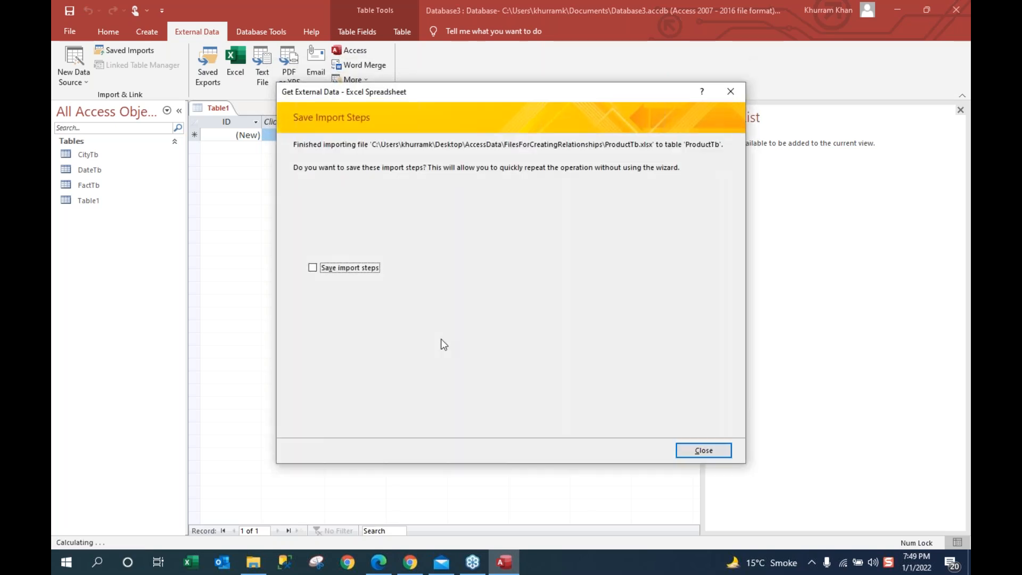
pyautogui.click(701, 451)
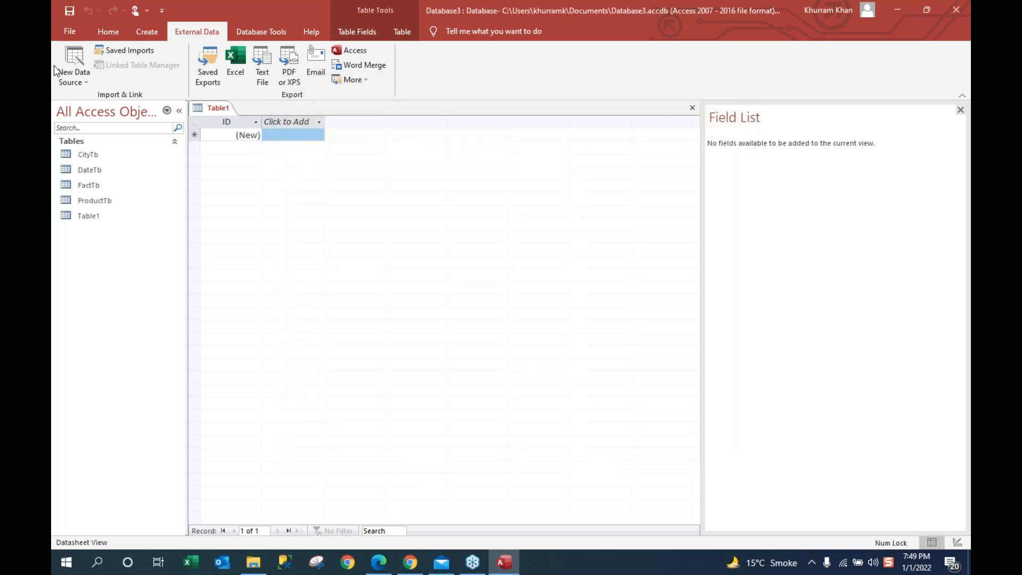
# Step: Start importing the Excel file SalesRepTb.xlsx from FilesForCreatingRelationships into a new table
pyautogui.click(74, 66)
pyautogui.moveTo(127, 102)
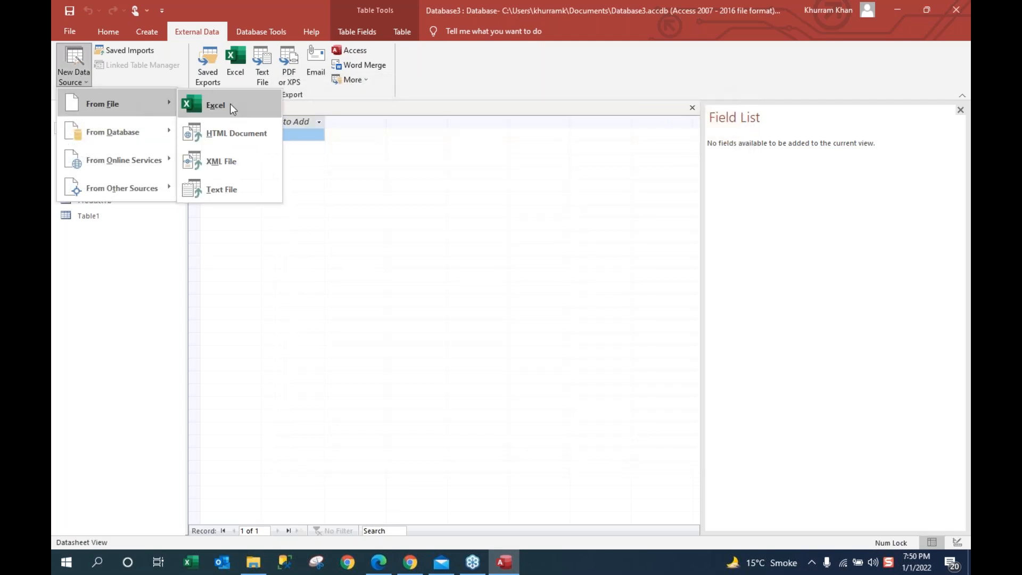
pyautogui.click(230, 103)
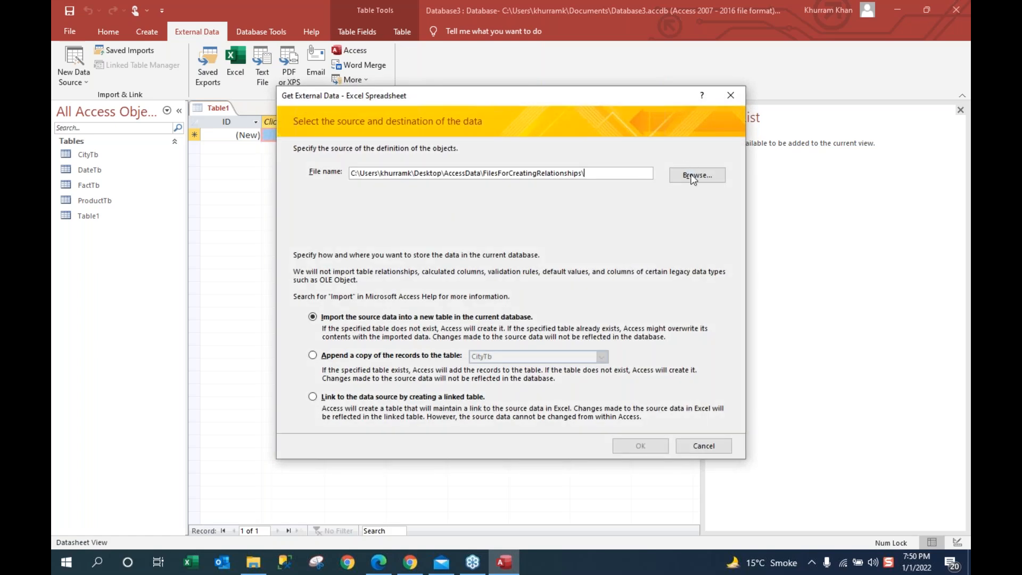
pyautogui.click(692, 186)
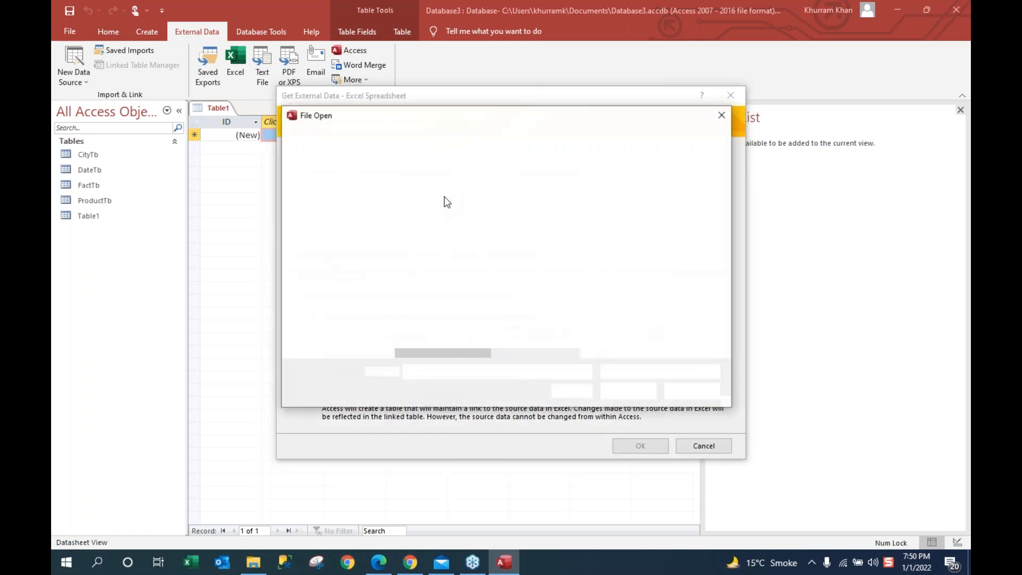
pyautogui.doubleClick(436, 257)
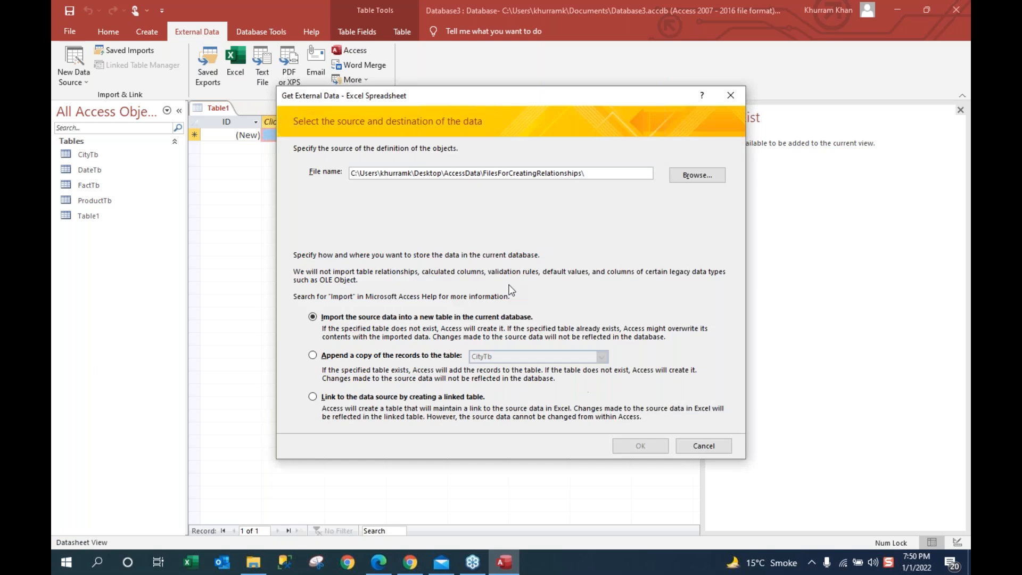
pyautogui.click(625, 445)
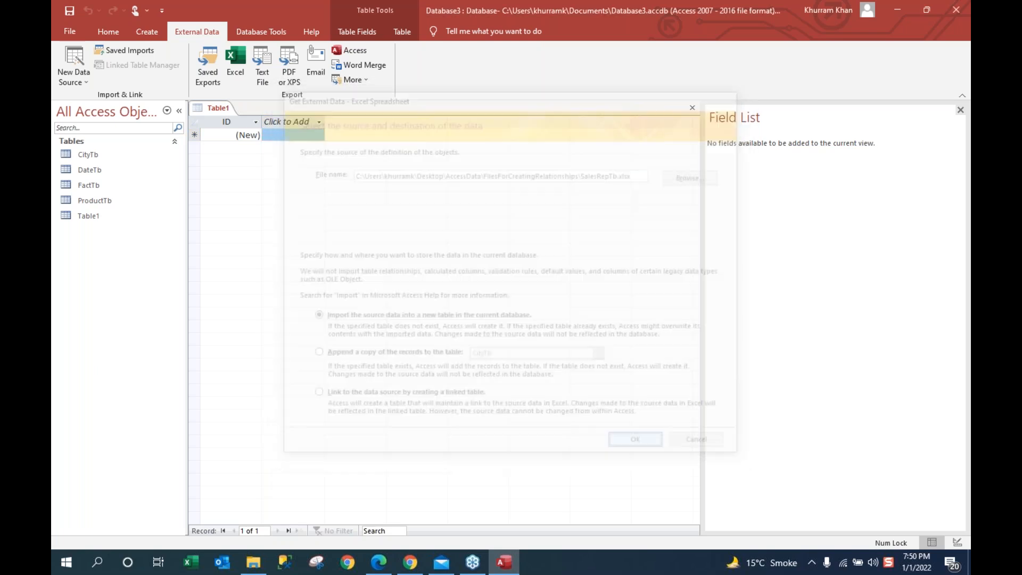
# Step: Accept the first-row column headings and index the sales rep table's Code field as Yes (No Duplicates)
pyautogui.click(644, 392)
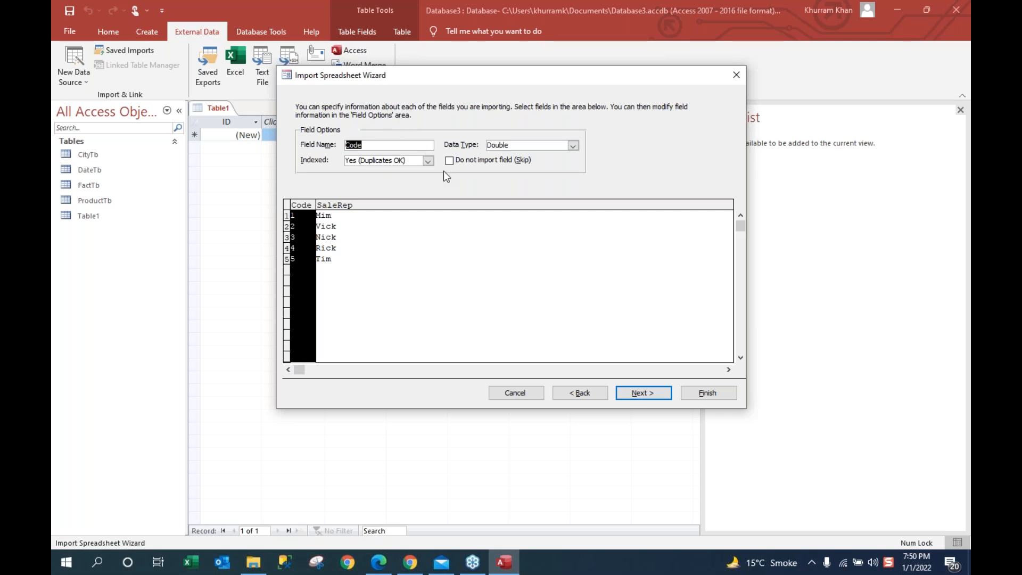
pyautogui.click(428, 160)
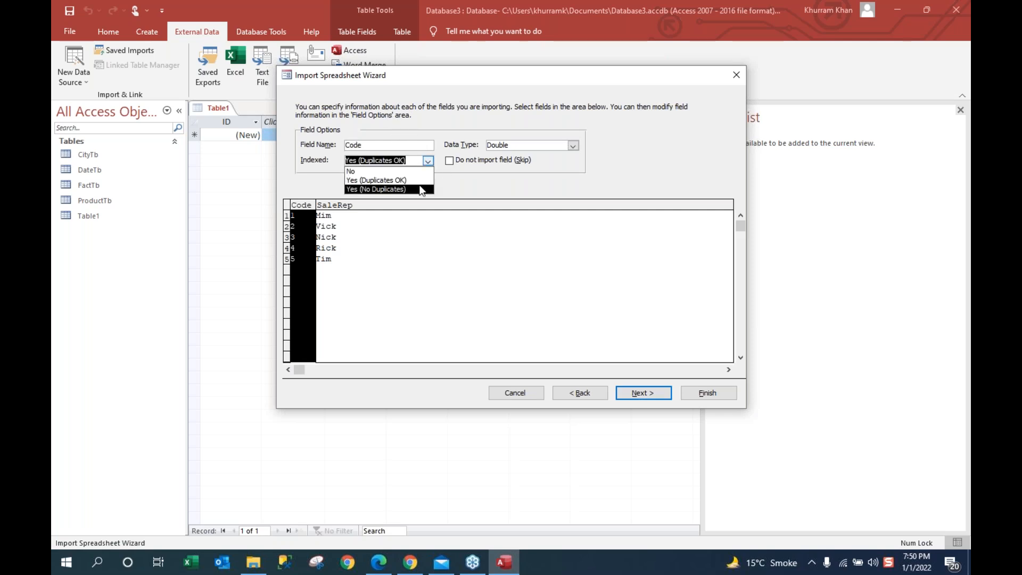
pyautogui.click(420, 189)
pyautogui.click(657, 391)
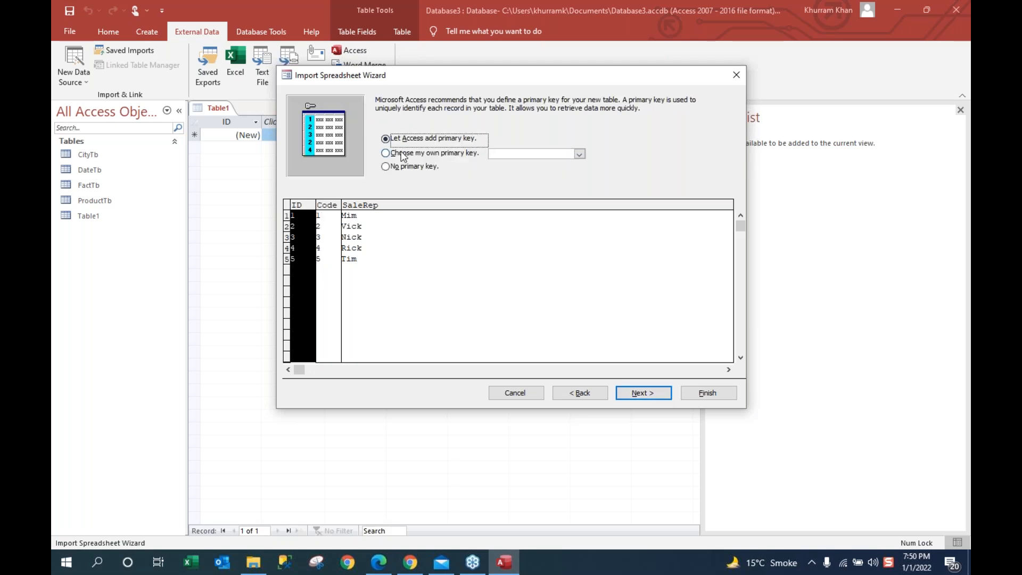
# Step: Choose Code as the sales rep table's own primary key and finish the import as SalesRepTb without saving the steps
pyautogui.click(403, 154)
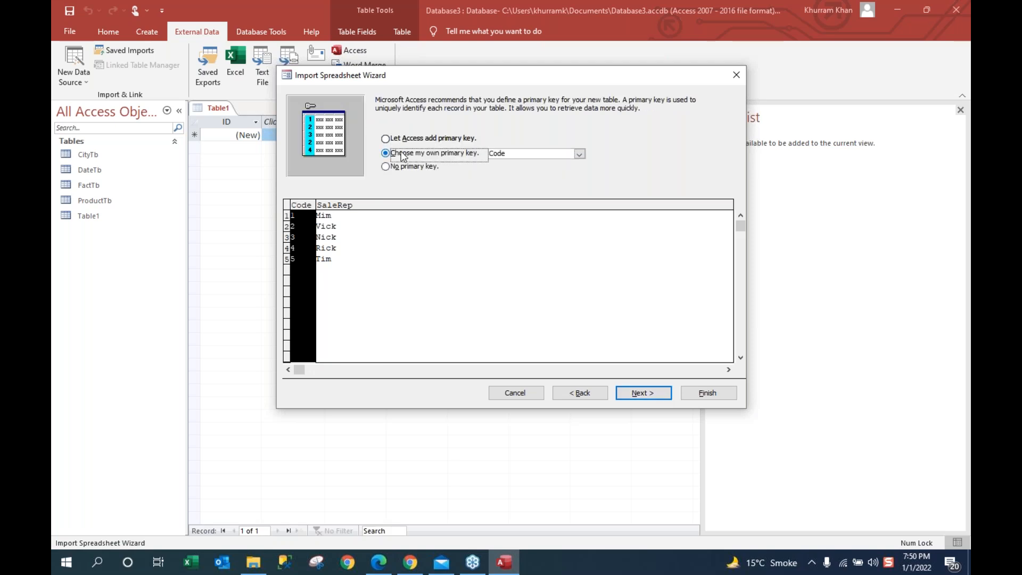
pyautogui.click(651, 392)
pyautogui.click(707, 392)
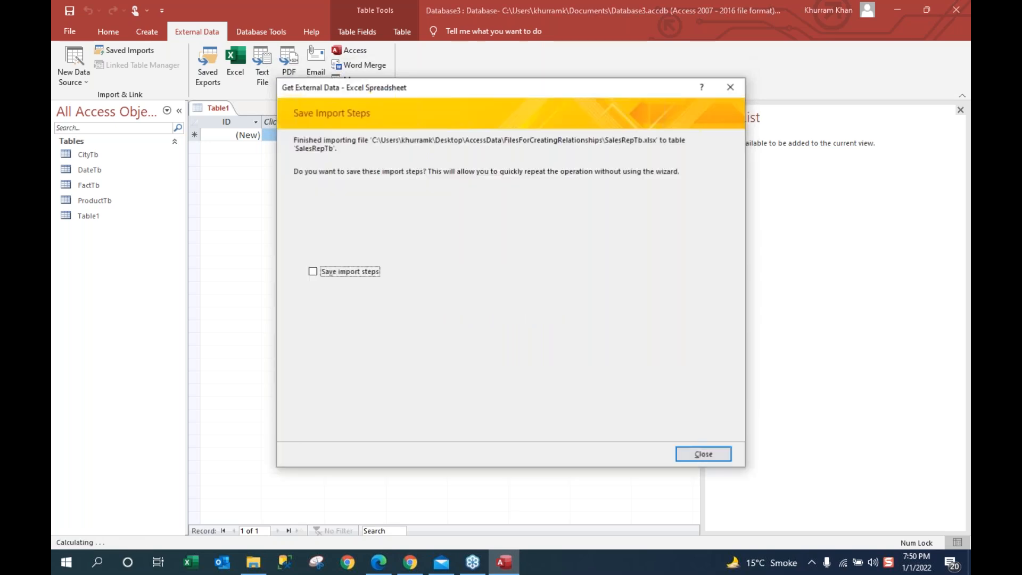
pyautogui.click(714, 452)
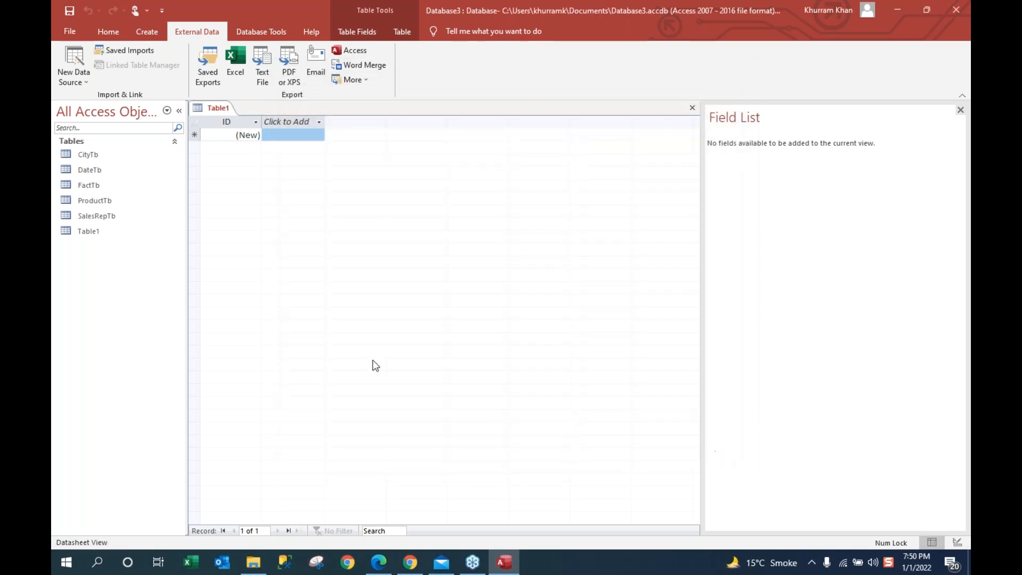
# Step: Open the CityTb, ProductTb, SalesRepTb and DateTb tables to examine their imported fields and records
pyautogui.click(85, 159)
pyautogui.doubleClick(85, 155)
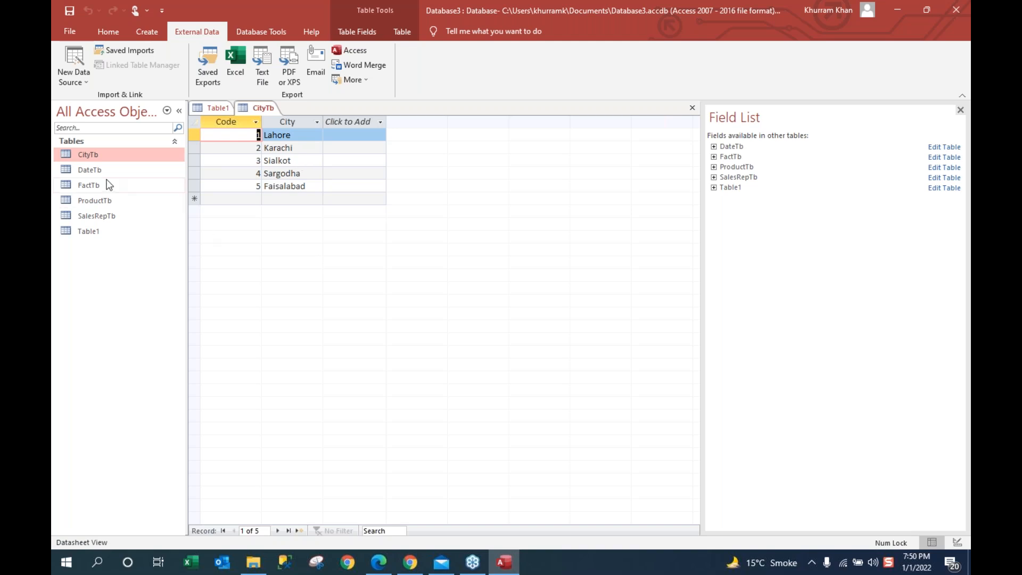
pyautogui.doubleClick(101, 200)
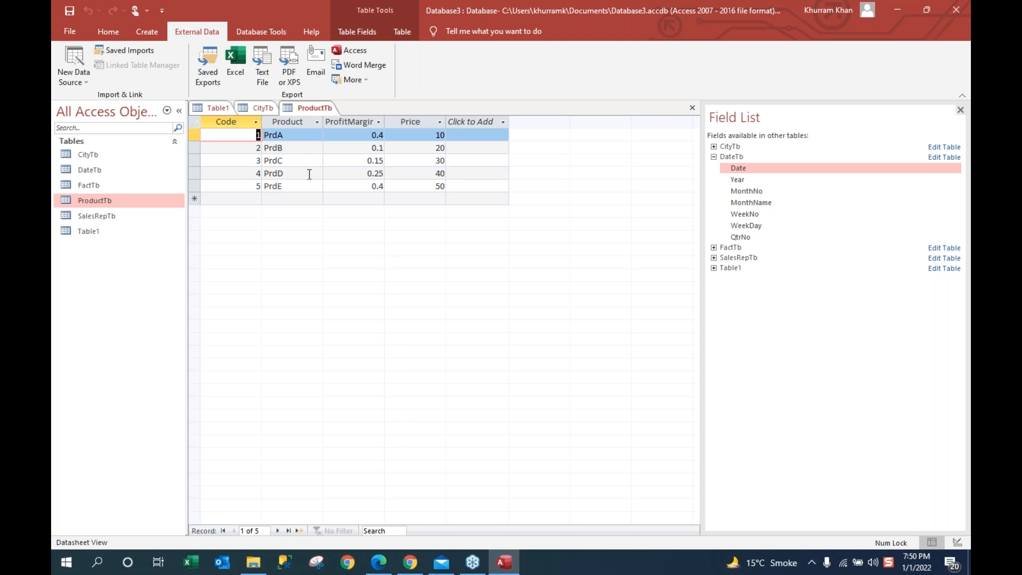
pyautogui.doubleClick(109, 217)
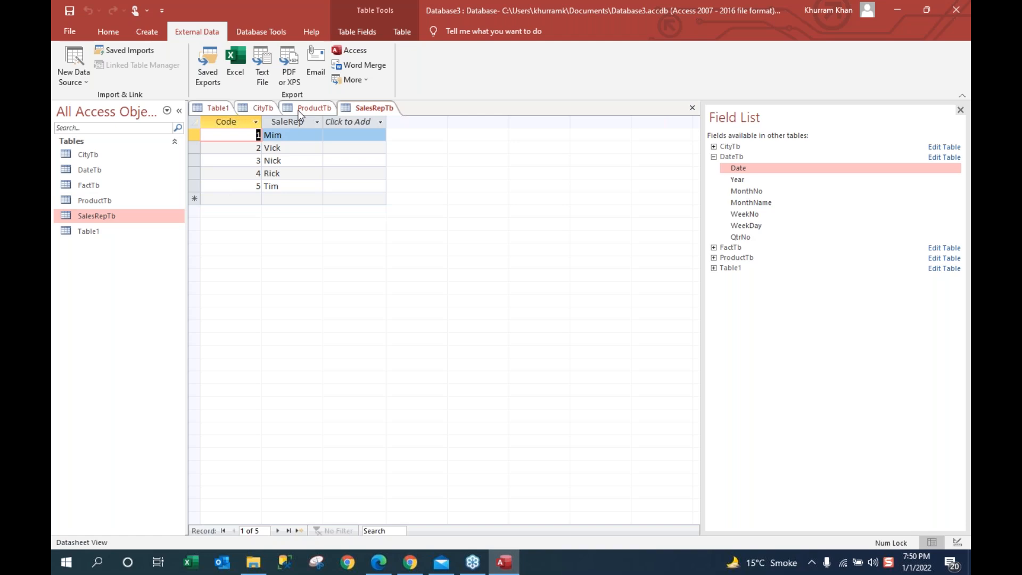
pyautogui.click(98, 175)
pyautogui.doubleClick(99, 175)
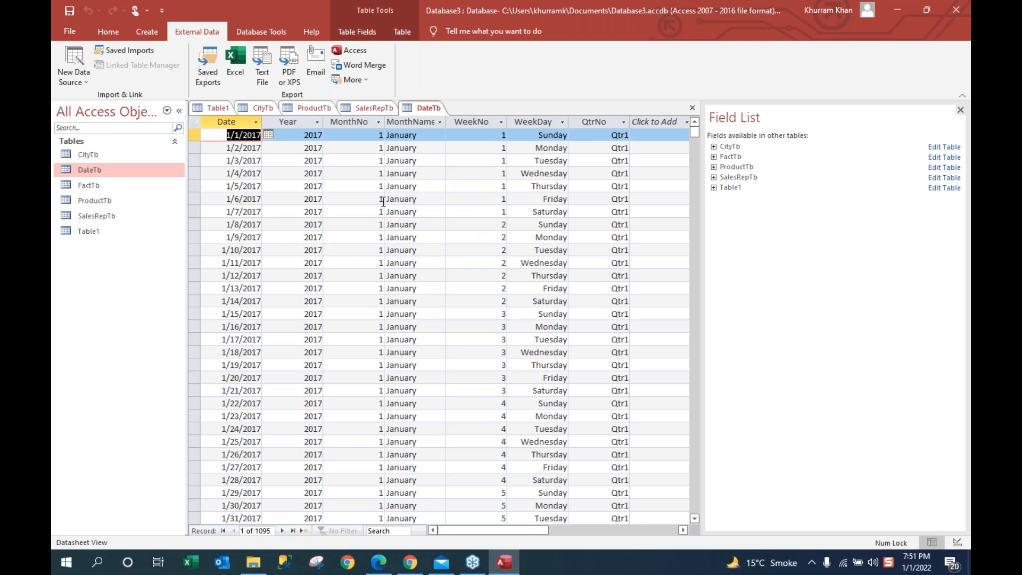
# Step: Open the FactTb table and permanently delete its empty Sale field
pyautogui.click(114, 182)
pyautogui.doubleClick(113, 182)
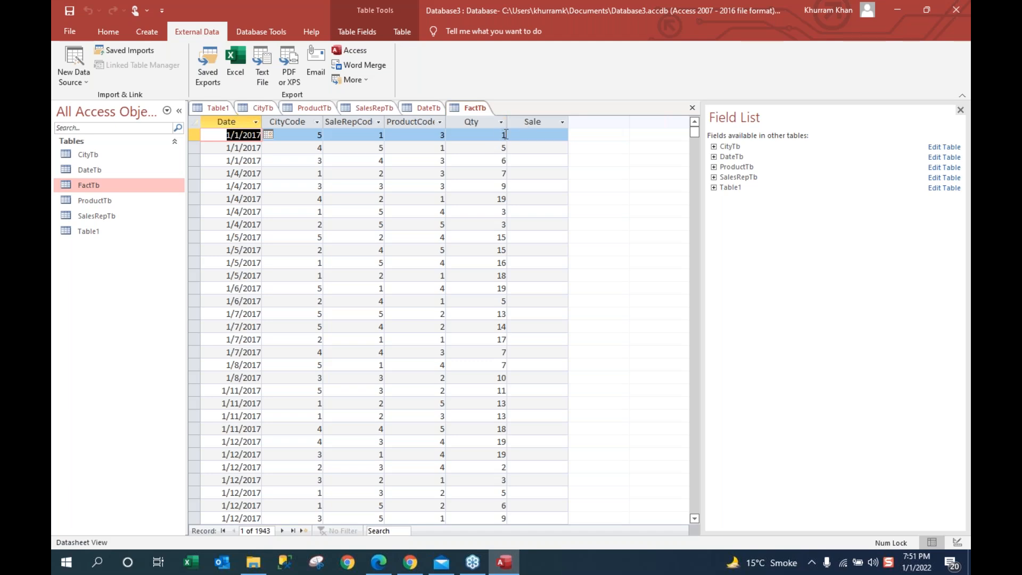
pyautogui.click(538, 122)
pyautogui.rightClick(538, 122)
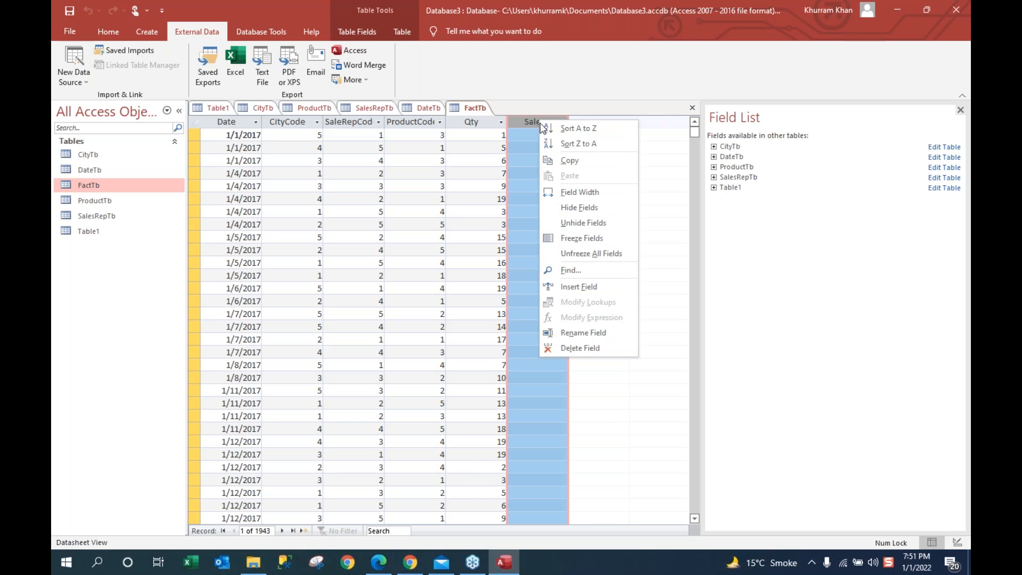
pyautogui.click(580, 348)
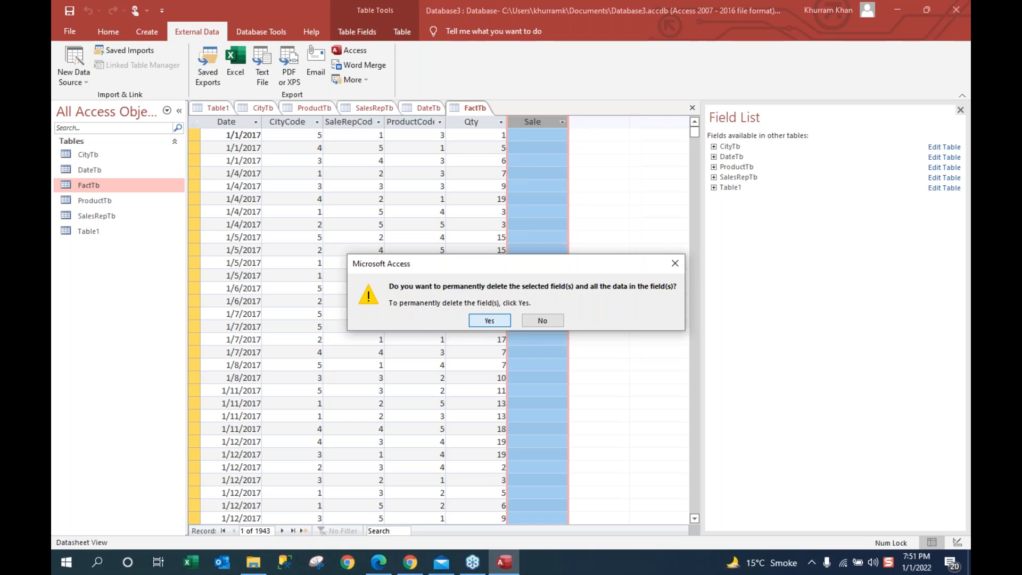
pyautogui.click(500, 320)
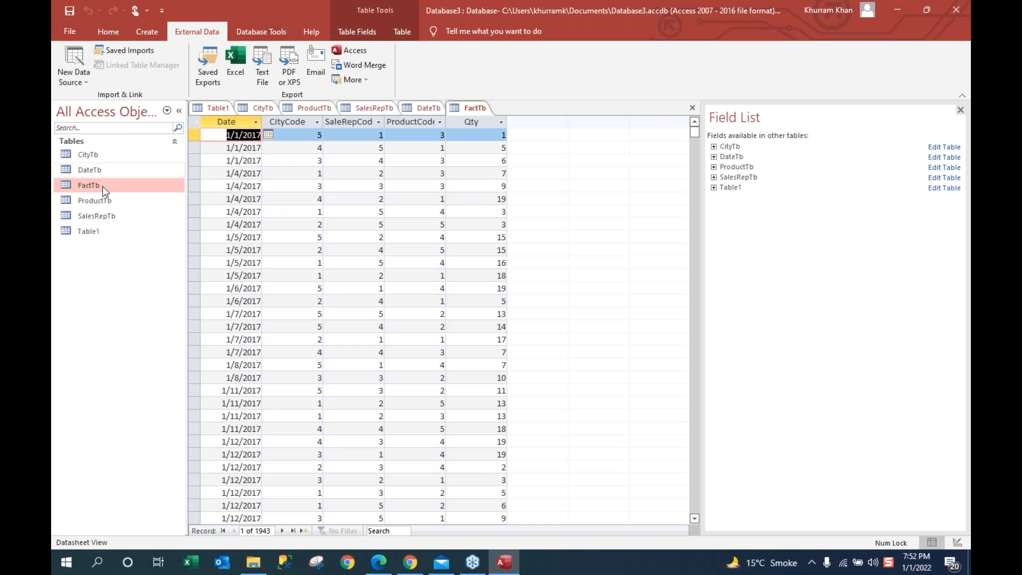
# Step: Open the database's Relationships window and move the Show Table dialog aside
pyautogui.click(267, 33)
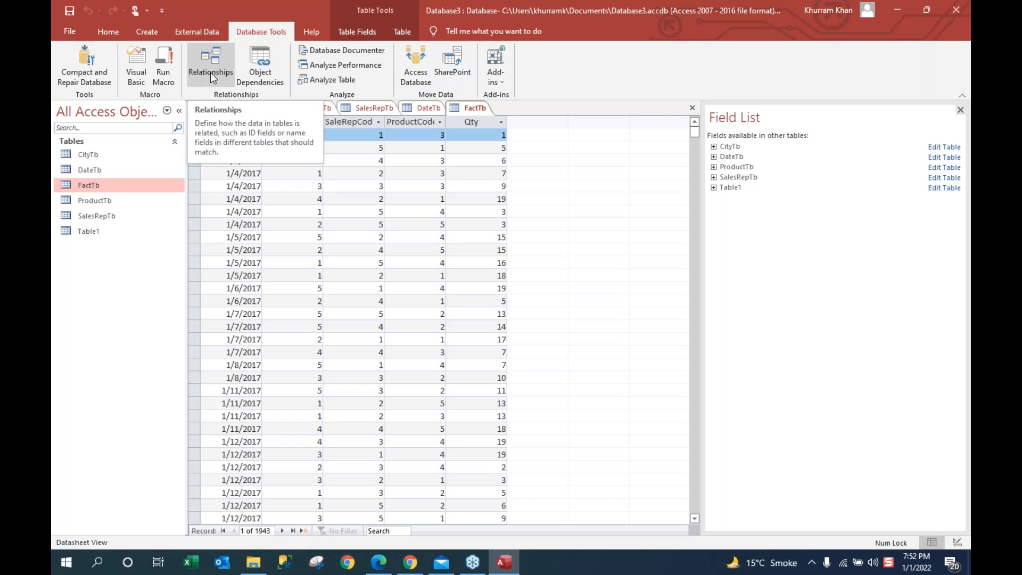
pyautogui.click(147, 33)
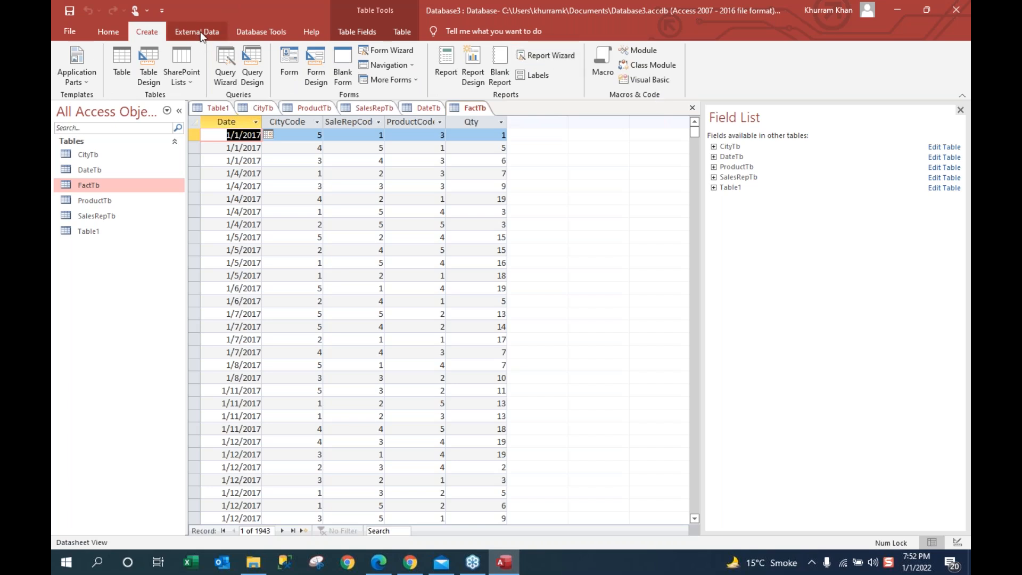
pyautogui.click(262, 30)
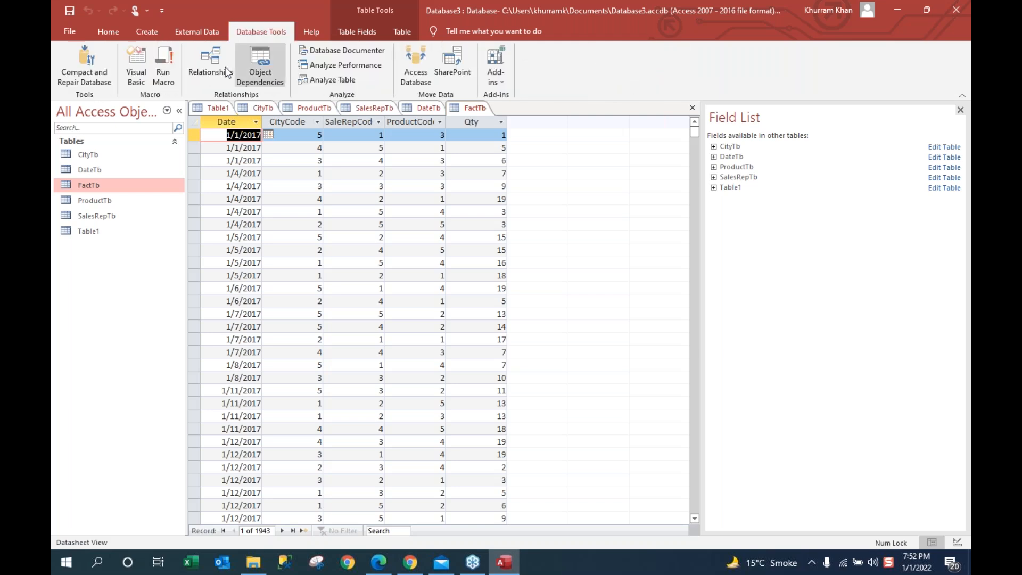
pyautogui.click(211, 63)
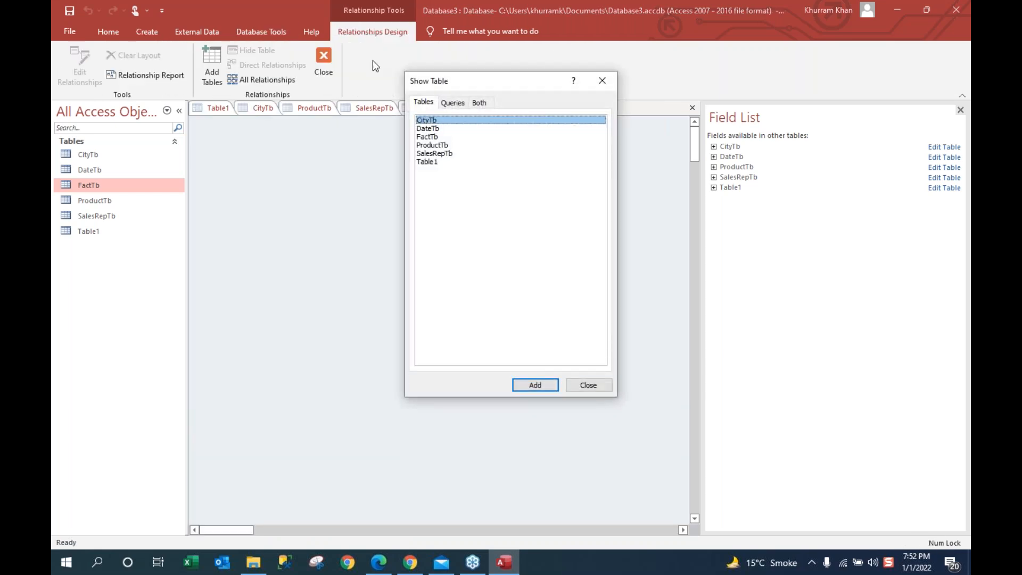
pyautogui.moveTo(494, 86); pyautogui.dragTo(540, 132)
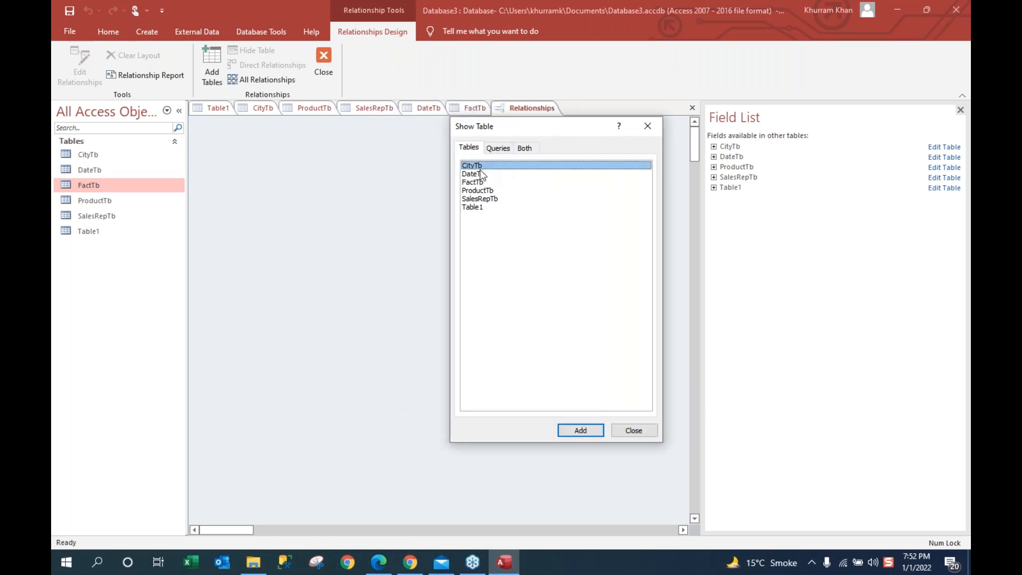
# Step: Add CityTb, DateTb, FactTb, ProductTb and SalesRepTb to the relationships layout and close the Show Table dialog
pyautogui.click(580, 430)
pyautogui.click(475, 174)
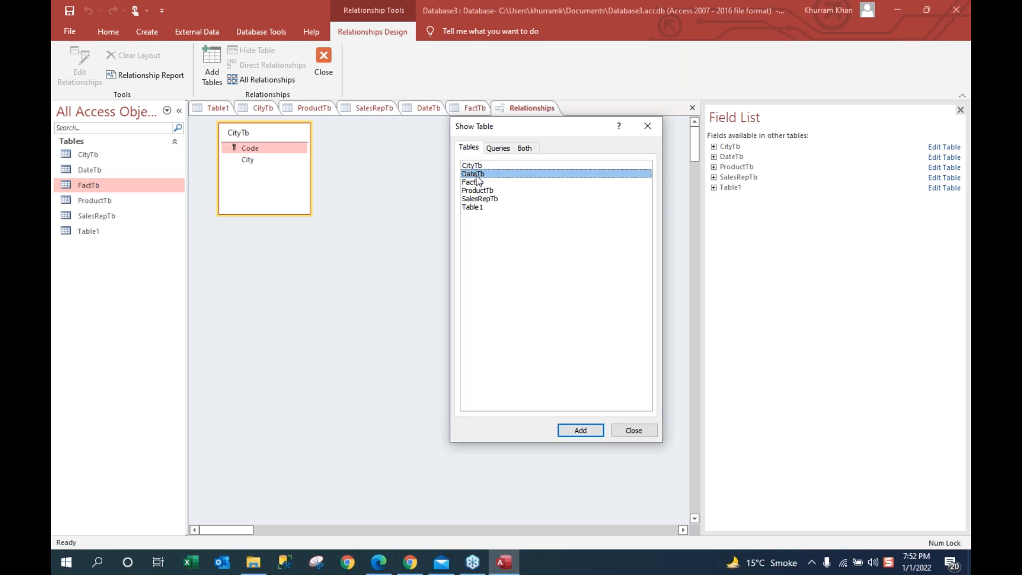
pyautogui.click(582, 430)
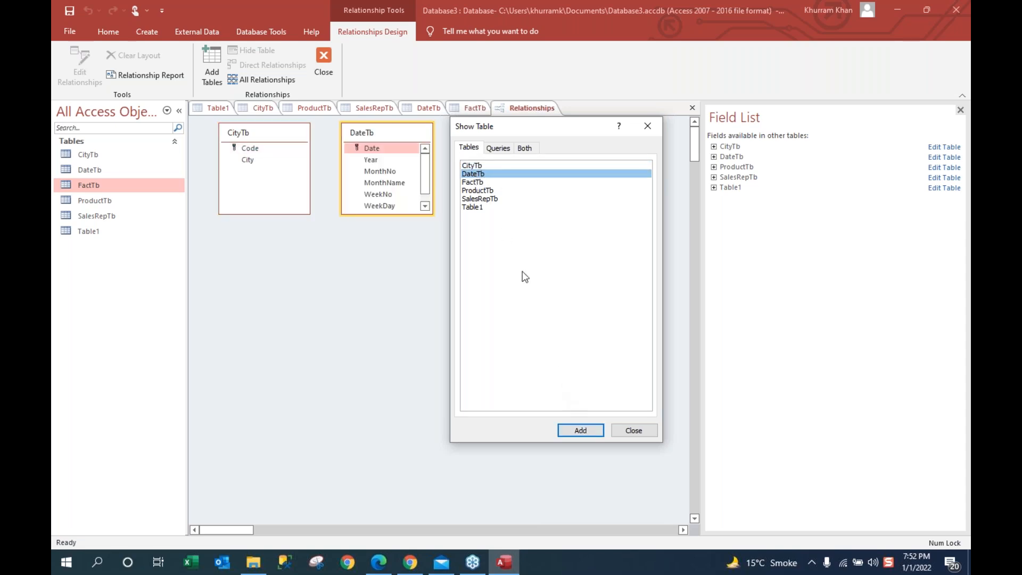
pyautogui.click(479, 182)
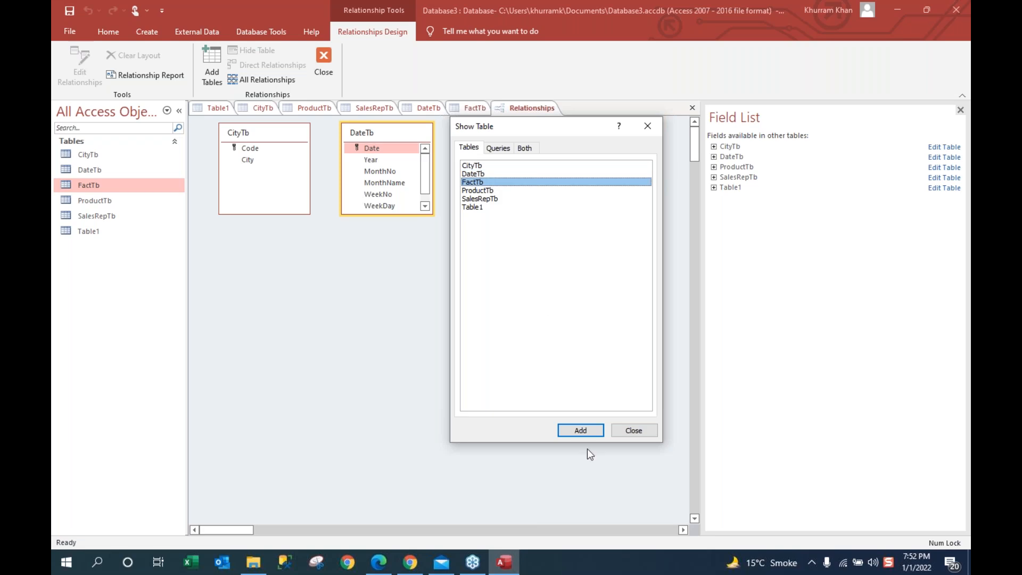
pyautogui.click(581, 430)
pyautogui.click(492, 190)
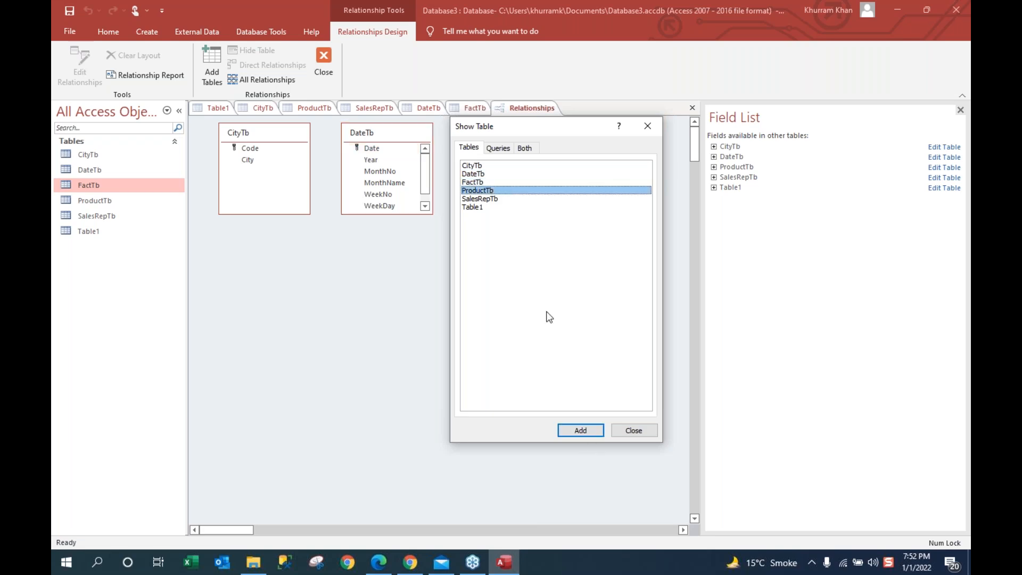
pyautogui.click(592, 429)
pyautogui.click(493, 199)
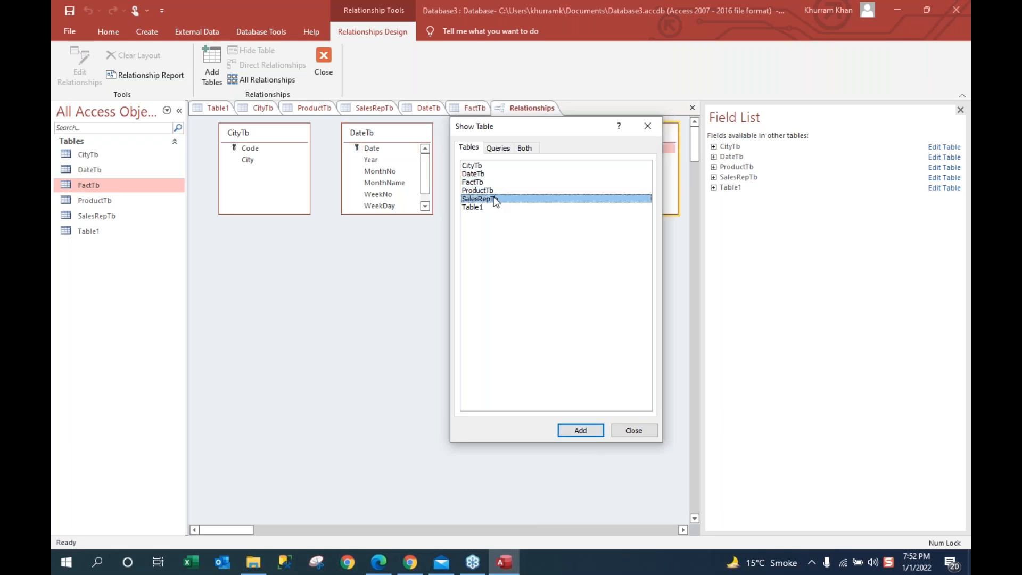
pyautogui.click(568, 430)
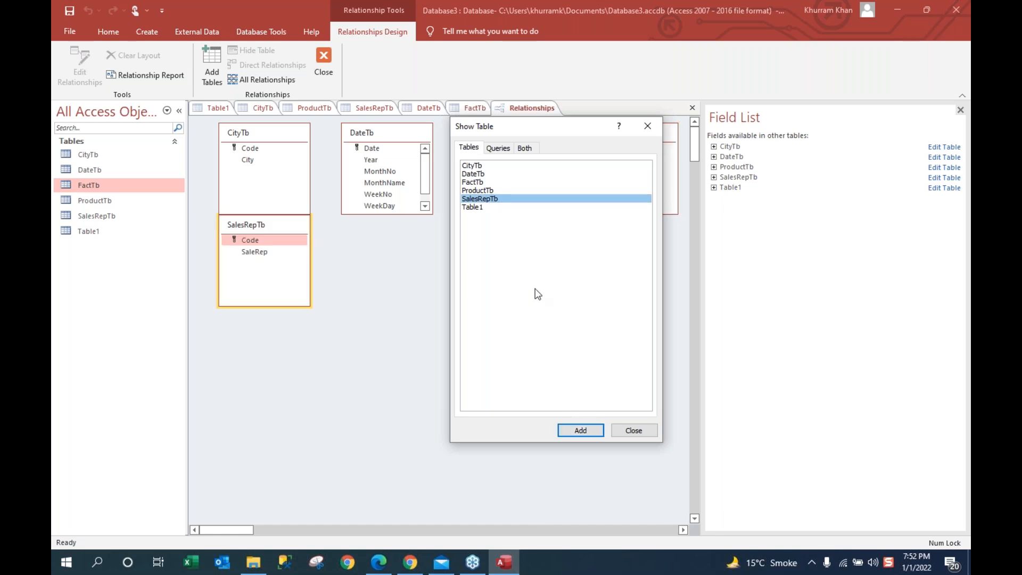
pyautogui.click(641, 429)
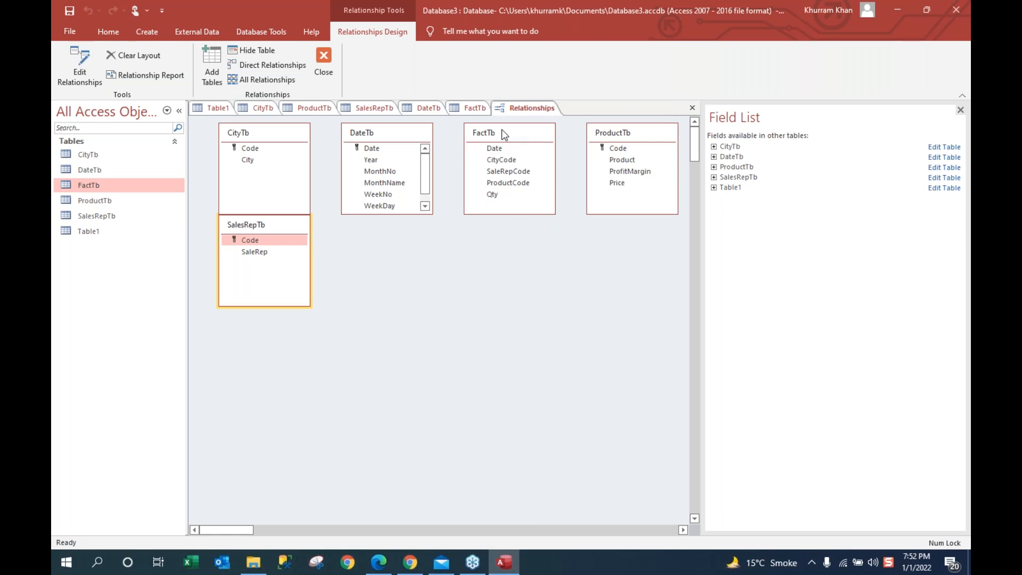
# Step: Rearrange the layout, placing FactTb in the middle below the other tables and DateTb above it beside ProductTb
pyautogui.moveTo(504, 134); pyautogui.dragTo(427, 252)
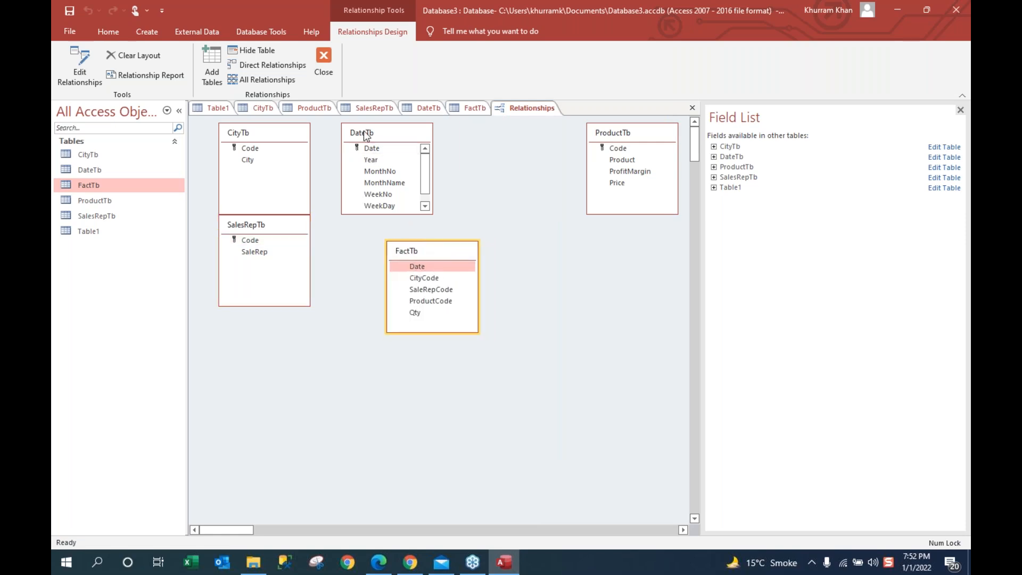
pyautogui.click(367, 136)
pyautogui.moveTo(368, 136); pyautogui.dragTo(486, 137)
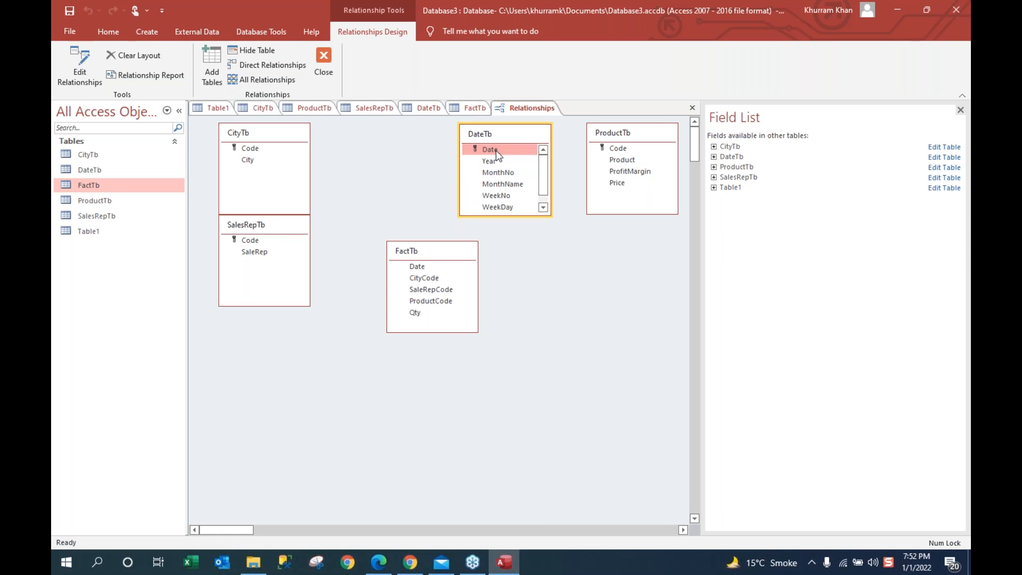
# Step: Create a relationship from DateTb's Date to FactTb's Date without referential integrity, and place DateTb beside FactTb
pyautogui.moveTo(506, 149); pyautogui.dragTo(420, 270)
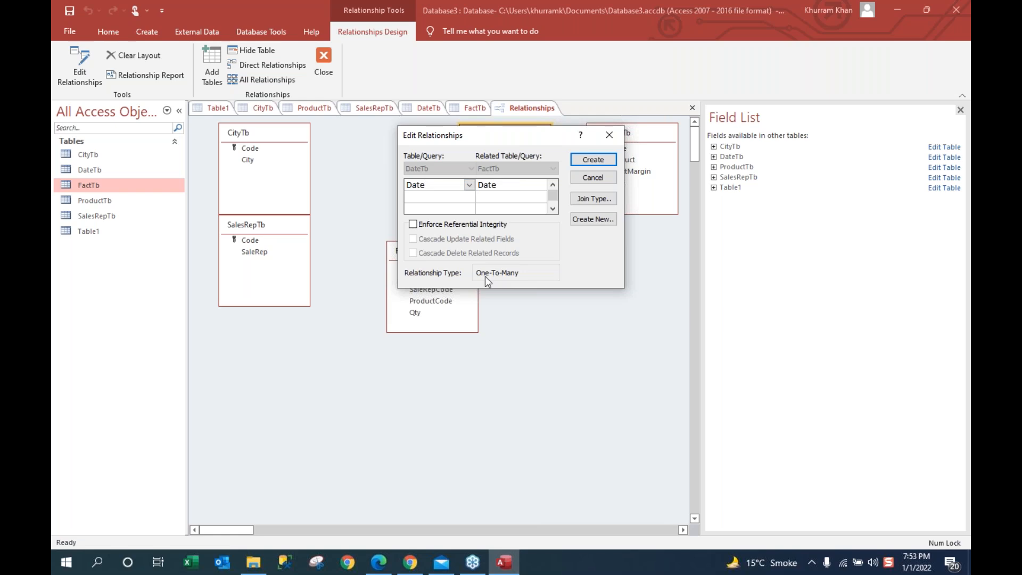
pyautogui.click(593, 160)
pyautogui.moveTo(519, 132)
pyautogui.mouseDown()
pyautogui.moveTo(590, 257)
pyautogui.moveTo(613, 248)
pyautogui.mouseUp()
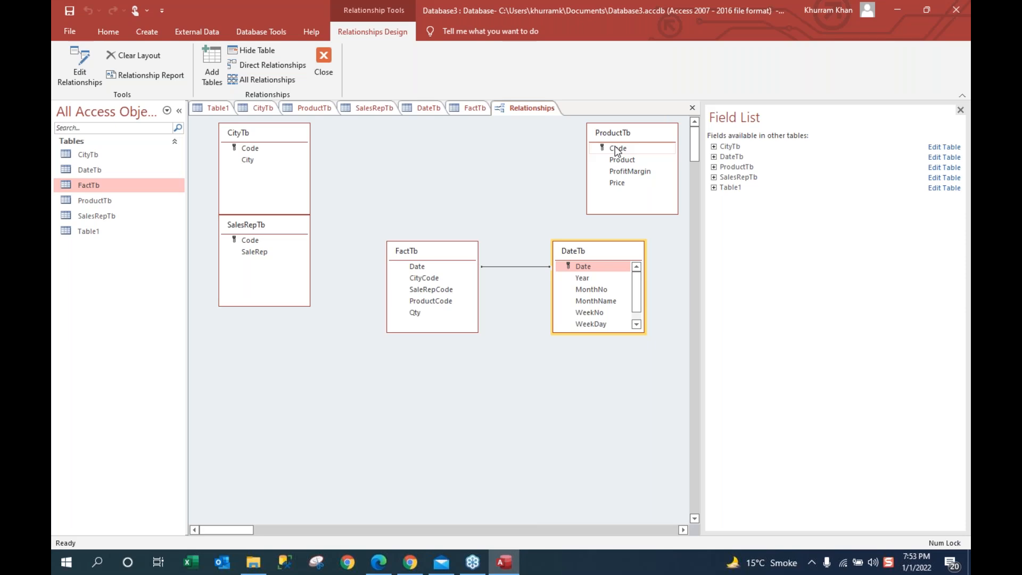
pyautogui.moveTo(617, 151)
pyautogui.mouseDown()
pyautogui.moveTo(531, 212)
pyautogui.moveTo(568, 194)
pyautogui.moveTo(627, 137)
pyautogui.moveTo(617, 149)
pyautogui.mouseUp()
pyautogui.moveTo(618, 149); pyautogui.dragTo(431, 277)
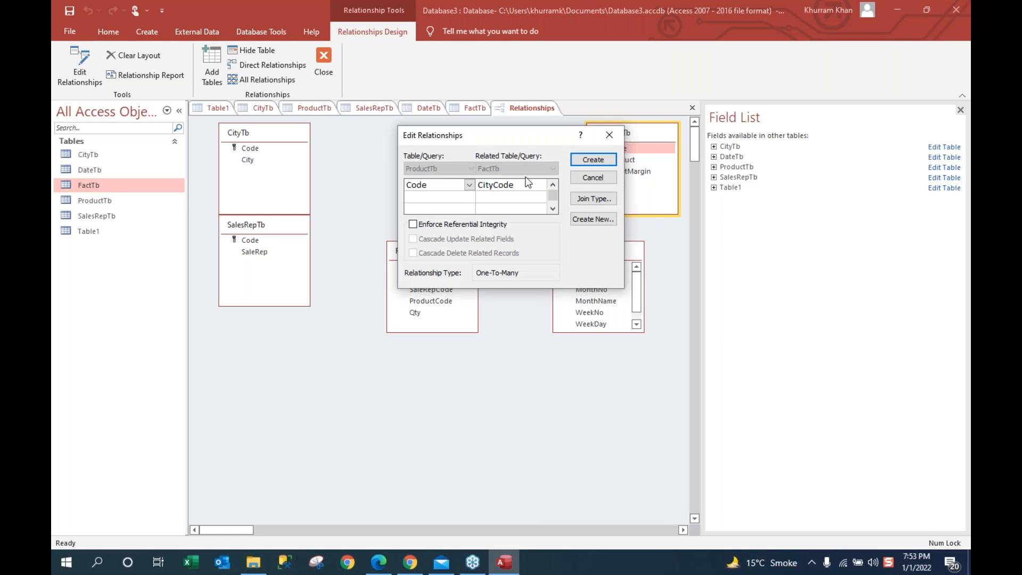
pyautogui.click(590, 161)
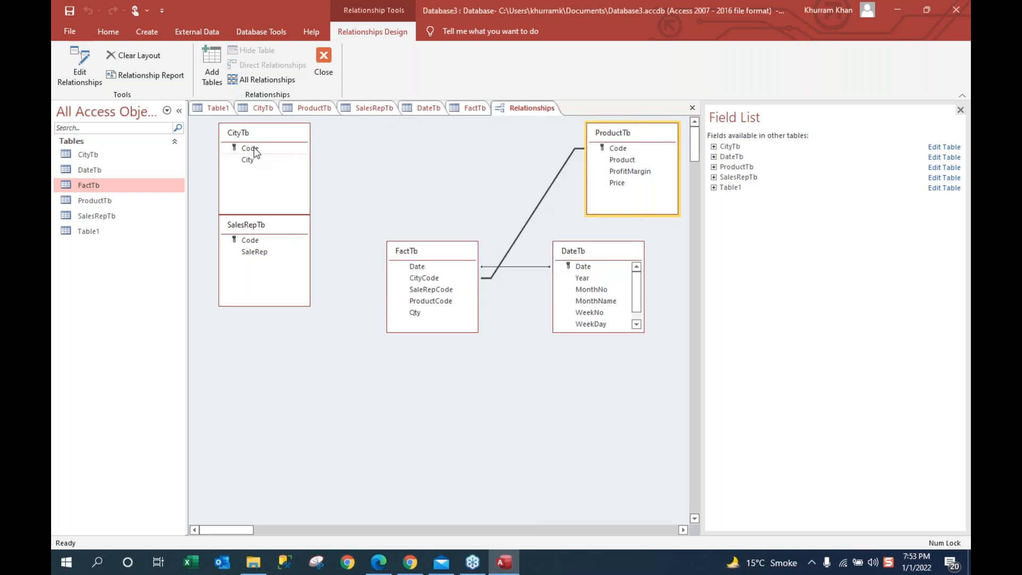
pyautogui.rightClick(539, 201)
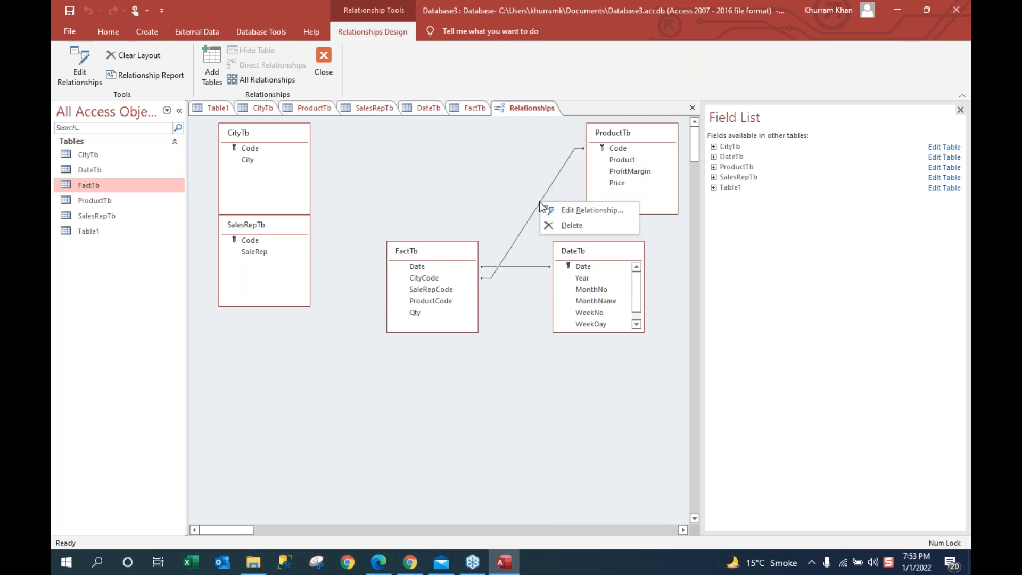
pyautogui.click(567, 225)
pyautogui.click(490, 317)
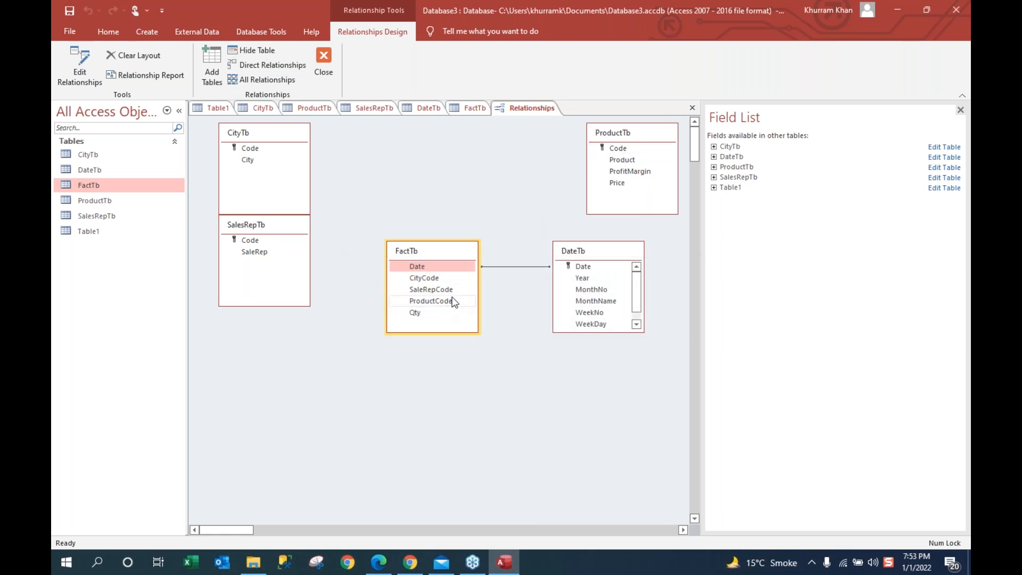
# Step: Relate the Code fields of ProductTb, CityTb and SalesRepTb to FactTb's ProductCode, CityCode and SaleRepCode, without enforcing referential integrity
pyautogui.moveTo(620, 150); pyautogui.dragTo(449, 301)
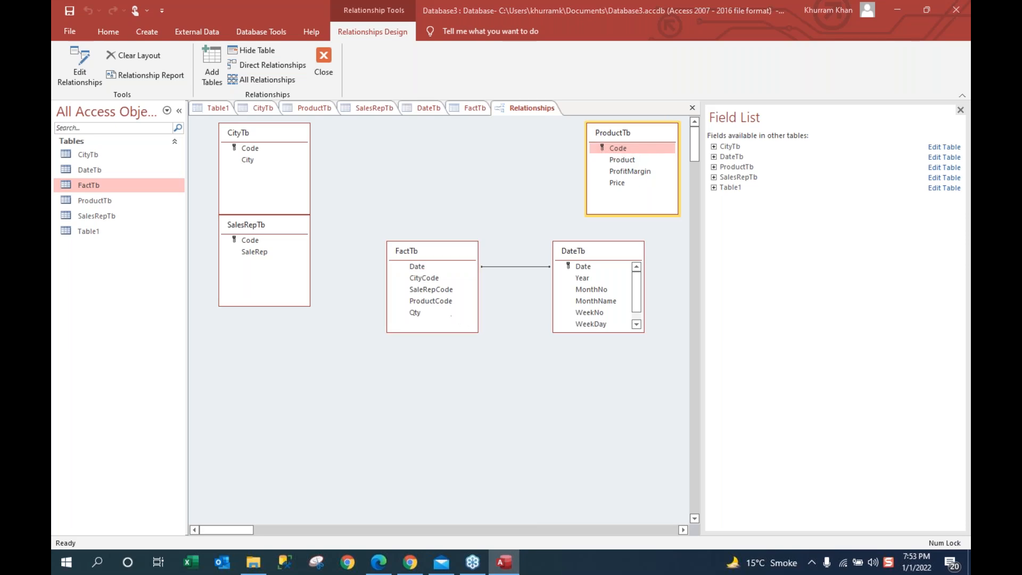
pyautogui.click(591, 161)
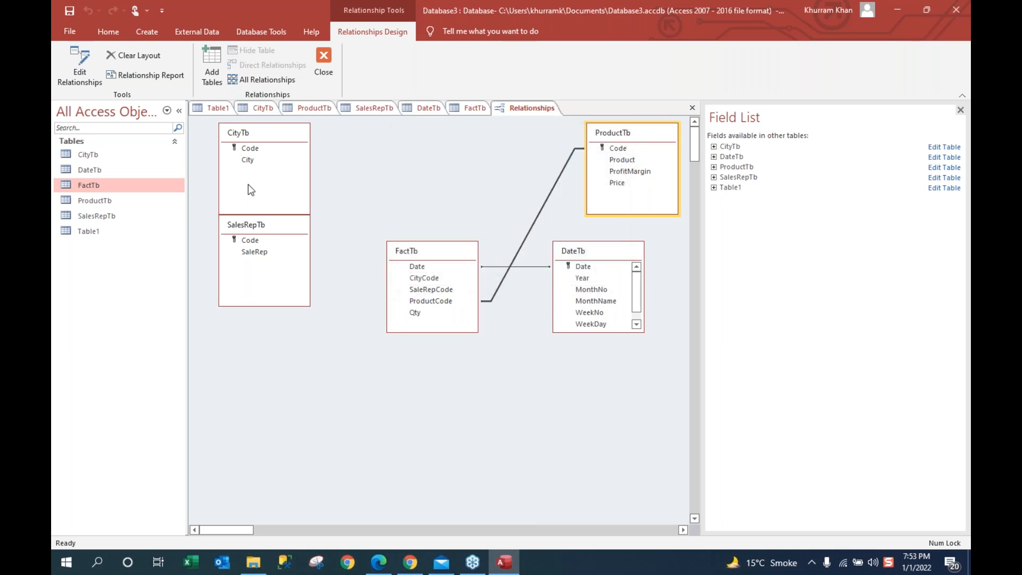
pyautogui.moveTo(256, 148); pyautogui.dragTo(432, 284)
pyautogui.click(594, 160)
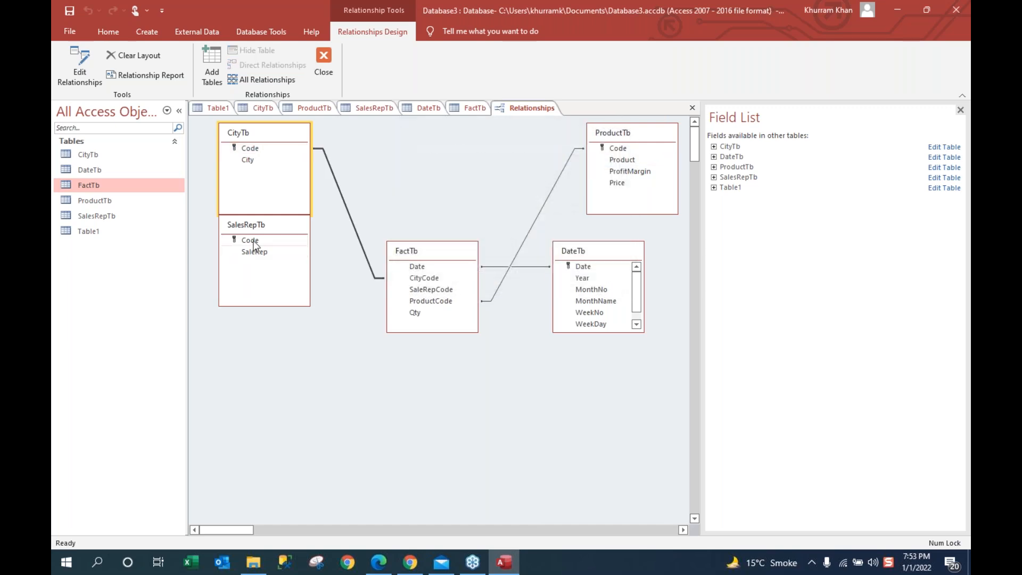
pyautogui.moveTo(254, 244); pyautogui.dragTo(433, 289)
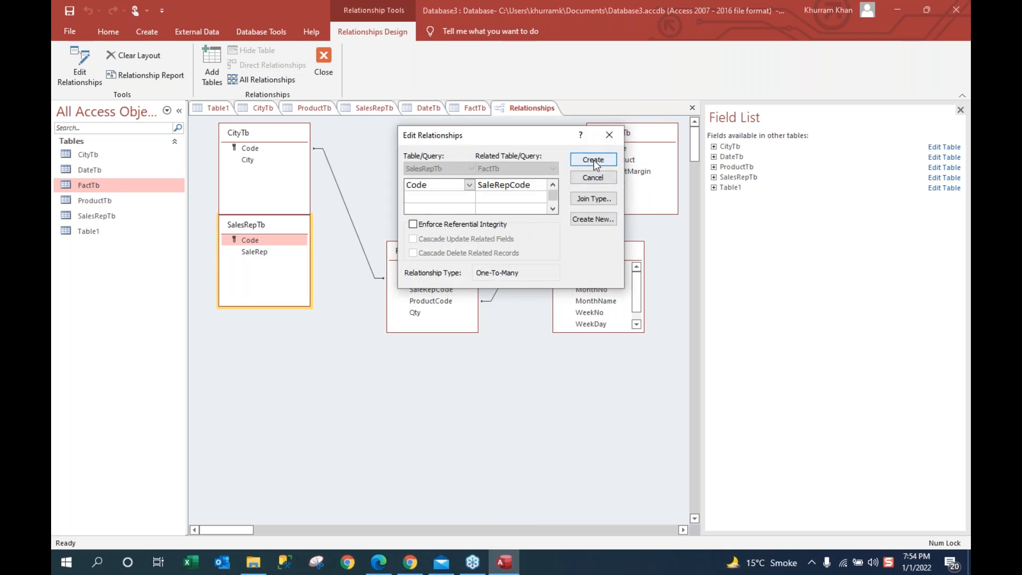
pyautogui.click(606, 161)
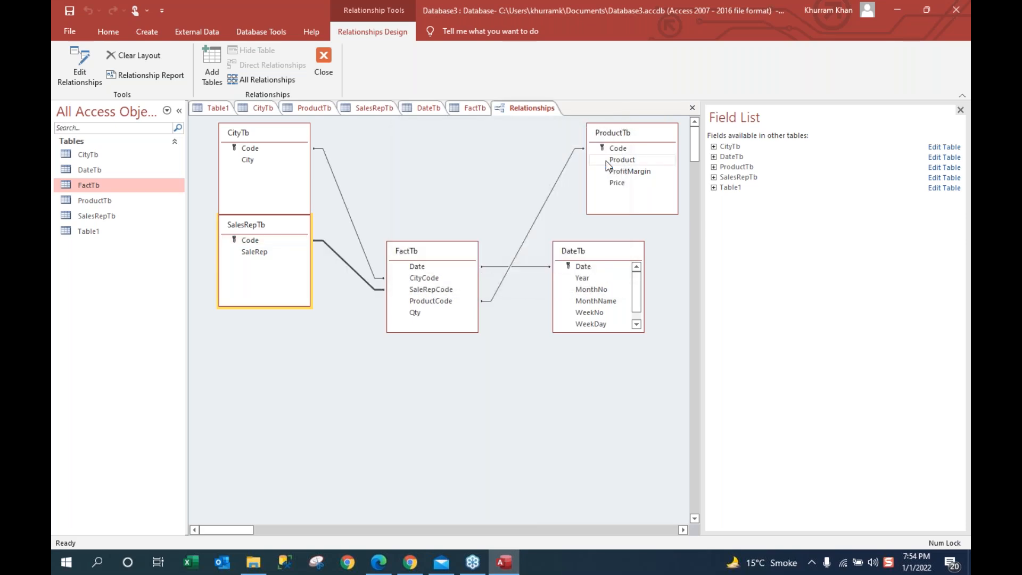
# Step: Rearrange the layout with FactTb raised, ProductTb below DateTb and SalesRepTb further below CityTb, then close the Relationships window, saving the layout
pyautogui.click(429, 254)
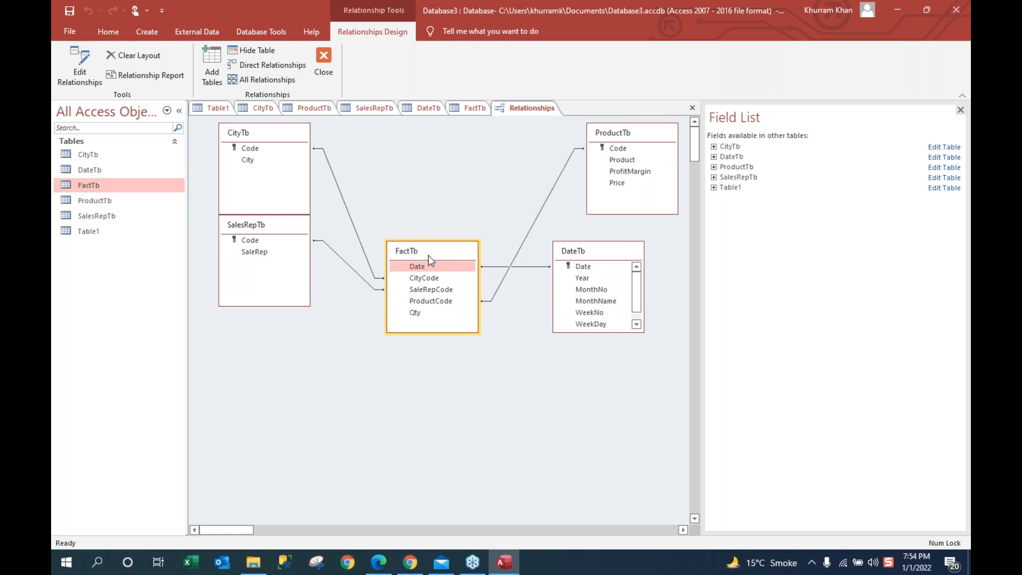
pyautogui.moveTo(437, 232); pyautogui.dragTo(436, 191)
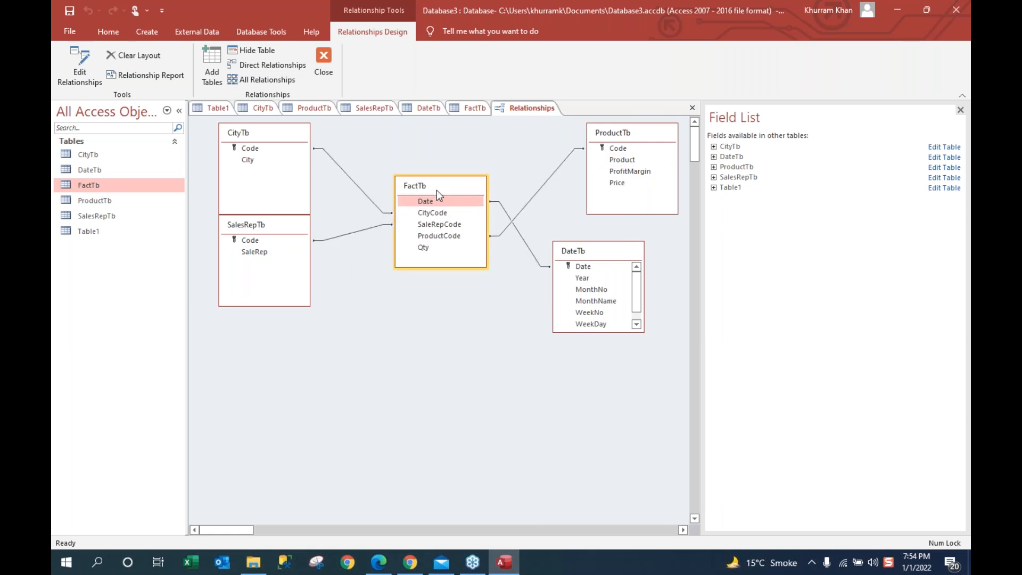
pyautogui.moveTo(634, 131); pyautogui.dragTo(610, 379)
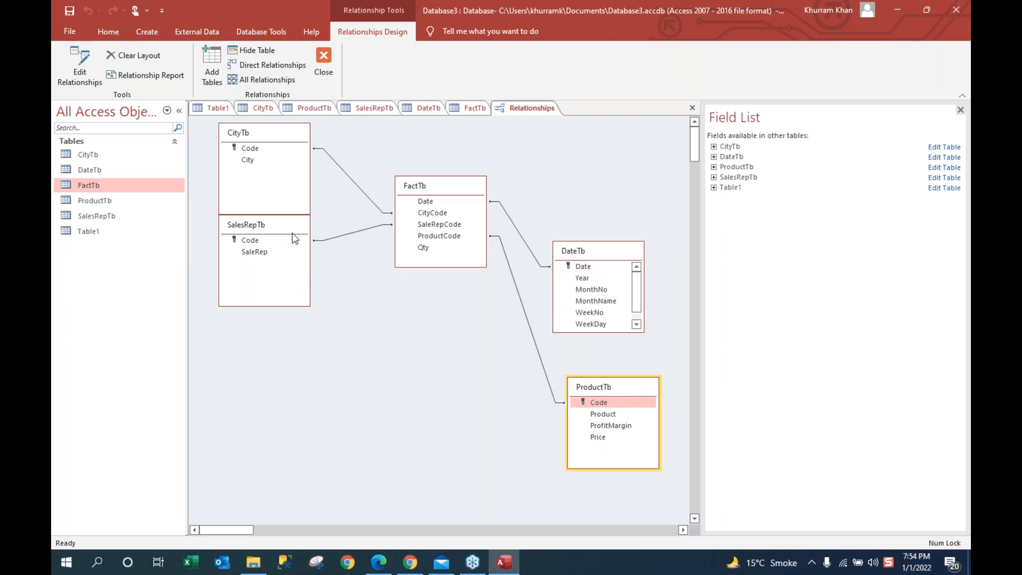
pyautogui.moveTo(291, 233); pyautogui.dragTo(278, 344)
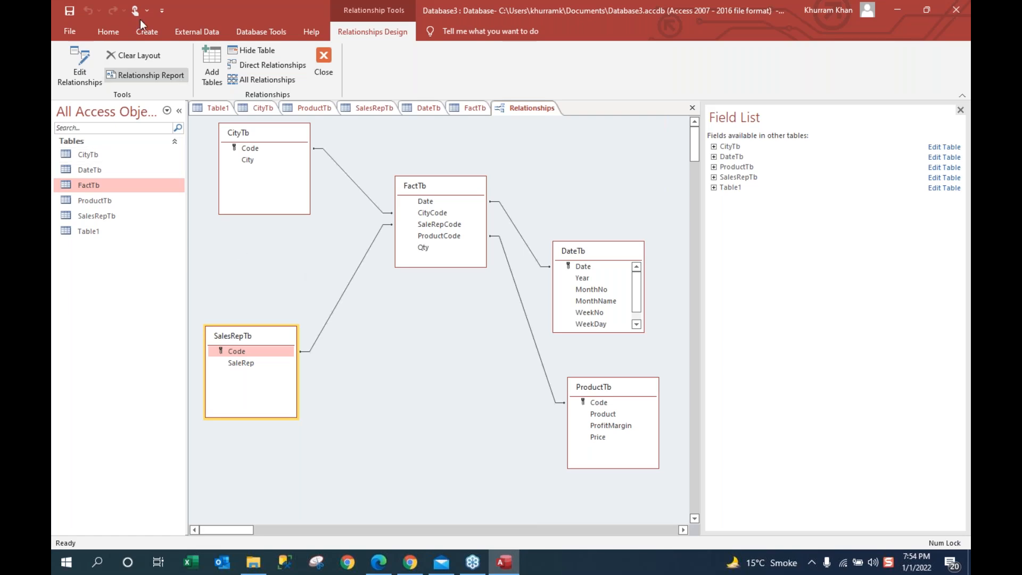
pyautogui.click(327, 71)
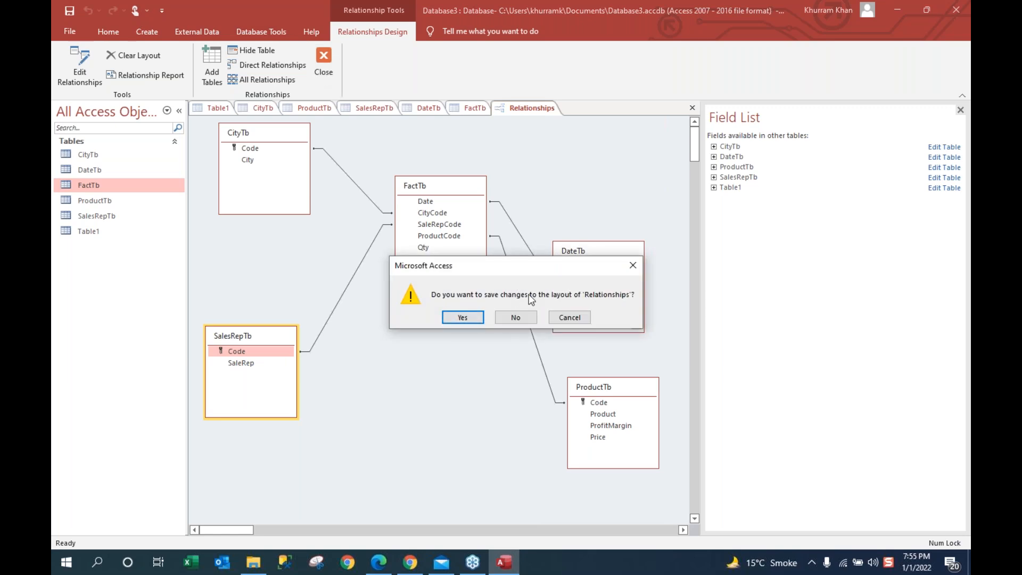
pyautogui.click(462, 317)
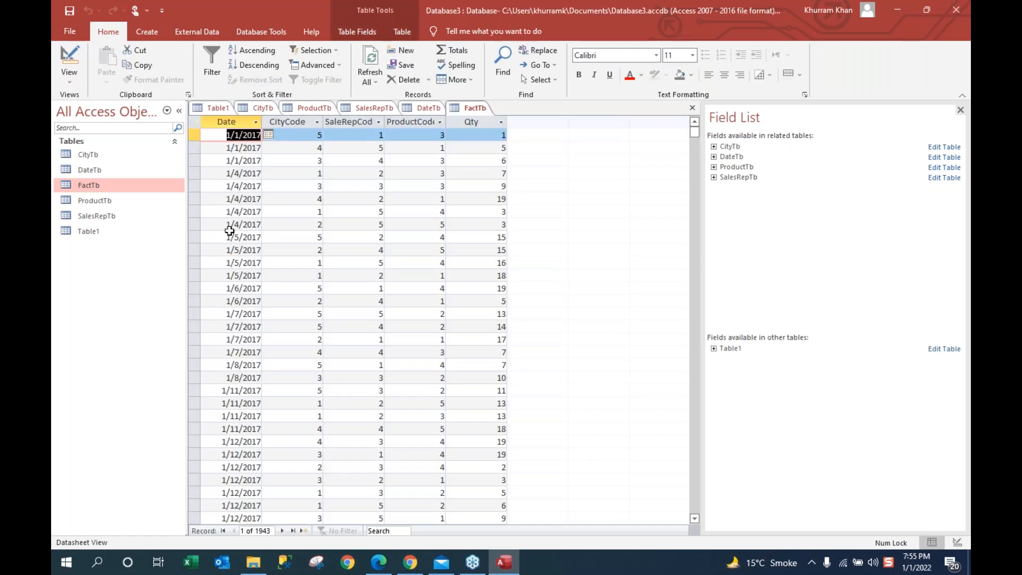
# Step: Reopen the Relationships window to review the saved table links, then close it
pyautogui.click(270, 32)
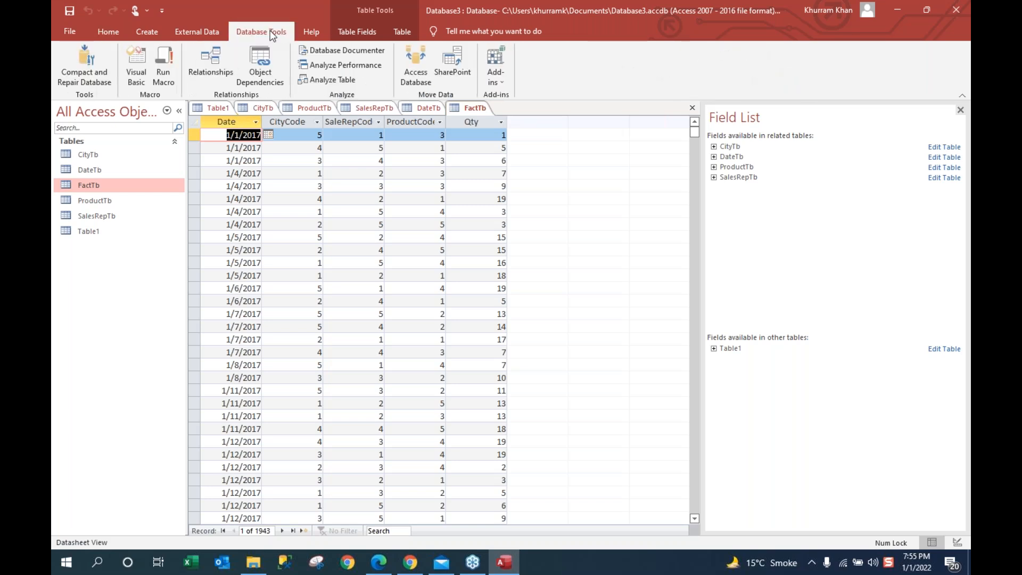
pyautogui.click(210, 64)
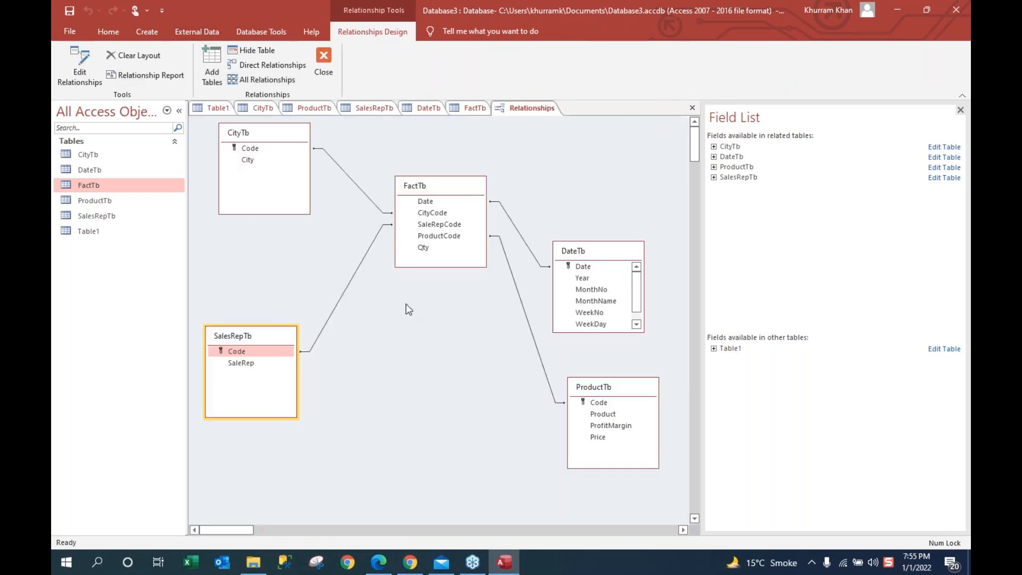
pyautogui.click(322, 62)
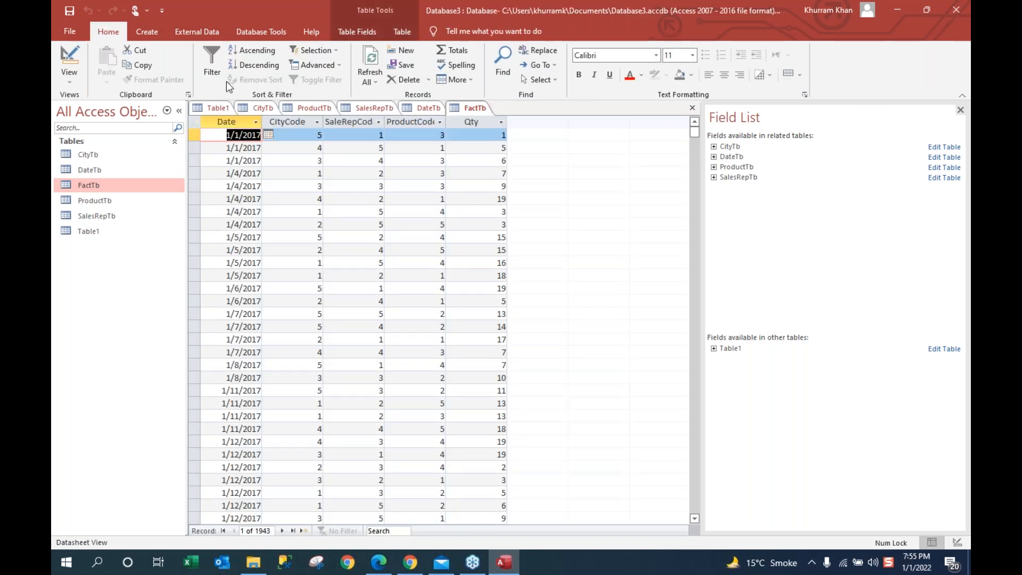
# Step: Start a new query in design view and move the Show Table dialog aside
pyautogui.click(146, 32)
pyautogui.click(258, 80)
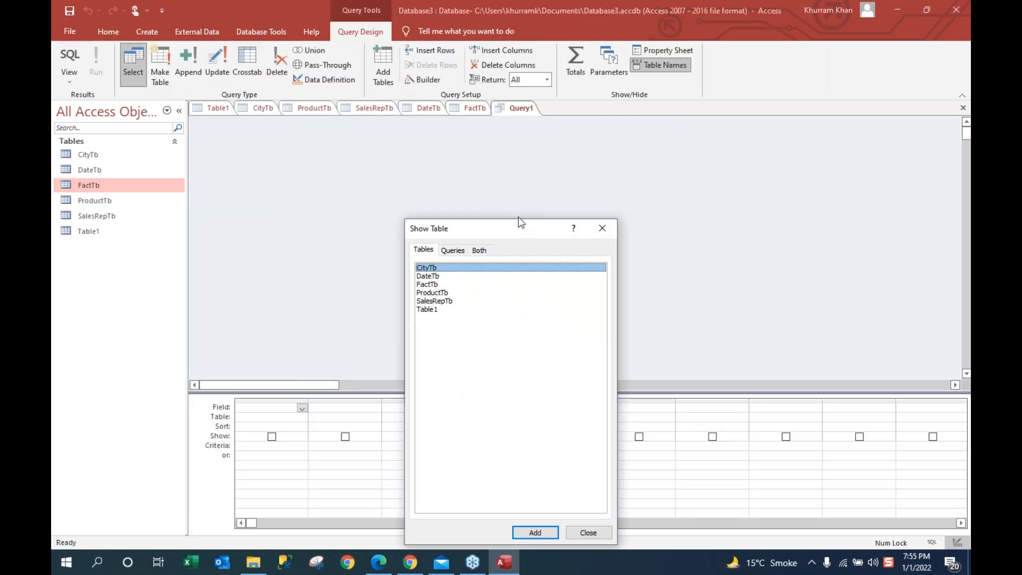
pyautogui.moveTo(513, 229); pyautogui.dragTo(573, 140)
pyautogui.moveTo(623, 77); pyautogui.dragTo(666, 63)
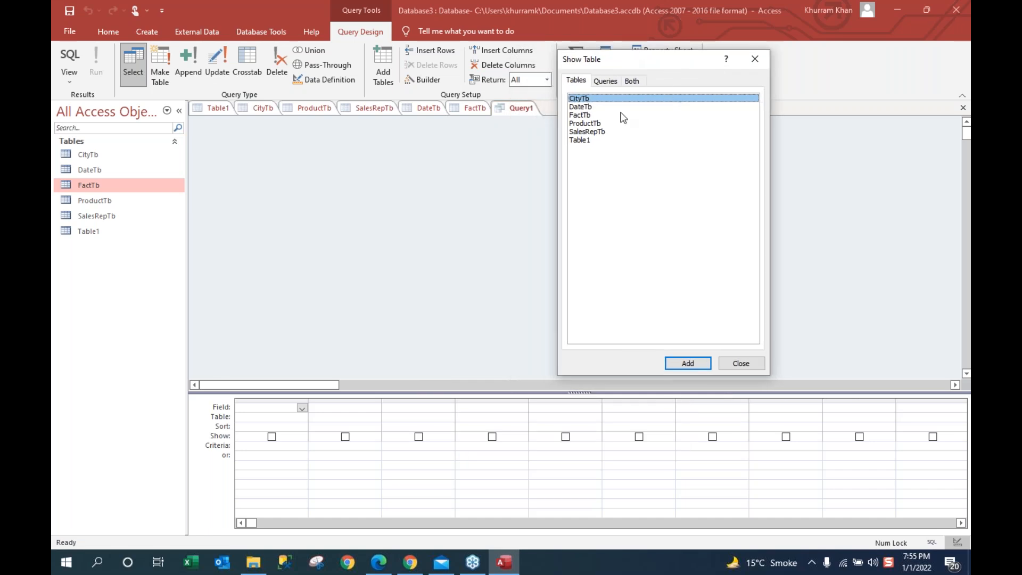
# Step: Add FactTb, CityTb, ProductTb and SalesRepTb to the query and close the Show Table dialog
pyautogui.click(582, 116)
pyautogui.doubleClick(582, 116)
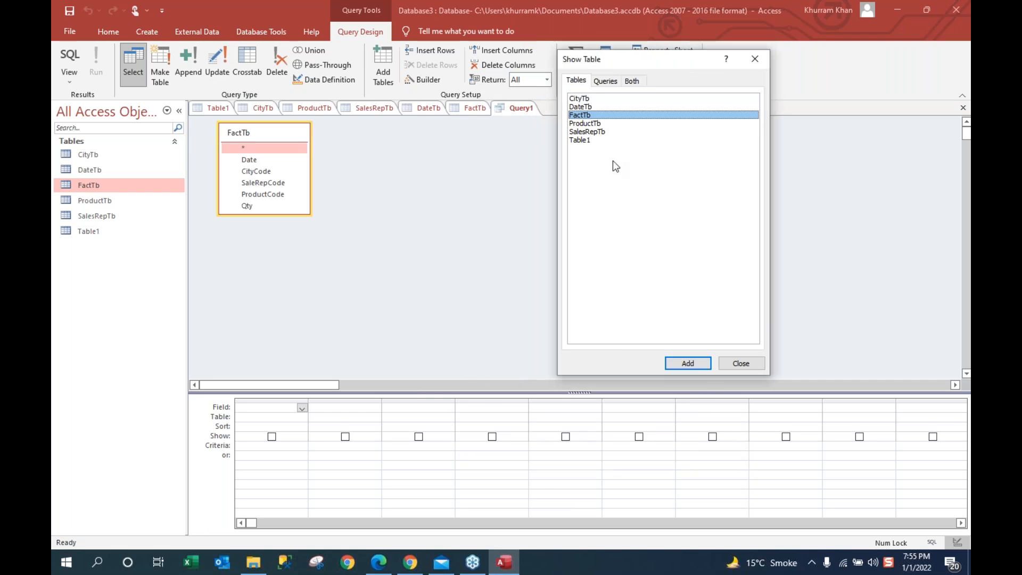
pyautogui.click(584, 99)
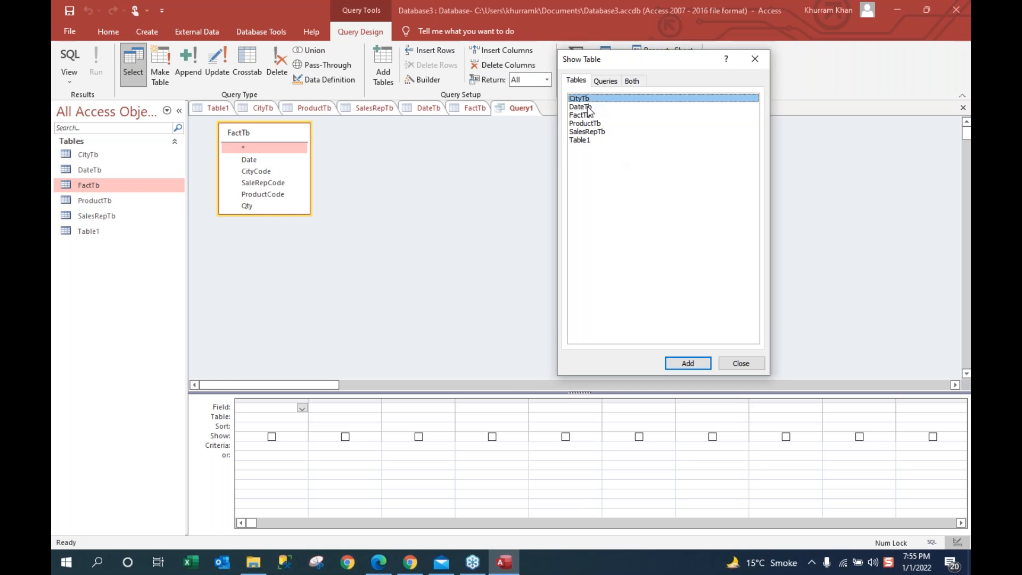
pyautogui.click(687, 363)
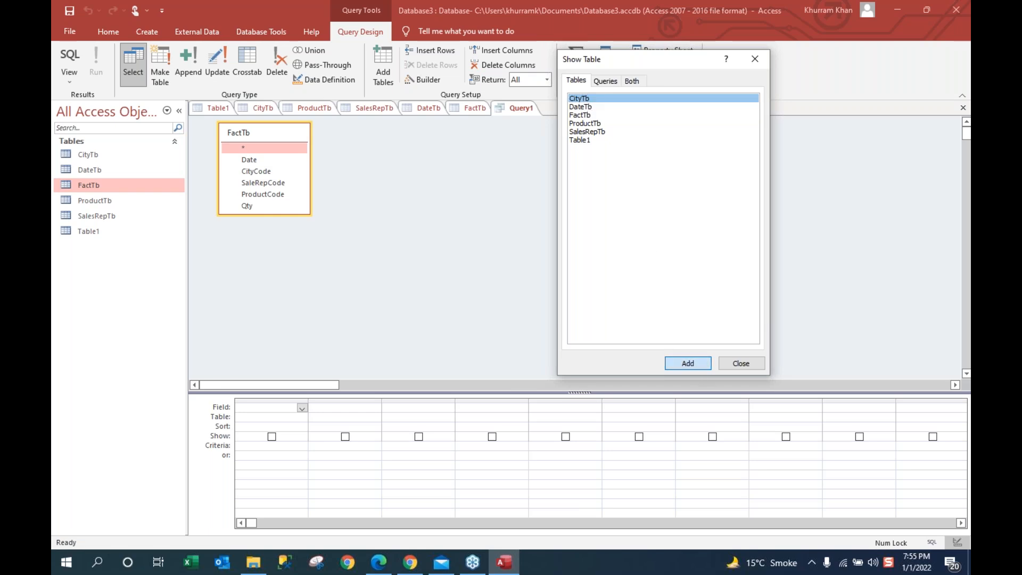
pyautogui.click(589, 124)
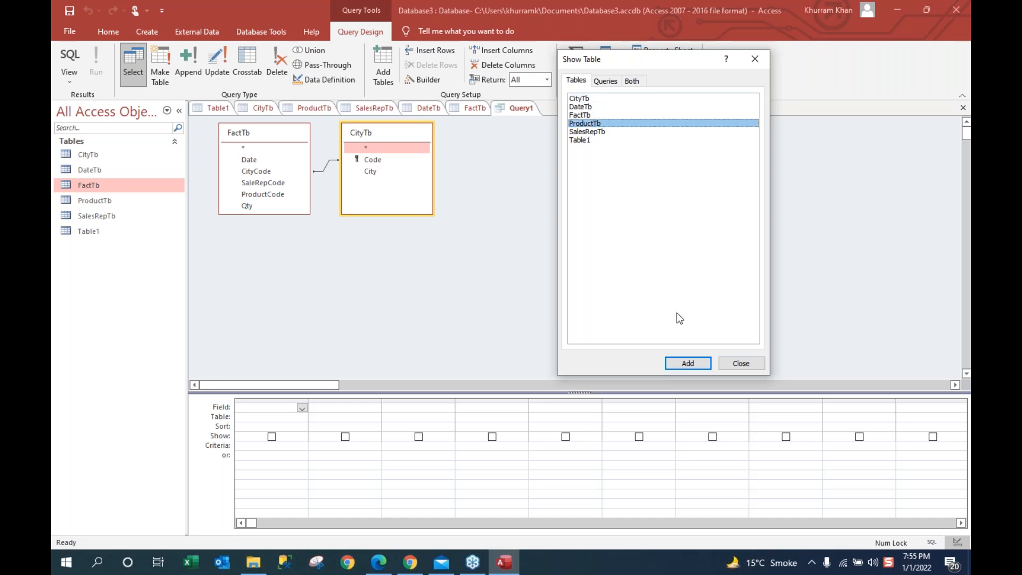
pyautogui.click(690, 365)
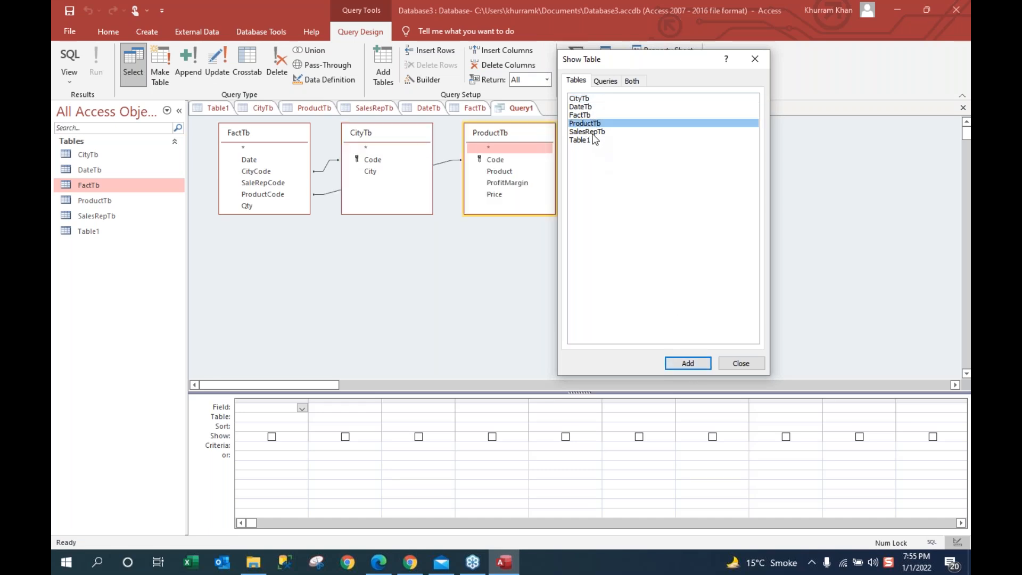
pyautogui.click(592, 133)
pyautogui.click(681, 365)
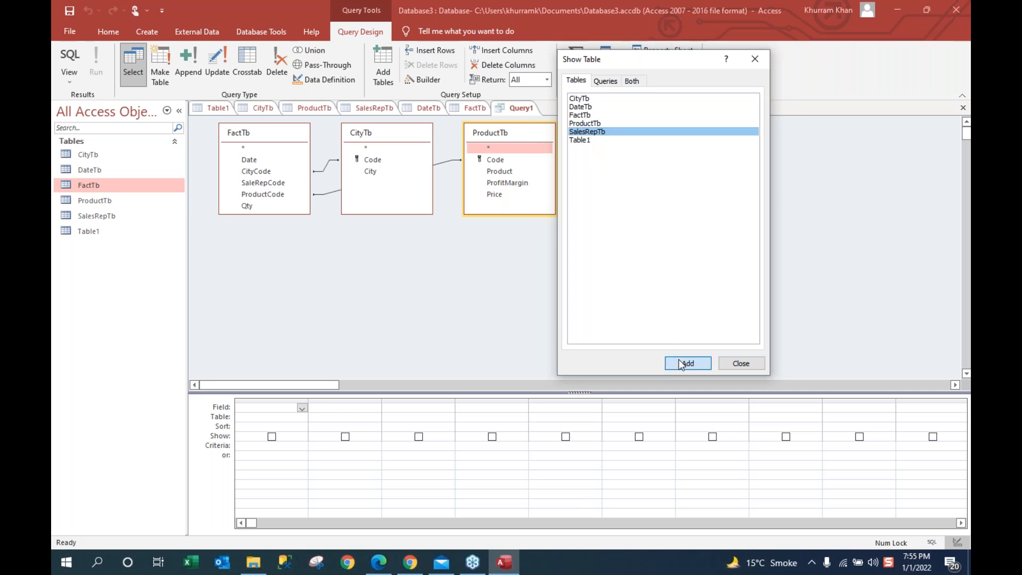
pyautogui.click(735, 364)
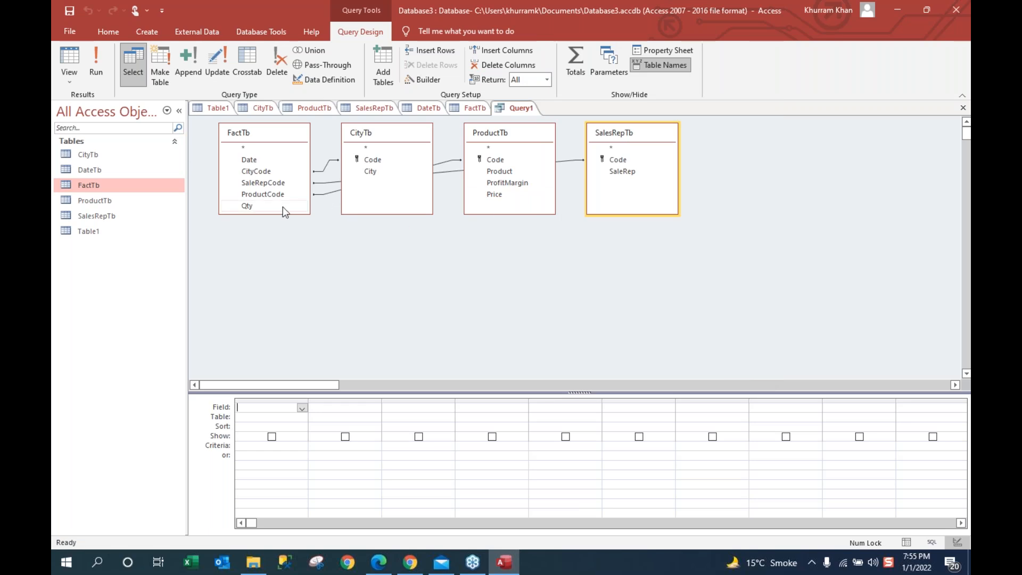
# Step: Set the query's first two columns to Date from FactTb and City from CityTb
pyautogui.click(302, 408)
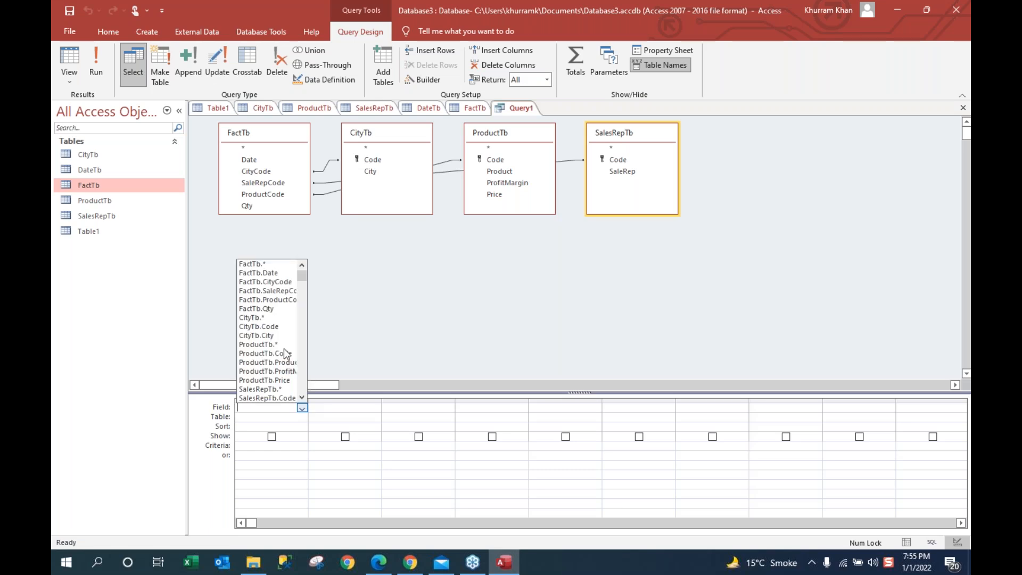
pyautogui.click(269, 278)
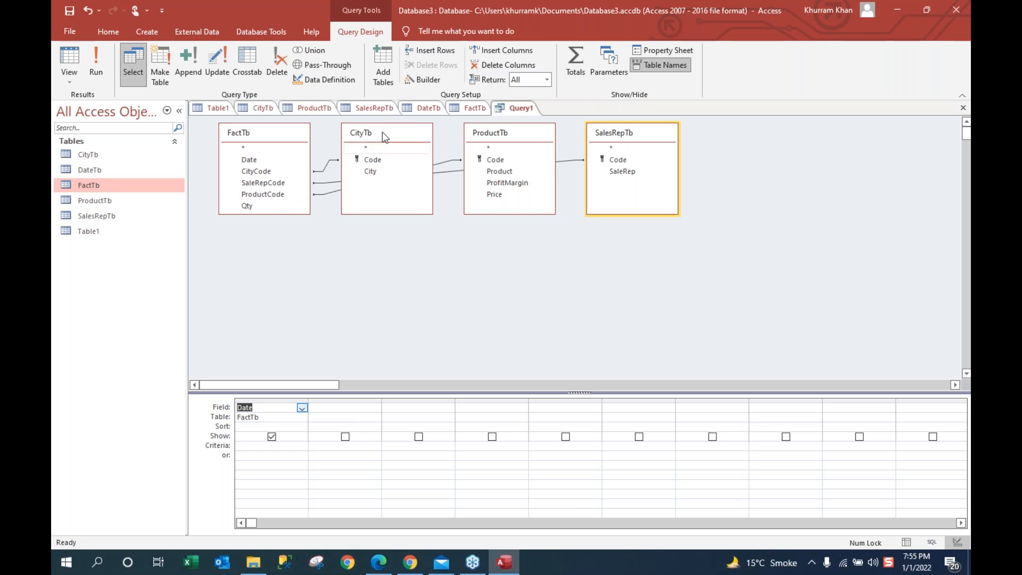
pyautogui.click(373, 158)
pyautogui.click(350, 408)
pyautogui.click(376, 408)
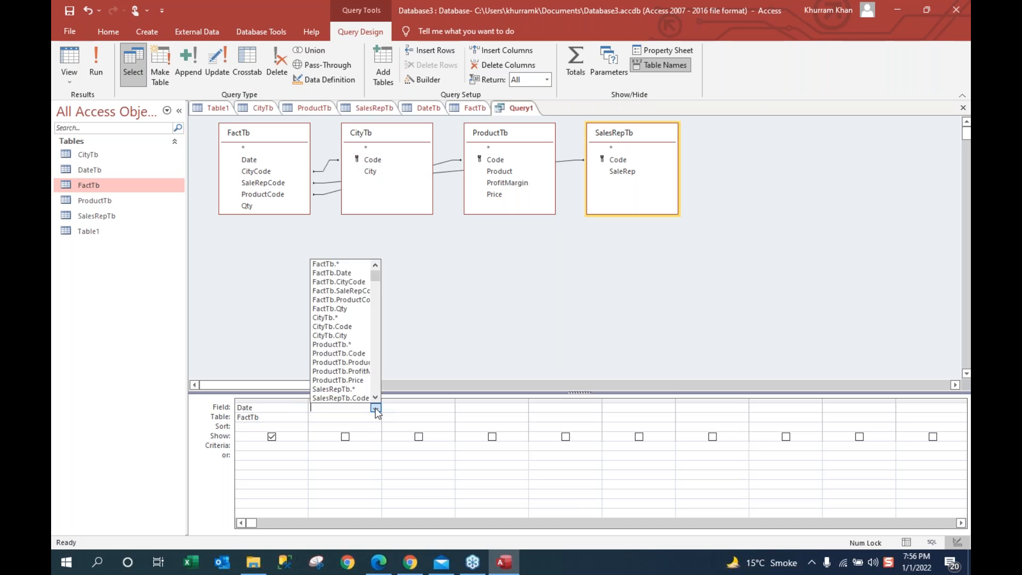
pyautogui.click(347, 336)
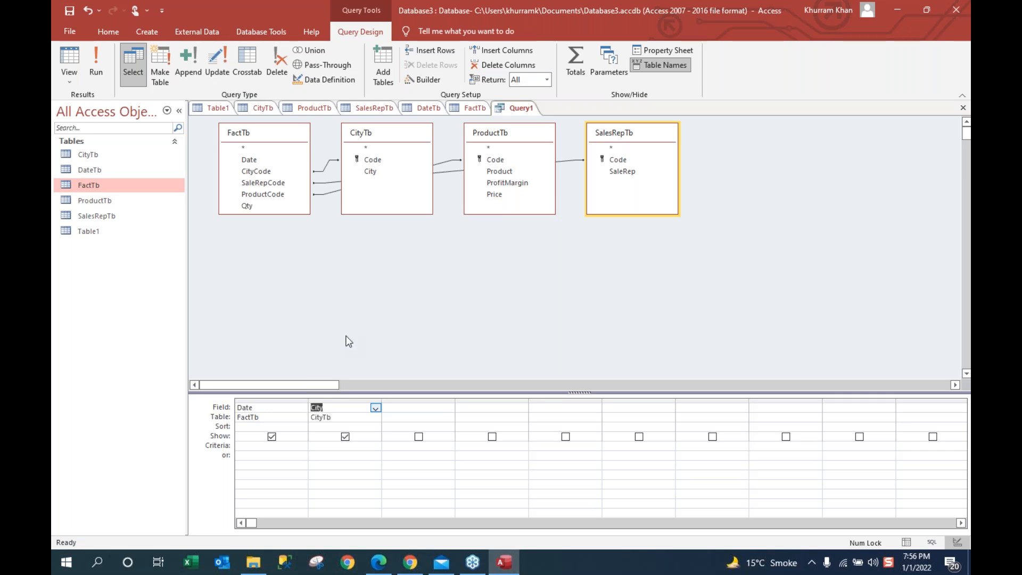
# Step: Set the query's third column to SaleRep from SalesRepTb
pyautogui.click(513, 172)
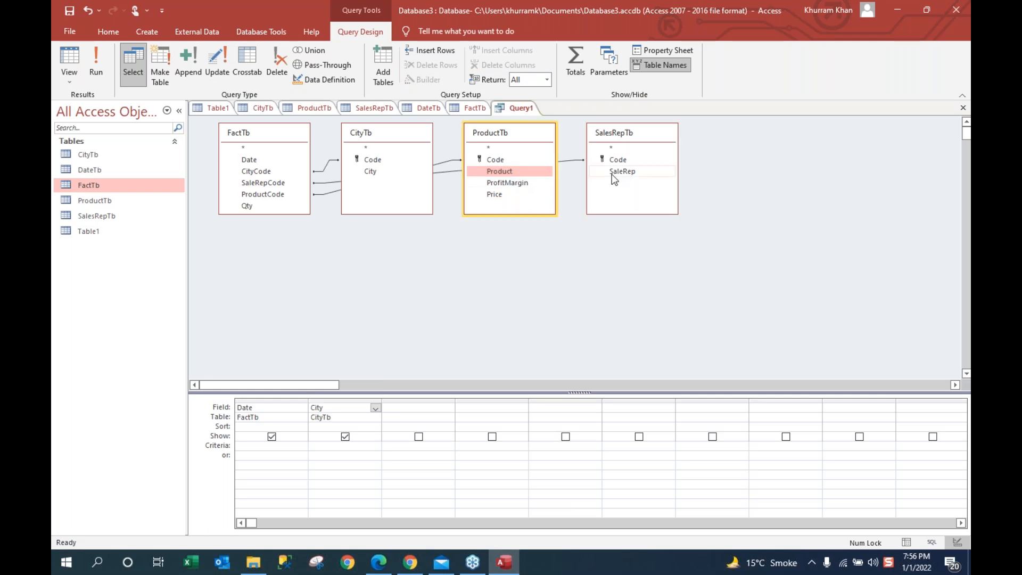
pyautogui.click(620, 171)
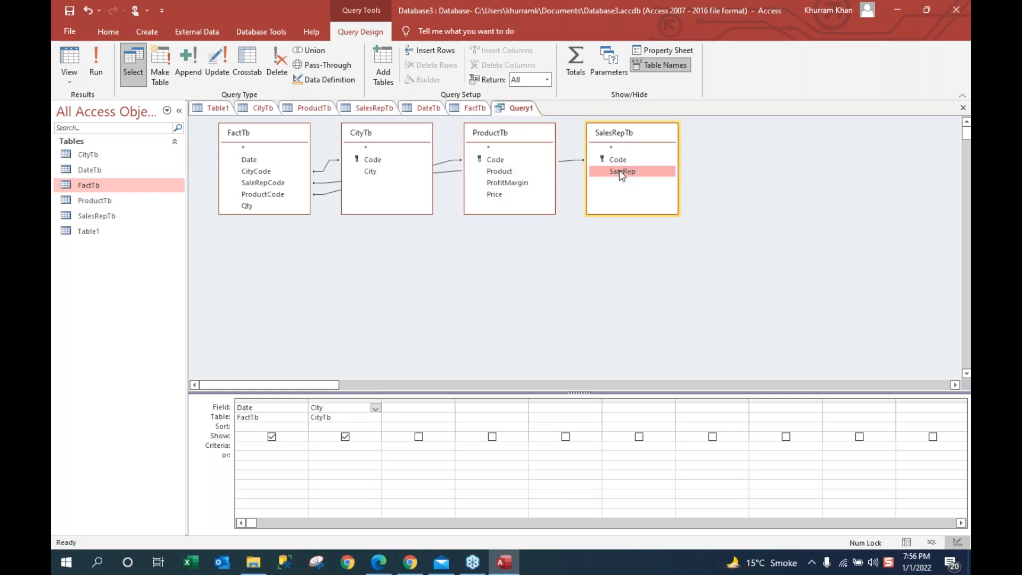
pyautogui.click(426, 408)
pyautogui.click(449, 408)
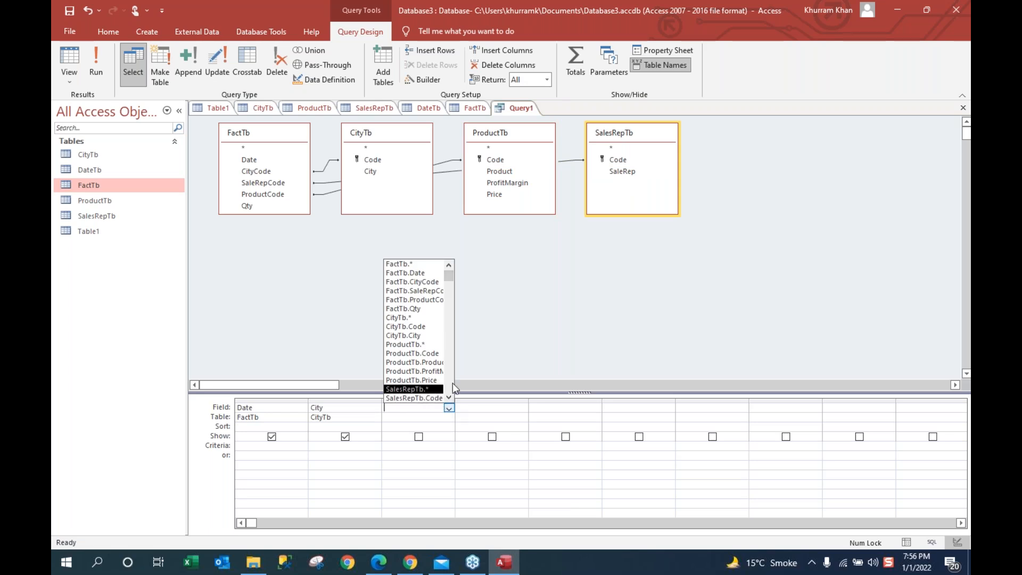
pyautogui.click(449, 397)
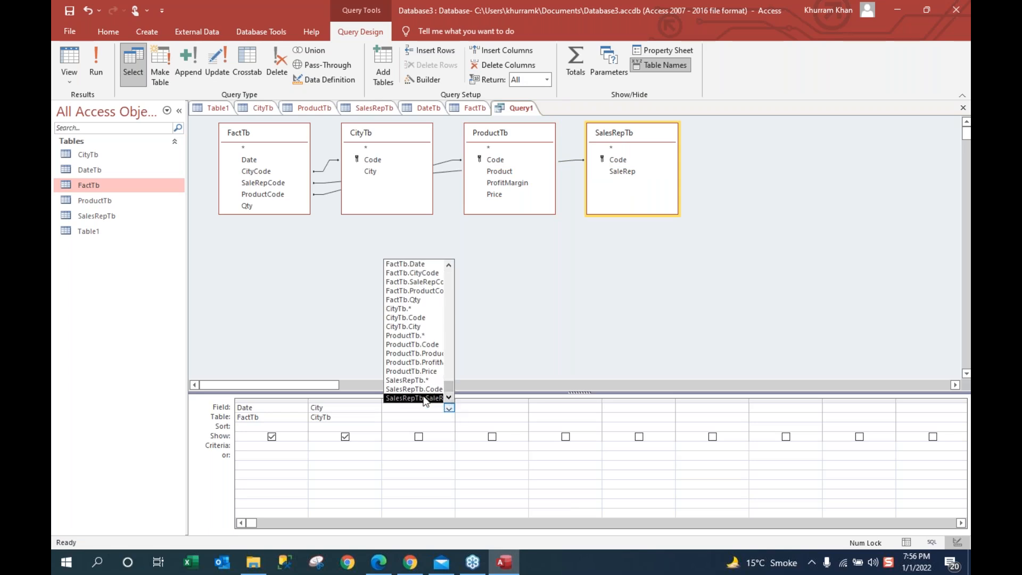
pyautogui.click(424, 399)
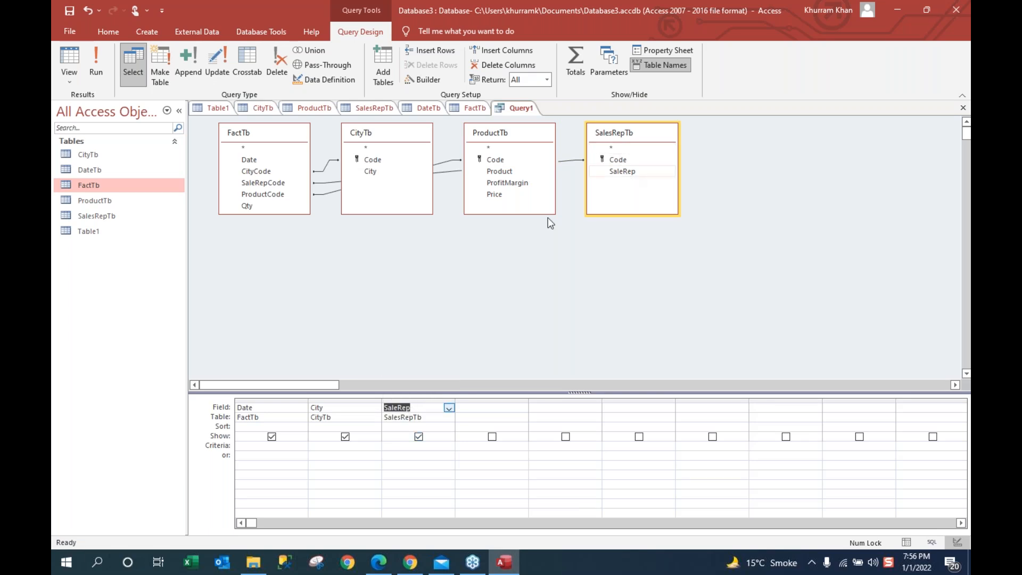
# Step: Set the query's fourth and fifth columns to Product from ProductTb and Qty from FactTb
pyautogui.click(487, 407)
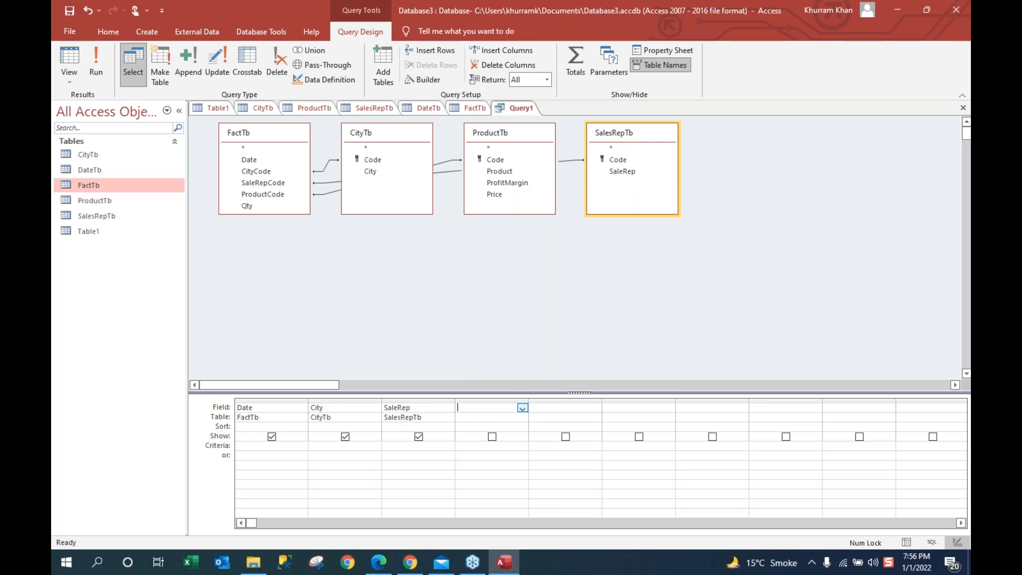
pyautogui.click(522, 409)
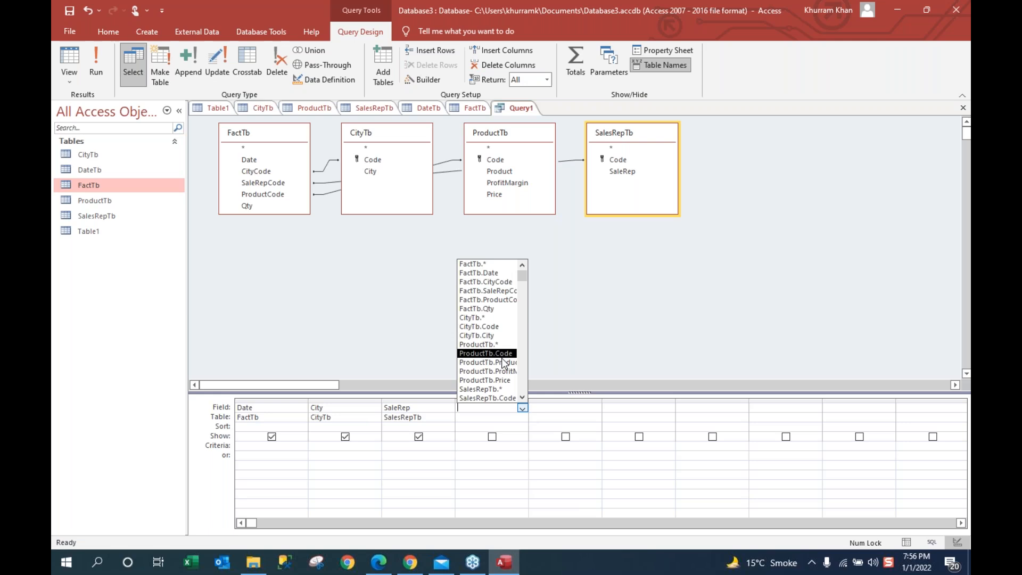
pyautogui.click(496, 363)
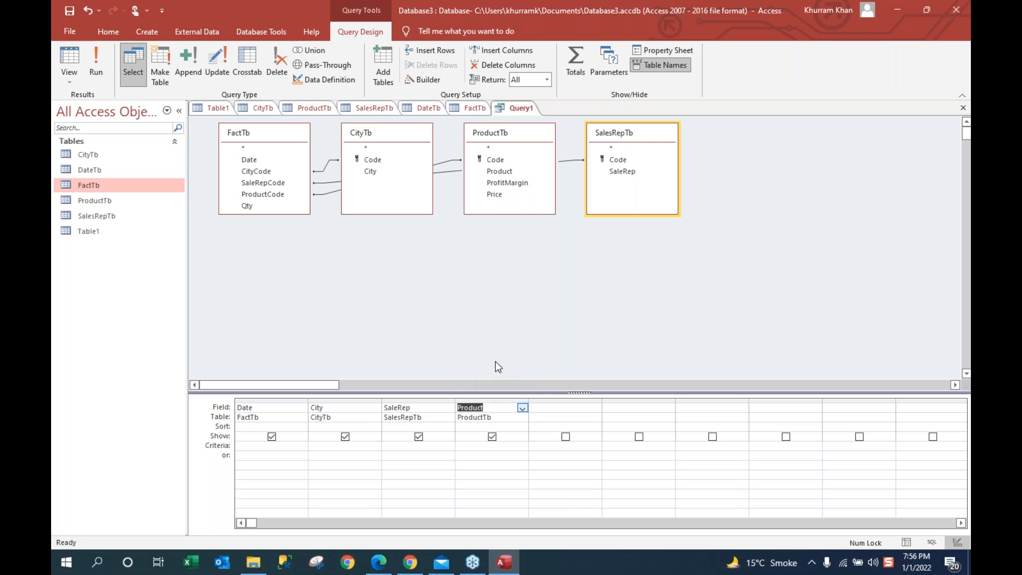
pyautogui.click(561, 408)
pyautogui.click(596, 408)
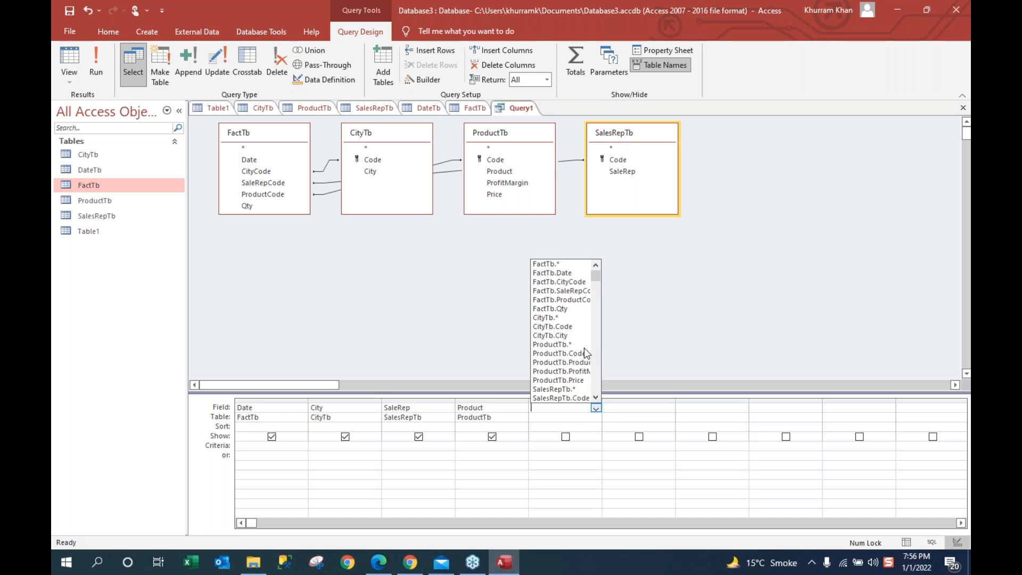
pyautogui.click(561, 309)
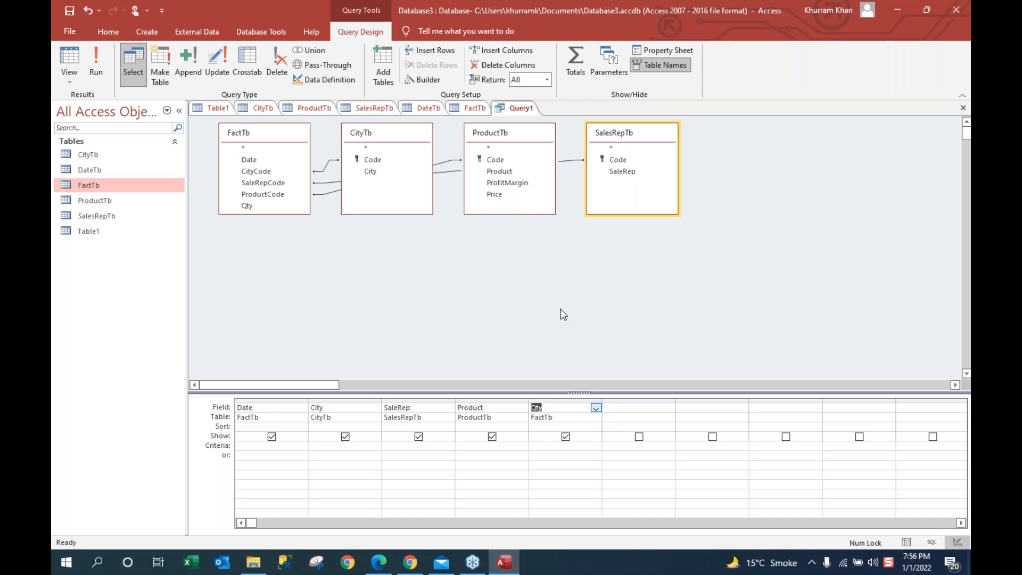
# Step: Add Price from ProductTb as the query's sixth column
pyautogui.click(648, 408)
pyautogui.click(669, 408)
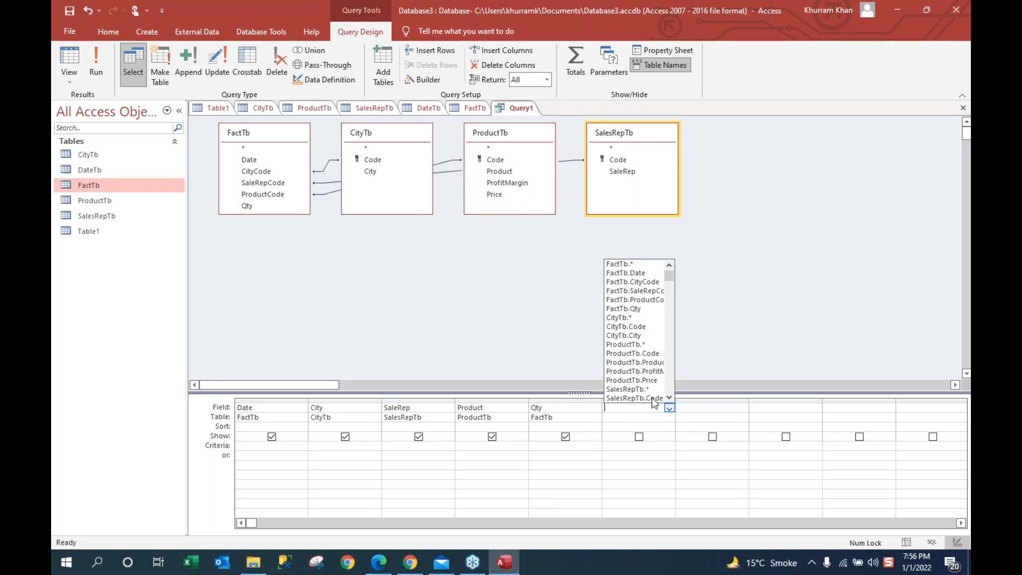
pyautogui.click(632, 380)
pyautogui.click(575, 462)
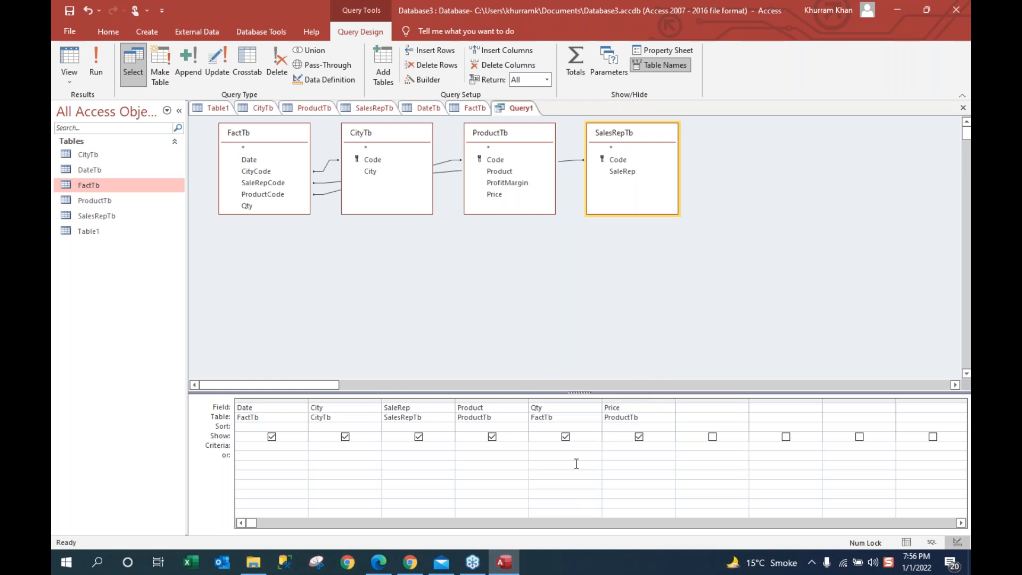
# Step: Run the query to check the combined records, and return to its design view
pyautogui.click(96, 64)
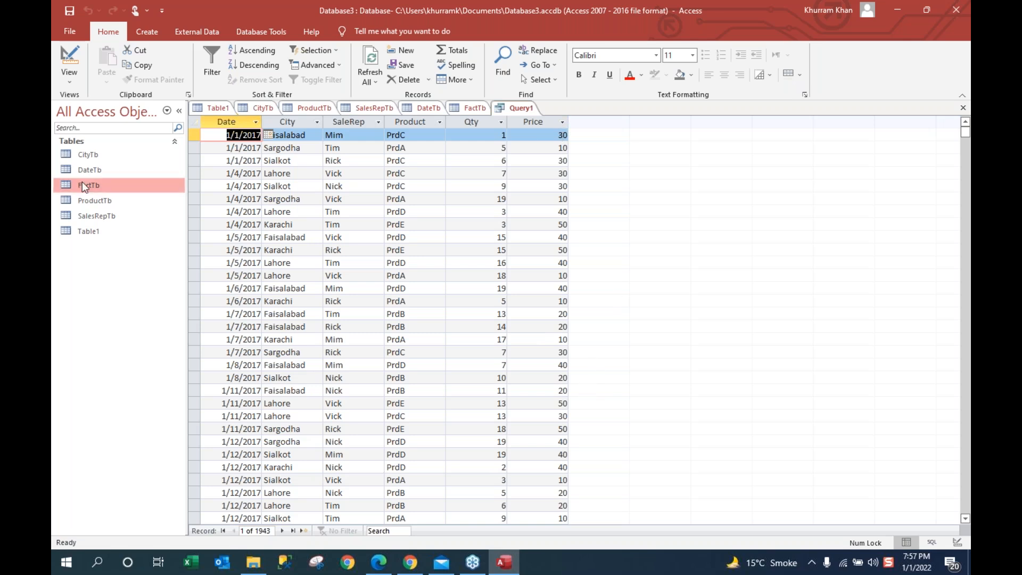
pyautogui.click(64, 82)
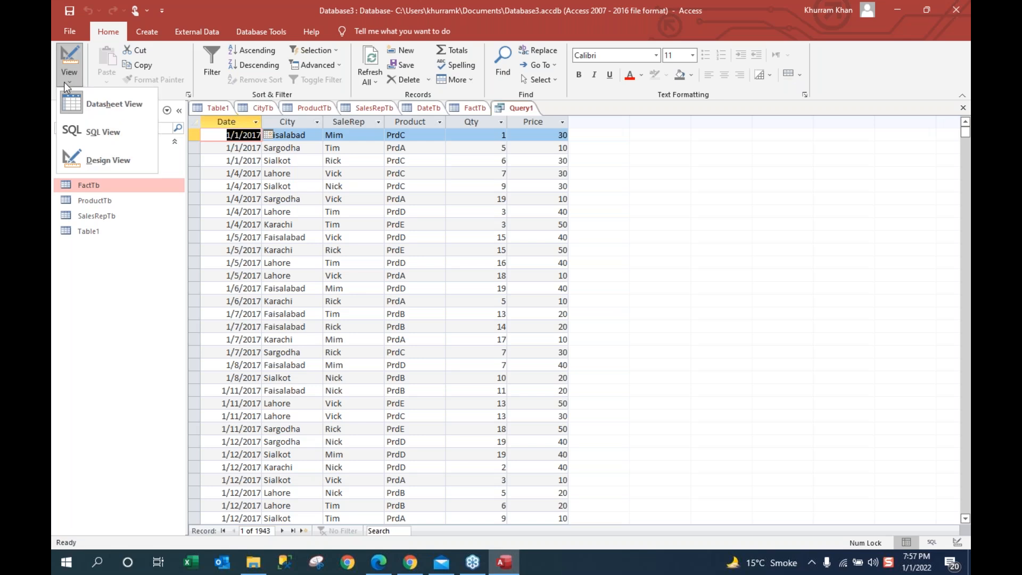
pyautogui.click(124, 161)
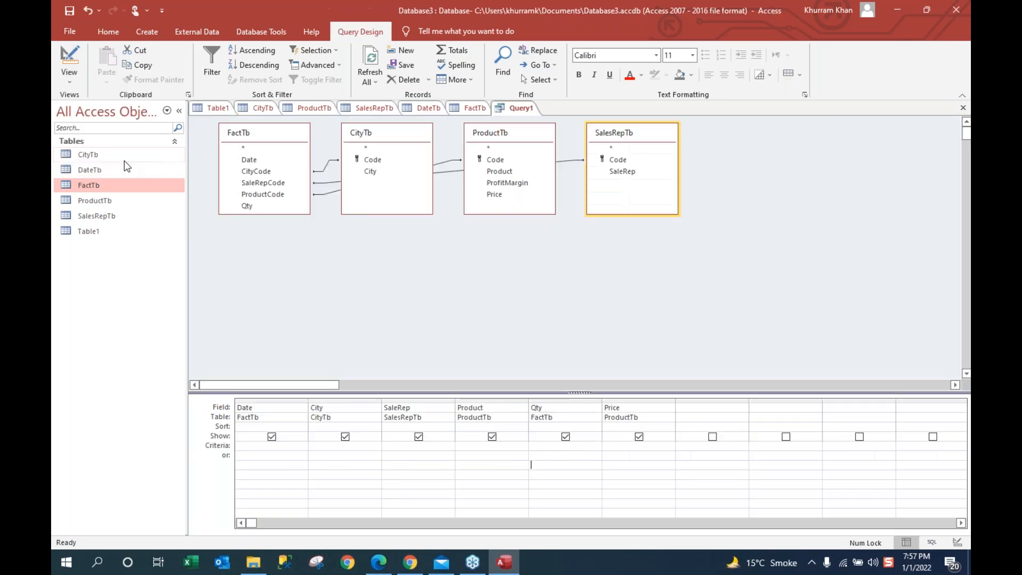
pyautogui.click(697, 409)
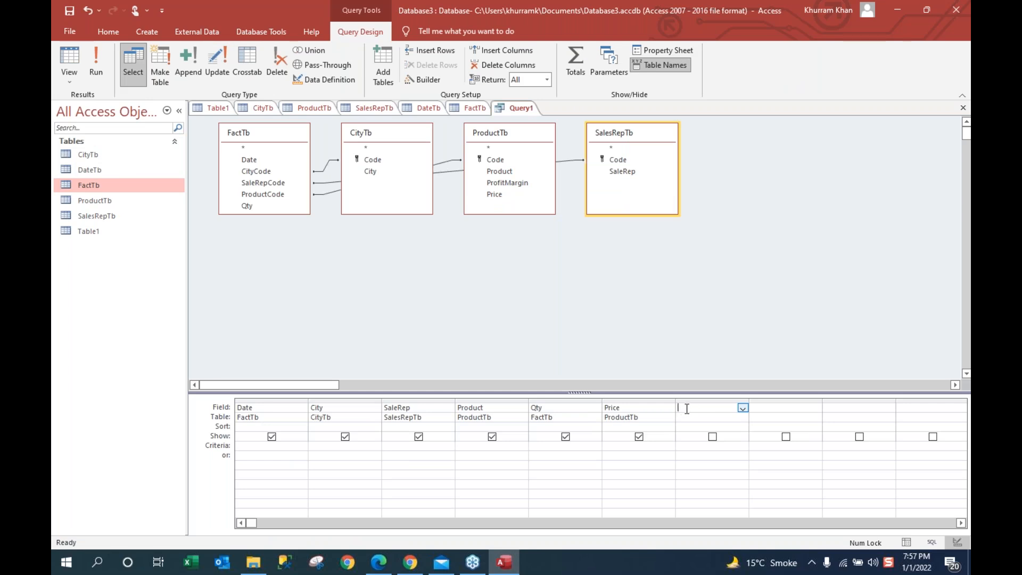
pyautogui.click(743, 407)
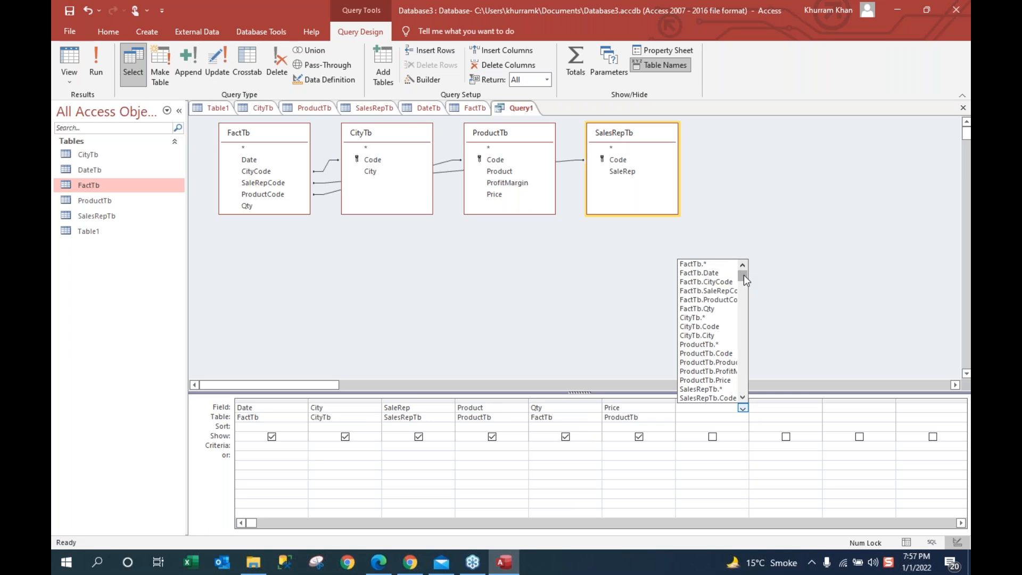
pyautogui.moveTo(744, 275); pyautogui.dragTo(758, 389)
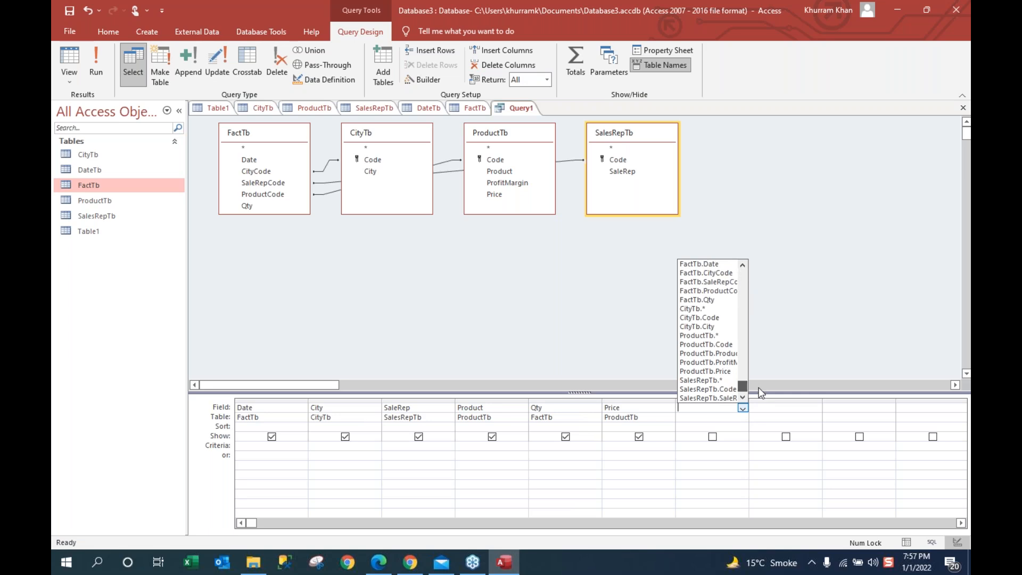
pyautogui.click(713, 427)
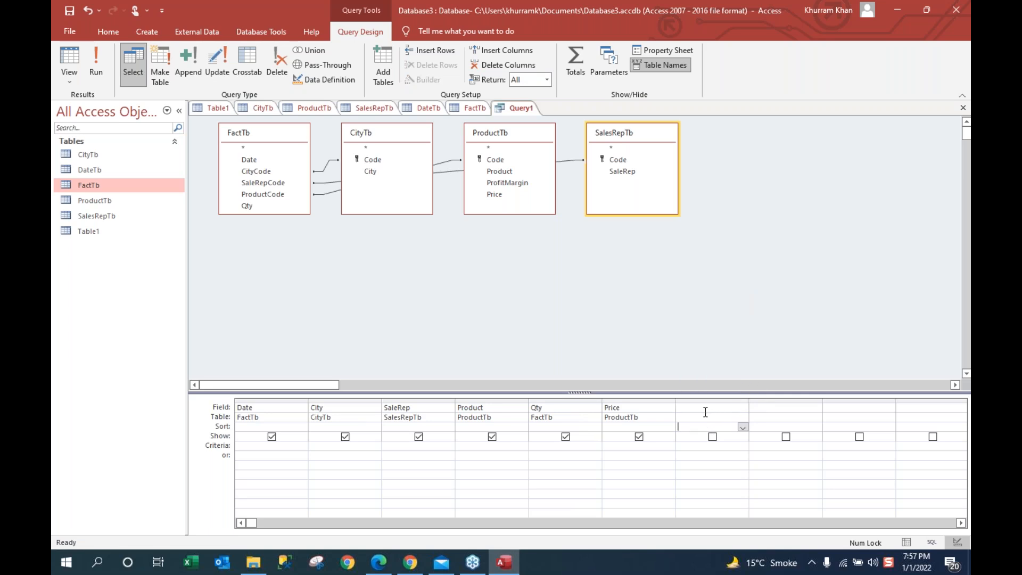
pyautogui.click(705, 406)
pyautogui.click(709, 408)
pyautogui.write('Sales:')
pyautogui.press('BackSpace')
pyautogui.press('BackSpace')
pyautogui.press('BackSpace')
pyautogui.press('BackSpace')
pyautogui.press('BackSpace')
pyautogui.press('BackSpace')
# Step: Start a calculated field named Sales for the seventh column in the Expression Builder, entering Qty from FactTb followed by the multiplication operator
pyautogui.click(418, 82)
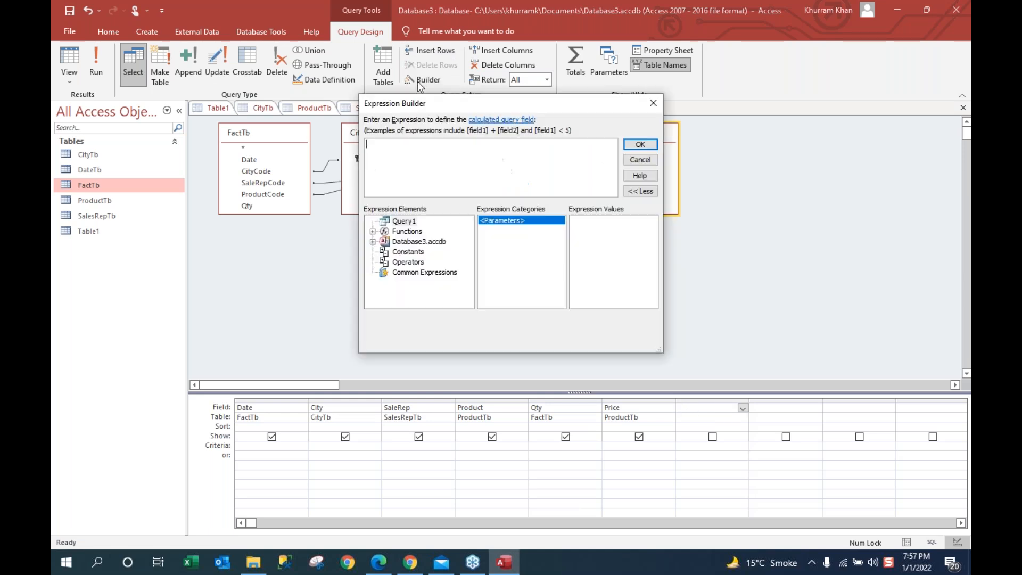
pyautogui.write('Sales: =')
pyautogui.click(373, 242)
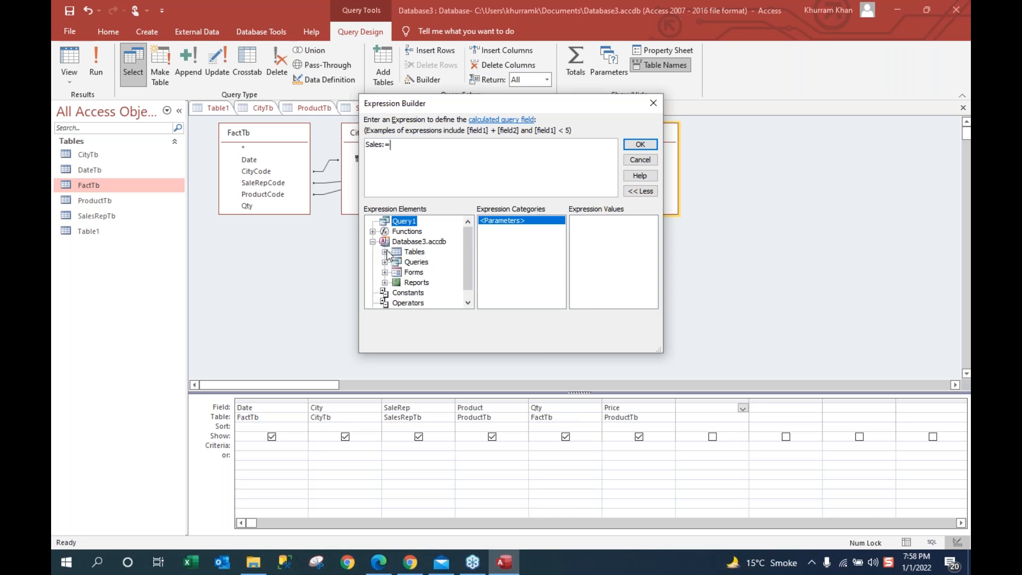
pyautogui.click(383, 251)
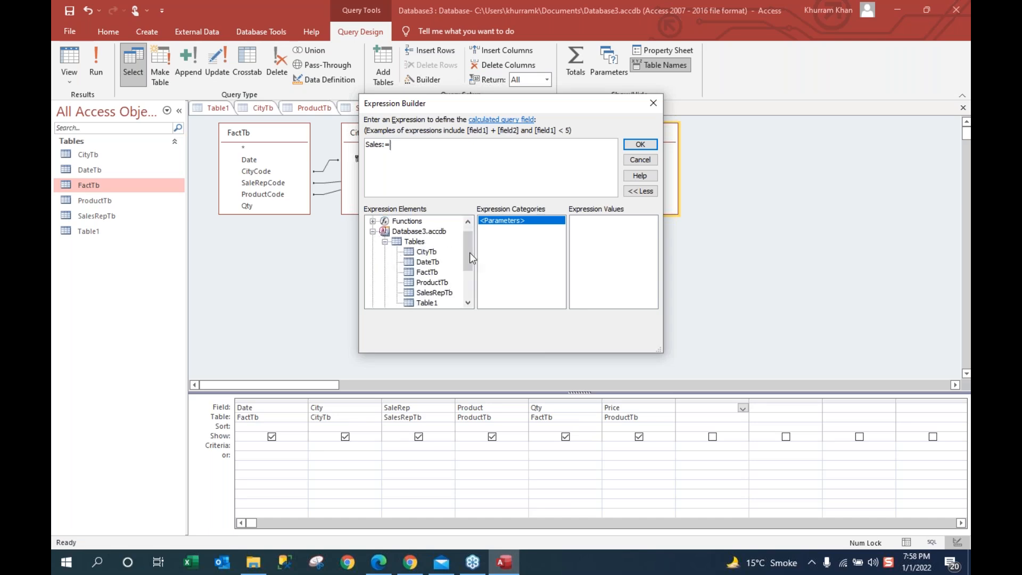
pyautogui.moveTo(469, 252); pyautogui.dragTo(414, 244)
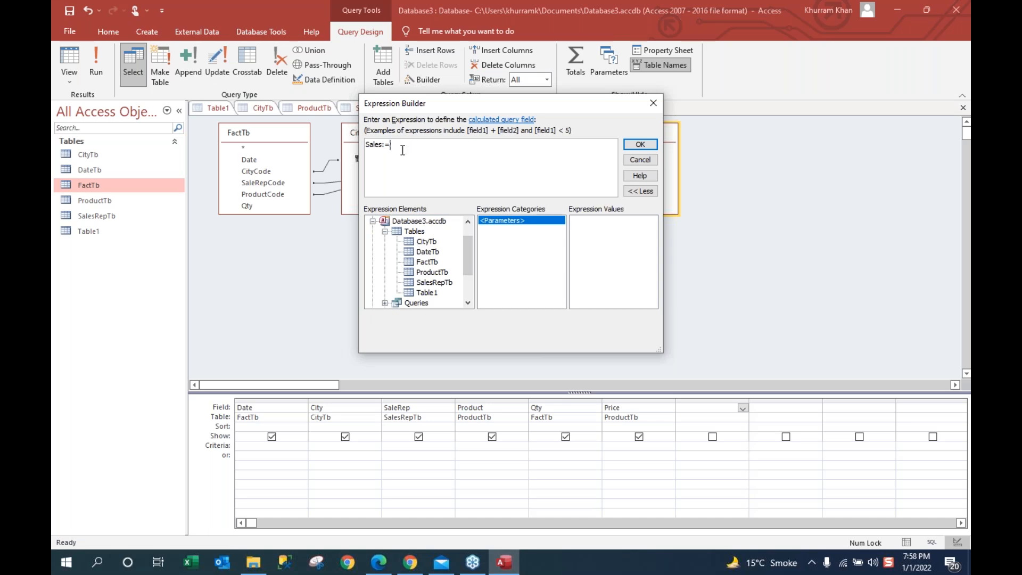
pyautogui.click(418, 263)
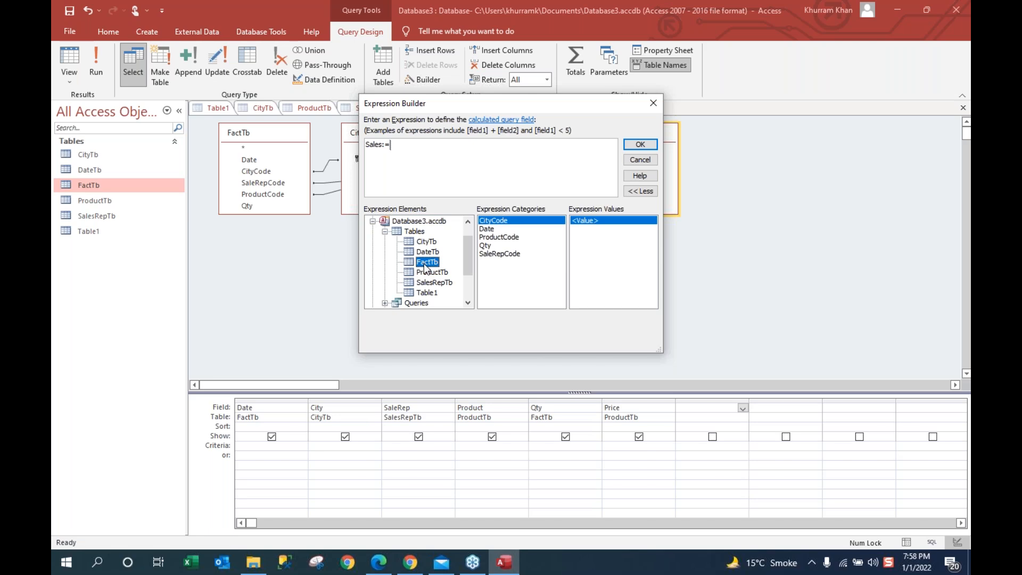
pyautogui.doubleClick(486, 246)
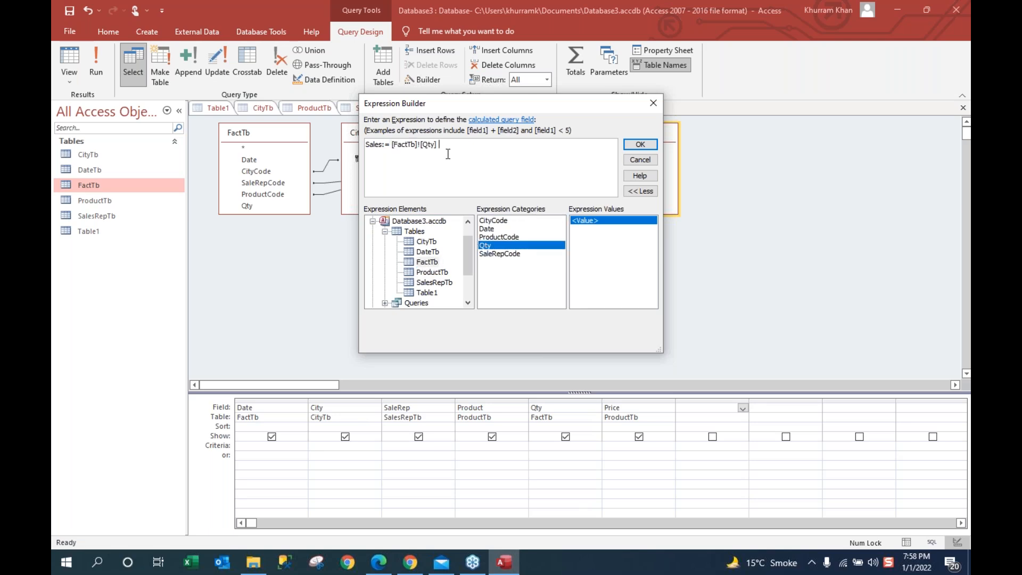
pyautogui.write('*')
# Step: Complete the Sales expression with Price from ProductTb as the multiplier and run the query
pyautogui.click(409, 274)
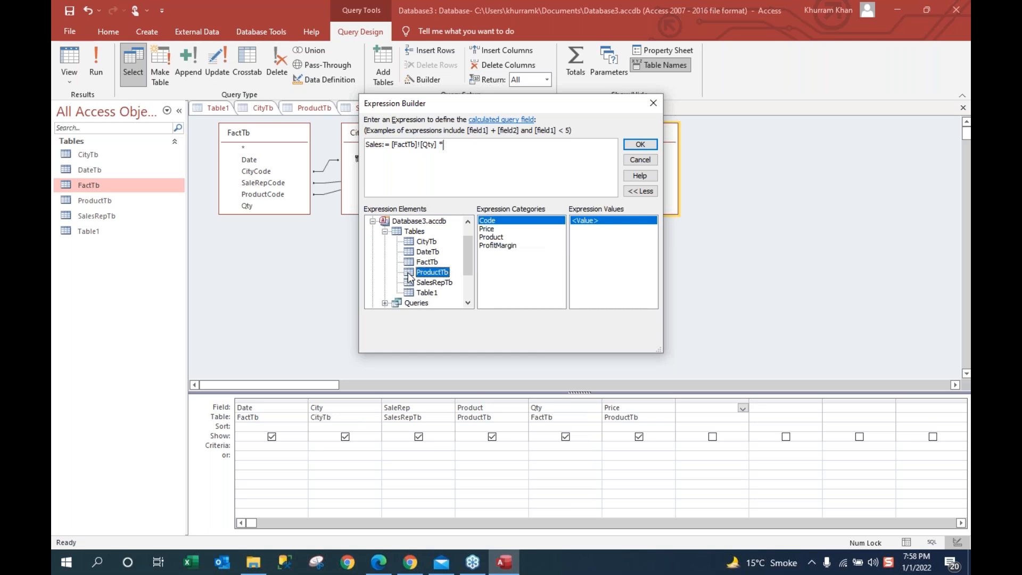
pyautogui.doubleClick(490, 228)
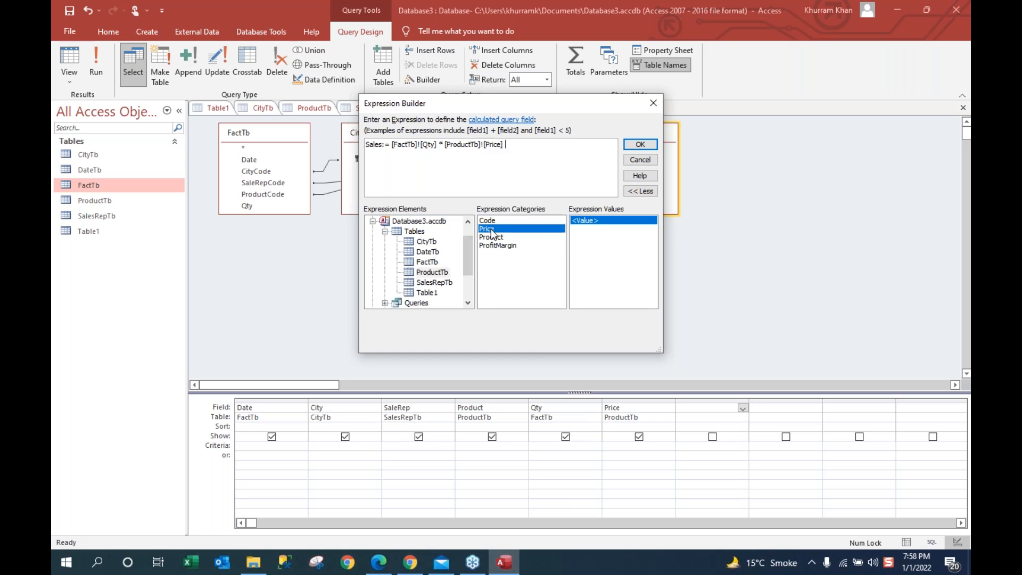
pyautogui.click(640, 144)
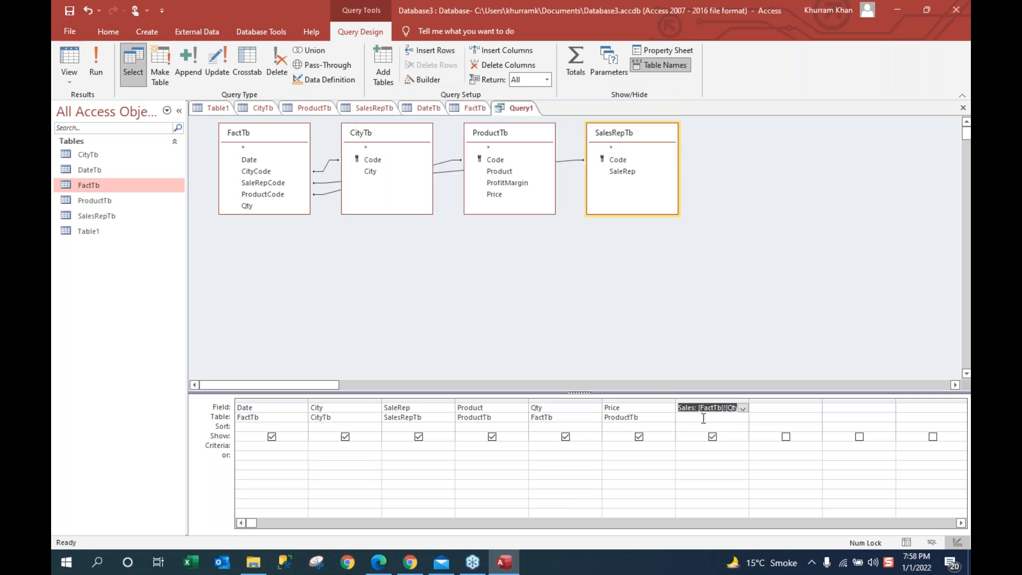
pyautogui.click(101, 66)
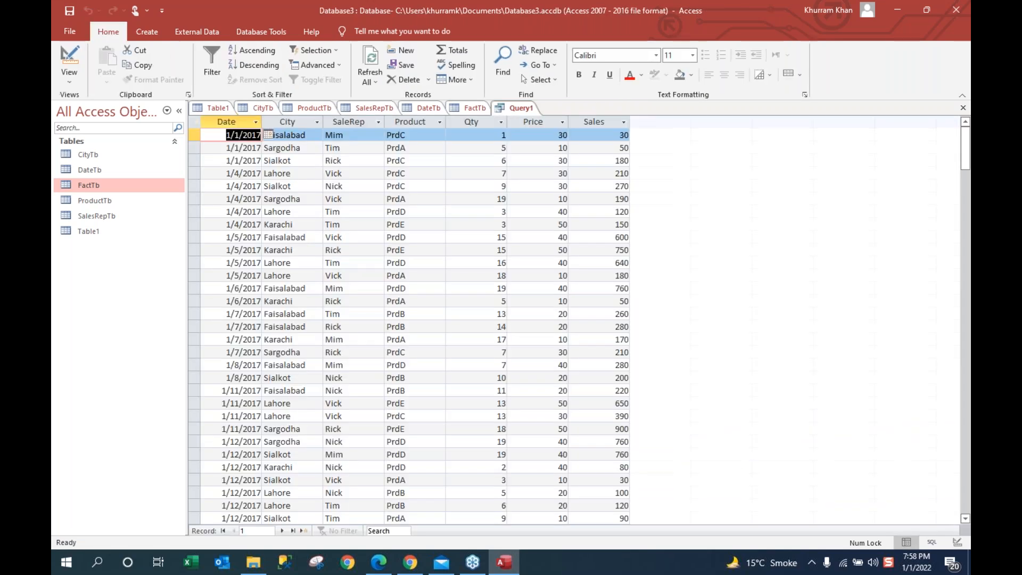
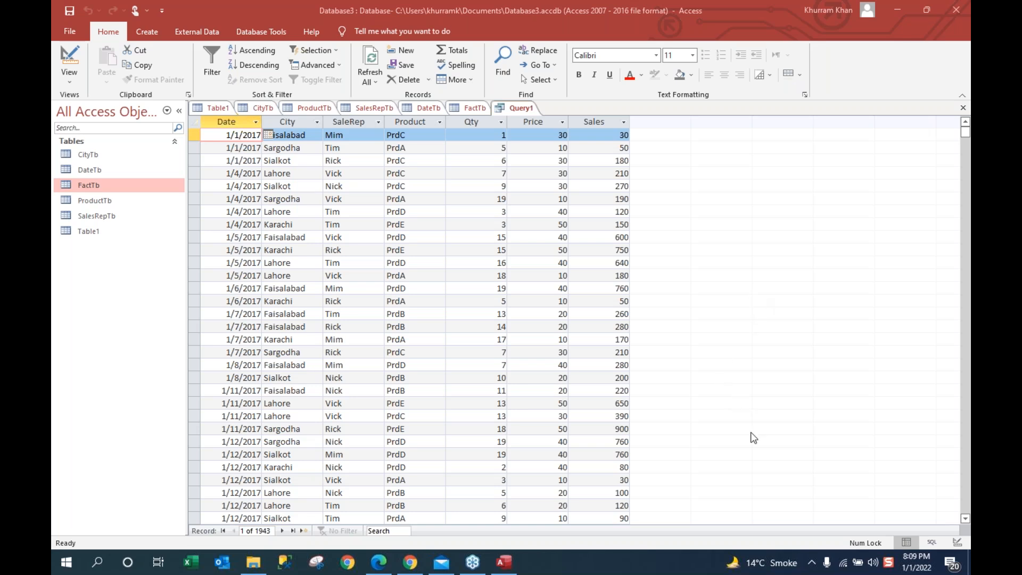
pyautogui.click(782, 384)
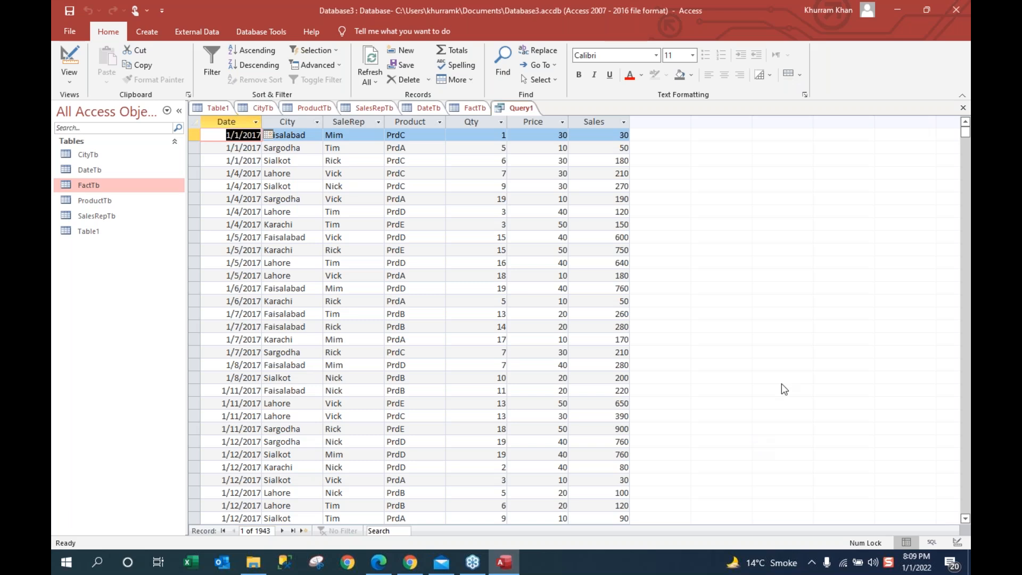